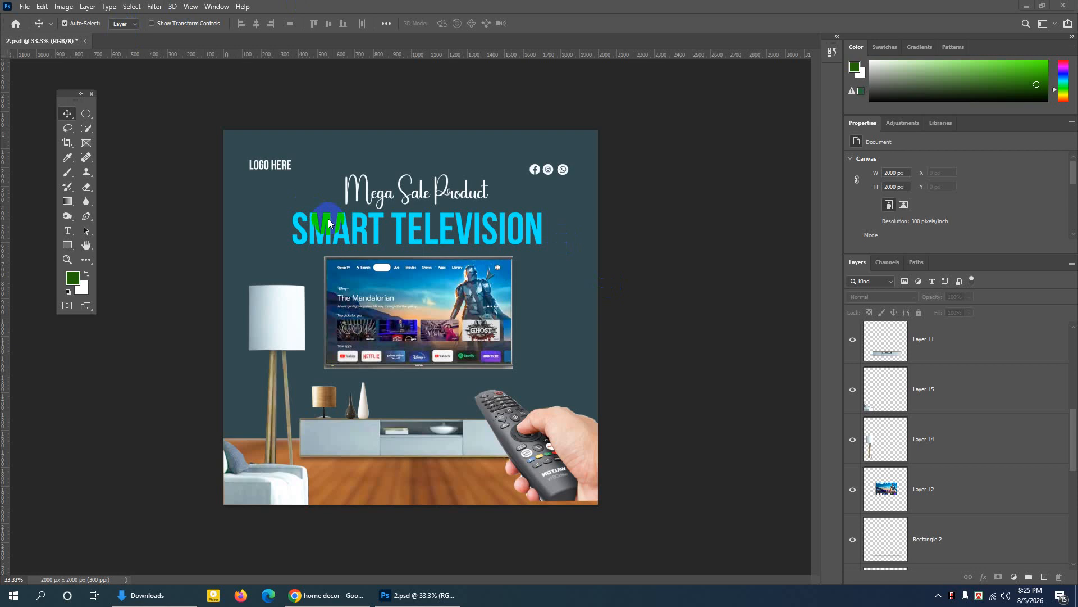
Start a new document from the Web presets and set its width and height to 2000 pixels
{"action": "left_click", "coordinate": [24, 6]}
{"action": "left_click", "coordinate": [31, 18]}
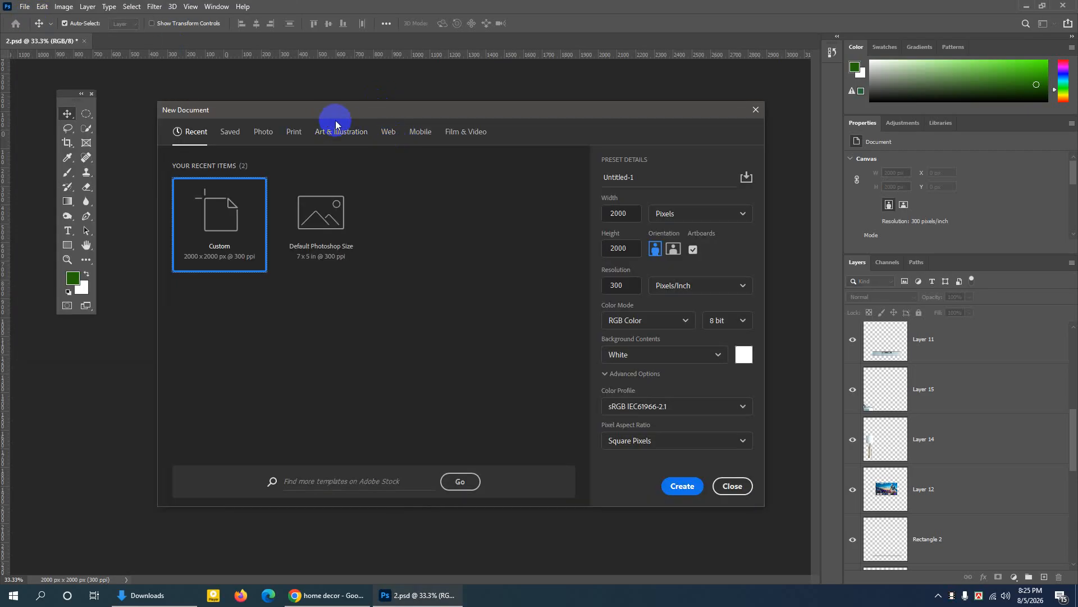
{"action": "left_click", "coordinate": [389, 131]}
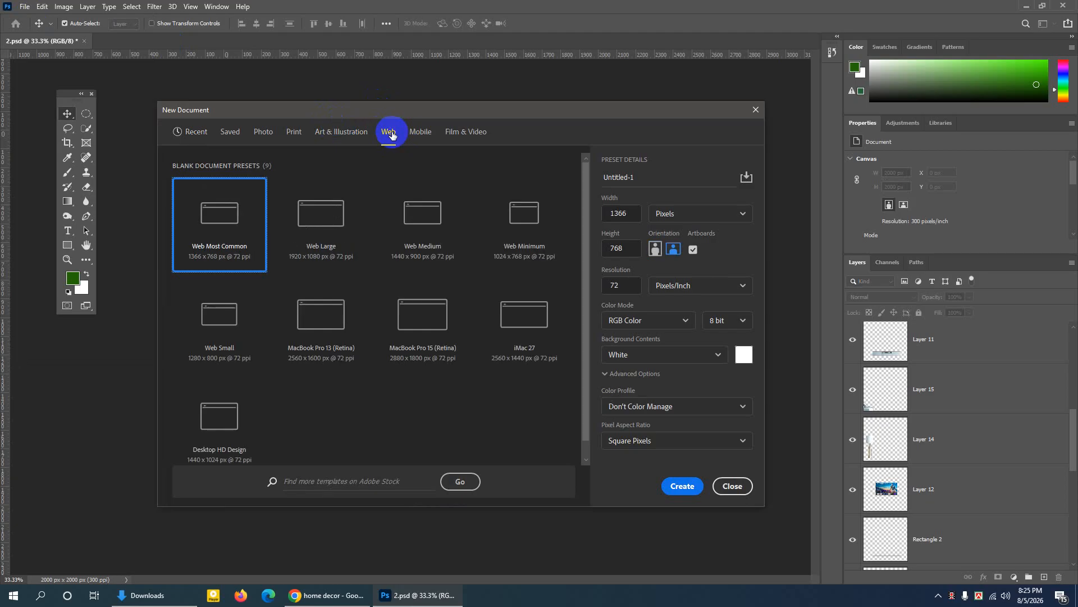
{"action": "left_click", "coordinate": [633, 214]}
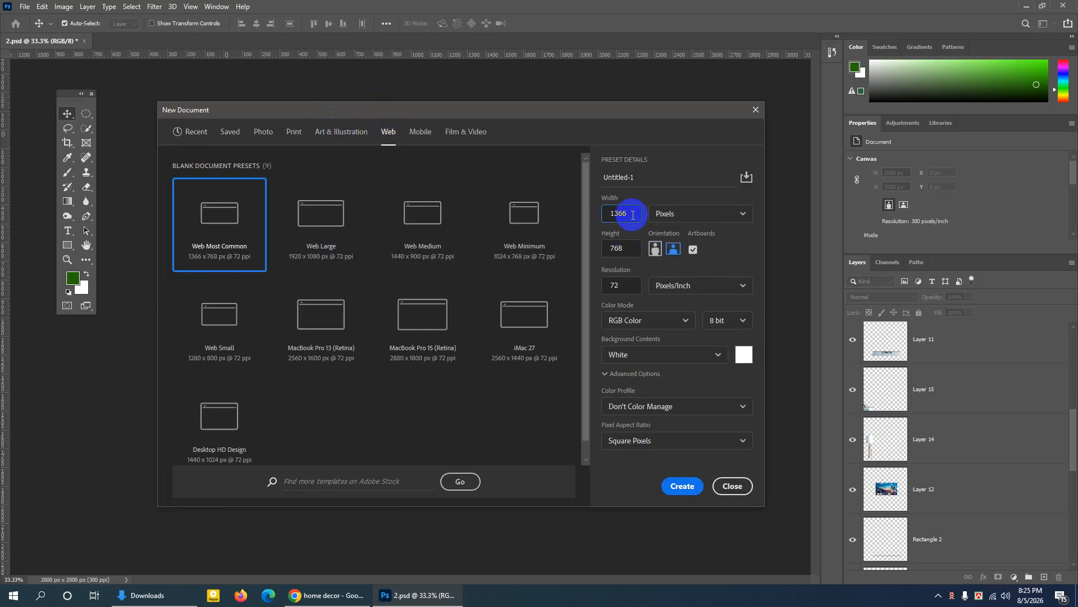
{"action": "key", "text": "BackSpace"}
{"action": "key", "text": "BackSpace"}
{"action": "key", "text": "BackSpace"}
{"action": "left_click", "coordinate": [627, 248]}
{"action": "key", "text": "BackSpace"}
{"action": "key", "text": "BackSpace"}
{"action": "key", "text": "BackSpace"}
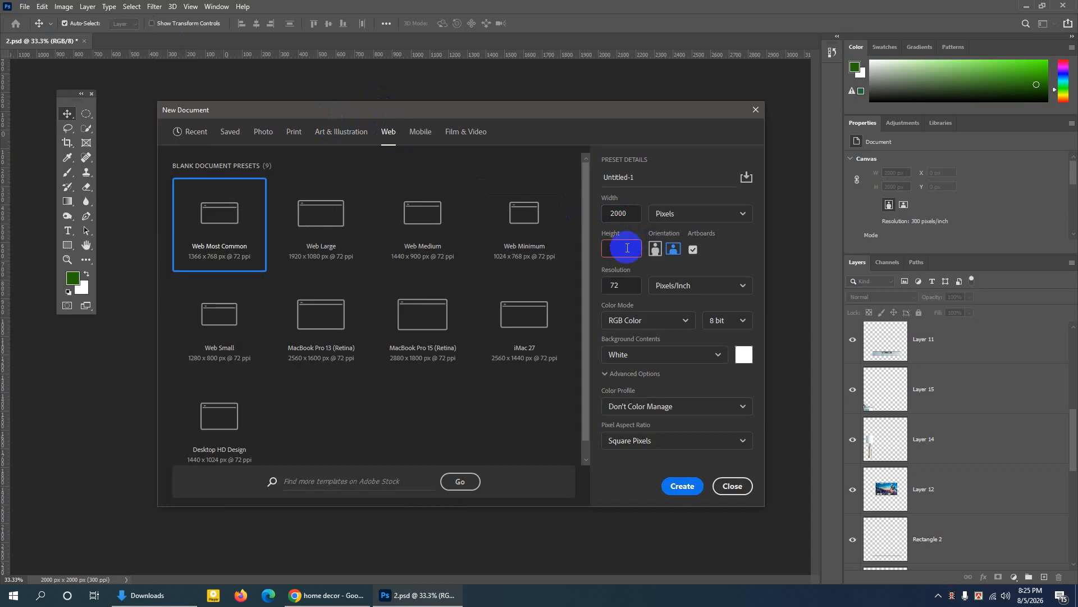
{"action": "type", "text": "2000"}
Set the new document's resolution to 300 pixels/inch and its color profile to Working RGB: sRGB IEC61966-2.1
{"action": "left_click", "coordinate": [622, 282]}
{"action": "key", "text": "BackSpace"}
{"action": "key", "text": "BackSpace"}
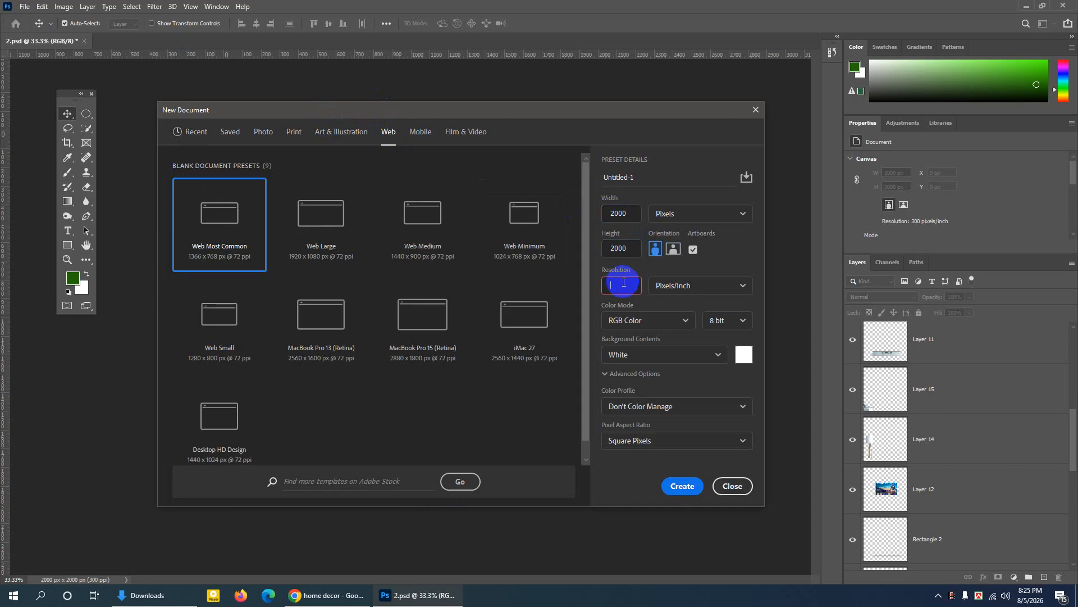
{"action": "type", "text": "300"}
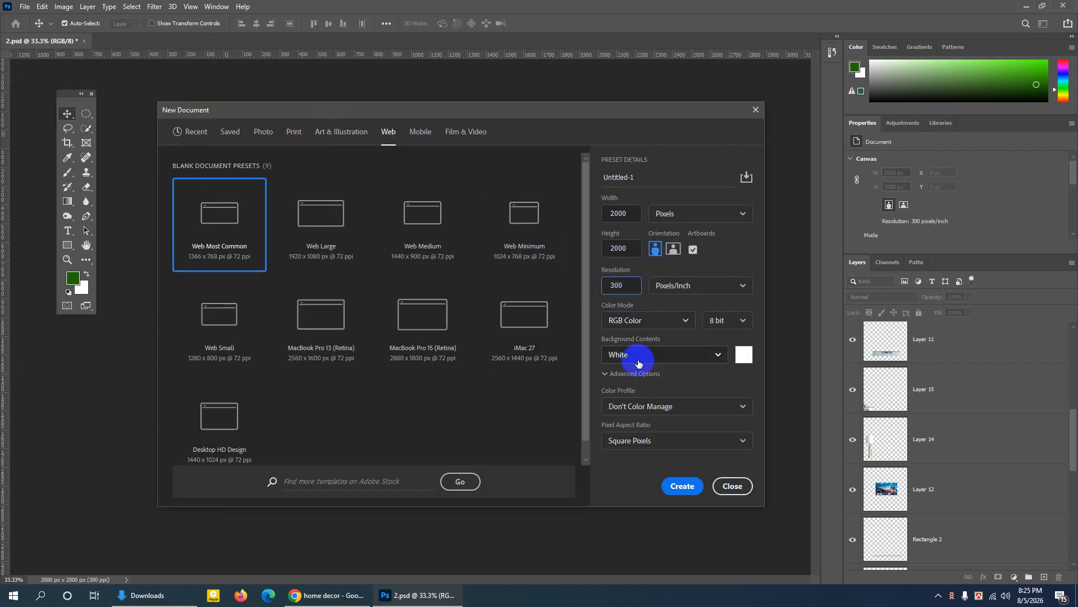
{"action": "left_click", "coordinate": [605, 374]}
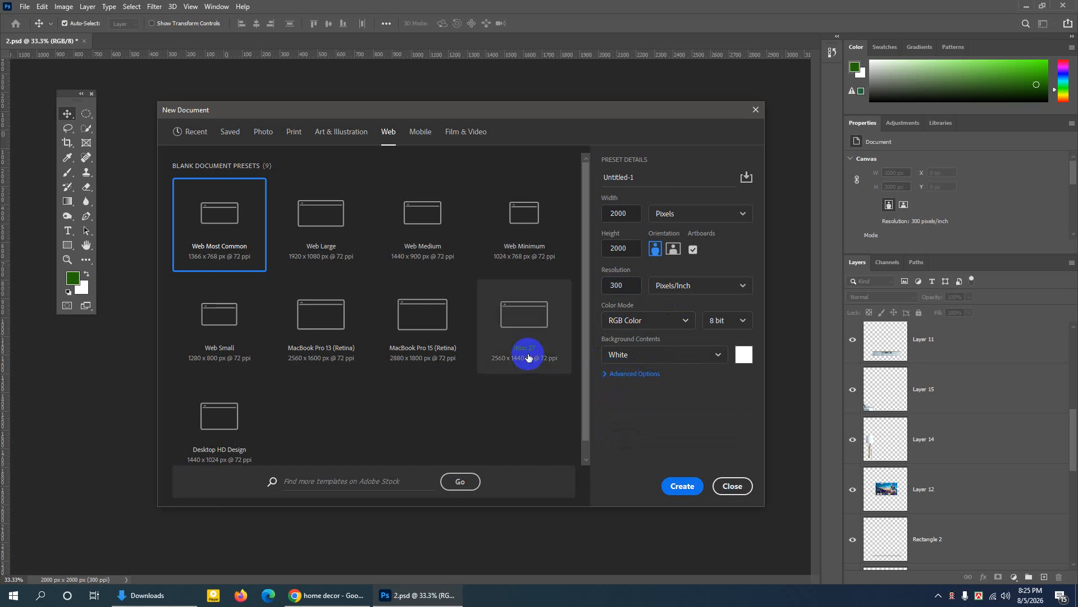
{"action": "left_click", "coordinate": [605, 375]}
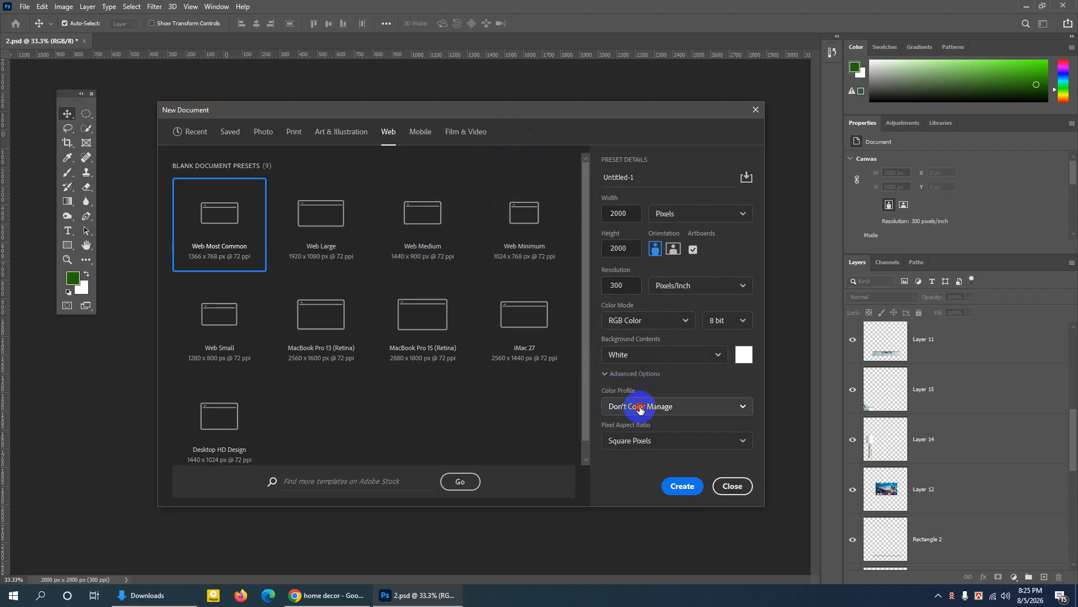
{"action": "left_click", "coordinate": [618, 405]}
{"action": "left_click", "coordinate": [640, 333]}
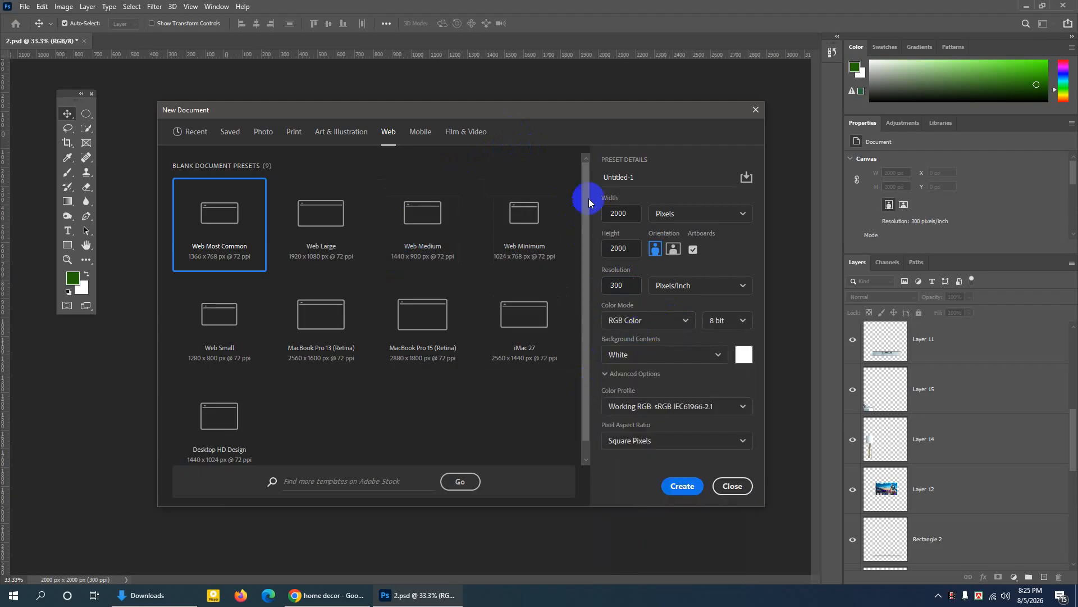
Name the new document Television and create it
{"action": "left_click", "coordinate": [606, 176]}
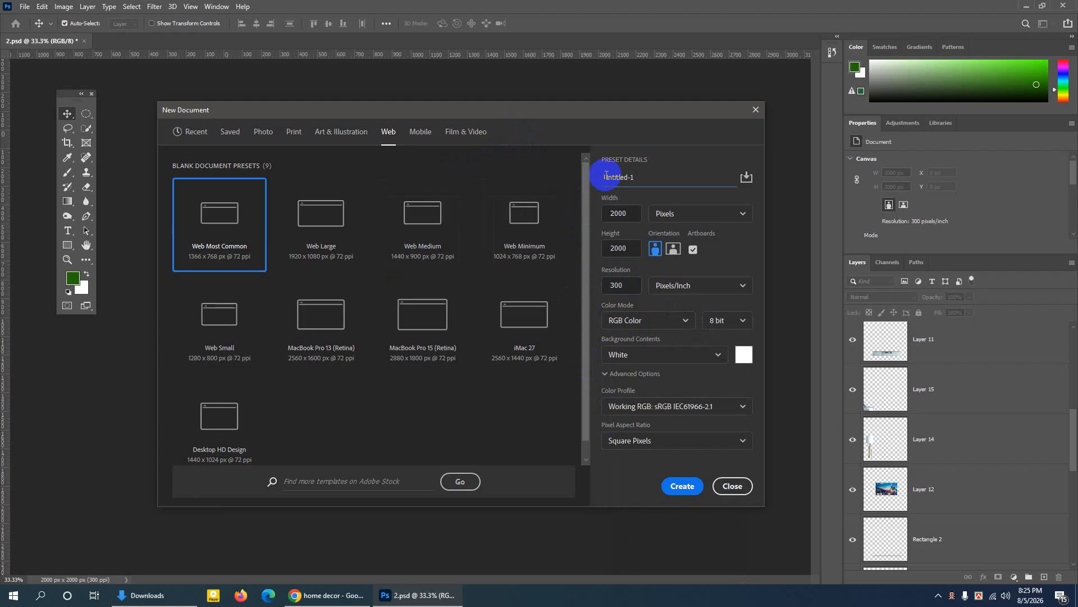
{"action": "key", "text": "Delete"}
{"action": "key", "text": "Delete"}
{"action": "key", "text": "Delete"}
{"action": "key", "text": "Delete"}
{"action": "key", "text": "Delete"}
{"action": "key", "text": "Delete"}
{"action": "key", "text": "Delete"}
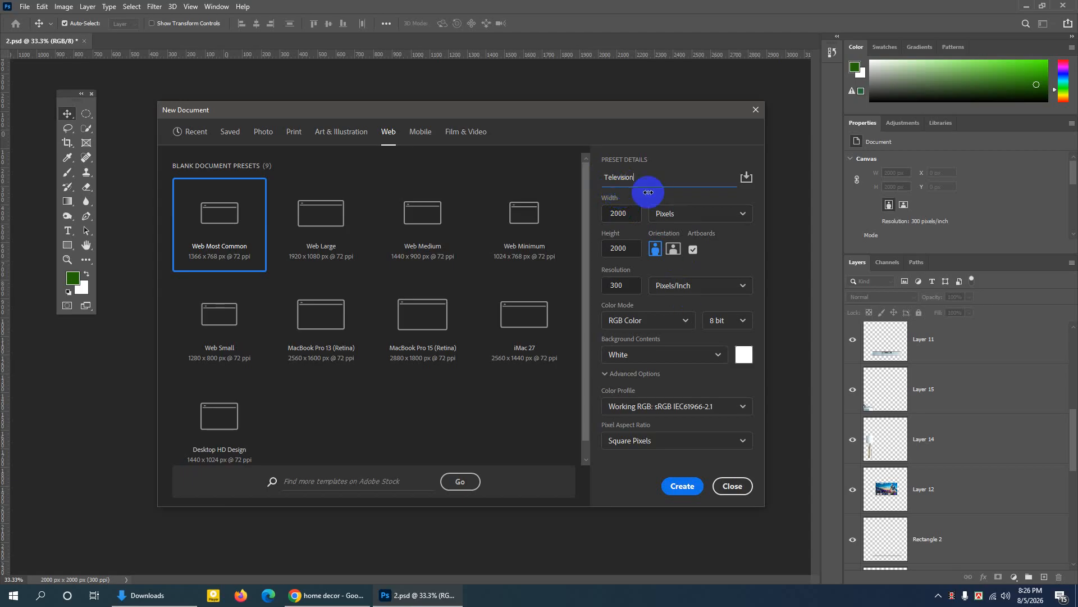
{"action": "left_click", "coordinate": [683, 486]}
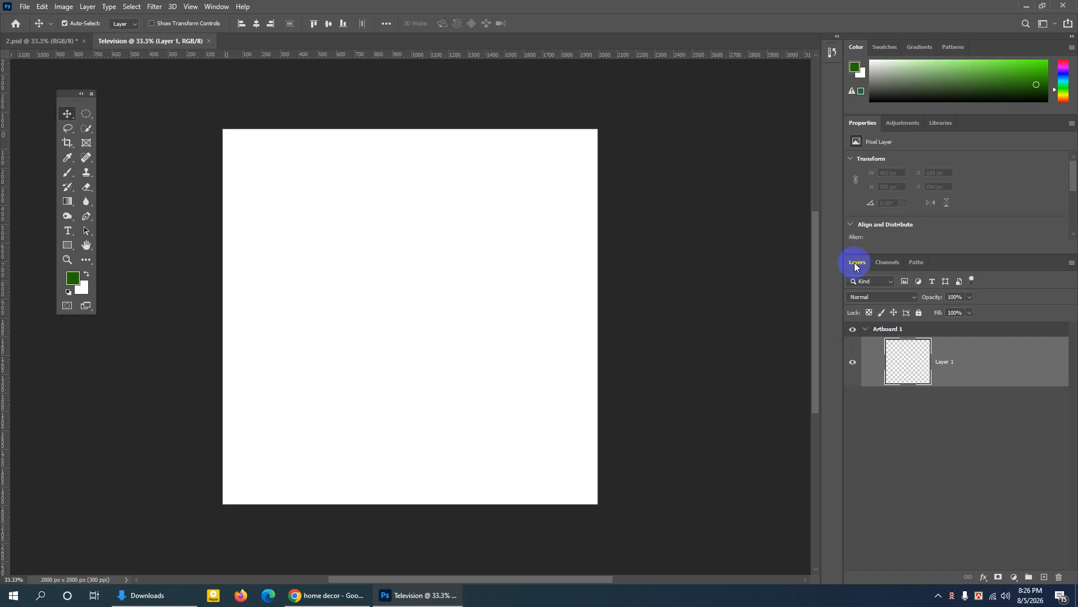
Ungroup Artboard 1 and cover the whole canvas with a rectangle of about 2009 × 2006 px
{"action": "right_click", "coordinate": [885, 332]}
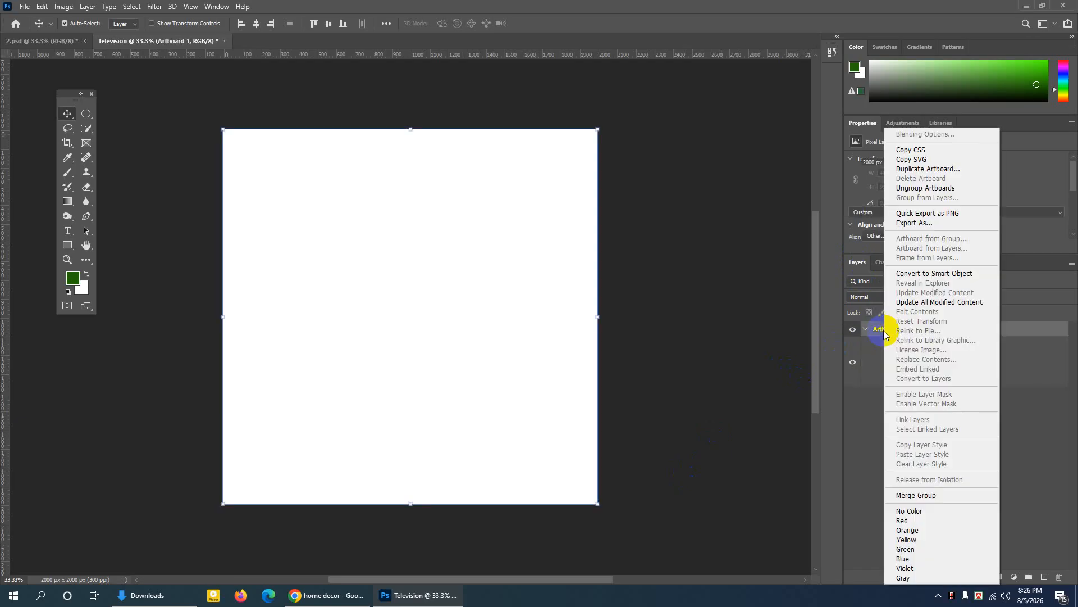
{"action": "left_click", "coordinate": [900, 188]}
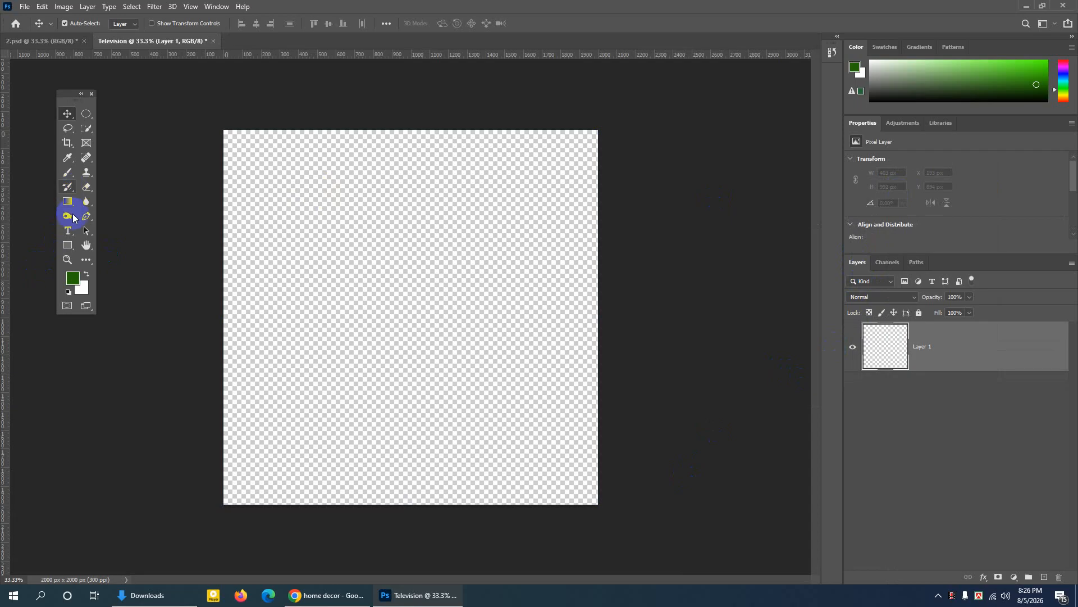
{"action": "left_click_drag", "start_coordinate": [67, 245], "coordinate": [100, 243]}
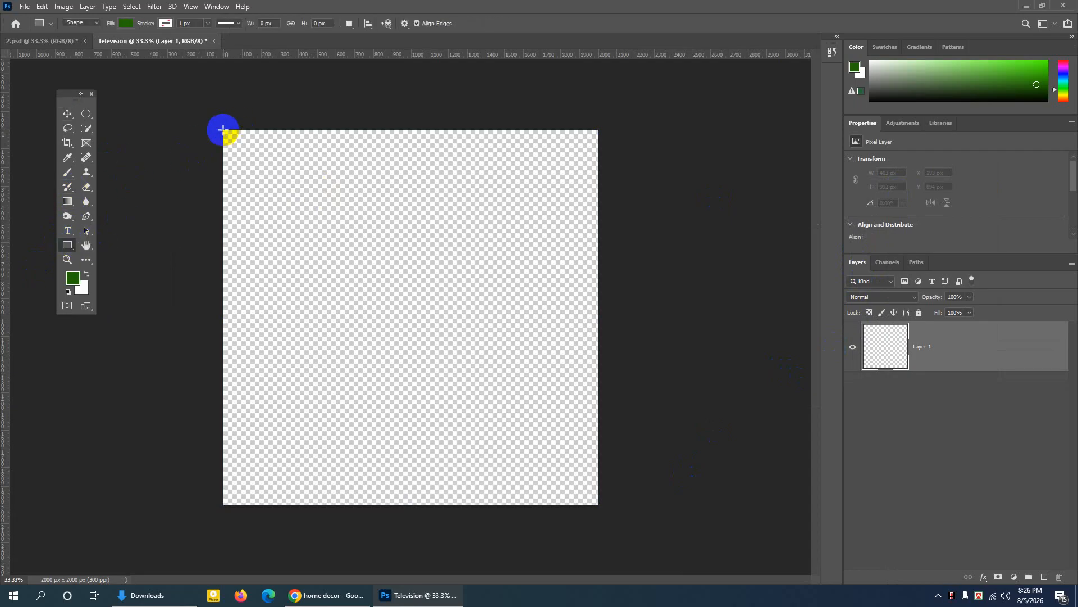
{"action": "left_click_drag", "start_coordinate": [223, 128], "coordinate": [599, 504]}
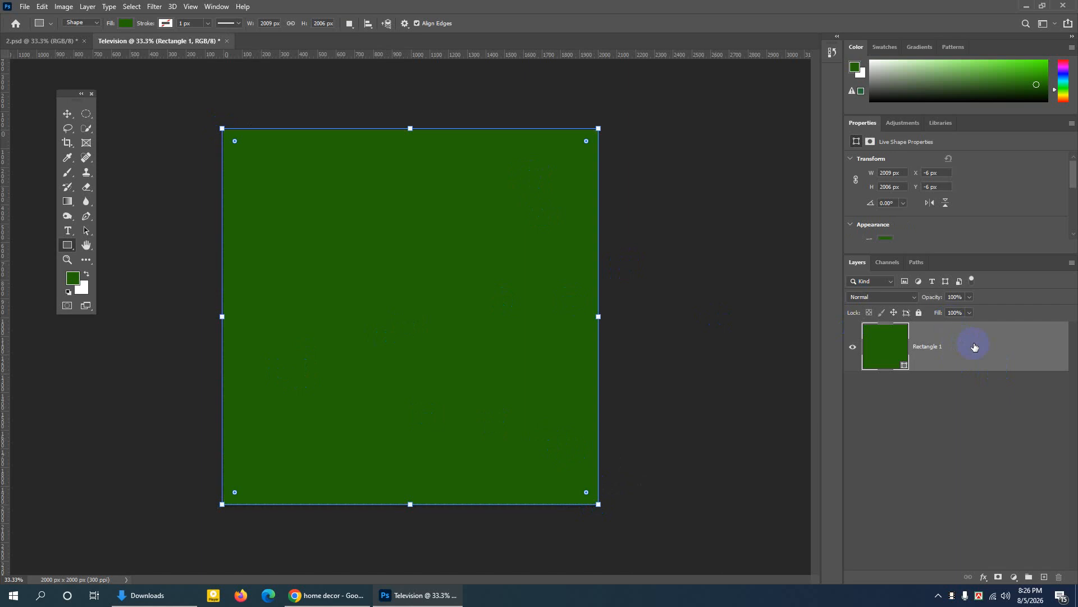
{"action": "left_click", "coordinate": [853, 348]}
{"action": "left_click", "coordinate": [853, 349]}
{"action": "left_click", "coordinate": [854, 349]}
Apply a dark teal Color Overlay layer style to the full-canvas rectangle
{"action": "double_click", "coordinate": [972, 348]}
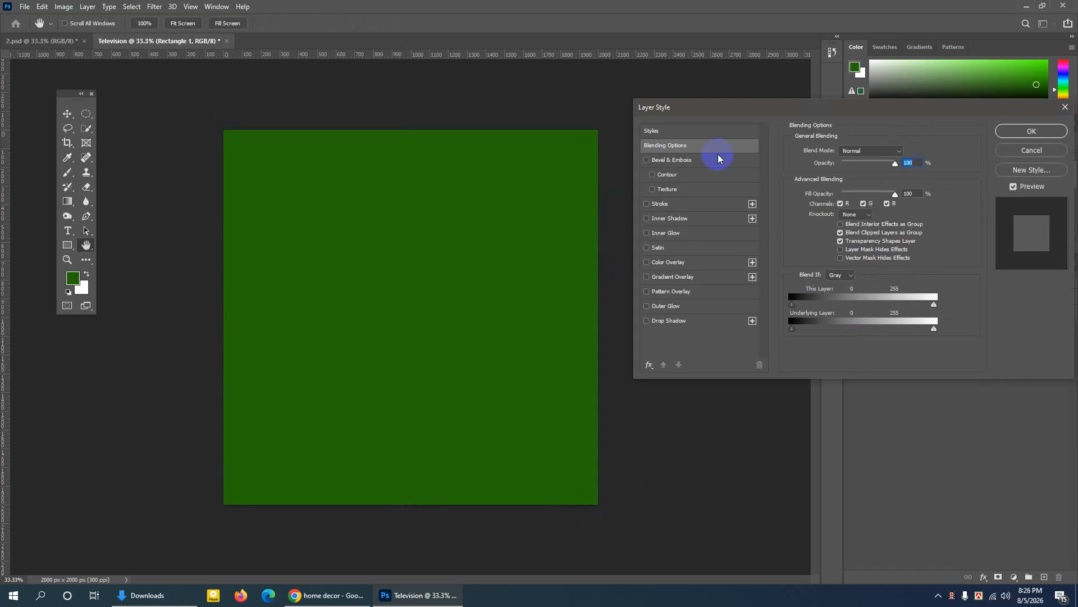
{"action": "left_click_drag", "start_coordinate": [708, 106], "coordinate": [285, 115]}
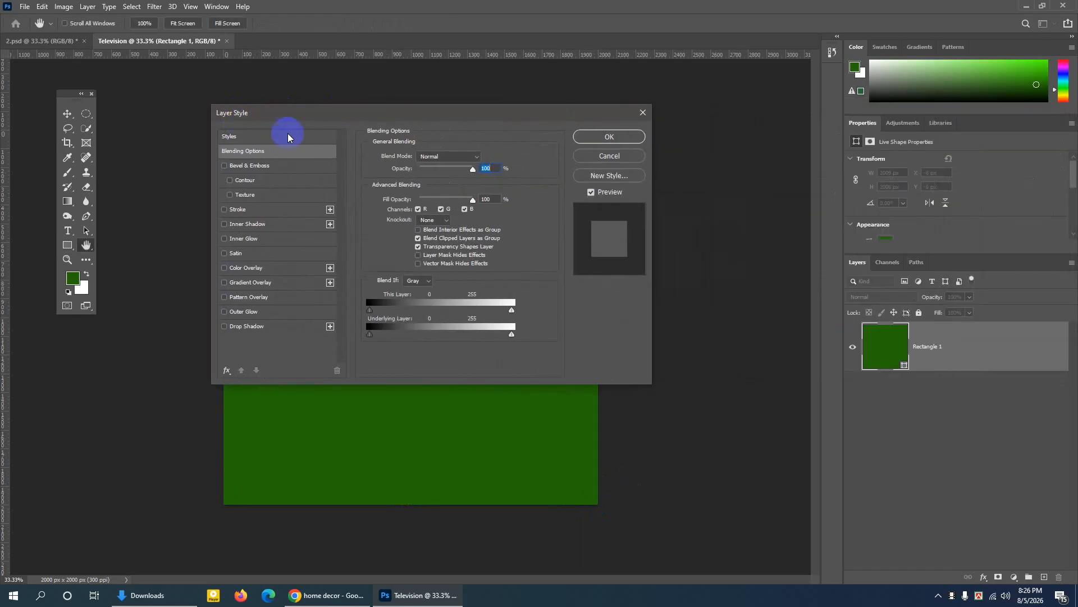
{"action": "left_click", "coordinate": [247, 268]}
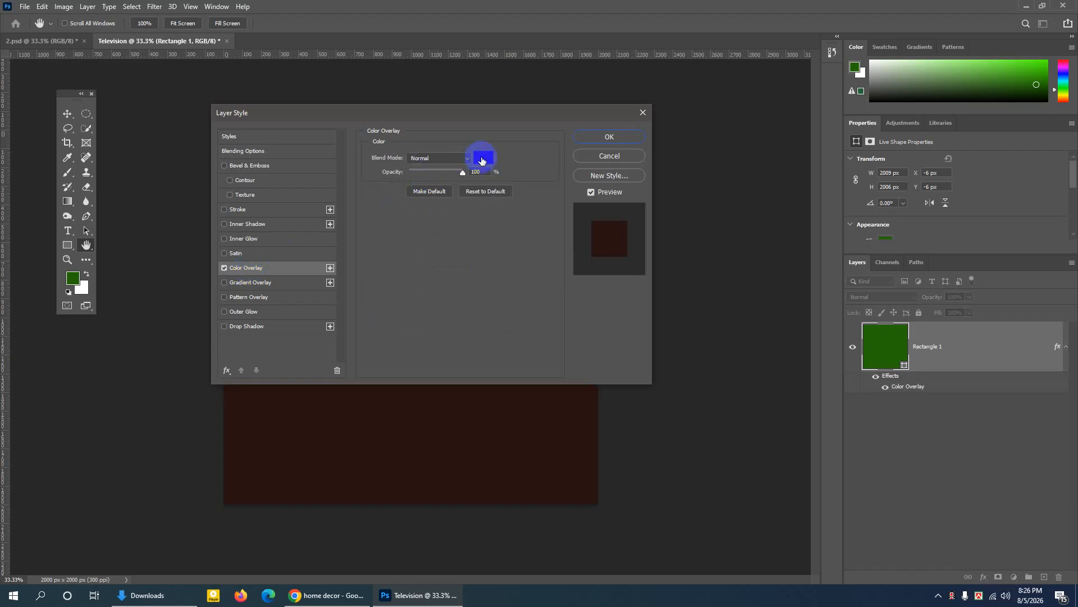
{"action": "left_click", "coordinate": [482, 159]}
{"action": "left_click_drag", "start_coordinate": [650, 162], "coordinate": [346, 227]}
{"action": "left_click", "coordinate": [469, 313]}
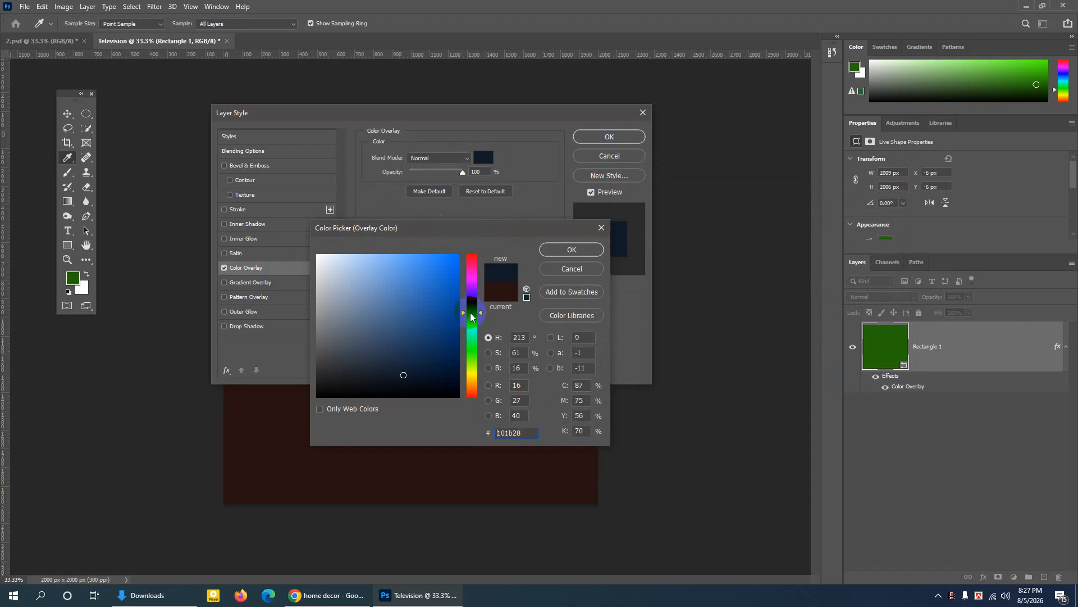
{"action": "left_click", "coordinate": [471, 329]}
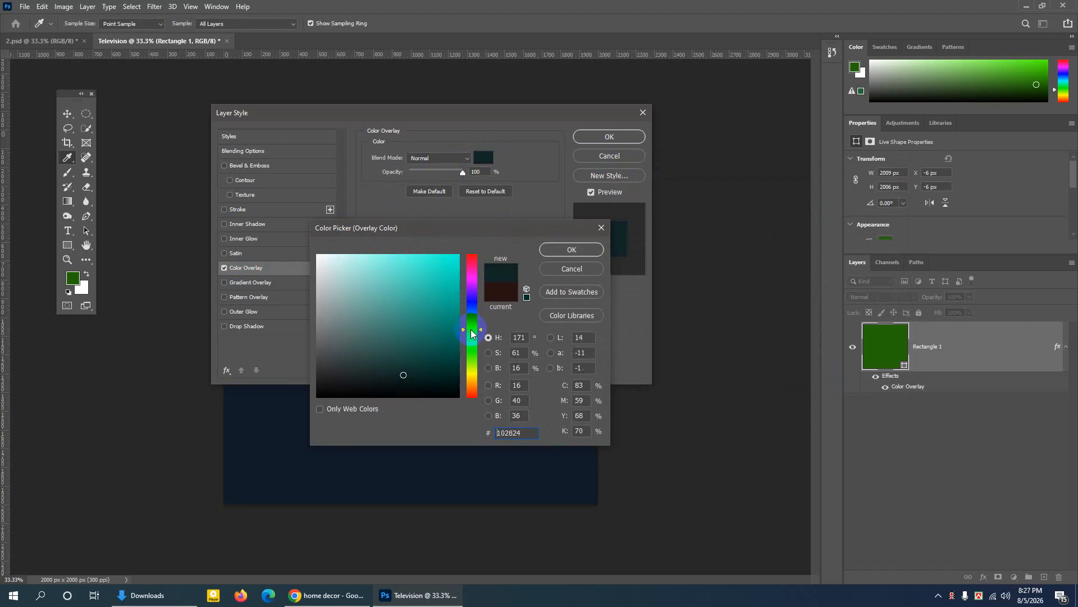
{"action": "mouse_move", "coordinate": [456, 323]}
{"action": "left_mouse_down"}
{"action": "mouse_move", "coordinate": [458, 340]}
{"action": "mouse_move", "coordinate": [450, 298]}
{"action": "mouse_move", "coordinate": [471, 326]}
{"action": "mouse_move", "coordinate": [456, 342]}
{"action": "left_mouse_up"}
{"action": "left_click", "coordinate": [472, 308]}
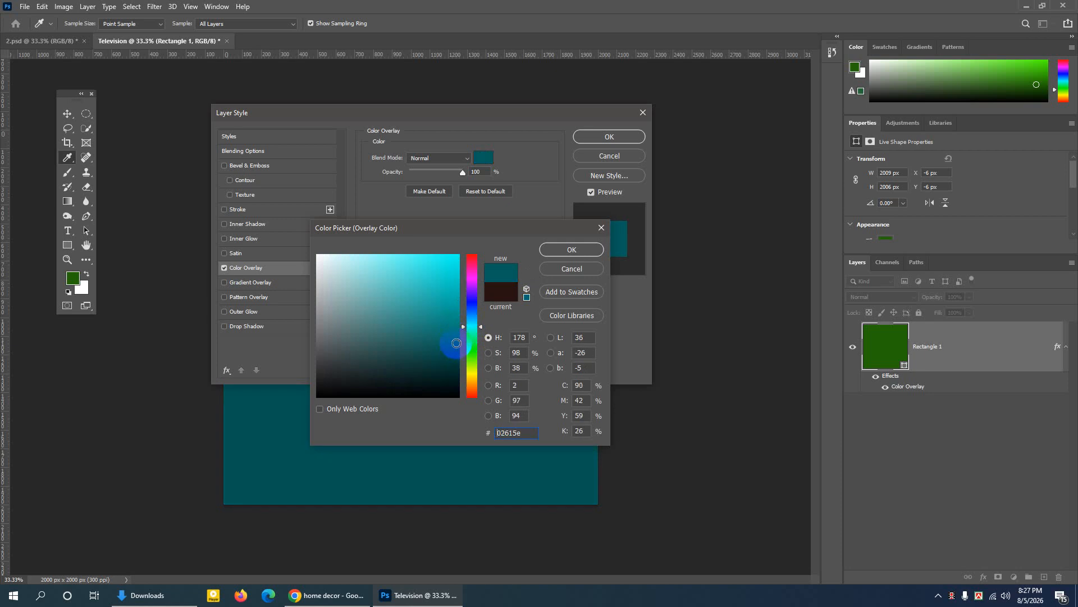
{"action": "left_click", "coordinate": [569, 253]}
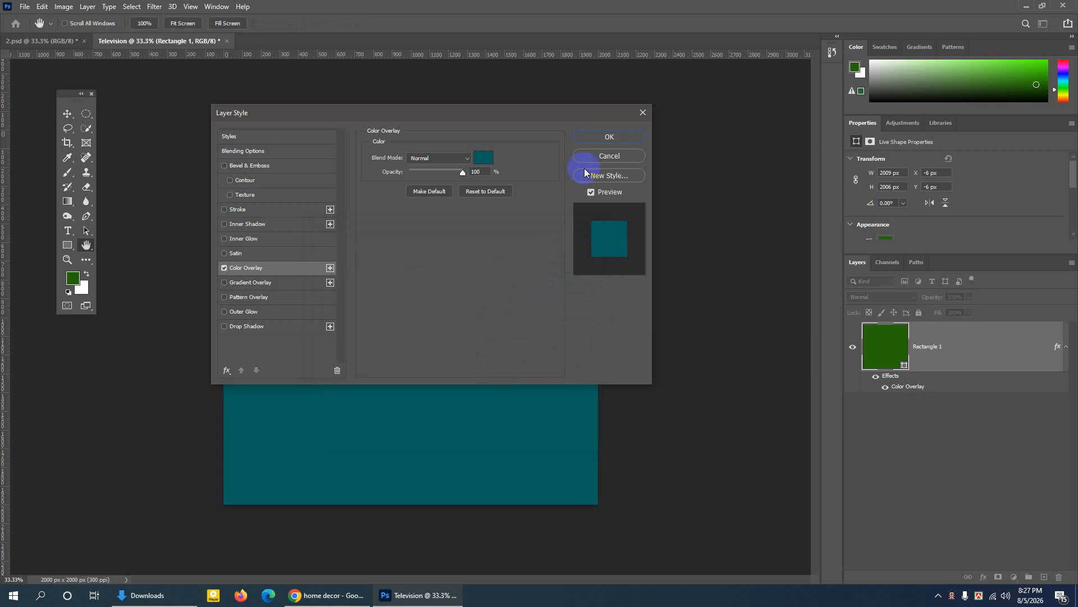
{"action": "left_click", "coordinate": [594, 139]}
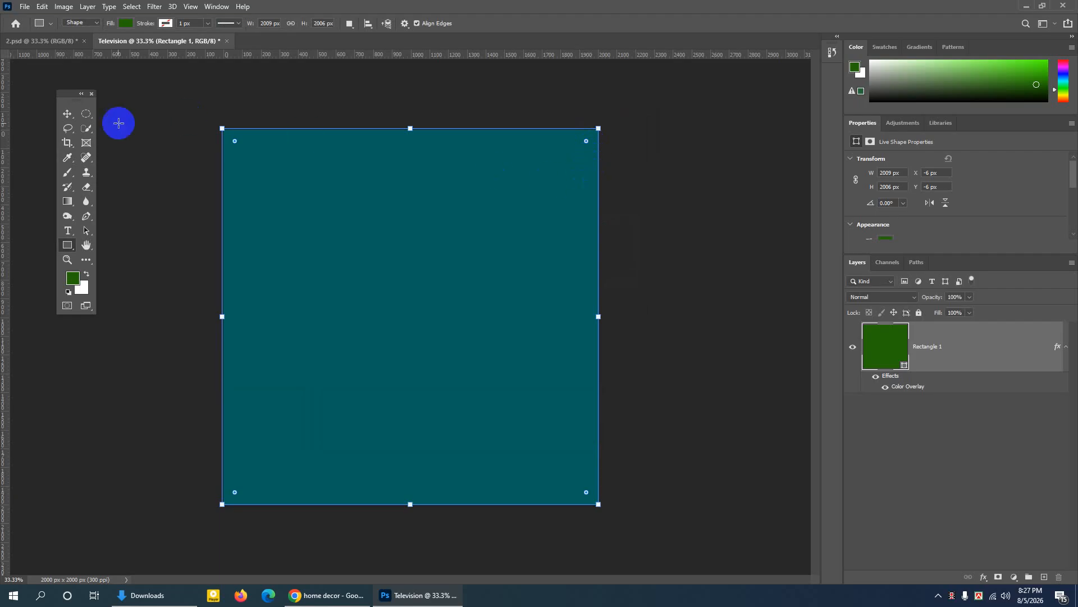
Place two vertical and two horizontal margin guides about 150 px inside the canvas edges
{"action": "left_click", "coordinate": [68, 114]}
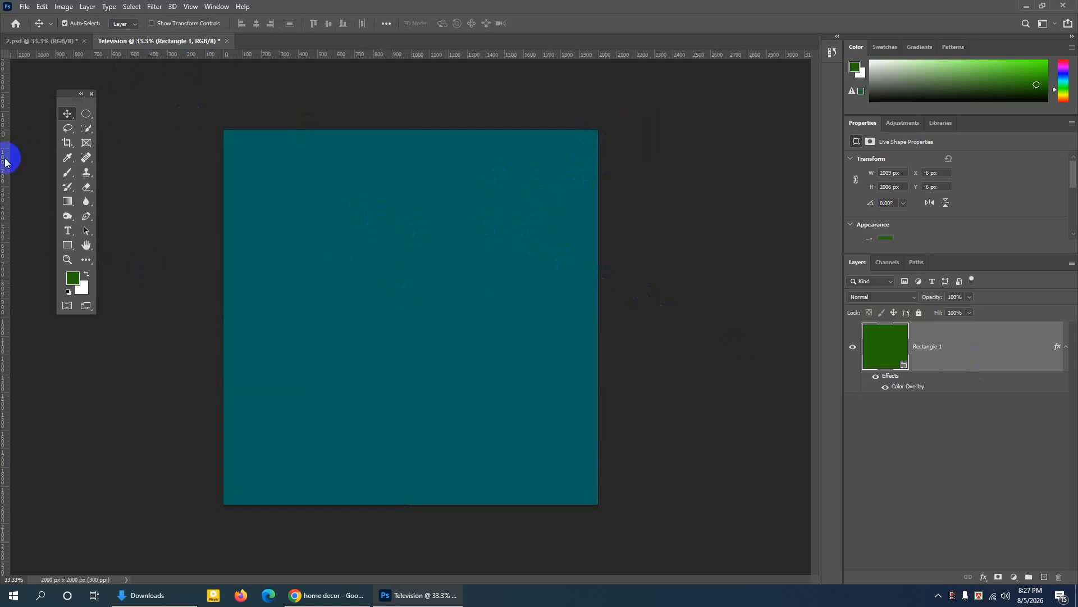
{"action": "left_click_drag", "start_coordinate": [7, 159], "coordinate": [250, 187]}
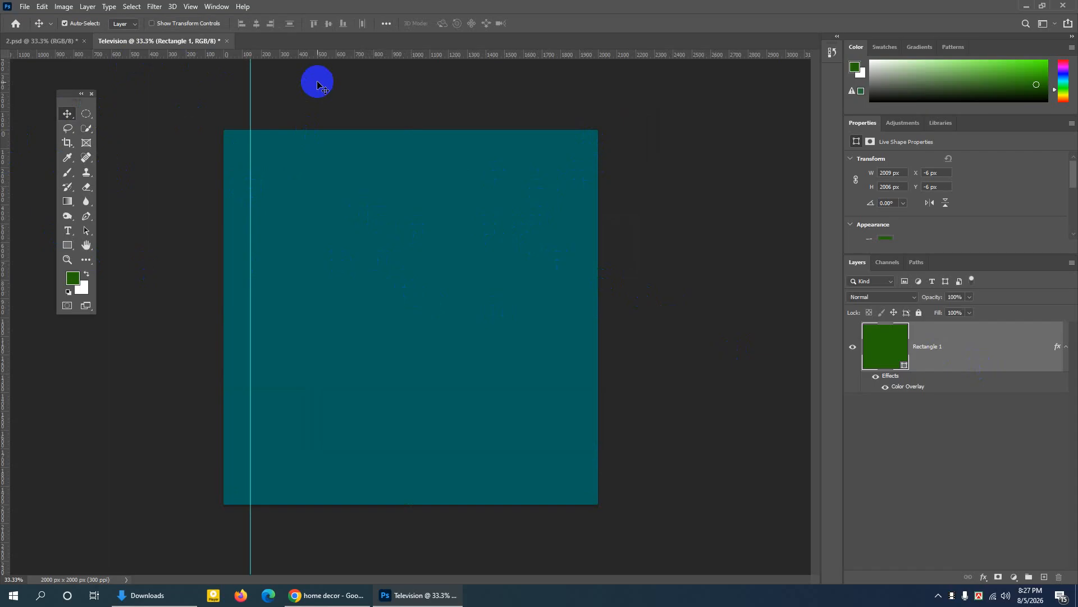
{"action": "left_click_drag", "start_coordinate": [316, 57], "coordinate": [320, 158]}
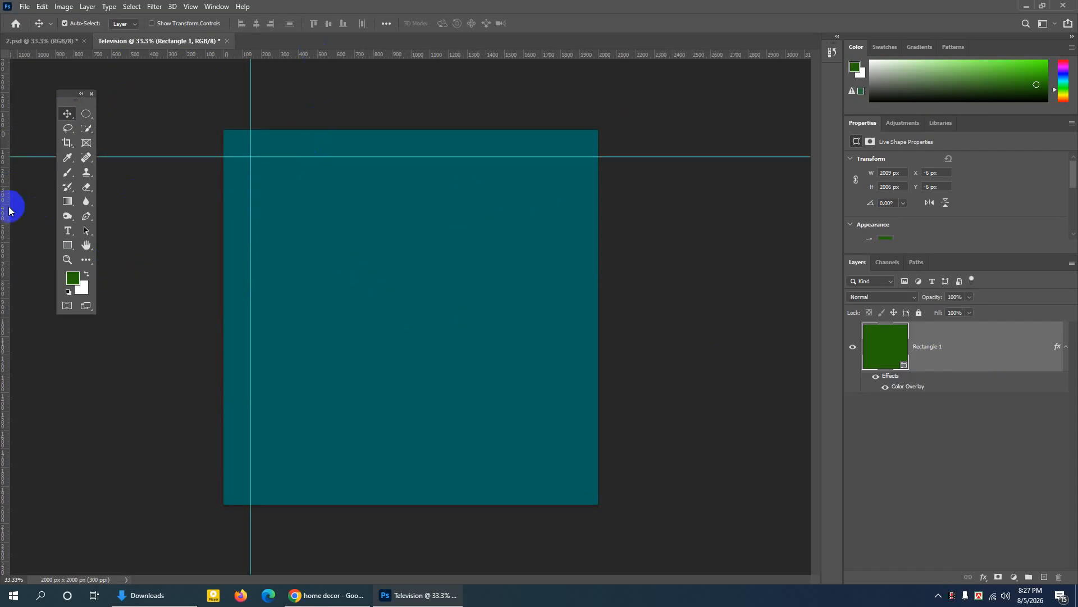
{"action": "left_click_drag", "start_coordinate": [10, 205], "coordinate": [569, 221]}
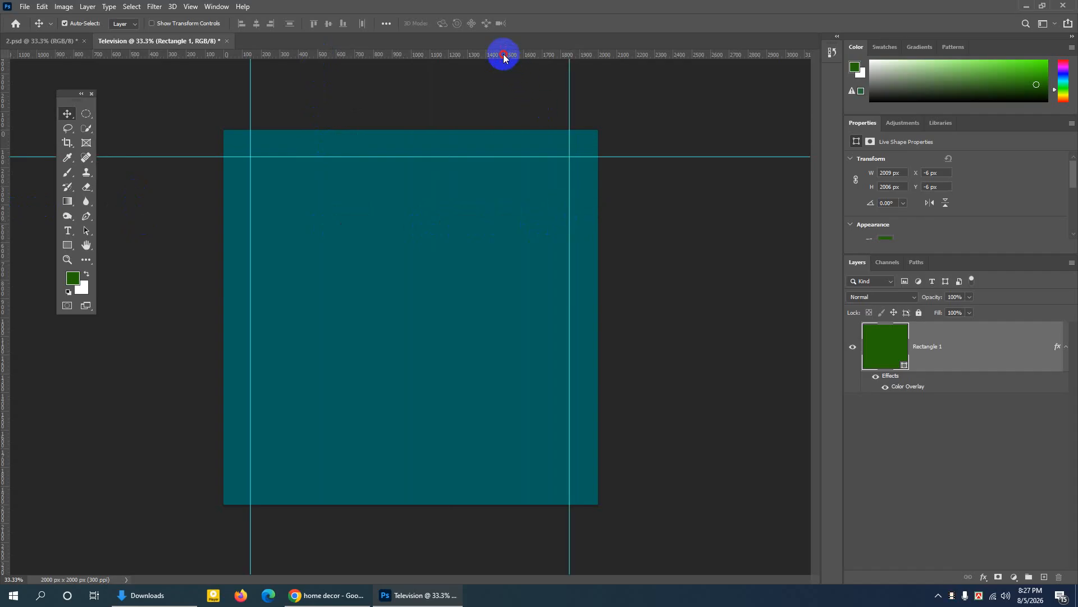
{"action": "left_click_drag", "start_coordinate": [501, 55], "coordinate": [527, 478]}
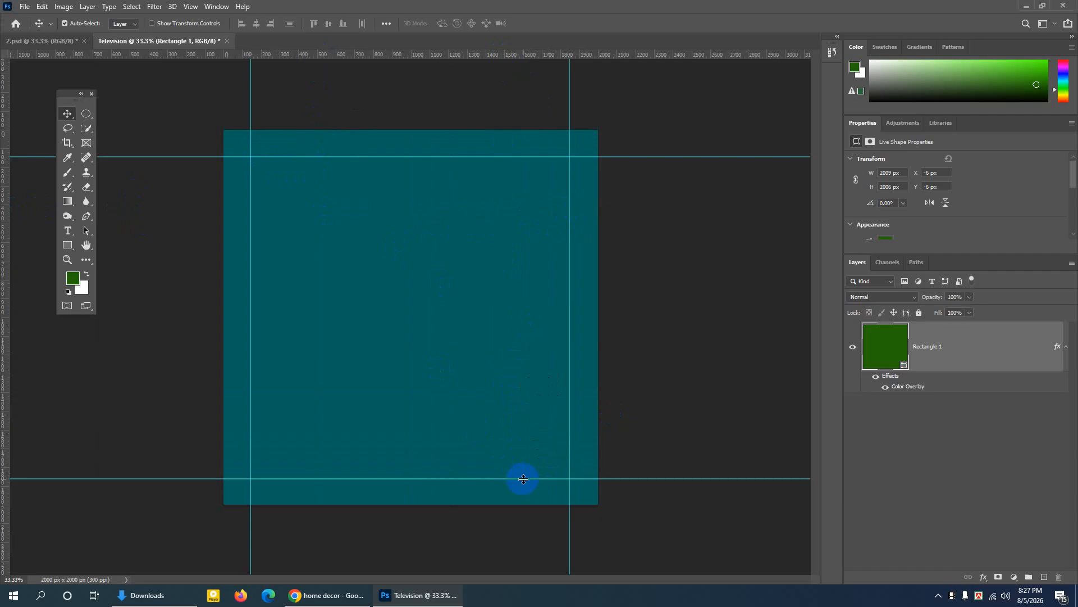
Switch to the 2.psd document and set the Move tool's auto-select to Group
{"action": "left_click", "coordinate": [32, 45]}
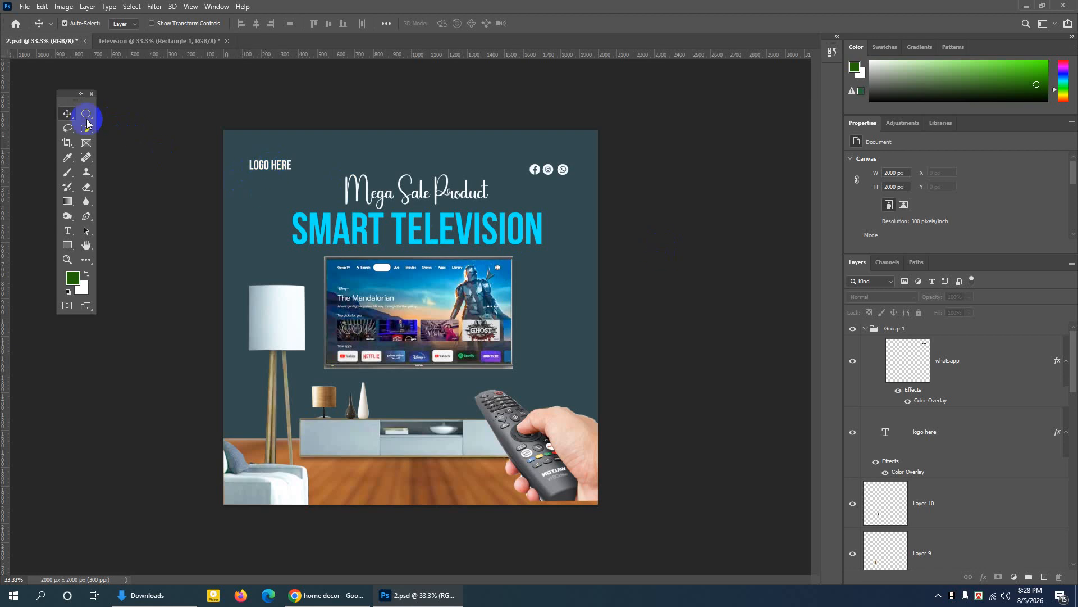
{"action": "left_click", "coordinate": [90, 24]}
{"action": "left_click", "coordinate": [124, 23]}
{"action": "left_click", "coordinate": [120, 33]}
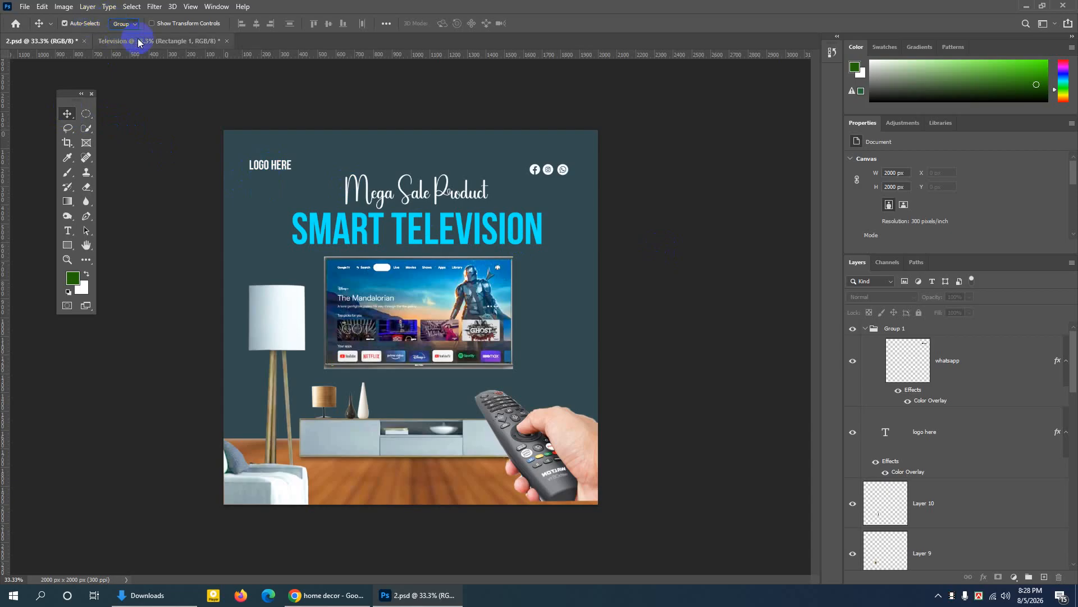
Duplicate the "logo here" text layer from 2.psd into the Television document
{"action": "left_click", "coordinate": [275, 168]}
{"action": "left_click", "coordinate": [273, 167]}
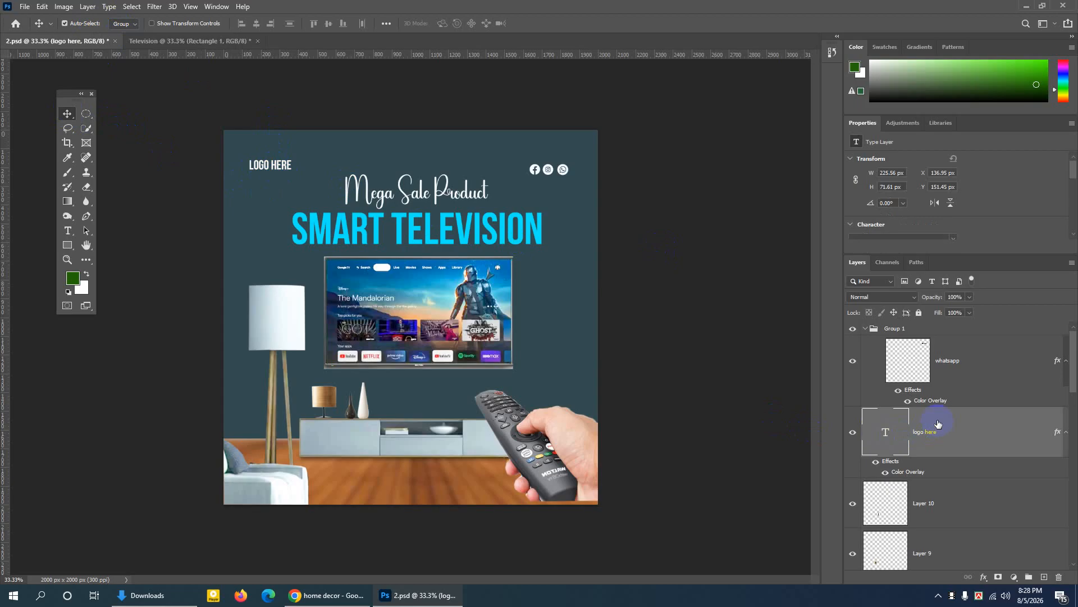
{"action": "right_click", "coordinate": [957, 427]}
{"action": "right_click", "coordinate": [980, 422]}
{"action": "right_click", "coordinate": [981, 422]}
{"action": "left_click", "coordinate": [869, 129]}
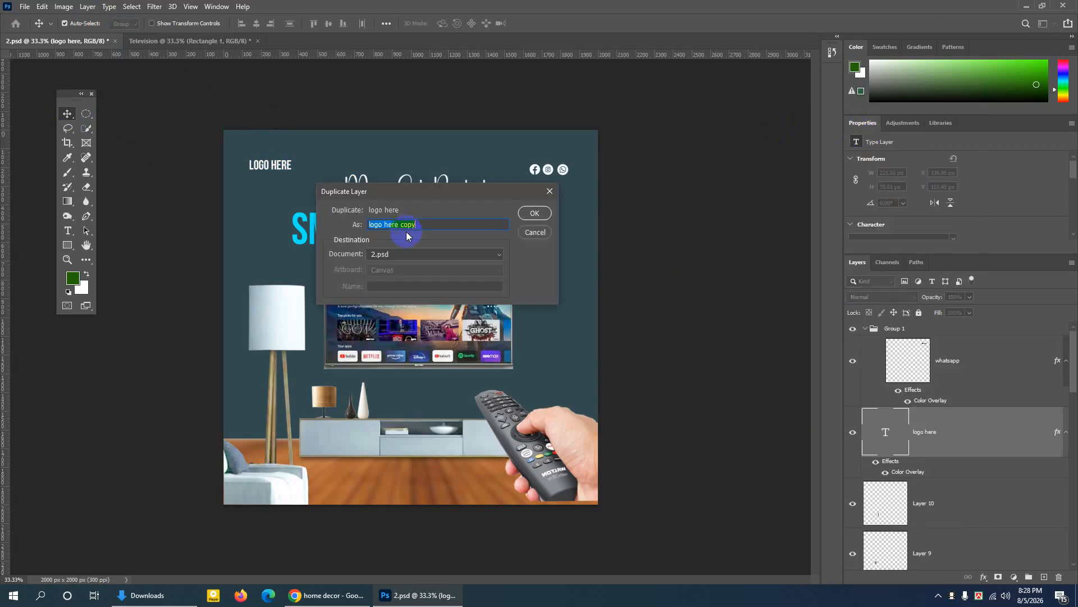
{"action": "left_click", "coordinate": [430, 254]}
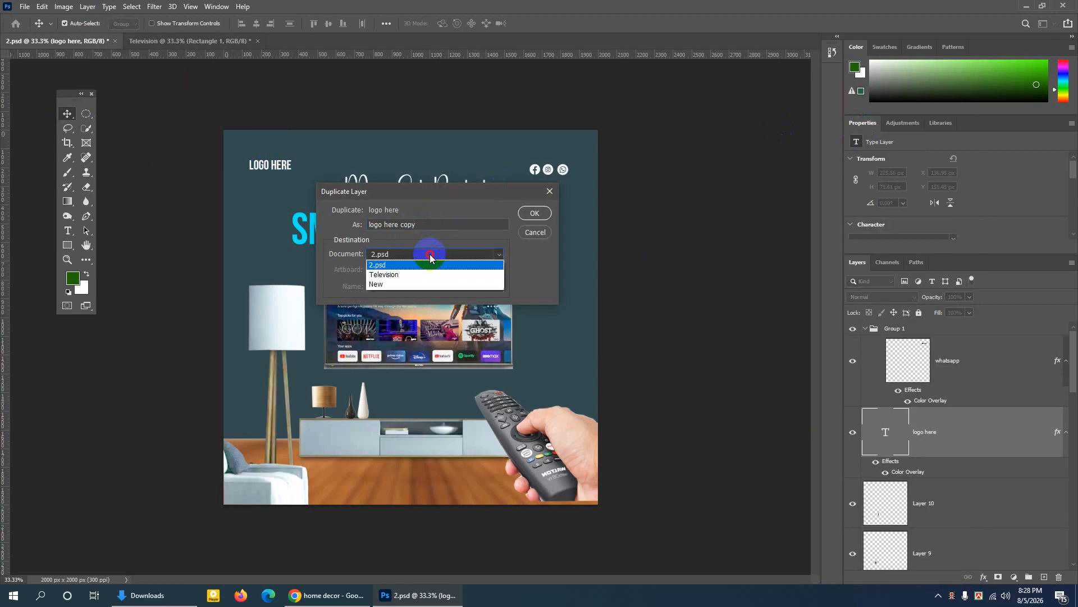
{"action": "left_click", "coordinate": [373, 275]}
{"action": "left_click", "coordinate": [524, 214]}
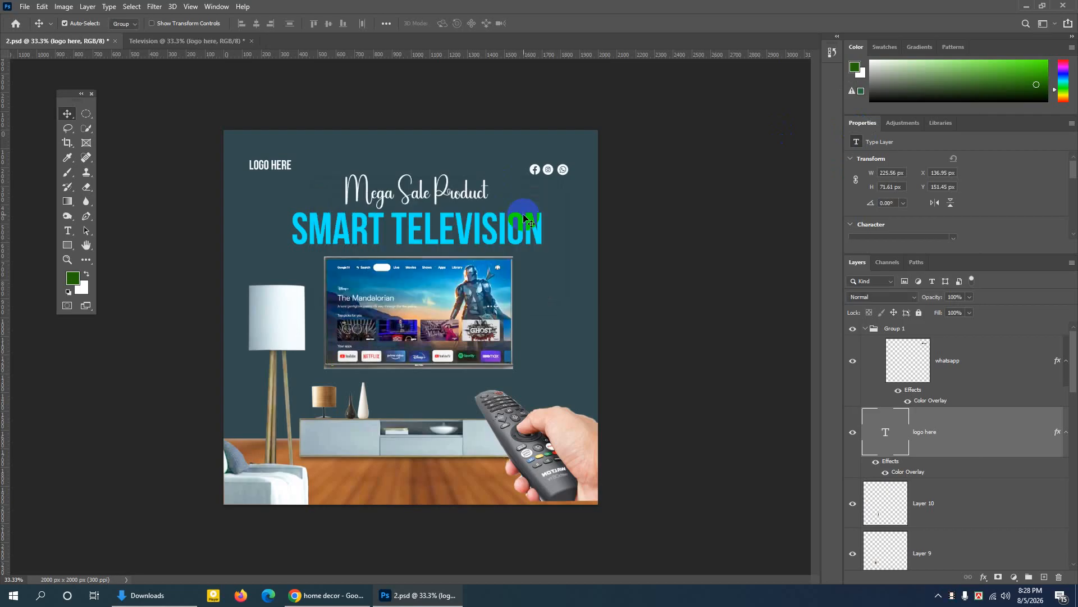
In the Television document, set the Move tool's auto-select to Group and move the LOGO HERE text slightly inside the upper-left margin guides
{"action": "left_click", "coordinate": [212, 40]}
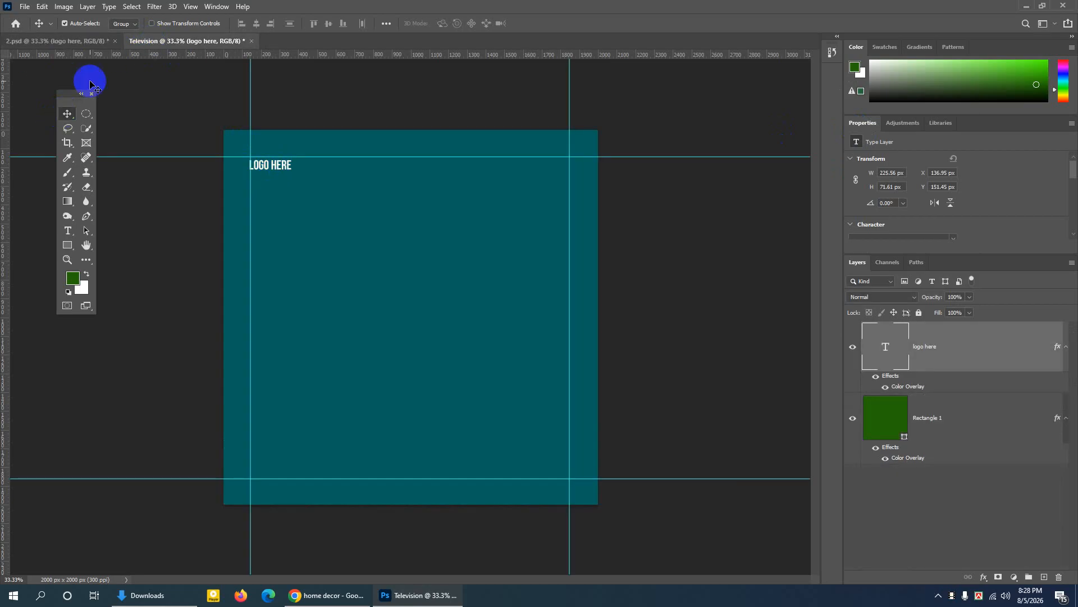
{"action": "left_click", "coordinate": [123, 25]}
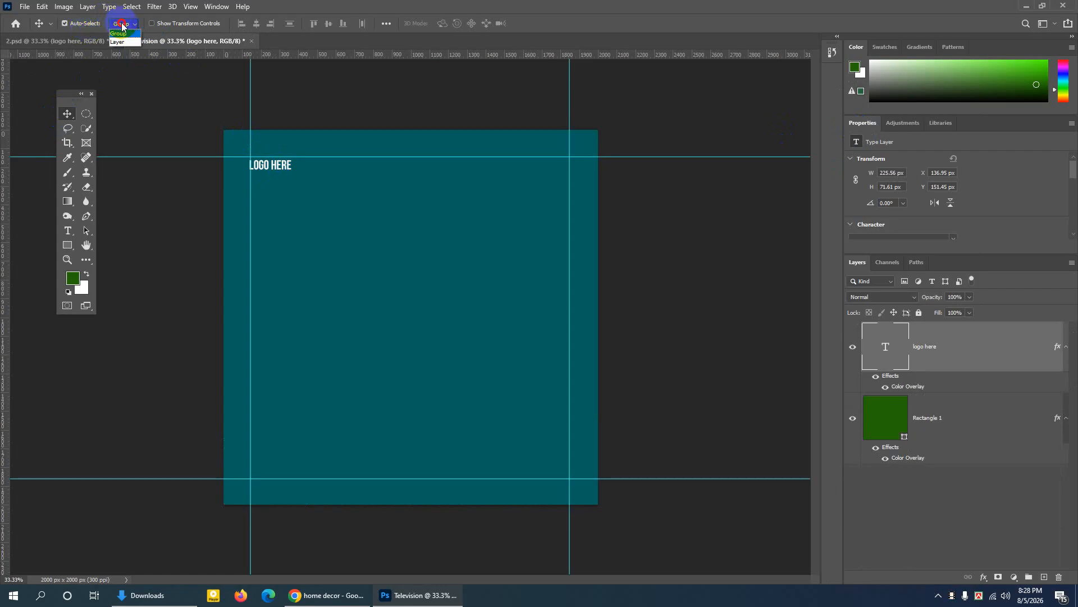
{"action": "left_click", "coordinate": [124, 35]}
{"action": "left_click", "coordinate": [279, 168]}
{"action": "left_click_drag", "start_coordinate": [279, 168], "coordinate": [547, 174]}
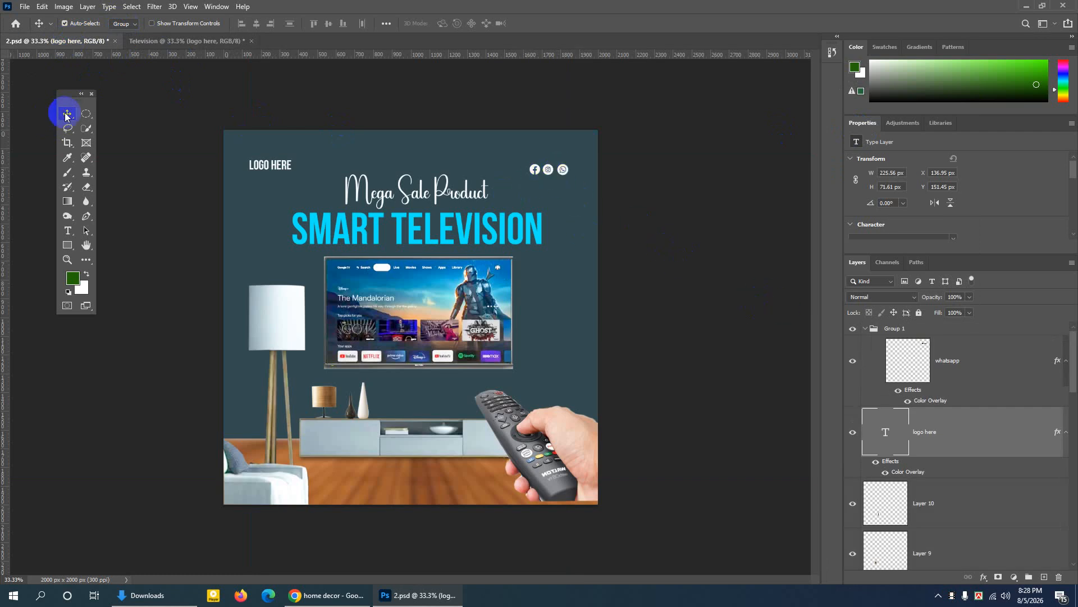
Duplicate the social media icons group, Group 1, from 2.psd into the Television document
{"action": "left_click", "coordinate": [84, 25]}
{"action": "left_click", "coordinate": [120, 24]}
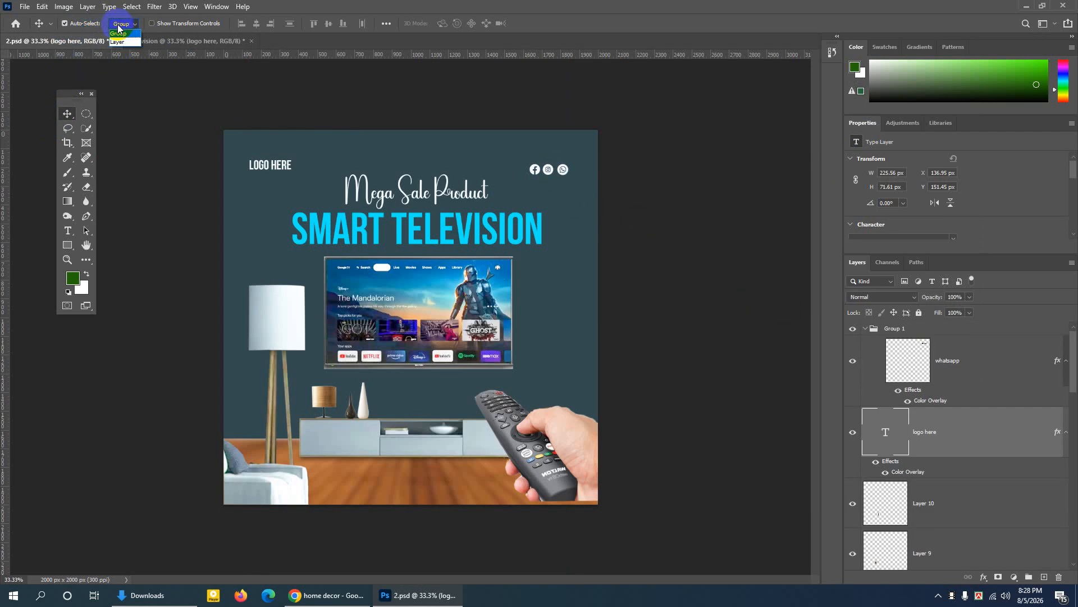
{"action": "left_click", "coordinate": [120, 33]}
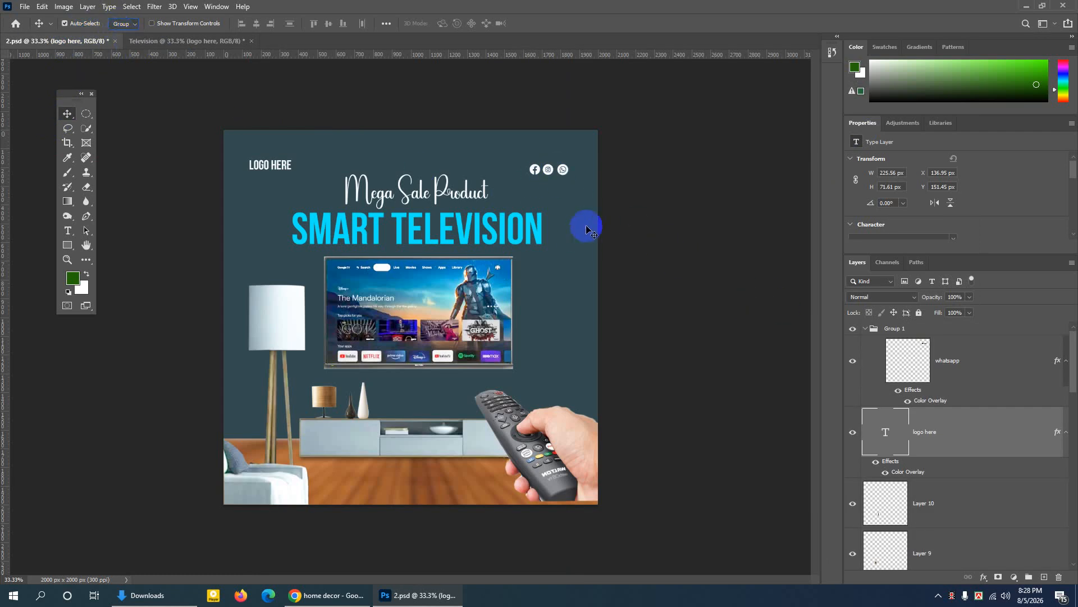
{"action": "left_click", "coordinate": [548, 171]}
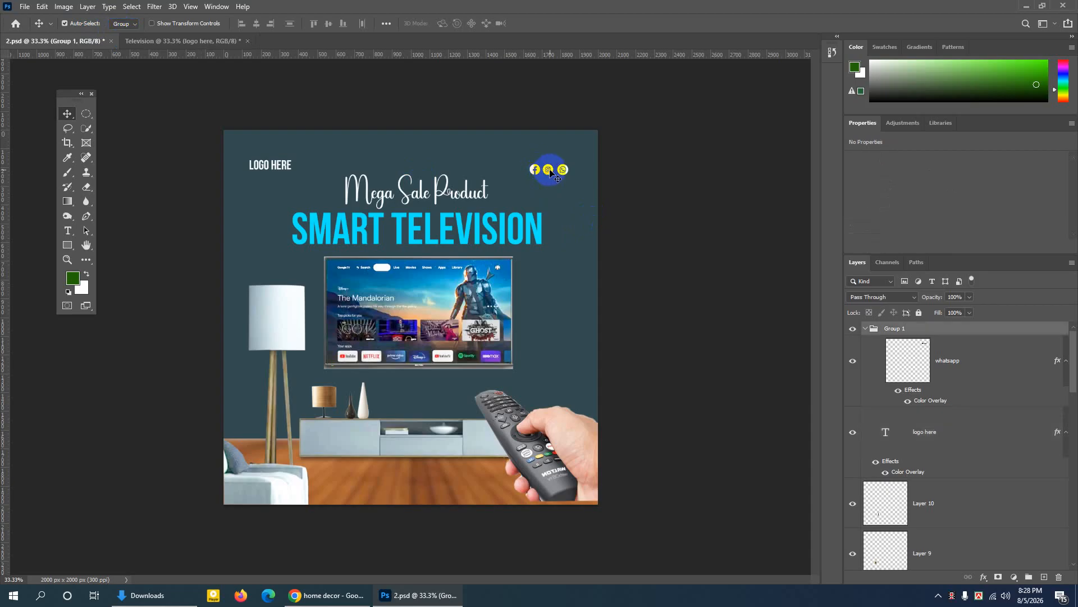
{"action": "left_click", "coordinate": [865, 329]}
{"action": "left_click", "coordinate": [855, 330]}
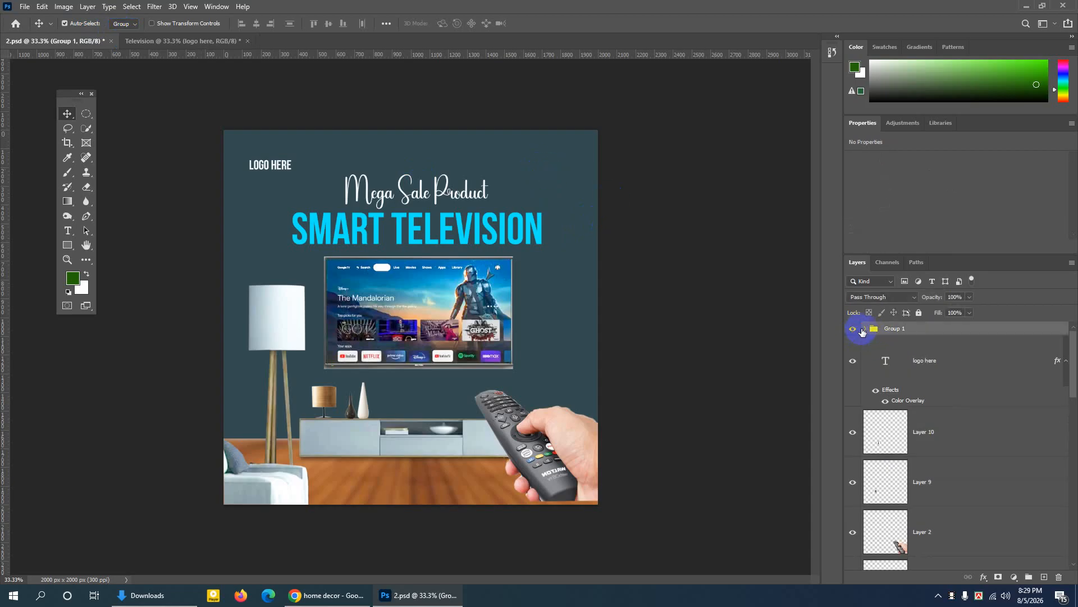
{"action": "right_click", "coordinate": [924, 330]}
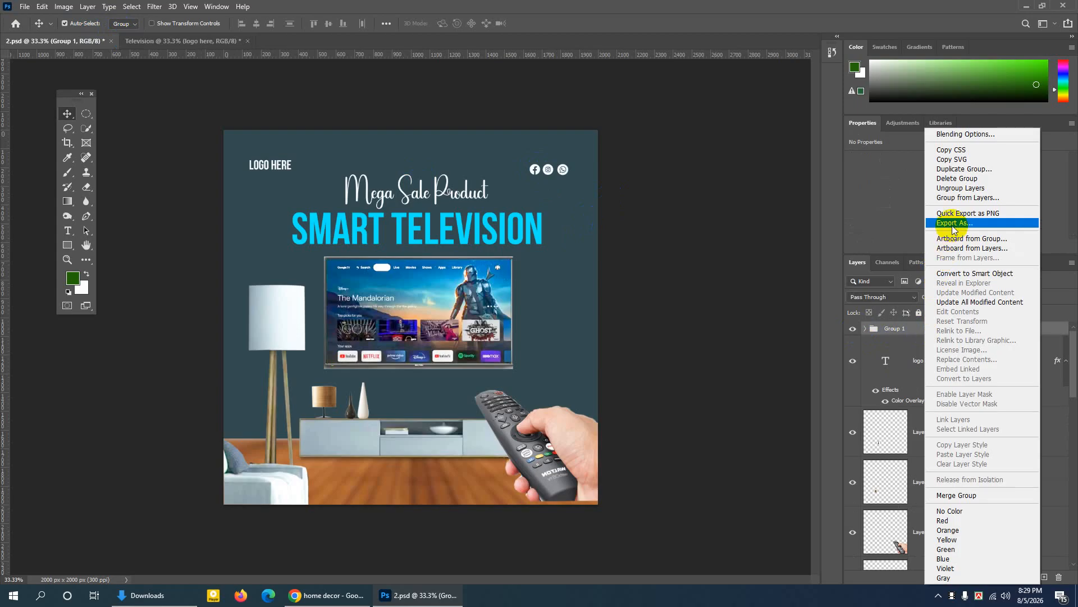
{"action": "left_click", "coordinate": [947, 170]}
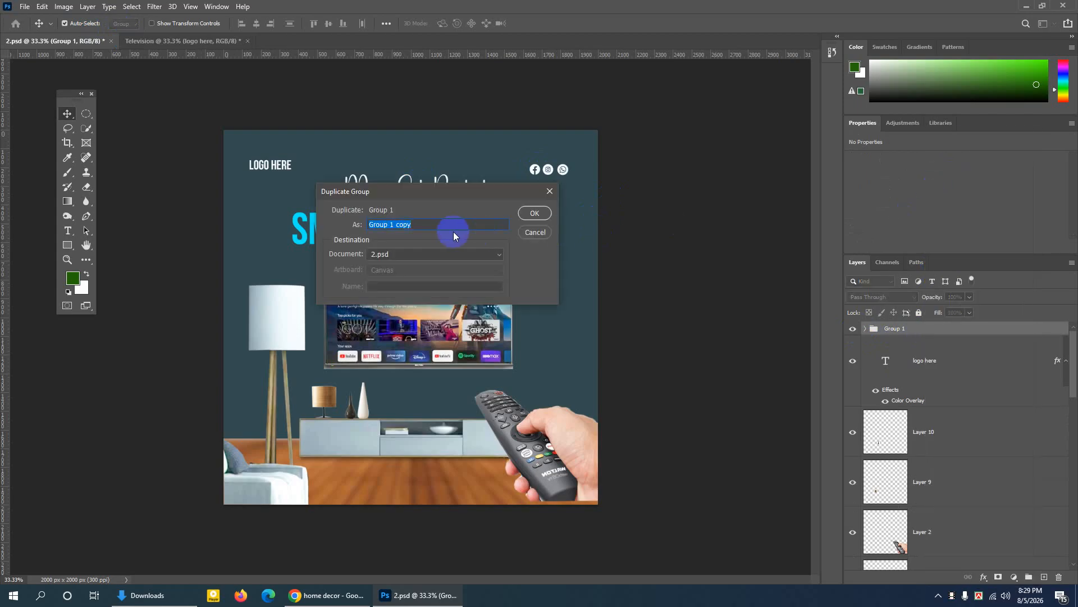
{"action": "left_click", "coordinate": [432, 254]}
{"action": "left_click", "coordinate": [396, 275]}
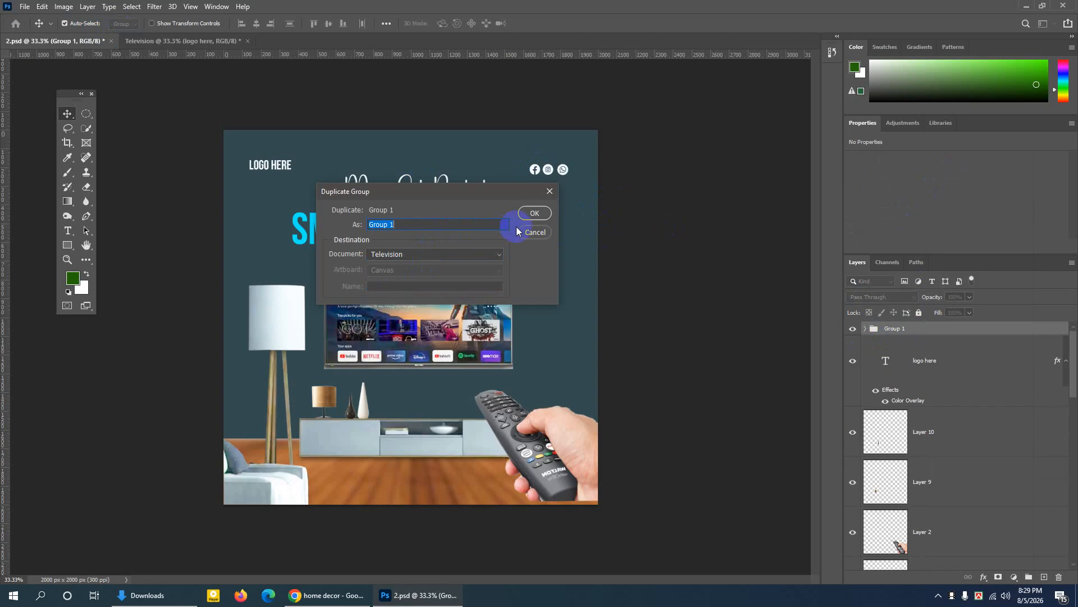
{"action": "left_click", "coordinate": [534, 212]}
Switch to the Television document and shift the social icons group slightly inside the upper-right margin guides
{"action": "left_click", "coordinate": [68, 45]}
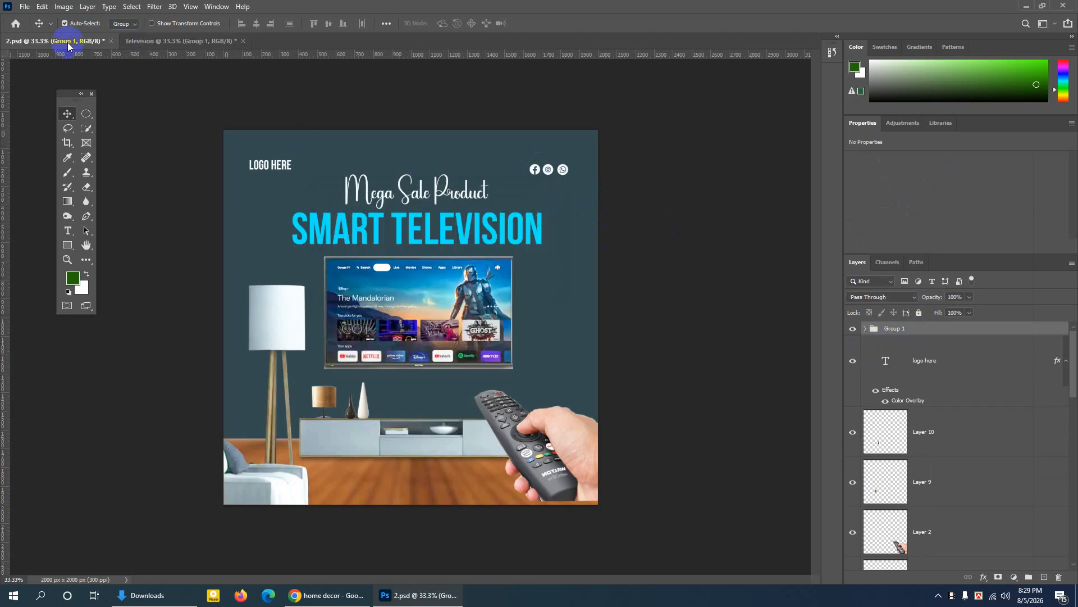
{"action": "left_click", "coordinate": [137, 41]}
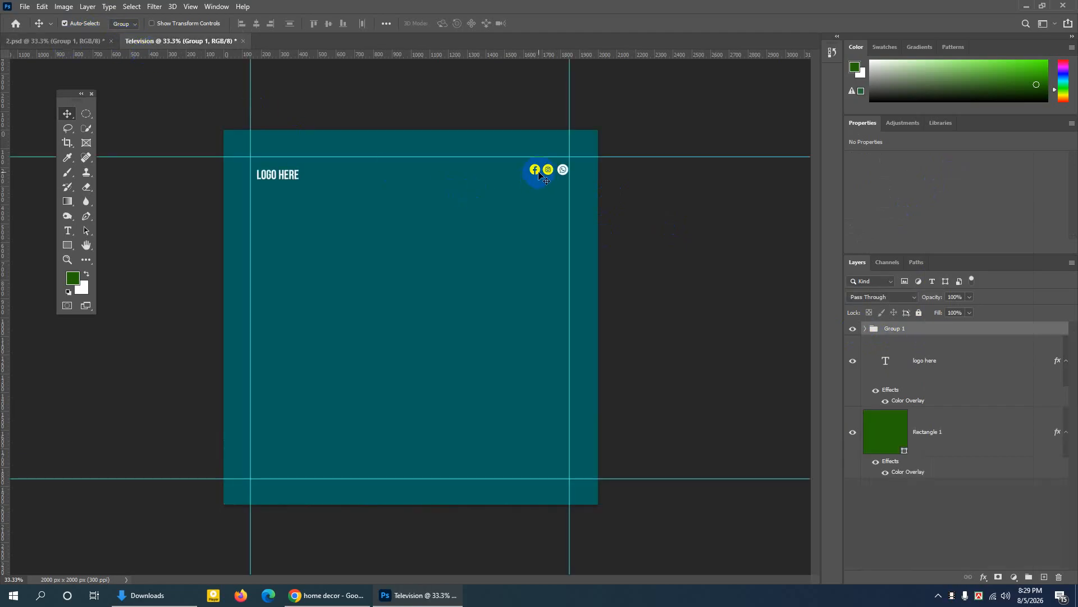
{"action": "left_click_drag", "start_coordinate": [536, 174], "coordinate": [530, 175]}
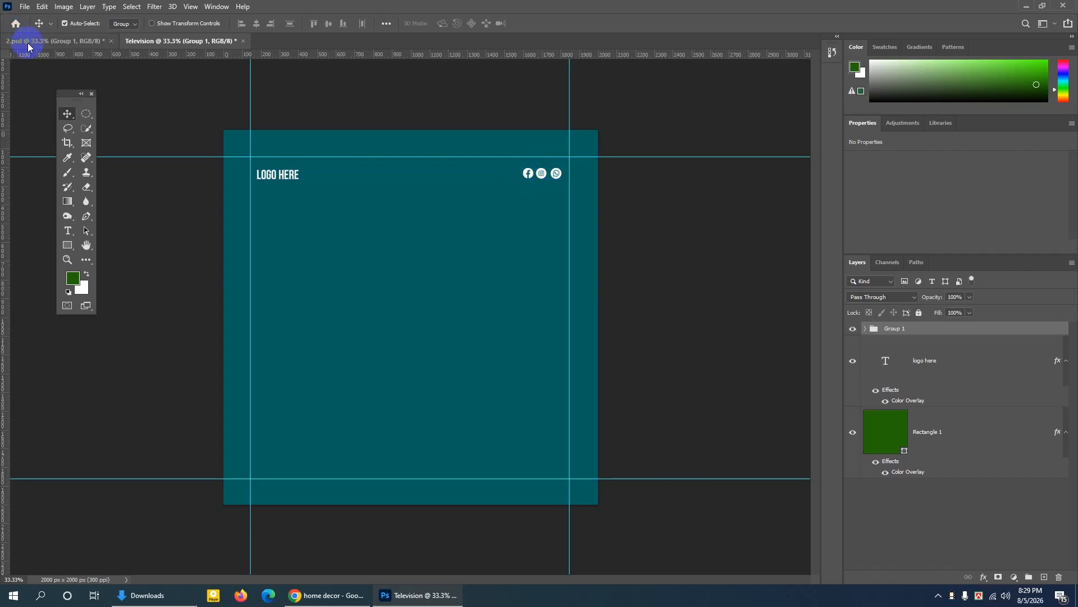
Duplicate the Smart Television and Mega Sale Product text layers from 2.psd into the Television document and move them to about X 338 px, Y 281 px
{"action": "left_click", "coordinate": [31, 41]}
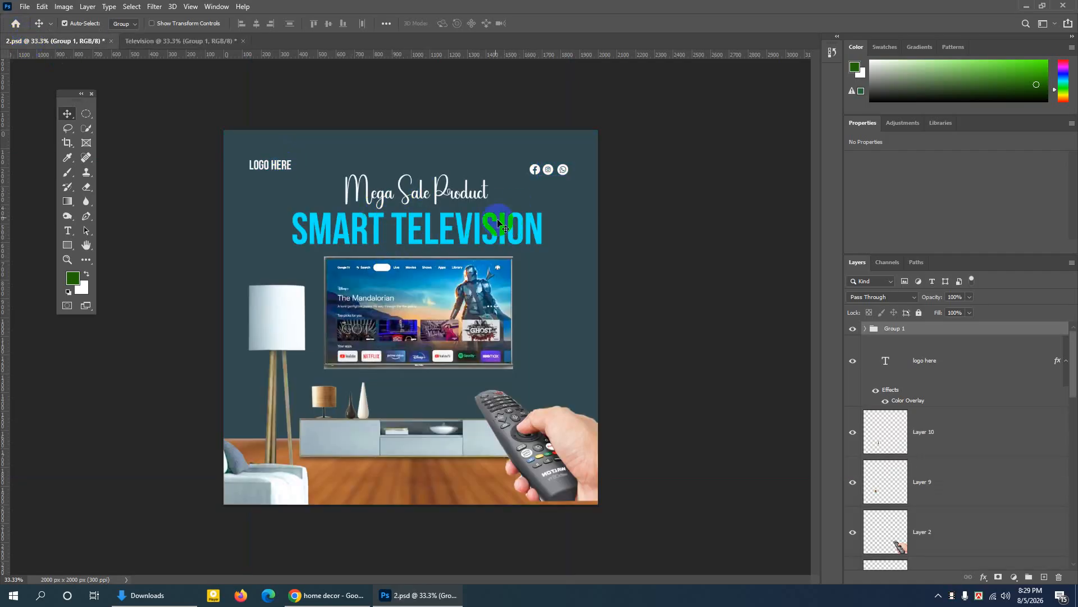
{"action": "left_click", "coordinate": [443, 220]}
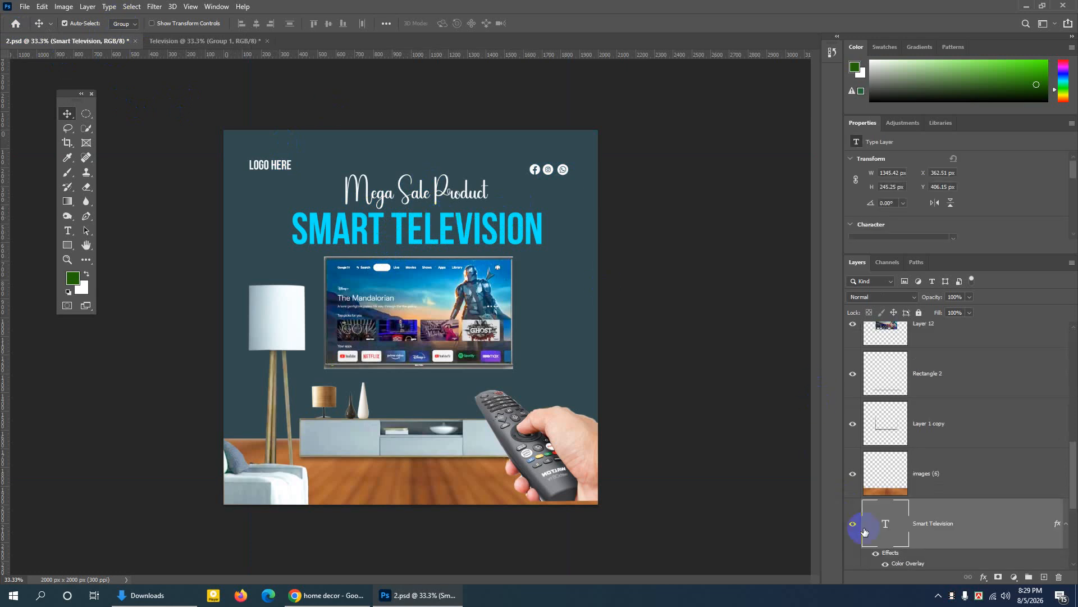
{"action": "scroll", "coordinate": [859, 522], "scroll_direction": "down", "scroll_amount": 3}
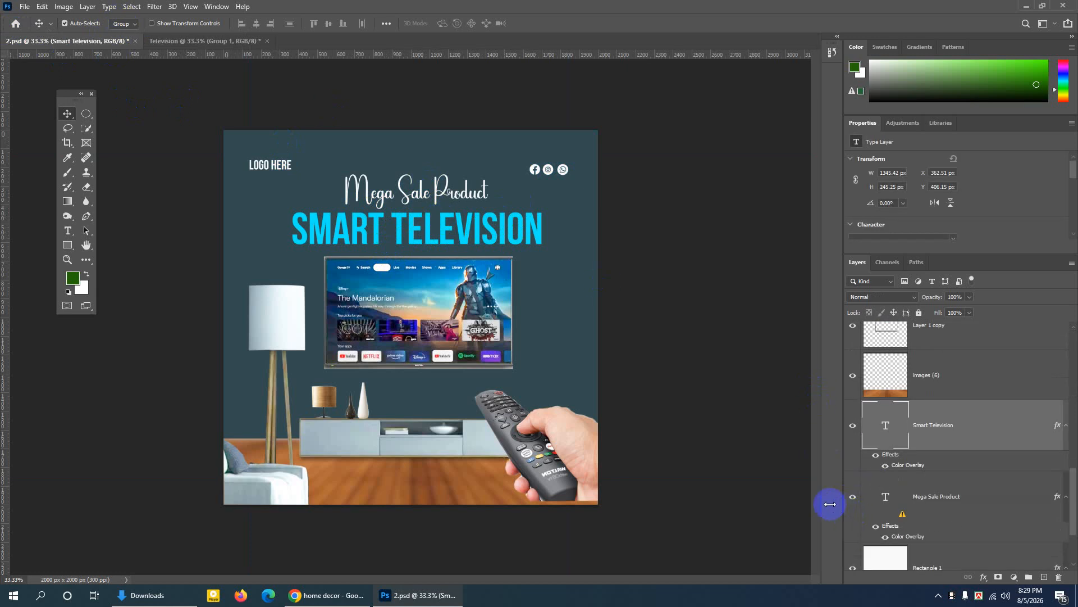
{"action": "scroll", "coordinate": [957, 432], "scroll_direction": "down", "scroll_amount": 1}
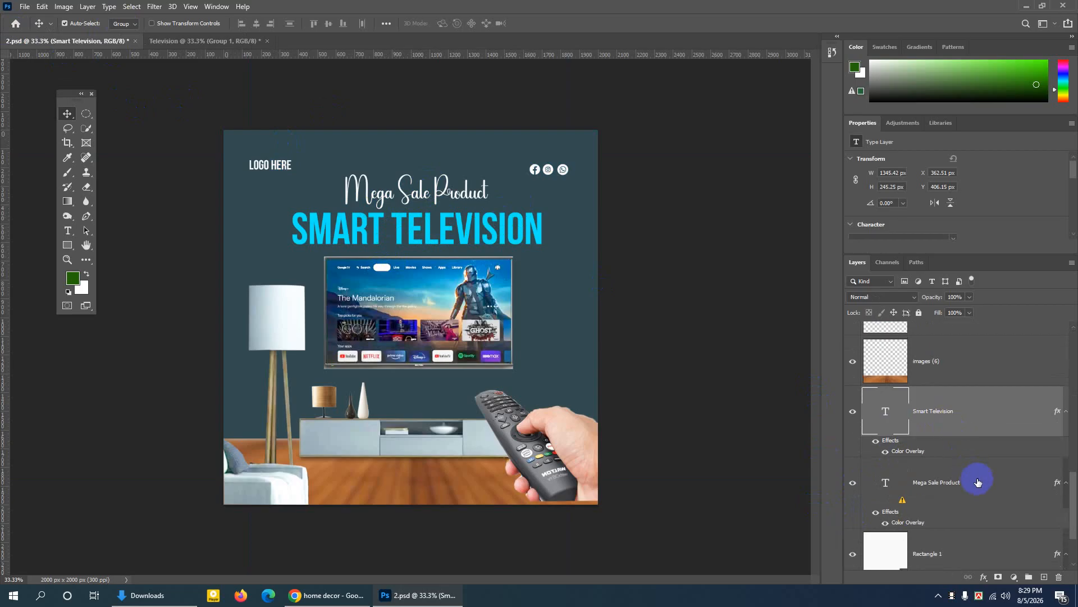
{"action": "left_click", "coordinate": [979, 480]}
{"action": "left_click", "coordinate": [964, 413]}
{"action": "left_click", "coordinate": [989, 479], "text": "shift"}
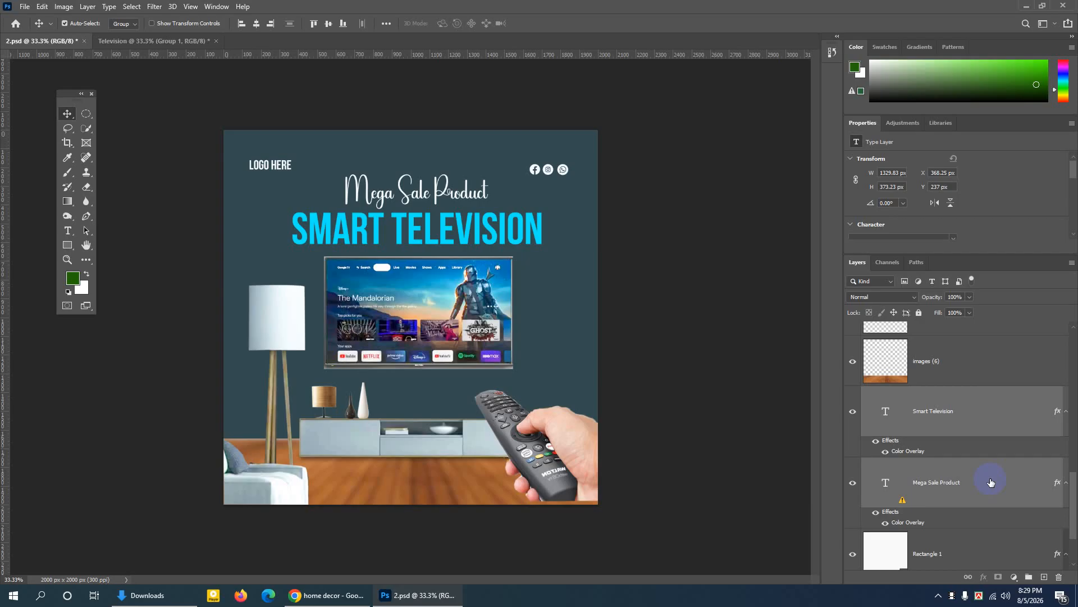
{"action": "right_click", "coordinate": [990, 482]}
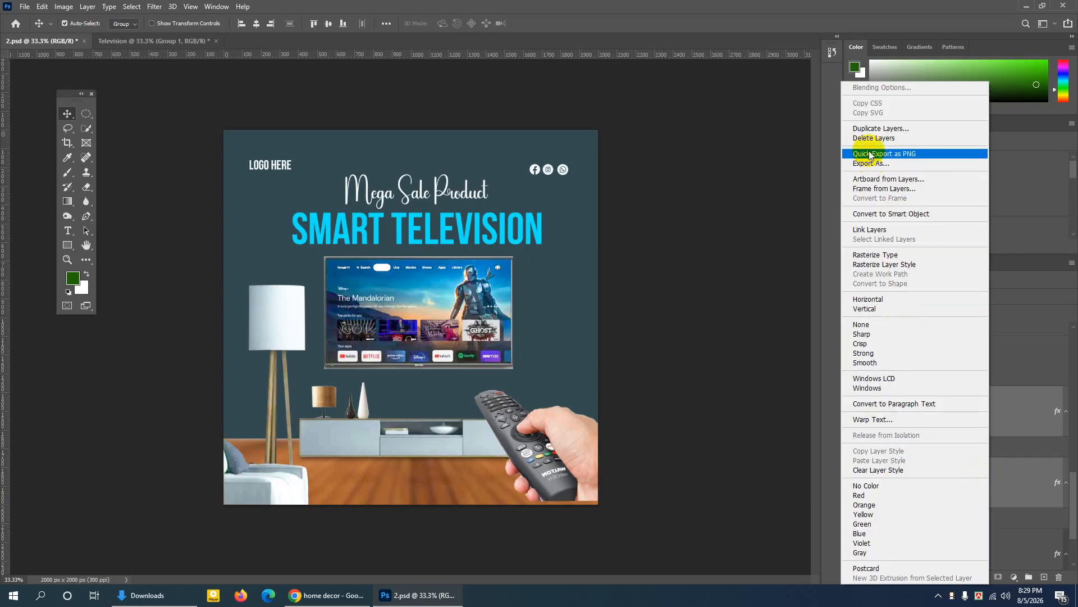
{"action": "left_click", "coordinate": [868, 128]}
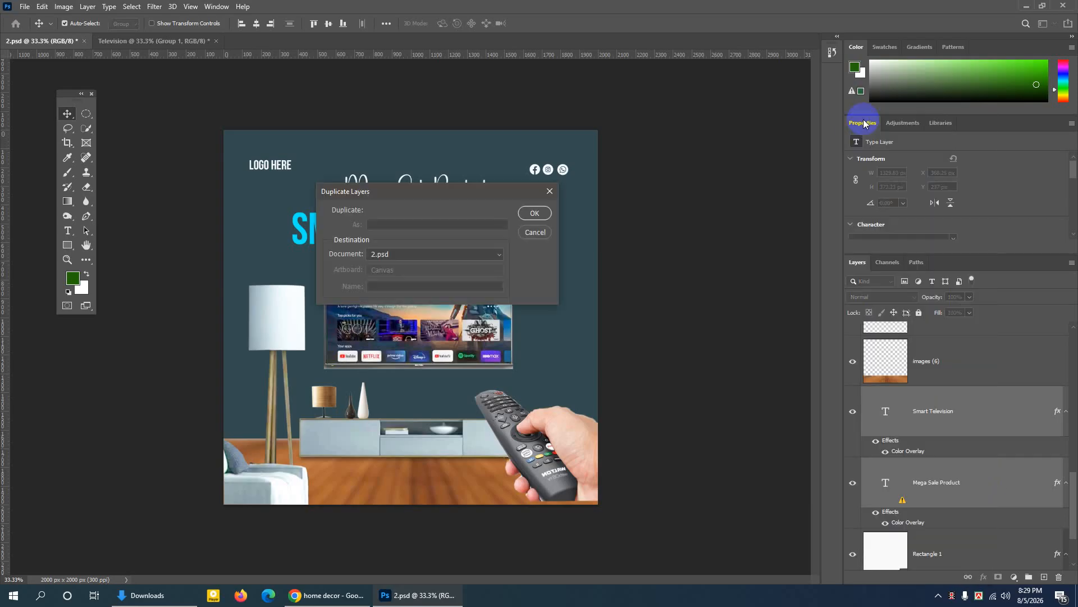
{"action": "left_click", "coordinate": [414, 256]}
{"action": "left_click", "coordinate": [408, 276]}
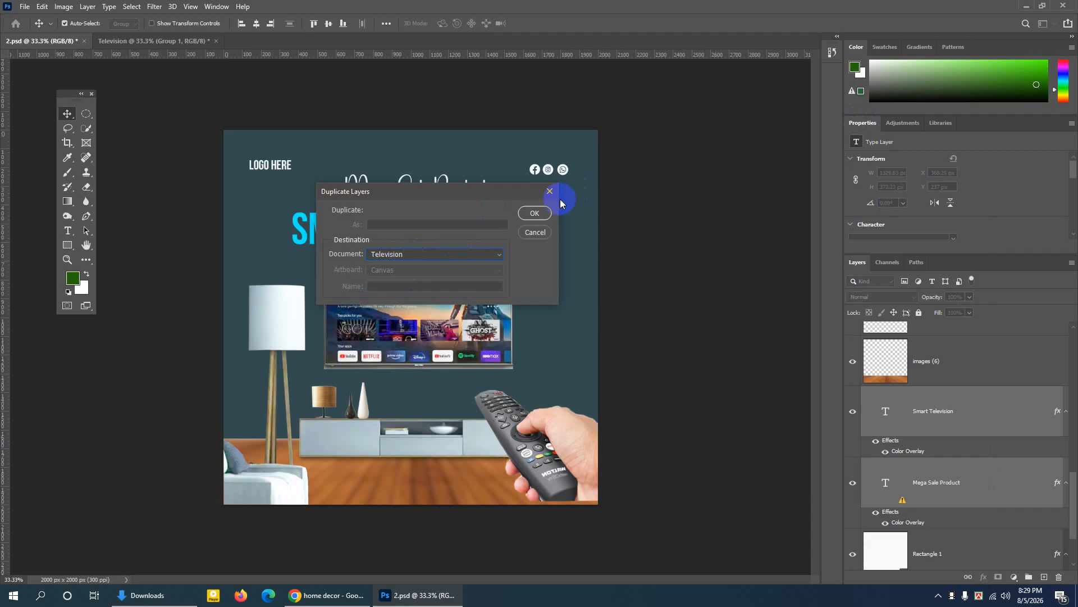
{"action": "left_click", "coordinate": [535, 213]}
{"action": "left_click", "coordinate": [163, 40]}
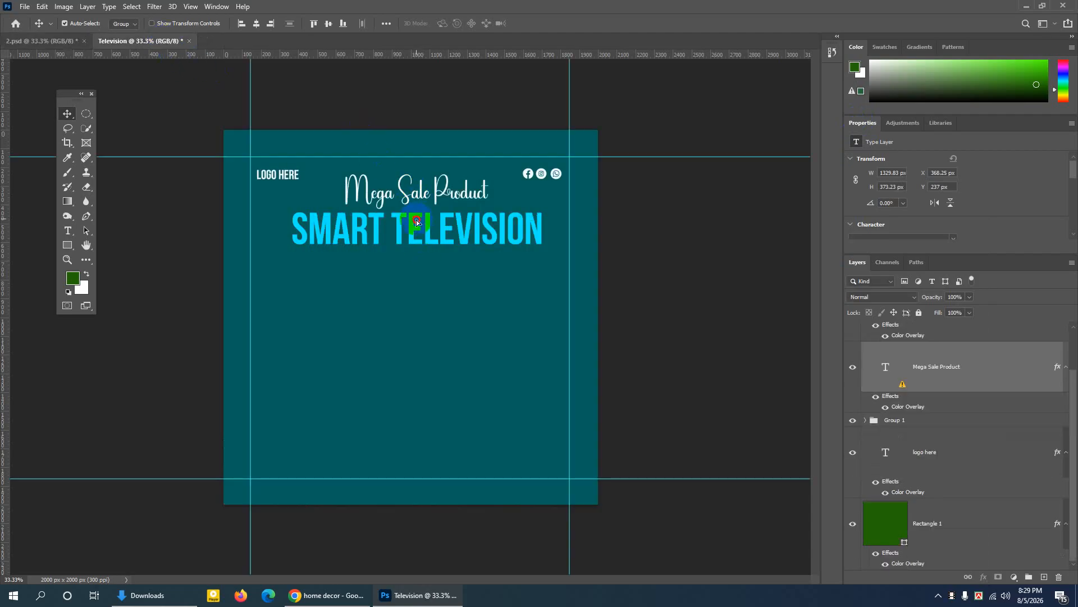
{"action": "left_click_drag", "start_coordinate": [417, 222], "coordinate": [410, 230]}
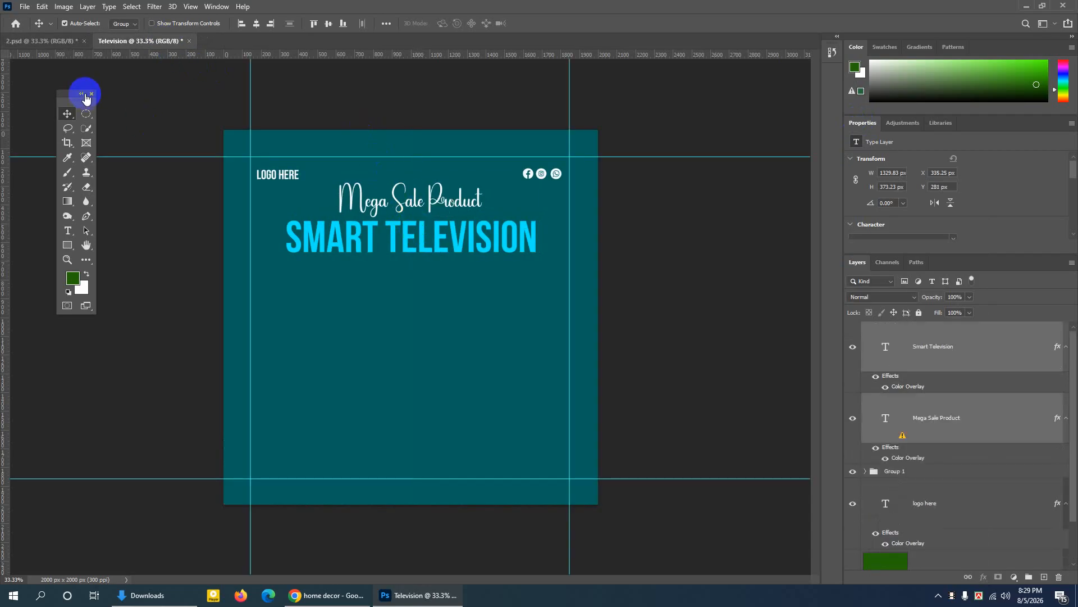
In 2.psd, toggle the visibility of Layer 12, Layer 1 copy and Rectangle 2 to check which layers form the television
{"action": "left_click", "coordinate": [53, 40]}
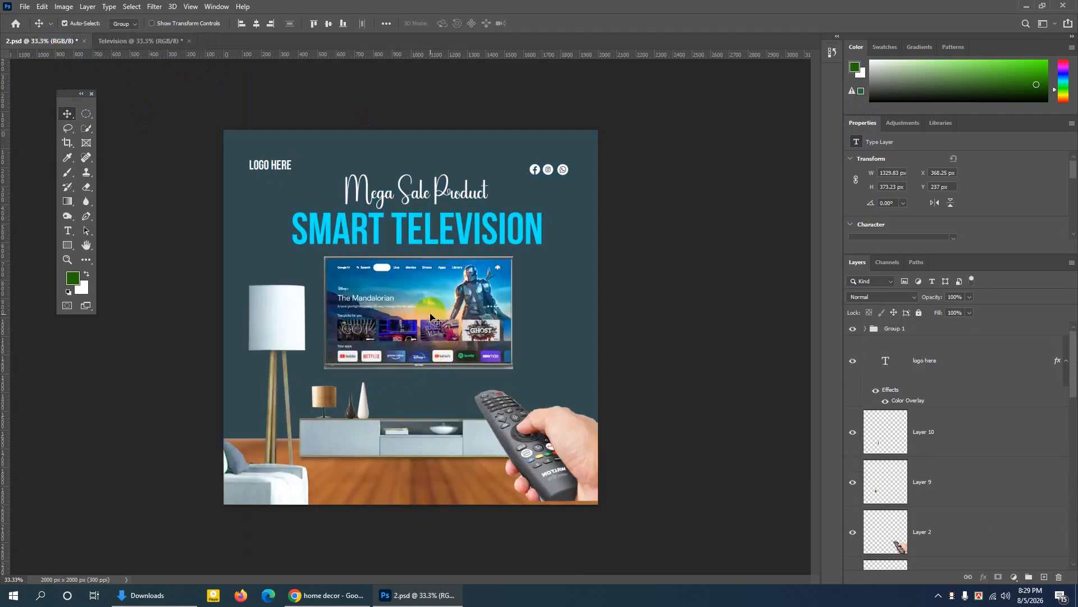
{"action": "left_click", "coordinate": [432, 322]}
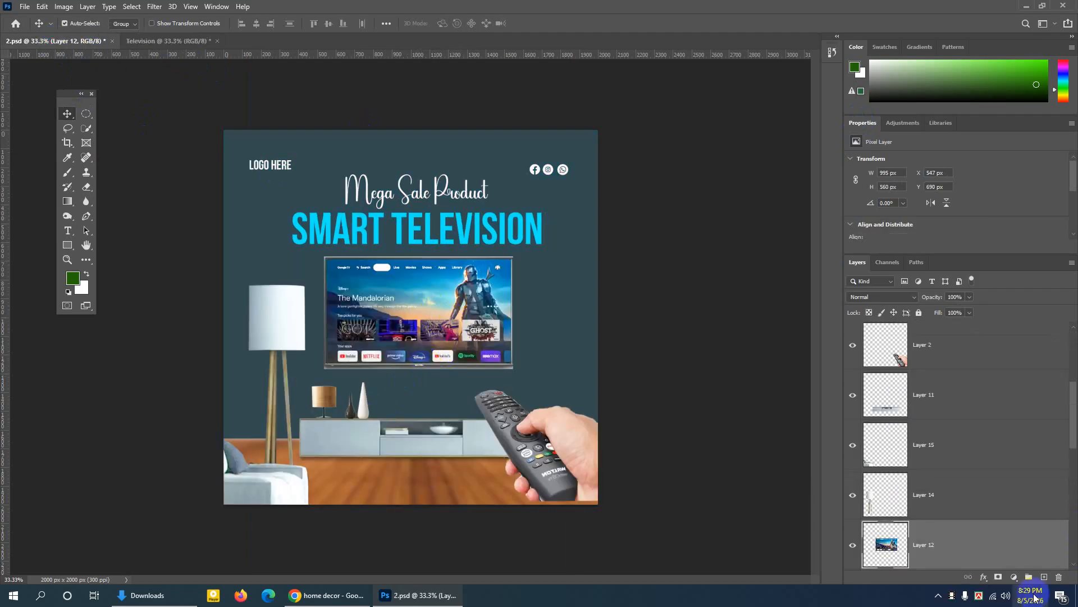
{"action": "left_click", "coordinate": [852, 545]}
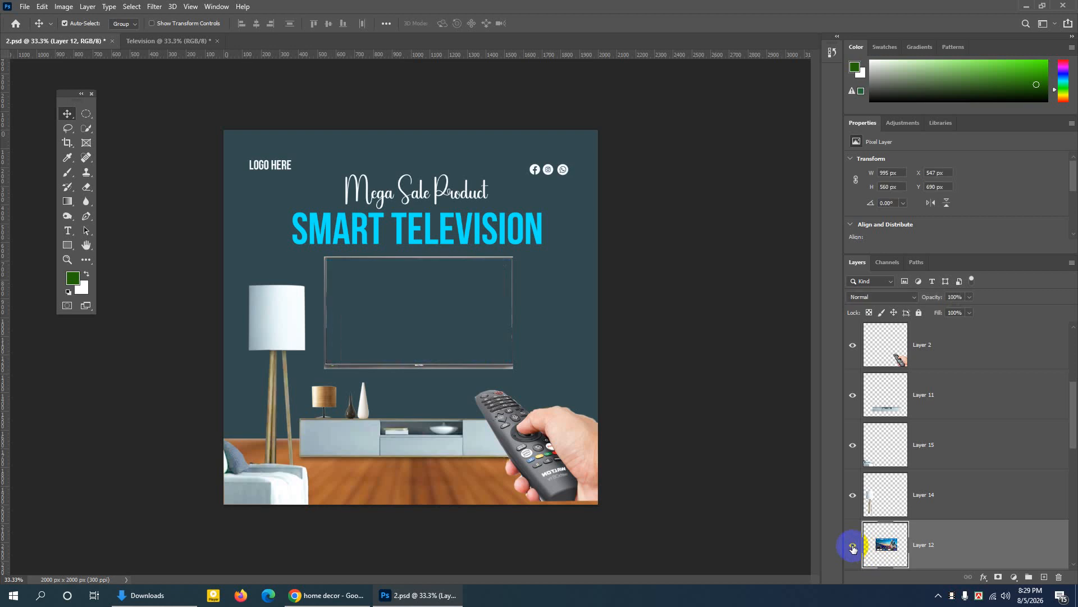
{"action": "left_click", "coordinate": [852, 545]}
{"action": "scroll", "coordinate": [954, 517], "scroll_direction": "down", "scroll_amount": 5}
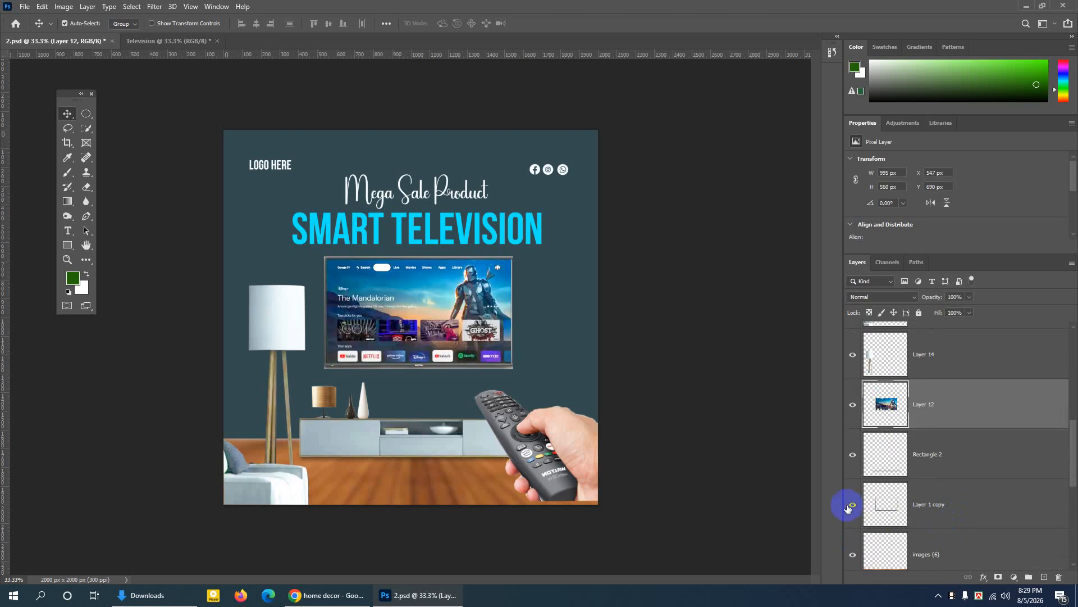
{"action": "left_click", "coordinate": [853, 508]}
{"action": "left_click", "coordinate": [852, 508]}
{"action": "left_click", "coordinate": [967, 507], "text": "ctrl"}
{"action": "left_click", "coordinate": [858, 456]}
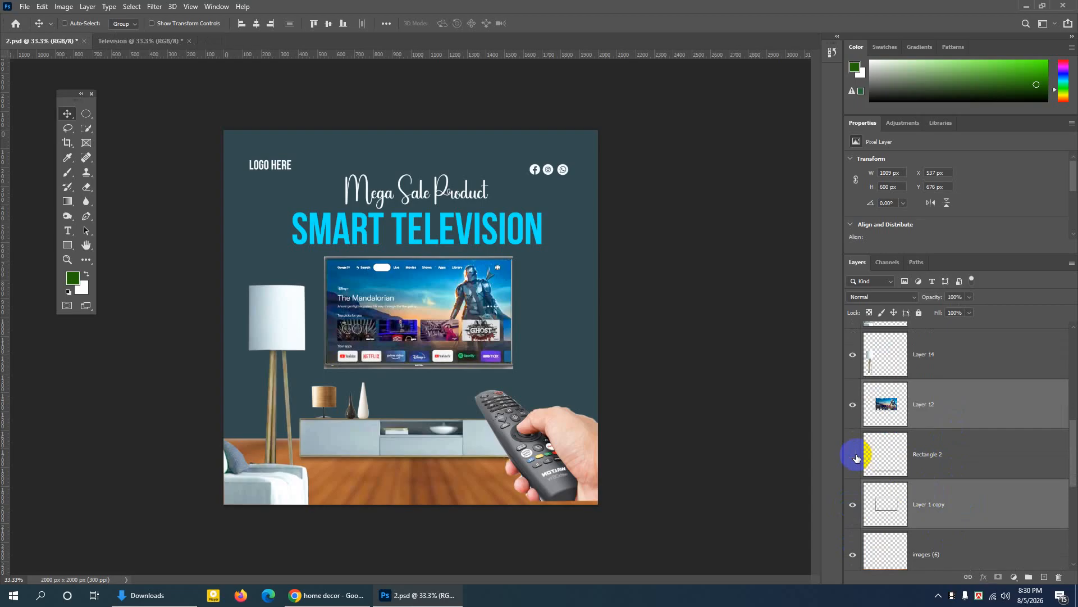
{"action": "left_click", "coordinate": [854, 455]}
Toggle the visibility of Layer 12 and Layer 1 copy in 2.psd to check the television's screen image and frame
{"action": "left_click", "coordinate": [958, 405]}
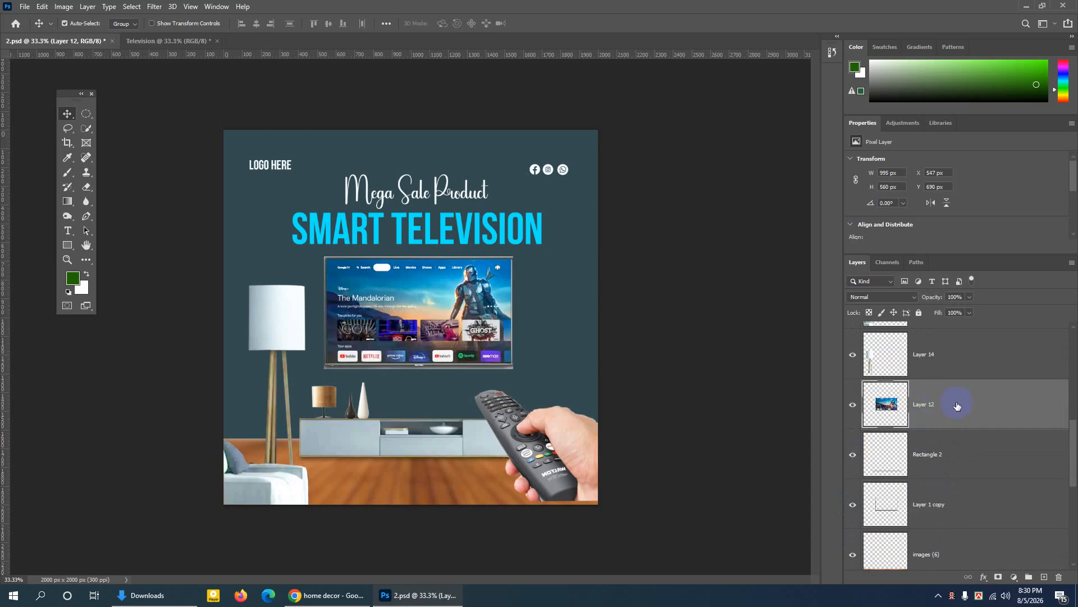
{"action": "left_click", "coordinate": [965, 511], "text": "ctrl"}
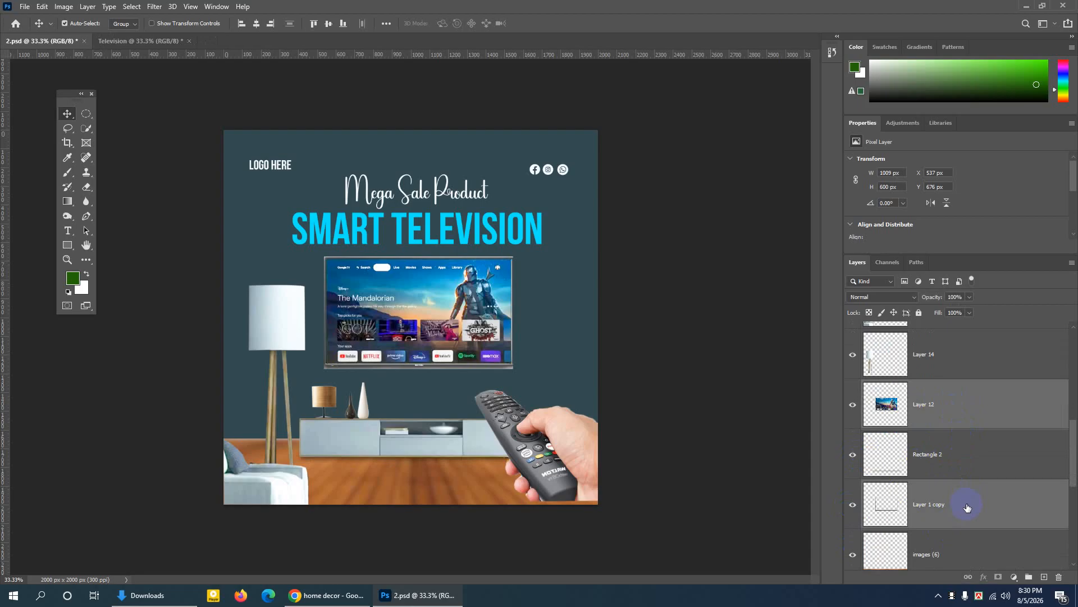
{"action": "left_click", "coordinate": [954, 414]}
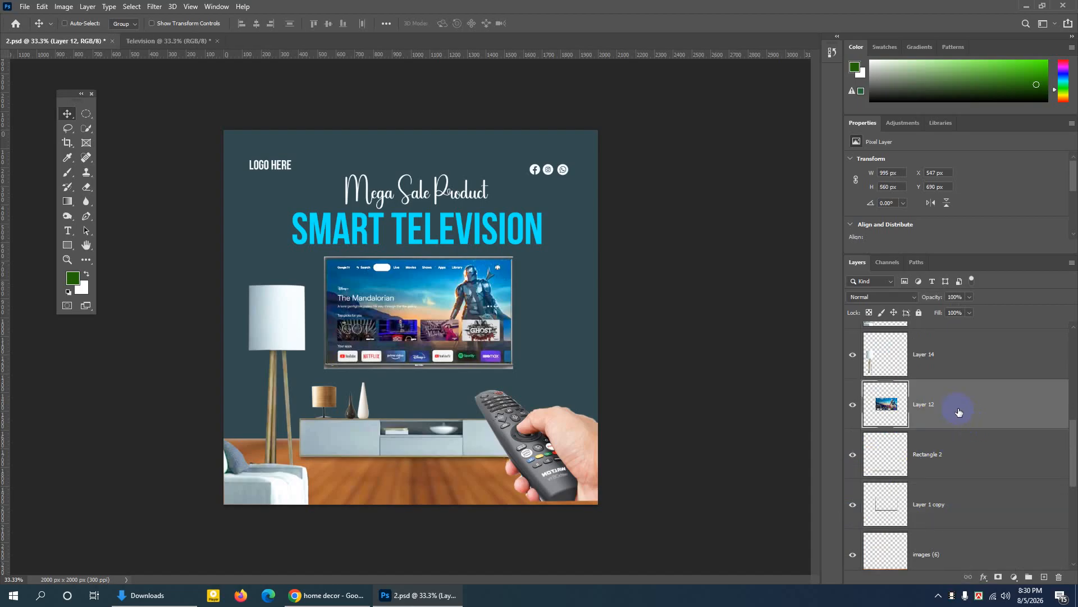
{"action": "left_click", "coordinate": [853, 405]}
{"action": "left_click", "coordinate": [853, 404]}
{"action": "left_click", "coordinate": [853, 505]}
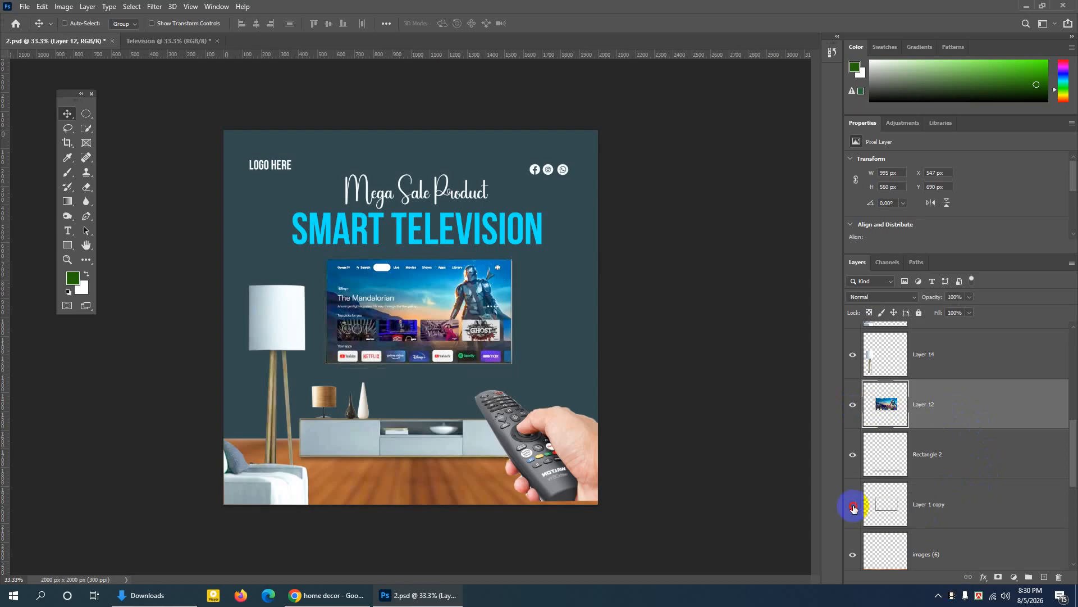
{"action": "left_click", "coordinate": [852, 504]}
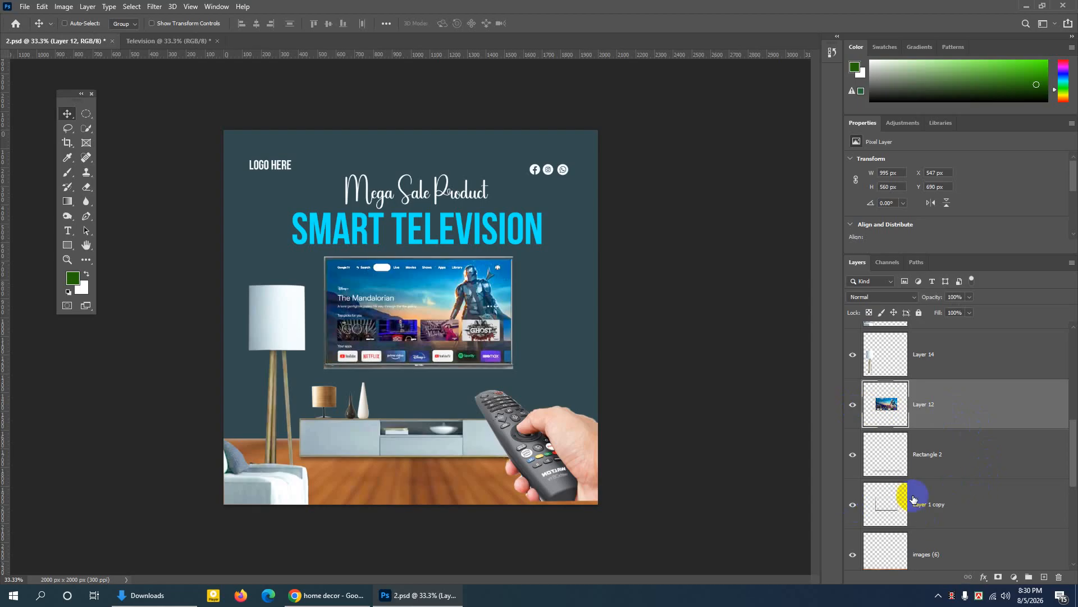
Duplicate Layer 12 and Layer 1 copy from 2.psd into the Television document and shift the copied television slightly downward
{"action": "left_click", "coordinate": [968, 498], "text": "ctrl"}
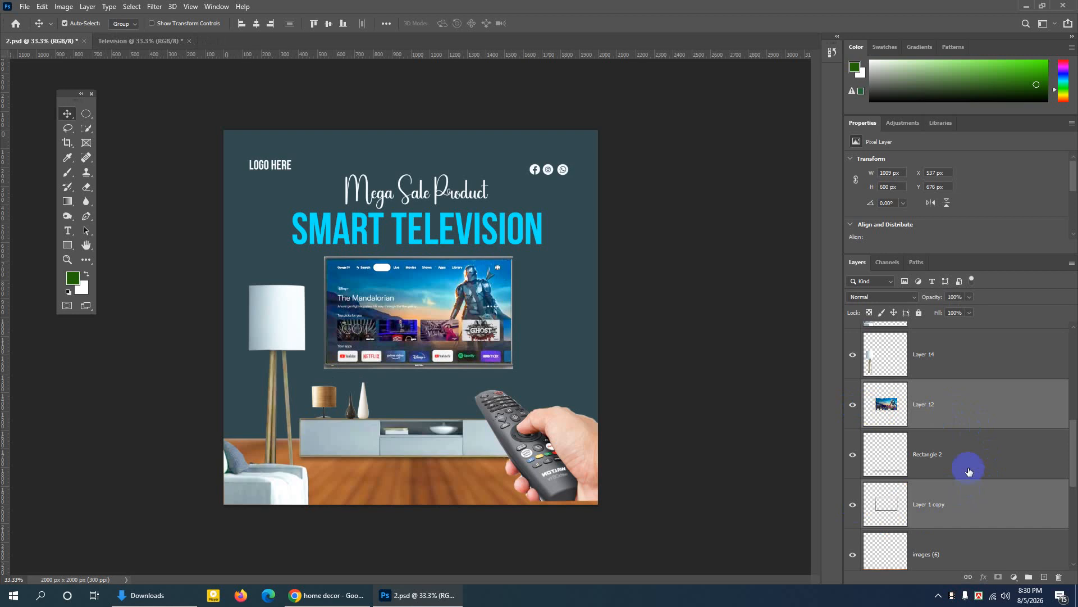
{"action": "right_click", "coordinate": [950, 415]}
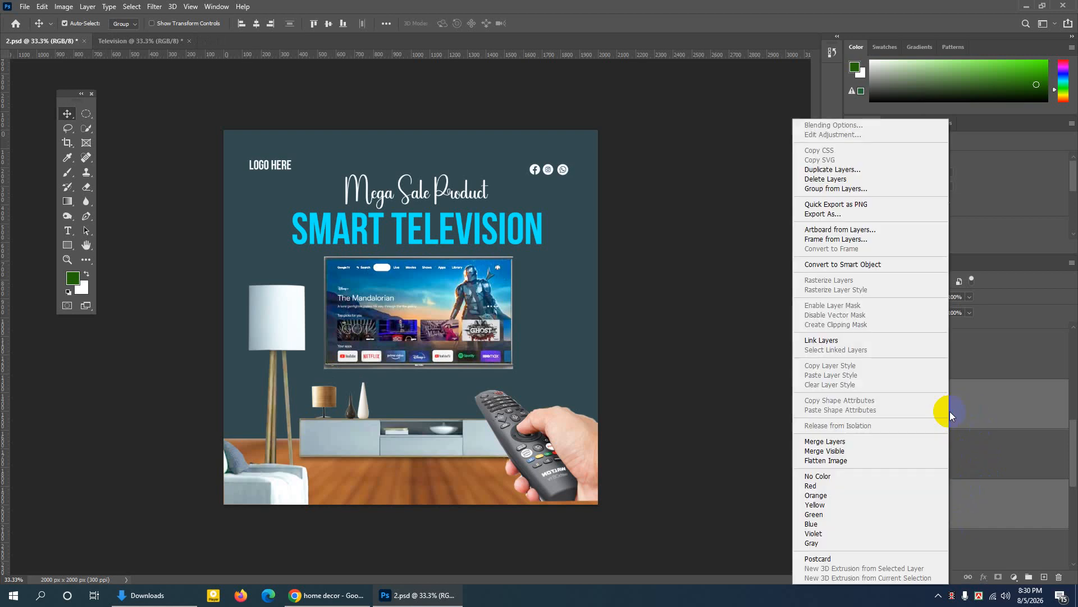
{"action": "left_click", "coordinate": [830, 170]}
{"action": "left_click", "coordinate": [438, 255]}
{"action": "left_click", "coordinate": [425, 274]}
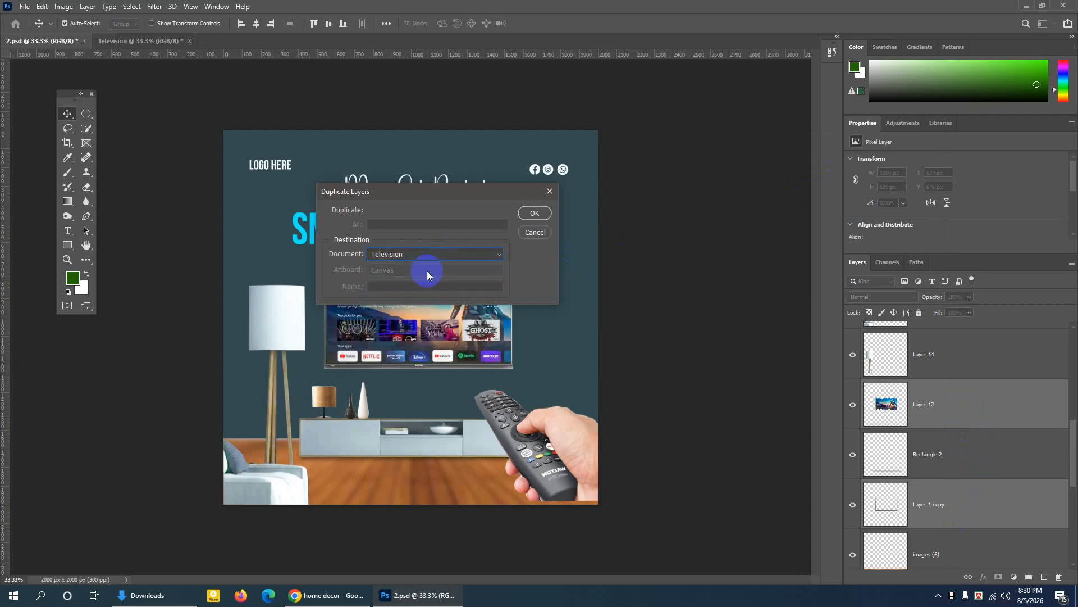
{"action": "left_click", "coordinate": [523, 215]}
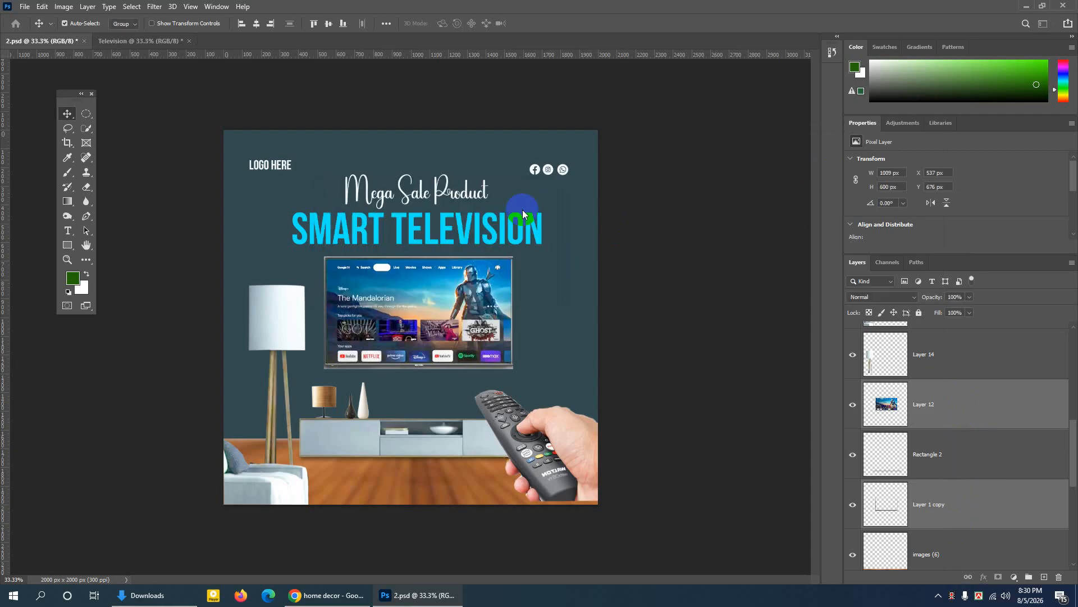
{"action": "left_click", "coordinate": [141, 40]}
{"action": "left_click_drag", "start_coordinate": [415, 290], "coordinate": [414, 301]}
Return to 2.psd and hide Layer 2, the hand holding the remote control
{"action": "left_click", "coordinate": [45, 41]}
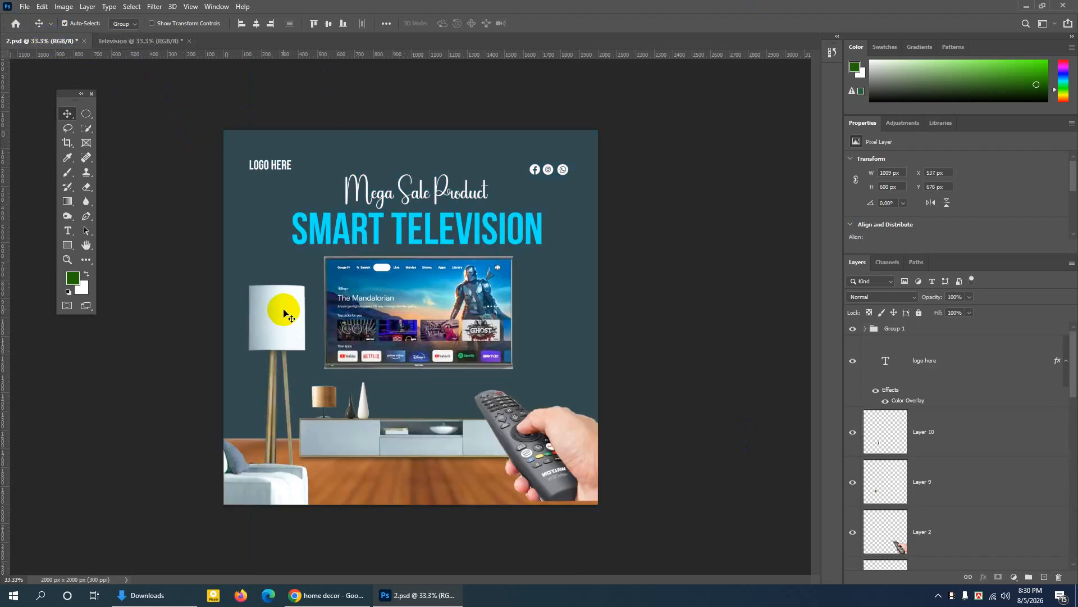
{"action": "left_click", "coordinate": [528, 436]}
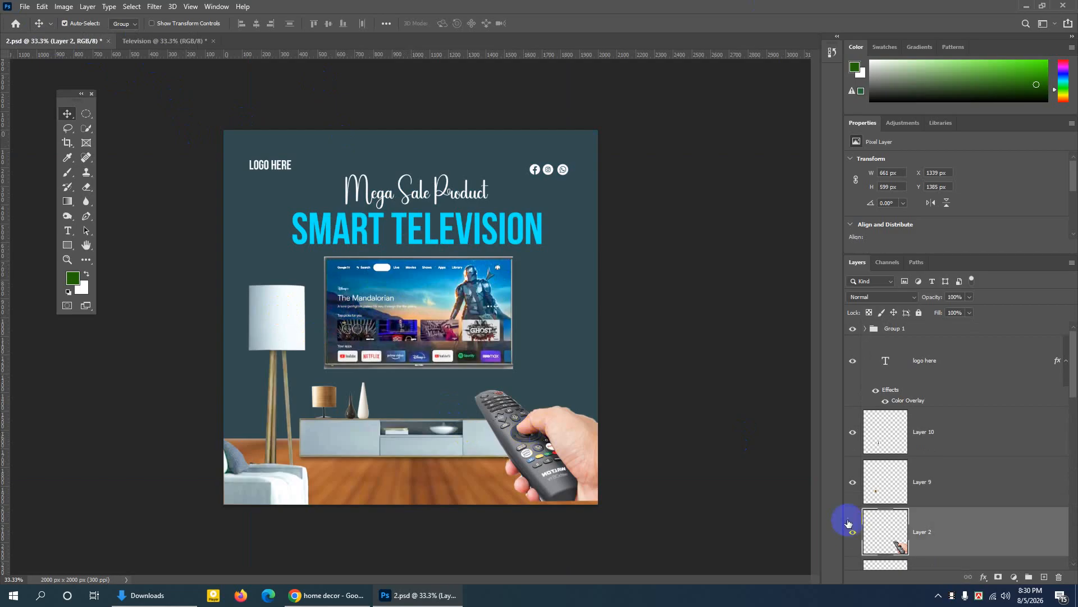
{"action": "left_click", "coordinate": [852, 533]}
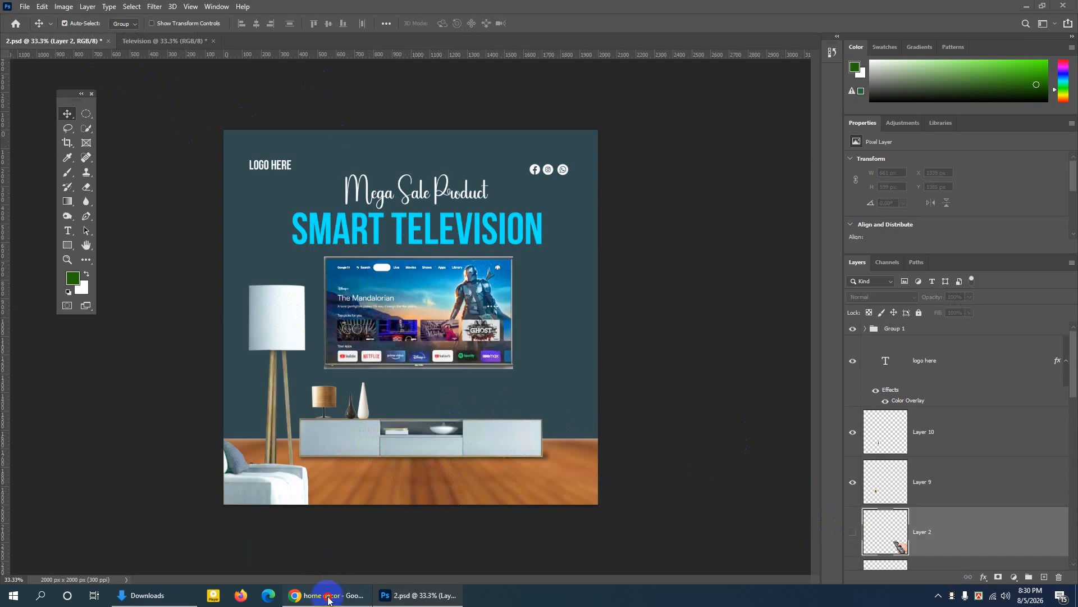
Switch to Chrome and search Google Images for "floor texture" in a new tab
{"action": "left_click", "coordinate": [303, 594]}
{"action": "left_click", "coordinate": [297, 12]}
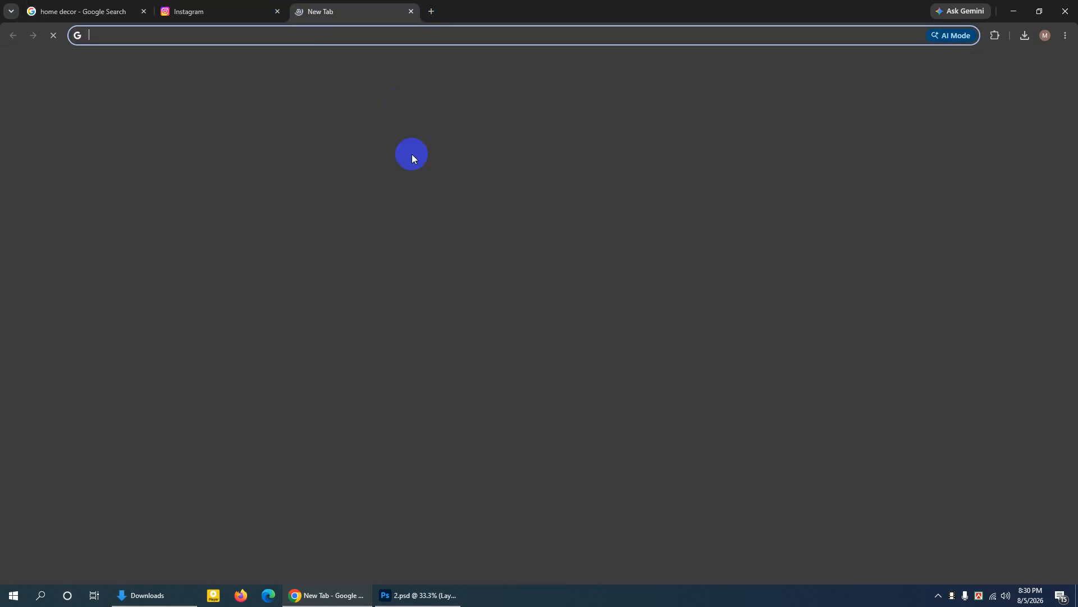
{"action": "left_click", "coordinate": [375, 209]}
{"action": "type", "text": "floor "}
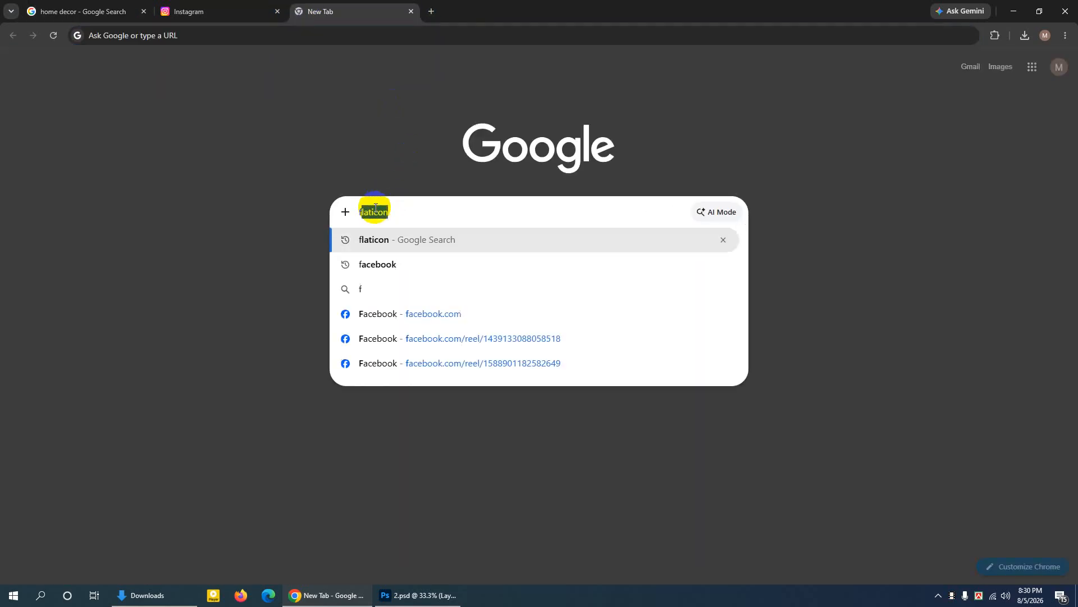
{"action": "type", "text": "texture"}
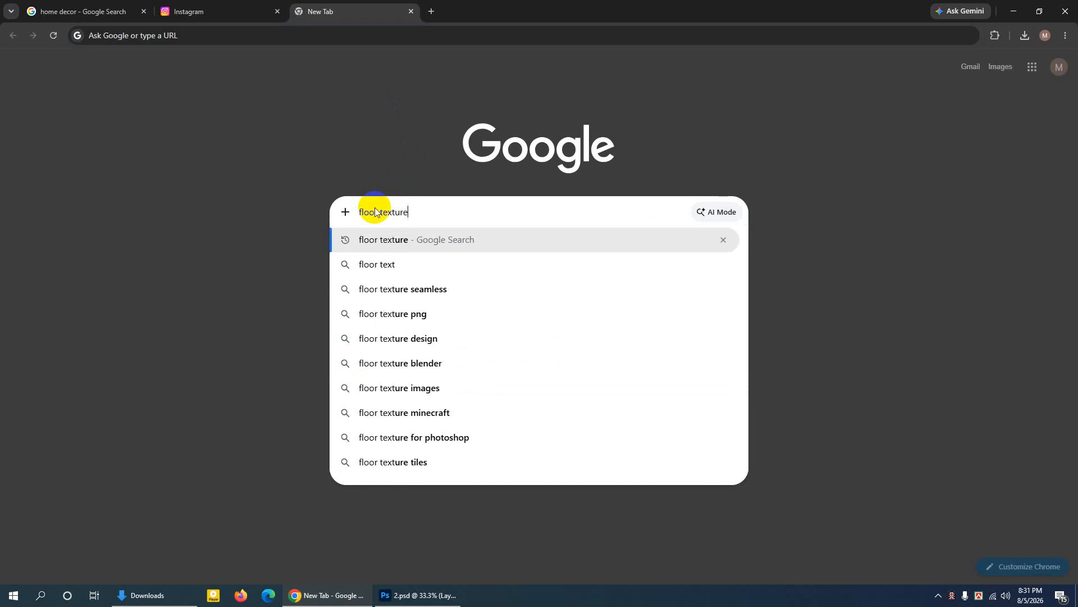
{"action": "key", "text": "Return"}
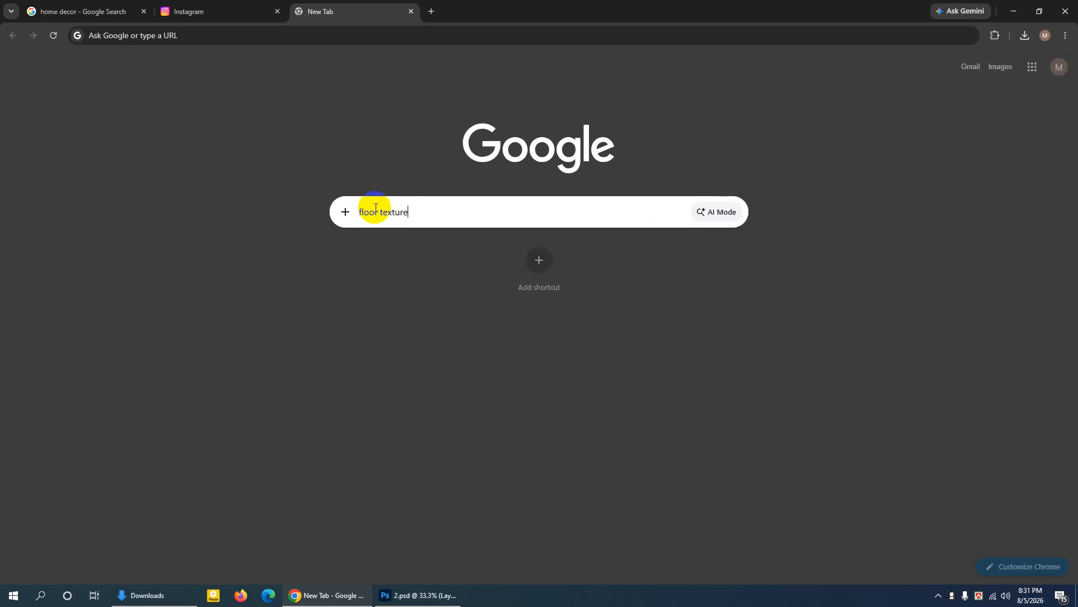
{"action": "key", "text": "shift+Return"}
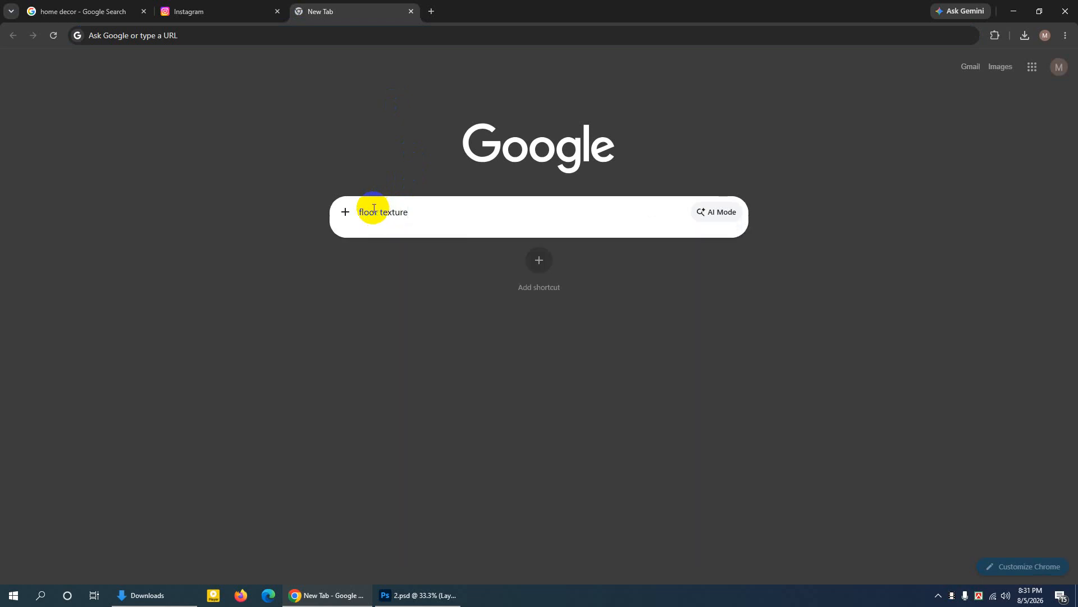
{"action": "key", "text": "Return"}
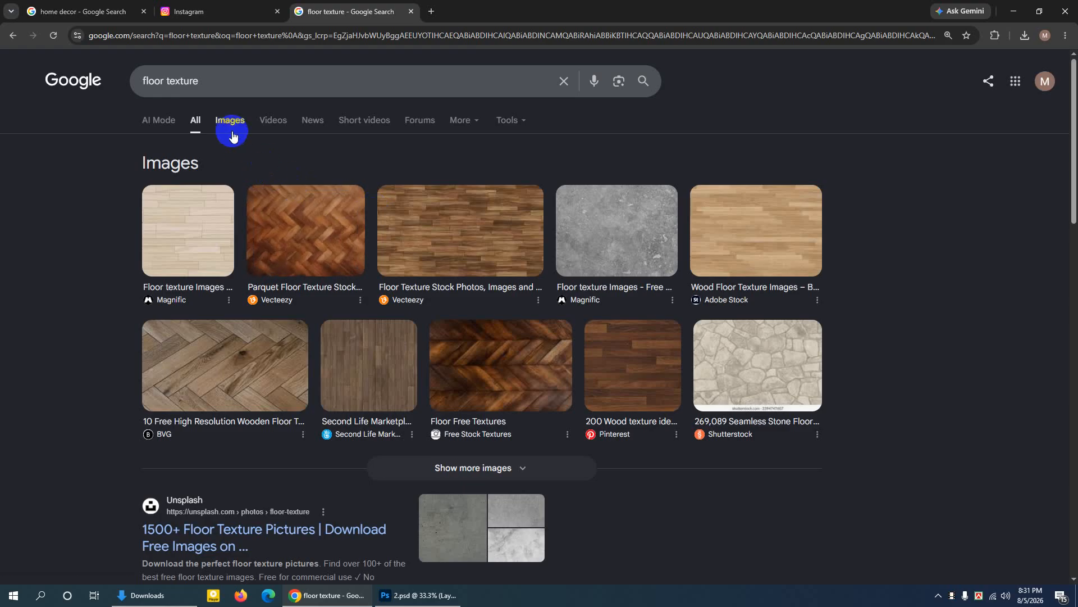
{"action": "left_click", "coordinate": [232, 135]}
Examine the floor texture images for a wooden room floor, previewing the iStock office floor and the Pikbest living room
{"action": "scroll", "coordinate": [364, 252], "scroll_direction": "down", "scroll_amount": 1}
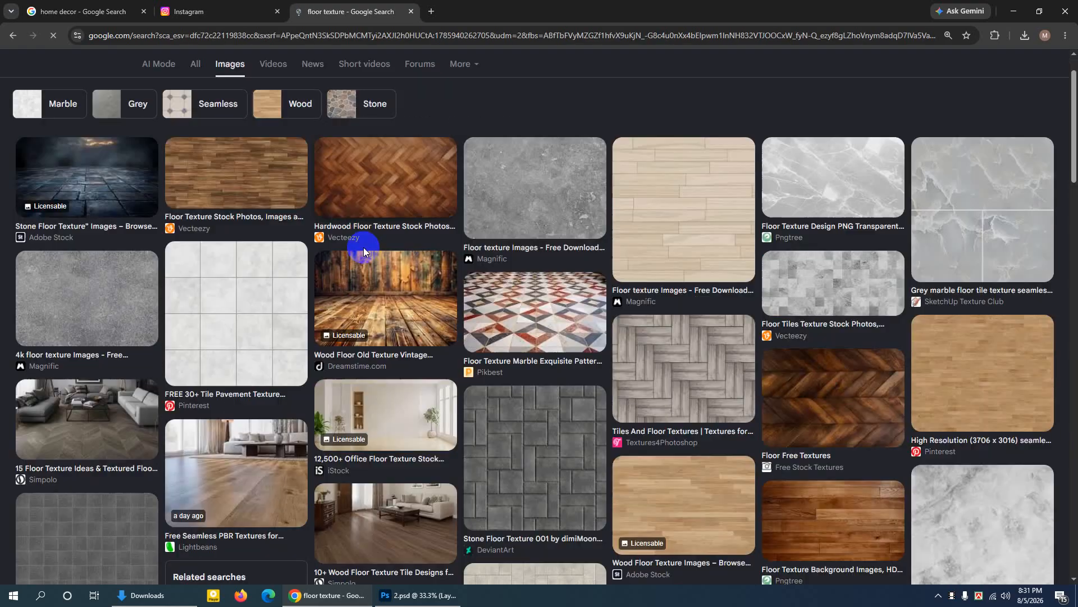
{"action": "scroll", "coordinate": [362, 249], "scroll_direction": "down", "scroll_amount": 2}
{"action": "scroll", "coordinate": [347, 241], "scroll_direction": "down", "scroll_amount": 1}
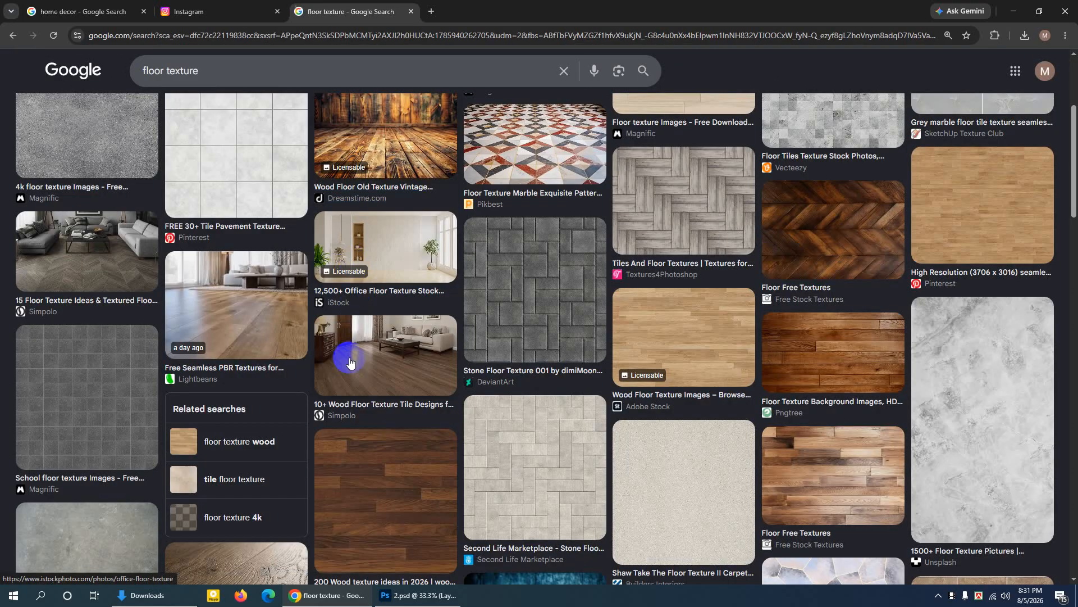
{"action": "scroll", "coordinate": [402, 261], "scroll_direction": "up", "scroll_amount": 2}
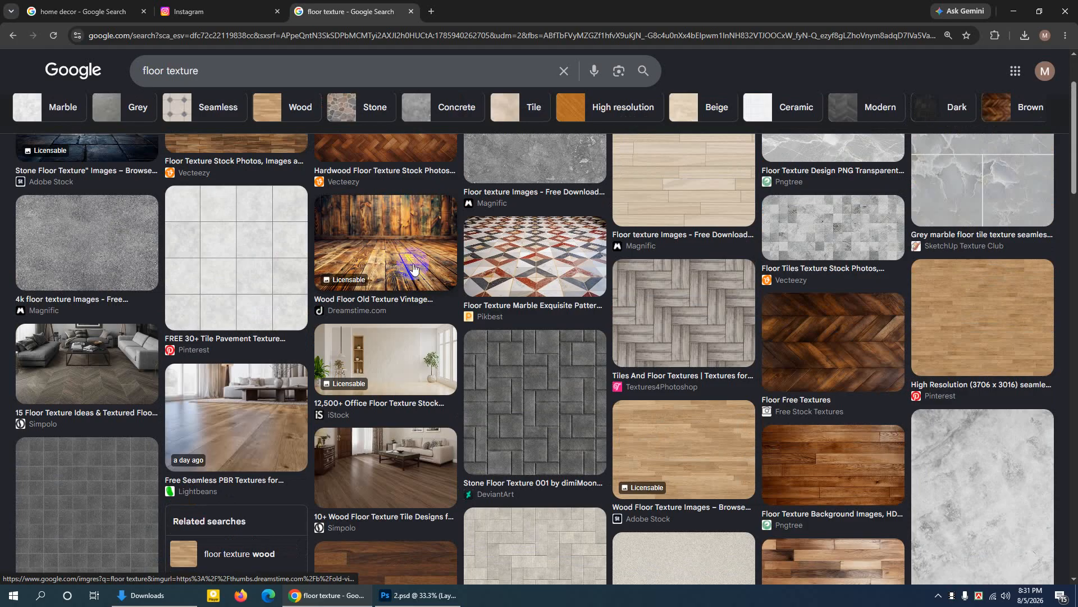
{"action": "left_click", "coordinate": [403, 349]}
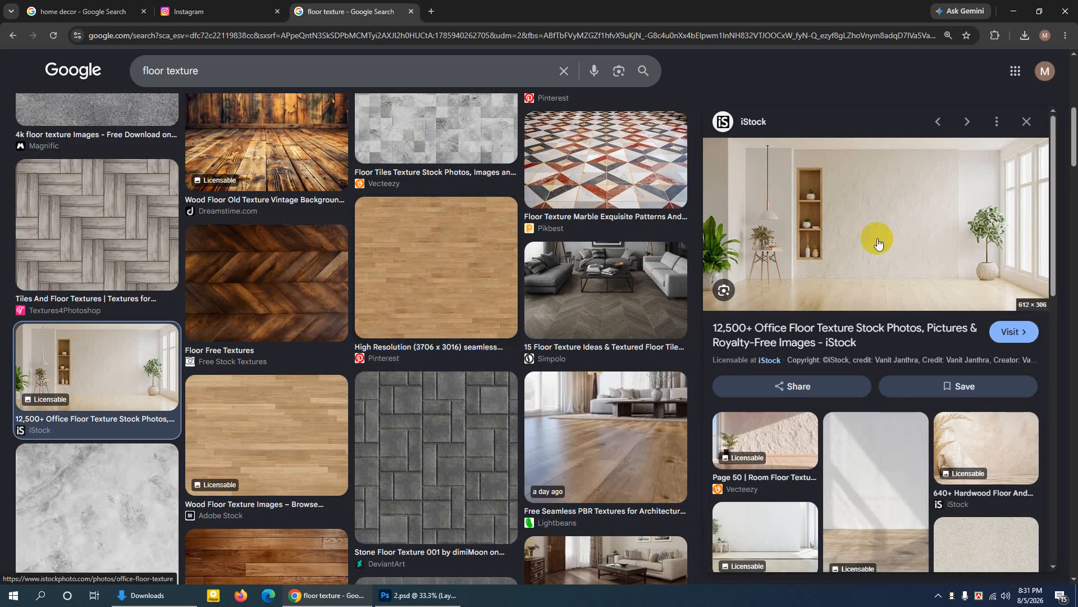
{"action": "scroll", "coordinate": [763, 397], "scroll_direction": "down", "scroll_amount": 4}
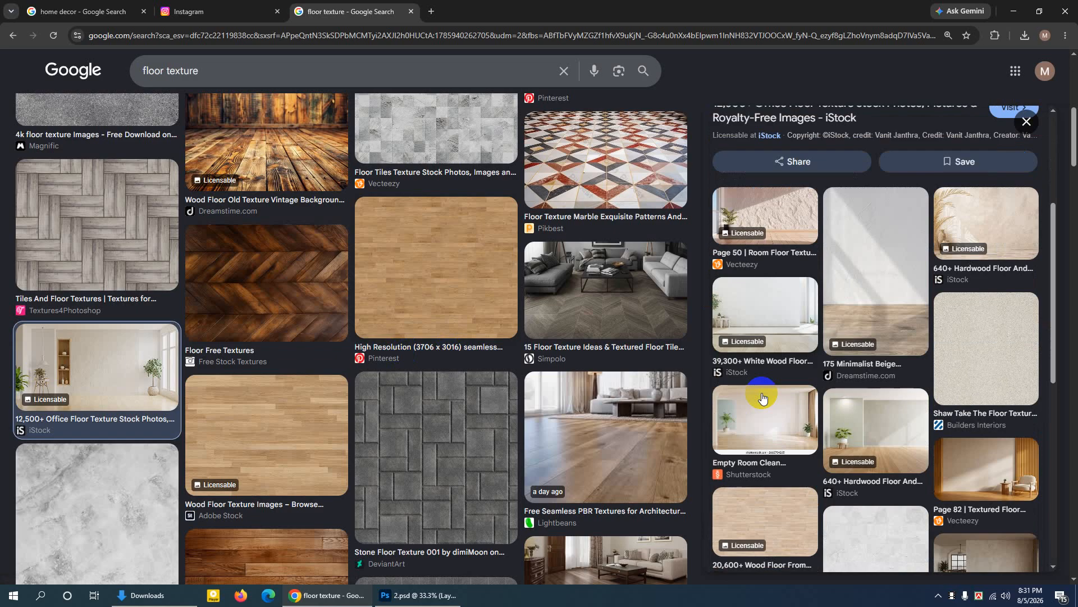
{"action": "scroll", "coordinate": [448, 352], "scroll_direction": "down", "scroll_amount": 4}
{"action": "scroll", "coordinate": [451, 350], "scroll_direction": "down", "scroll_amount": 14}
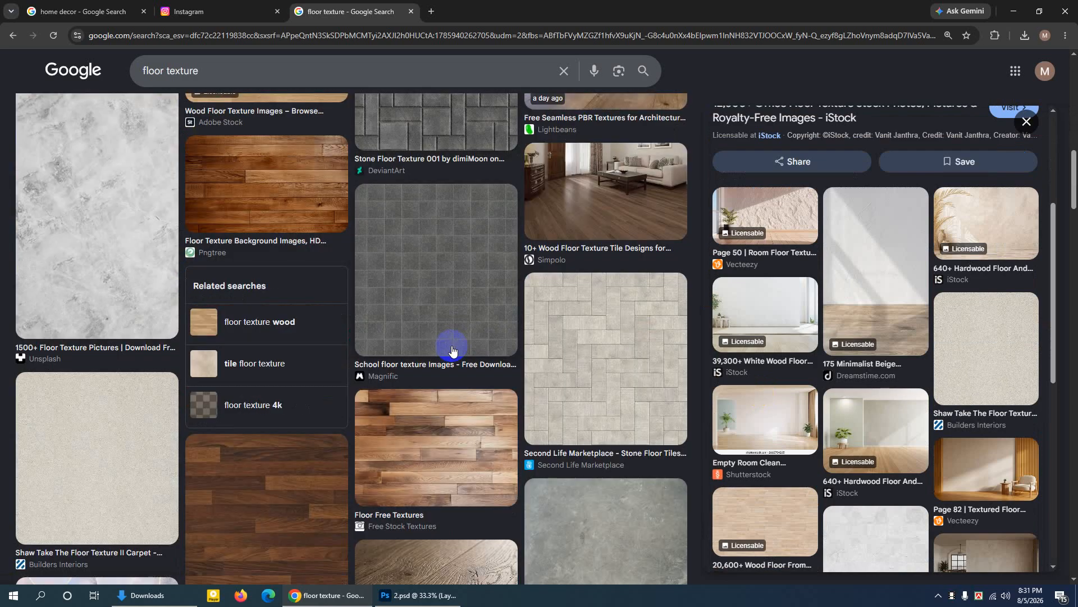
{"action": "scroll", "coordinate": [452, 350], "scroll_direction": "down", "scroll_amount": 3}
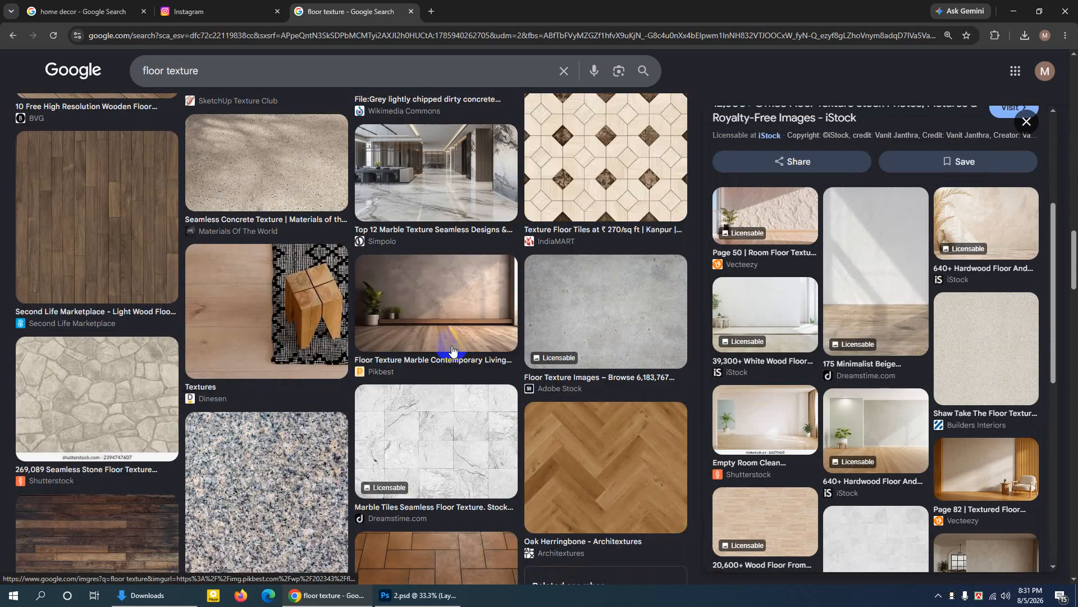
{"action": "left_click", "coordinate": [487, 339]}
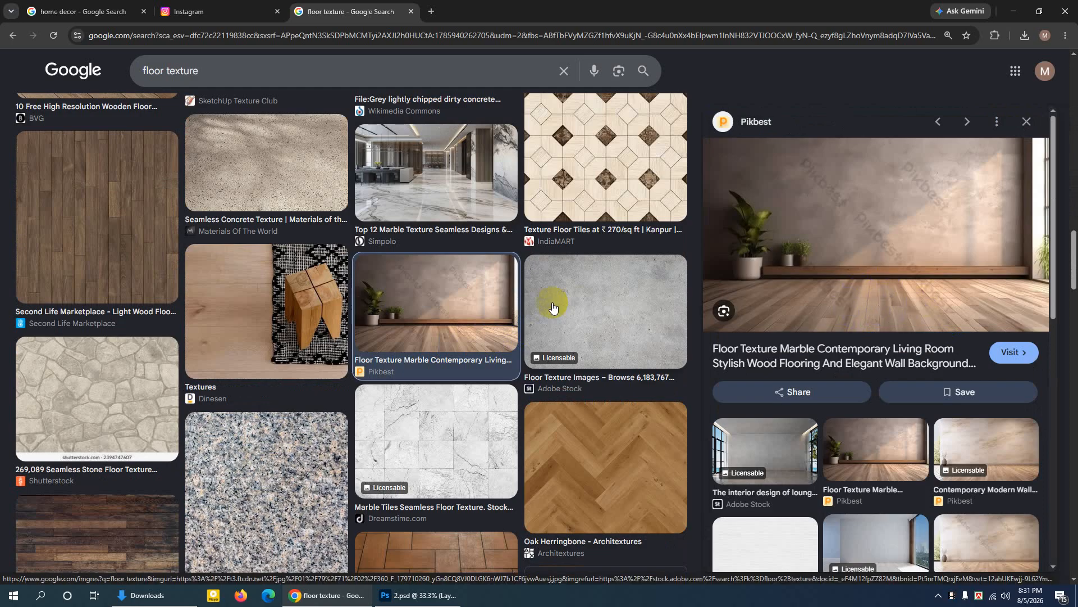
{"action": "scroll", "coordinate": [553, 306], "scroll_direction": "down", "scroll_amount": 5}
{"action": "scroll", "coordinate": [553, 305], "scroll_direction": "down", "scroll_amount": 15}
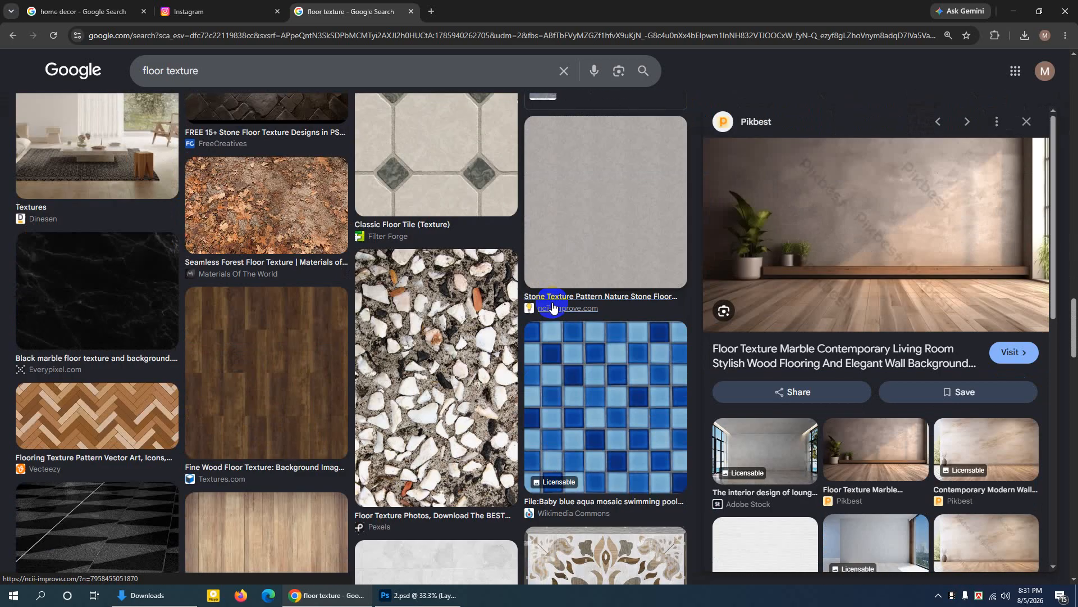
{"action": "scroll", "coordinate": [820, 410], "scroll_direction": "down", "scroll_amount": 7}
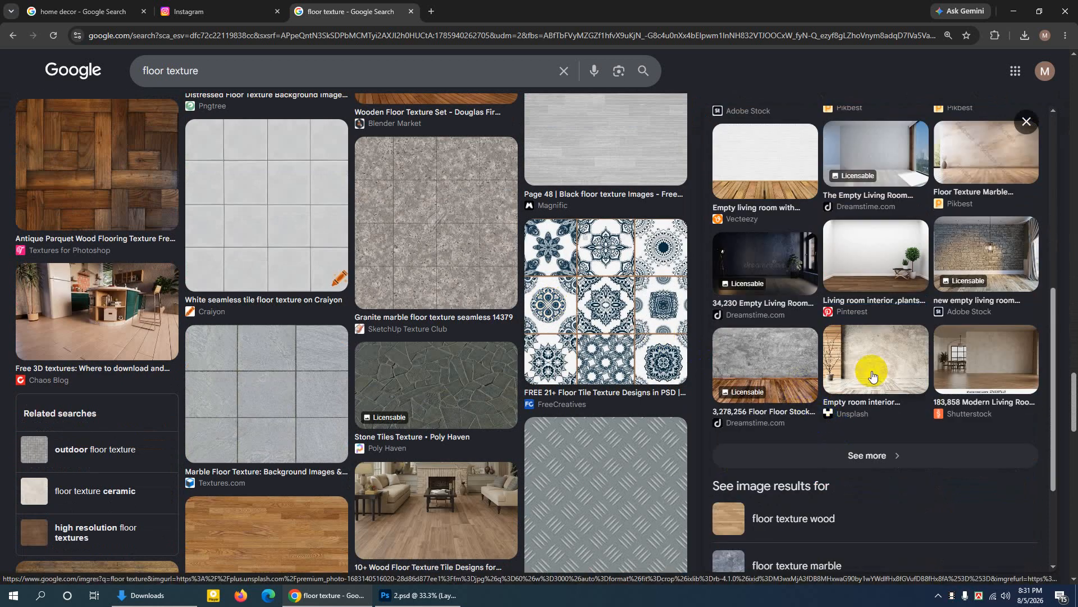
Examine room images with plank floors related to the Dreamstime gray-wall floor, previewing the pale wood floor and comparing with 2.psd
{"action": "left_click", "coordinate": [773, 375]}
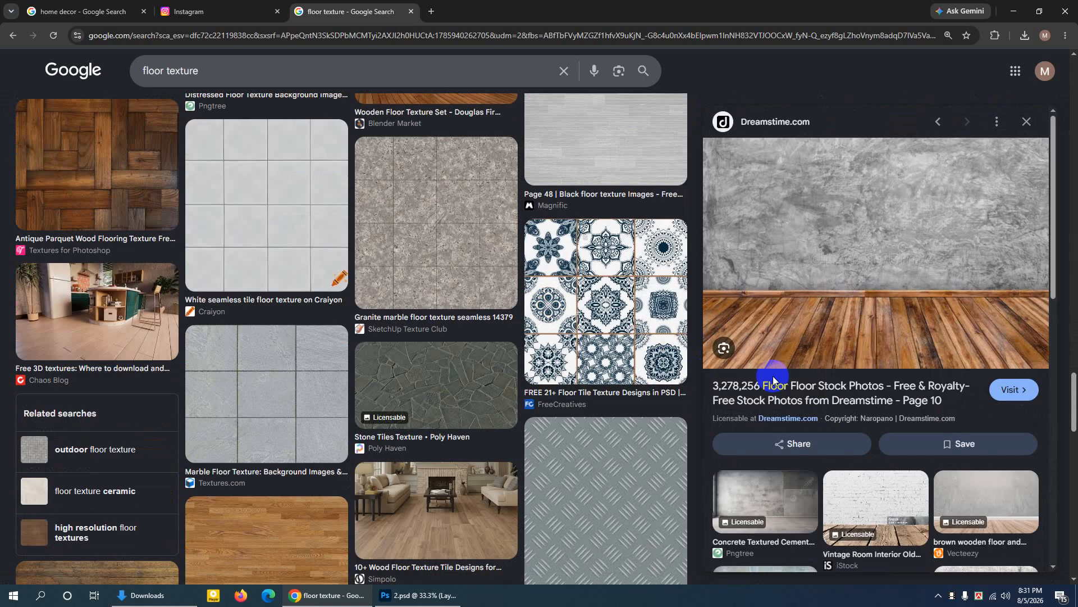
{"action": "scroll", "coordinate": [773, 375], "scroll_direction": "down", "scroll_amount": 3}
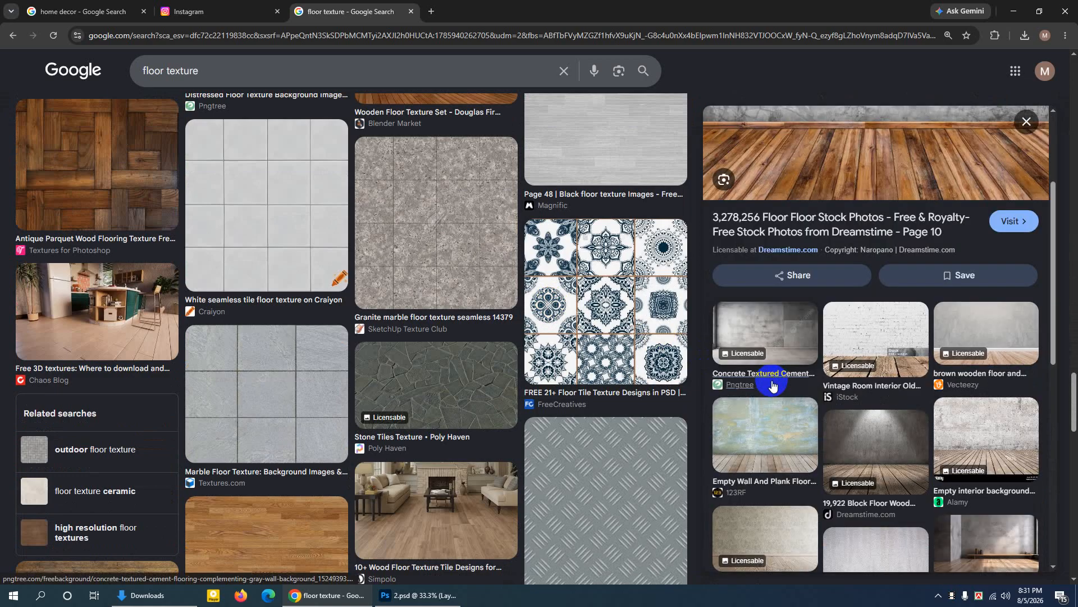
{"action": "scroll", "coordinate": [773, 384], "scroll_direction": "down", "scroll_amount": 3}
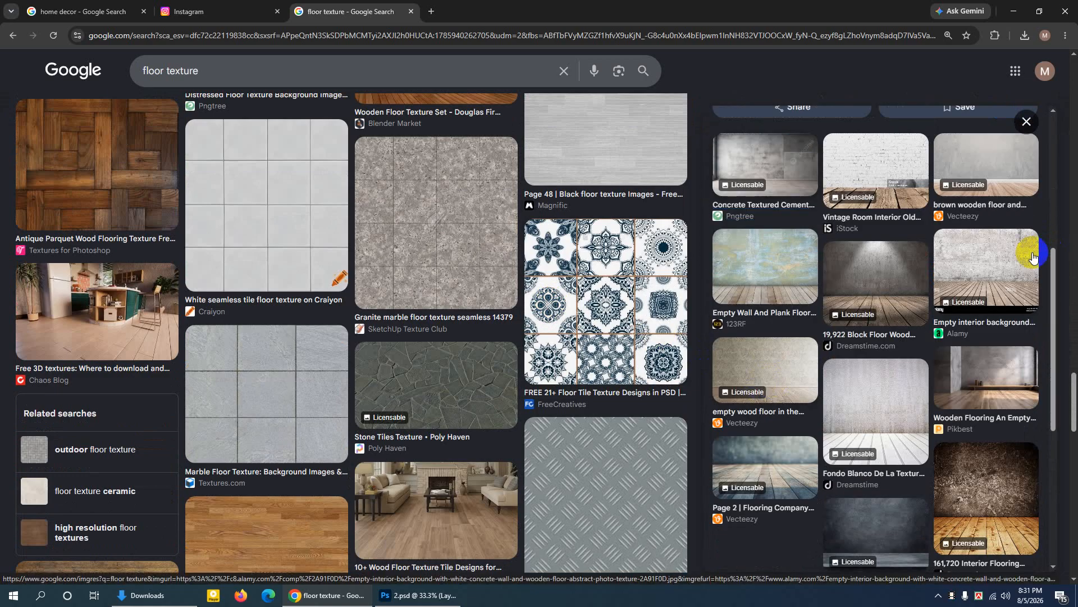
{"action": "scroll", "coordinate": [1028, 240], "scroll_direction": "down", "scroll_amount": 2}
{"action": "scroll", "coordinate": [551, 429], "scroll_direction": "down", "scroll_amount": 7}
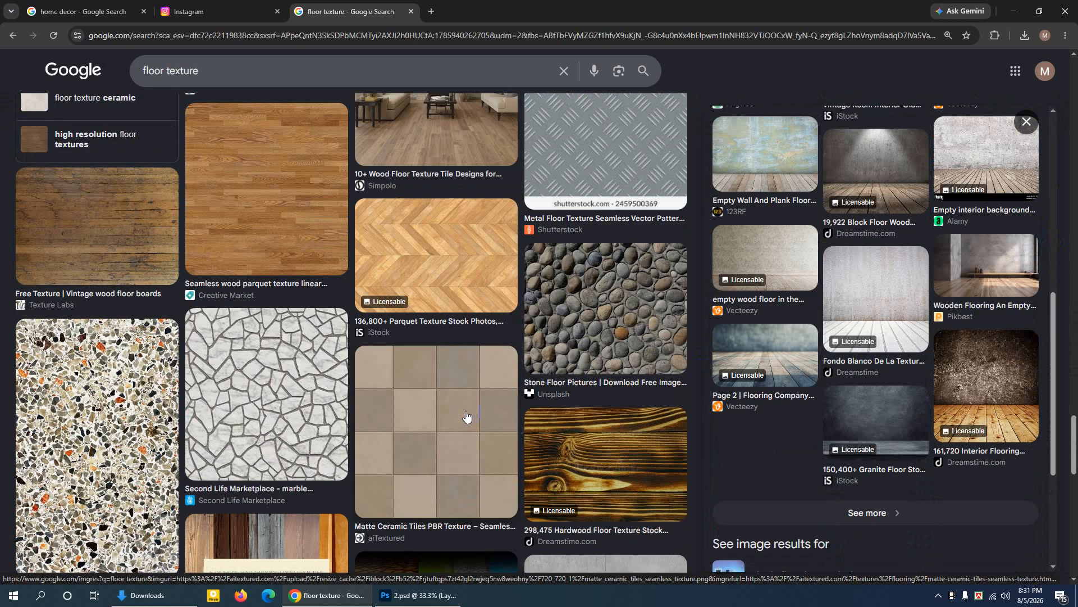
{"action": "left_click", "coordinate": [864, 512]}
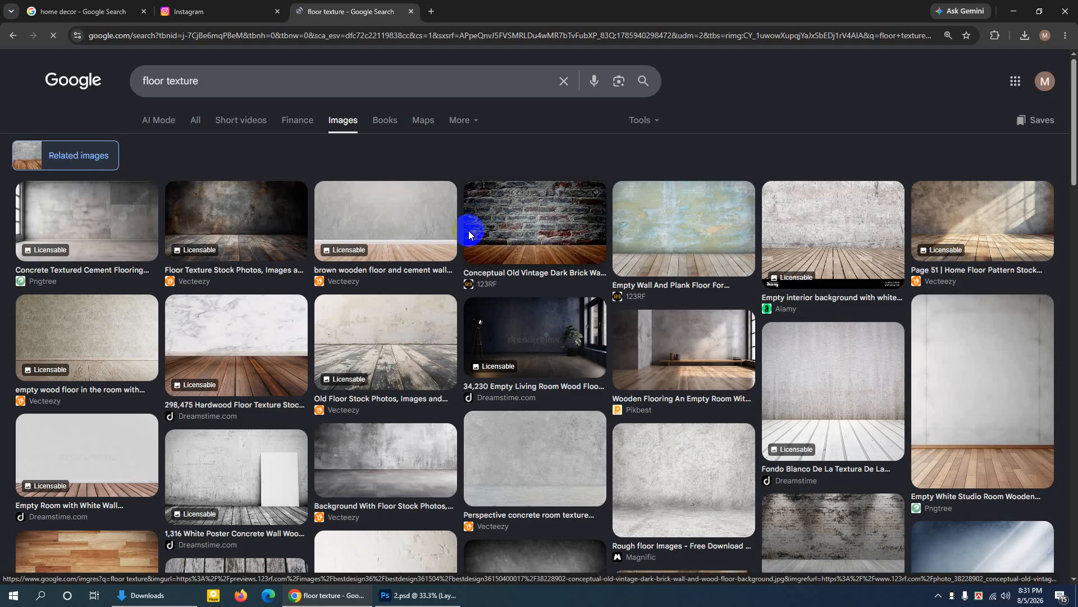
{"action": "scroll", "coordinate": [468, 234], "scroll_direction": "down", "scroll_amount": 3}
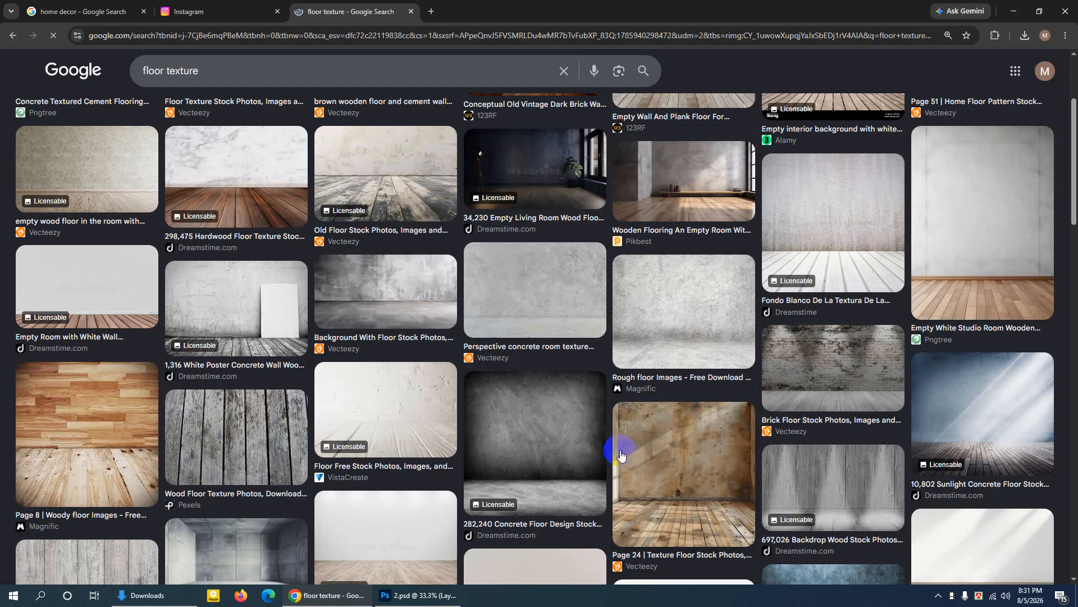
{"action": "scroll", "coordinate": [392, 409], "scroll_direction": "down", "scroll_amount": 2}
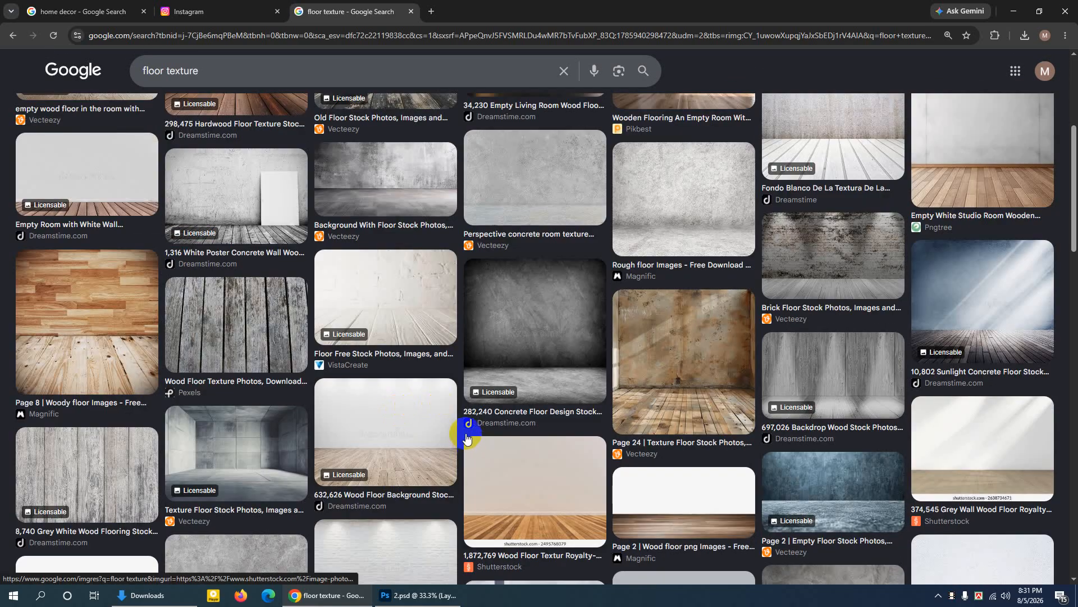
{"action": "left_click", "coordinate": [429, 433]}
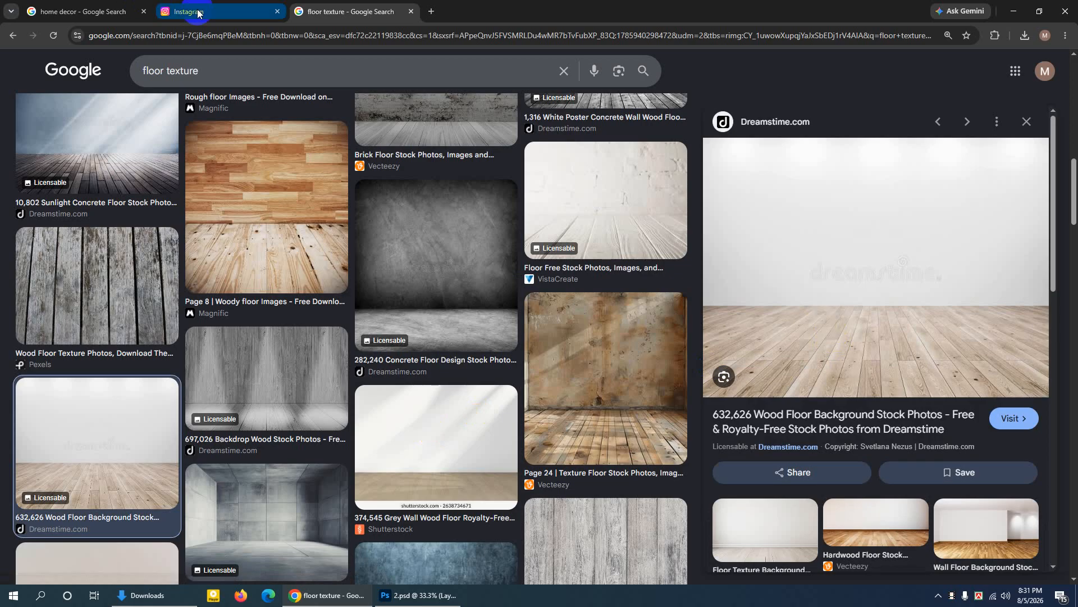
{"action": "left_click", "coordinate": [413, 599]}
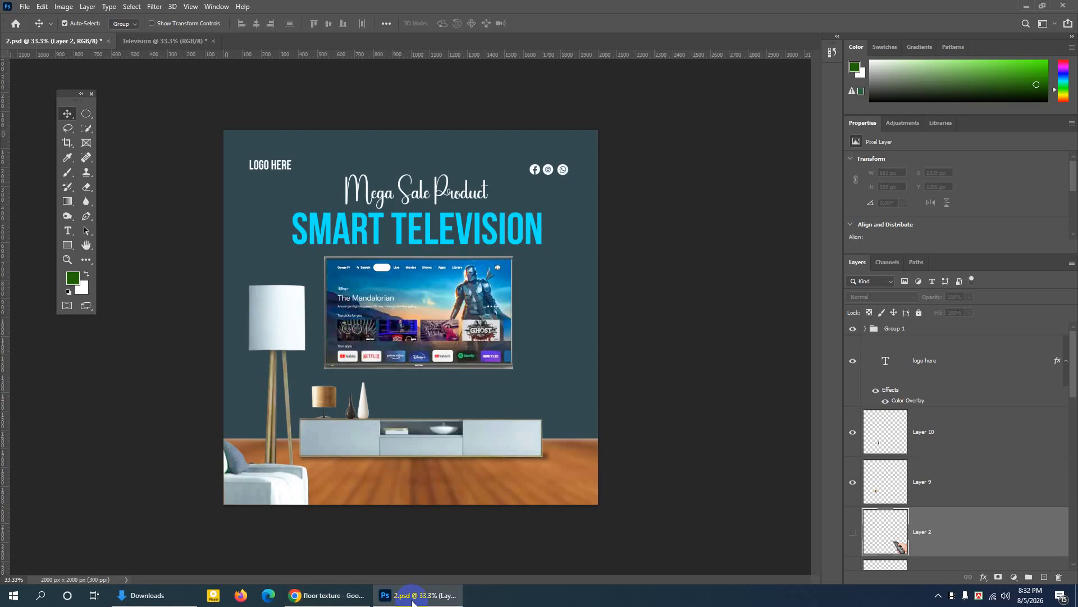
{"action": "left_click", "coordinate": [412, 599]}
{"action": "scroll", "coordinate": [831, 387], "scroll_direction": "down", "scroll_amount": 3}
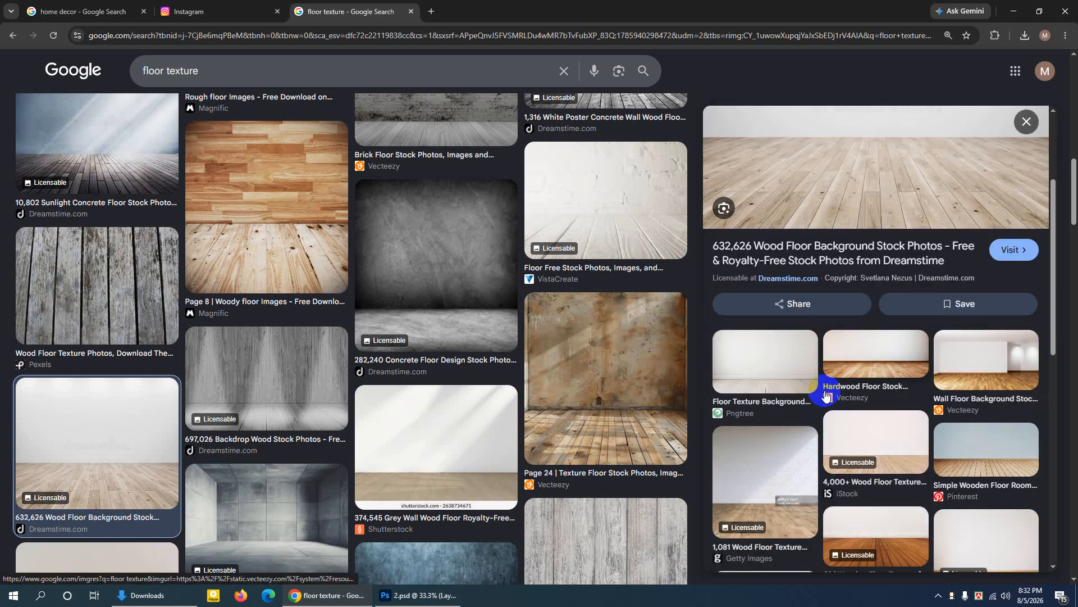
Open the Vecteezy hardwood floor image and save it to the Desktop as empty-room-background-featuring-a-white-wall-and-brown-wooden-floor-free-photo.jpg
{"action": "left_click", "coordinate": [910, 369]}
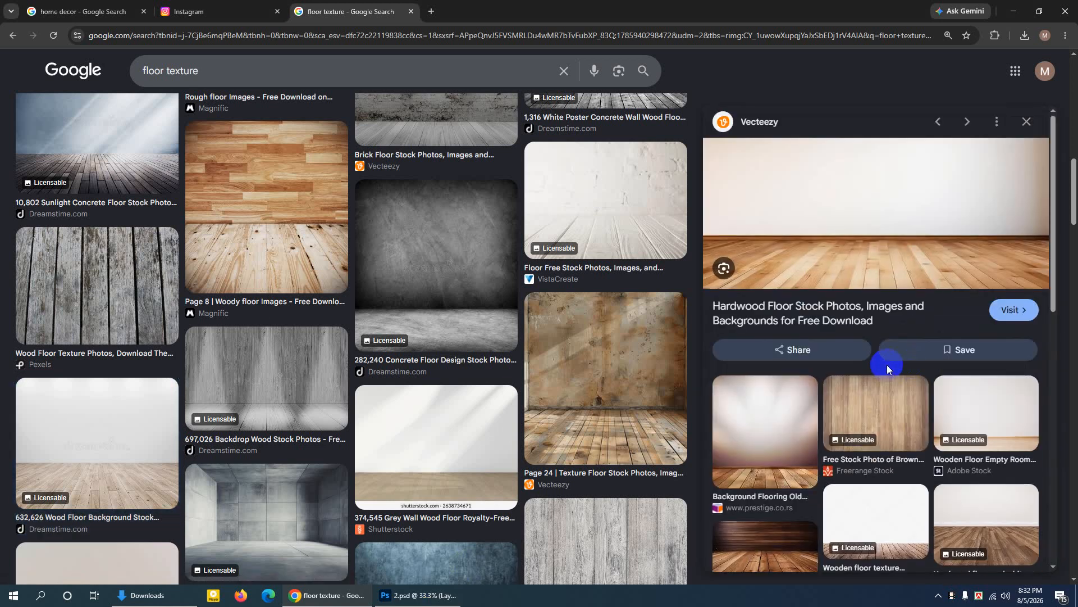
{"action": "right_click", "coordinate": [881, 260]}
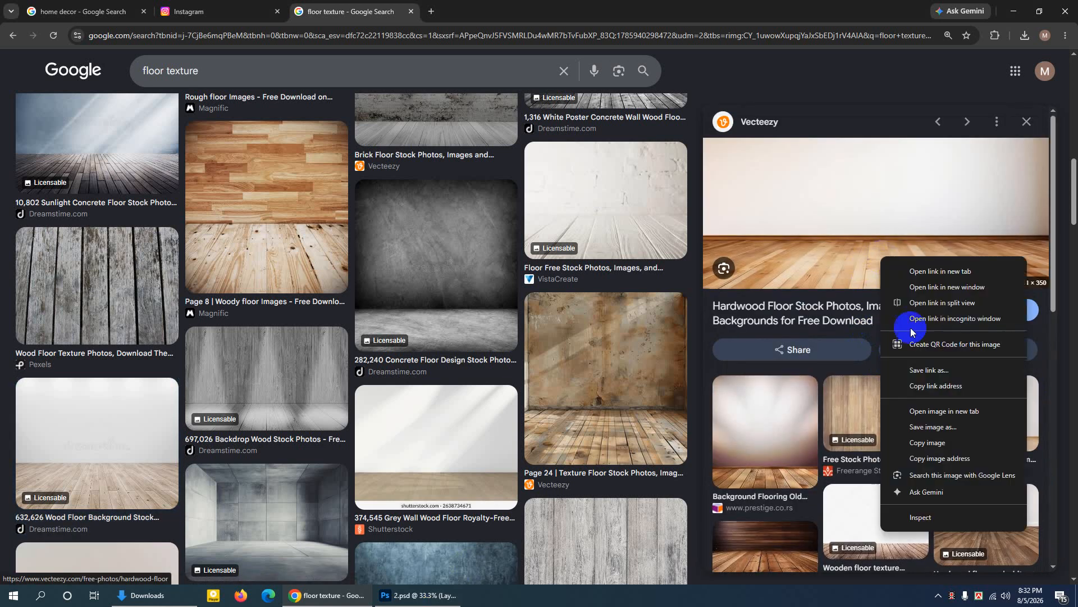
{"action": "left_click", "coordinate": [928, 429]}
{"action": "left_click", "coordinate": [218, 292]}
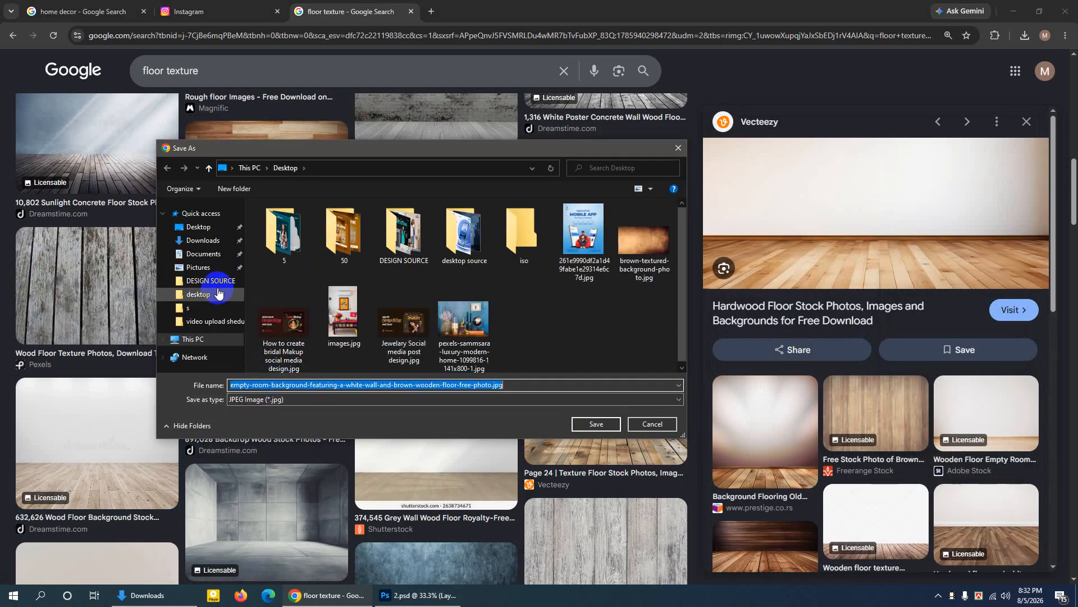
{"action": "left_click", "coordinate": [200, 227]}
{"action": "left_click", "coordinate": [464, 387]}
{"action": "left_click", "coordinate": [590, 430]}
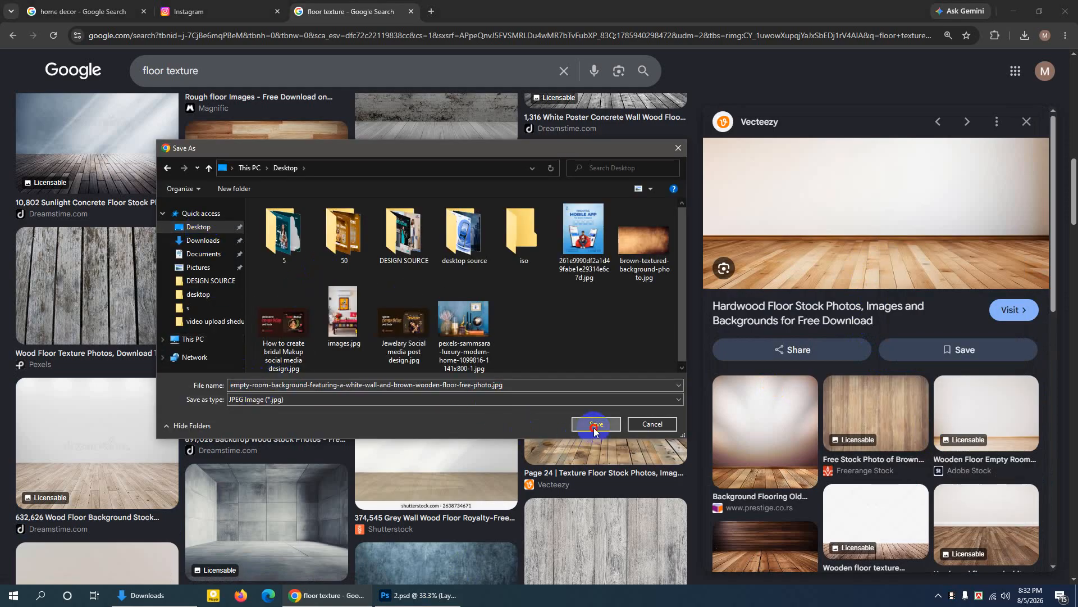
Place the saved empty-room photo from the Desktop into the Television document, flush with the canvas's bottom and side edges
{"action": "left_click", "coordinate": [1008, 11]}
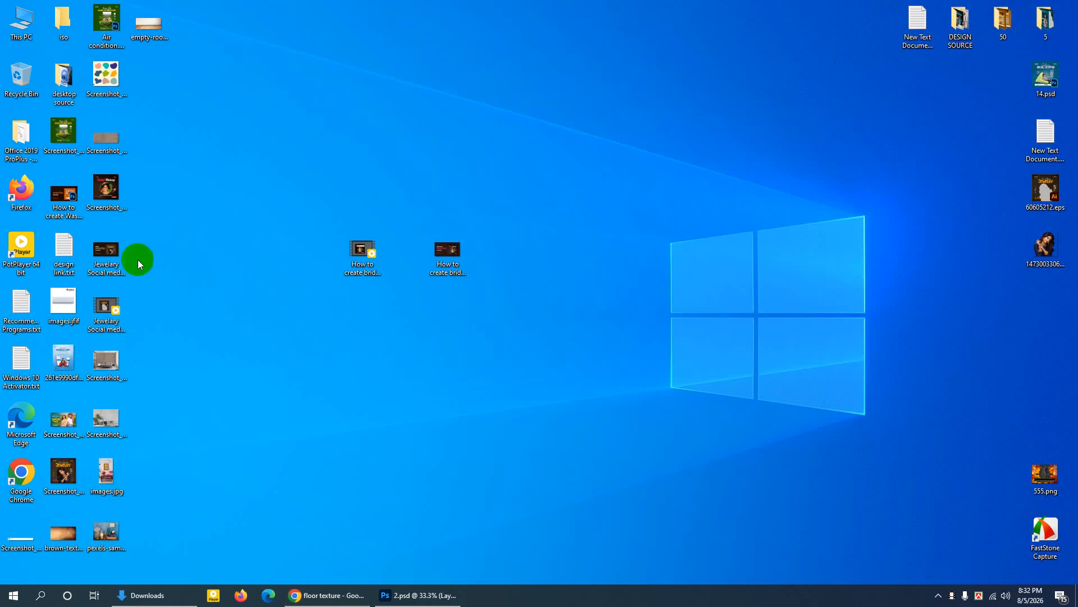
{"action": "left_click_drag", "start_coordinate": [147, 25], "coordinate": [364, 328]}
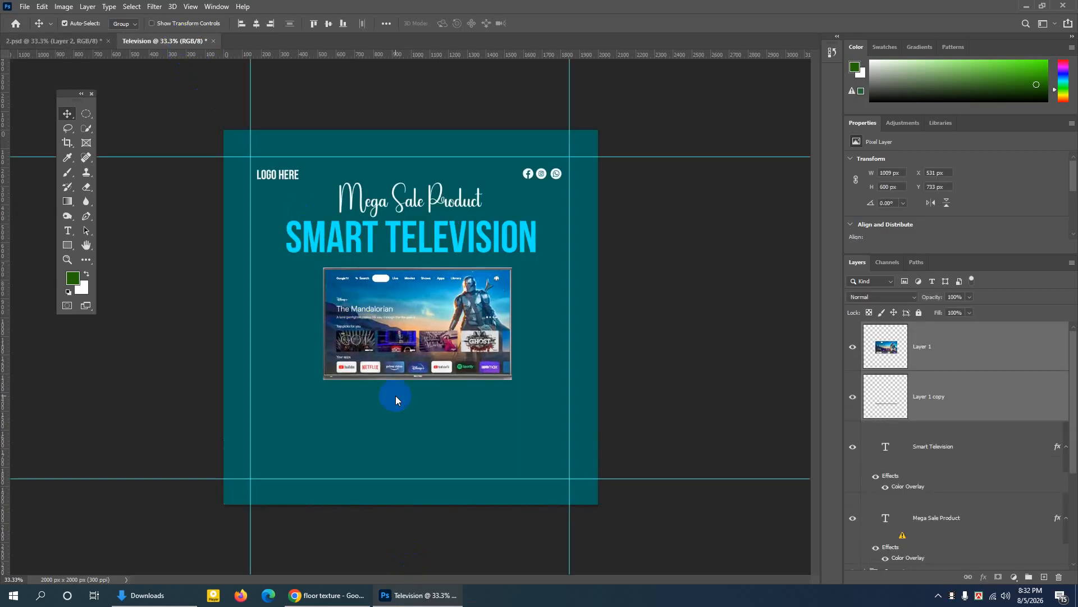
{"action": "left_click_drag", "start_coordinate": [401, 411], "coordinate": [400, 410]}
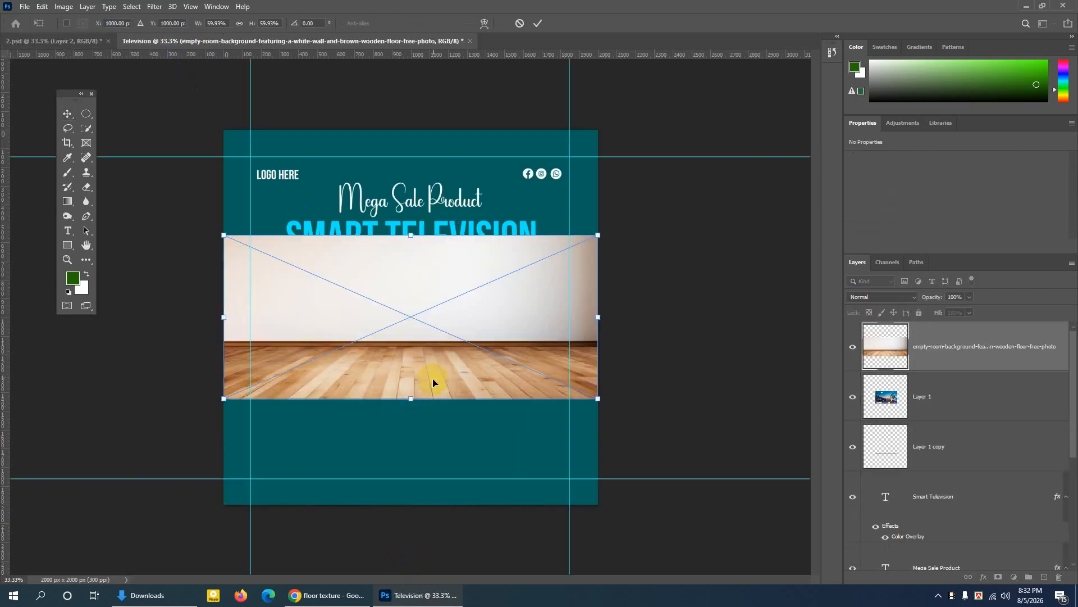
{"action": "left_click_drag", "start_coordinate": [447, 344], "coordinate": [447, 452]}
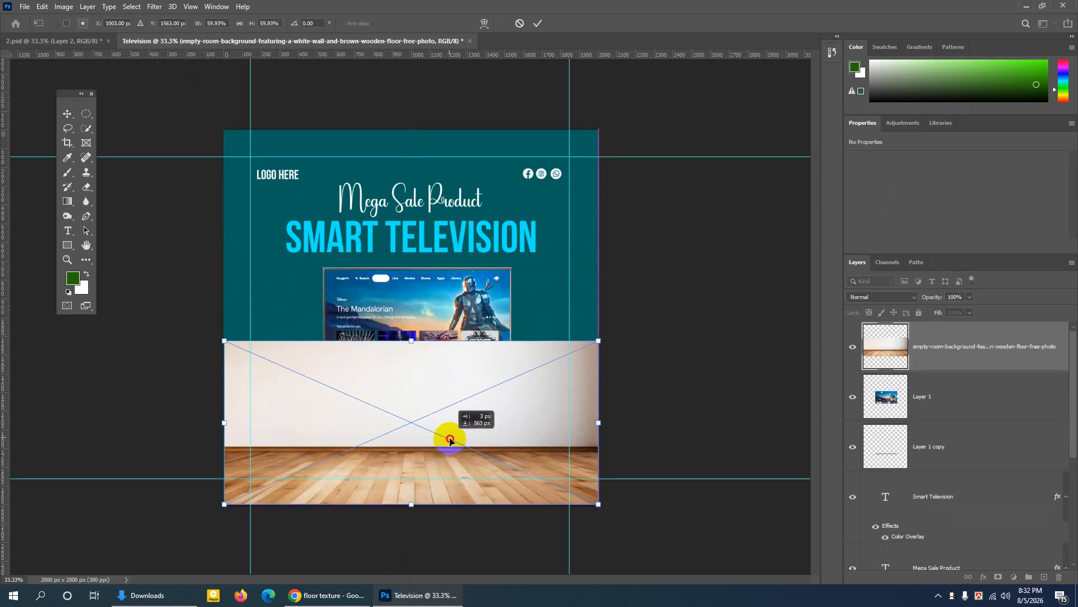
{"action": "left_click", "coordinate": [956, 346]}
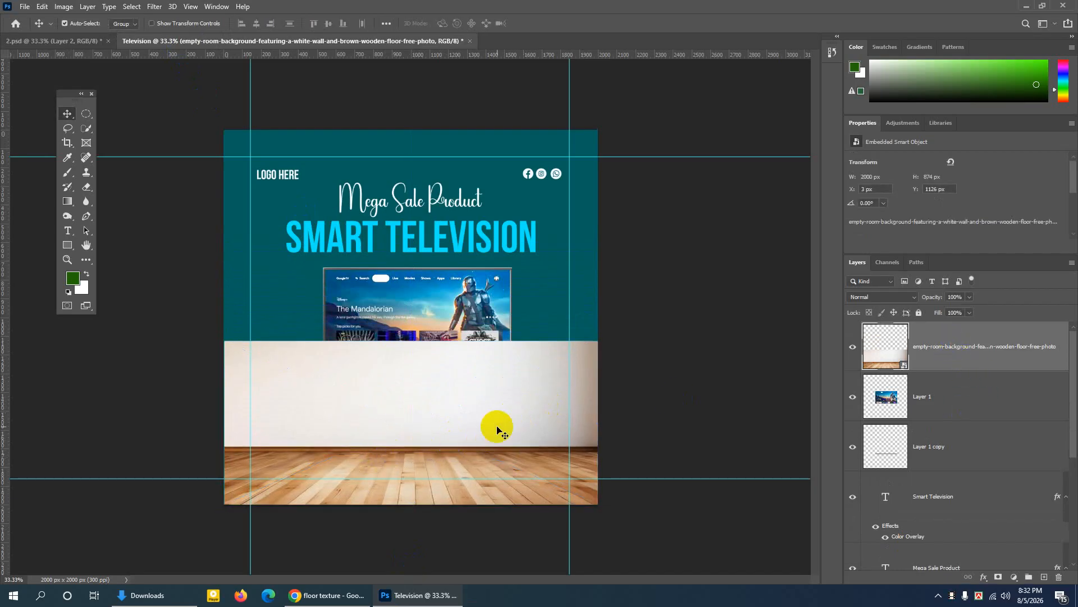
{"action": "mouse_move", "coordinate": [498, 426]}
{"action": "left_mouse_down"}
{"action": "mouse_move", "coordinate": [494, 411]}
{"action": "mouse_move", "coordinate": [495, 425]}
{"action": "left_mouse_up"}
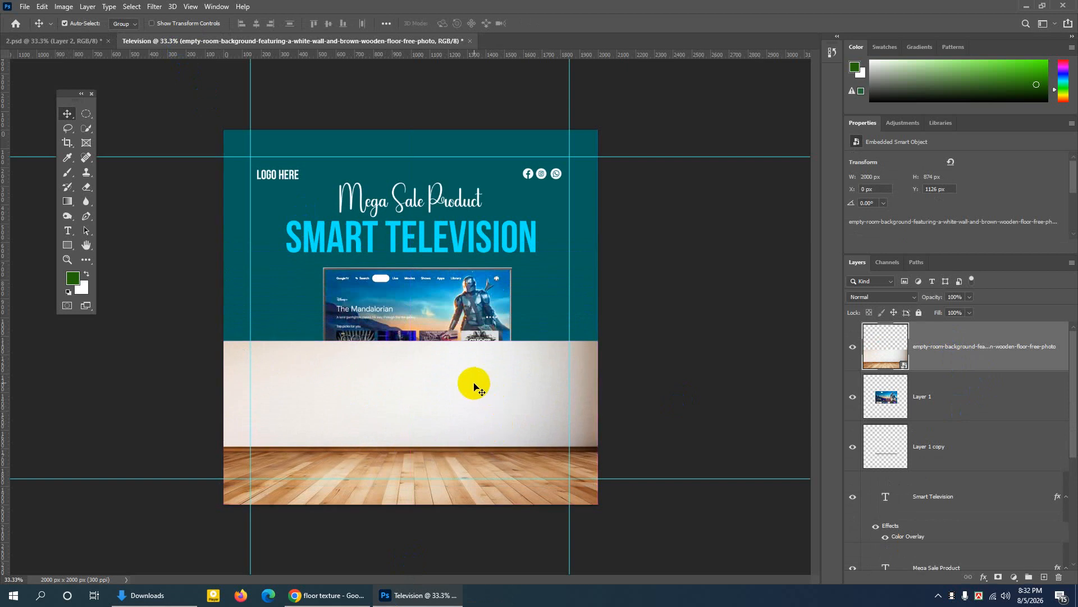
Compare the poster with and without the empty-room photo, and rasterize the photo's layer
{"action": "left_click", "coordinate": [851, 350]}
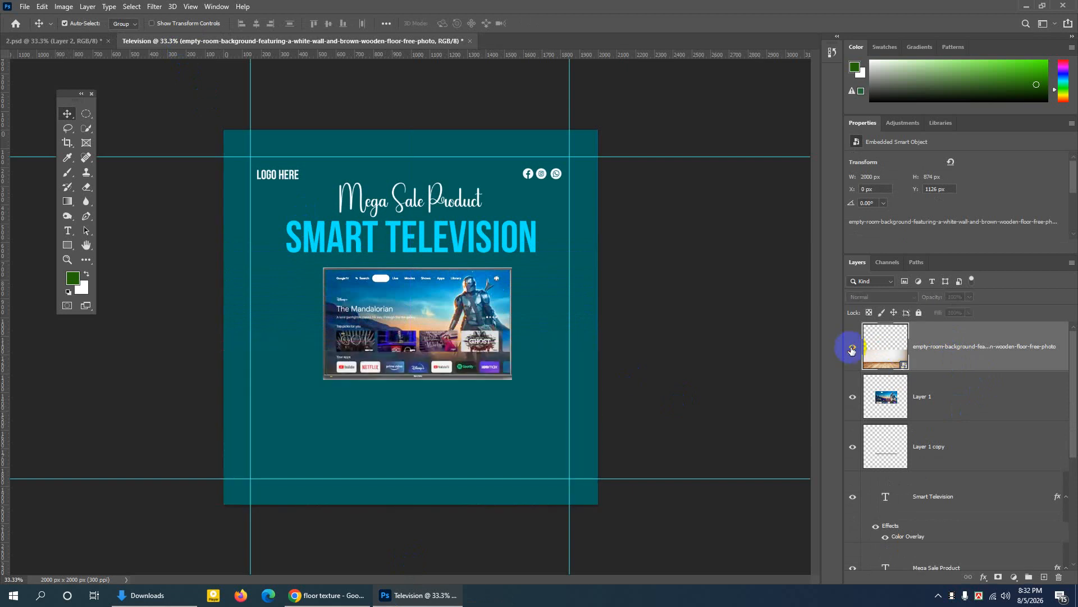
{"action": "left_click", "coordinate": [852, 350]}
{"action": "right_click", "coordinate": [943, 348]}
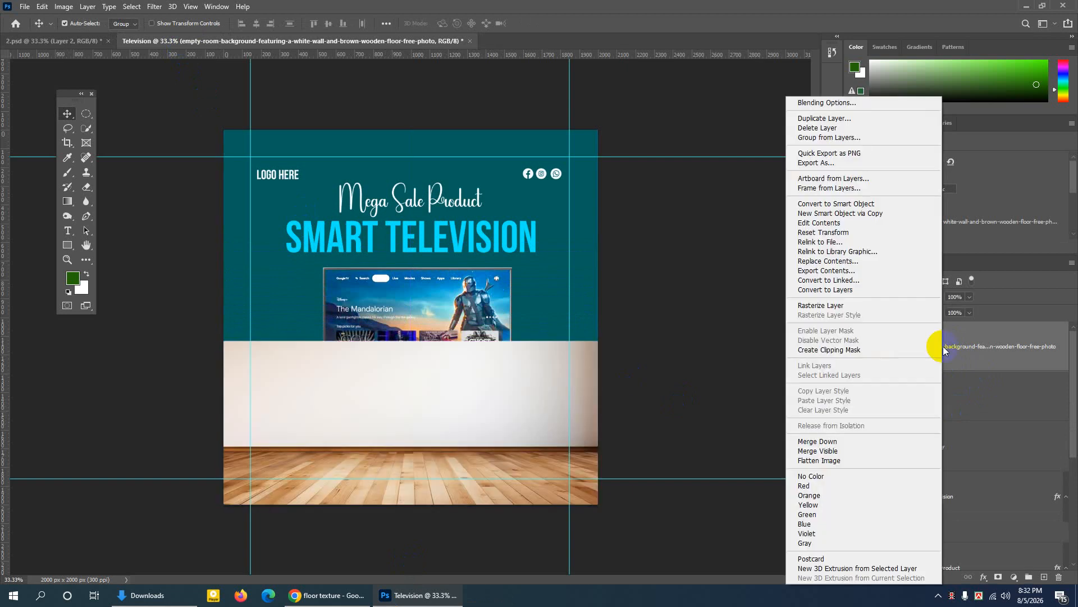
{"action": "left_click", "coordinate": [823, 305]}
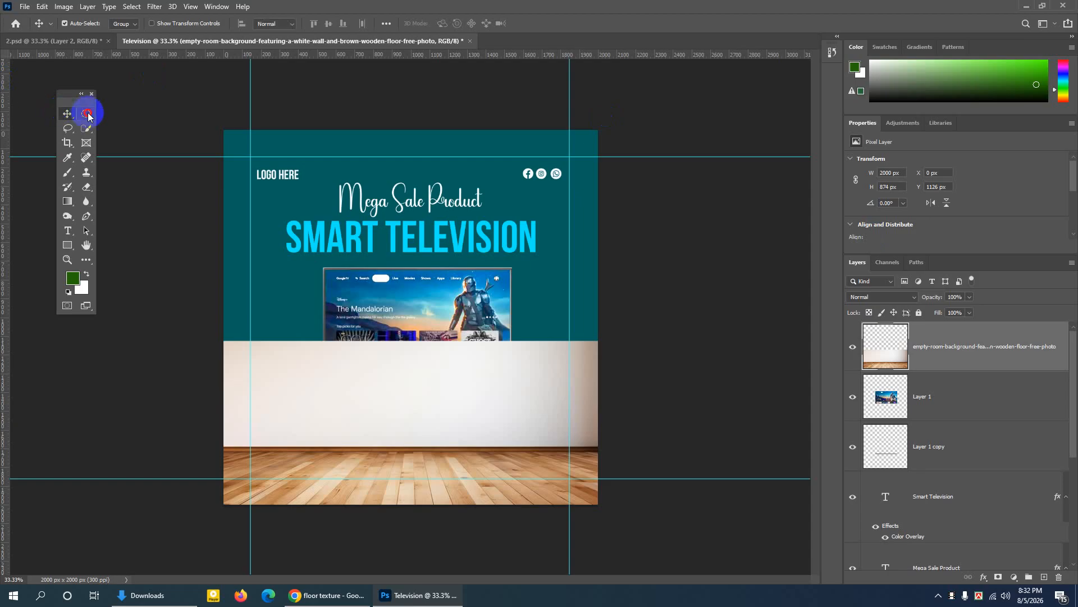
{"action": "left_click_drag", "start_coordinate": [87, 115], "coordinate": [133, 116]}
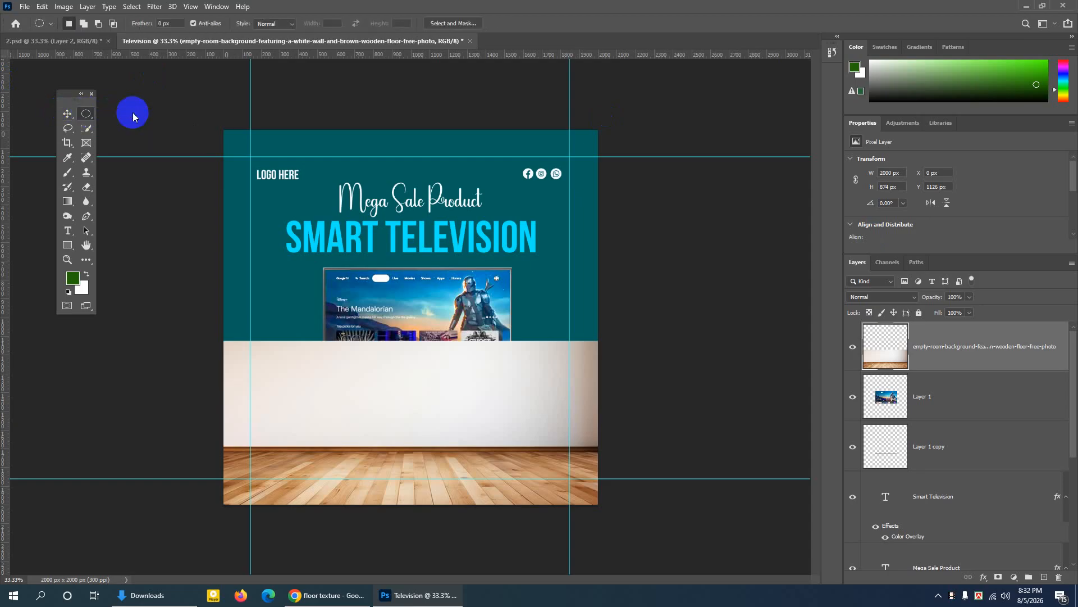
{"action": "left_click_drag", "start_coordinate": [225, 208], "coordinate": [618, 442]}
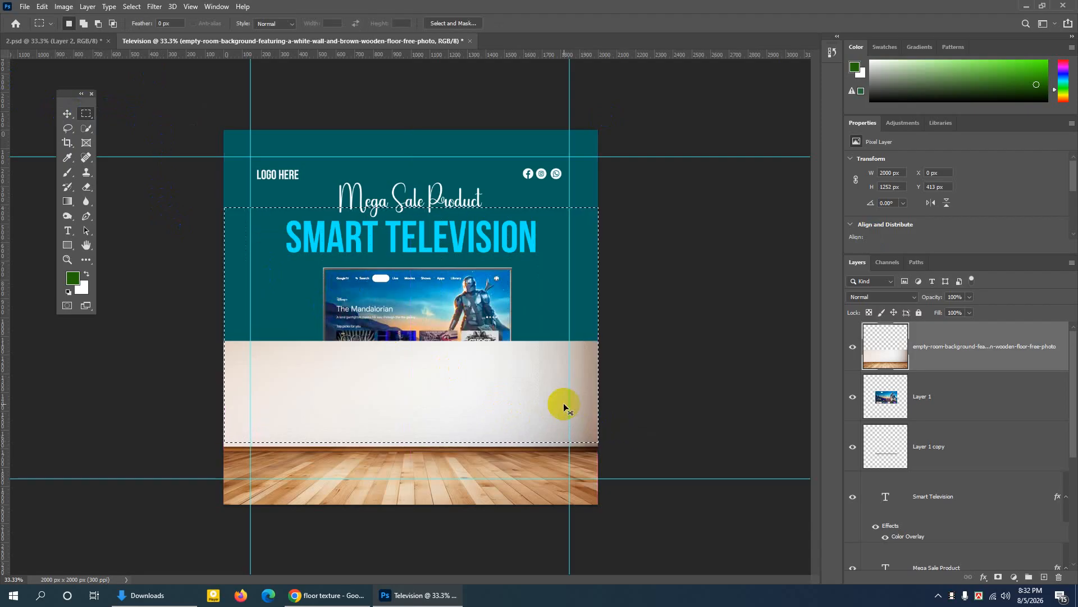
{"action": "key", "text": "ctrl+d"}
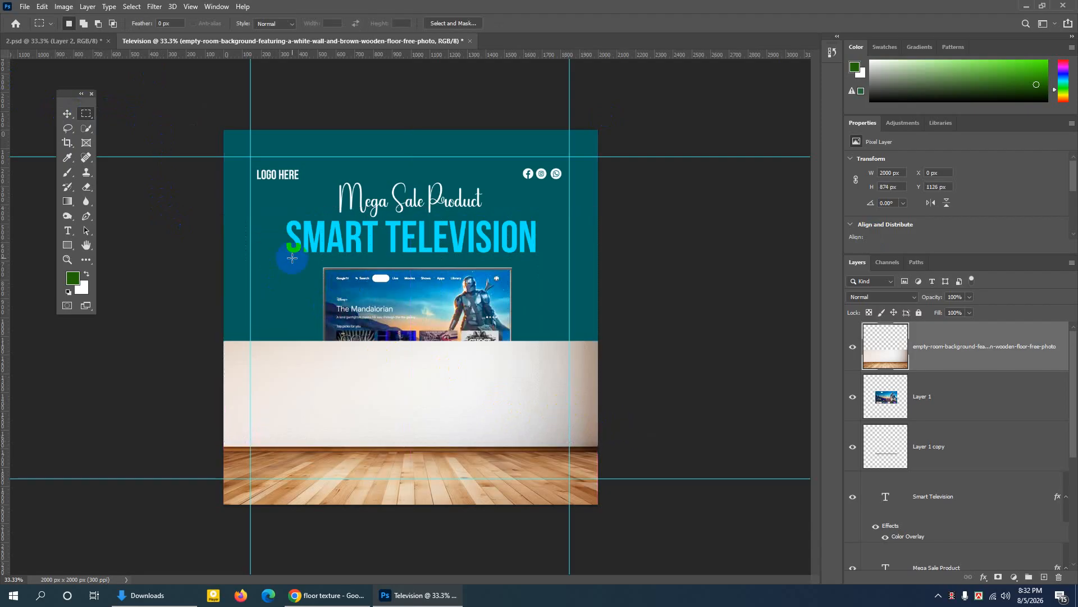
Delete the photo's white wall with a rectangular marquee selection and move the remaining floor layer directly below Group 1
{"action": "right_click", "coordinate": [85, 115]}
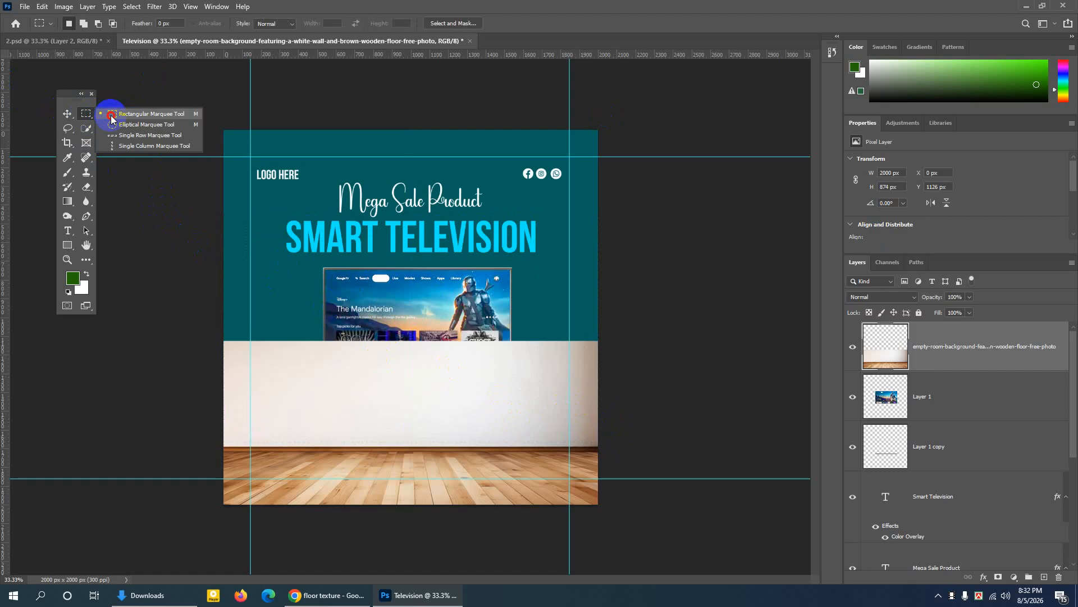
{"action": "left_click", "coordinate": [111, 115]}
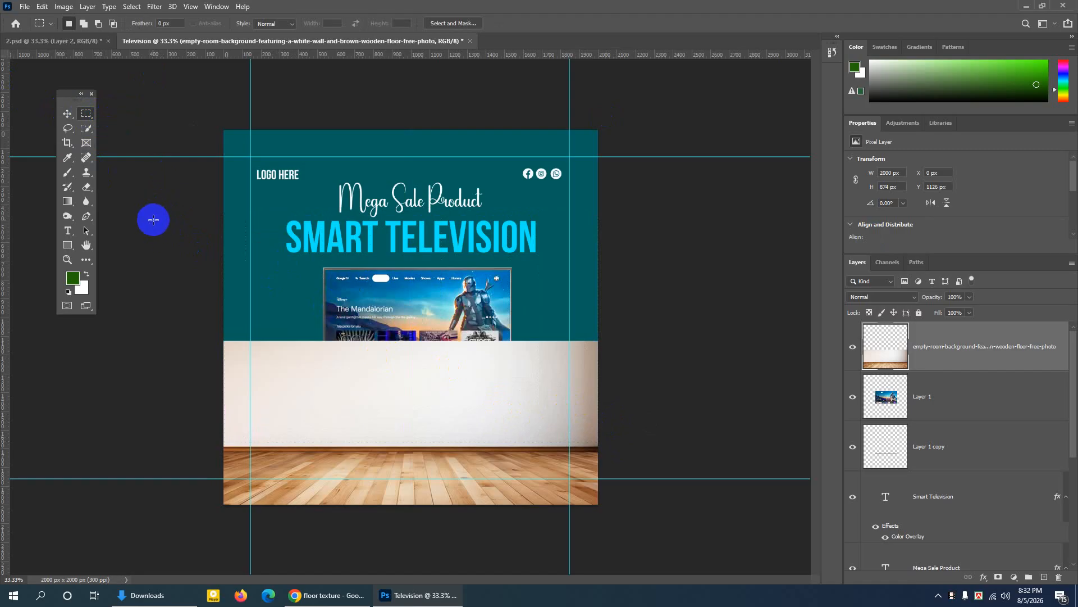
{"action": "left_click_drag", "start_coordinate": [223, 219], "coordinate": [618, 445]}
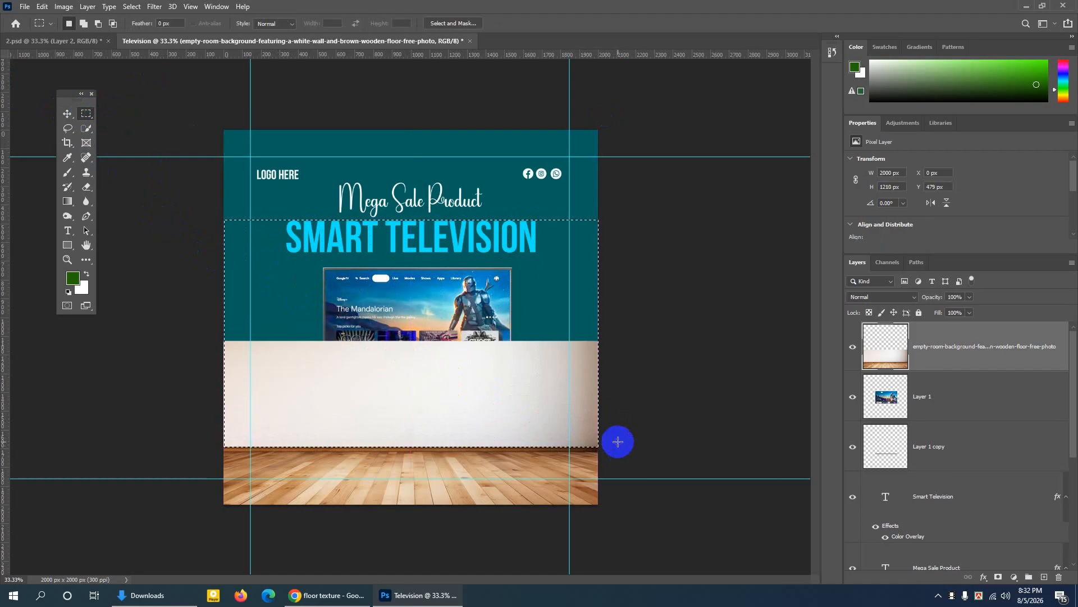
{"action": "key", "text": "Delete"}
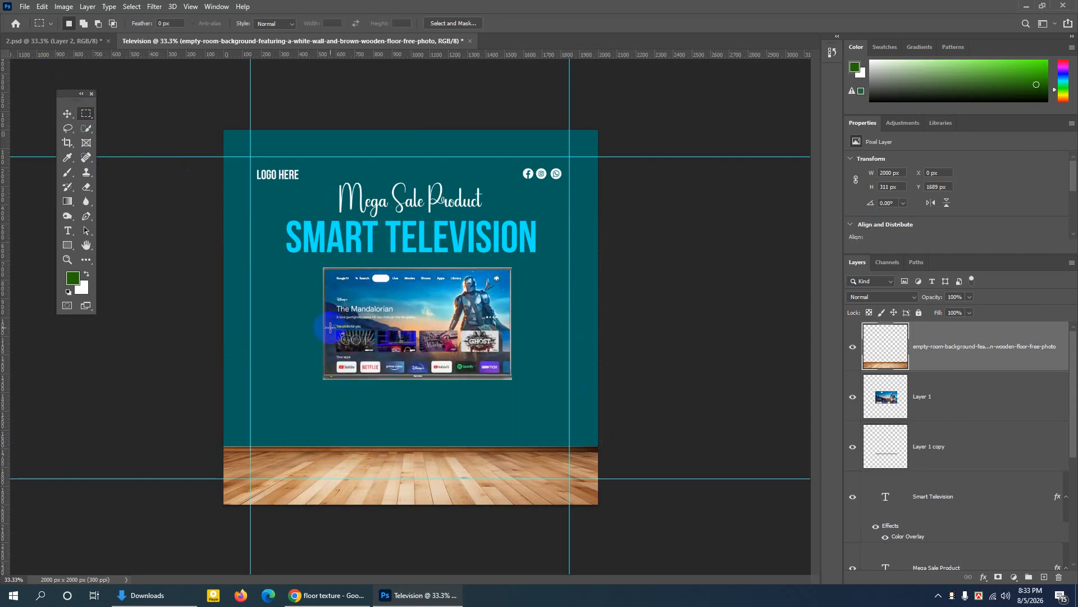
{"action": "left_click", "coordinate": [66, 114]}
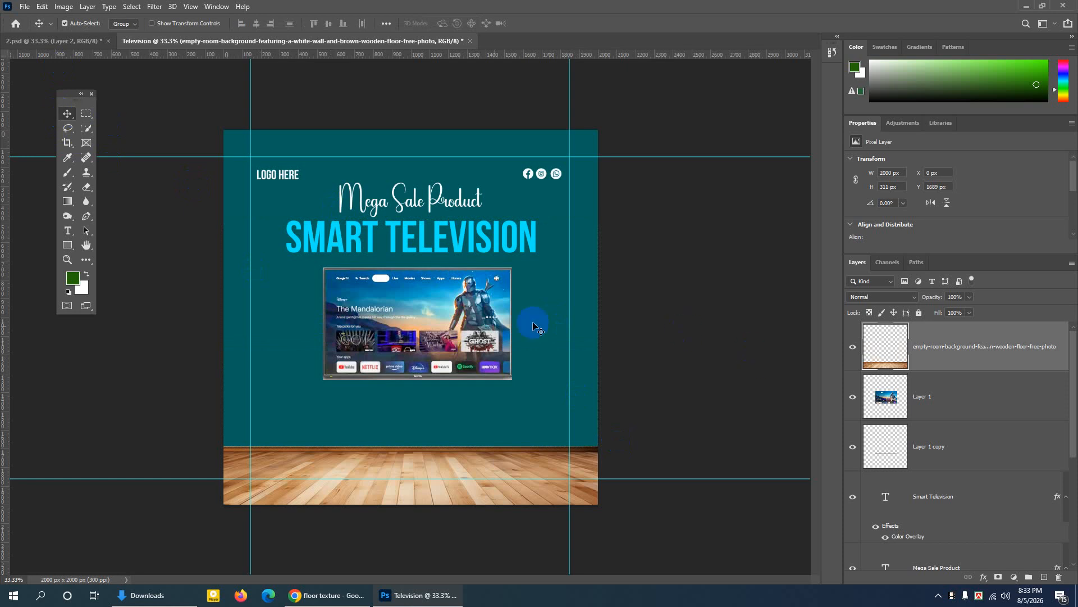
{"action": "left_click_drag", "start_coordinate": [929, 346], "coordinate": [905, 447]}
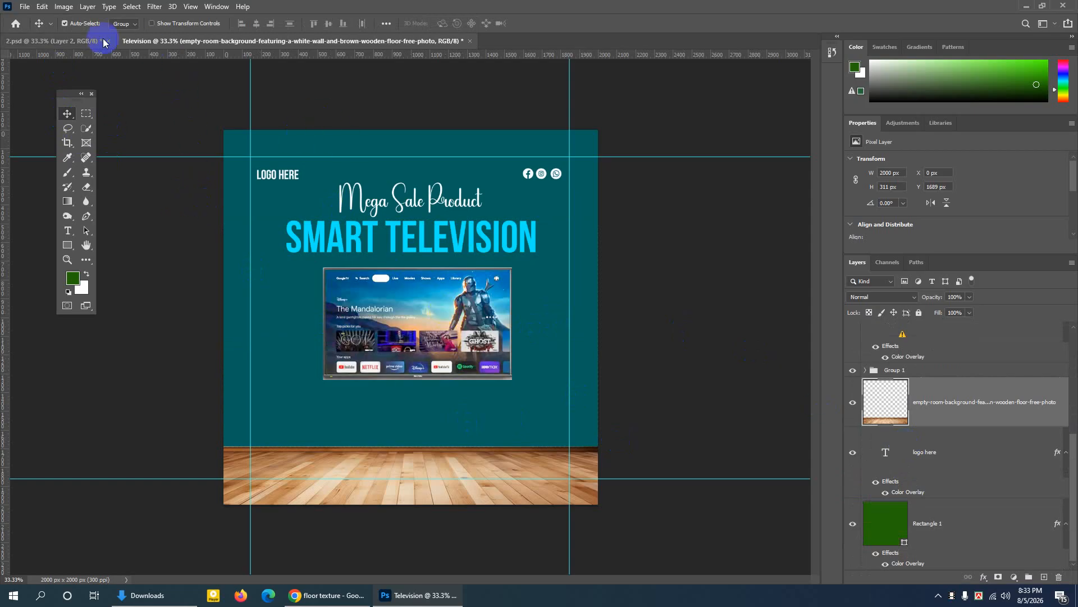
Check the TV cabinet in 2.psd, switch to Chrome and search Google Images for "tv stand"
{"action": "left_click", "coordinate": [79, 40]}
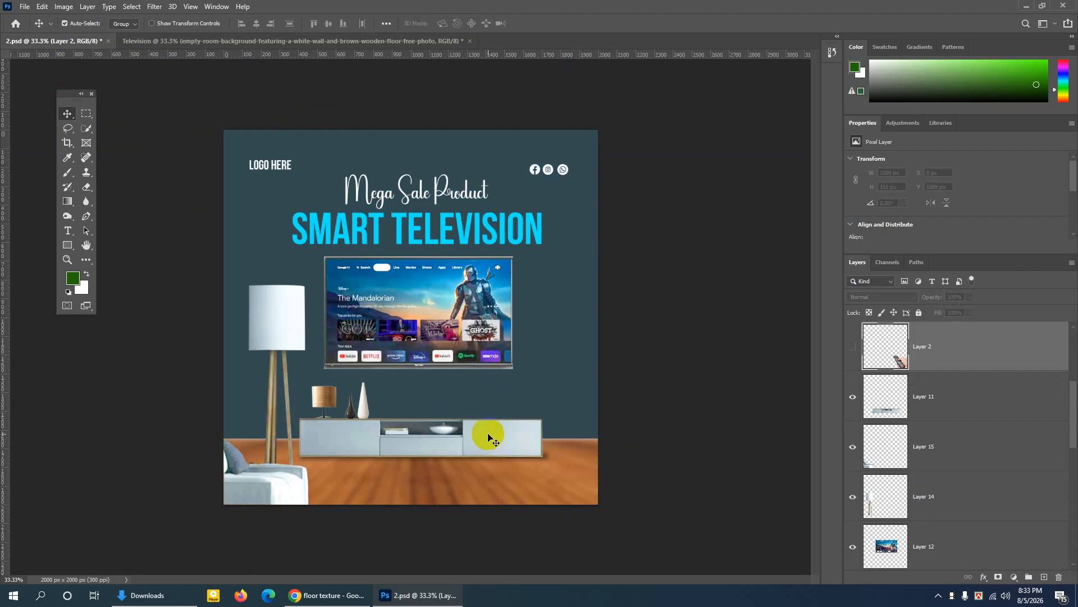
{"action": "left_click", "coordinate": [329, 594]}
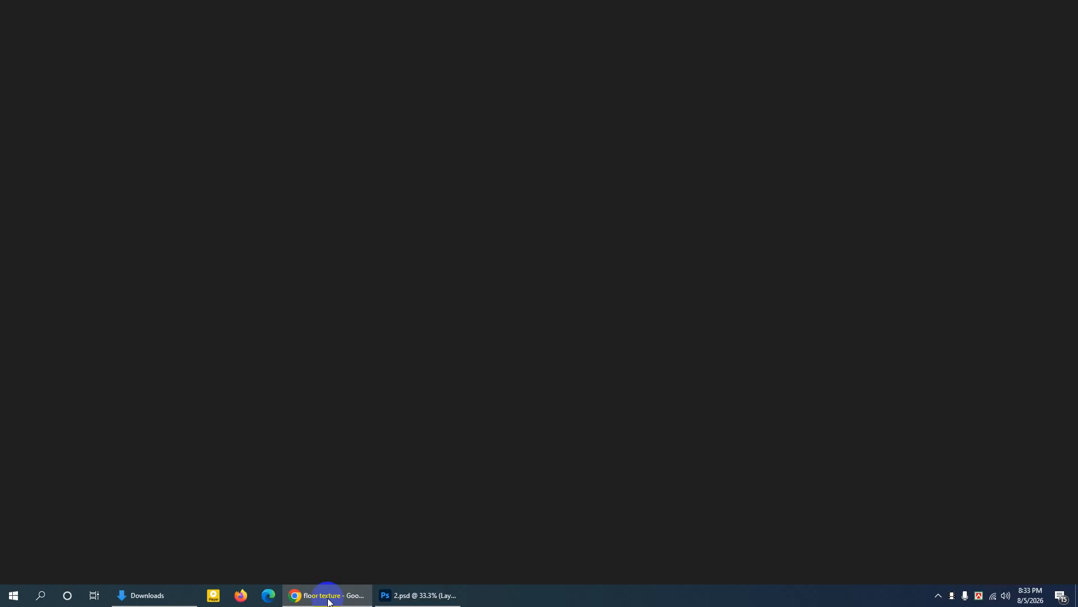
{"action": "left_click_drag", "start_coordinate": [217, 67], "coordinate": [63, 70]}
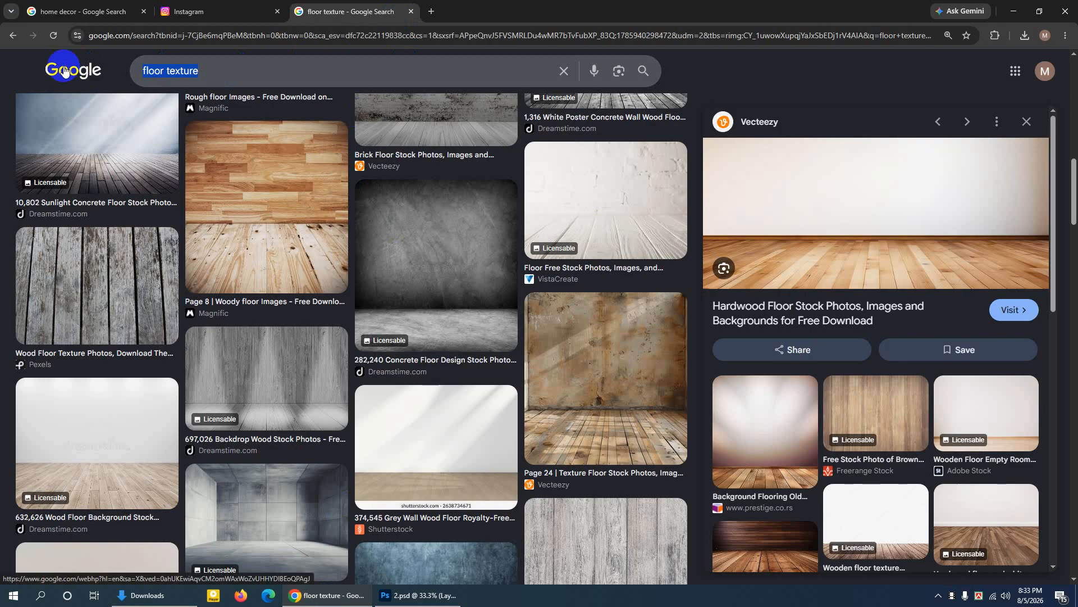
{"action": "type", "text": "tv "}
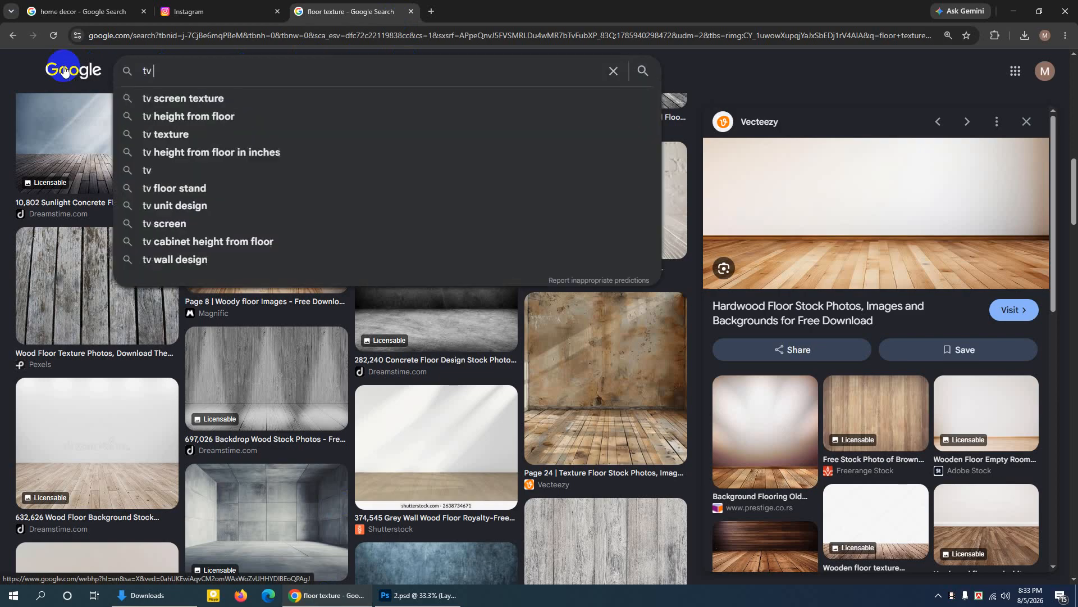
{"action": "type", "text": "stand"}
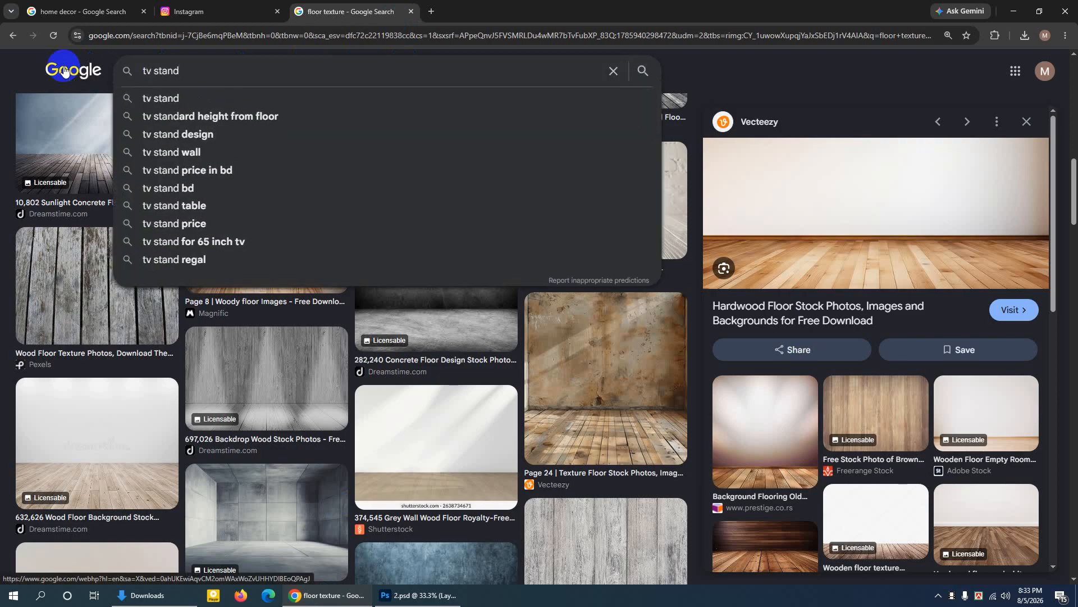
{"action": "key", "text": "Return"}
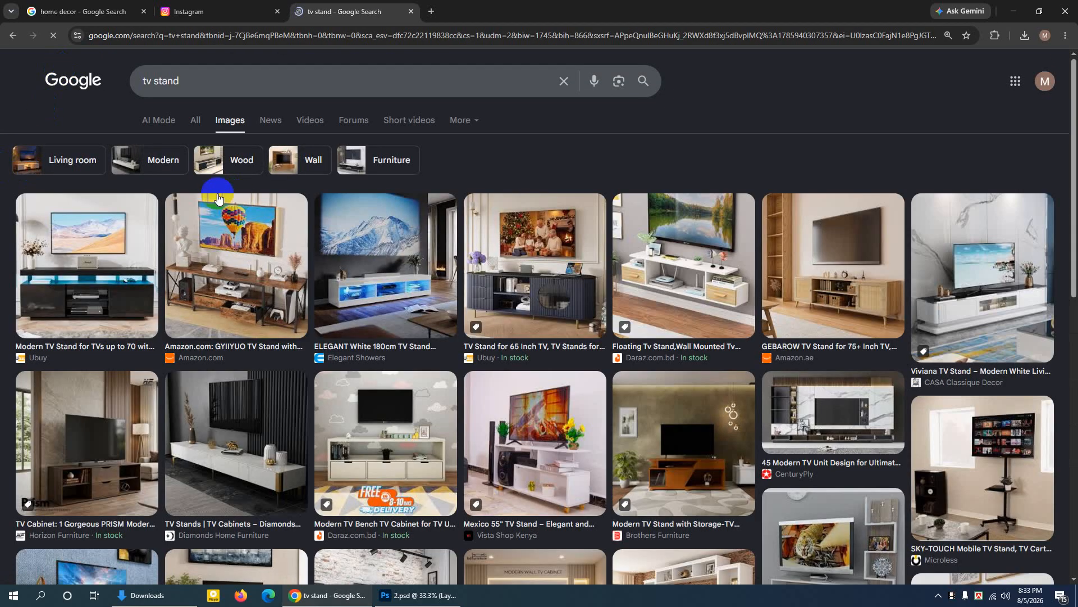
Browse the image results for a suitable TV stand and preview the 180cm Modern TV Stand in Black Lava Finish
{"action": "scroll", "coordinate": [535, 265], "scroll_direction": "down", "scroll_amount": 7}
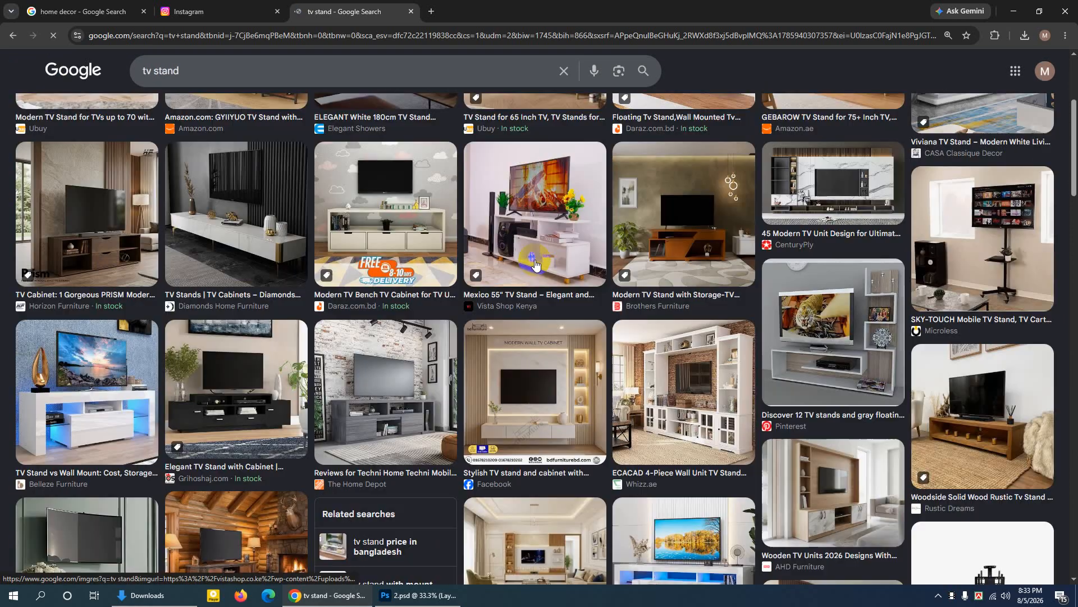
{"action": "scroll", "coordinate": [535, 264], "scroll_direction": "down", "scroll_amount": 7}
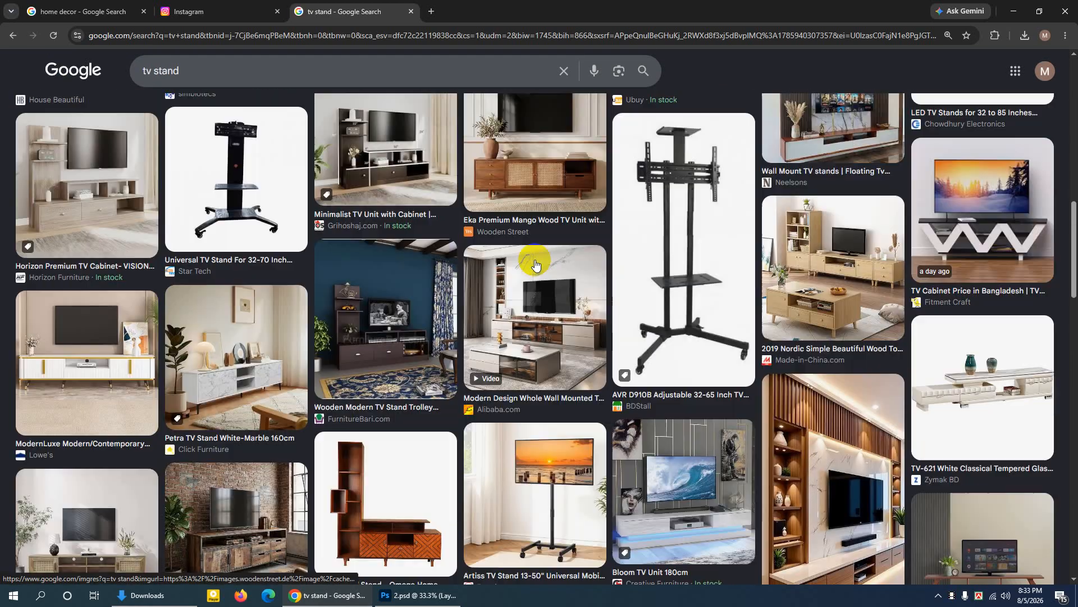
{"action": "scroll", "coordinate": [186, 365], "scroll_direction": "down", "scroll_amount": 6}
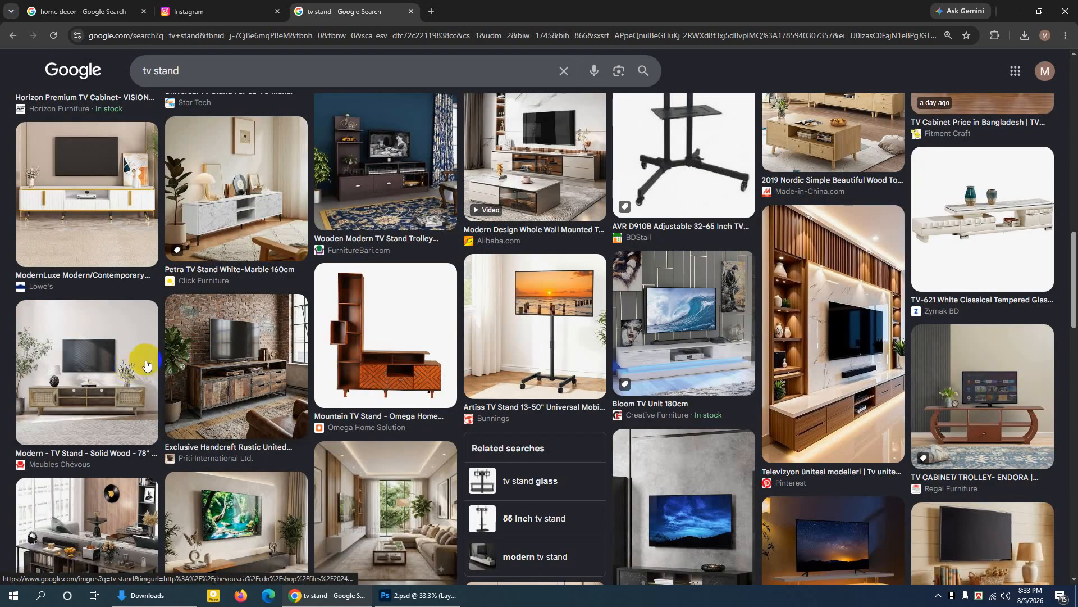
{"action": "scroll", "coordinate": [168, 352], "scroll_direction": "down", "scroll_amount": 12}
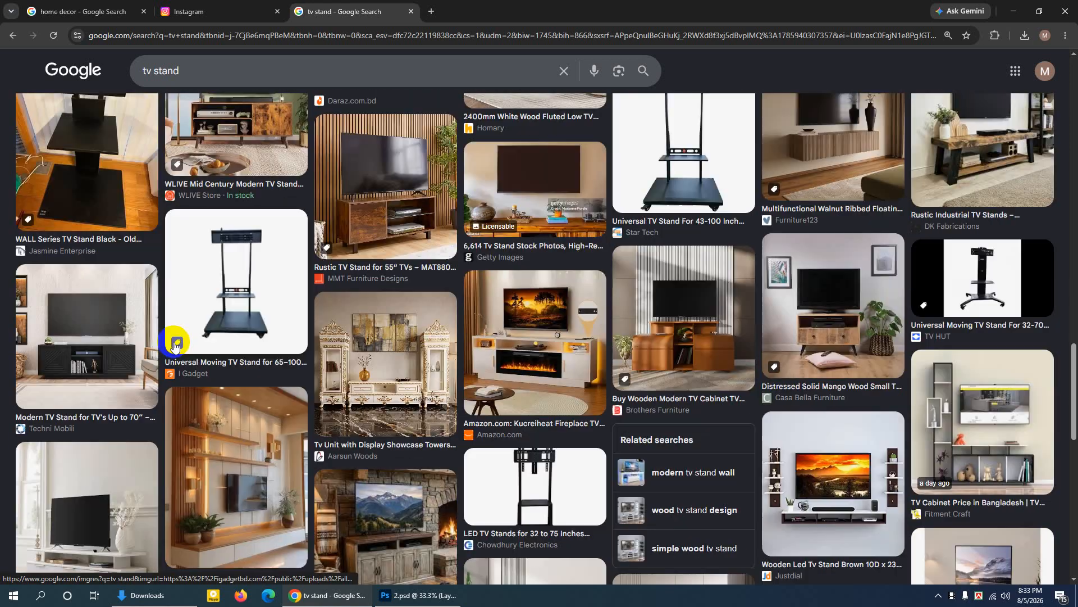
{"action": "scroll", "coordinate": [174, 347], "scroll_direction": "down", "scroll_amount": 3}
{"action": "scroll", "coordinate": [175, 346], "scroll_direction": "down", "scroll_amount": 7}
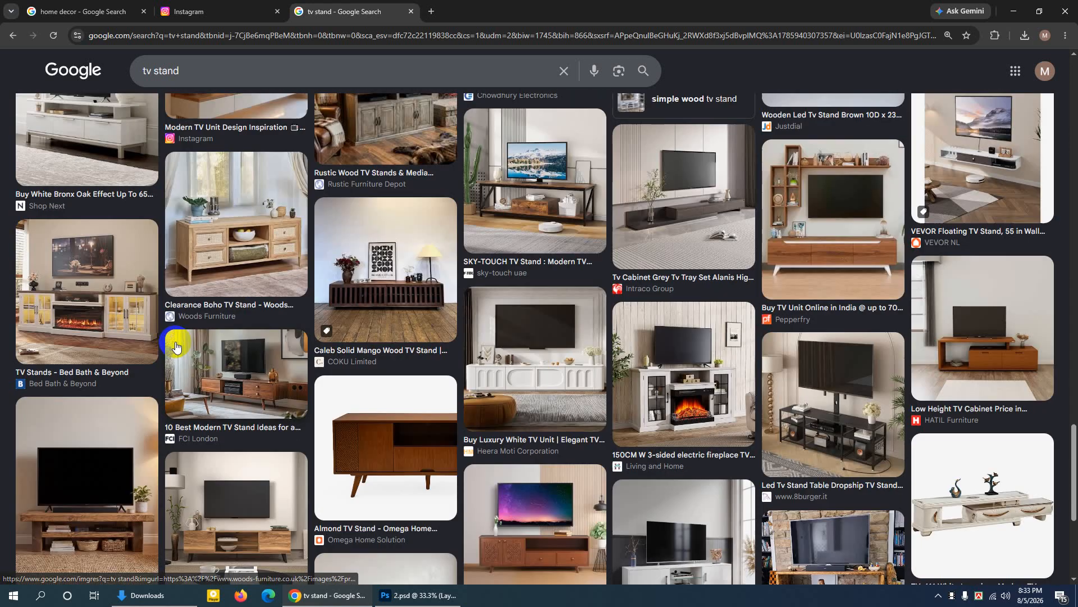
{"action": "scroll", "coordinate": [176, 346], "scroll_direction": "down", "scroll_amount": 4}
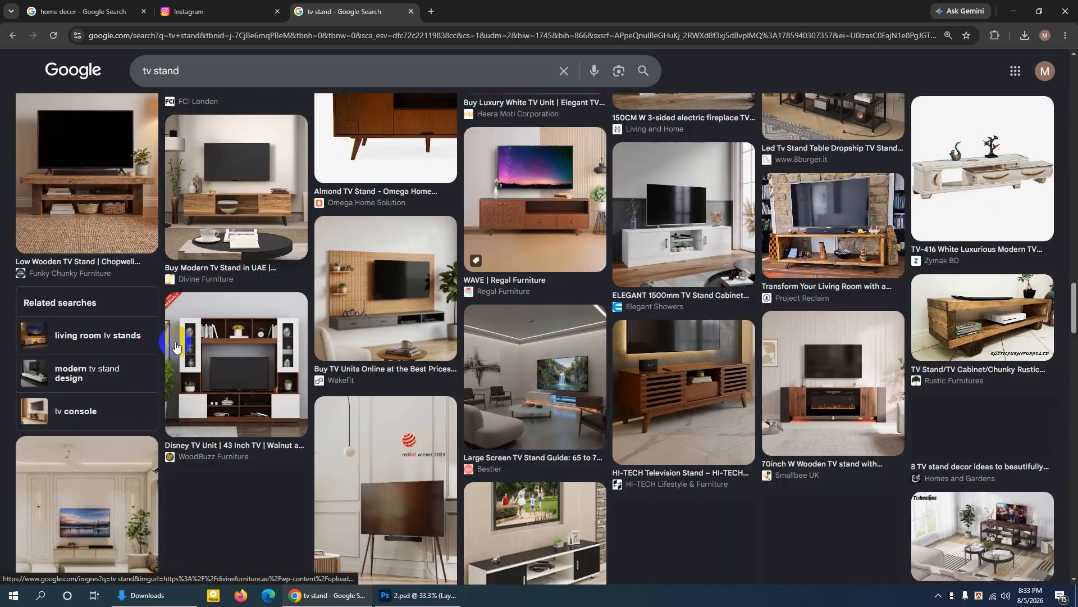
{"action": "scroll", "coordinate": [176, 346], "scroll_direction": "down", "scroll_amount": 6}
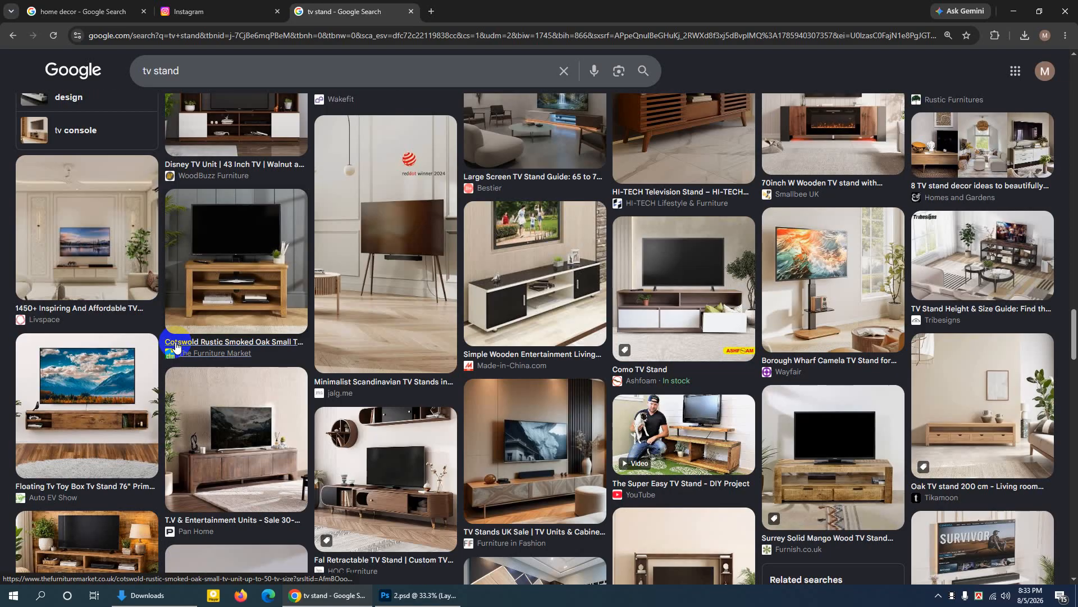
{"action": "scroll", "coordinate": [176, 348], "scroll_direction": "down", "scroll_amount": 3}
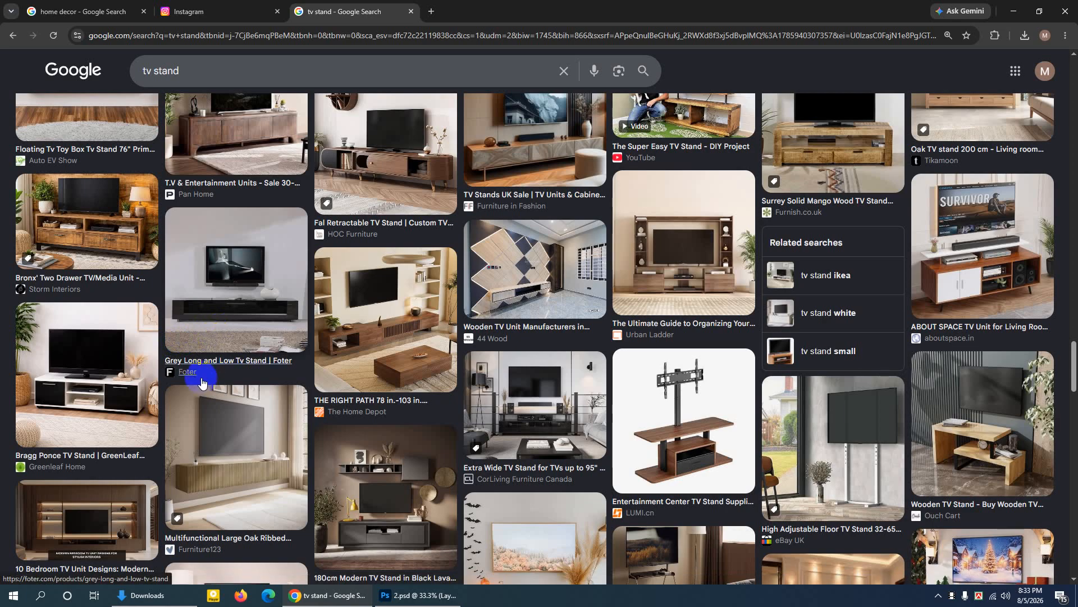
{"action": "left_click", "coordinate": [403, 476]}
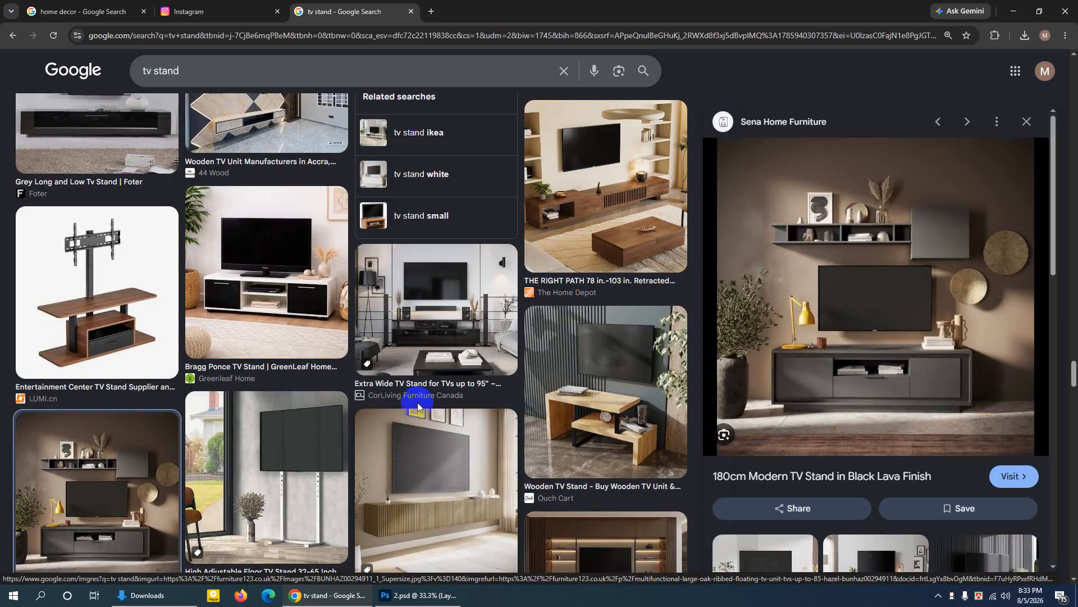
Look further through the results and open the preview of Tikamoon's Solid oak TV Stand 140 cm
{"action": "scroll", "coordinate": [522, 388], "scroll_direction": "down", "scroll_amount": 8}
{"action": "scroll", "coordinate": [522, 388], "scroll_direction": "down", "scroll_amount": 8}
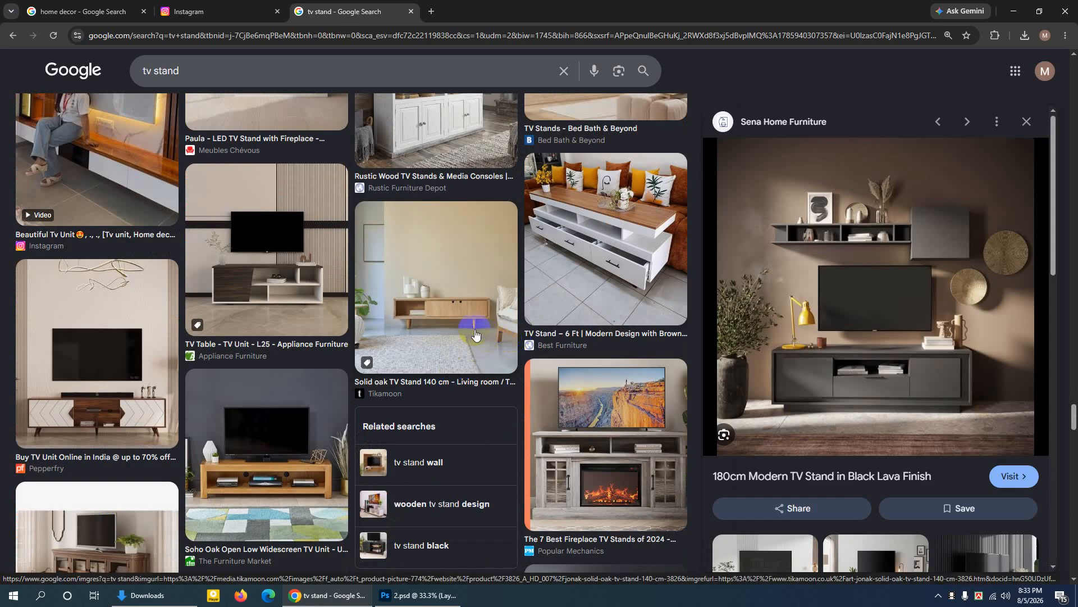
{"action": "left_click", "coordinate": [473, 322]}
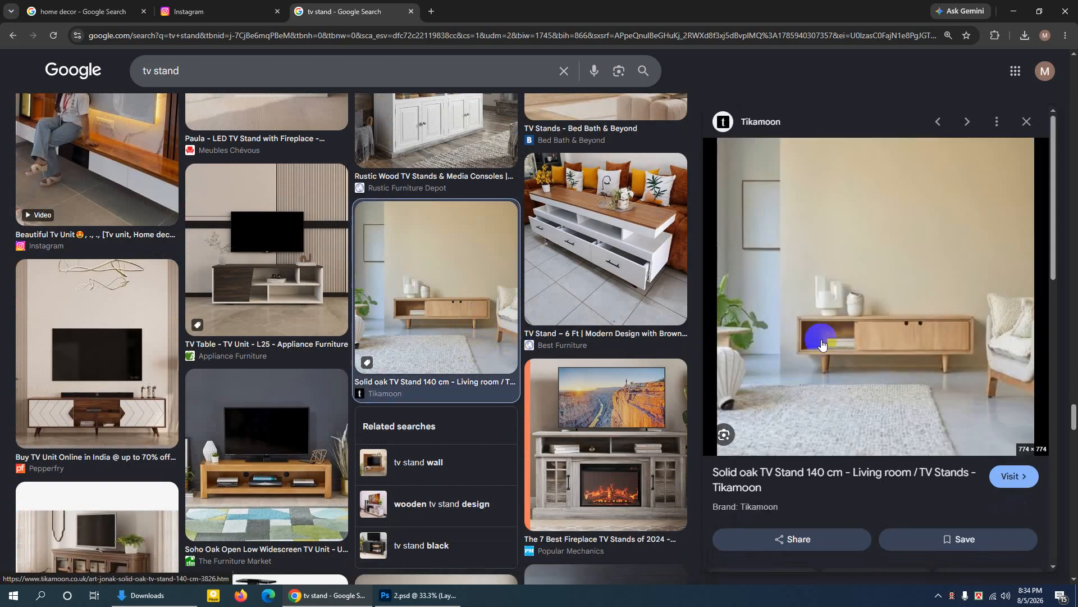
{"action": "right_click", "coordinate": [861, 332]}
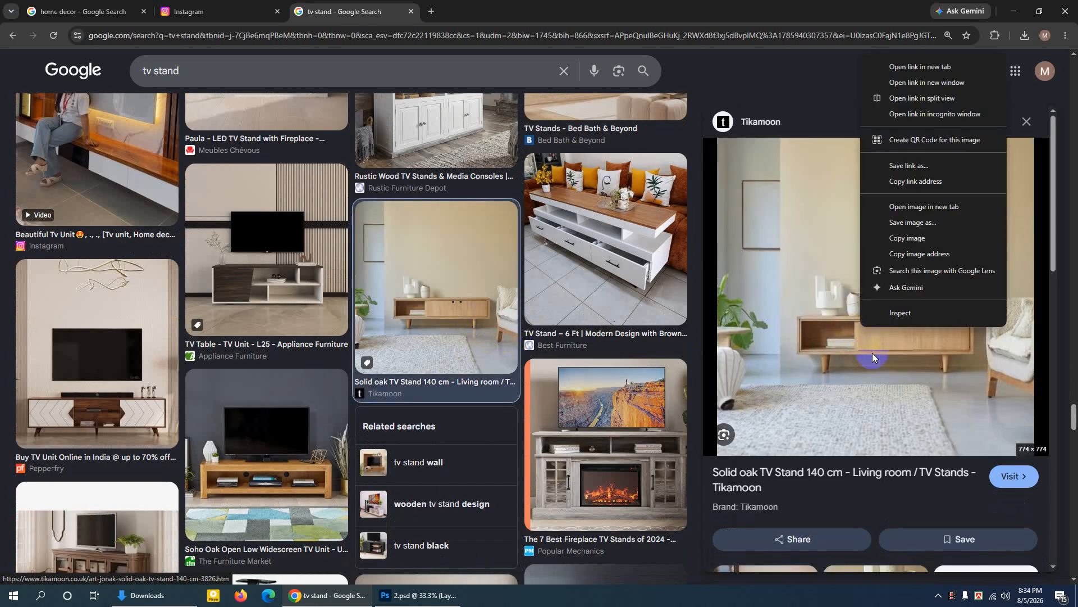
{"action": "left_click", "coordinate": [904, 224]}
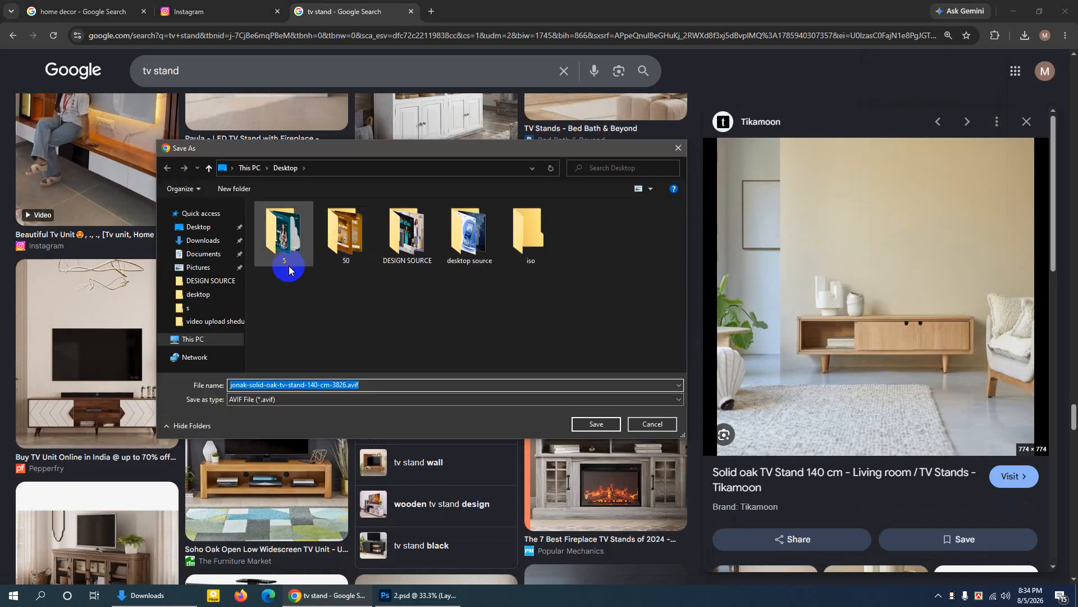
{"action": "left_click", "coordinate": [261, 393]}
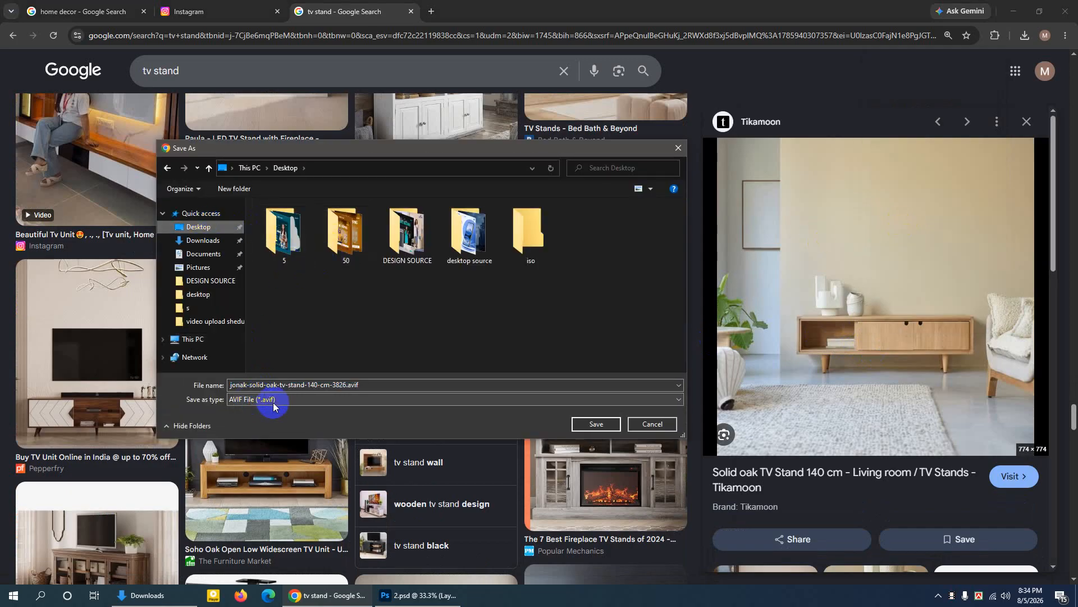
{"action": "left_click", "coordinate": [640, 425]}
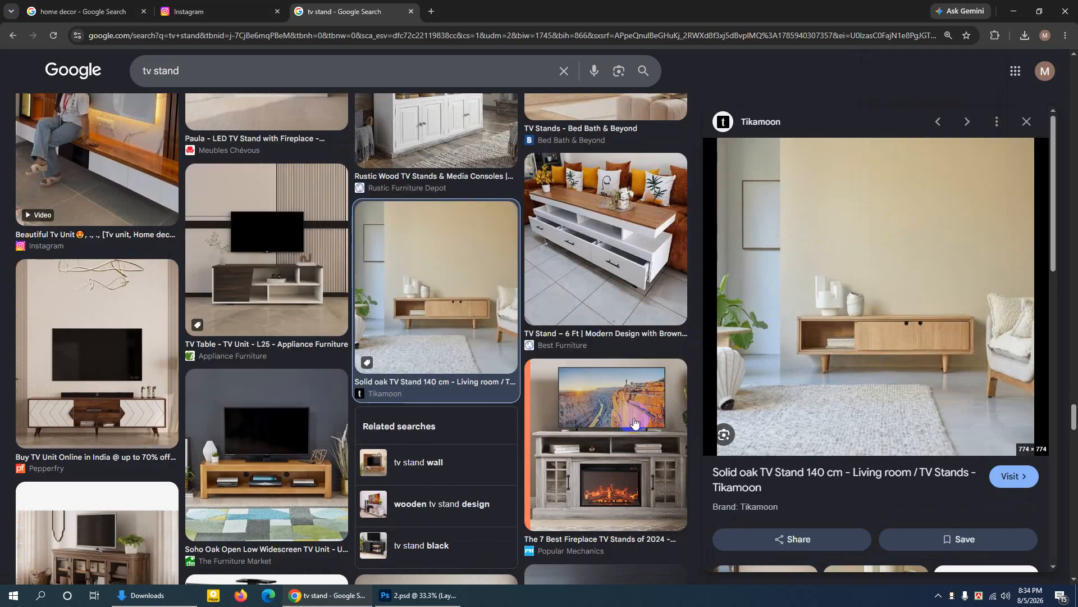
Capture the previewed oak TV stand image with Lightshot and save it to the Desktop as Screenshot_10.png
{"action": "key", "text": "super+shift+s"}
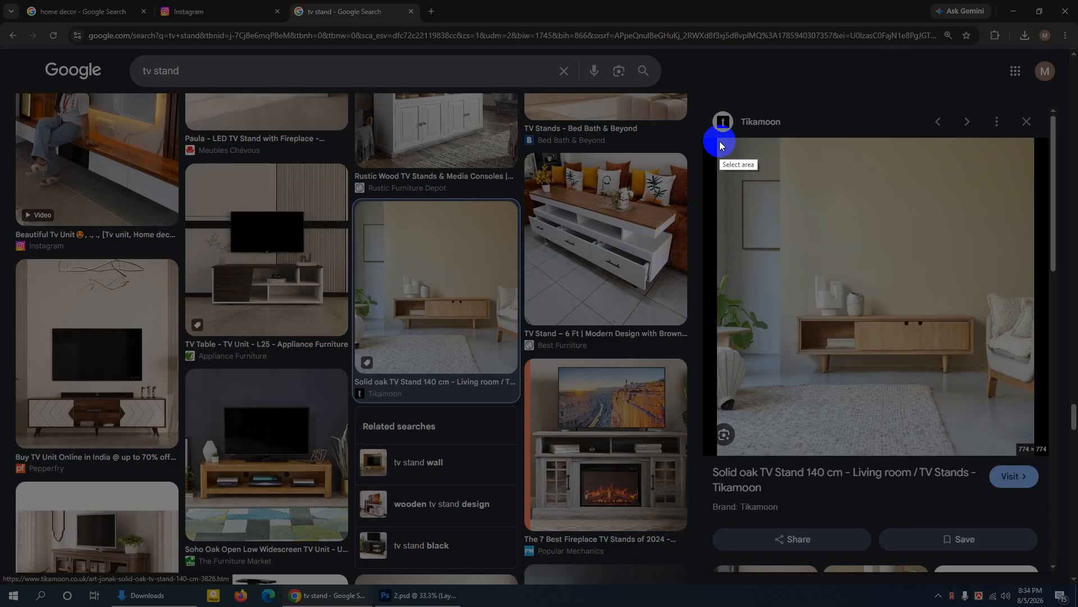
{"action": "left_click_drag", "start_coordinate": [719, 141], "coordinate": [1031, 454]}
{"action": "left_click", "coordinate": [1006, 465]}
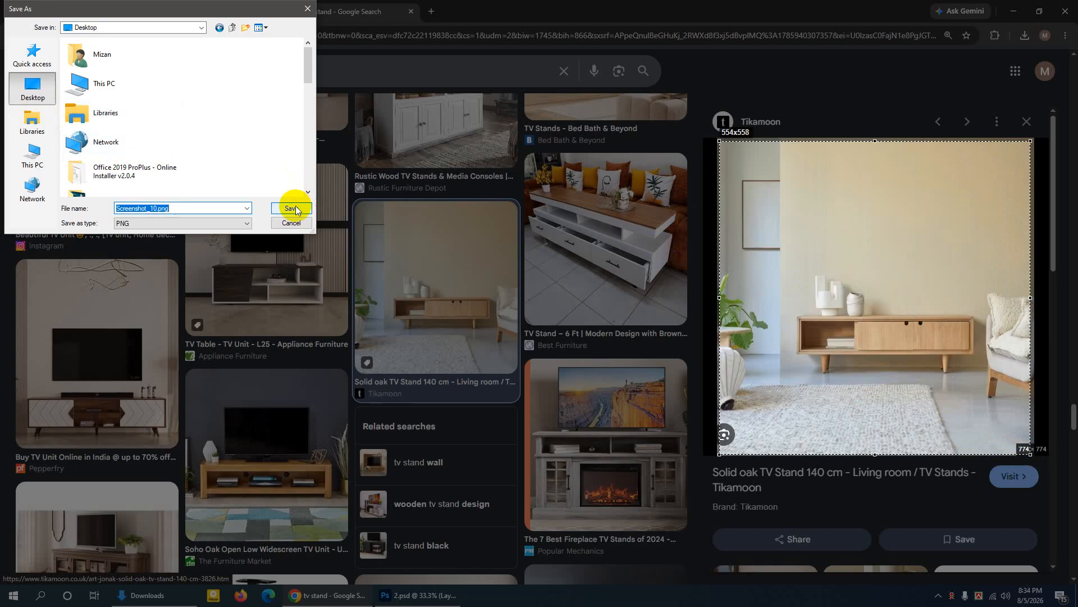
{"action": "left_click", "coordinate": [291, 208]}
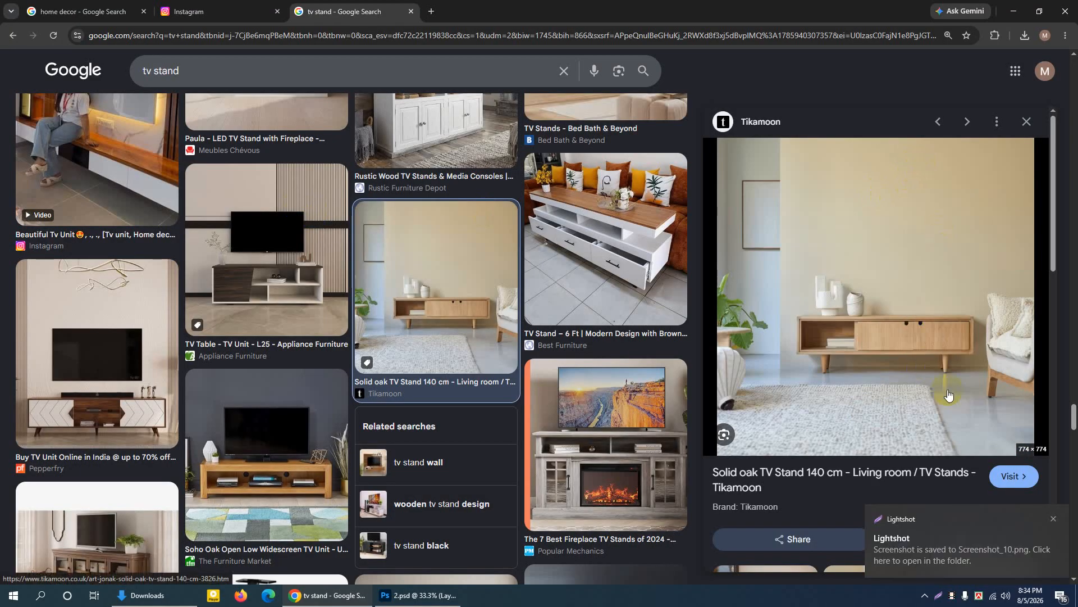
Open Screenshot_10.png from the Desktop as a separate document in Photoshop
{"action": "left_click", "coordinate": [1015, 14]}
{"action": "left_click", "coordinate": [1017, 7]}
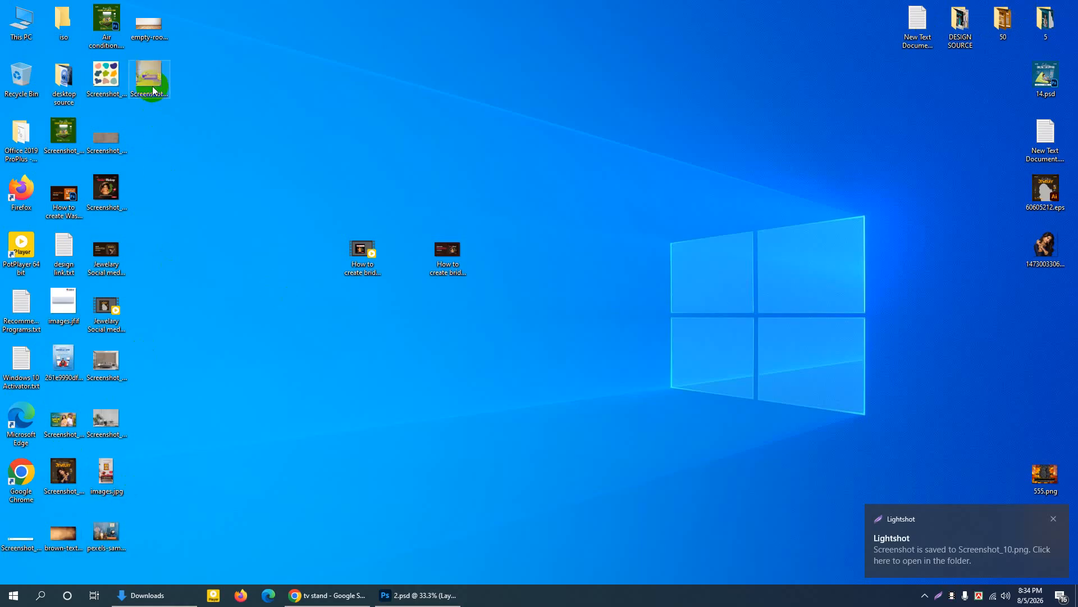
{"action": "left_click_drag", "start_coordinate": [153, 90], "coordinate": [248, 87]}
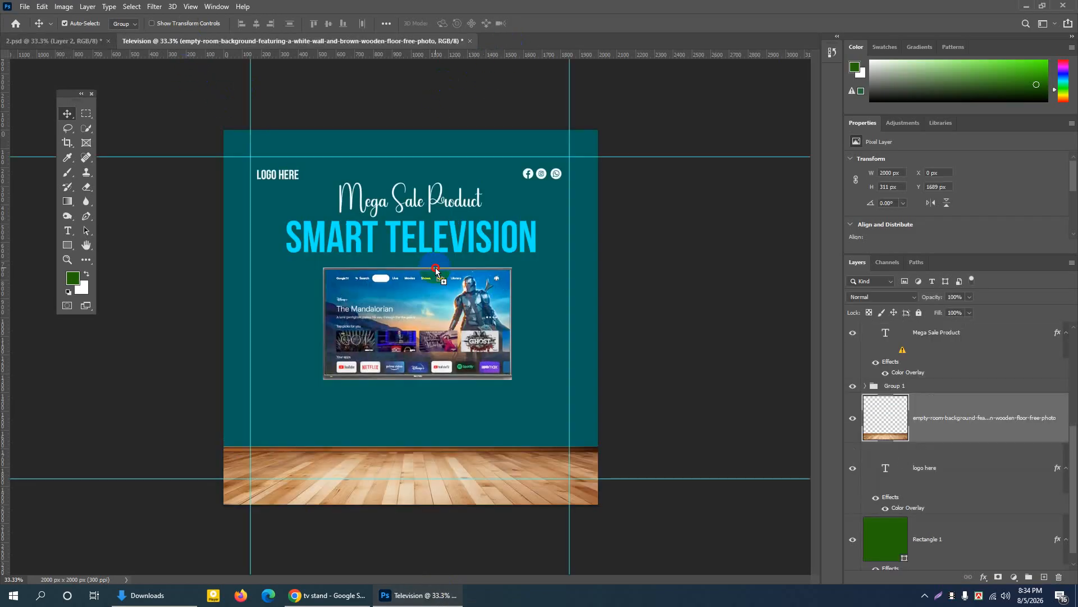
{"action": "left_click_drag", "start_coordinate": [436, 271], "coordinate": [539, 58]}
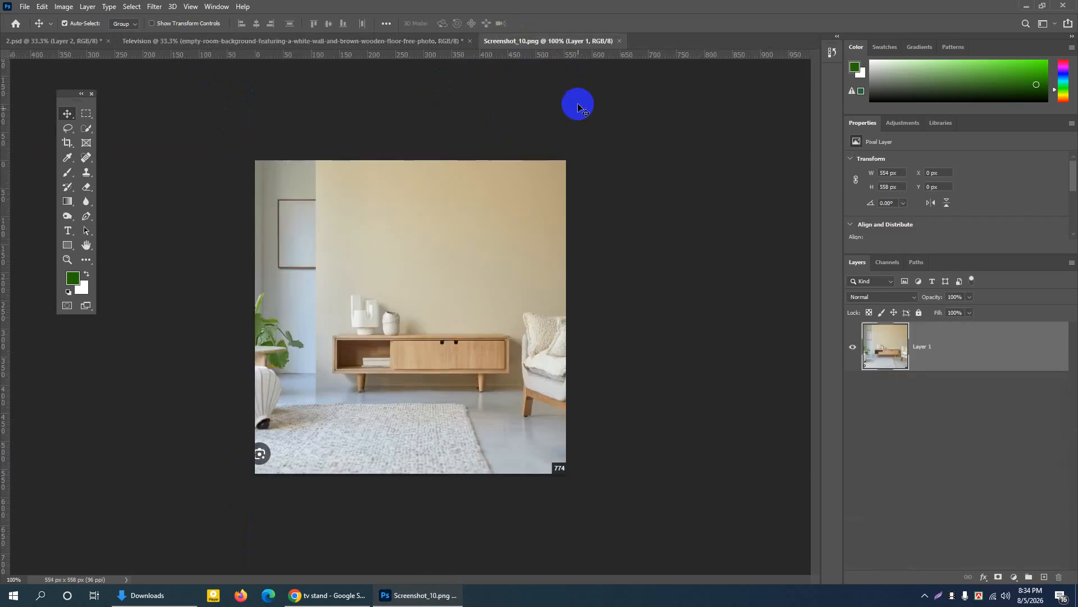
{"action": "key", "text": "ctrl+plus"}
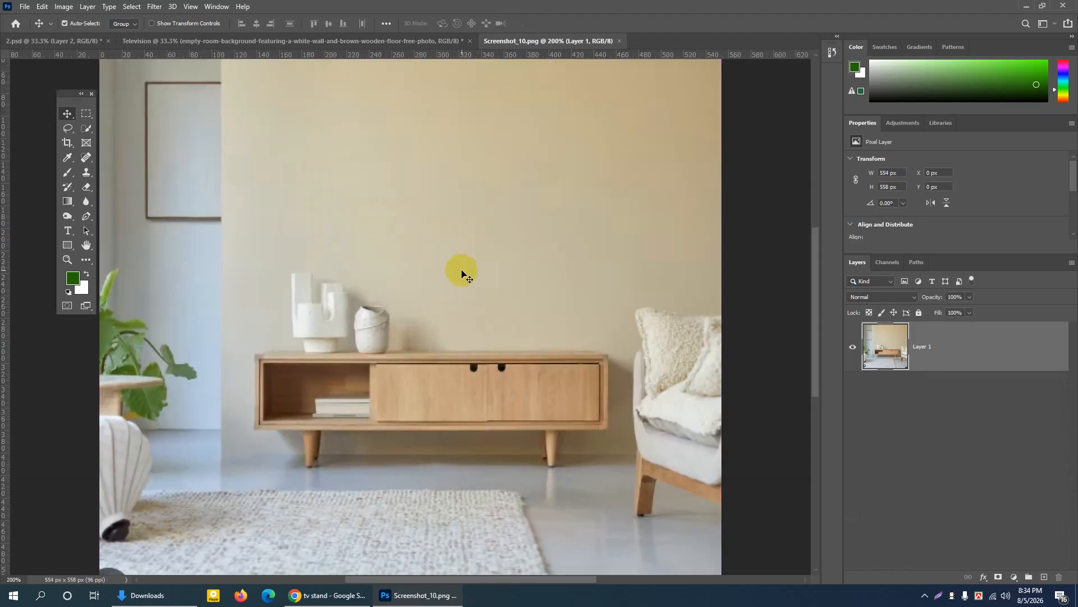
{"action": "left_click", "coordinate": [85, 115]}
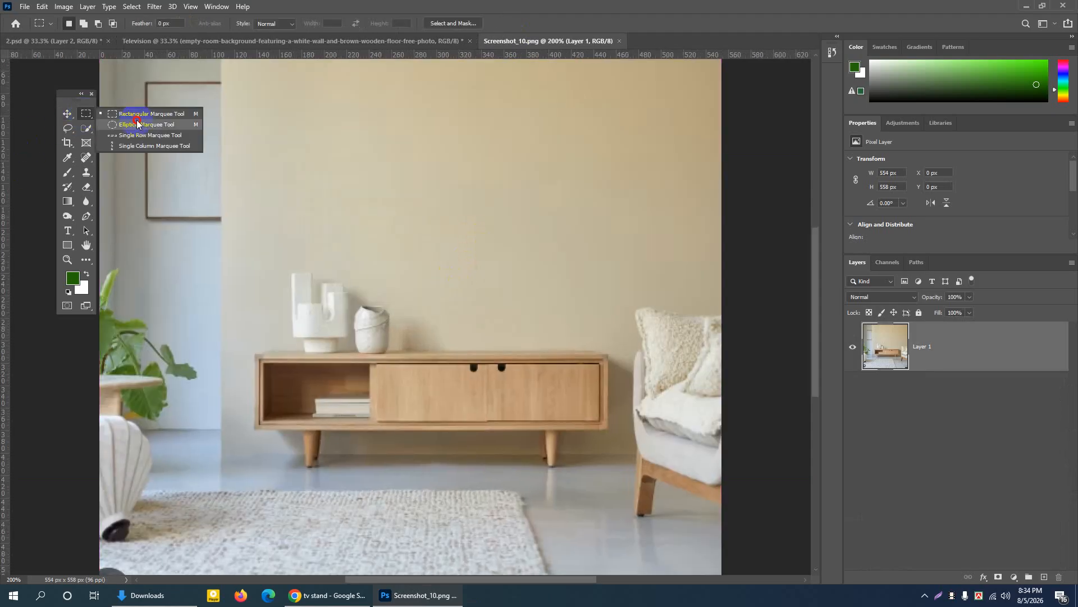
{"action": "left_click", "coordinate": [141, 116]}
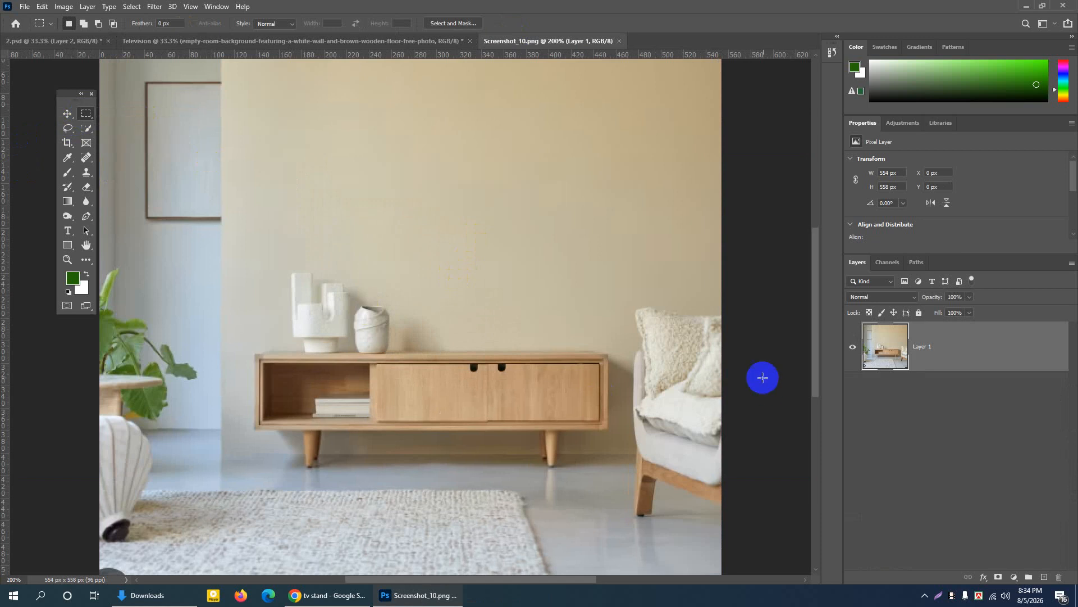
{"action": "left_click", "coordinate": [853, 347]}
{"action": "left_click", "coordinate": [853, 346]}
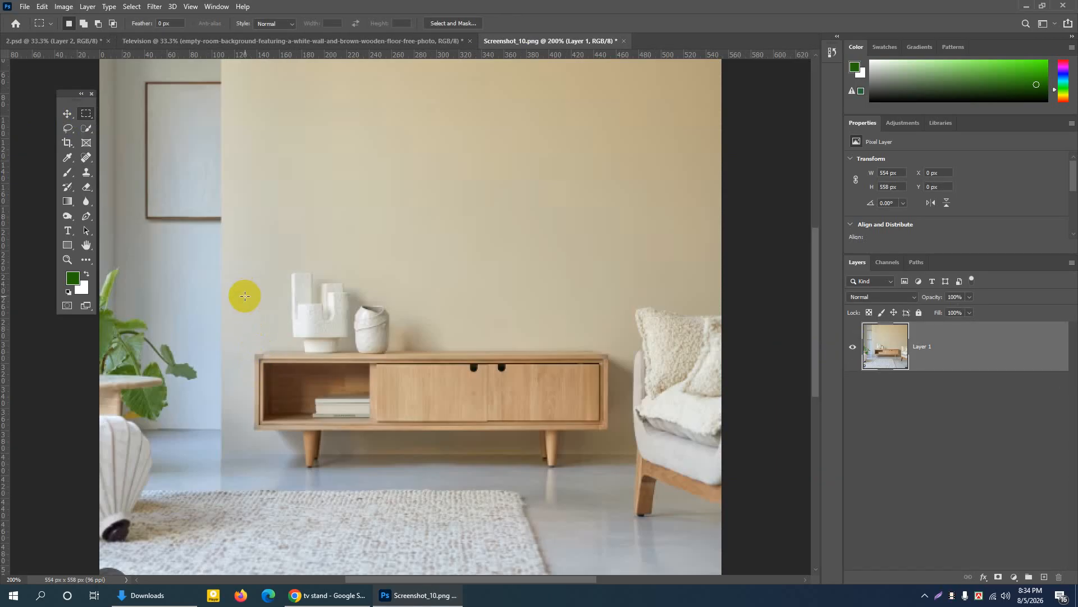
{"action": "left_click", "coordinate": [68, 114]}
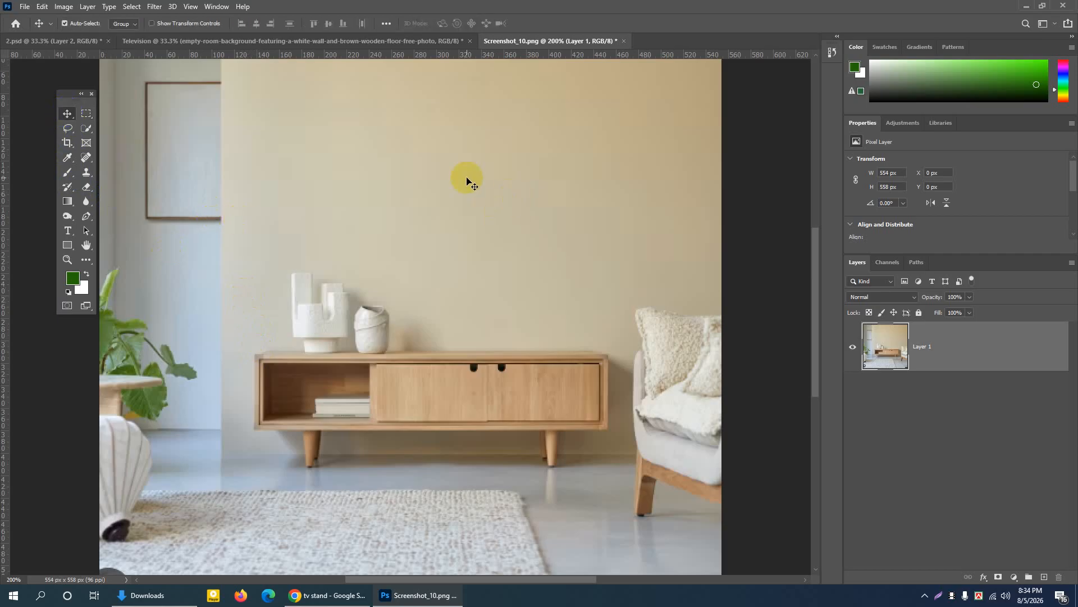
{"action": "key", "text": "ctrl+minus"}
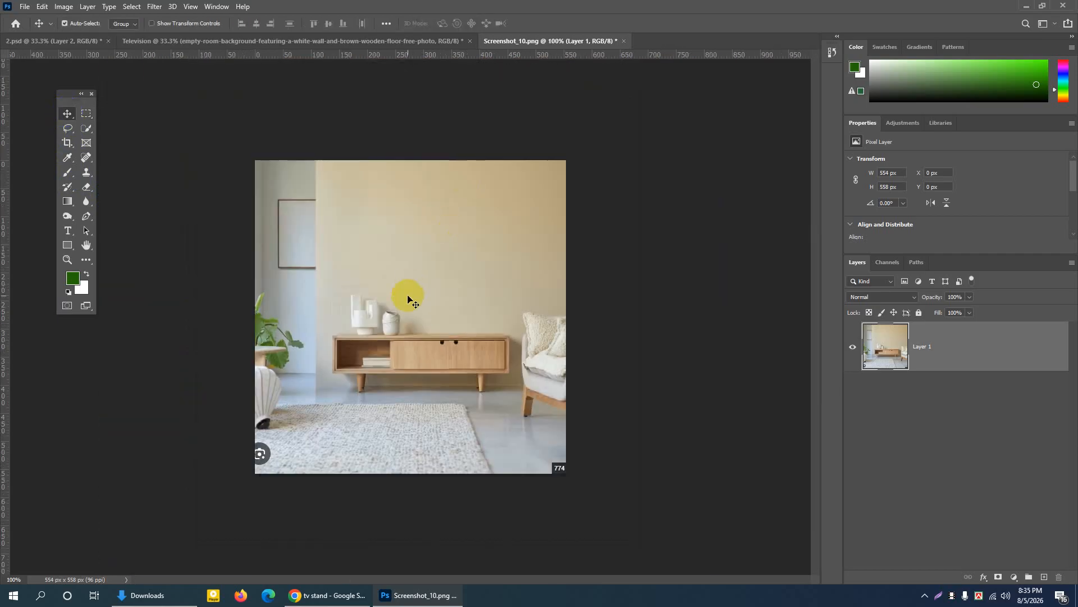
Switch to Chrome, search for cutout pro in a new tab, and open its Image Background Remover page
{"action": "left_click", "coordinate": [352, 591]}
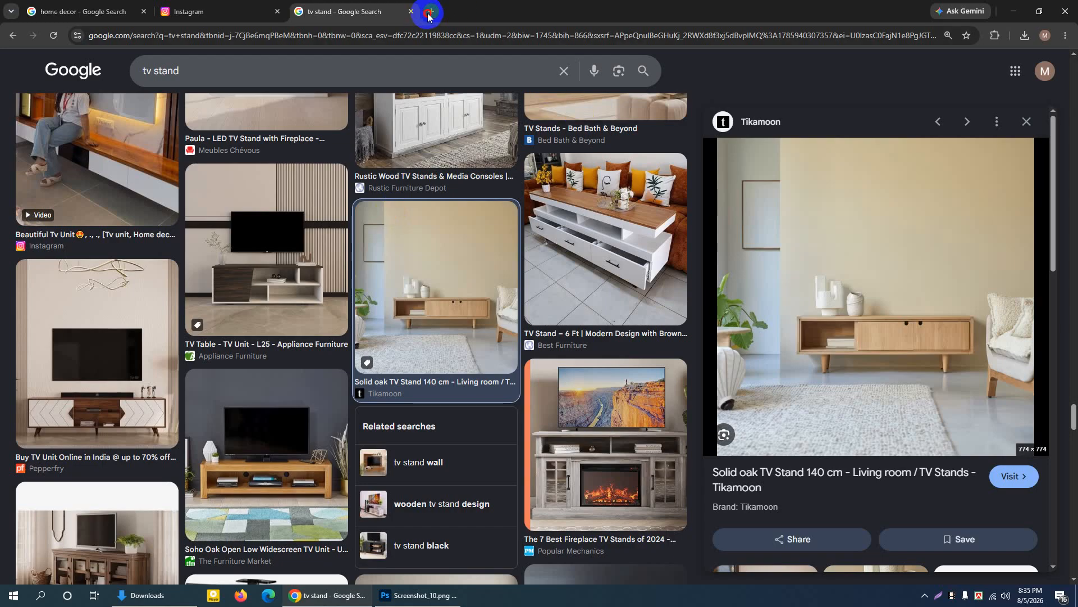
{"action": "left_click", "coordinate": [429, 15]}
{"action": "left_click", "coordinate": [413, 220]}
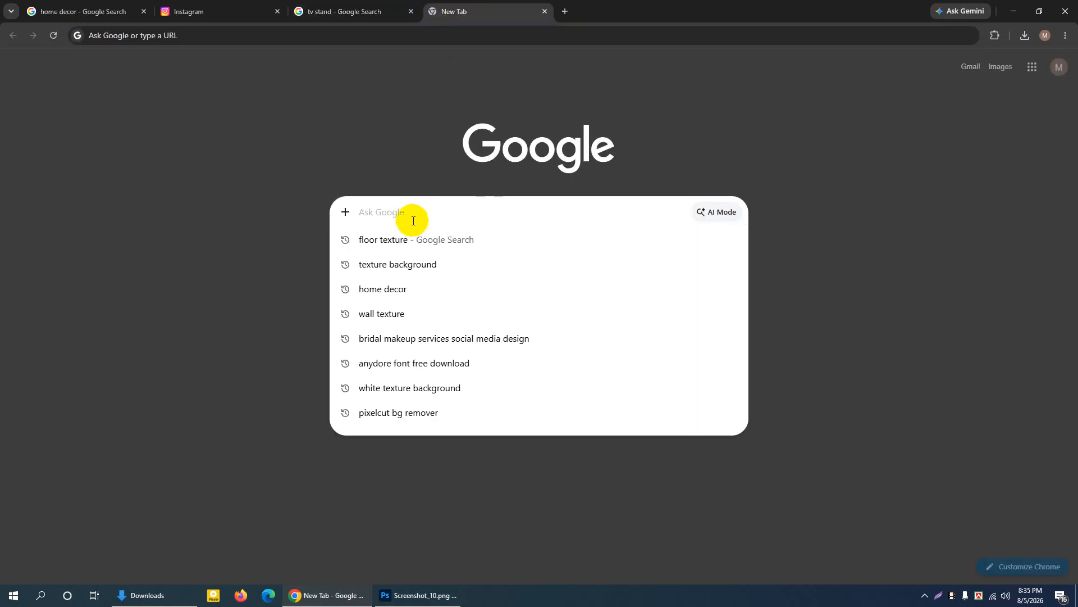
{"action": "type", "text": "cuto"}
{"action": "key", "text": "Return"}
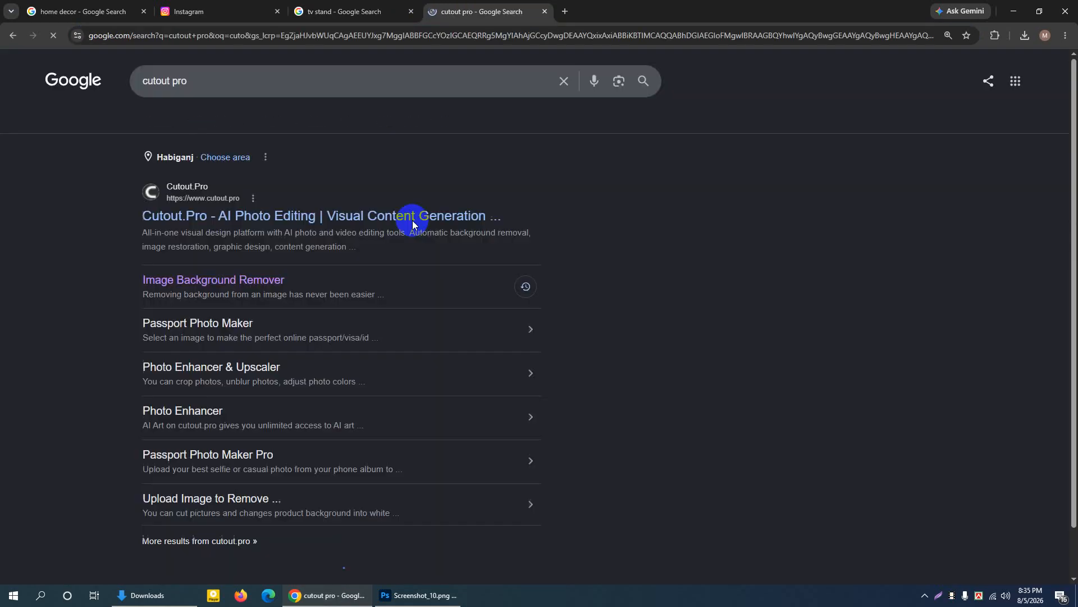
{"action": "left_click", "coordinate": [211, 281]}
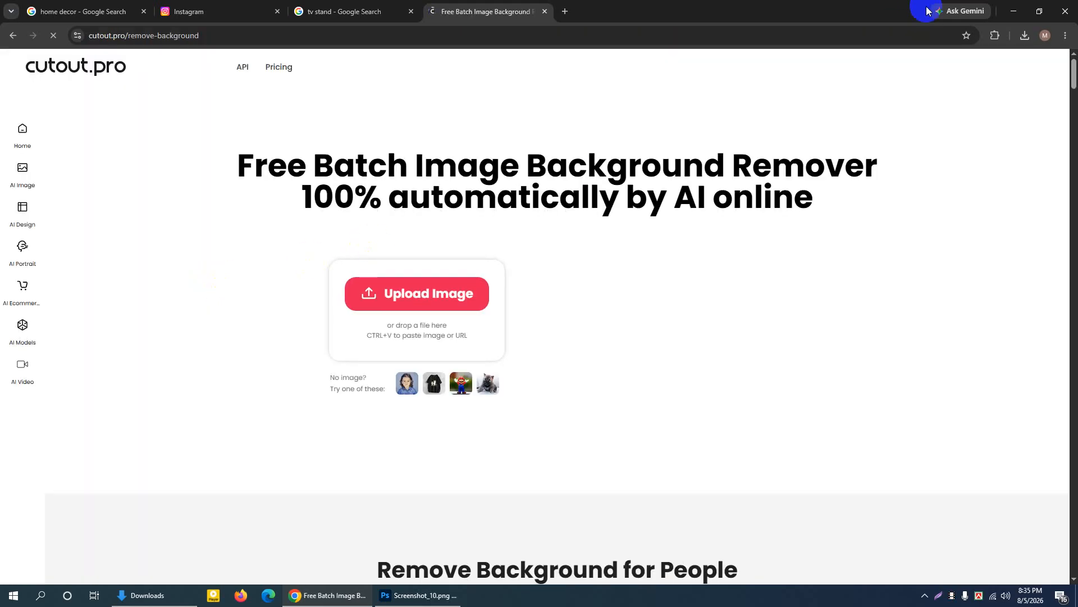
Upload Screenshot_10.png from the Desktop to the background remover and examine the TV stand cutout
{"action": "left_click", "coordinate": [419, 301]}
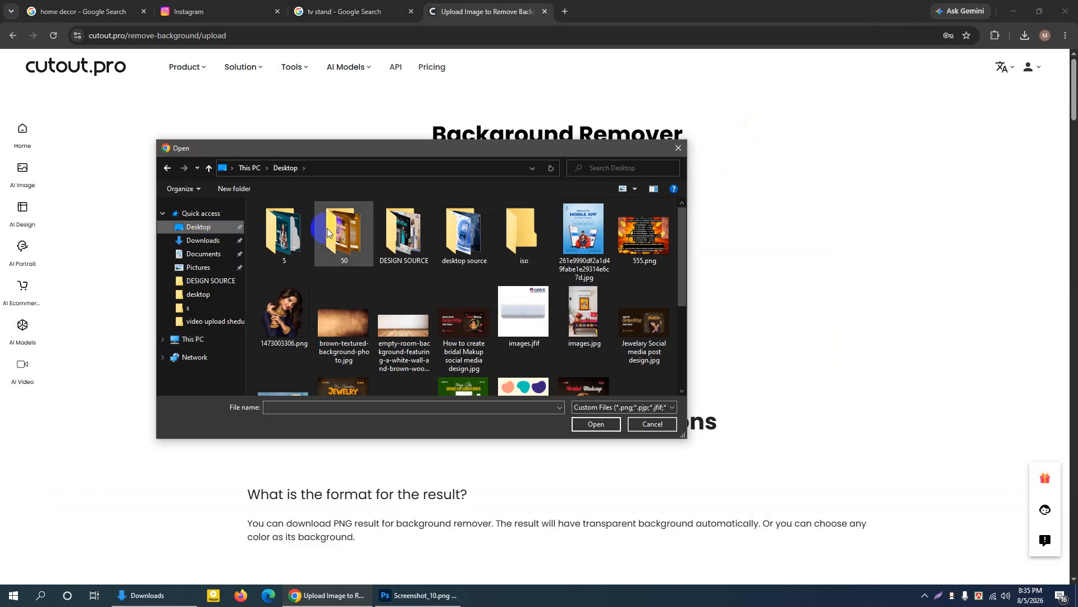
{"action": "left_click_drag", "start_coordinate": [681, 234], "coordinate": [664, 320]}
{"action": "left_click", "coordinate": [464, 351]}
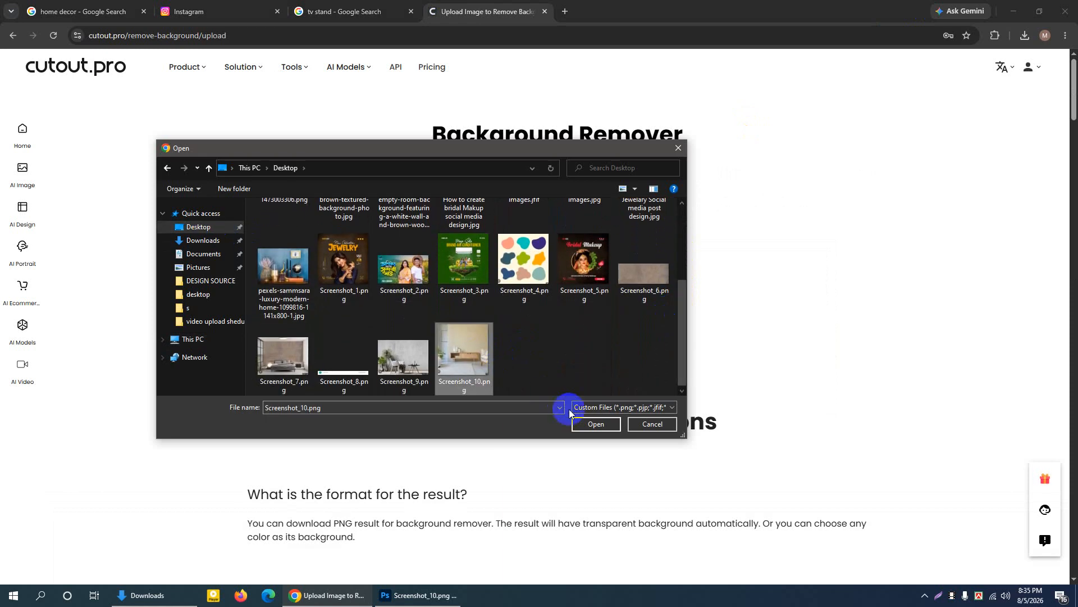
{"action": "left_click", "coordinate": [595, 425]}
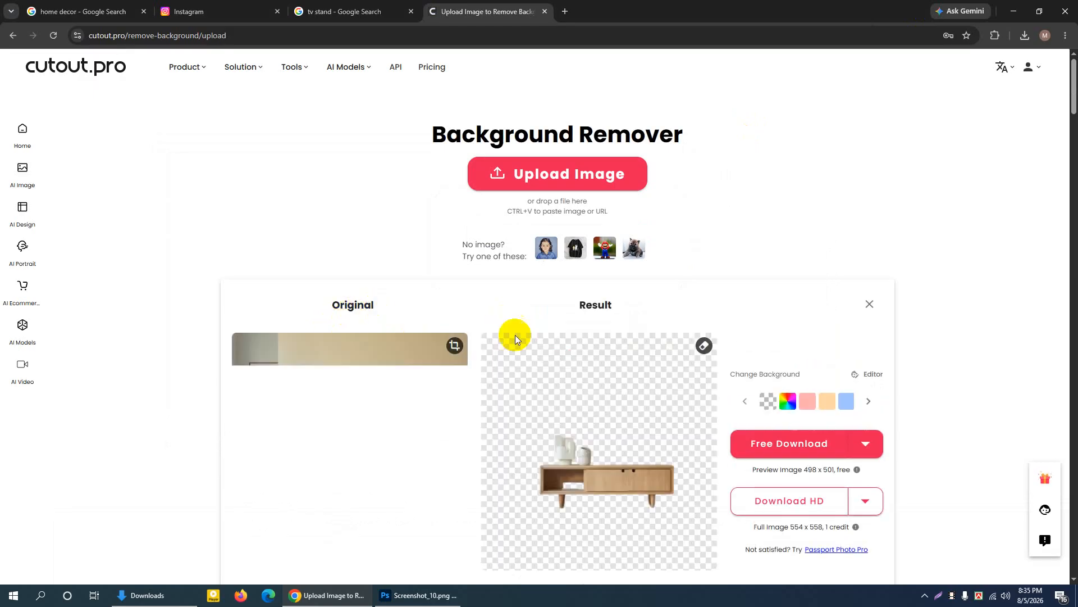
{"action": "scroll", "coordinate": [628, 464], "scroll_direction": "down", "scroll_amount": 1}
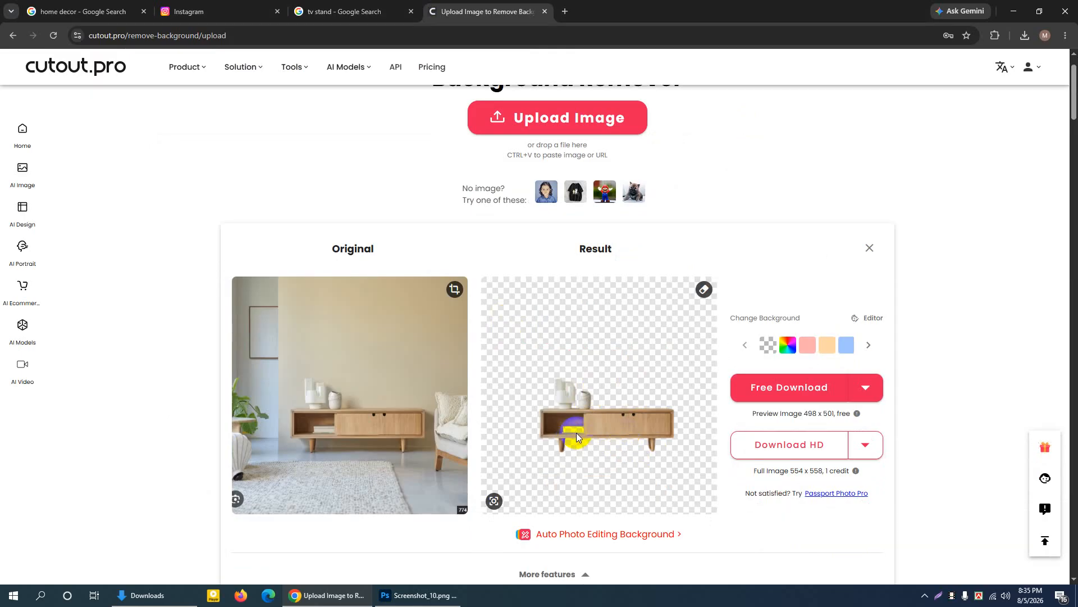
{"action": "scroll", "coordinate": [576, 432], "scroll_direction": "down", "scroll_amount": 1}
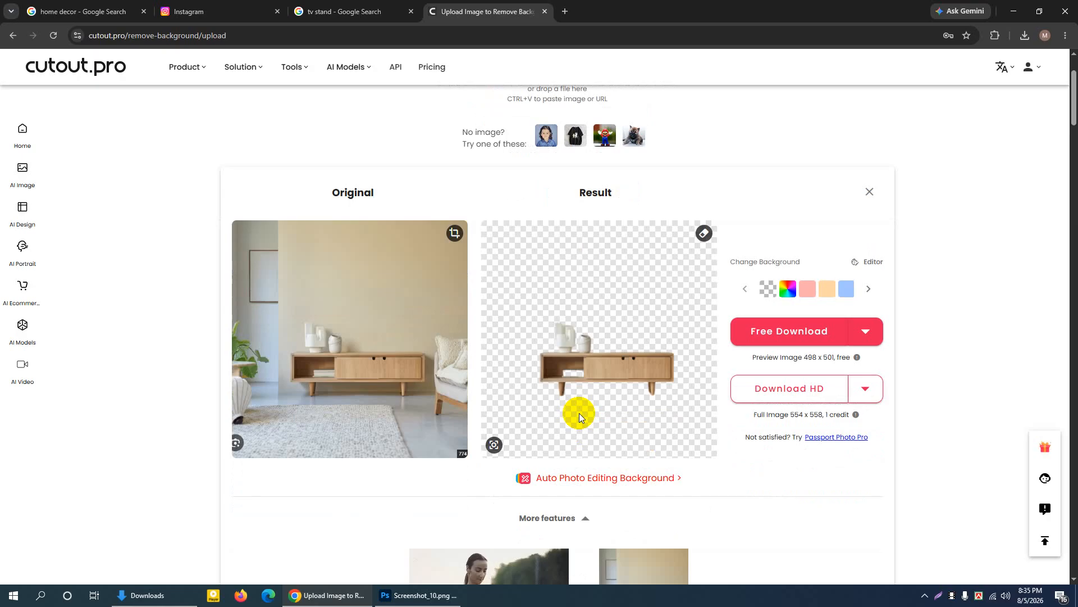
{"action": "scroll", "coordinate": [578, 401], "scroll_direction": "up", "scroll_amount": 2}
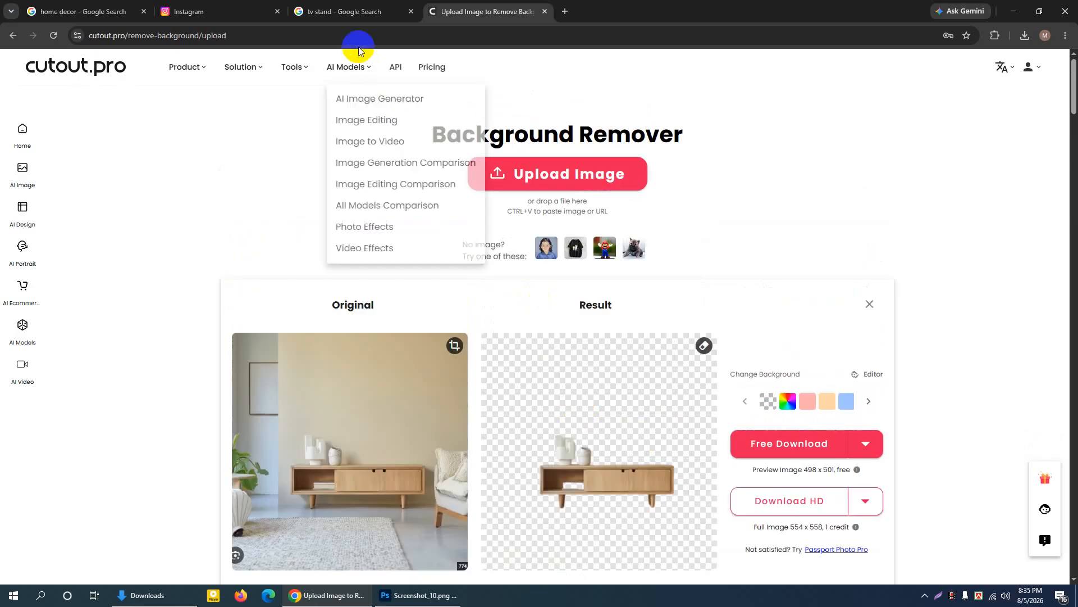
Switch back to Photoshop and set the Pen tool to Path mode for tracing the TV stand in Screenshot_10.png
{"action": "left_click", "coordinate": [430, 597]}
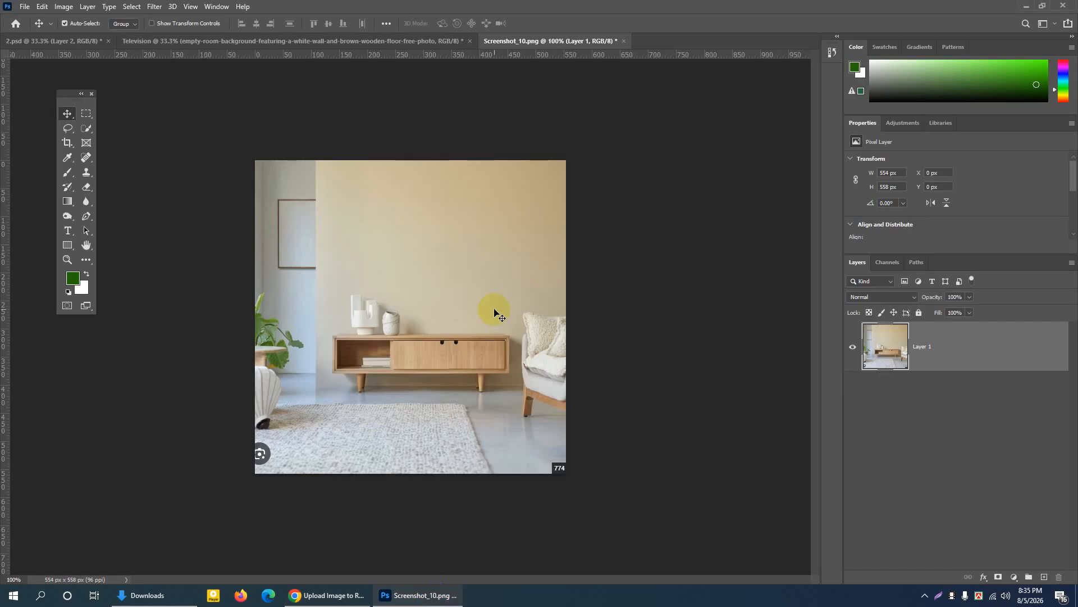
{"action": "key", "text": "ctrl+plus"}
{"action": "scroll", "coordinate": [491, 308], "scroll_direction": "down", "scroll_amount": 3}
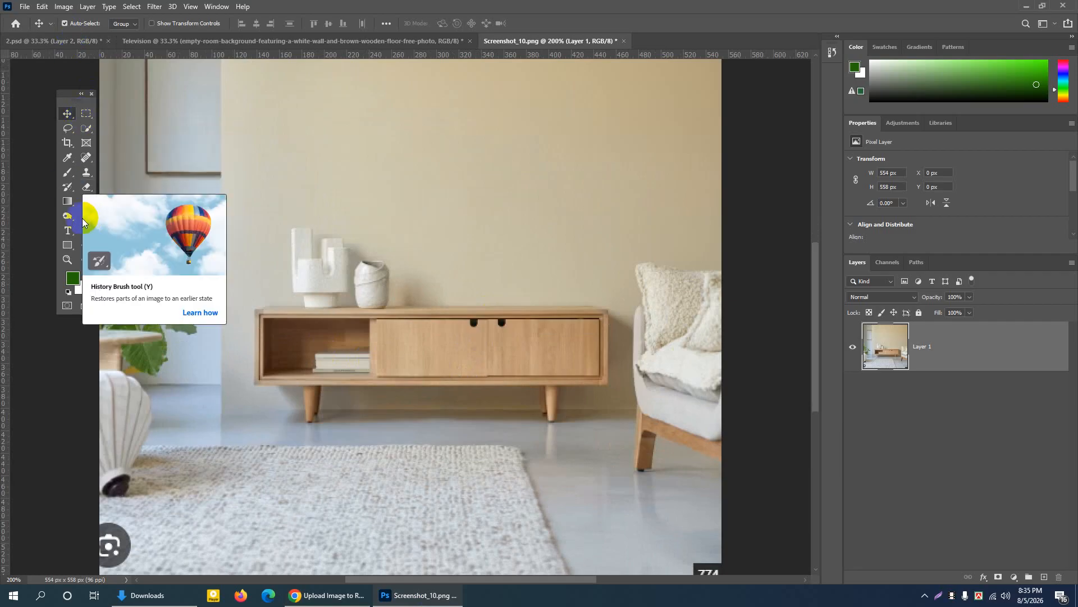
{"action": "left_click", "coordinate": [83, 218]}
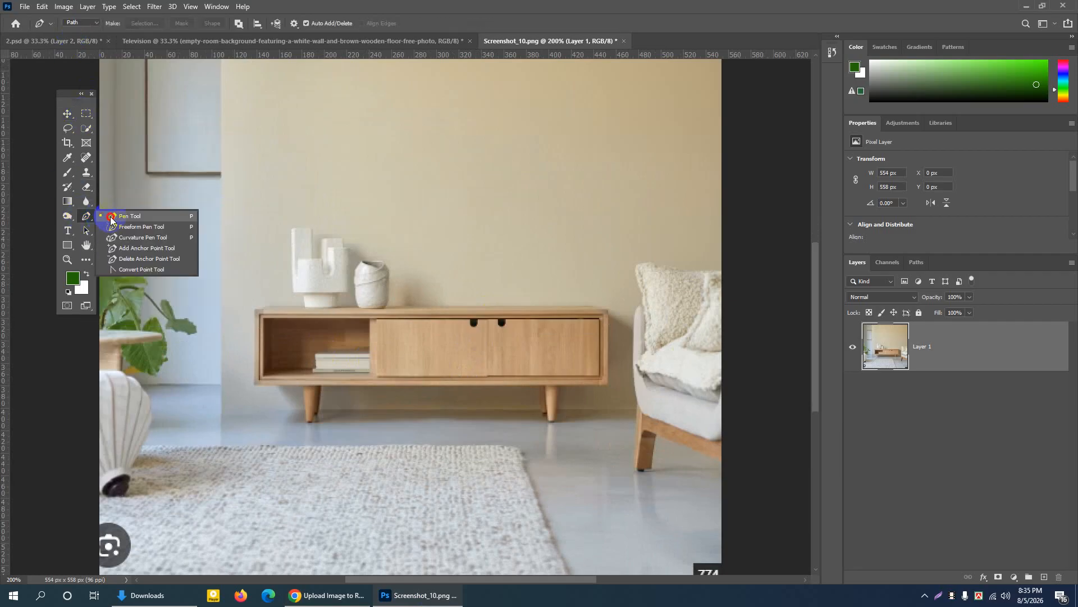
{"action": "left_click", "coordinate": [111, 214]}
{"action": "left_click", "coordinate": [78, 26]}
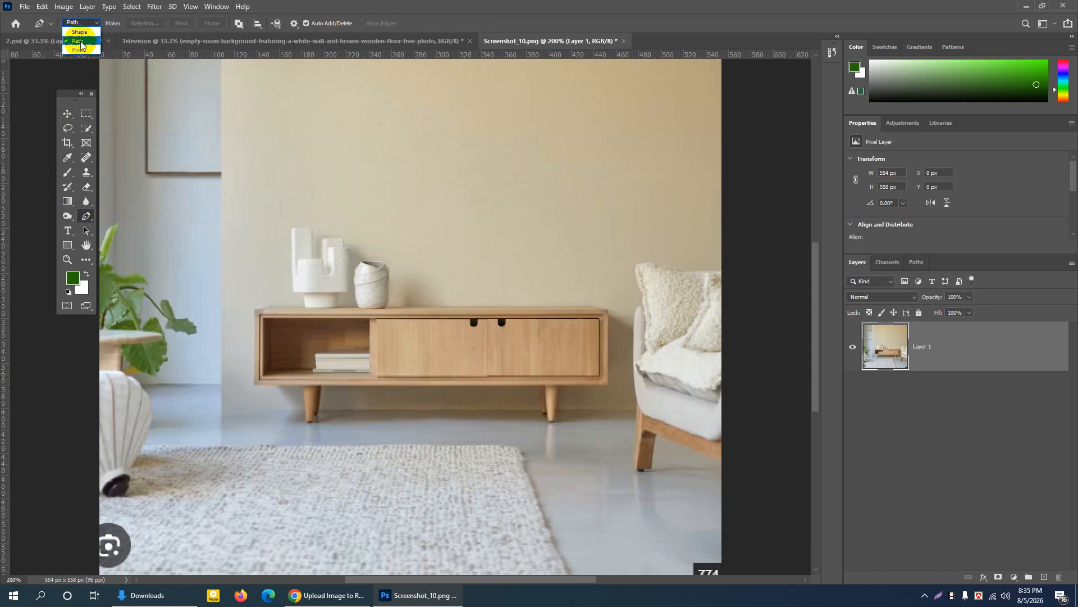
{"action": "left_click", "coordinate": [76, 42]}
{"action": "key", "text": "ctrl+plus"}
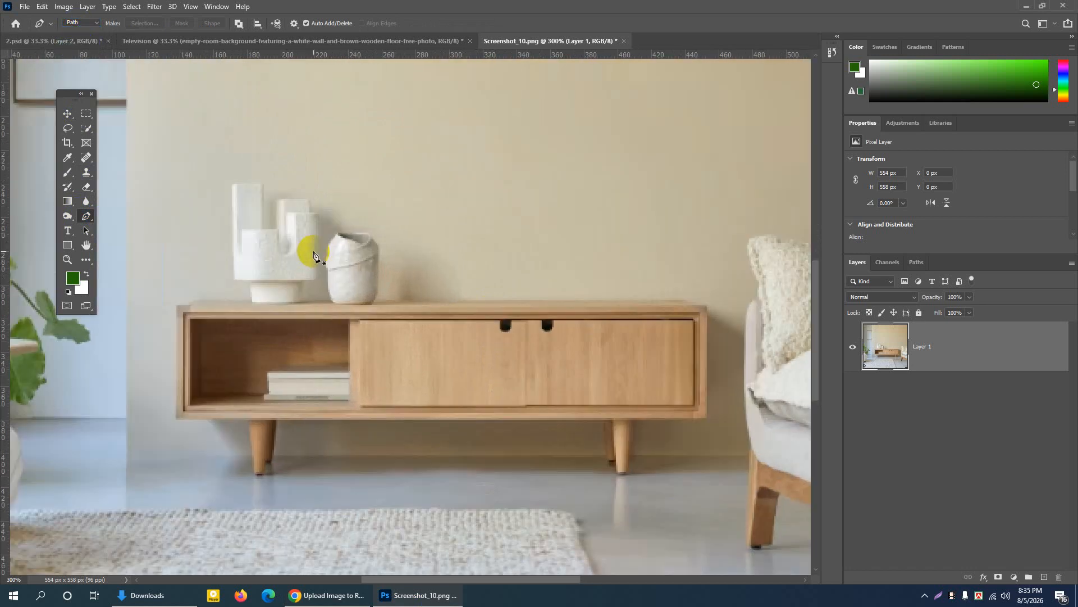
Trace a closed path around the wooden cabinet body without its legs, redoing the segment along the bottom edge
{"action": "left_click", "coordinate": [176, 416]}
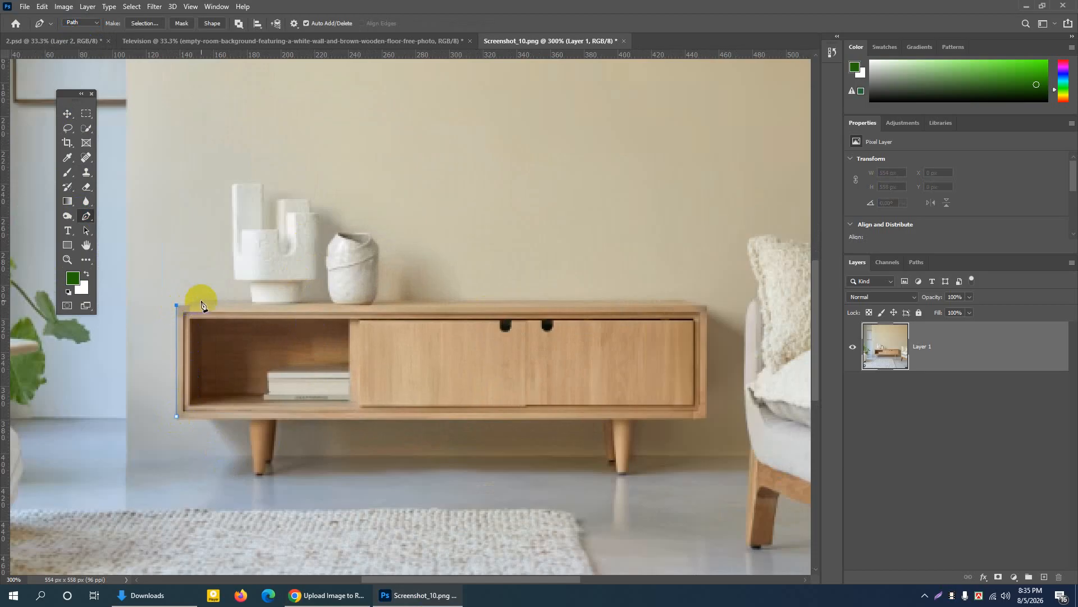
{"action": "left_click", "coordinate": [192, 302]}
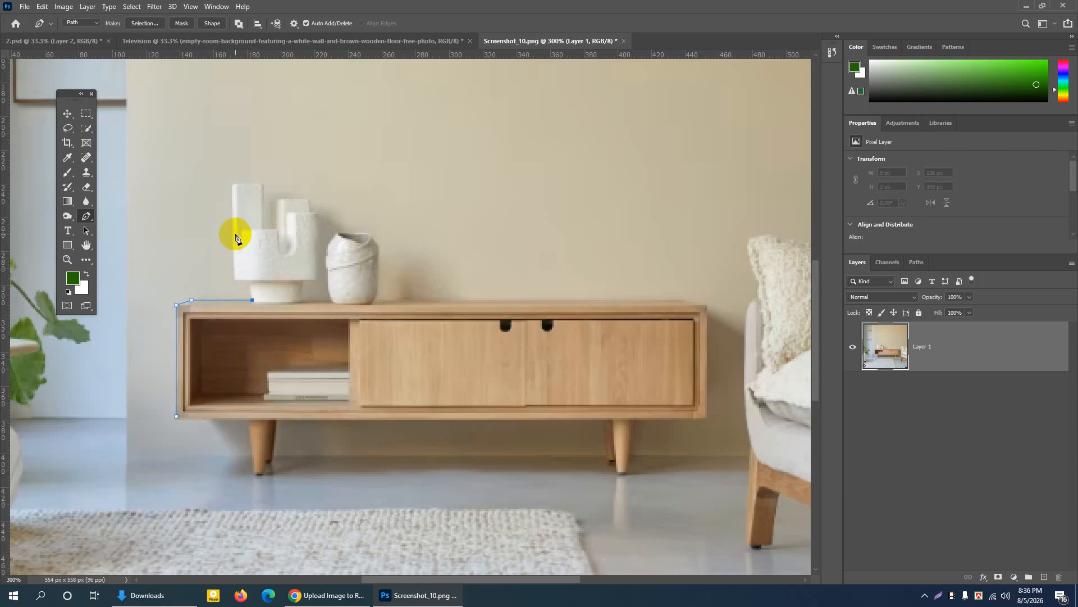
{"action": "left_click", "coordinate": [685, 301]}
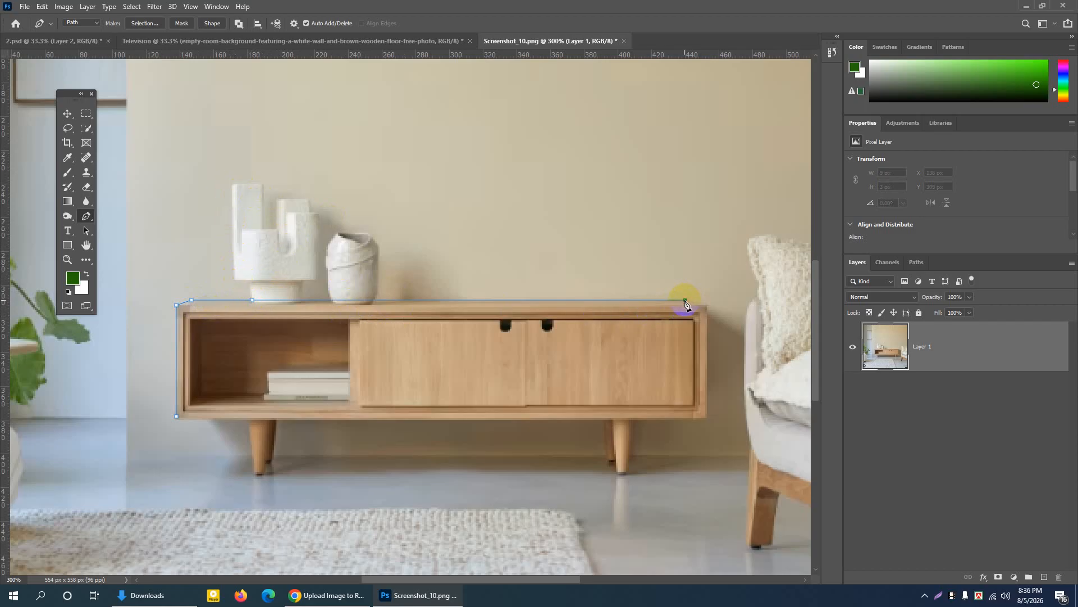
{"action": "left_click", "coordinate": [708, 311]}
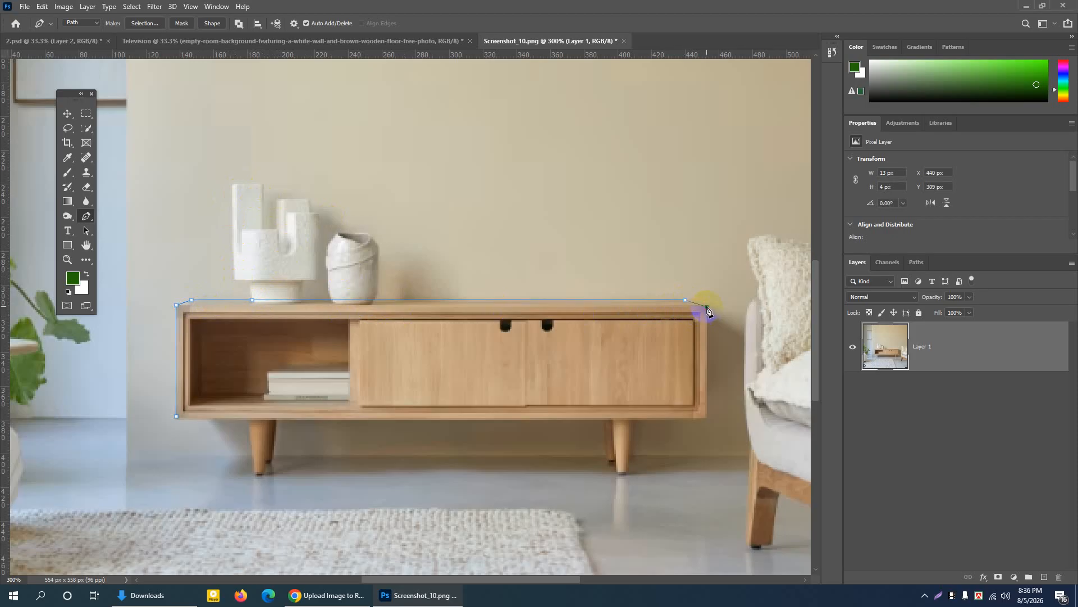
{"action": "left_click", "coordinate": [706, 419]}
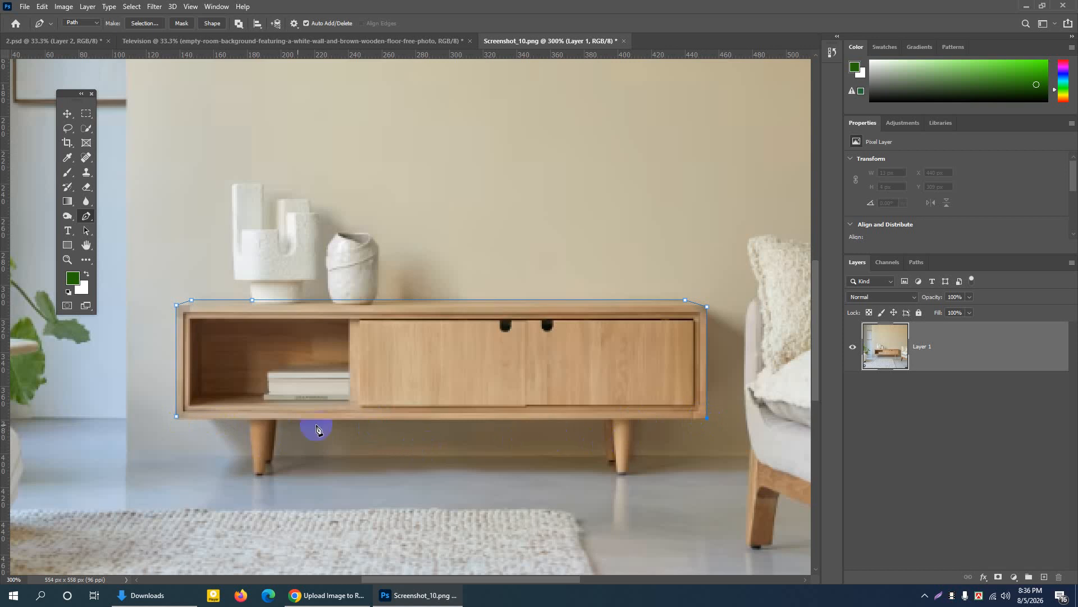
{"action": "left_click", "coordinate": [179, 420]}
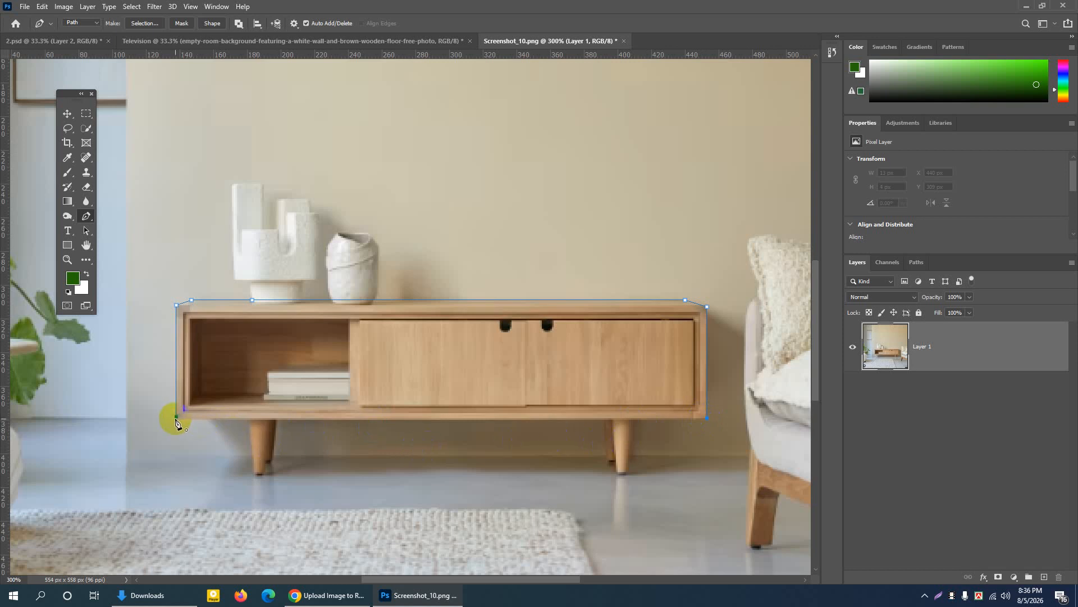
{"action": "left_click", "coordinate": [176, 421]}
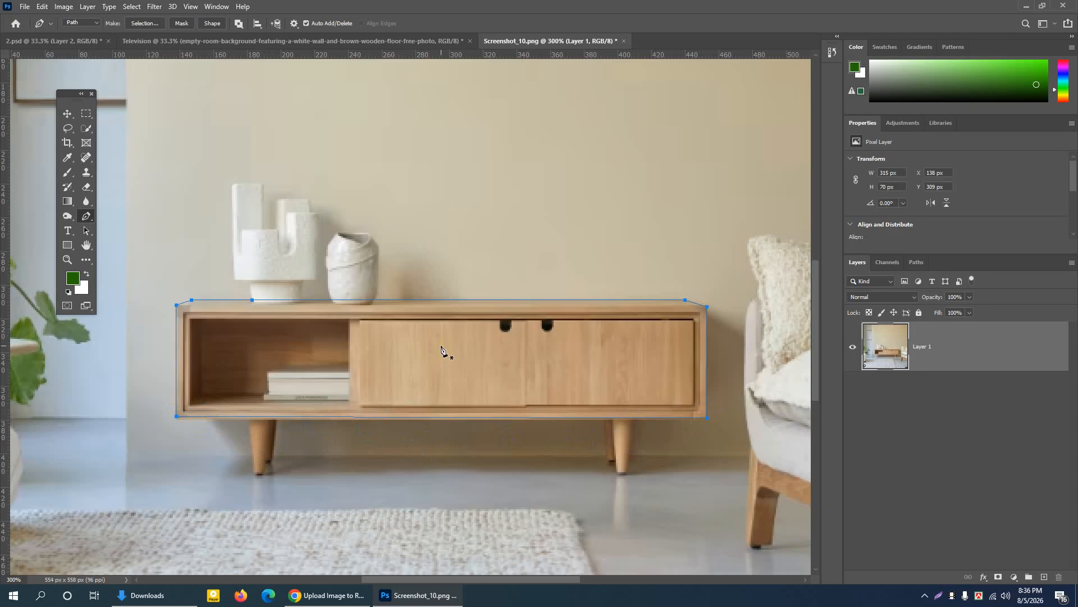
{"action": "key", "text": "ctrl+z"}
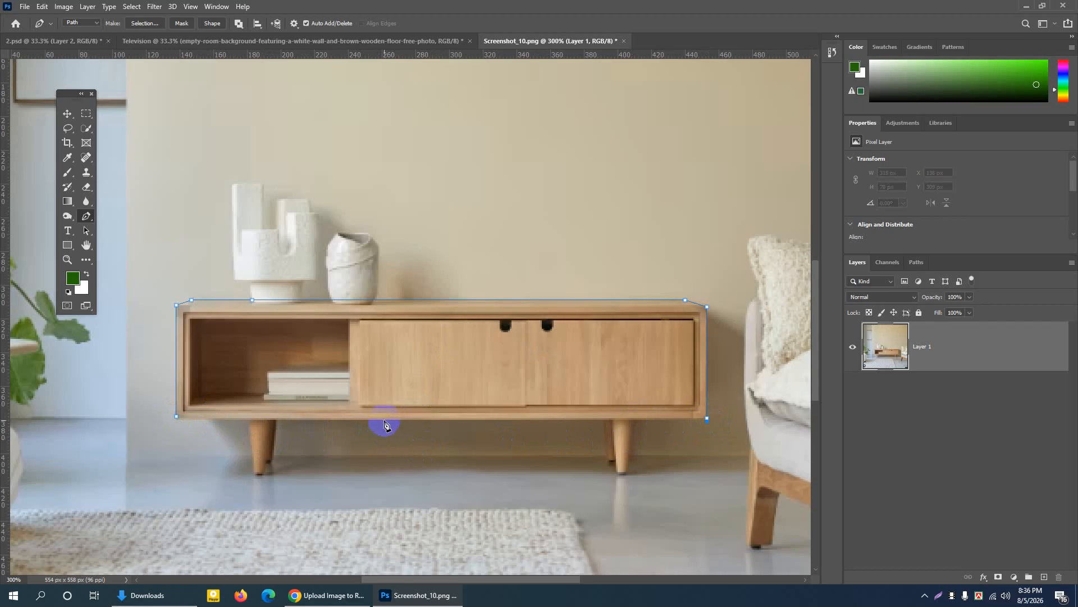
{"action": "left_click", "coordinate": [177, 420]}
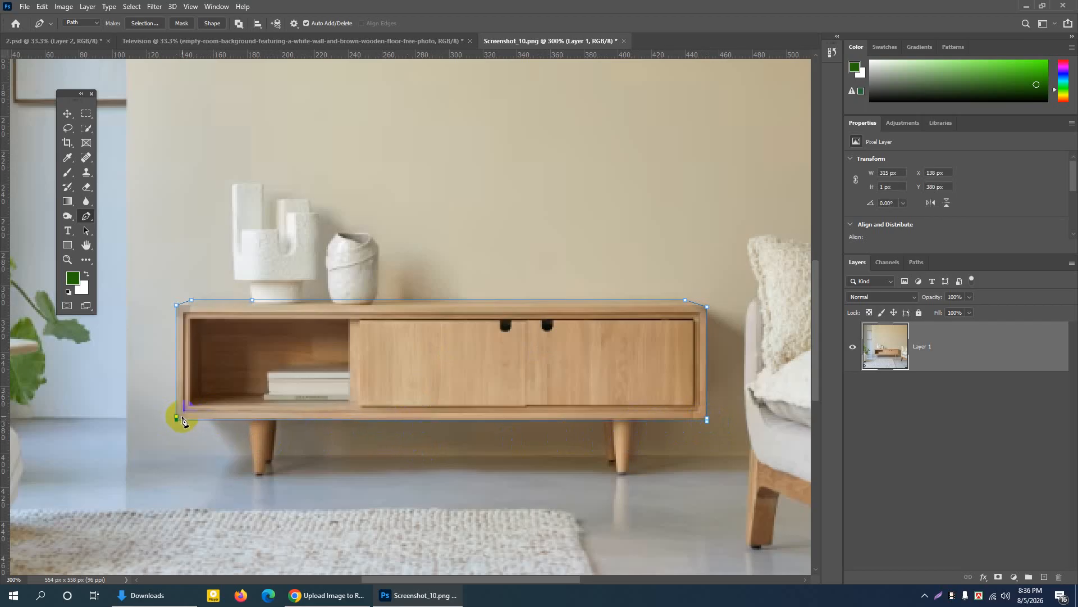
Convert the cabinet path into a new anti-aliased selection
{"action": "right_click", "coordinate": [382, 349]}
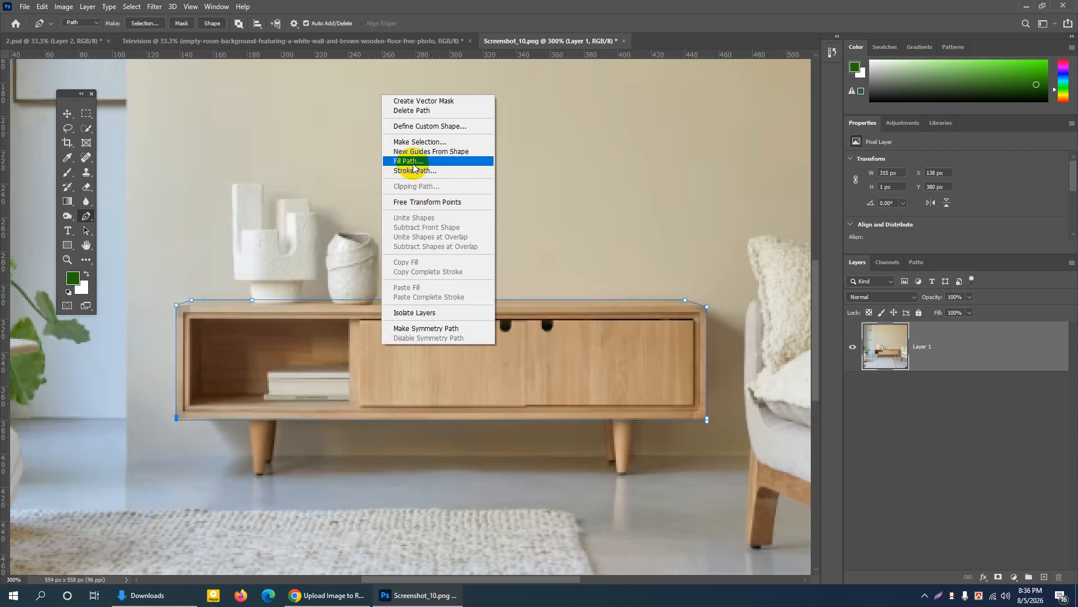
{"action": "left_click", "coordinate": [419, 142]}
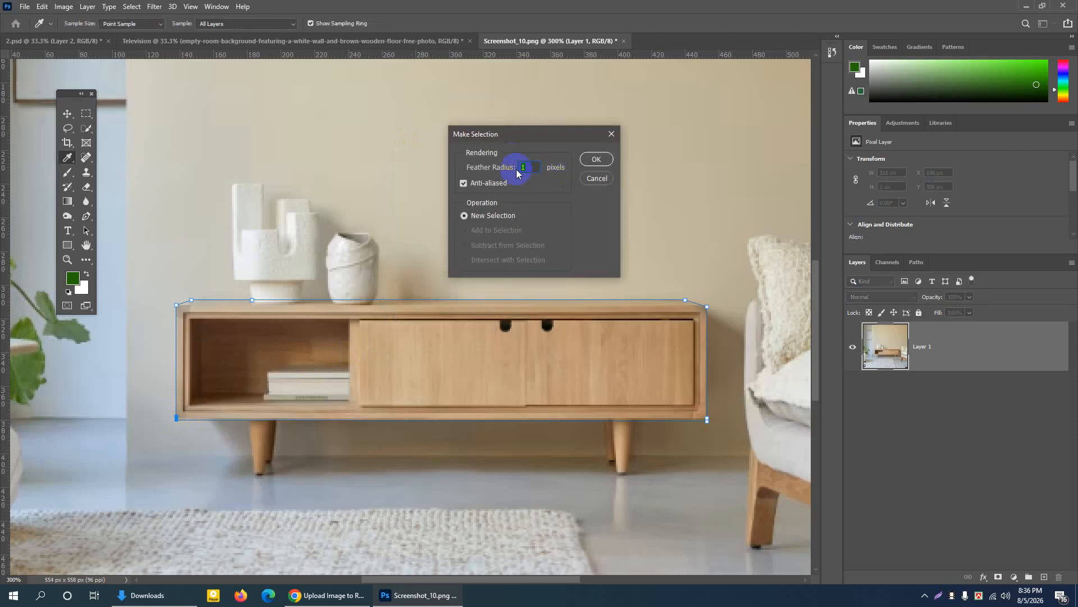
{"action": "left_click", "coordinate": [597, 159]}
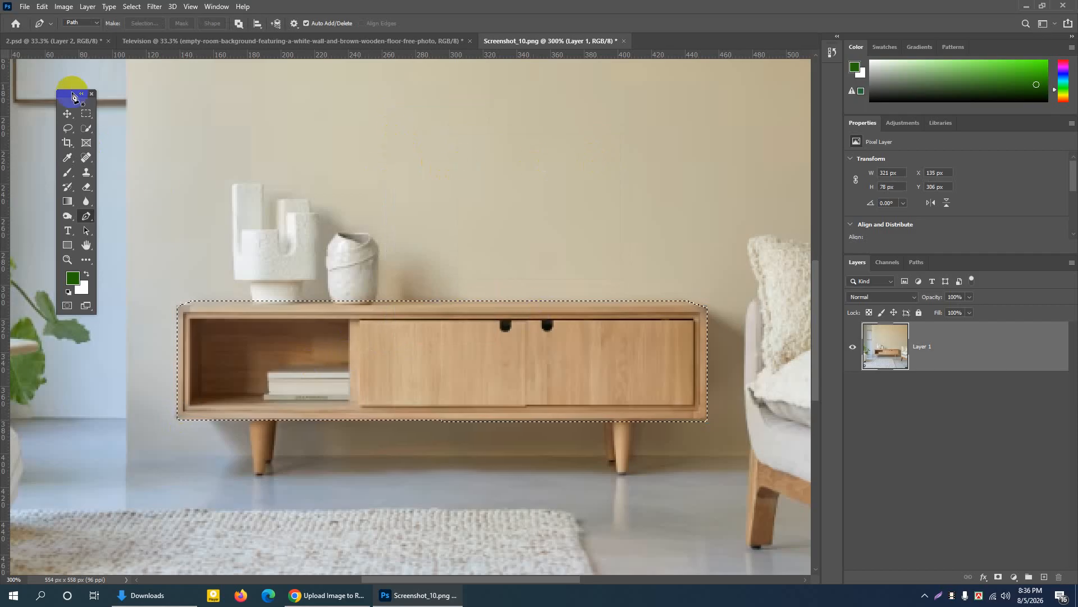
Copy the selected cabinet body and paste it into the Television document
{"action": "left_click", "coordinate": [43, 7]}
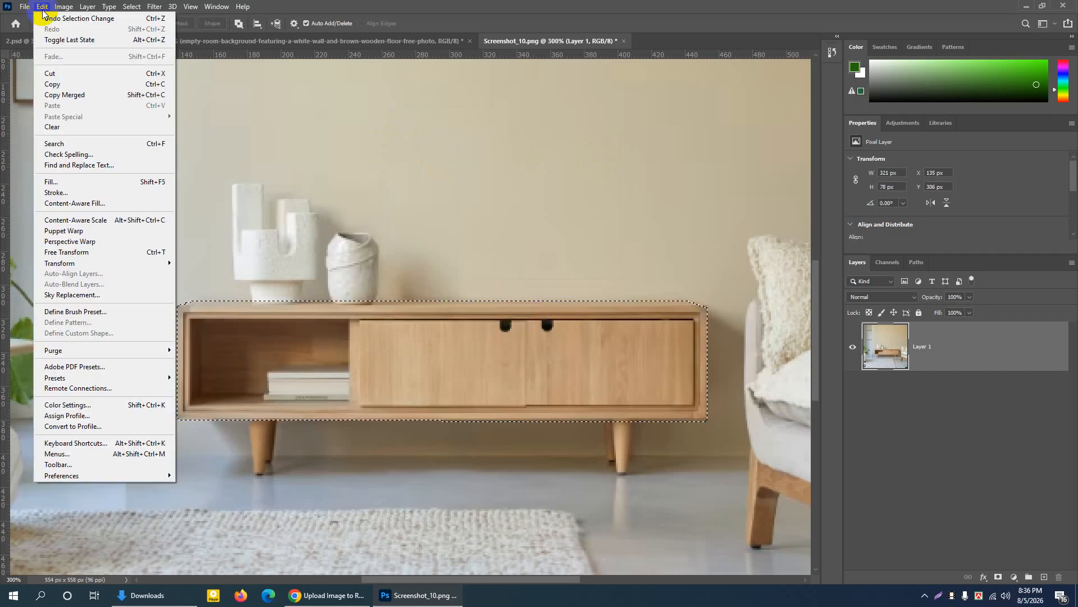
{"action": "left_click", "coordinate": [63, 84]}
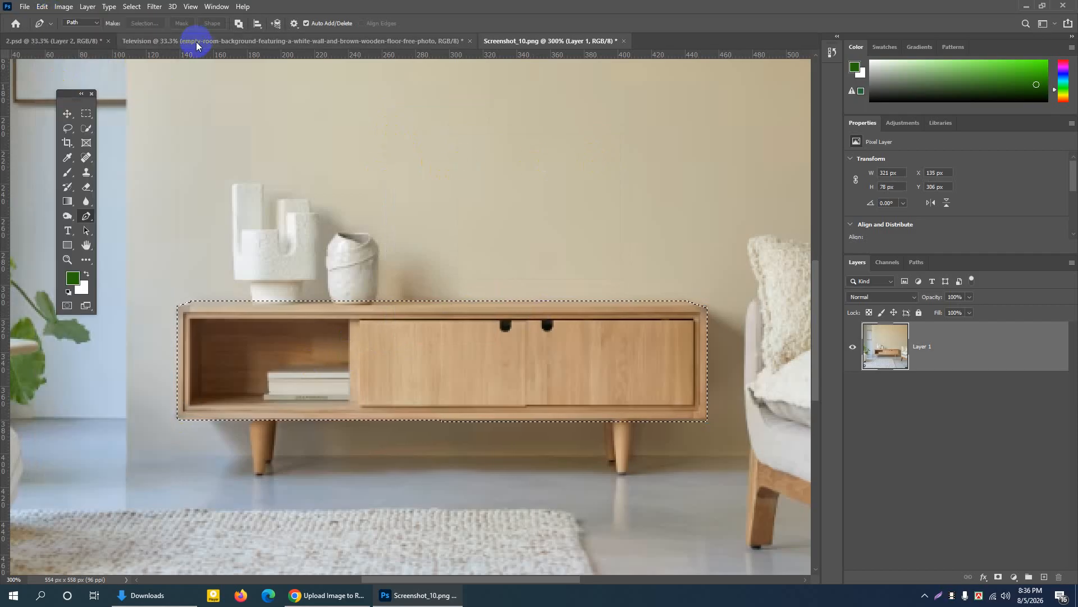
{"action": "left_click", "coordinate": [176, 46]}
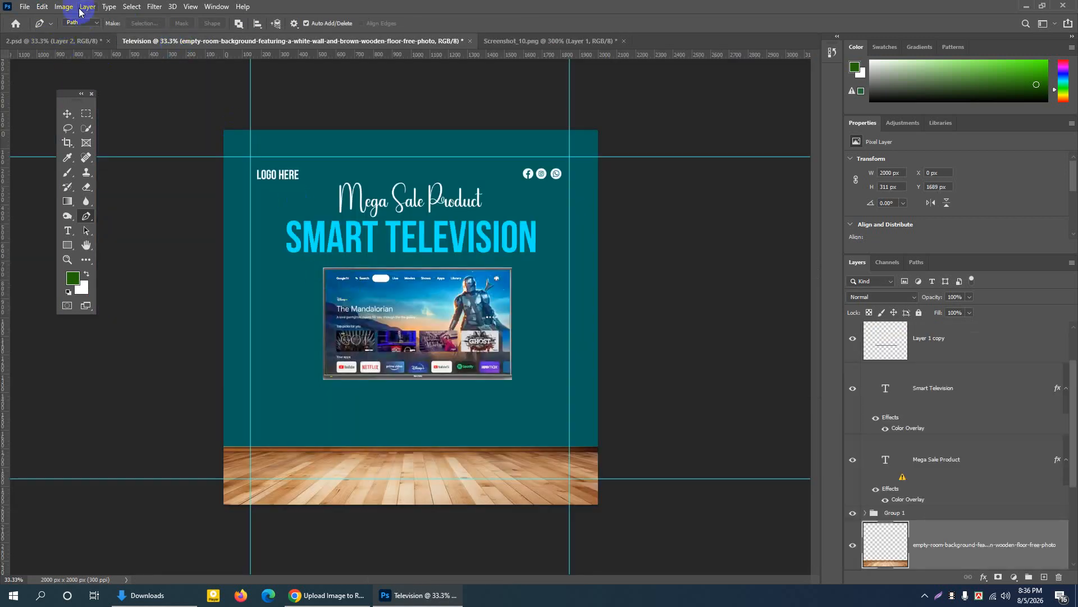
{"action": "left_click", "coordinate": [42, 7]}
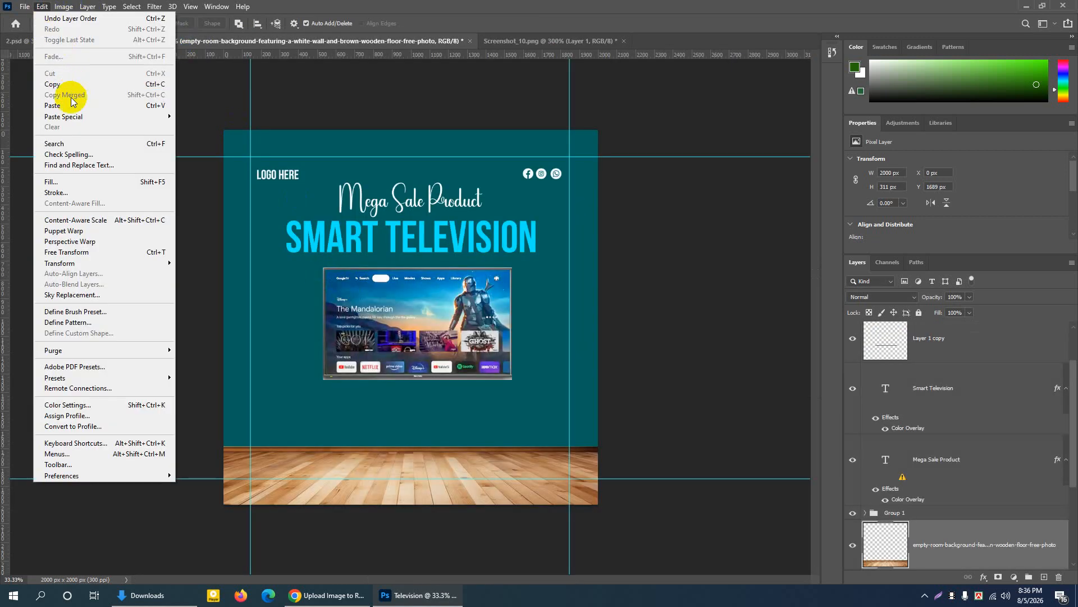
{"action": "left_click", "coordinate": [70, 109]}
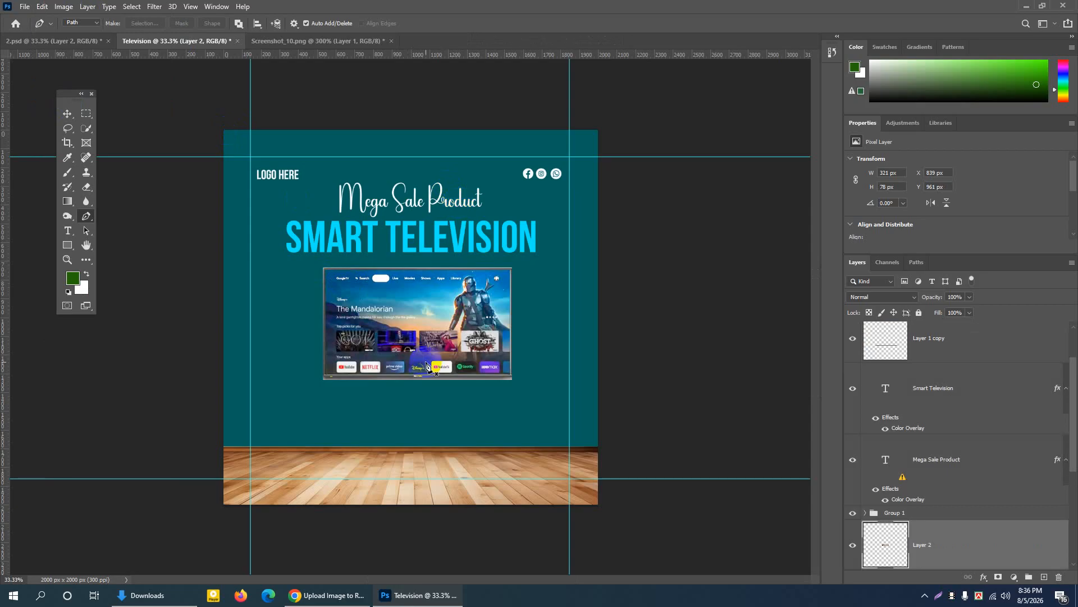
Toggle the visibility of the pasted Layer 2 to locate the cabinet on the poster
{"action": "left_click", "coordinate": [854, 545]}
{"action": "left_click", "coordinate": [854, 546]}
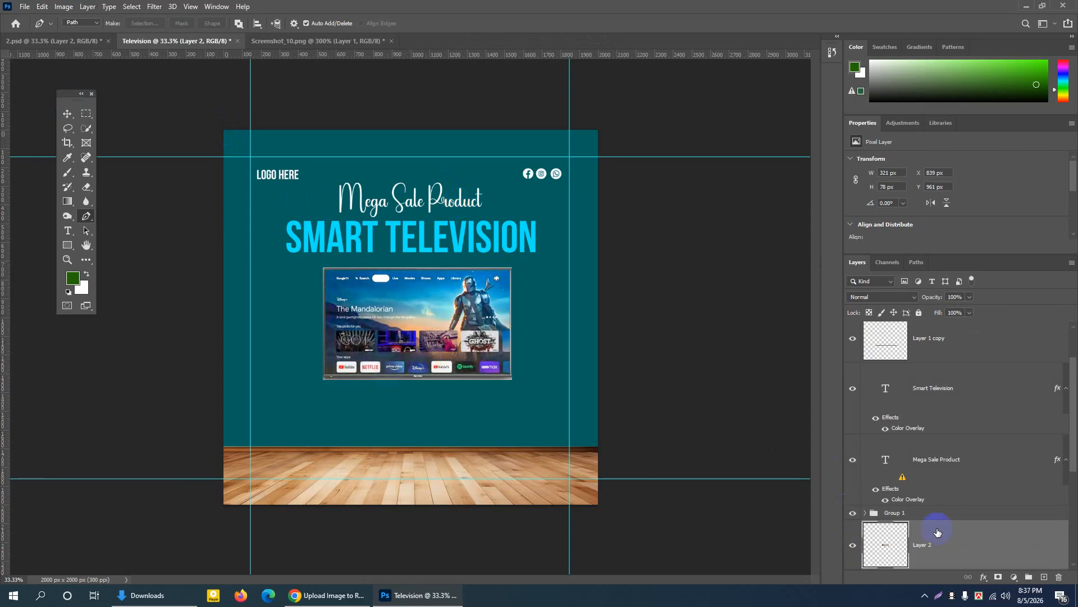
{"action": "scroll", "coordinate": [934, 553], "scroll_direction": "down", "scroll_amount": 2}
{"action": "left_click", "coordinate": [852, 446]}
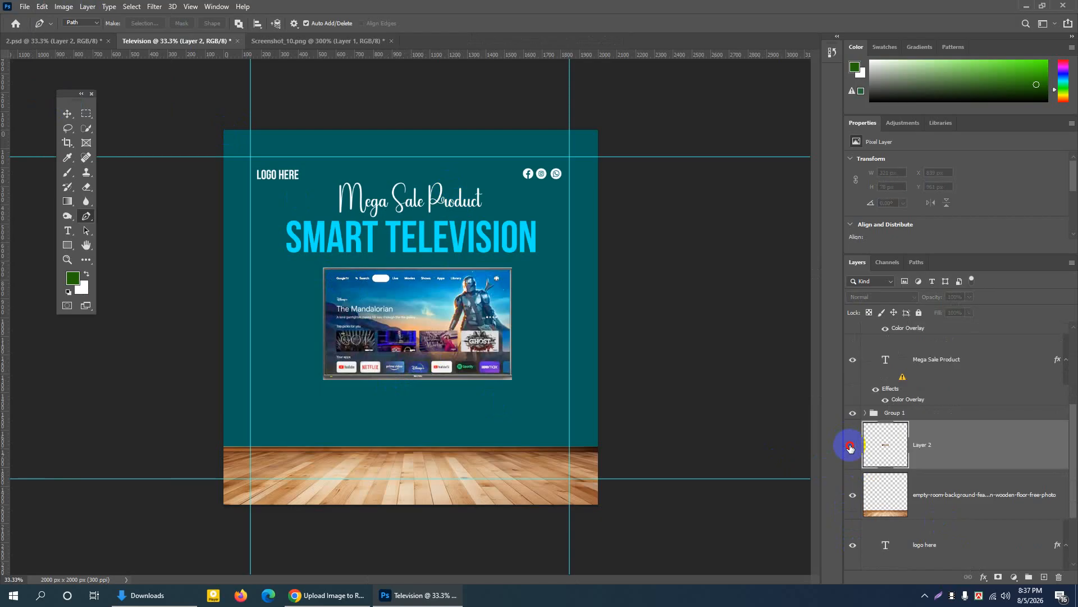
{"action": "left_click", "coordinate": [852, 446]}
{"action": "left_click", "coordinate": [852, 447]}
{"action": "left_click", "coordinate": [852, 447]}
{"action": "left_click", "coordinate": [895, 440]}
{"action": "left_click", "coordinate": [852, 448]}
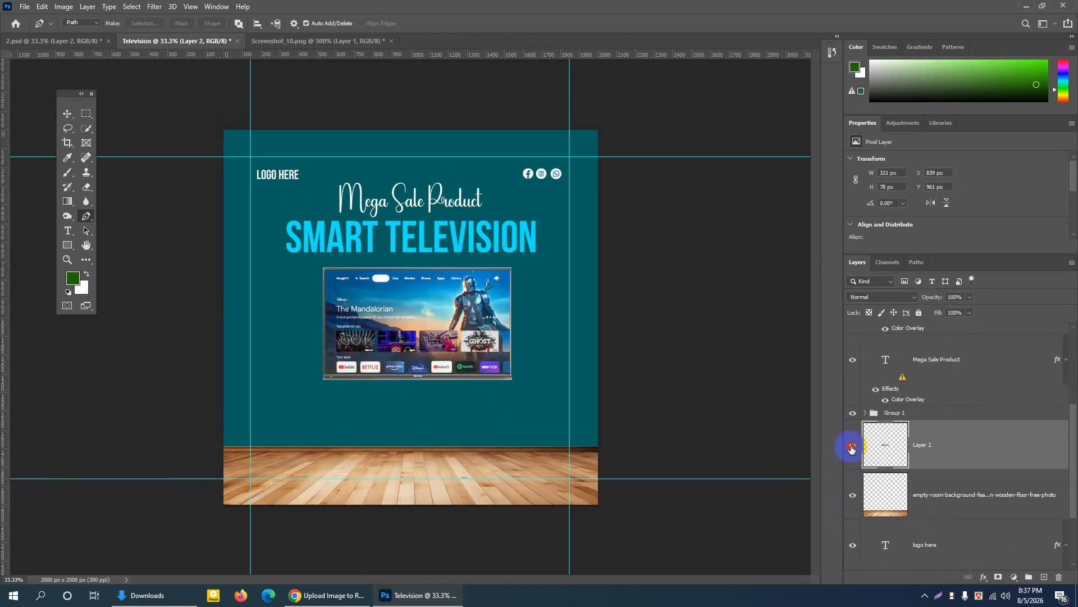
Enlarge the pasted cabinet on Layer 2 to about 857 by 208 px
{"action": "left_click", "coordinate": [851, 448]}
{"action": "left_click", "coordinate": [852, 448]}
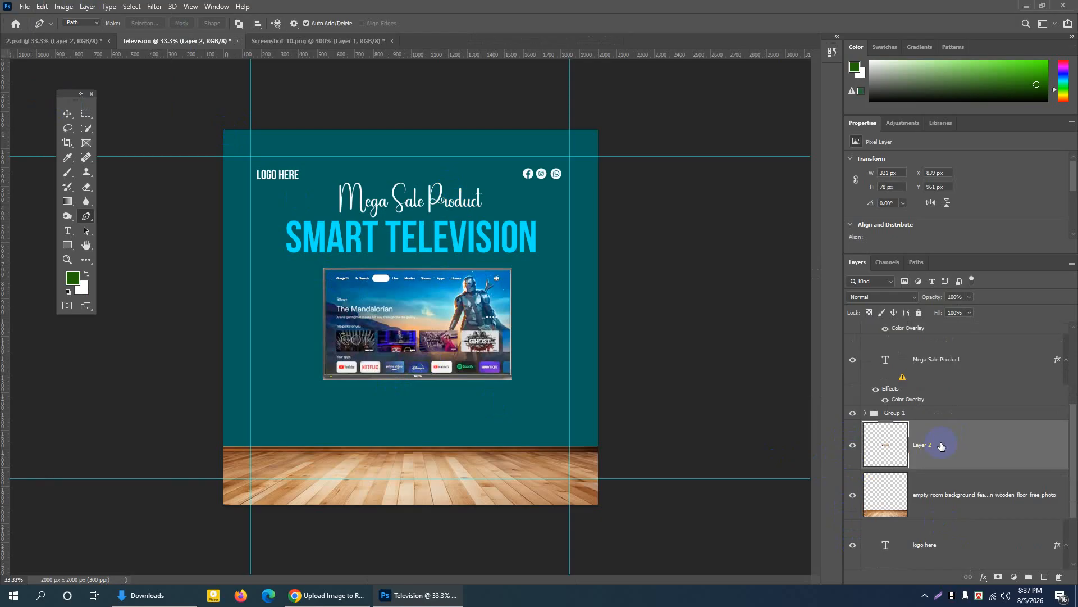
{"action": "key", "text": "ctrl+t"}
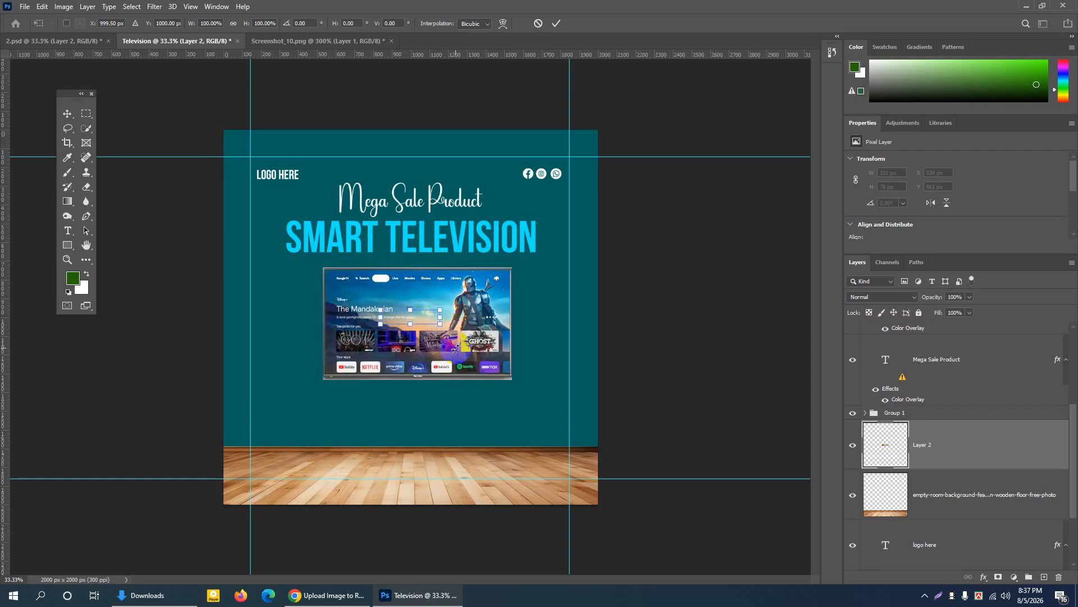
{"action": "left_click_drag", "start_coordinate": [439, 324], "coordinate": [530, 385]}
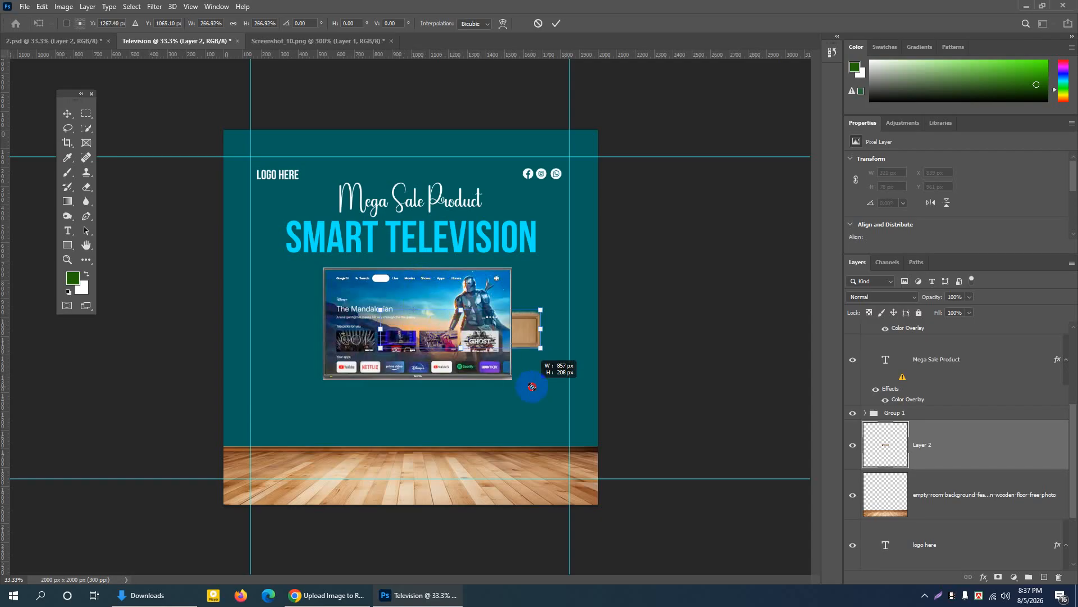
{"action": "left_click", "coordinate": [554, 25]}
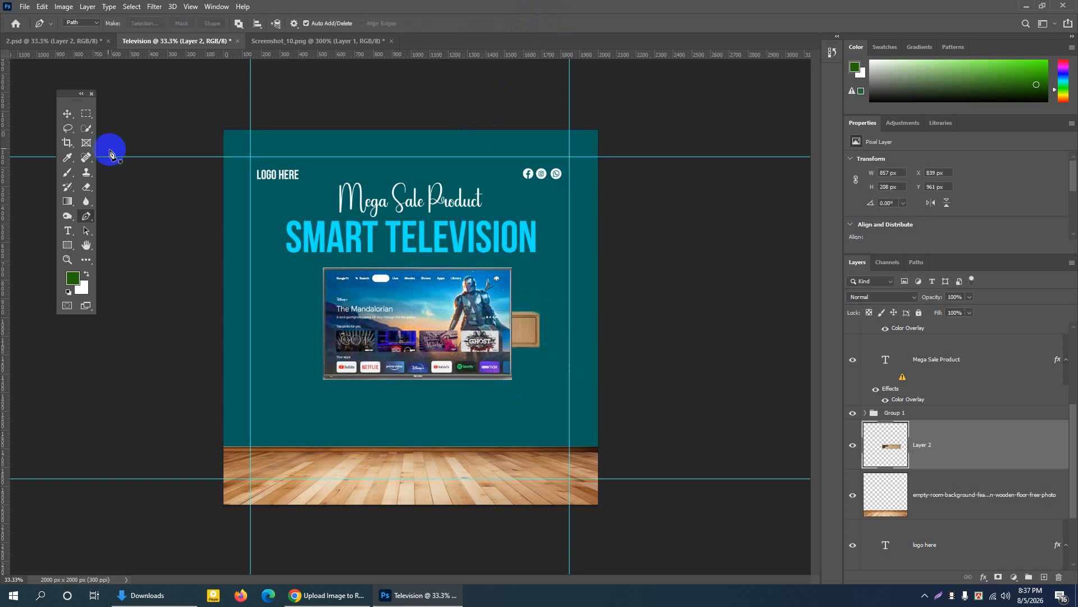
Set the Move tool to auto-select layers, place the cabinet below the television on the floor, and enlarge it to about 1189 by 289 px
{"action": "left_click", "coordinate": [68, 115]}
{"action": "left_click", "coordinate": [123, 25]}
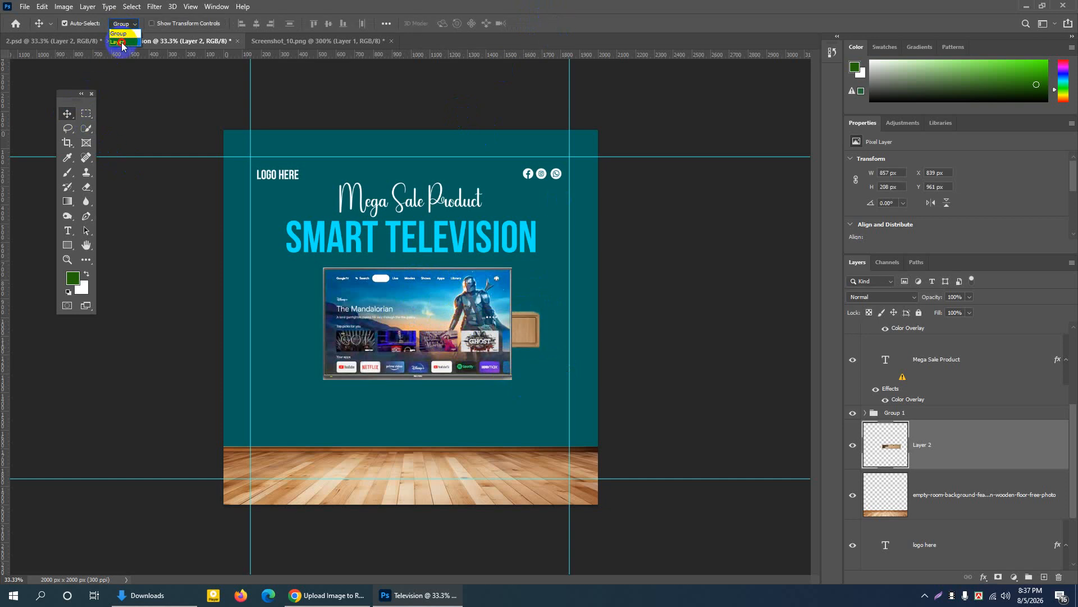
{"action": "left_click", "coordinate": [122, 44]}
{"action": "left_click_drag", "start_coordinate": [521, 329], "coordinate": [543, 395]}
{"action": "key", "text": "ctrl+t"}
{"action": "left_click_drag", "start_coordinate": [495, 440], "coordinate": [479, 441]}
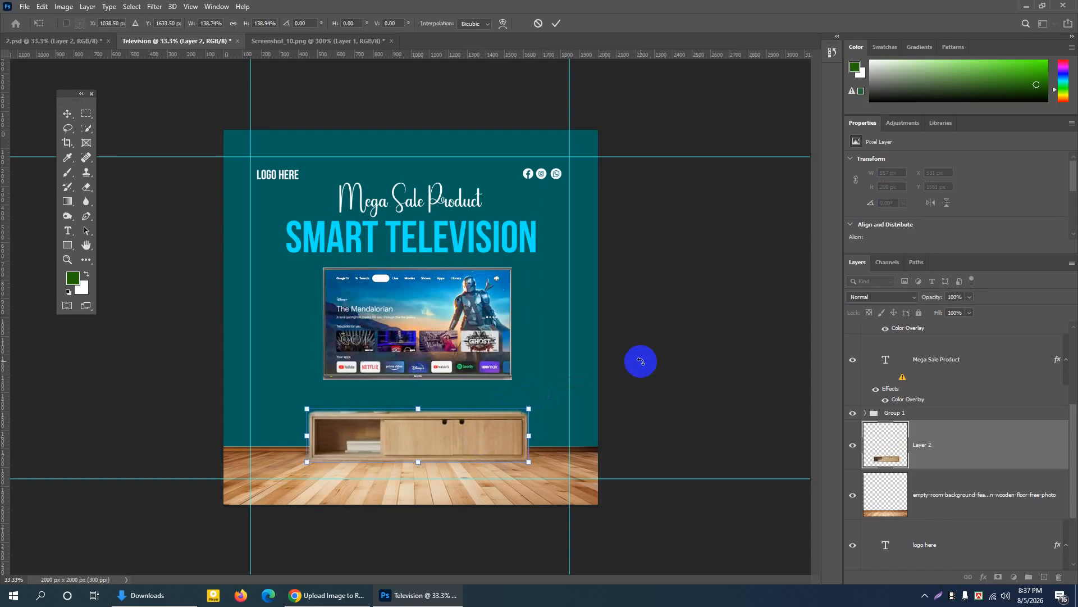
Nudge the cabinet down and slightly right to X 453 px, Y 1510 px and apply the transformation
{"action": "key", "text": "Down"}
{"action": "key", "text": "Down"}
{"action": "key", "text": "Down"}
{"action": "key", "text": "Down"}
{"action": "key", "text": "Down"}
{"action": "key", "text": "Down"}
{"action": "key", "text": "Down"}
{"action": "key", "text": "Down"}
{"action": "key", "text": "Down"}
{"action": "key", "text": "Down"}
{"action": "key", "text": "Down"}
{"action": "key", "text": "Down"}
{"action": "key", "text": "Down"}
{"action": "key", "text": "Down"}
{"action": "key", "text": "Down"}
{"action": "key", "text": "Right"}
{"action": "key", "text": "Right"}
{"action": "key", "text": "Right"}
{"action": "key", "text": "Right"}
{"action": "key", "text": "Right"}
{"action": "key", "text": "Right"}
{"action": "key", "text": "Right"}
{"action": "key", "text": "Right"}
{"action": "key", "text": "Right"}
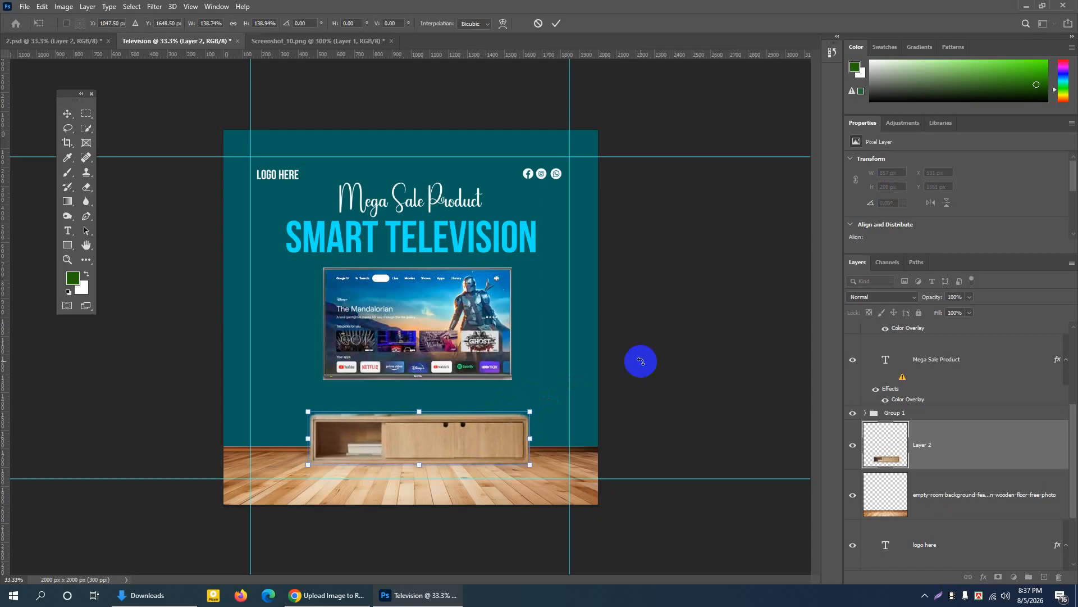
{"action": "key", "text": "Down"}
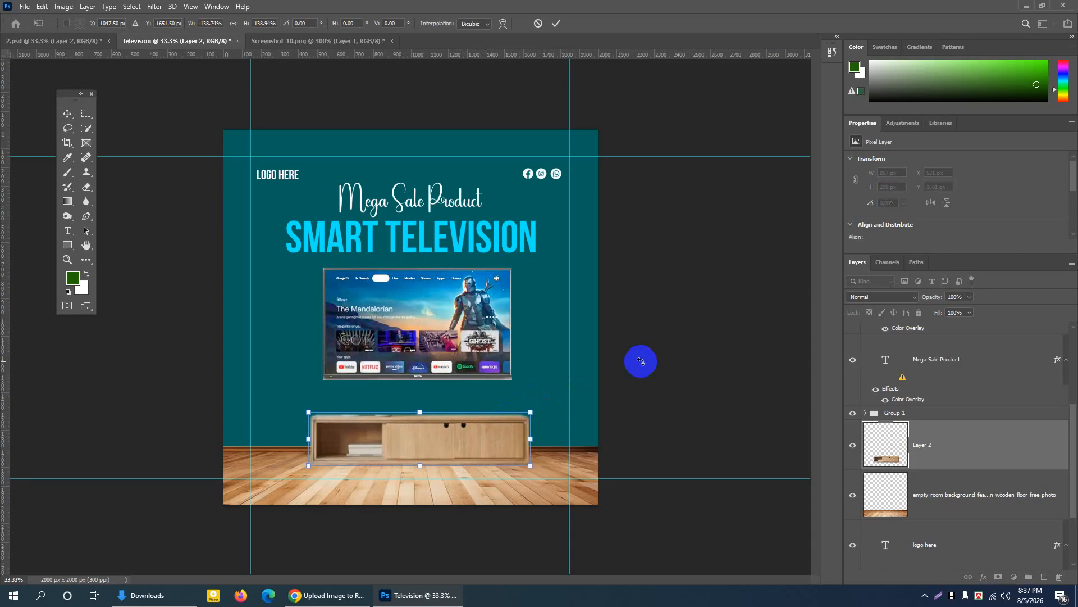
{"action": "key", "text": "Down"}
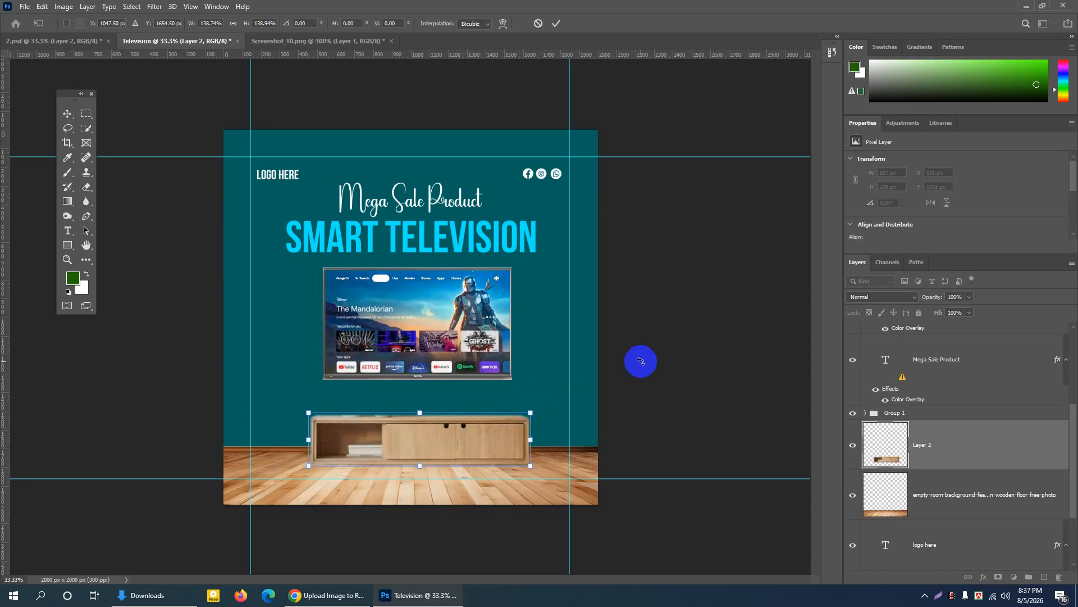
{"action": "left_click", "coordinate": [550, 25]}
{"action": "key", "text": "ctrl+plus"}
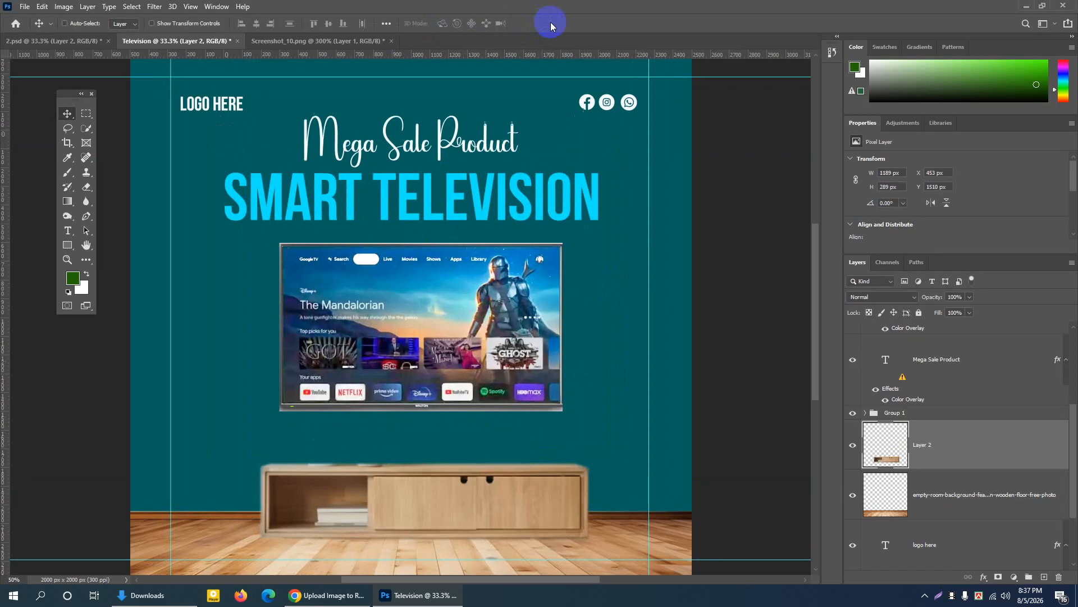
{"action": "scroll", "coordinate": [578, 204], "scroll_direction": "down", "scroll_amount": 2}
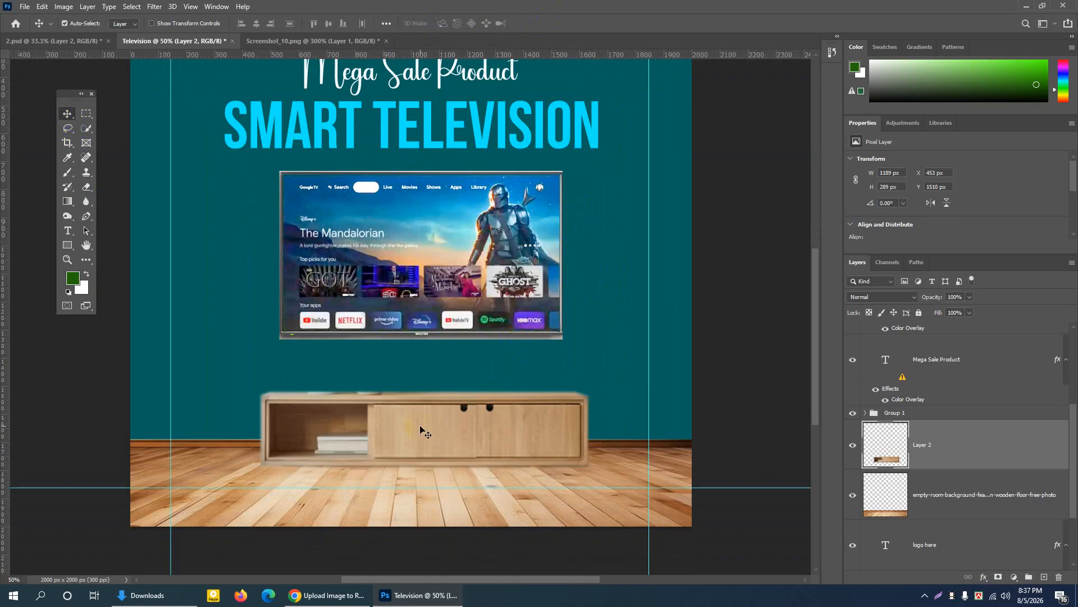
Duplicate the white sofa's layer, Layer 15, from 2.psd into the Television document
{"action": "left_click", "coordinate": [85, 41]}
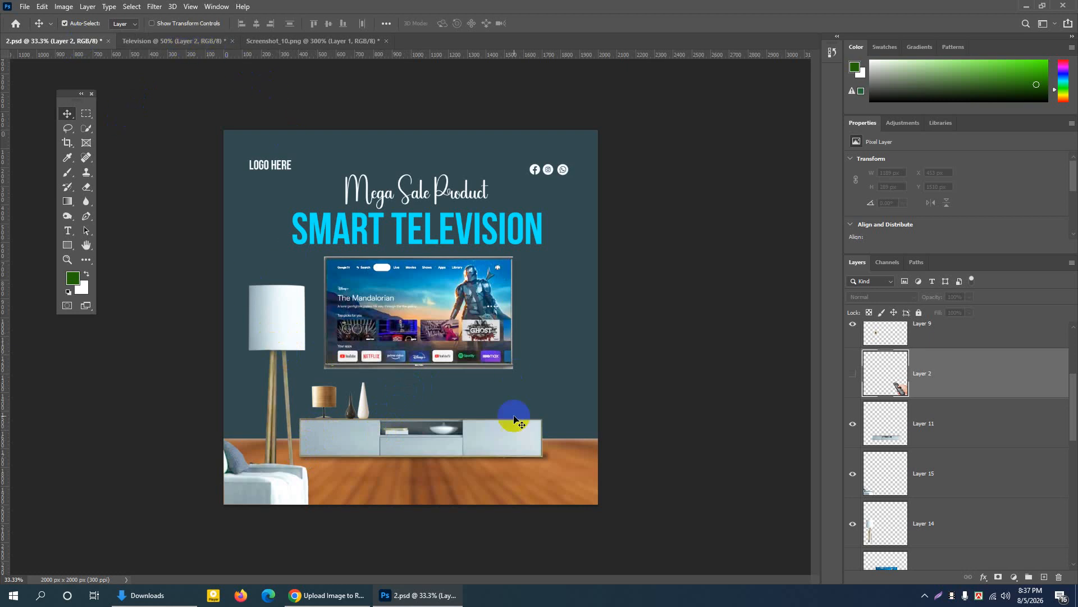
{"action": "mouse_move", "coordinate": [286, 321]}
{"action": "left_mouse_down"}
{"action": "mouse_move", "coordinate": [291, 304]}
{"action": "mouse_move", "coordinate": [291, 316]}
{"action": "left_mouse_up"}
{"action": "left_click_drag", "start_coordinate": [288, 477], "coordinate": [285, 478]}
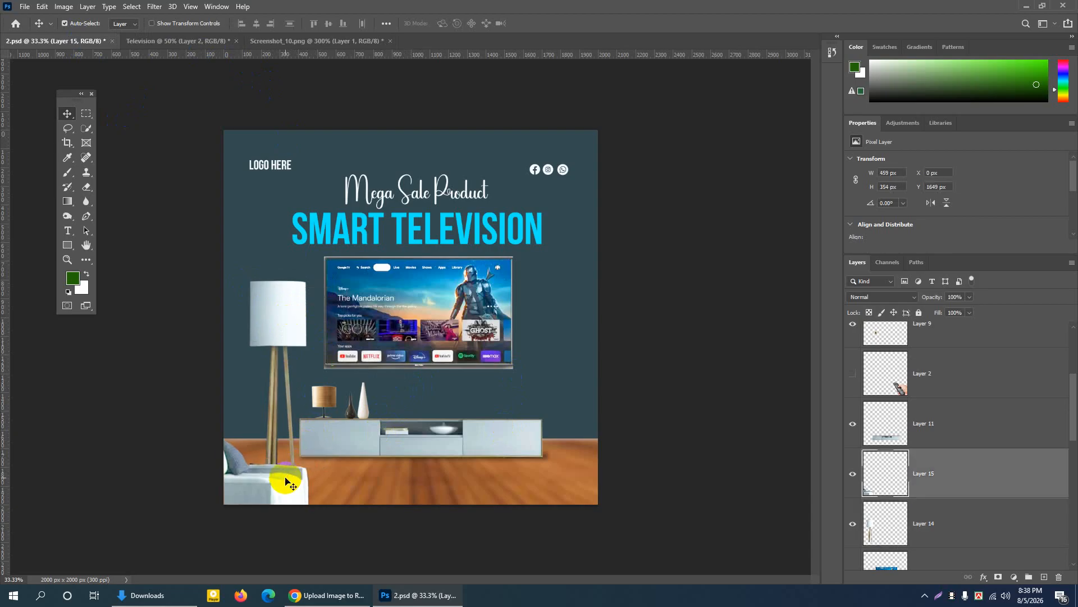
{"action": "left_click", "coordinate": [851, 474]}
{"action": "right_click", "coordinate": [1004, 477]}
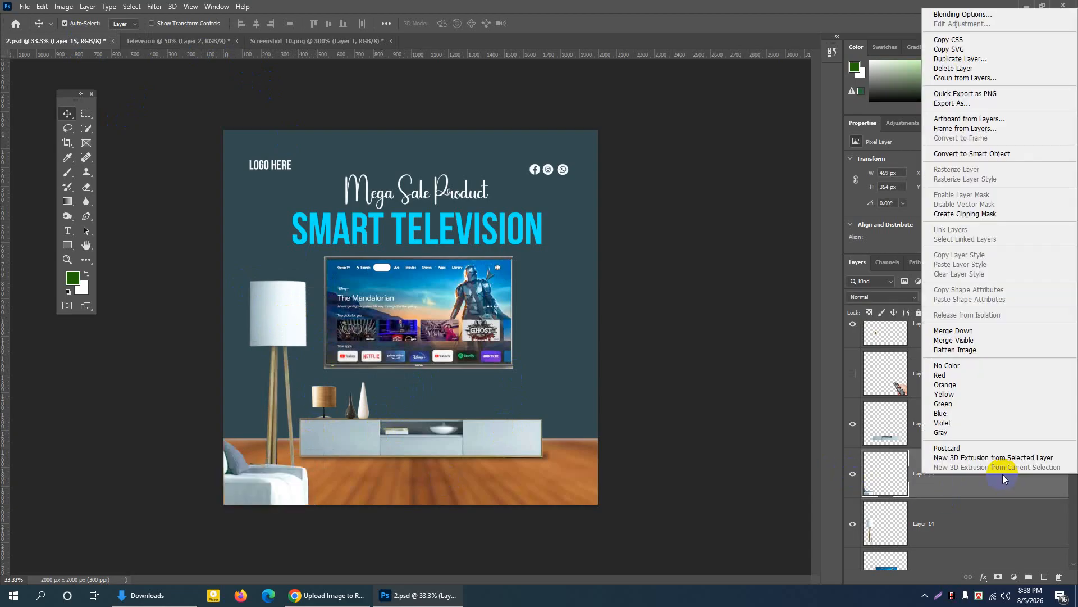
{"action": "left_click", "coordinate": [960, 59]}
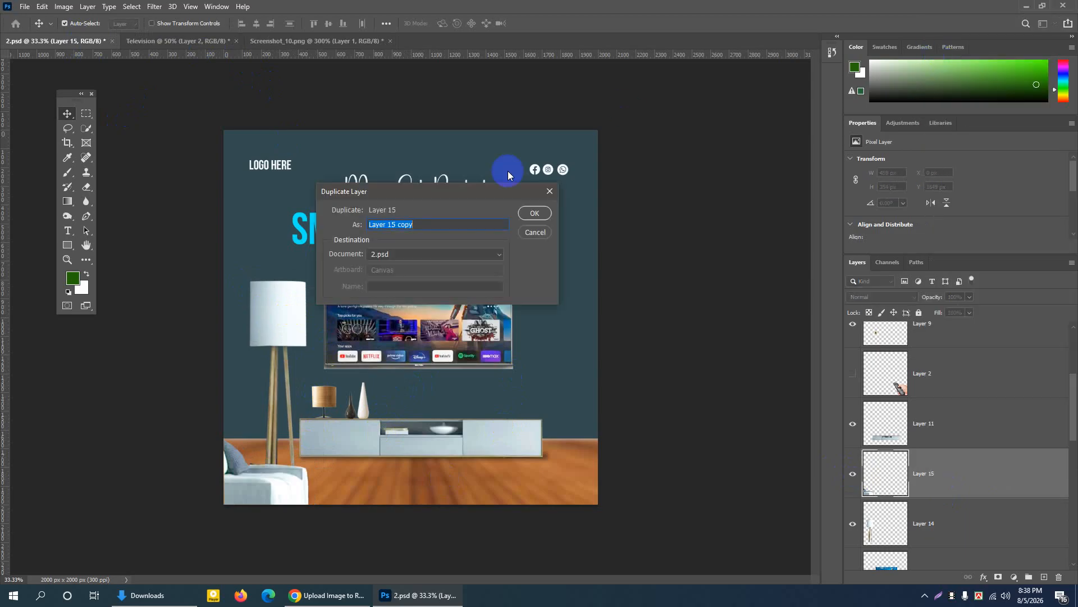
{"action": "left_click", "coordinate": [434, 254]}
{"action": "left_click", "coordinate": [398, 274]}
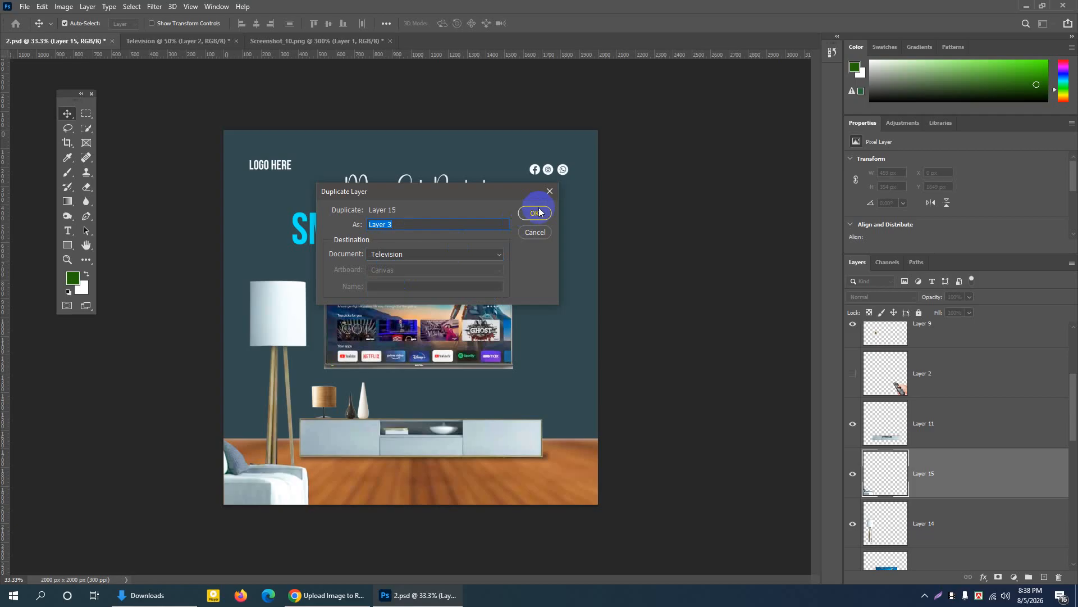
{"action": "left_click", "coordinate": [538, 212]}
{"action": "left_click", "coordinate": [204, 41]}
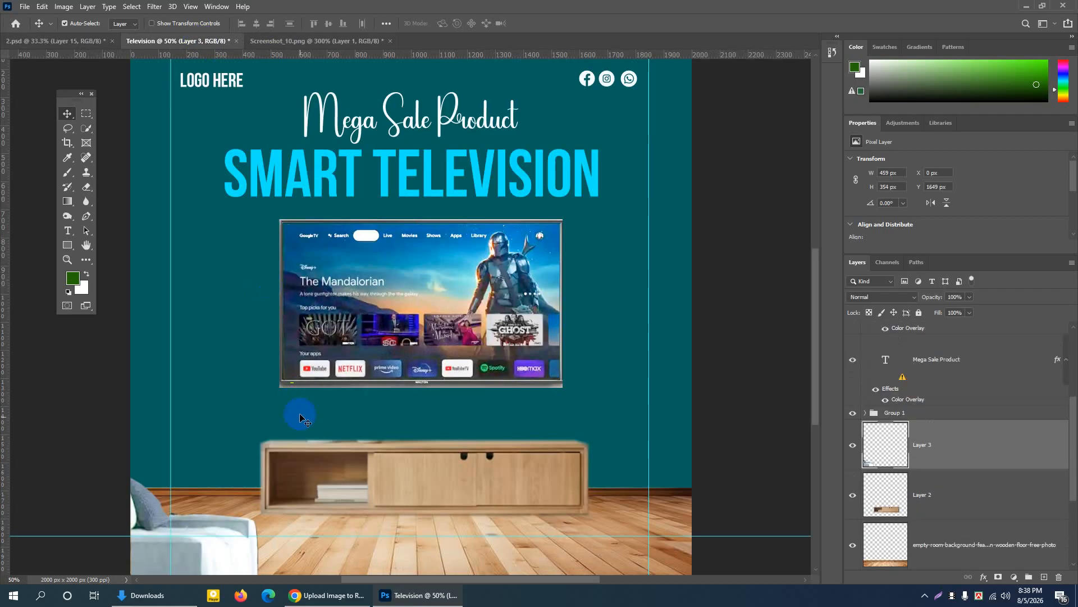
{"action": "key", "text": "ctrl+minus"}
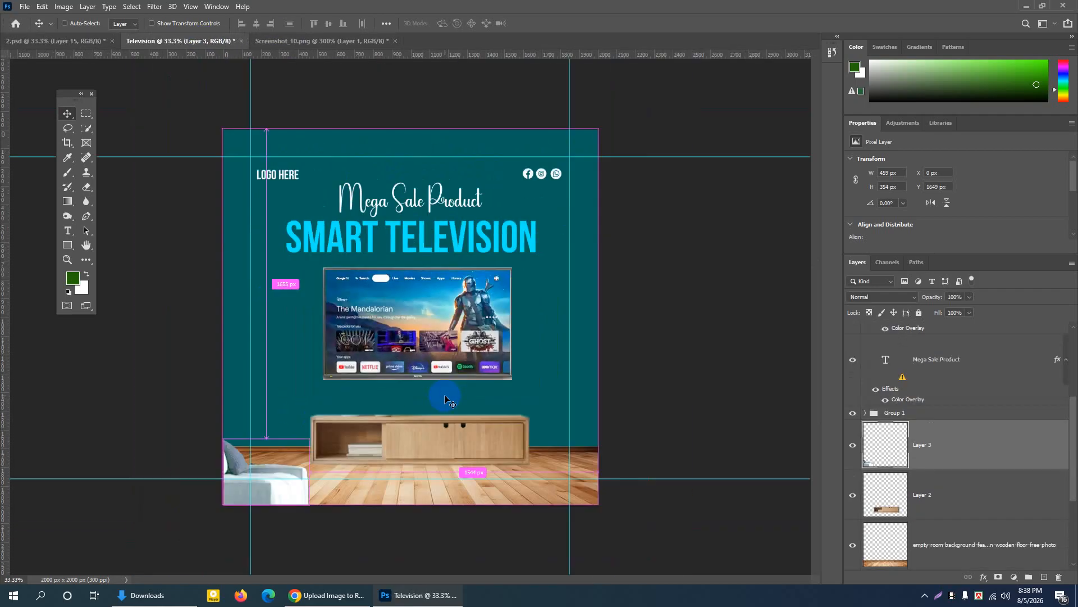
Select the floor lamp in 2.psd and shift it slightly upward
{"action": "left_click", "coordinate": [90, 41]}
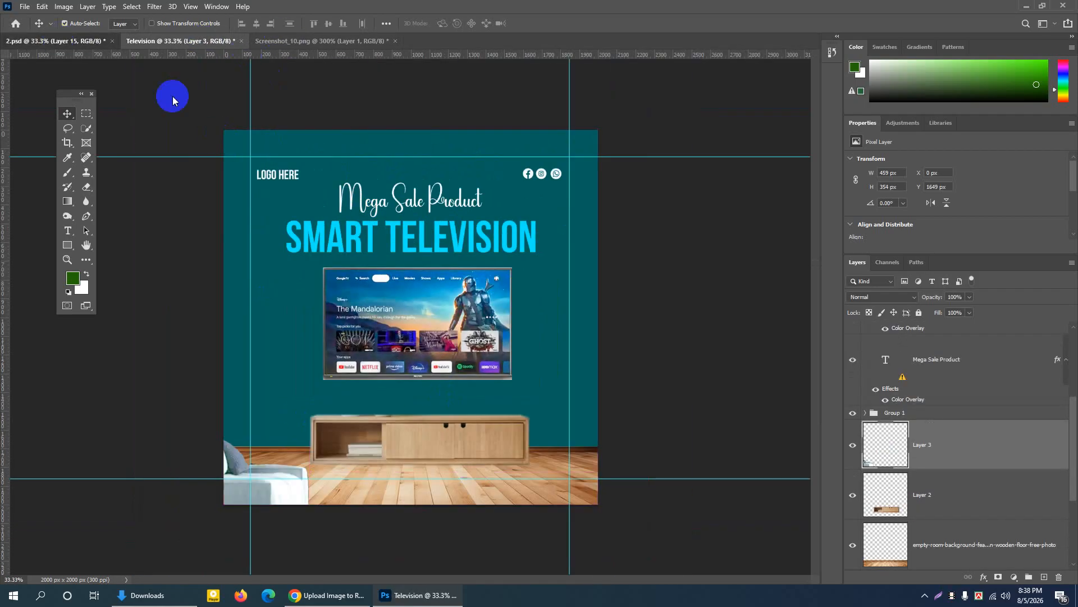
{"action": "left_click", "coordinate": [292, 330]}
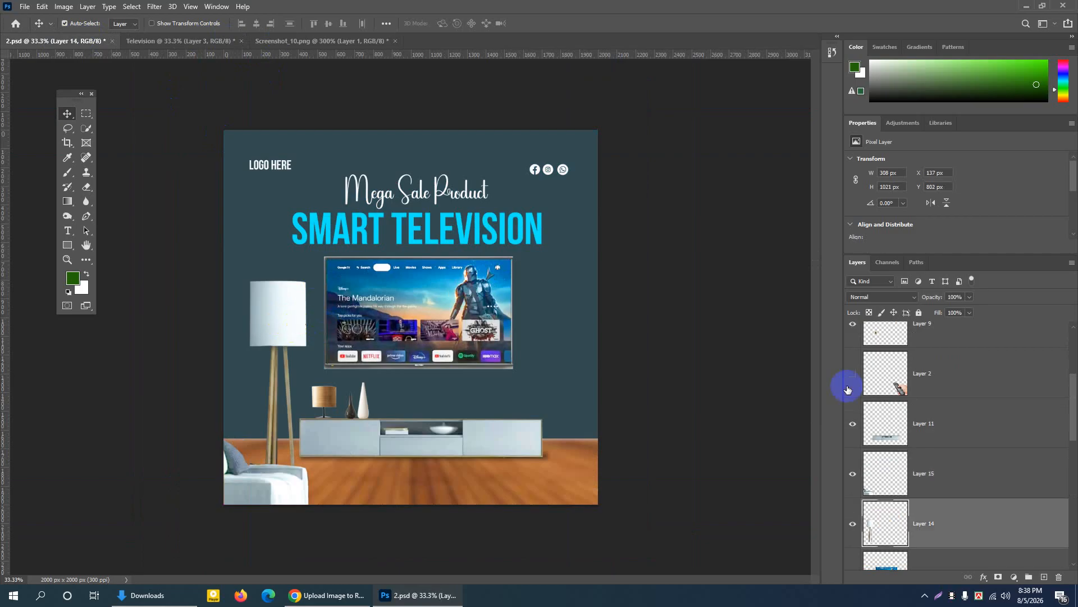
{"action": "right_click", "coordinate": [950, 512]}
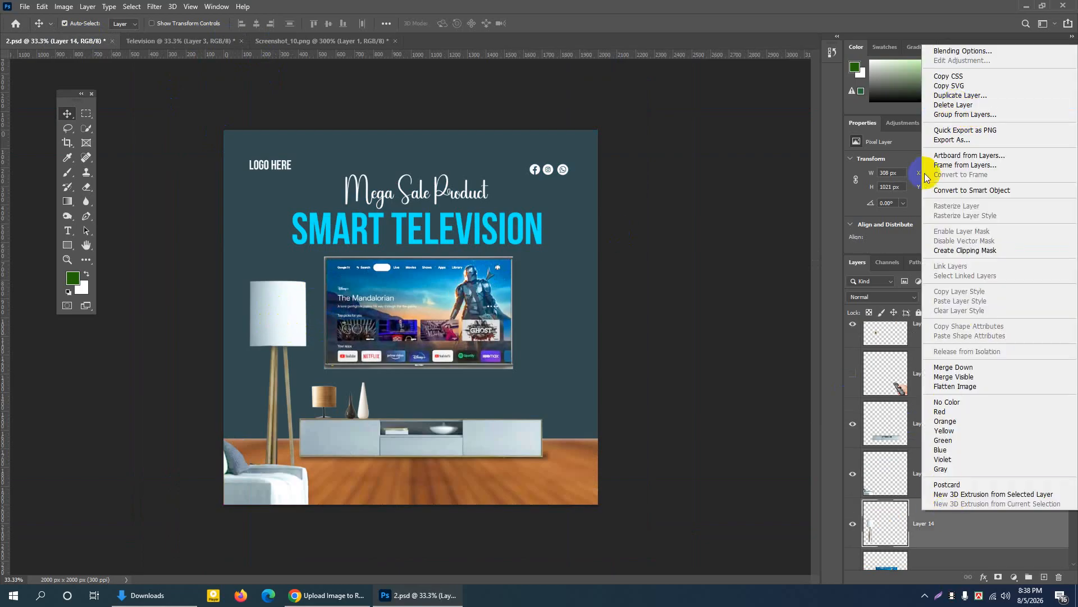
{"action": "left_click", "coordinate": [282, 321]}
{"action": "left_click_drag", "start_coordinate": [281, 320], "coordinate": [280, 309]}
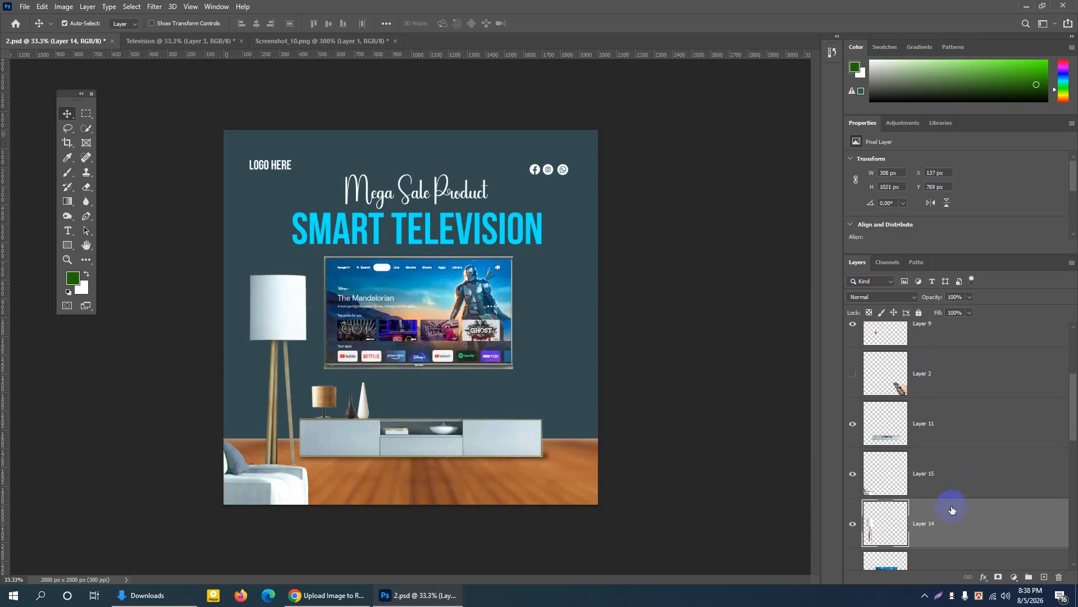
Duplicate the floor lamp's layer, Layer 14, from 2.psd into the Television document
{"action": "left_click", "coordinate": [852, 523]}
{"action": "left_click", "coordinate": [852, 523]}
{"action": "right_click", "coordinate": [982, 517]}
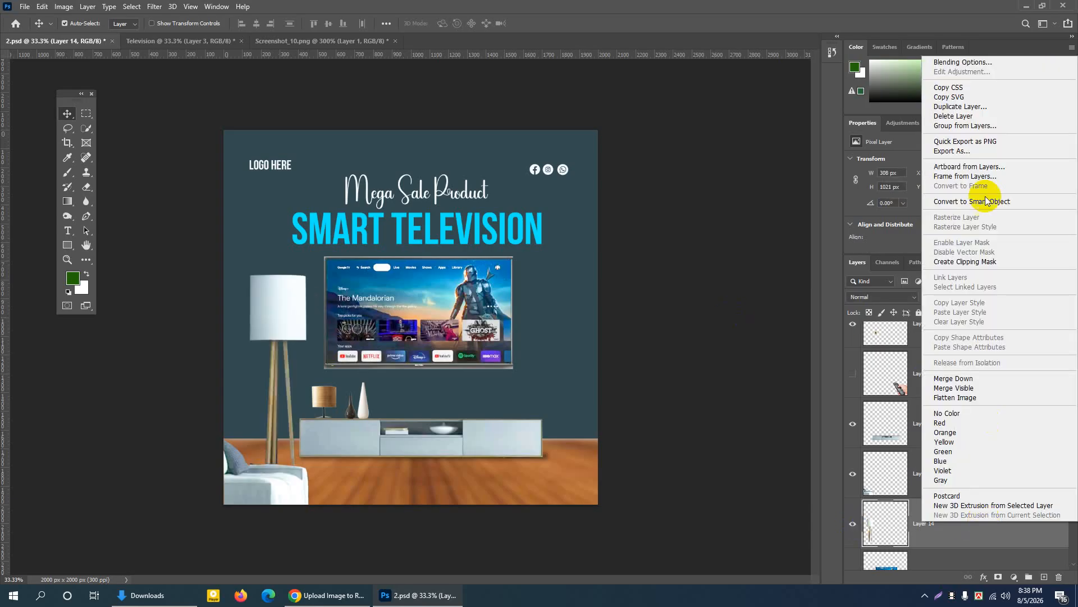
{"action": "left_click", "coordinate": [960, 106]}
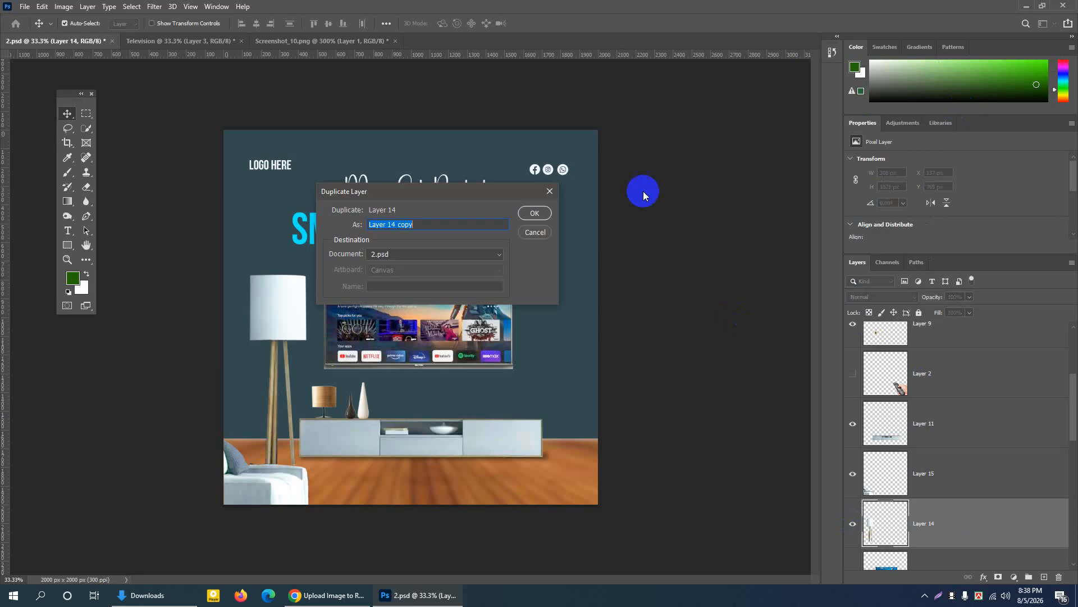
{"action": "left_click", "coordinate": [415, 252]}
{"action": "left_click", "coordinate": [416, 269]}
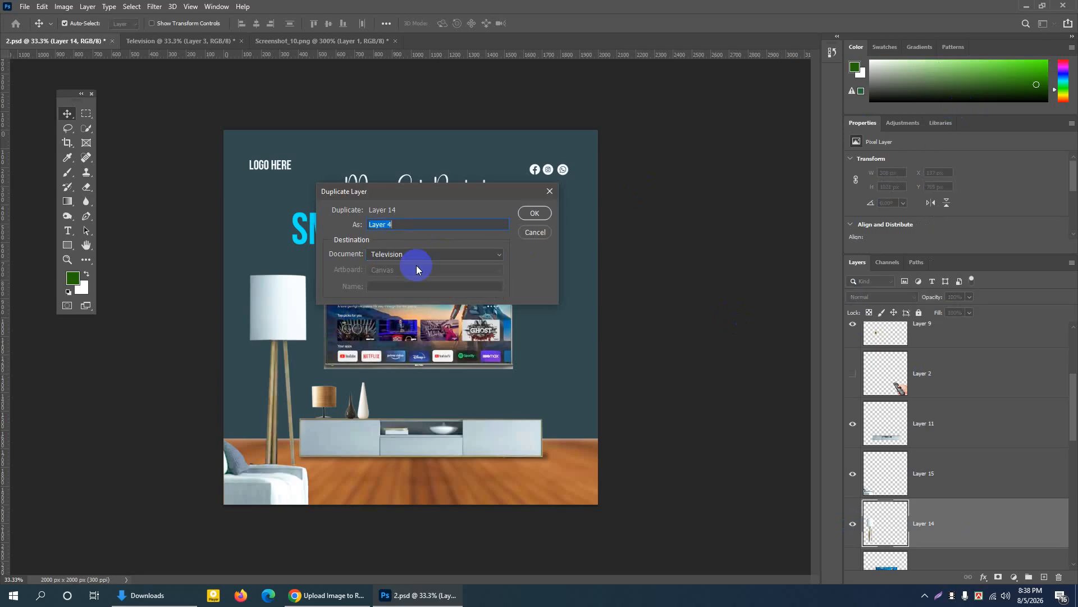
{"action": "left_click", "coordinate": [533, 213]}
{"action": "left_click", "coordinate": [171, 47]}
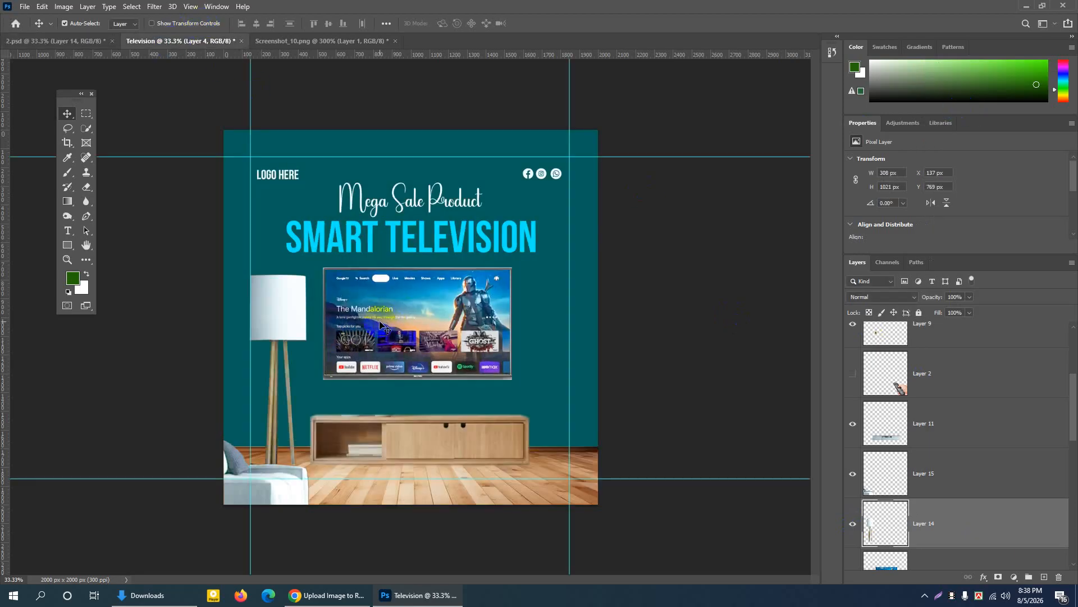
Stack the sofa layer above the floor lamp layer and lower the lamp behind the sofa to about X 144 px, Y 876 px
{"action": "left_click_drag", "start_coordinate": [290, 313], "coordinate": [290, 323]}
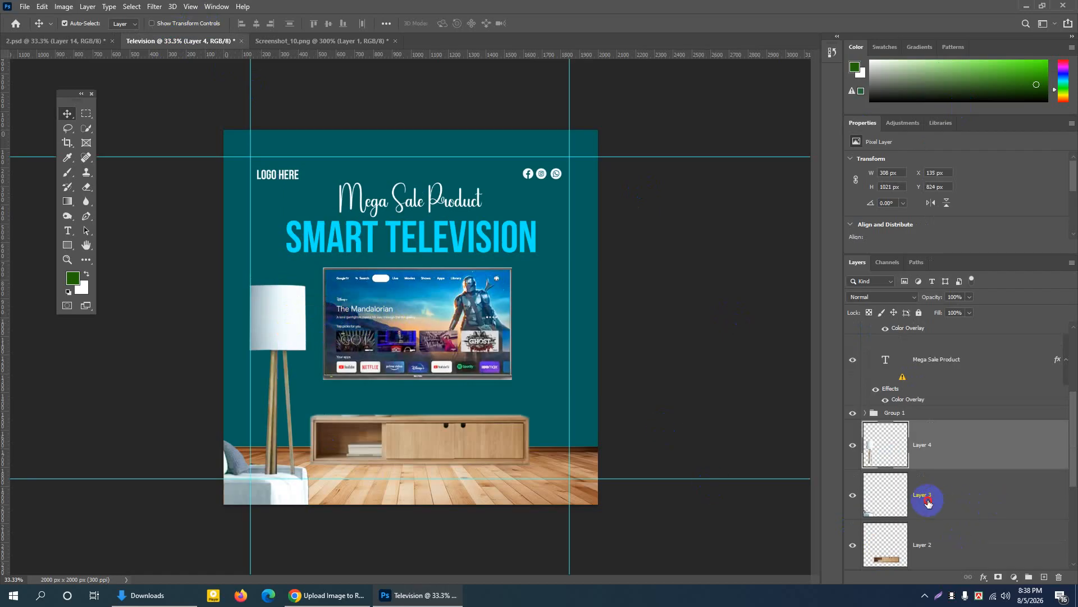
{"action": "left_click", "coordinate": [859, 498]}
{"action": "left_click_drag", "start_coordinate": [854, 498], "coordinate": [959, 435]}
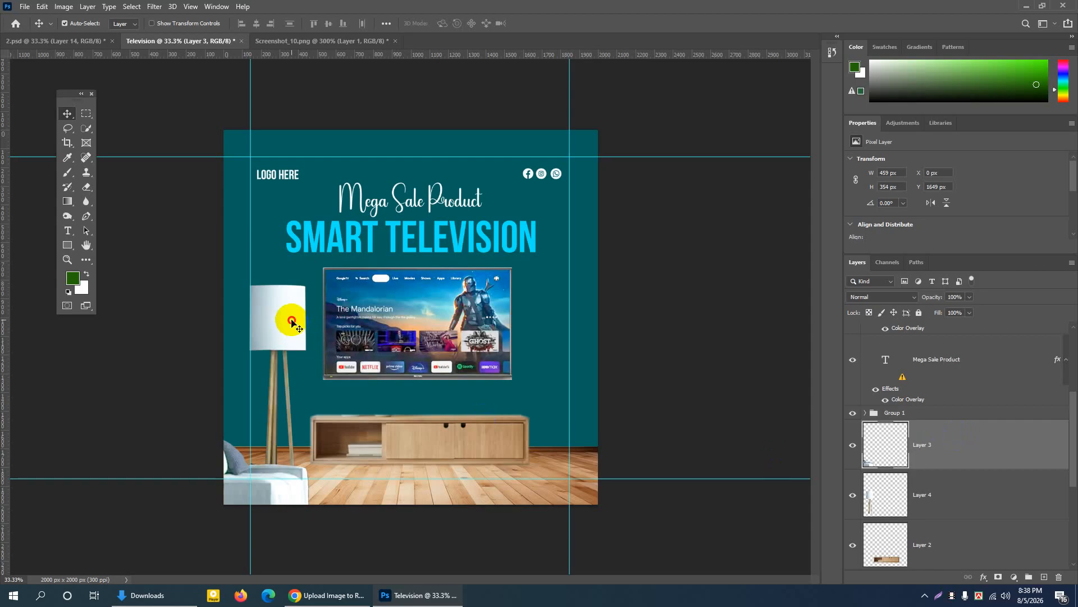
{"action": "left_click_drag", "start_coordinate": [288, 316], "coordinate": [291, 333]}
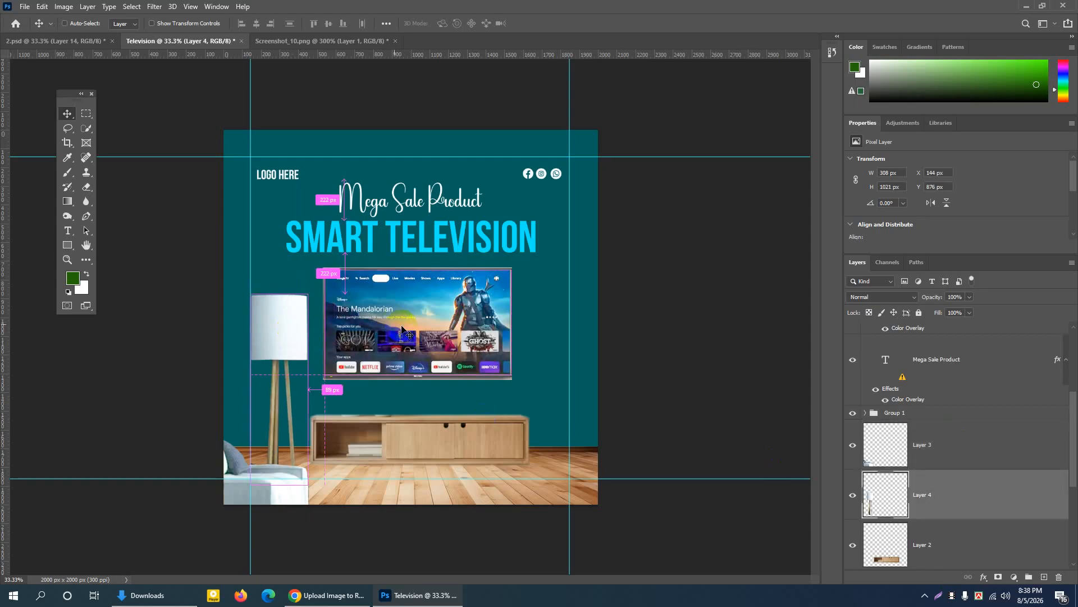
Scale the floor lamp down to about 88.45%, keeping its base behind the sofa, and apply the transformation
{"action": "key", "text": "ctrl+t"}
{"action": "left_click_drag", "start_coordinate": [308, 294], "coordinate": [301, 316]}
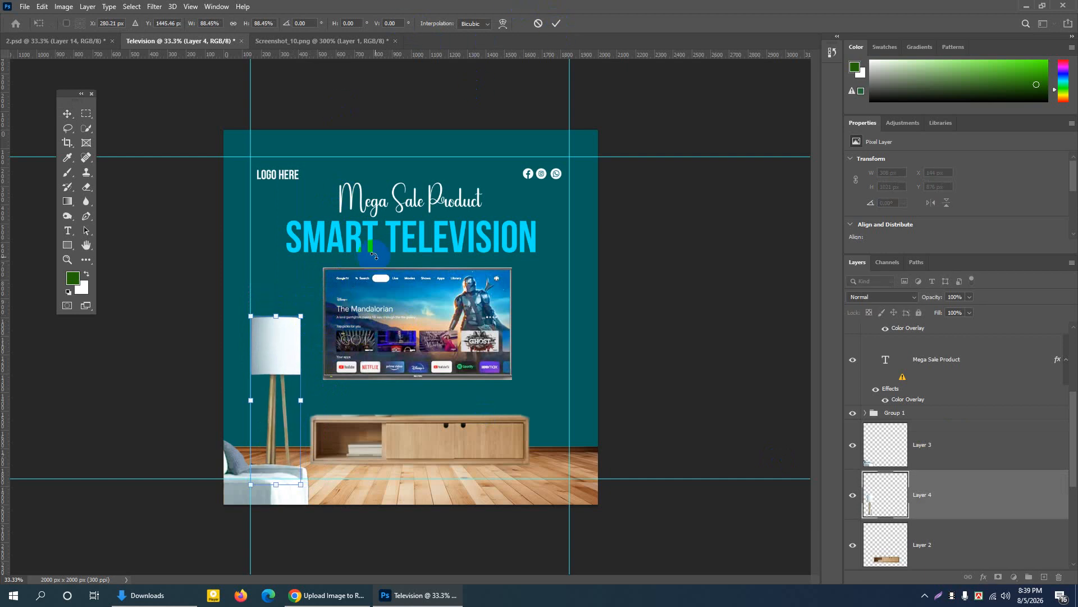
{"action": "key", "text": "ctrl+plus"}
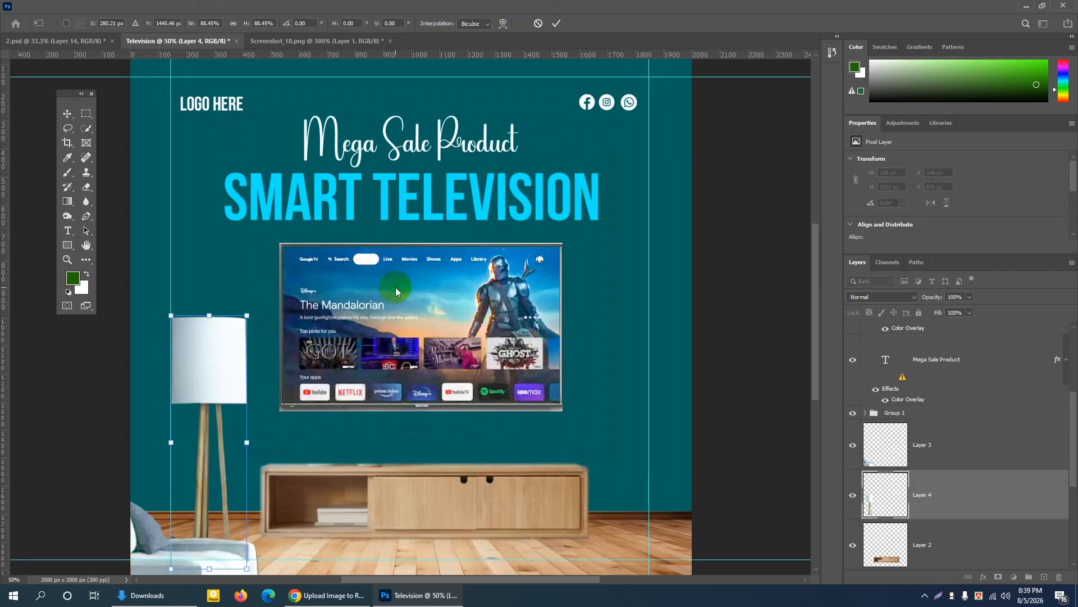
{"action": "scroll", "coordinate": [415, 280], "scroll_direction": "down", "scroll_amount": 1}
{"action": "left_click", "coordinate": [67, 113]}
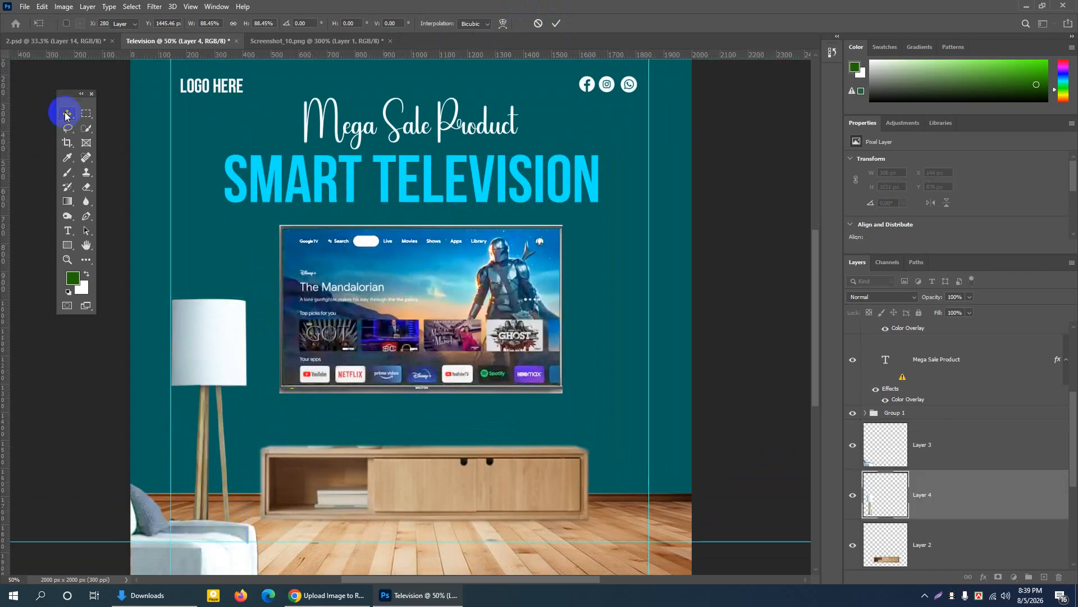
Marquee a strip about 1205 × 42 px along the TV stand's blurry upper edge on Layer 2, nudge the selection slightly upward and delete its contents
{"action": "scroll", "coordinate": [410, 458], "scroll_direction": "down", "scroll_amount": 1}
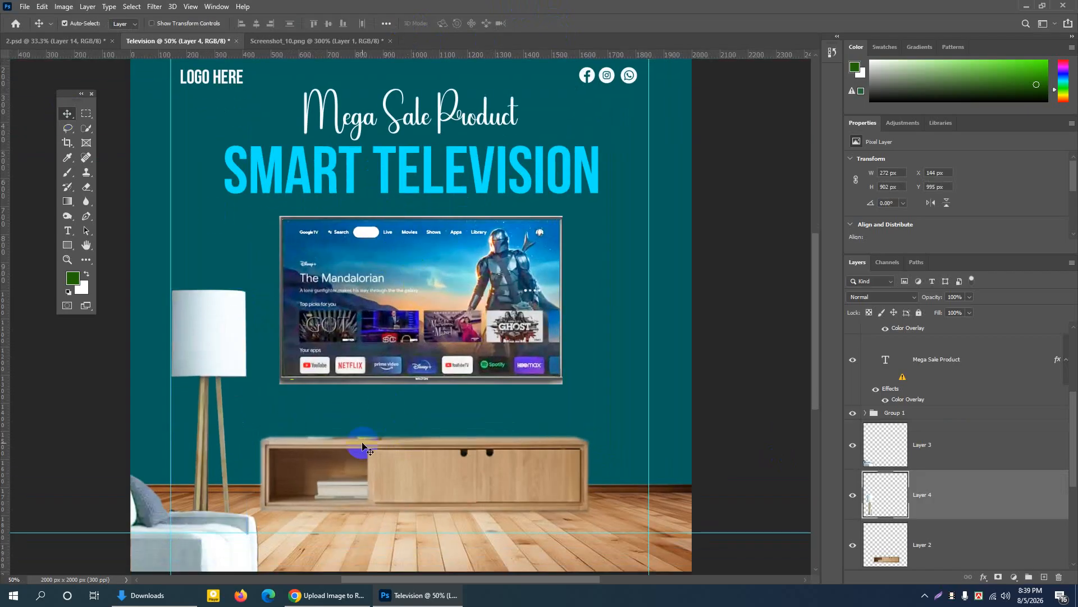
{"action": "key", "text": "ctrl+plus"}
{"action": "scroll", "coordinate": [357, 474], "scroll_direction": "down", "scroll_amount": 1}
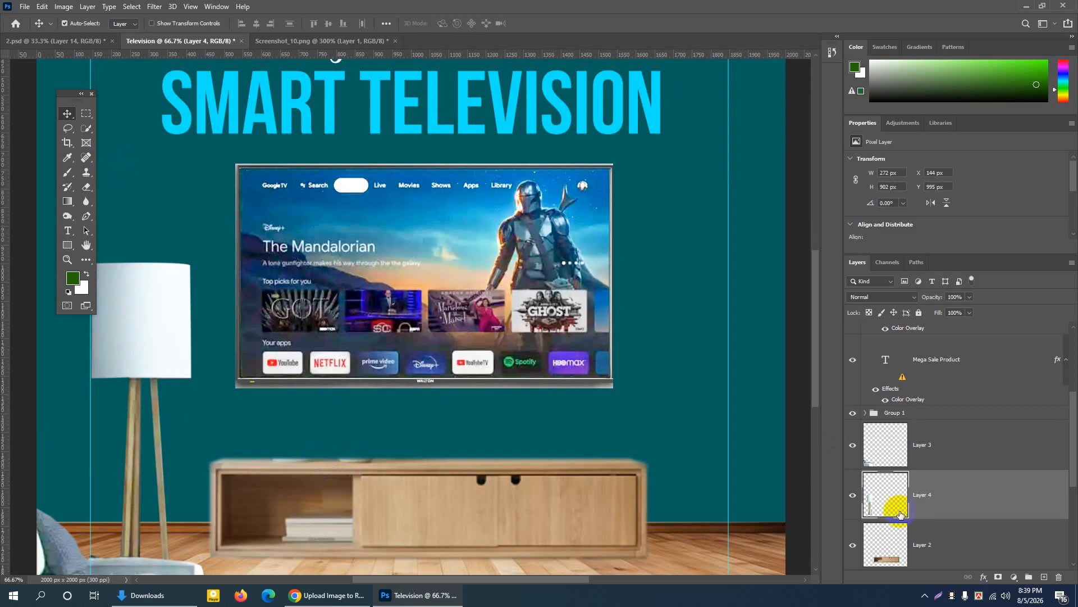
{"action": "left_click", "coordinate": [595, 502]}
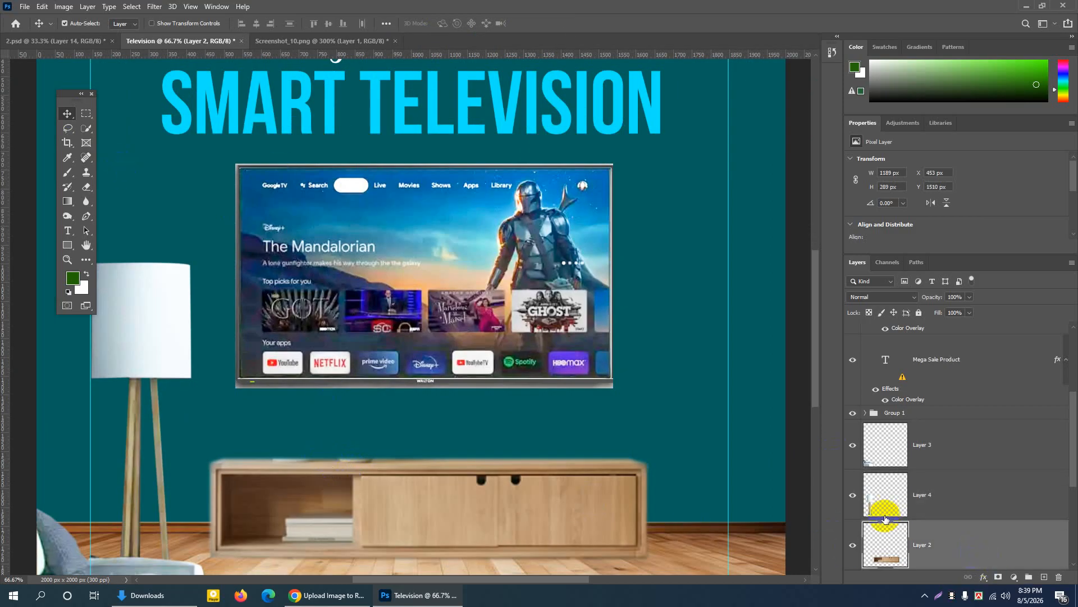
{"action": "left_click", "coordinate": [89, 115]}
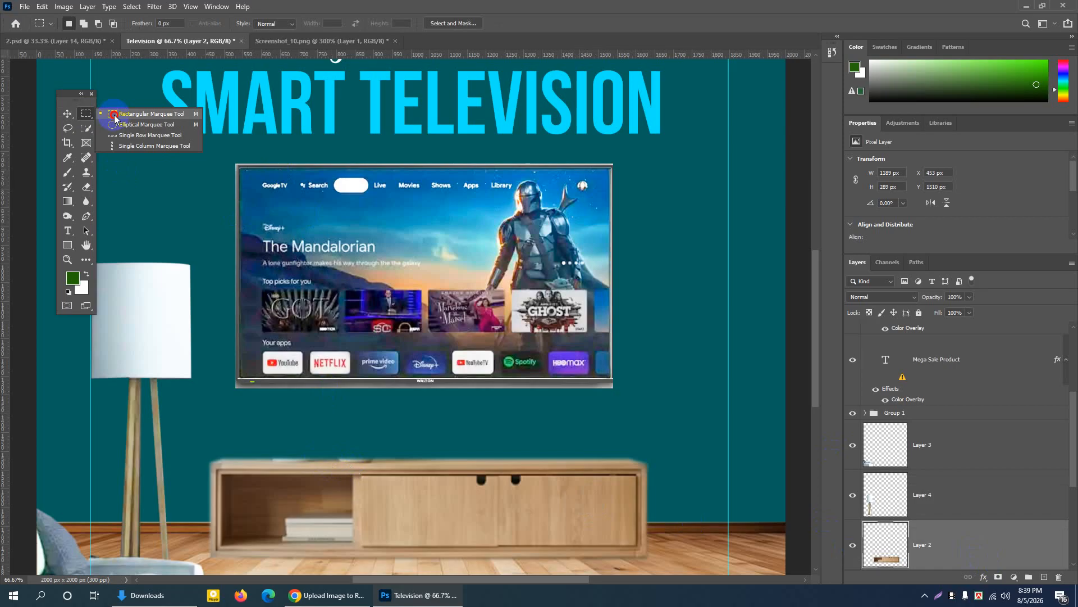
{"action": "left_click", "coordinate": [115, 117]}
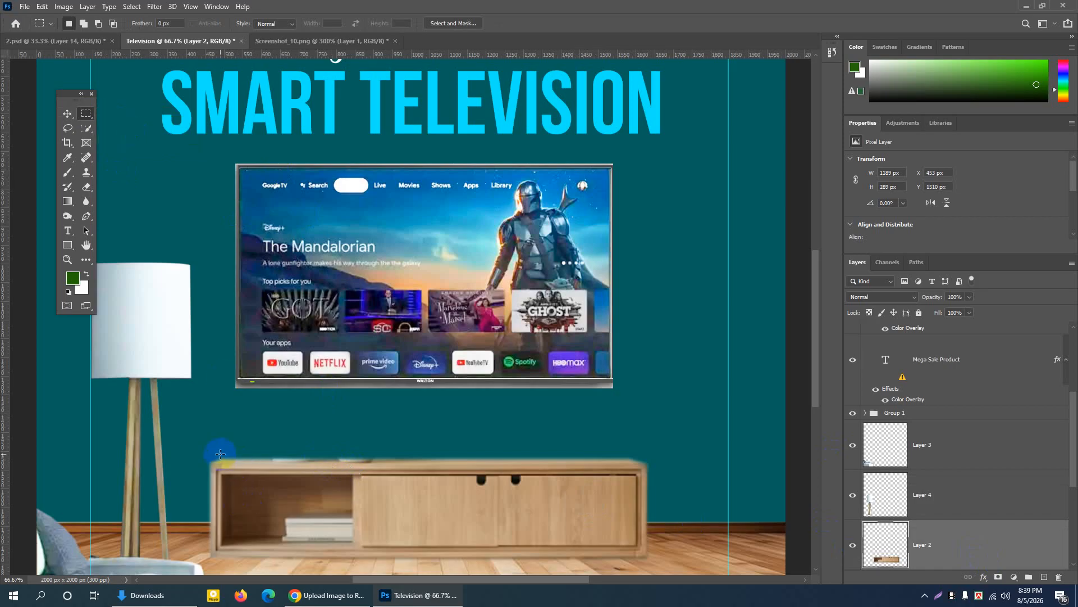
{"action": "left_click_drag", "start_coordinate": [219, 454], "coordinate": [659, 461]}
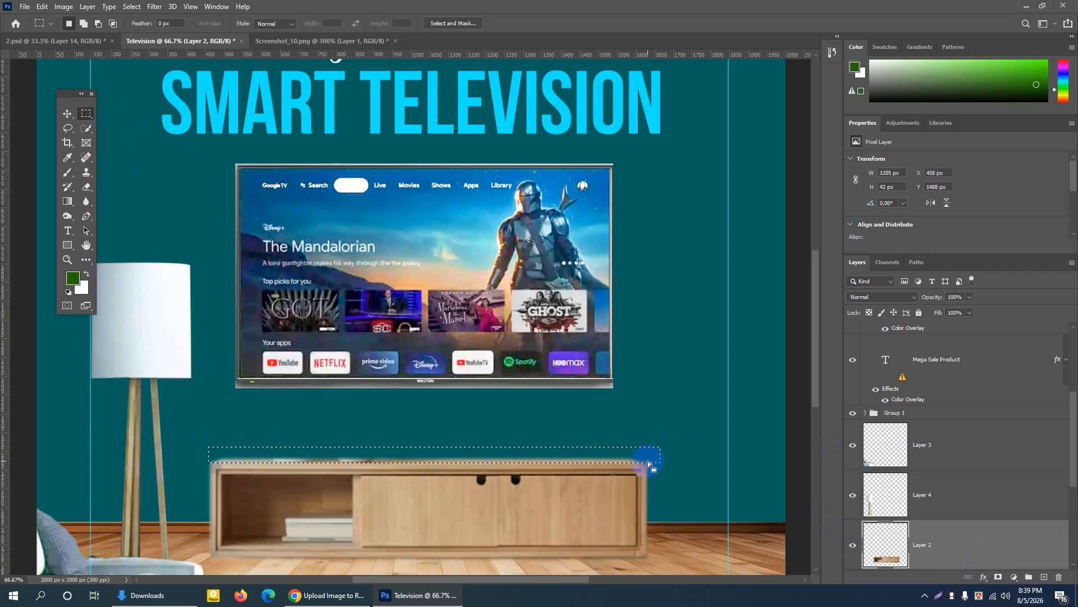
{"action": "key", "text": "Up"}
{"action": "key", "text": "Up"}
{"action": "key", "text": "Delete"}
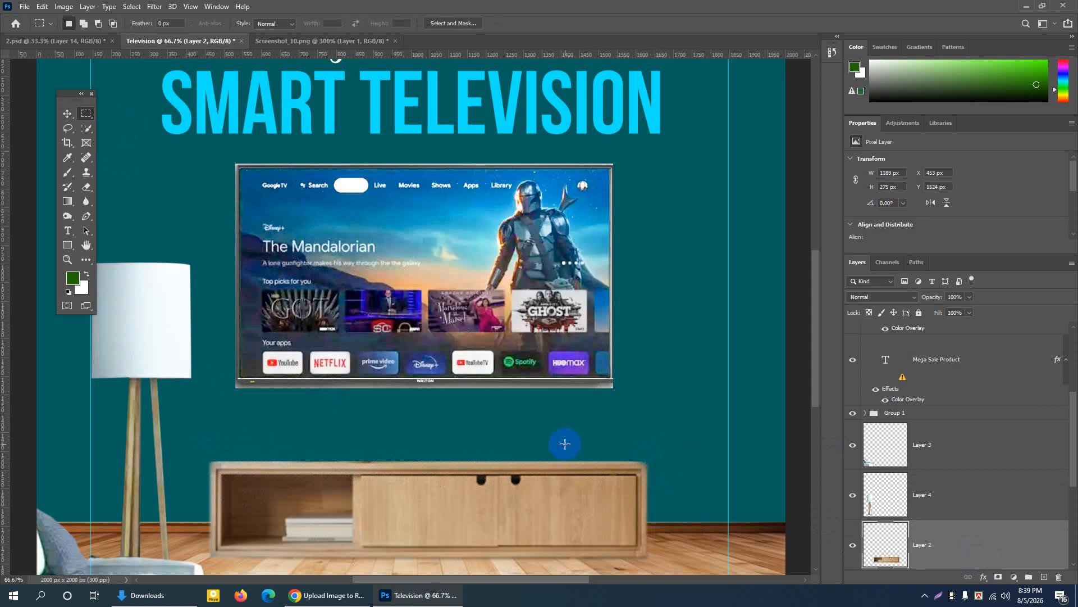
Switch to 2.psd and select the small table lamp's layer, Layer 9, standing on the TV cabinet
{"action": "scroll", "coordinate": [568, 443], "scroll_direction": "down", "scroll_amount": 3}
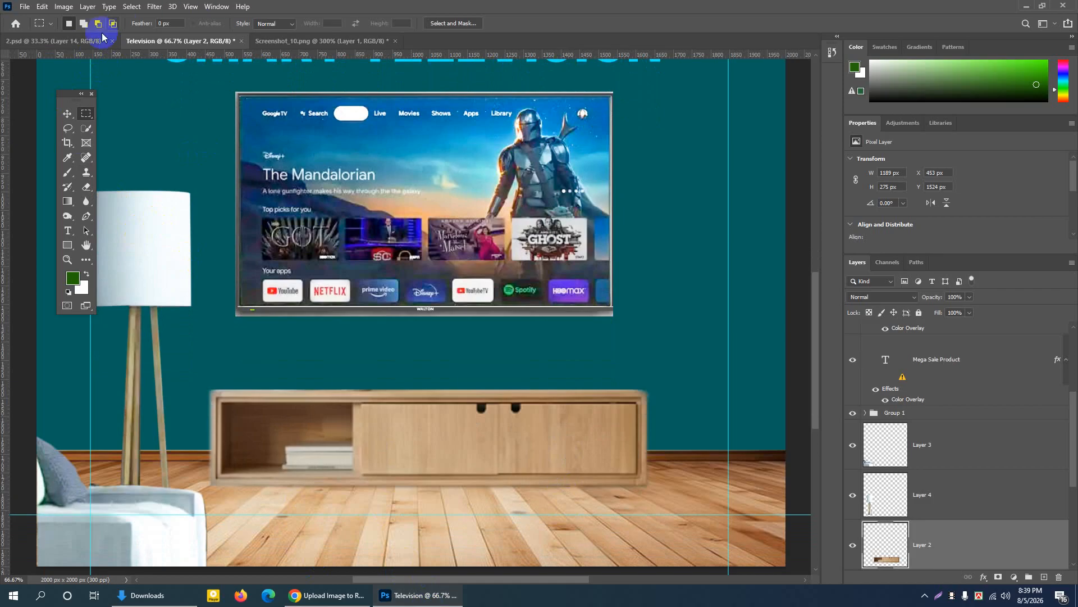
{"action": "left_click", "coordinate": [83, 40]}
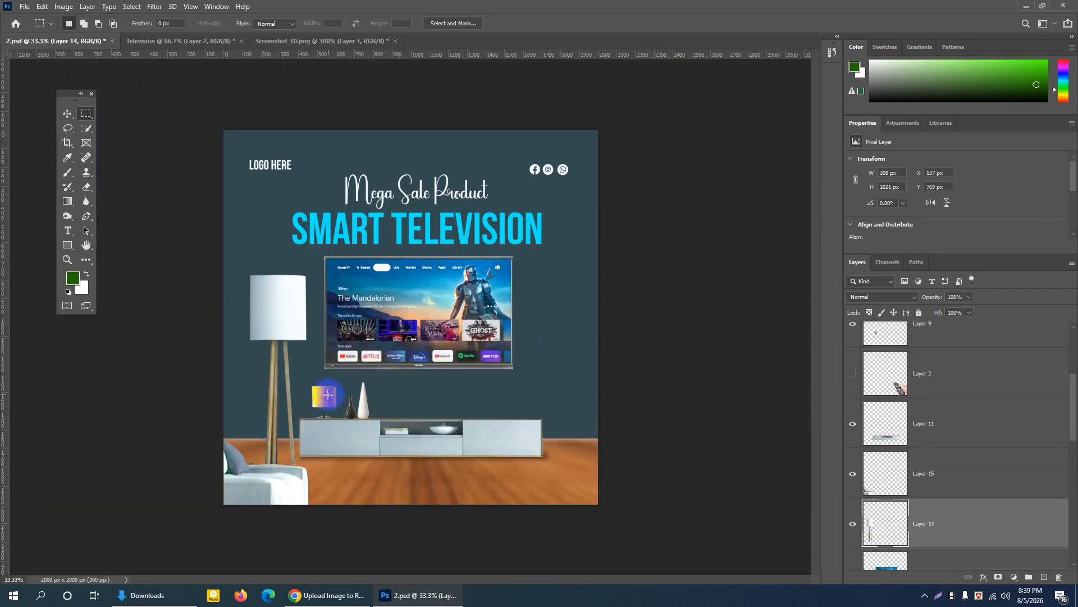
{"action": "left_click", "coordinate": [67, 114]}
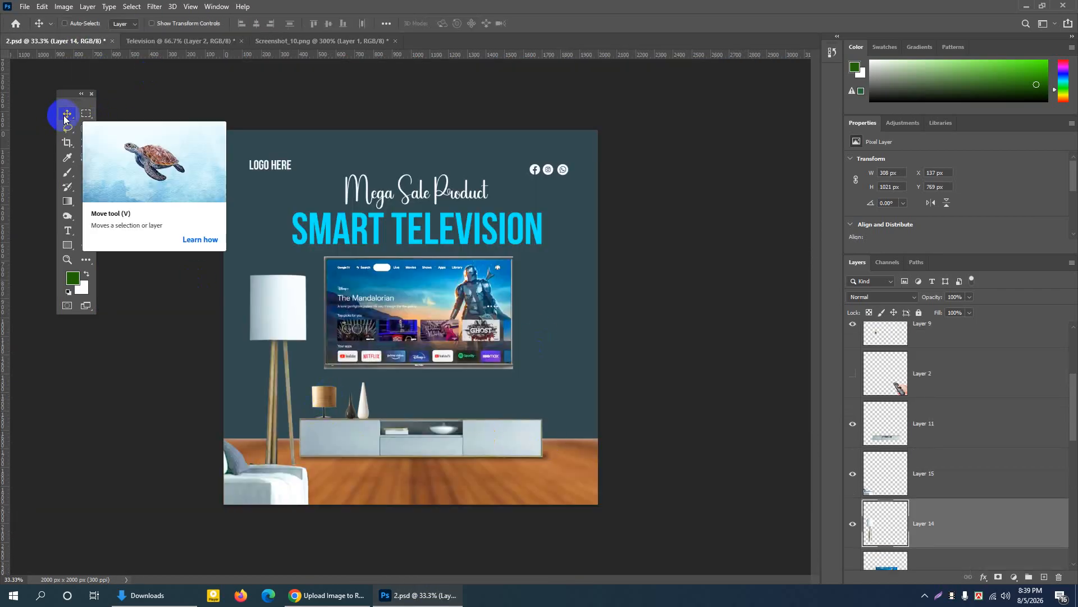
{"action": "key", "text": "ctrl+plus"}
{"action": "scroll", "coordinate": [282, 500], "scroll_direction": "down", "scroll_amount": 2}
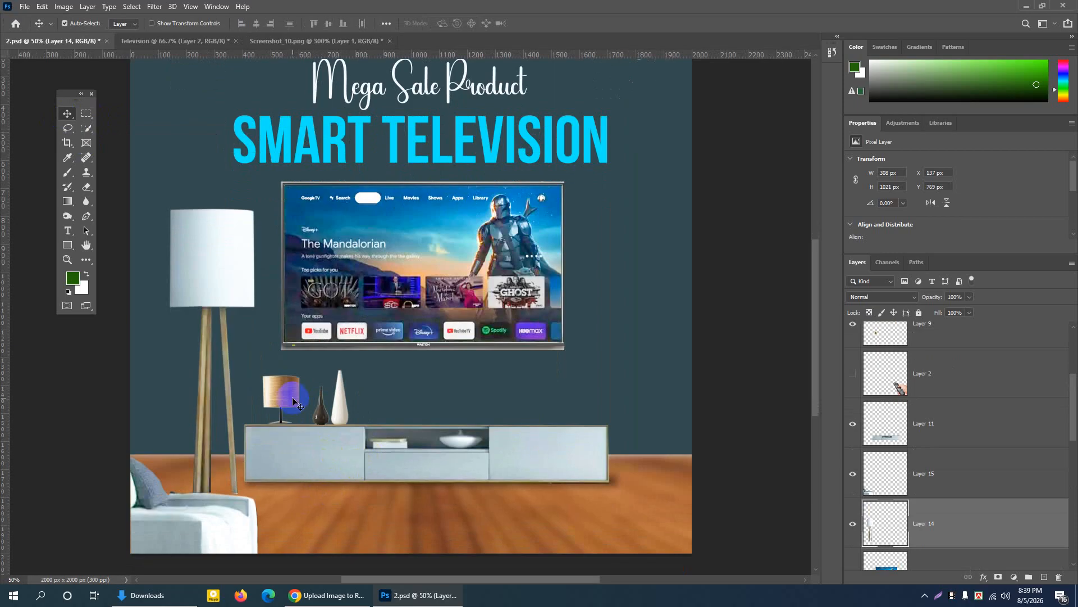
{"action": "left_click", "coordinate": [292, 400]}
{"action": "left_click", "coordinate": [324, 409]}
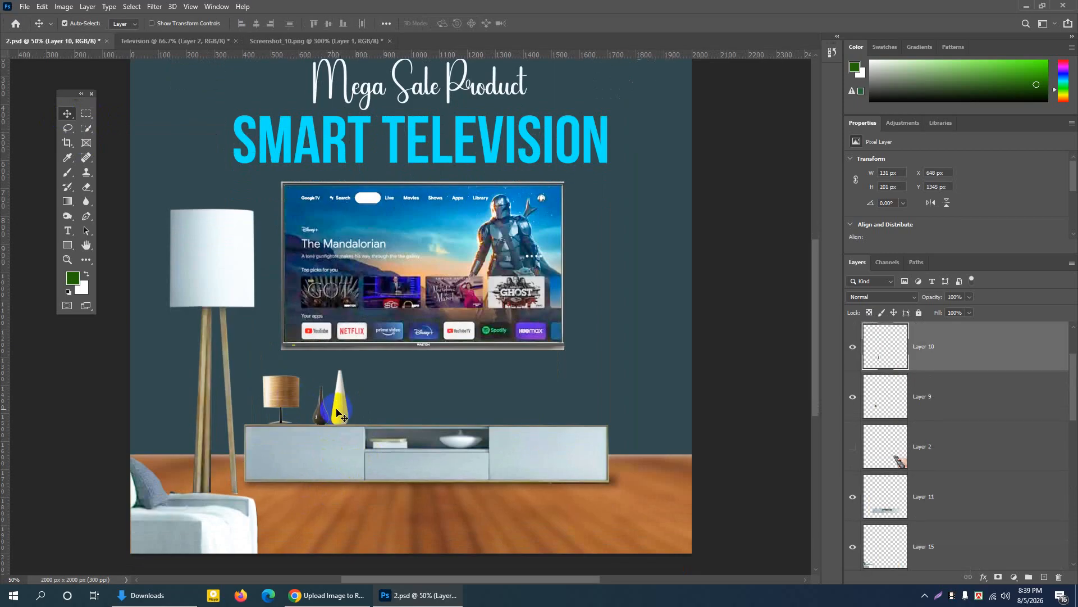
{"action": "left_click", "coordinate": [289, 400]}
{"action": "left_click", "coordinate": [287, 387]}
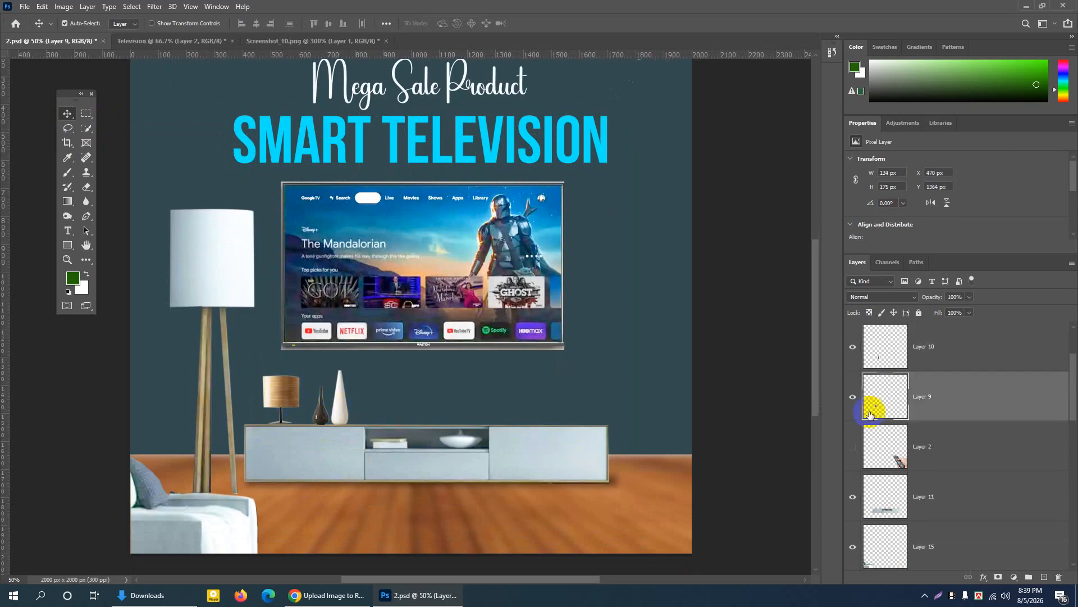
{"action": "left_click", "coordinate": [853, 397]}
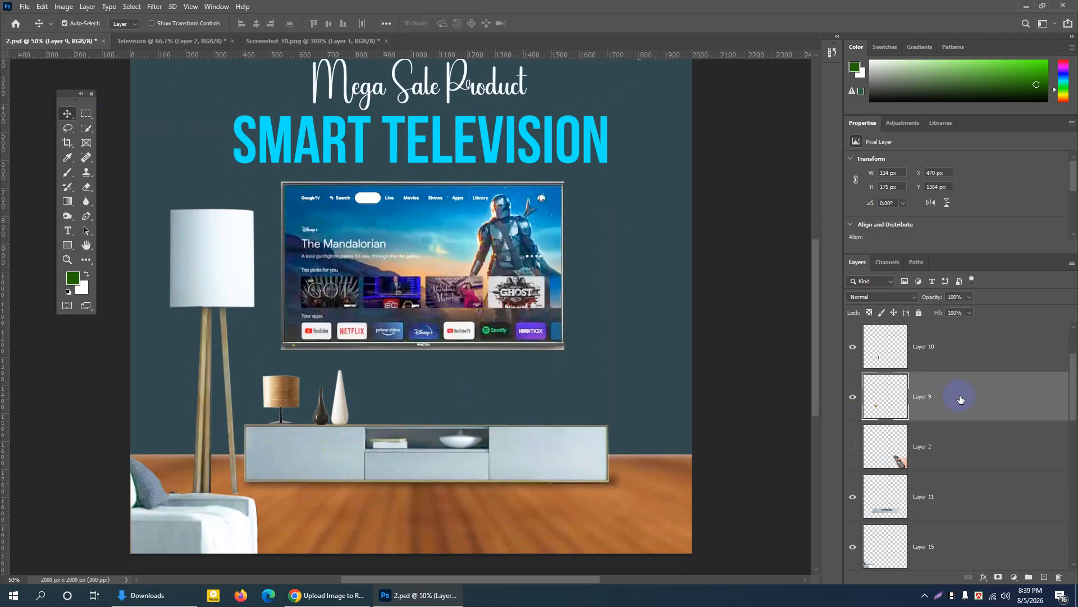
Duplicate the table lamp layer into the Television document and move the lamp along the wooden TV stand to about X 531 px, Y 1359 px
{"action": "right_click", "coordinate": [959, 397]}
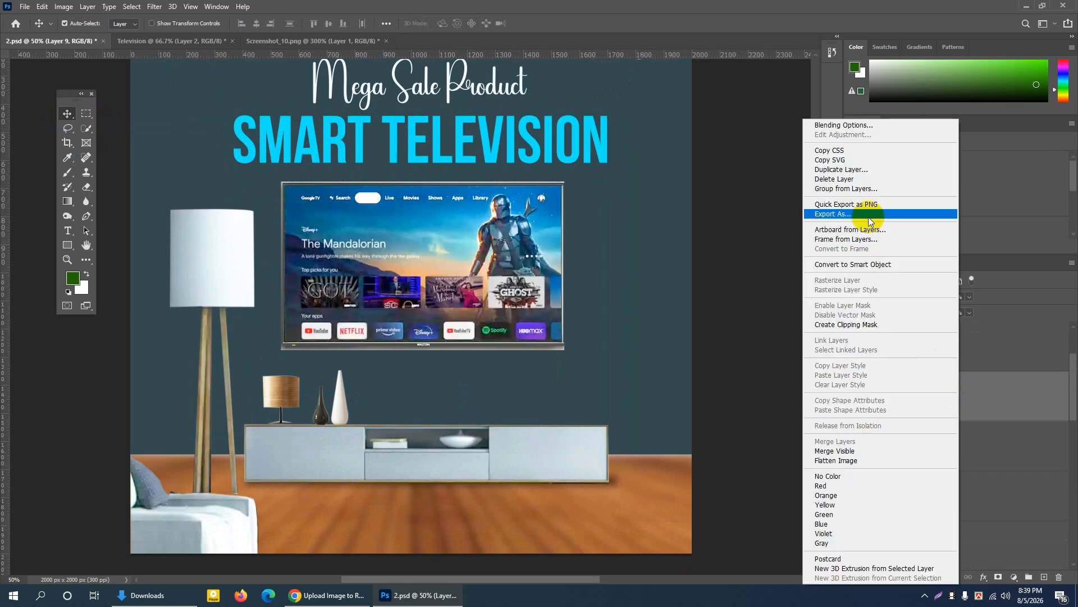
{"action": "left_click", "coordinate": [831, 171]}
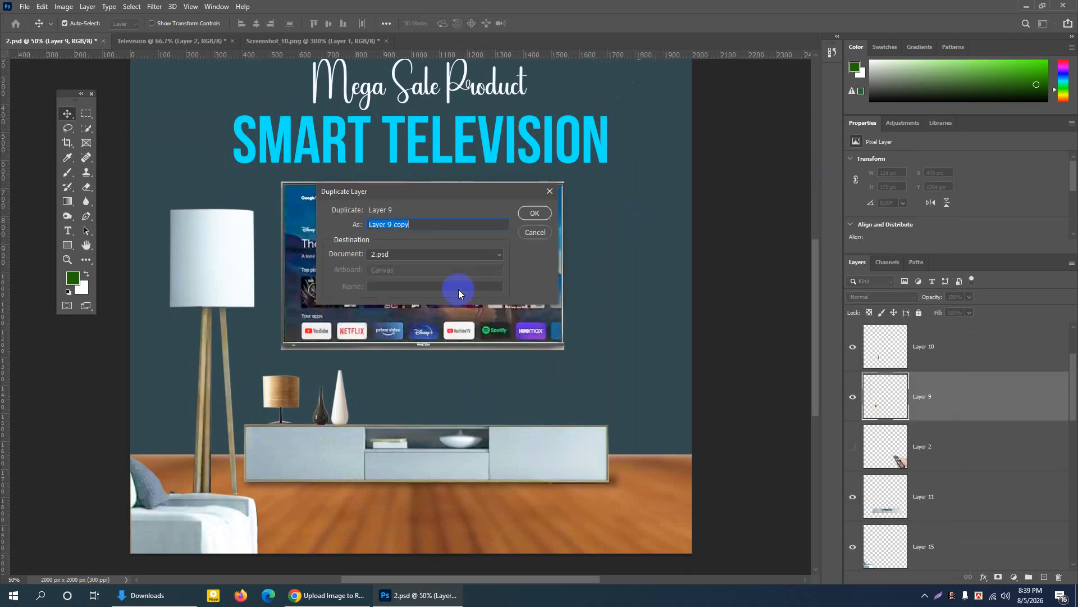
{"action": "left_click", "coordinate": [440, 254]}
{"action": "left_click", "coordinate": [403, 276]}
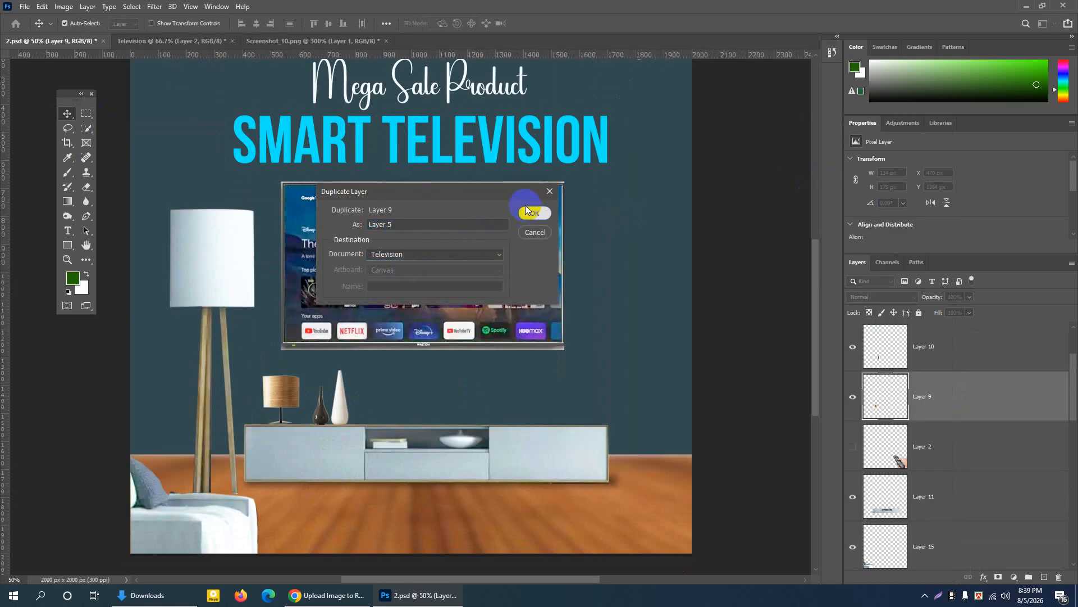
{"action": "left_click", "coordinate": [531, 212]}
{"action": "left_click", "coordinate": [178, 41]}
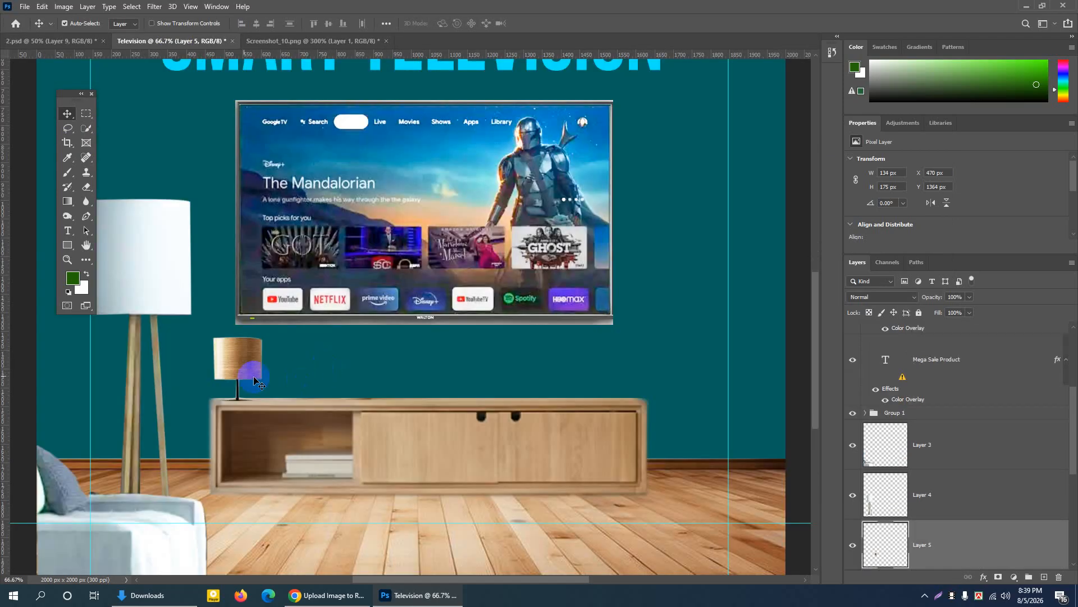
{"action": "left_click_drag", "start_coordinate": [254, 380], "coordinate": [277, 378]}
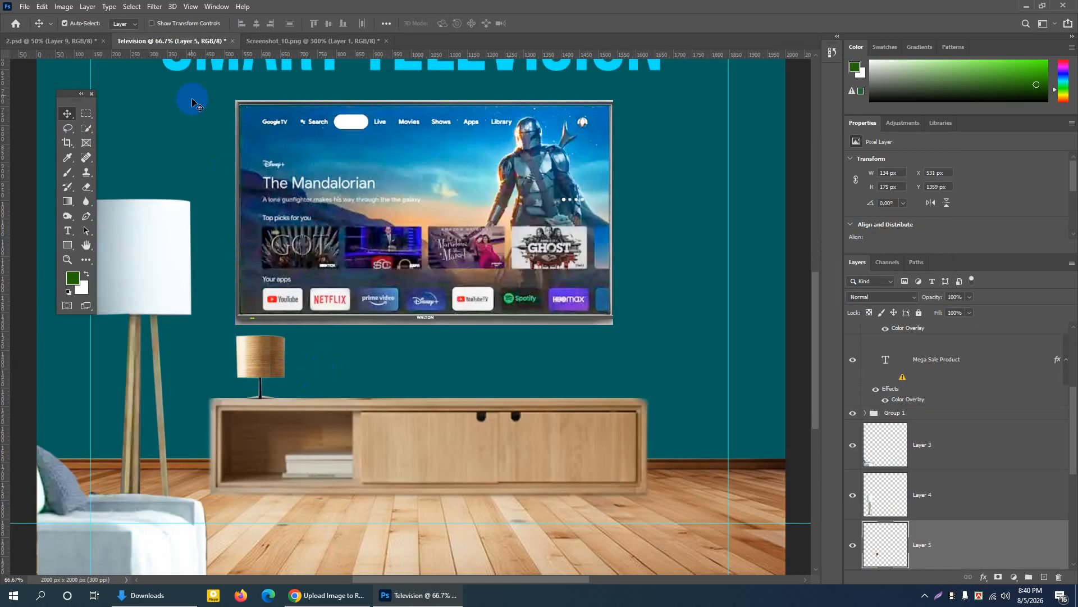
Duplicate the vase pair's layer, Layer 10, from 2.psd into the Television document
{"action": "left_click", "coordinate": [50, 41]}
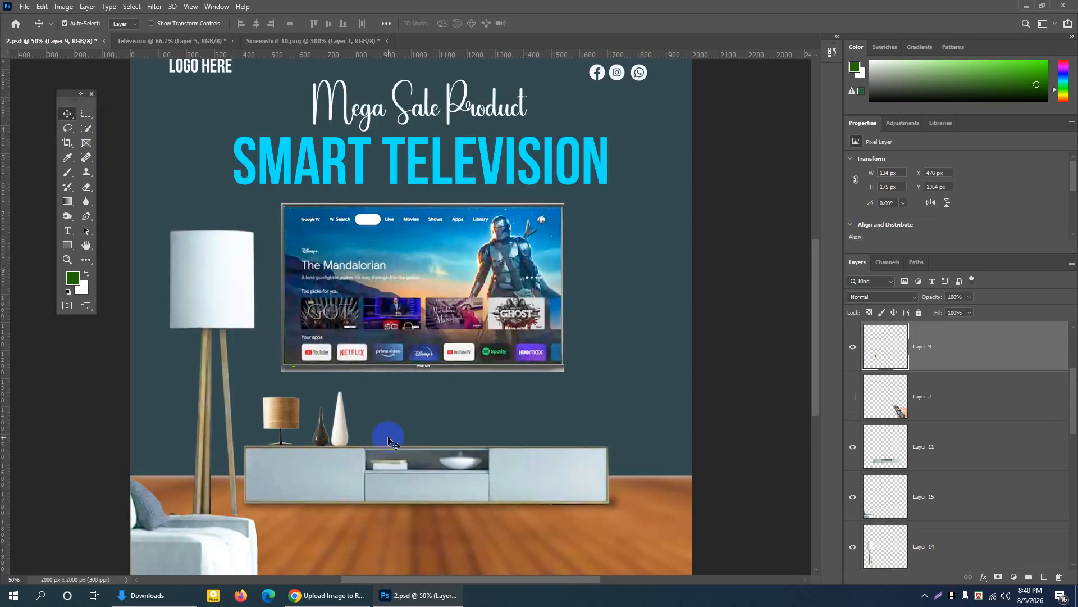
{"action": "left_click", "coordinate": [341, 428]}
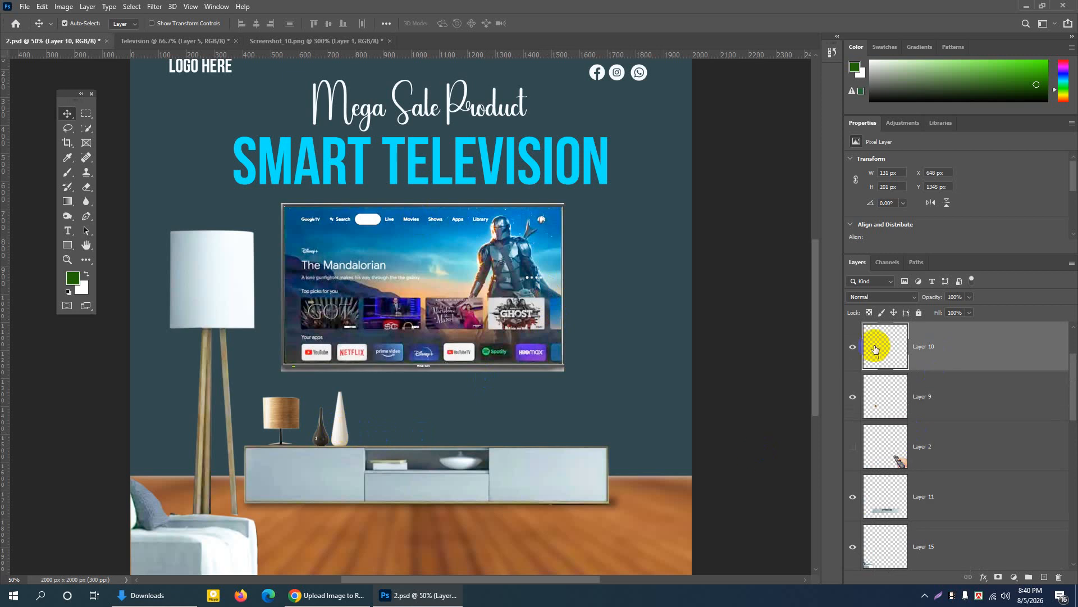
{"action": "left_click", "coordinate": [854, 349]}
{"action": "left_click", "coordinate": [854, 351]}
{"action": "right_click", "coordinate": [953, 346]}
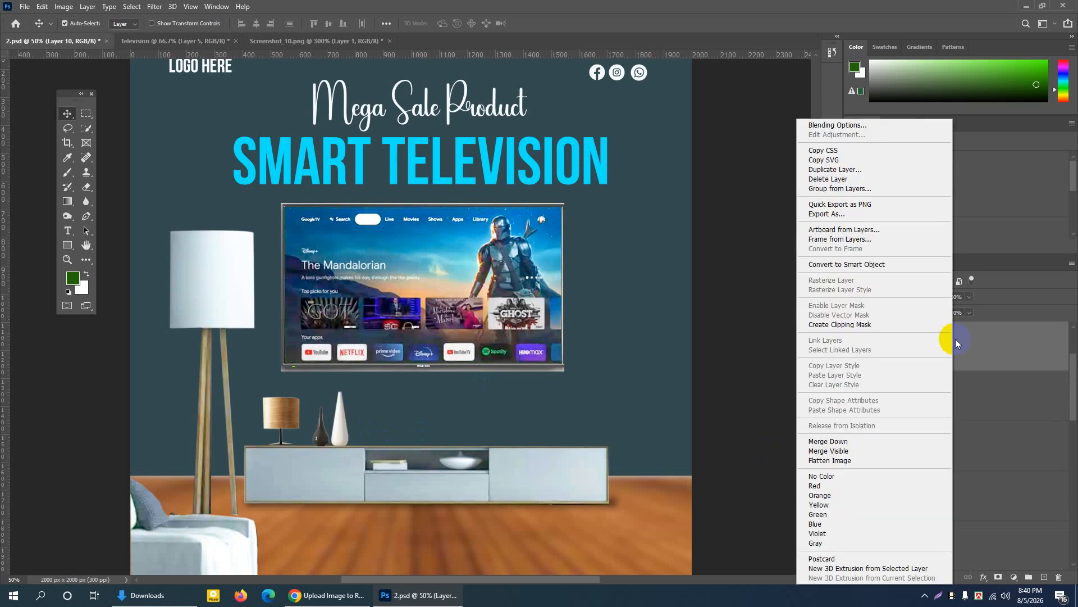
{"action": "left_click", "coordinate": [834, 169]}
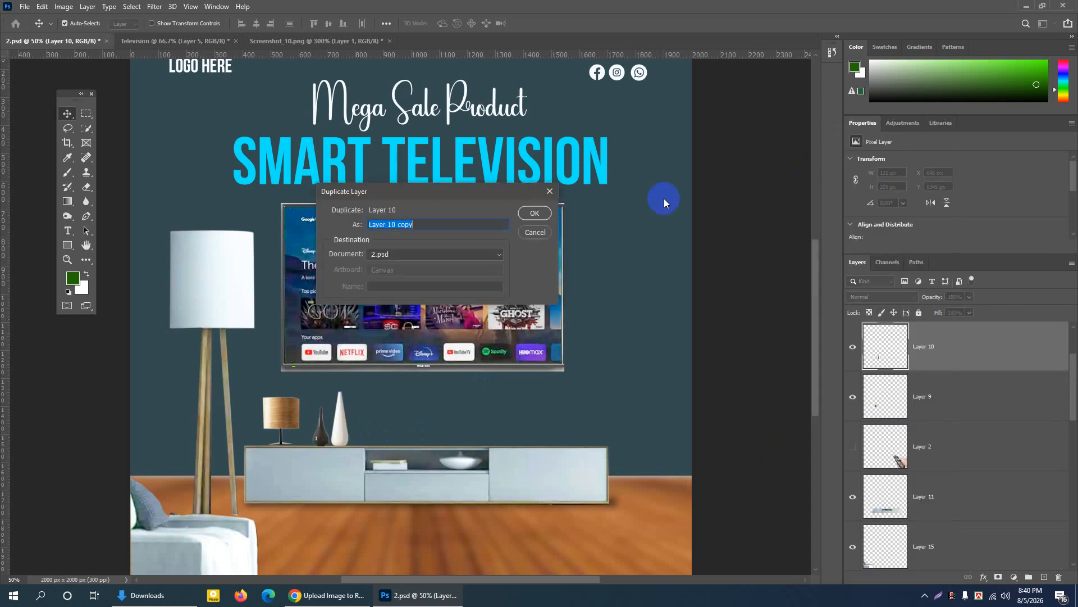
{"action": "left_click", "coordinate": [410, 254]}
{"action": "left_click", "coordinate": [389, 275]}
{"action": "left_click", "coordinate": [534, 213]}
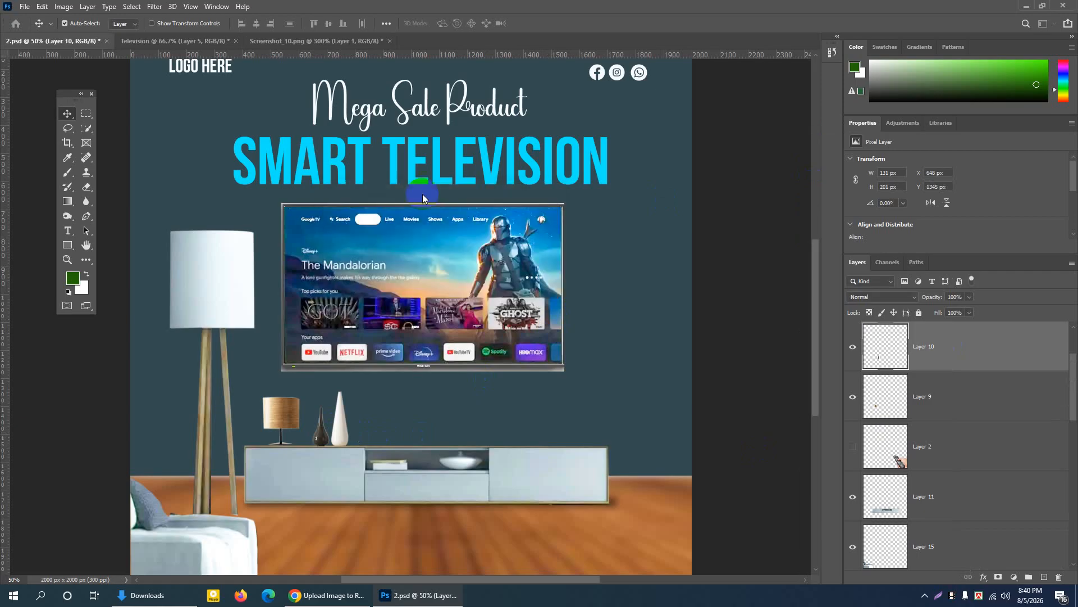
In the Television document, move the vases slightly away from the table lamp, scale them down to about 73.21% and apply the transformation
{"action": "left_click", "coordinate": [127, 41]}
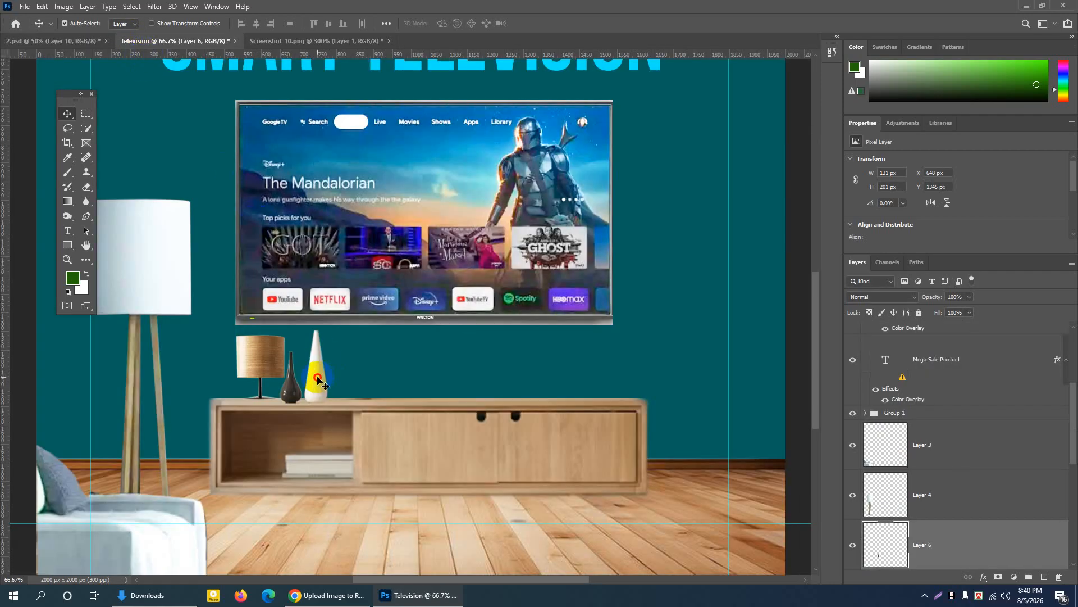
{"action": "left_click_drag", "start_coordinate": [318, 380], "coordinate": [332, 377]}
{"action": "key", "text": "ctrl+t"}
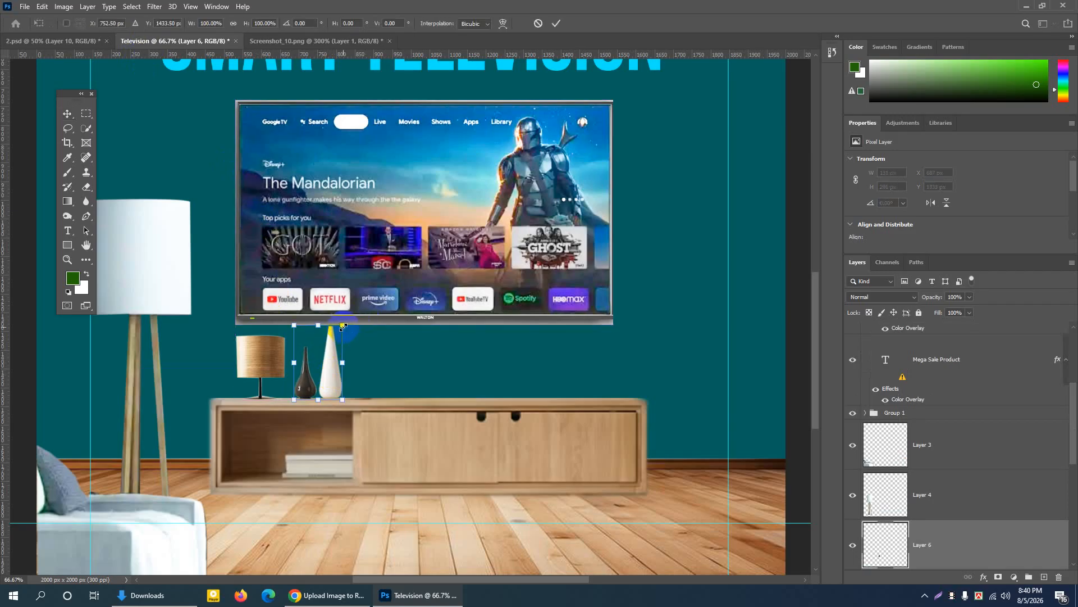
{"action": "left_click_drag", "start_coordinate": [343, 326], "coordinate": [337, 352]}
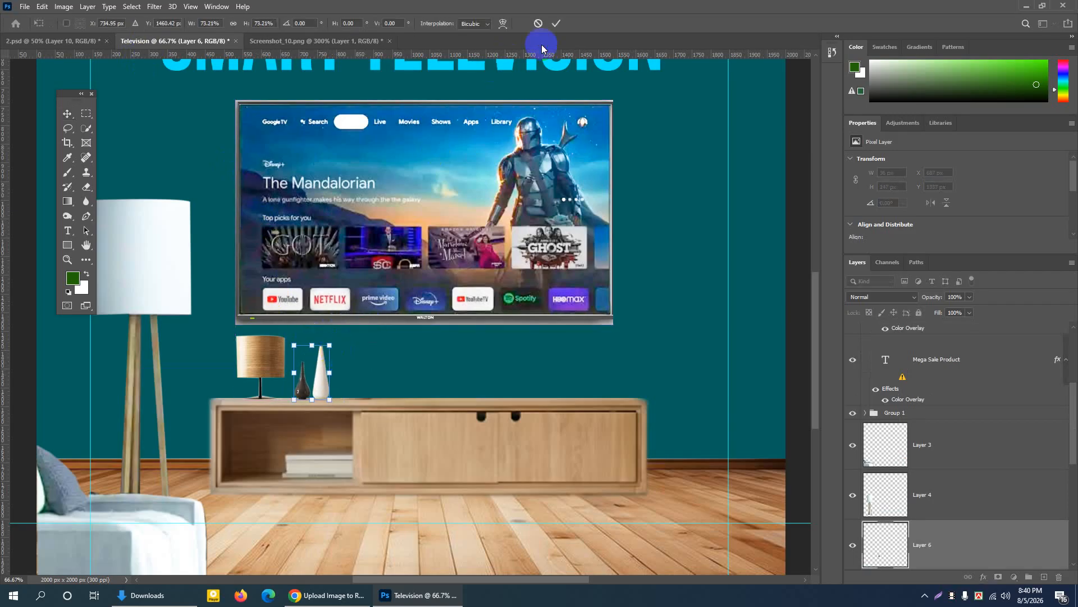
{"action": "left_click", "coordinate": [556, 24]}
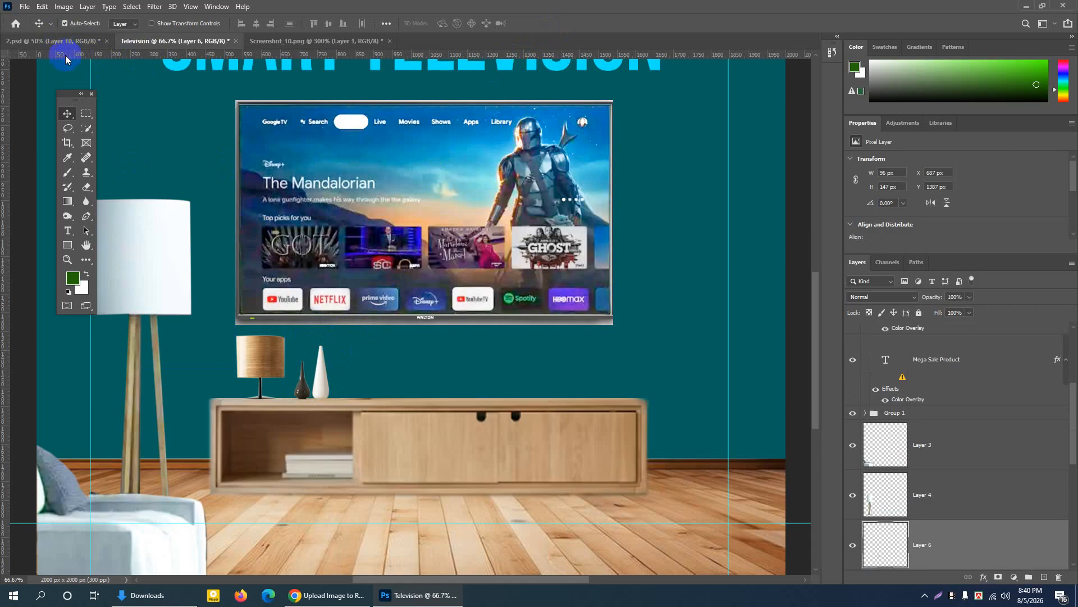
Minimize the open windows and preview the pexels-sammsara luxury modern home picture from the desktop, examining its gold ornaments up close
{"action": "left_click", "coordinate": [1026, 8]}
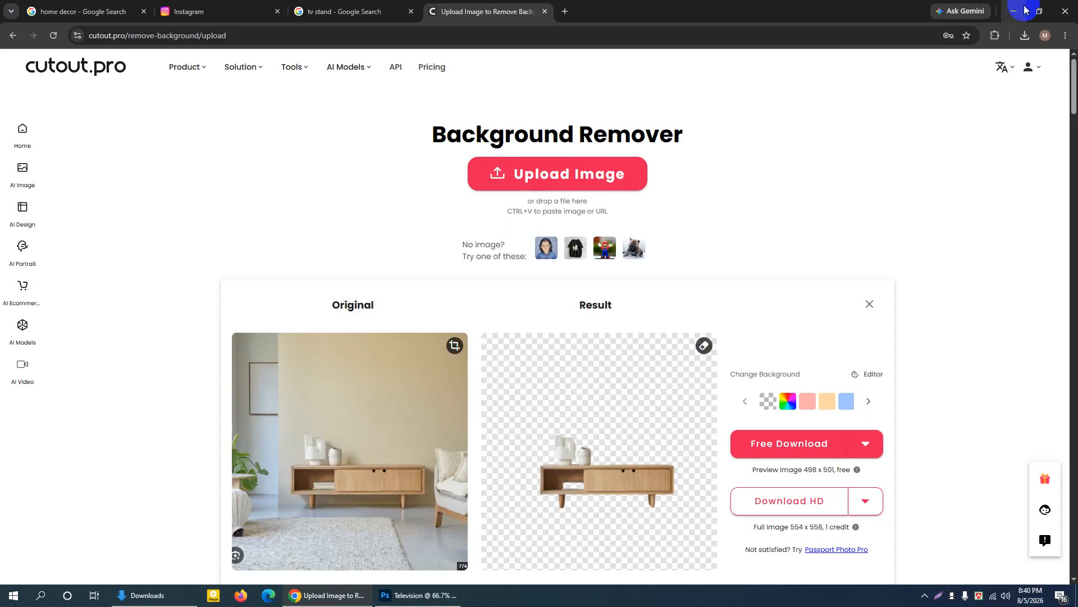
{"action": "left_click", "coordinate": [1007, 10]}
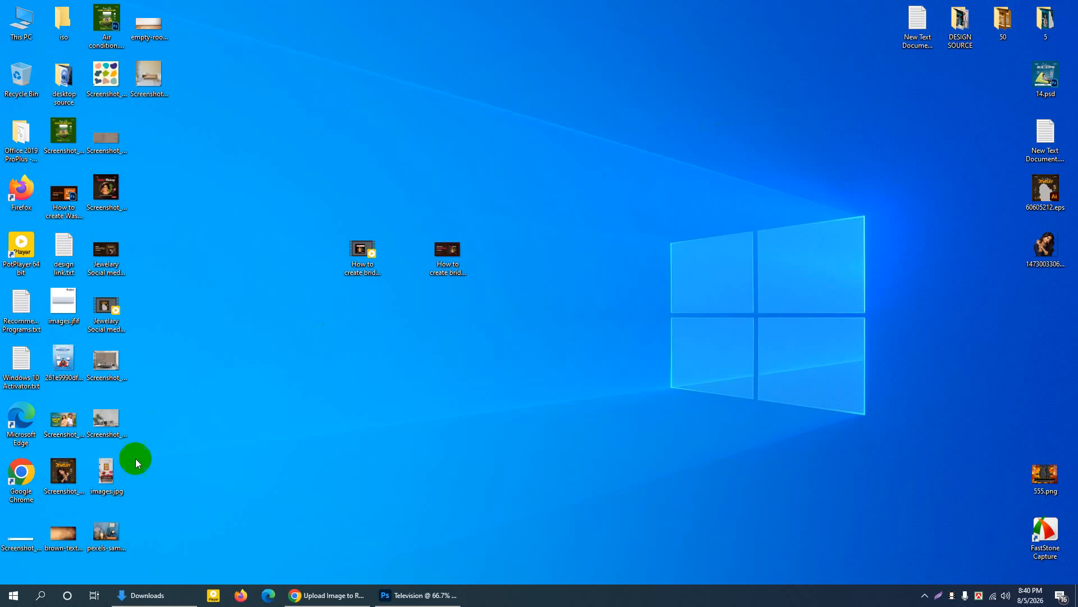
{"action": "double_click", "coordinate": [109, 530]}
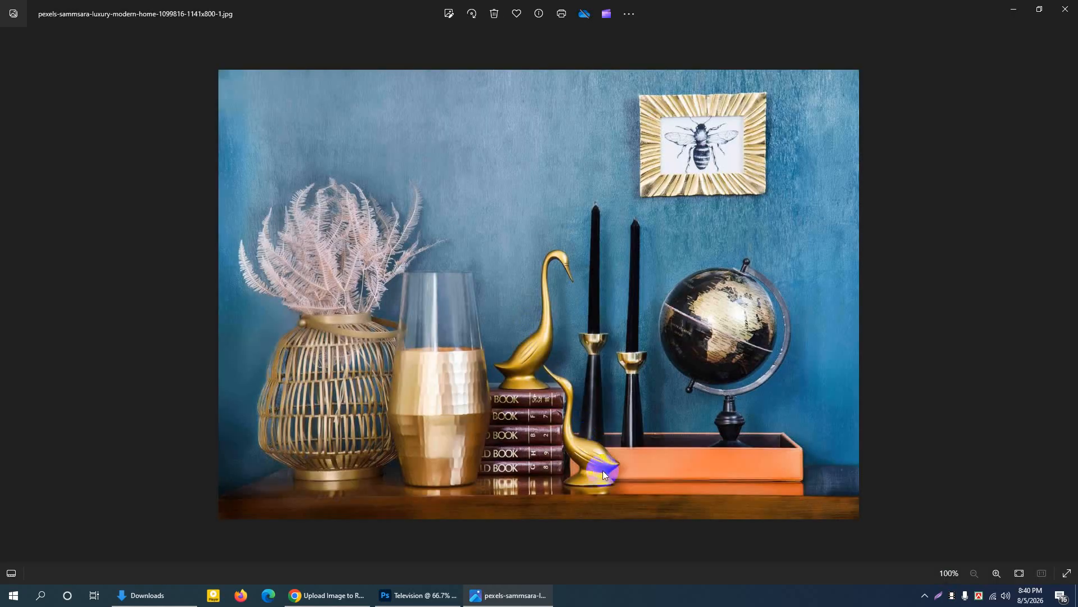
{"action": "scroll", "coordinate": [603, 473], "scroll_direction": "up", "scroll_amount": 2}
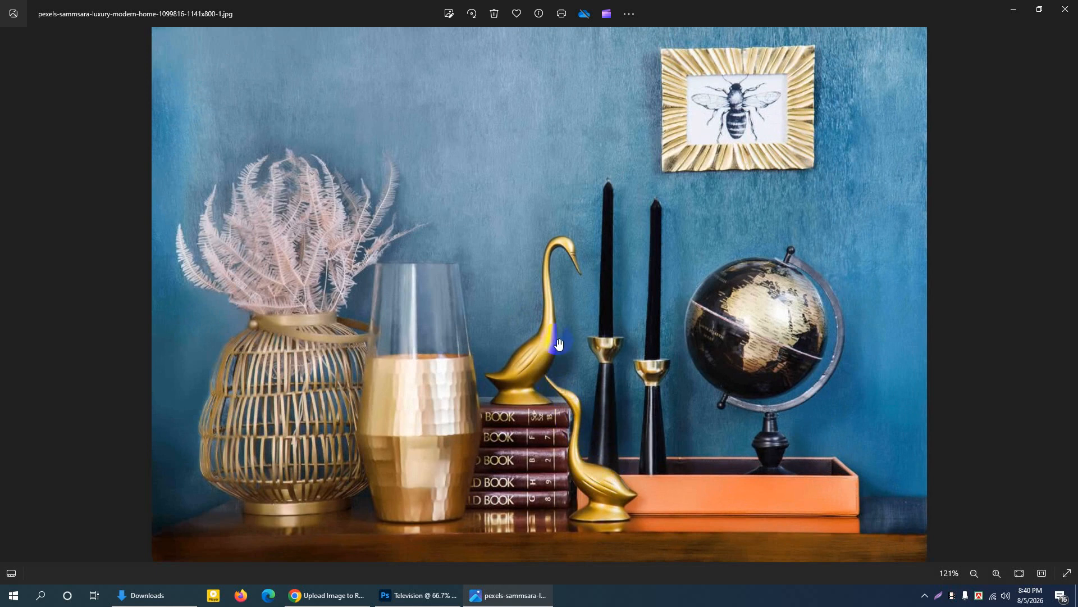
{"action": "left_click", "coordinate": [1065, 9]}
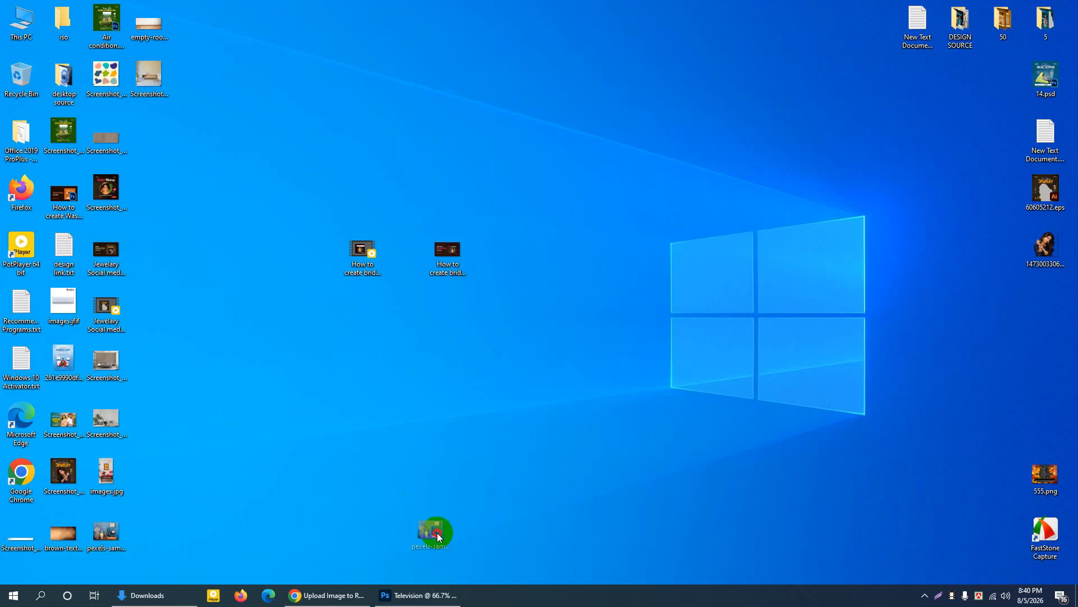
Open the pexels-sammsara luxury modern home JPG from the desktop as a new Photoshop document, showing its gold birds and books at 200%
{"action": "left_click_drag", "start_coordinate": [437, 533], "coordinate": [472, 41]}
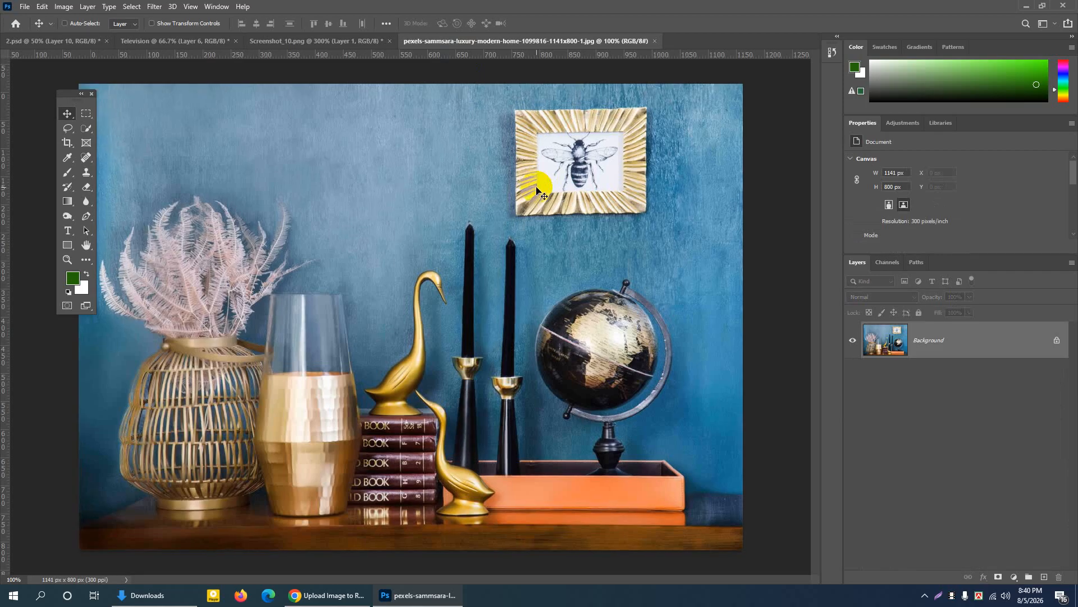
{"action": "key", "text": "ctrl+plus"}
{"action": "scroll", "coordinate": [676, 358], "scroll_direction": "down", "scroll_amount": 3}
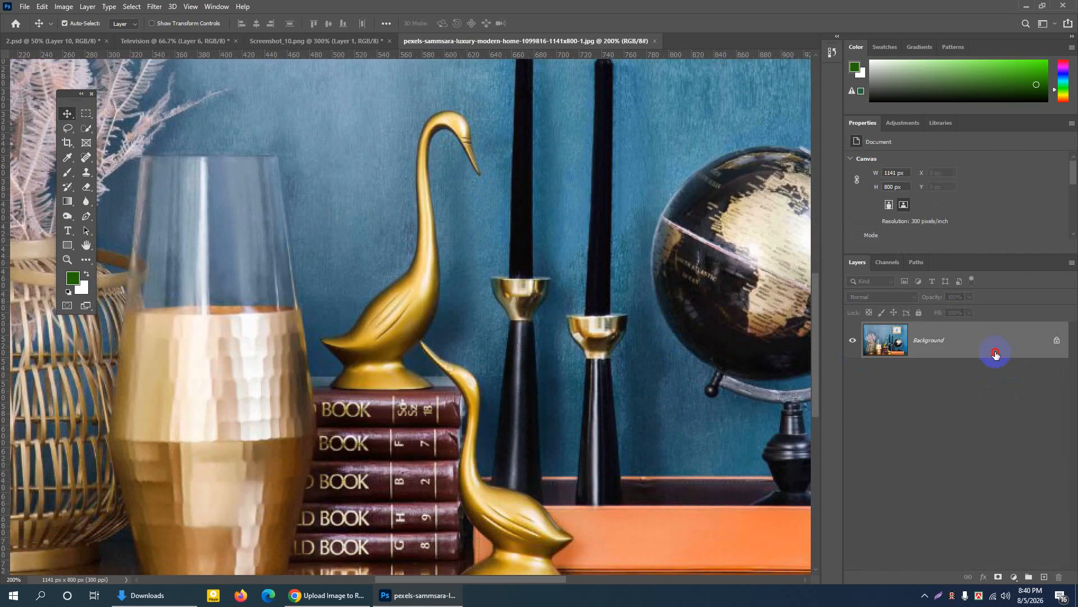
Convert the locked Background into a regular layer named Layer 0 and set the Pen tool to Path mode
{"action": "double_click", "coordinate": [995, 354]}
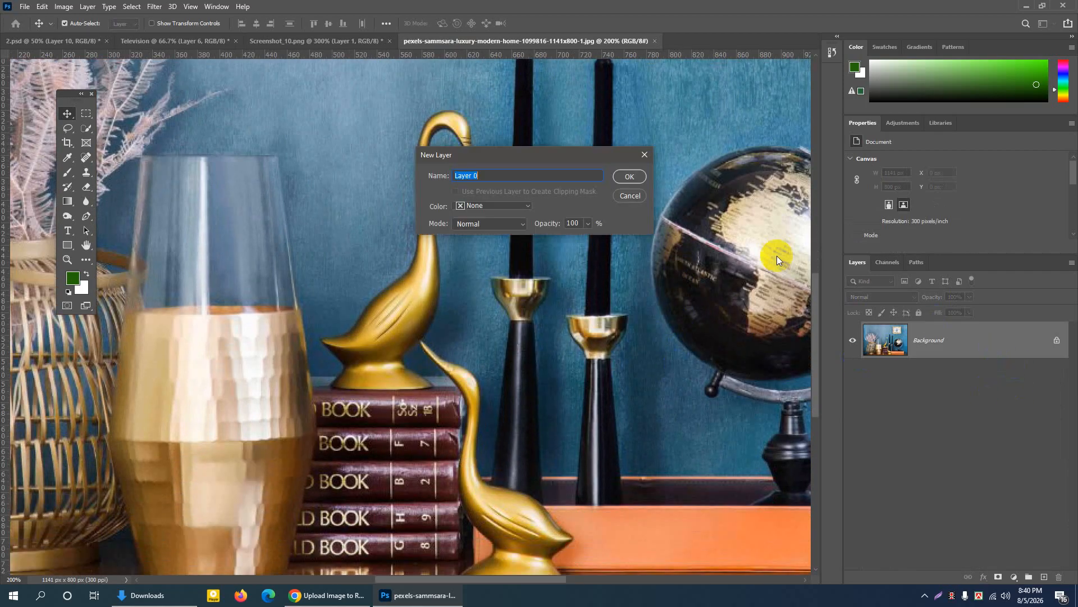
{"action": "left_click", "coordinate": [629, 177]}
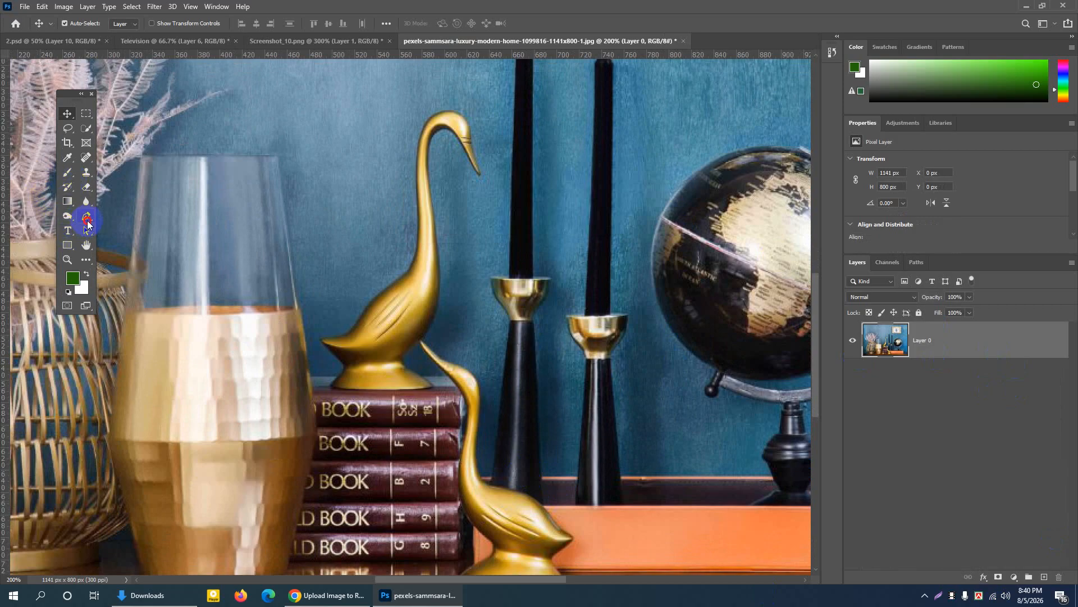
{"action": "left_click_drag", "start_coordinate": [87, 219], "coordinate": [126, 217]}
{"action": "left_click", "coordinate": [79, 22]}
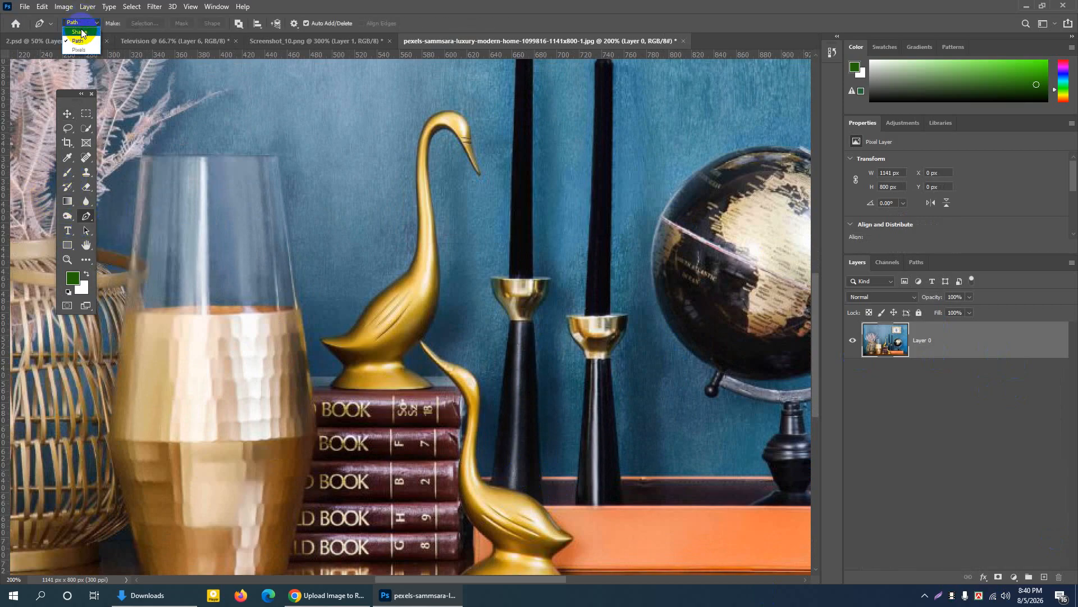
{"action": "left_click", "coordinate": [77, 41]}
Start a pen path along the lower edge of the base of the upper gold bird standing on the books
{"action": "scroll", "coordinate": [385, 284], "scroll_direction": "down", "scroll_amount": 1}
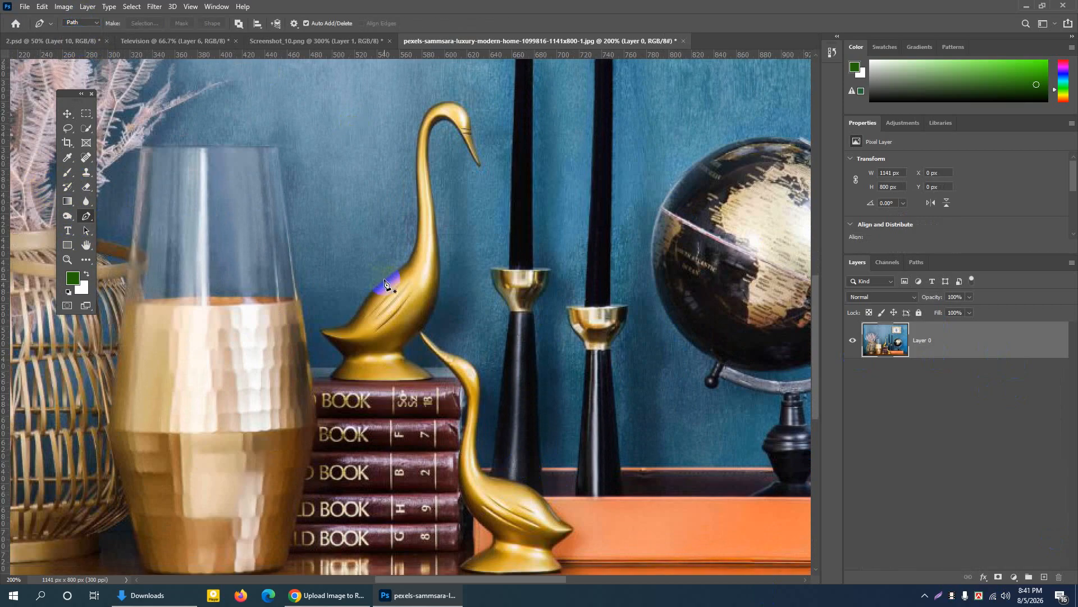
{"action": "scroll", "coordinate": [385, 284], "scroll_direction": "up", "scroll_amount": 1}
{"action": "scroll", "coordinate": [578, 301], "scroll_direction": "up", "scroll_amount": 2}
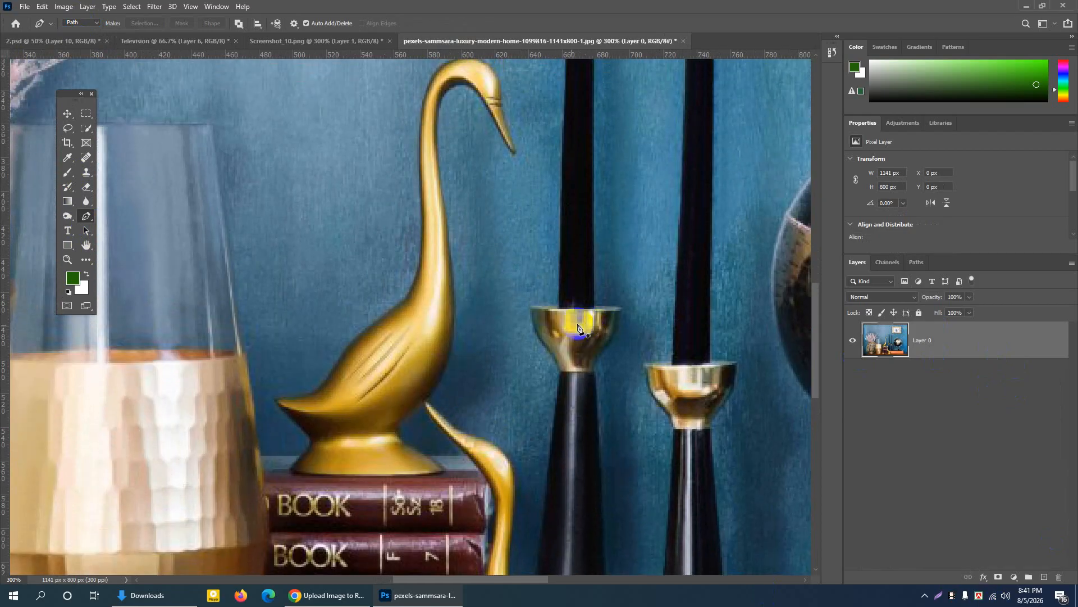
{"action": "left_click", "coordinate": [443, 477]}
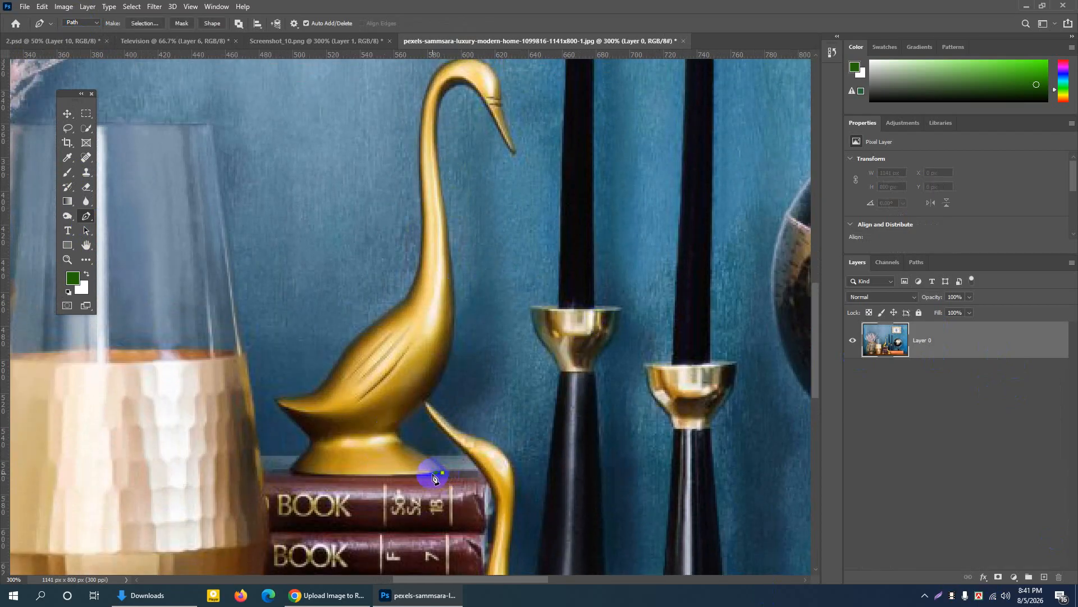
{"action": "left_click", "coordinate": [429, 475]}
{"action": "left_click", "coordinate": [414, 475]}
{"action": "left_click", "coordinate": [314, 474]}
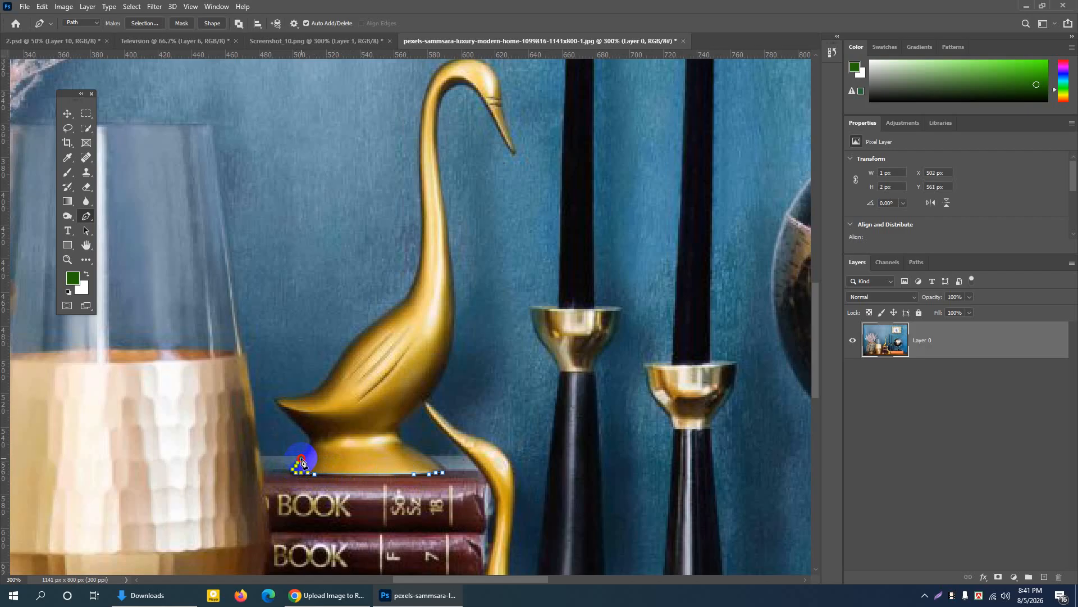
Extend the path up the side of the base, around the bird's tail, and along its back and outer neck
{"action": "left_click", "coordinate": [305, 449]}
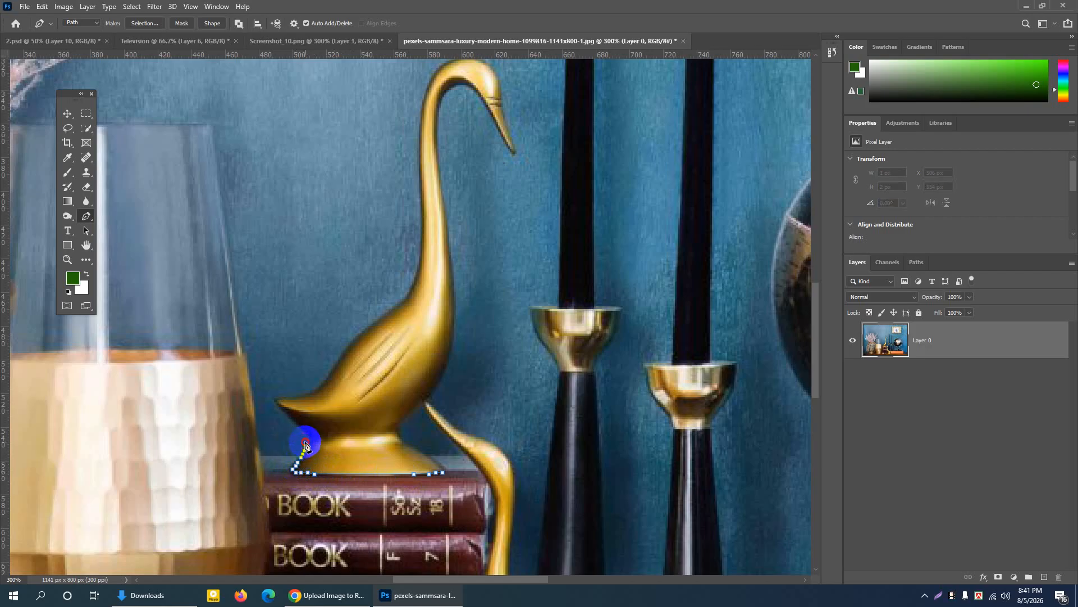
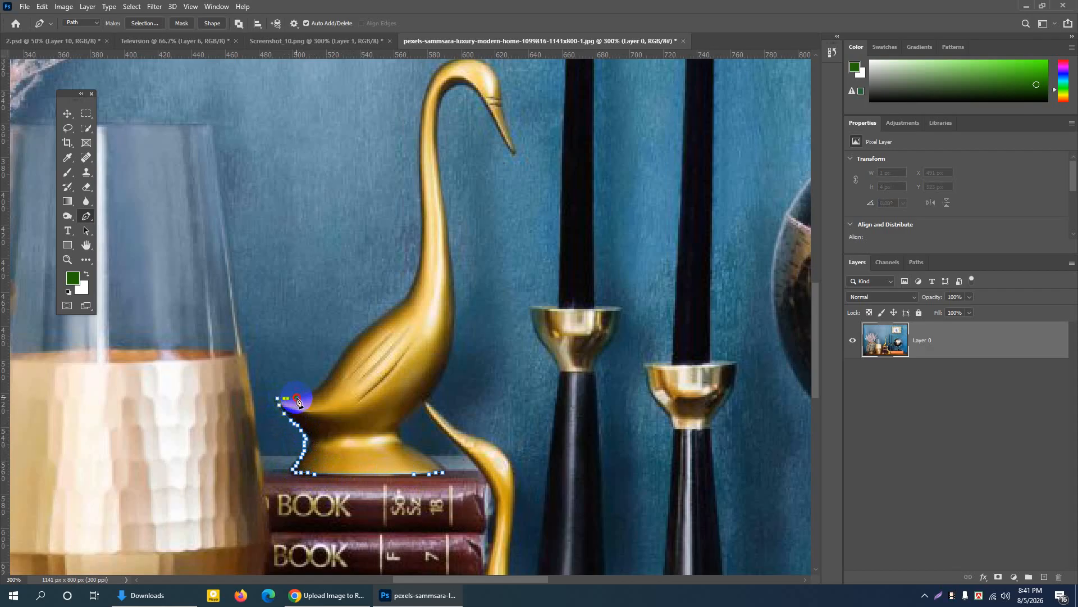
{"action": "left_click", "coordinate": [302, 396]}
{"action": "left_click", "coordinate": [318, 393]}
{"action": "mouse_move", "coordinate": [331, 377]}
{"action": "left_mouse_down"}
{"action": "mouse_move", "coordinate": [410, 300]}
{"action": "mouse_move", "coordinate": [463, 301]}
{"action": "left_mouse_up"}
{"action": "scroll", "coordinate": [464, 300], "scroll_direction": "up", "scroll_amount": 1}
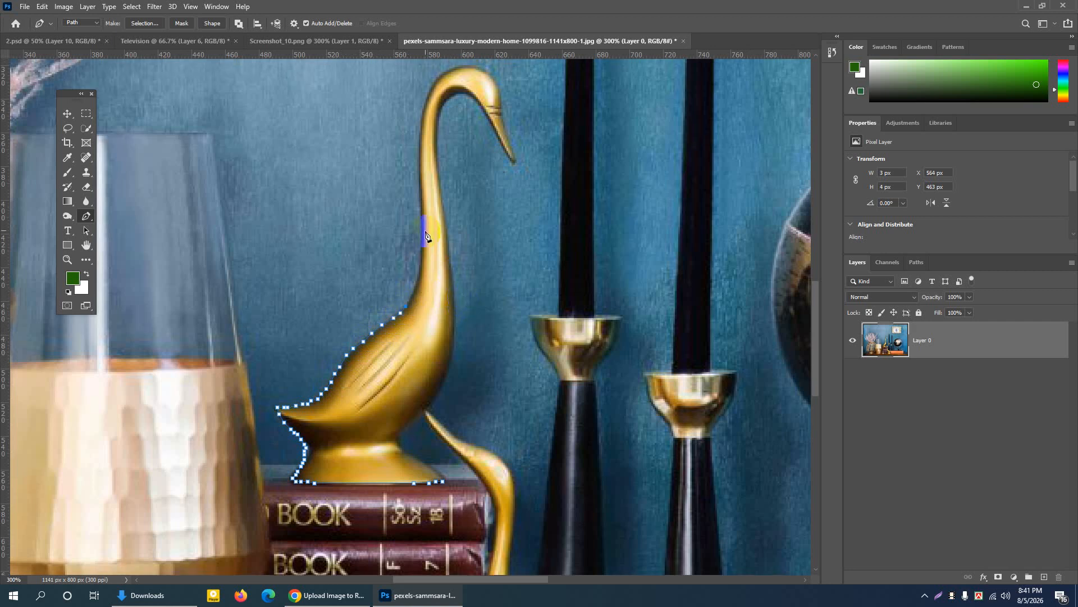
{"action": "left_click", "coordinate": [409, 301]}
{"action": "mouse_move", "coordinate": [415, 293]}
{"action": "left_mouse_down"}
{"action": "mouse_move", "coordinate": [422, 200]}
{"action": "mouse_move", "coordinate": [440, 158]}
{"action": "mouse_move", "coordinate": [427, 168]}
{"action": "mouse_move", "coordinate": [419, 159]}
{"action": "mouse_move", "coordinate": [436, 97]}
{"action": "left_mouse_up"}
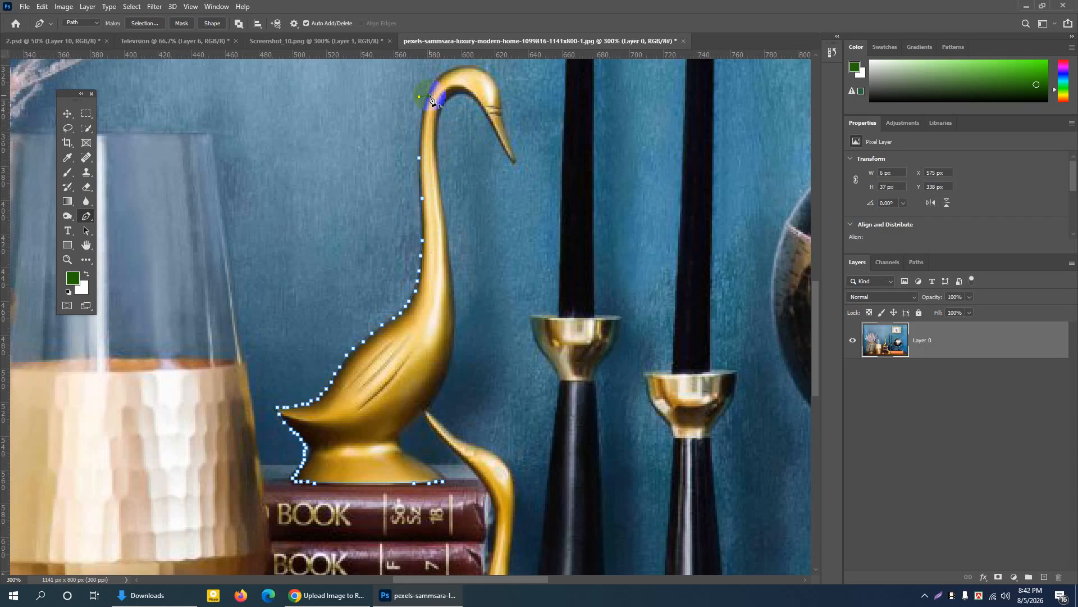
Continue the path around the bend of the bird's neck to the crown of its head
{"action": "scroll", "coordinate": [571, 264], "scroll_direction": "up", "scroll_amount": 5}
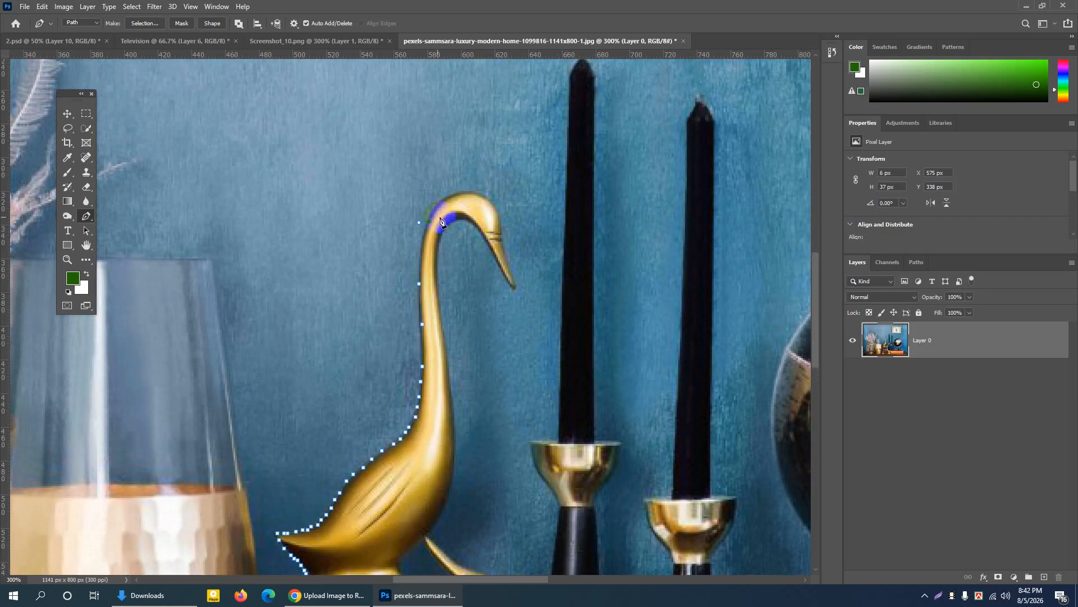
{"action": "left_click", "coordinate": [433, 213]}
{"action": "left_click", "coordinate": [438, 206]}
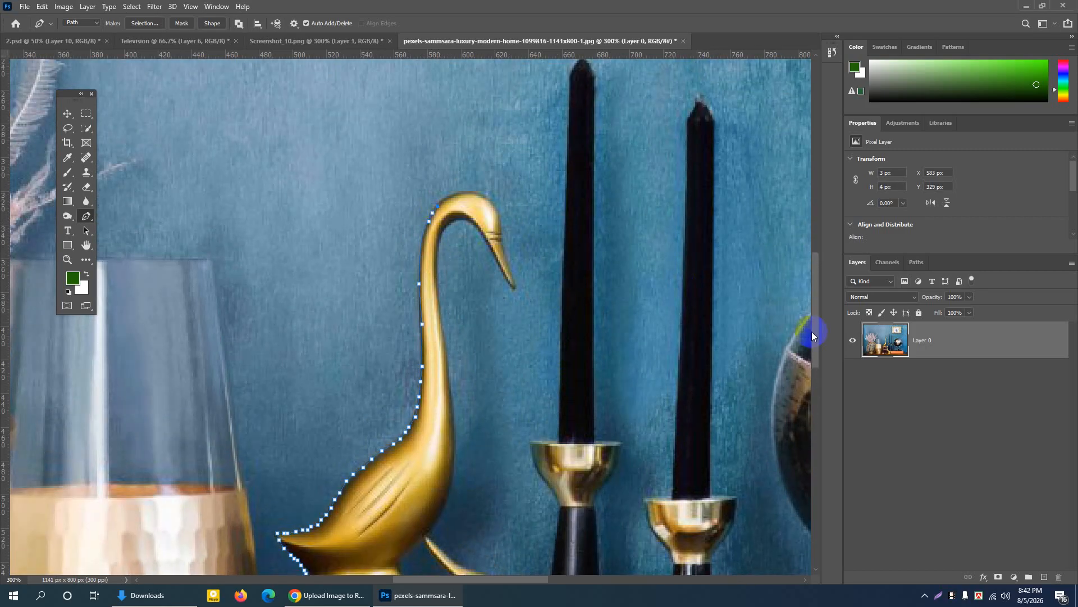
{"action": "scroll", "coordinate": [815, 336], "scroll_direction": "down", "scroll_amount": 3}
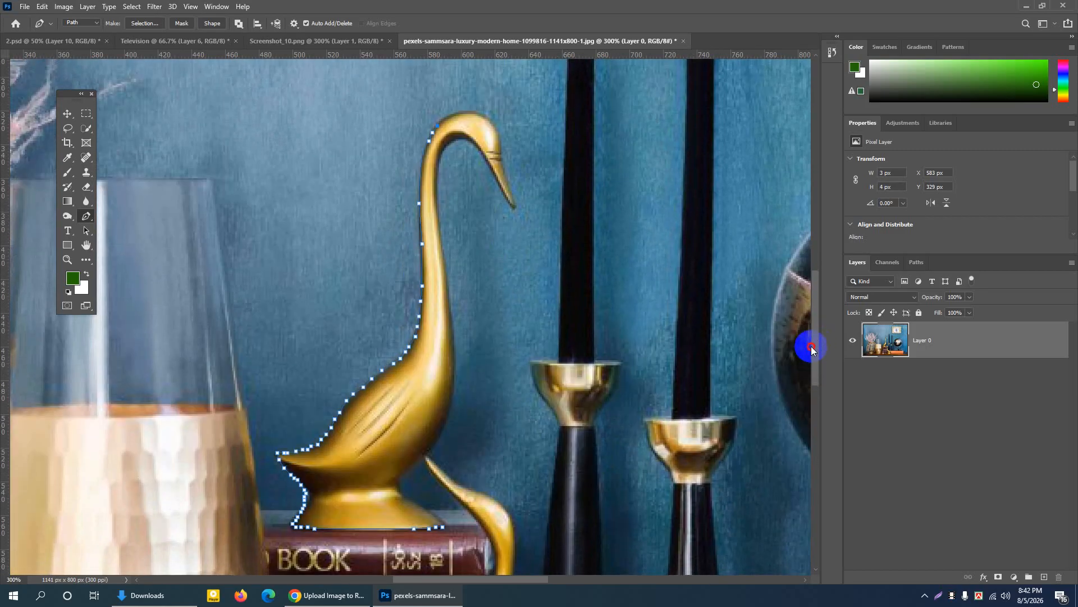
{"action": "scroll", "coordinate": [811, 349], "scroll_direction": "up", "scroll_amount": 3}
{"action": "left_click", "coordinate": [446, 212]}
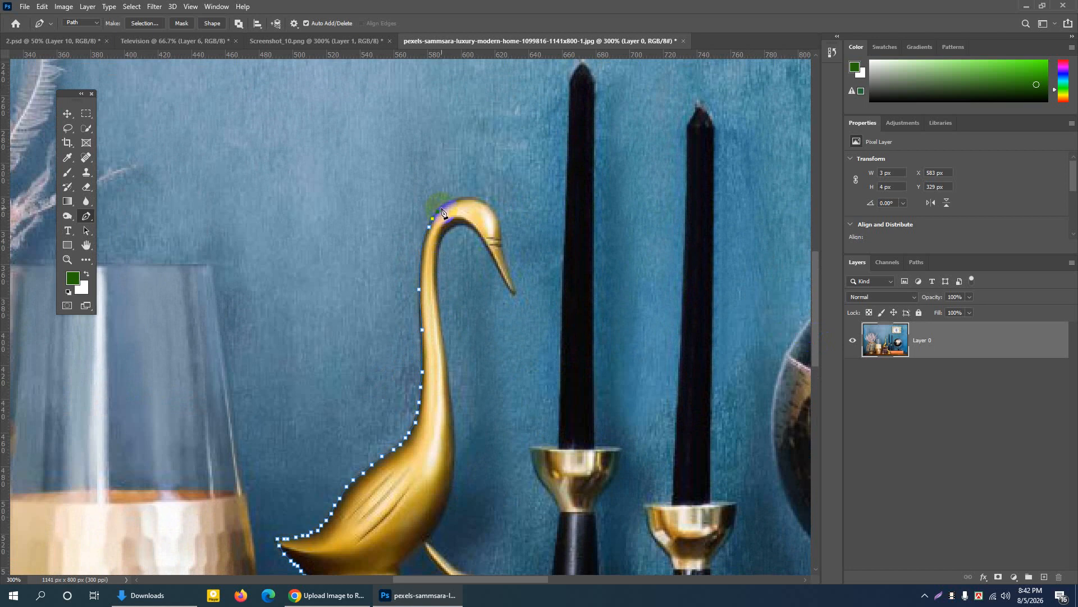
{"action": "left_click", "coordinate": [465, 203]}
{"action": "left_click", "coordinate": [469, 199]}
{"action": "left_click", "coordinate": [473, 199]}
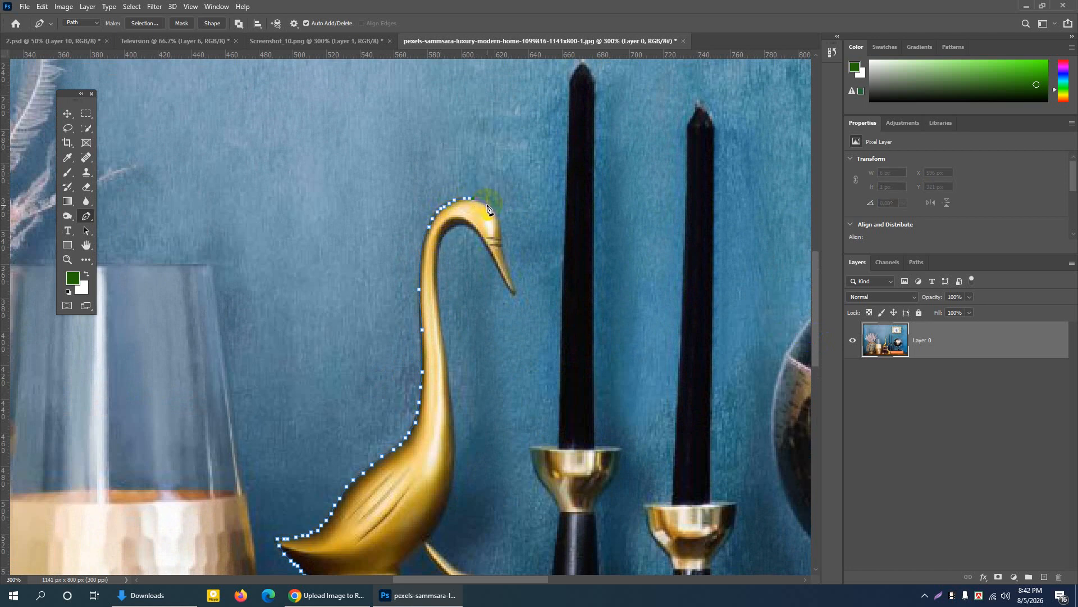
Trace the front of the bird's head and the outer edge of its beak down to the tip
{"action": "left_click", "coordinate": [489, 209]}
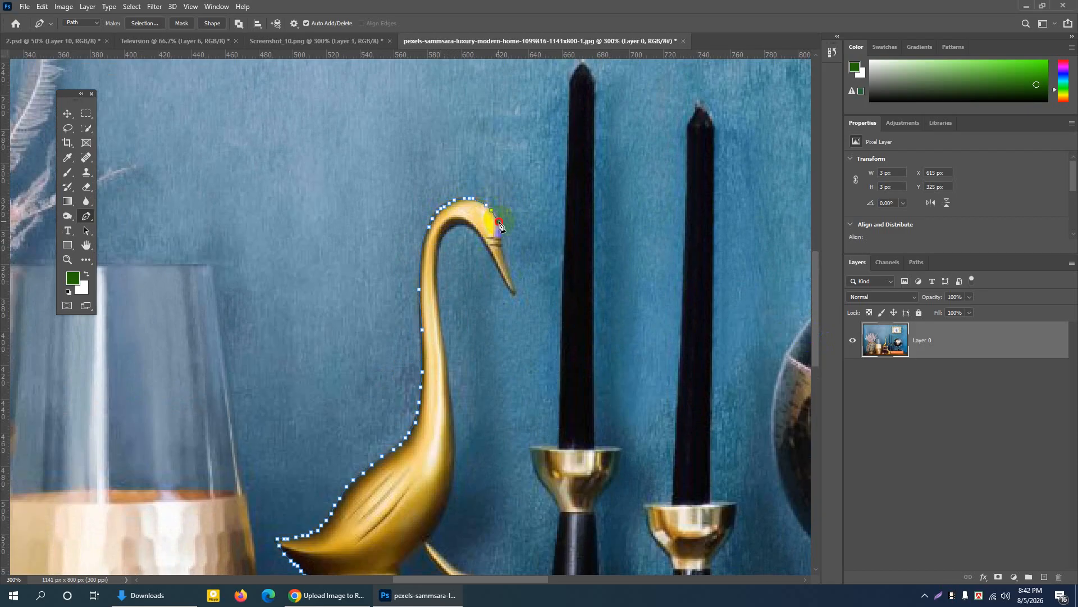
{"action": "left_click", "coordinate": [500, 230]}
{"action": "left_click", "coordinate": [501, 238]}
{"action": "left_click", "coordinate": [502, 245]}
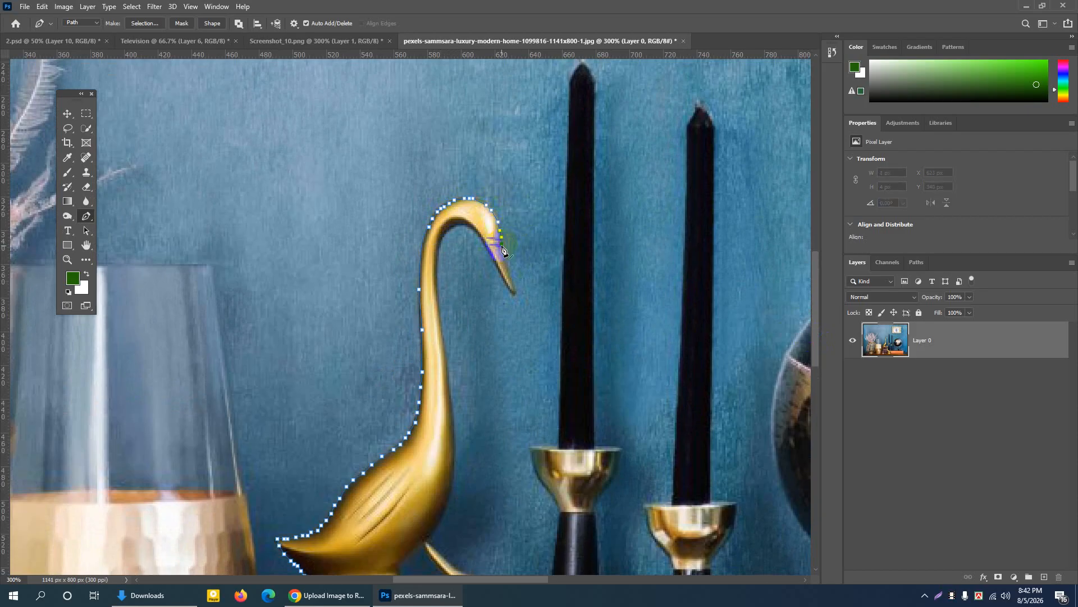
{"action": "scroll", "coordinate": [505, 246], "scroll_direction": "down", "scroll_amount": 1}
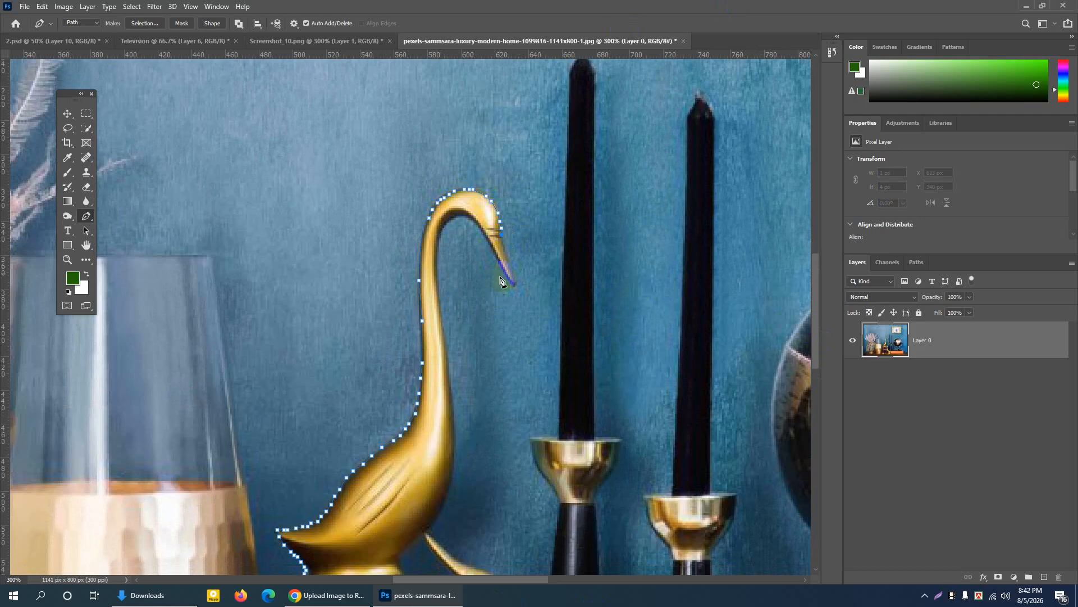
{"action": "left_click", "coordinate": [502, 247]}
{"action": "left_click", "coordinate": [507, 258]}
{"action": "left_click", "coordinate": [512, 272]}
{"action": "left_click", "coordinate": [514, 276]}
Round the beak tip and take the path back along the beak's underside to the throat
{"action": "left_click_drag", "start_coordinate": [445, 226], "coordinate": [428, 248]}
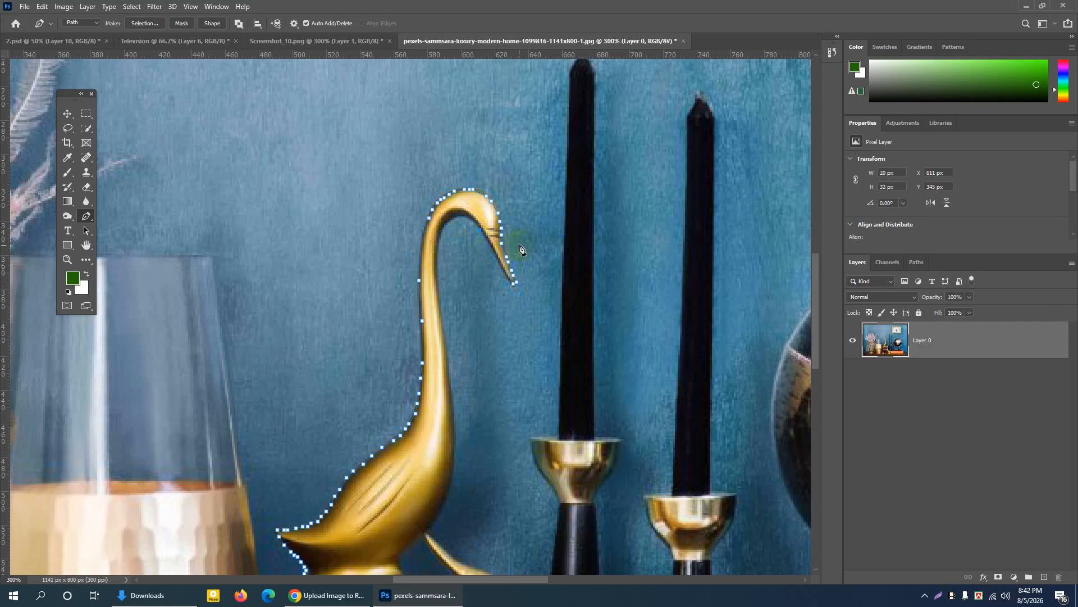
{"action": "left_click", "coordinate": [514, 285]}
{"action": "left_click", "coordinate": [482, 233]}
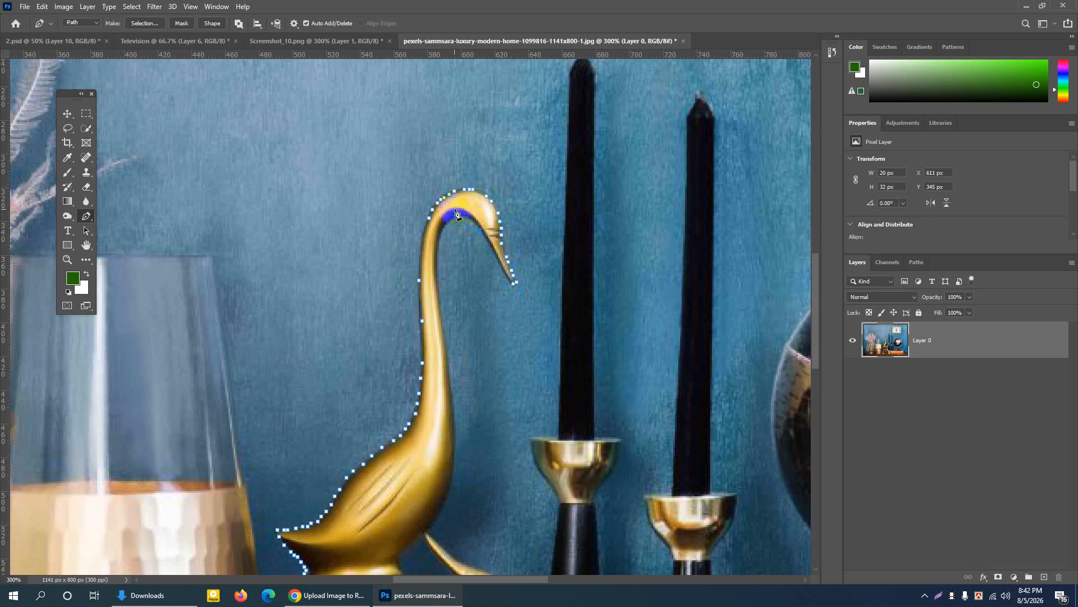
{"action": "left_click", "coordinate": [451, 230]}
{"action": "key", "text": "ctrl+plus"}
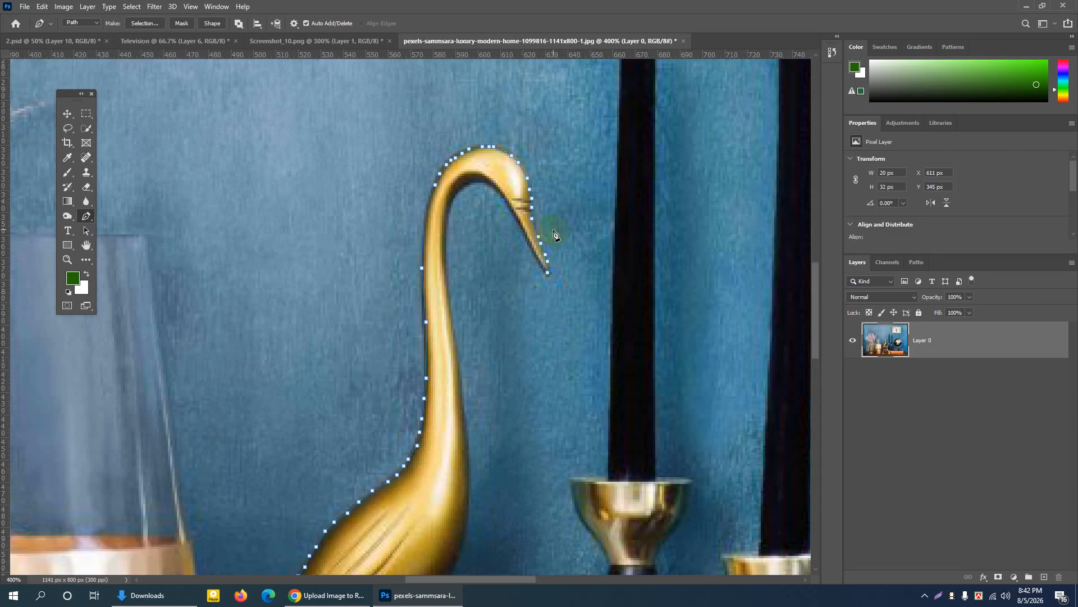
{"action": "left_click_drag", "start_coordinate": [422, 580], "coordinate": [443, 579]}
{"action": "left_click", "coordinate": [406, 184]}
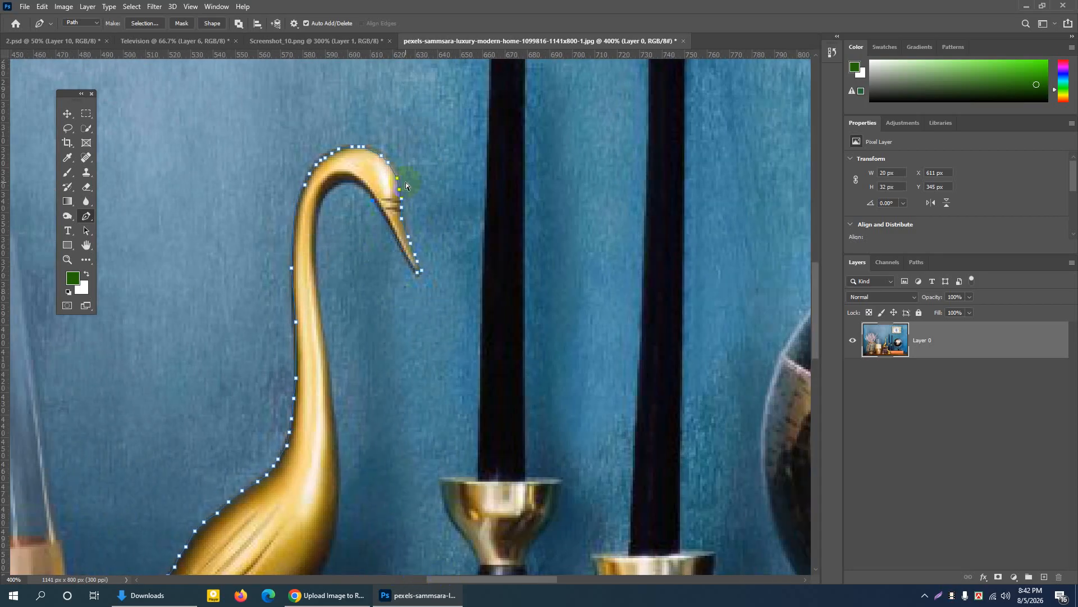
{"action": "key", "text": "ctrl+plus"}
{"action": "left_click", "coordinate": [365, 173]}
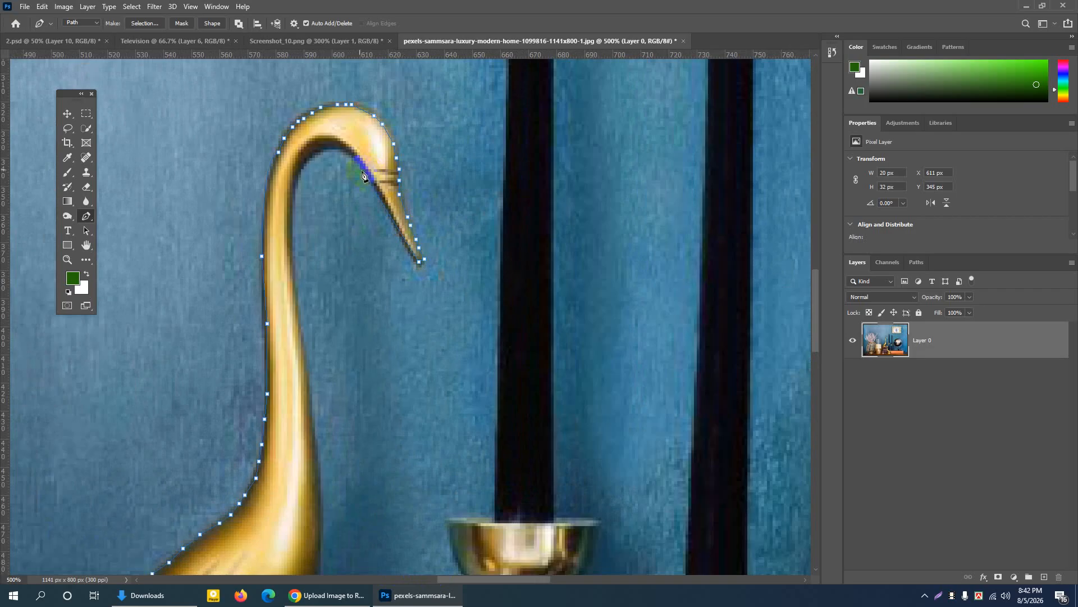
Curve the path through the inner bend beneath the bird's head to the start of the inner neck
{"action": "left_click", "coordinate": [304, 166]}
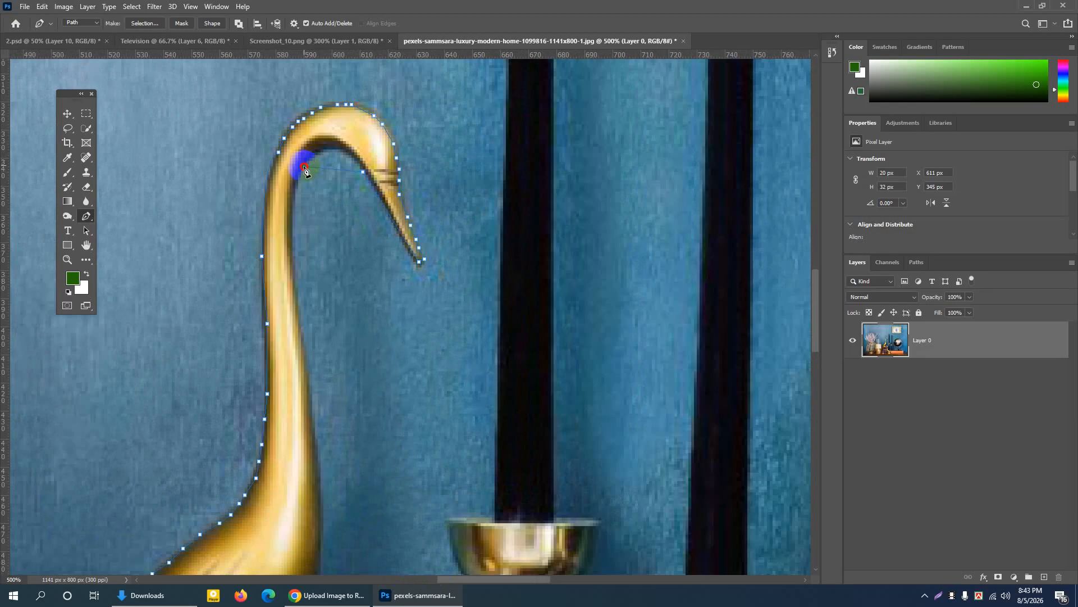
{"action": "left_click_drag", "start_coordinate": [304, 168], "coordinate": [268, 211]}
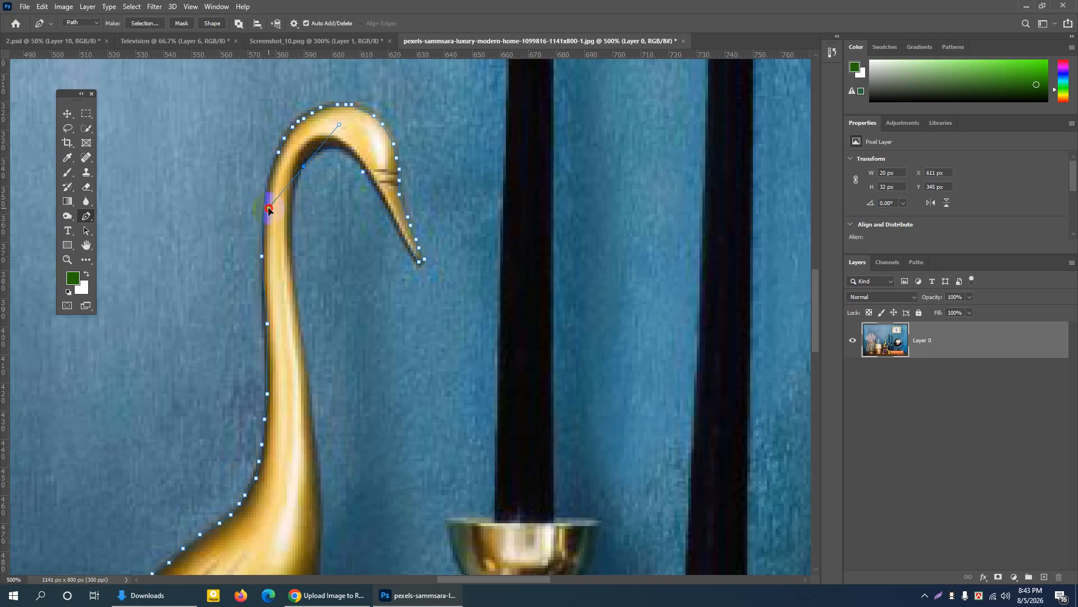
{"action": "left_click_drag", "start_coordinate": [269, 209], "coordinate": [269, 209]}
{"action": "left_click", "coordinate": [301, 172]}
{"action": "left_click", "coordinate": [295, 180]}
{"action": "left_click", "coordinate": [295, 189]}
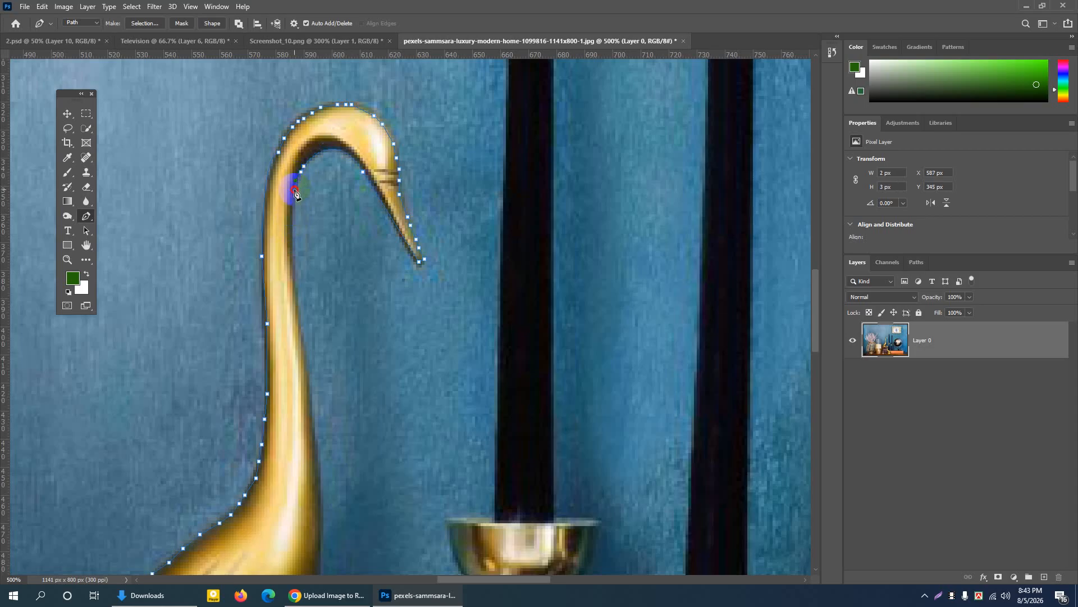
Trace the inner neck down to the breast, replacing the last anchor with a curved one whose outgoing handle is removed
{"action": "left_click", "coordinate": [296, 200]}
{"action": "left_click", "coordinate": [295, 286]}
{"action": "left_click", "coordinate": [304, 349]}
{"action": "scroll", "coordinate": [319, 396], "scroll_direction": "down", "scroll_amount": 3}
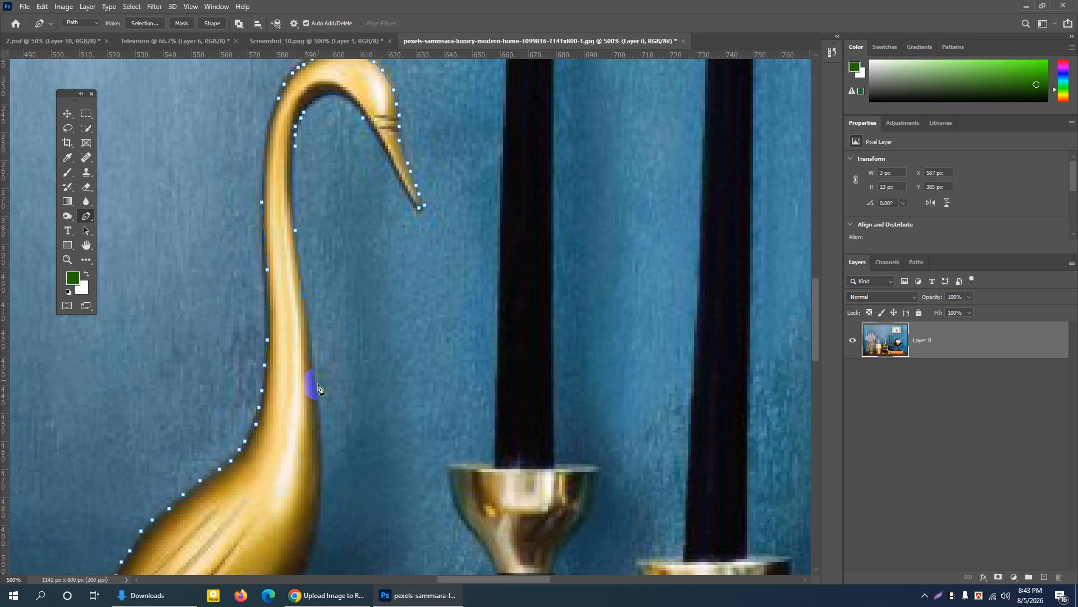
{"action": "scroll", "coordinate": [314, 388], "scroll_direction": "down", "scroll_amount": 2}
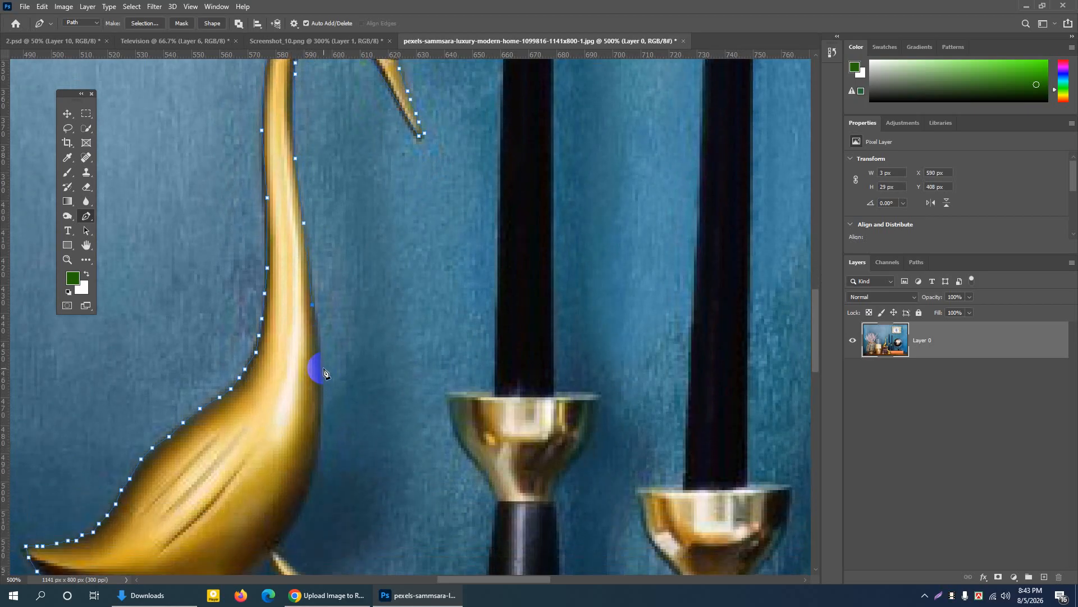
{"action": "scroll", "coordinate": [317, 388], "scroll_direction": "down", "scroll_amount": 3}
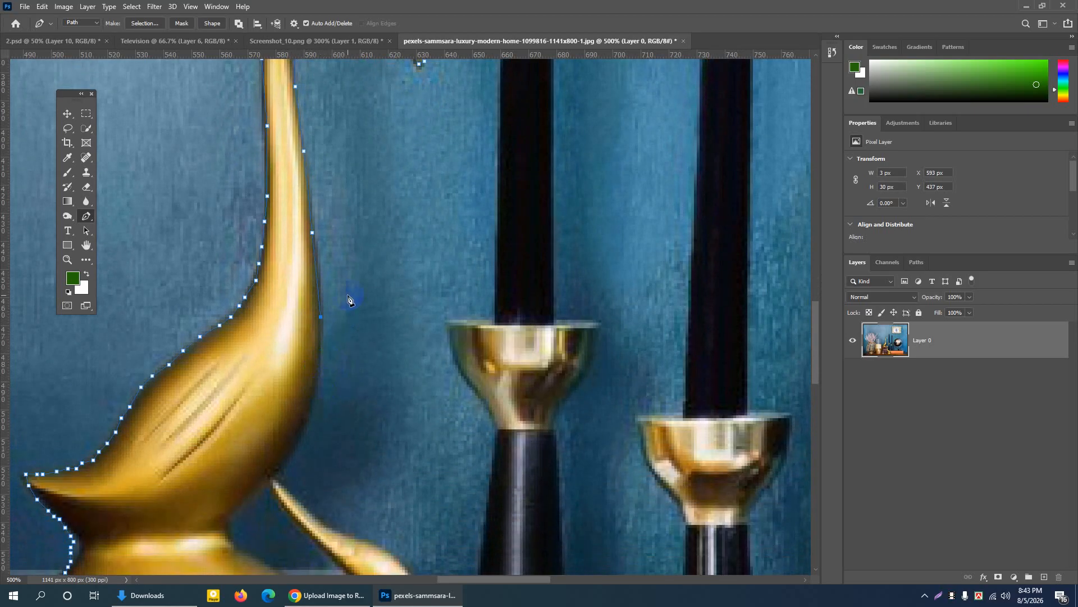
{"action": "key", "text": "ctrl+z"}
{"action": "left_click_drag", "start_coordinate": [321, 336], "coordinate": [317, 352]}
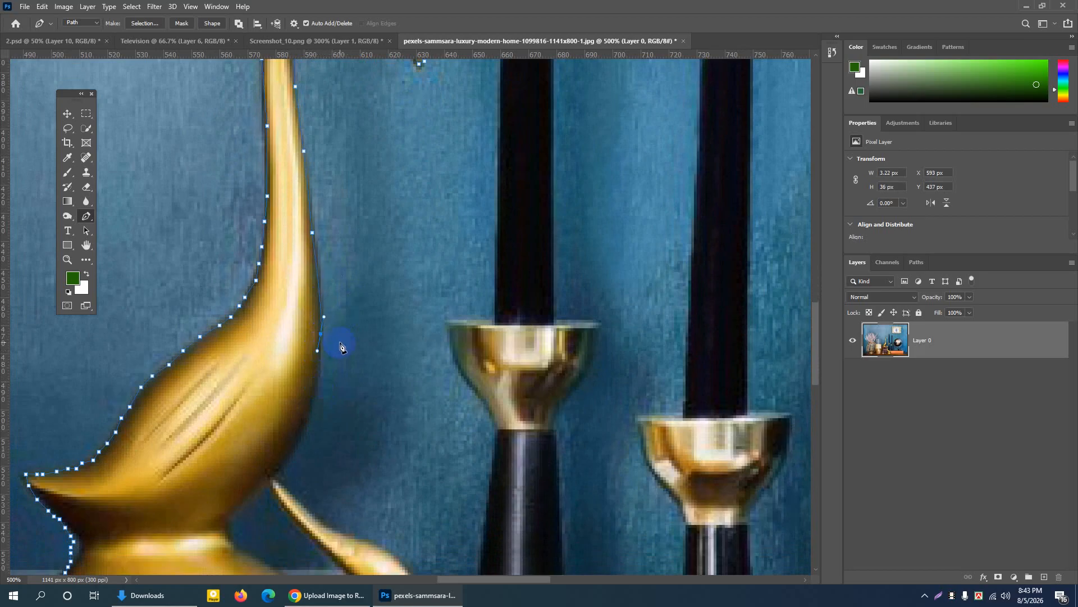
{"action": "scroll", "coordinate": [341, 343], "scroll_direction": "down", "scroll_amount": 2}
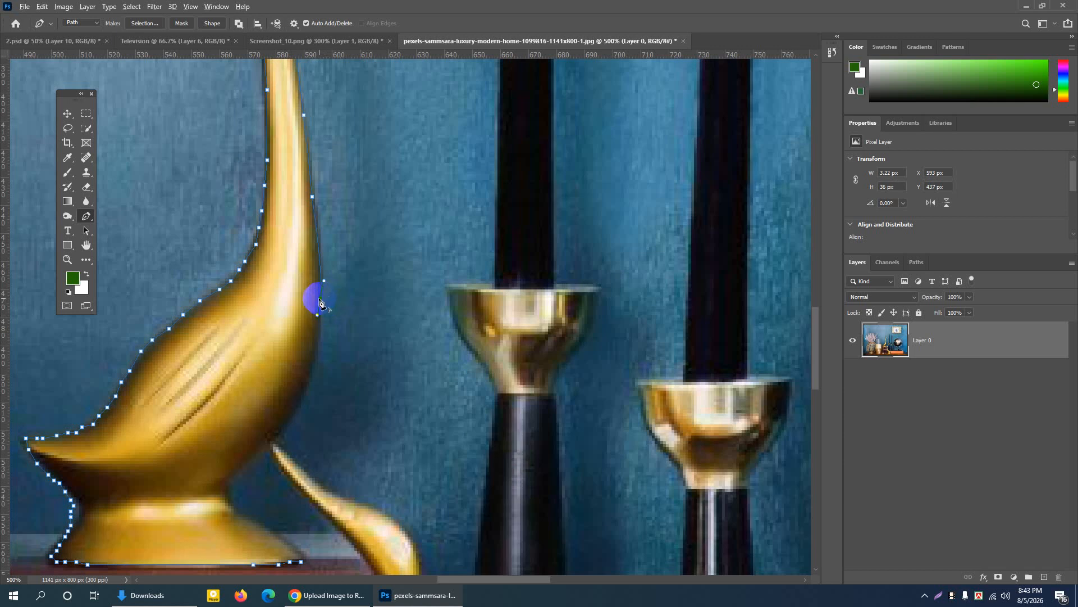
{"action": "left_click", "coordinate": [321, 298]}
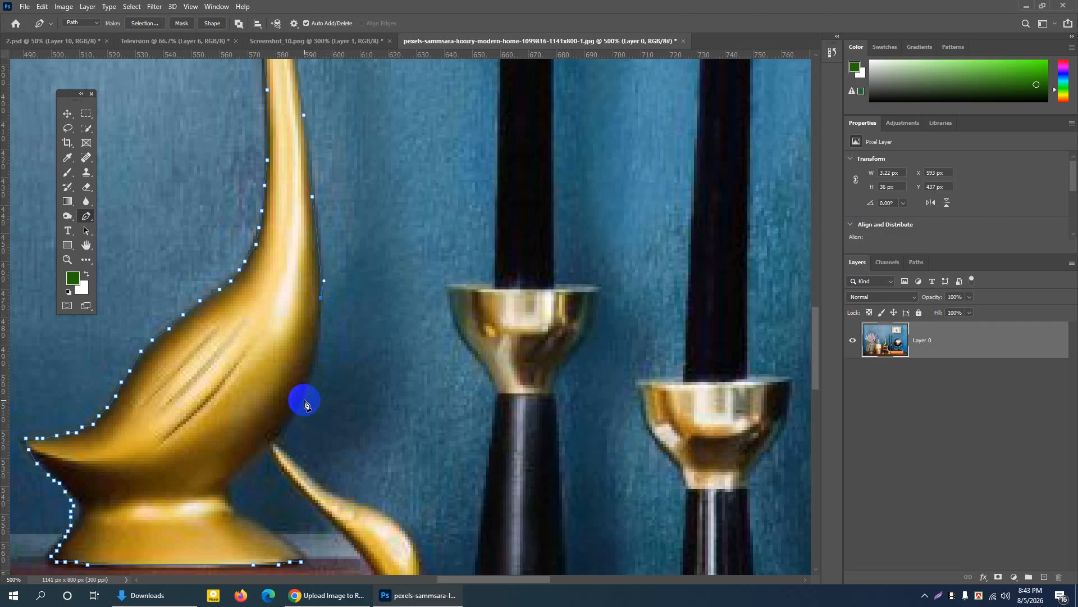
Trace the bird's lower breast and the inward curve of its pedestal, and close the path at the base's corner
{"action": "left_click", "coordinate": [286, 436]}
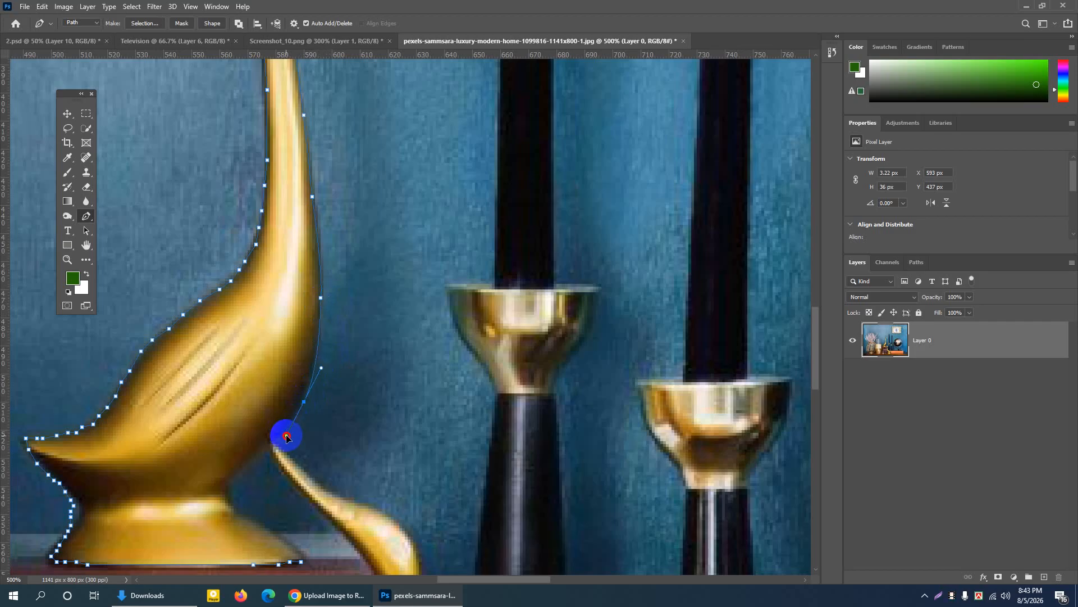
{"action": "left_click", "coordinate": [304, 402], "text": "alt"}
{"action": "left_click_drag", "start_coordinate": [305, 404], "coordinate": [227, 503]}
{"action": "left_click_drag", "start_coordinate": [817, 337], "coordinate": [819, 368]}
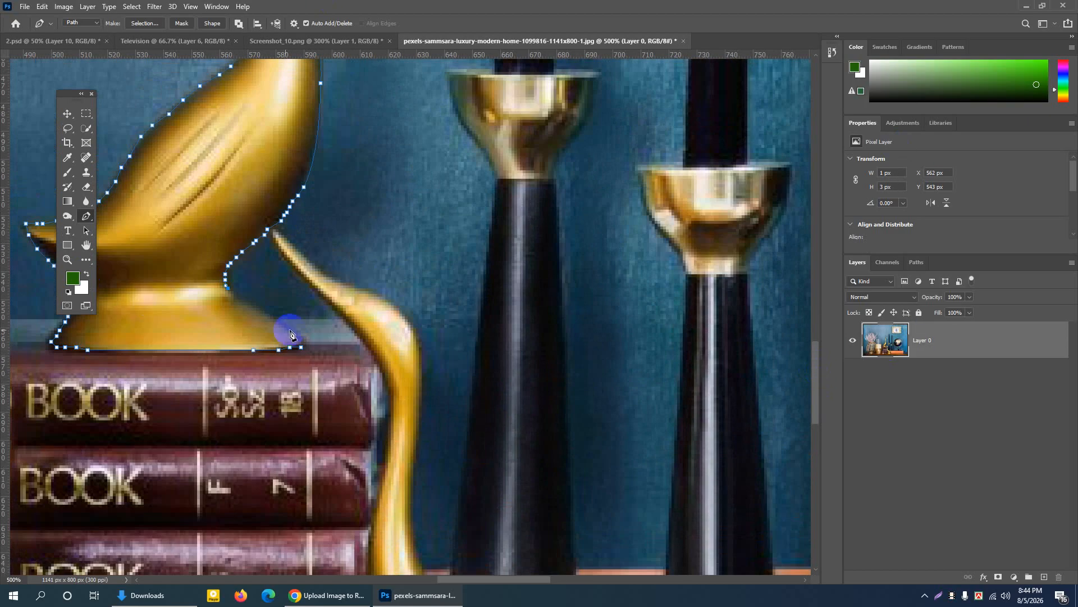
{"action": "left_click_drag", "start_coordinate": [233, 296], "coordinate": [302, 349]}
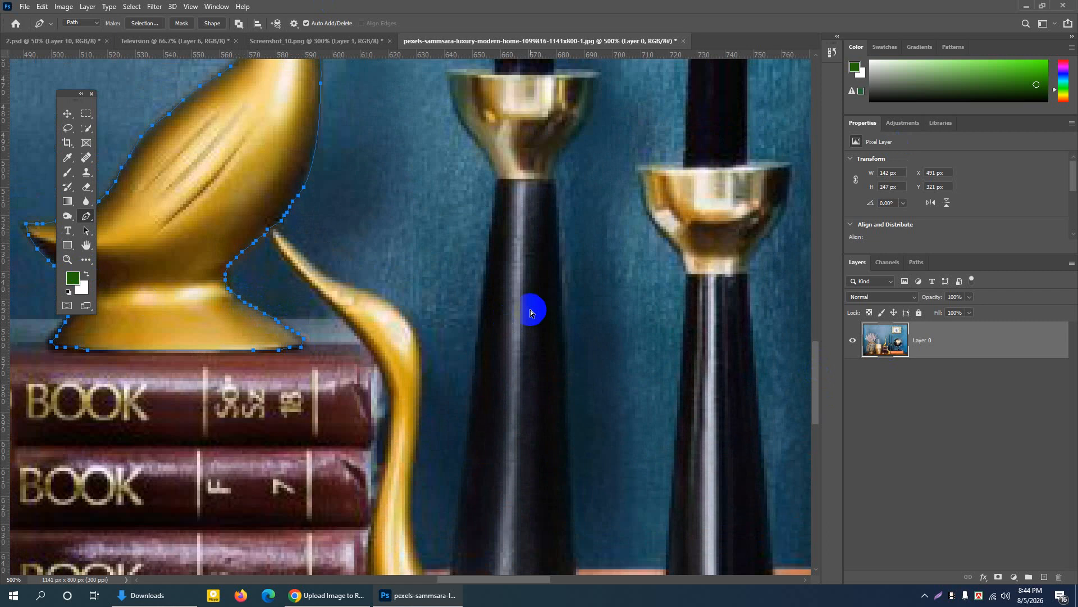
Convert the closed bird path into a new anti-aliased selection with a feather radius of 1 pixel
{"action": "scroll", "coordinate": [530, 313], "scroll_direction": "down", "scroll_amount": 5}
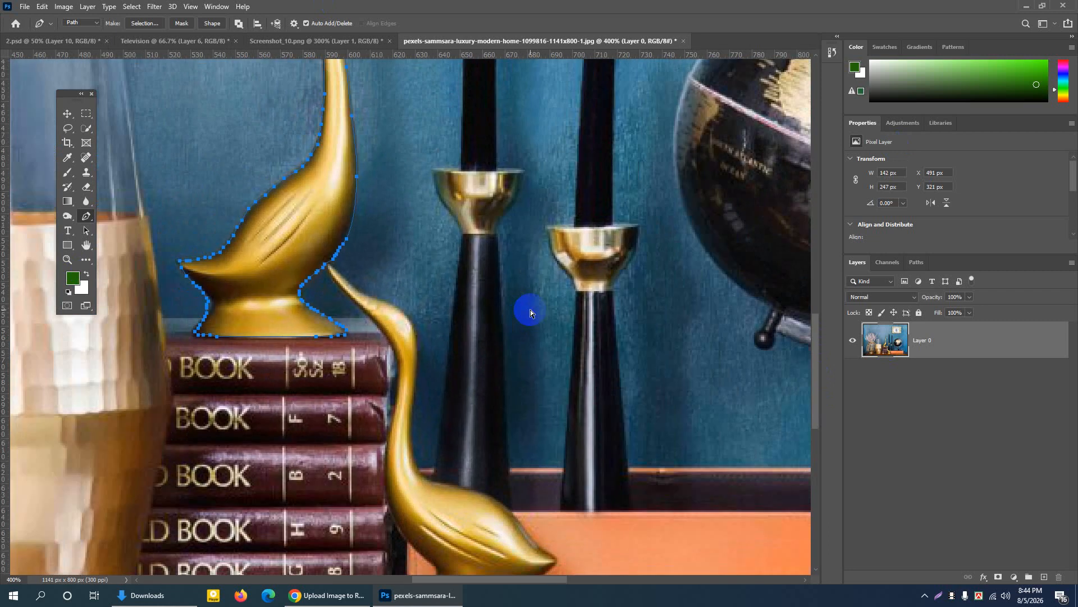
{"action": "scroll", "coordinate": [530, 313], "scroll_direction": "down", "scroll_amount": 2}
{"action": "scroll", "coordinate": [494, 258], "scroll_direction": "up", "scroll_amount": 1}
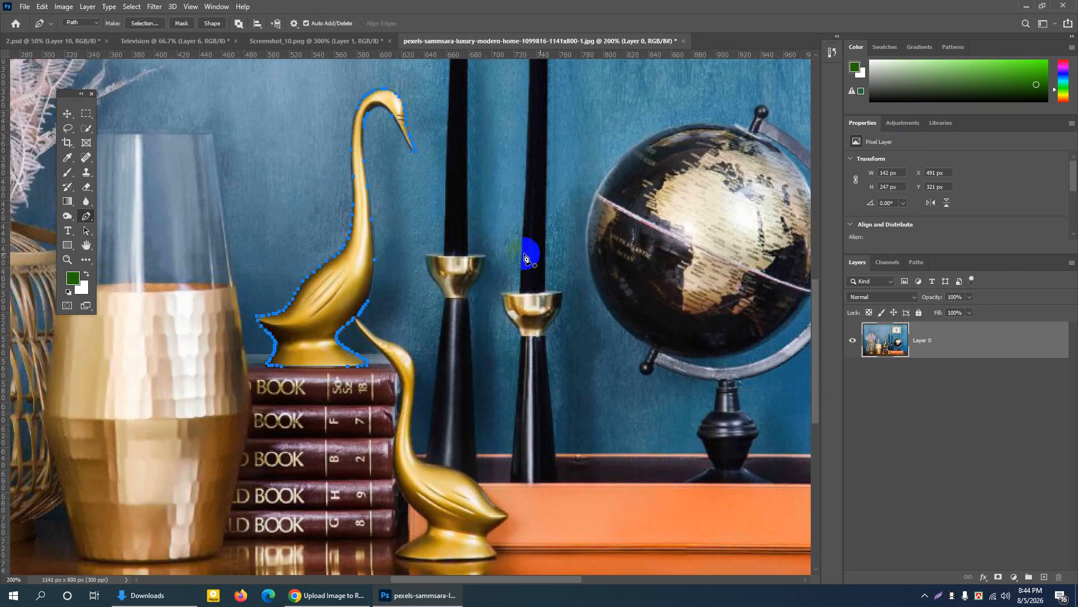
{"action": "scroll", "coordinate": [505, 233], "scroll_direction": "up", "scroll_amount": 1}
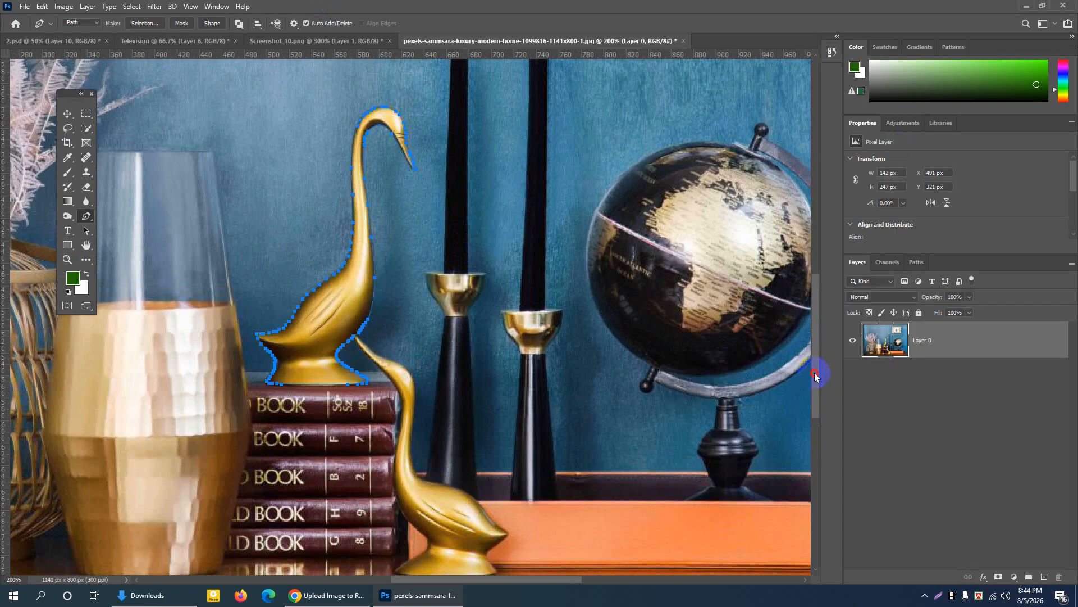
{"action": "scroll", "coordinate": [816, 368], "scroll_direction": "up", "scroll_amount": 2}
{"action": "left_click_drag", "start_coordinate": [816, 368], "coordinate": [816, 372]}
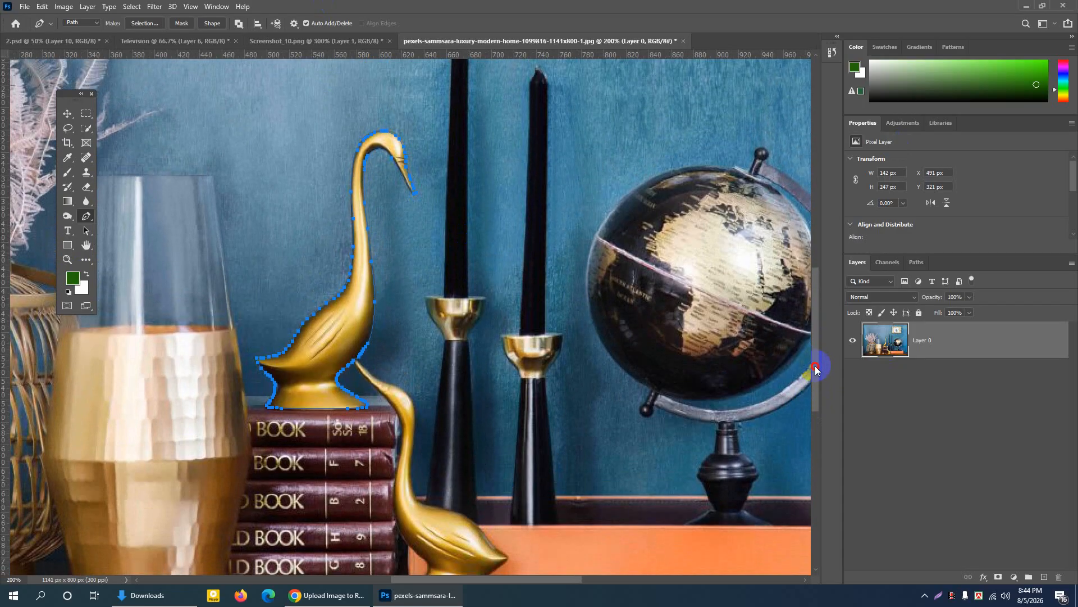
{"action": "right_click", "coordinate": [355, 291]}
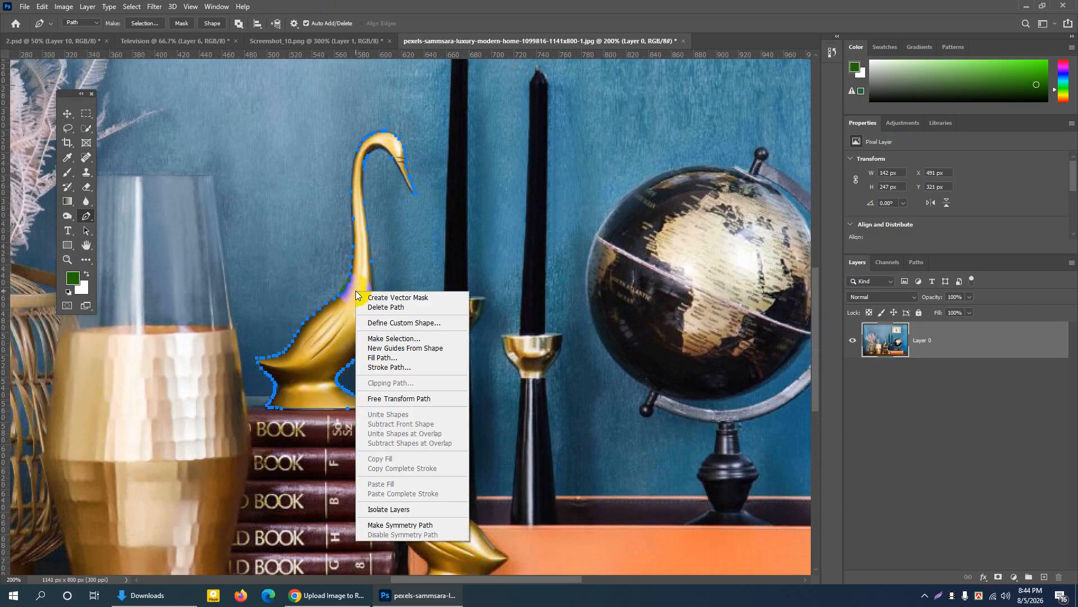
{"action": "left_click", "coordinate": [384, 338]}
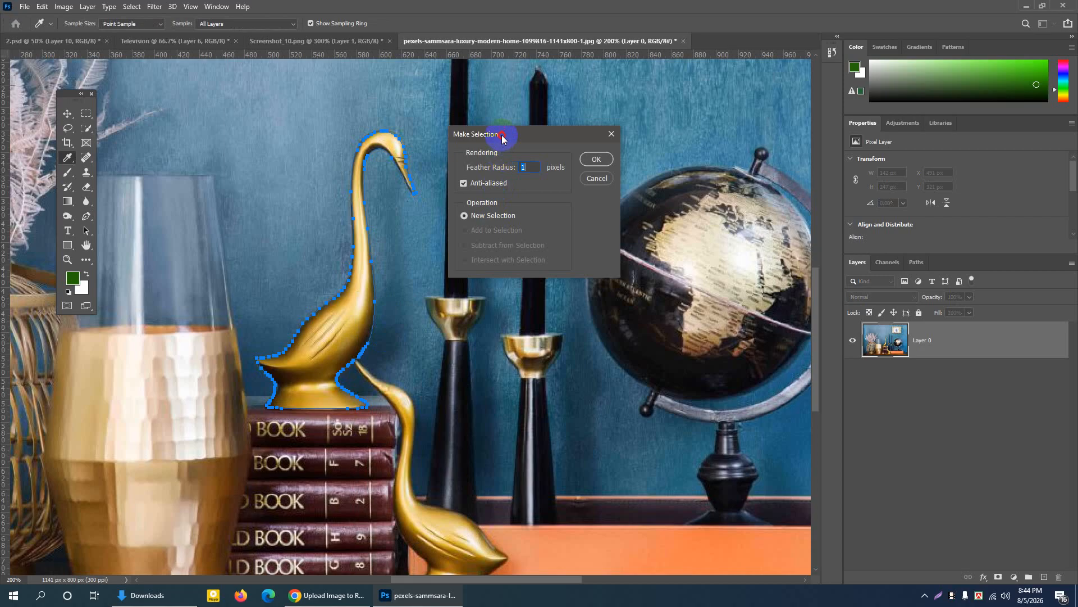
{"action": "left_click", "coordinate": [594, 169]}
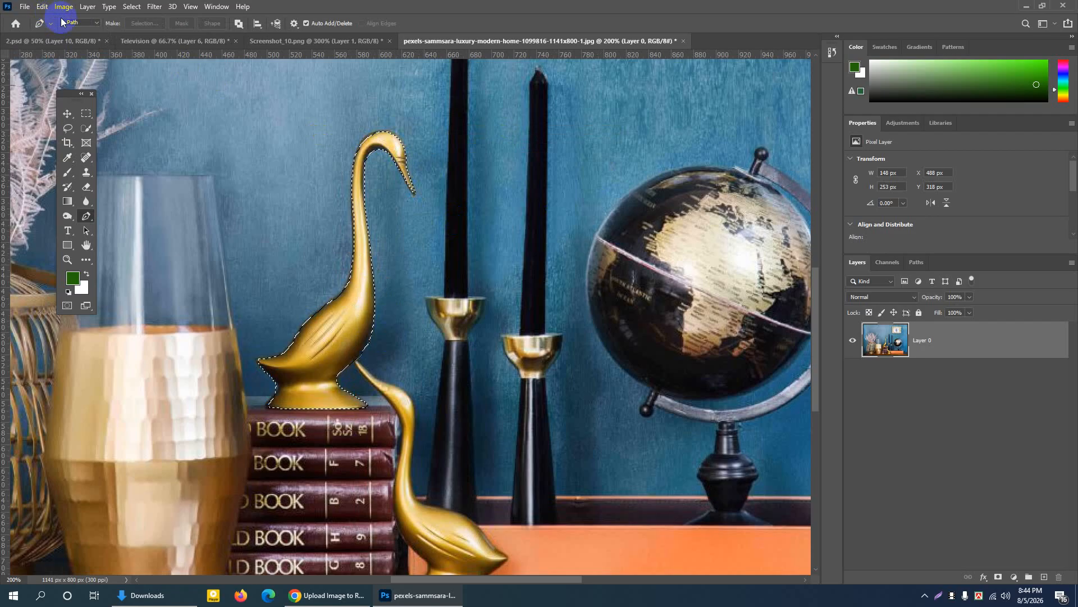
Copy the selected gold bird and paste it into the Television document
{"action": "left_click", "coordinate": [44, 7]}
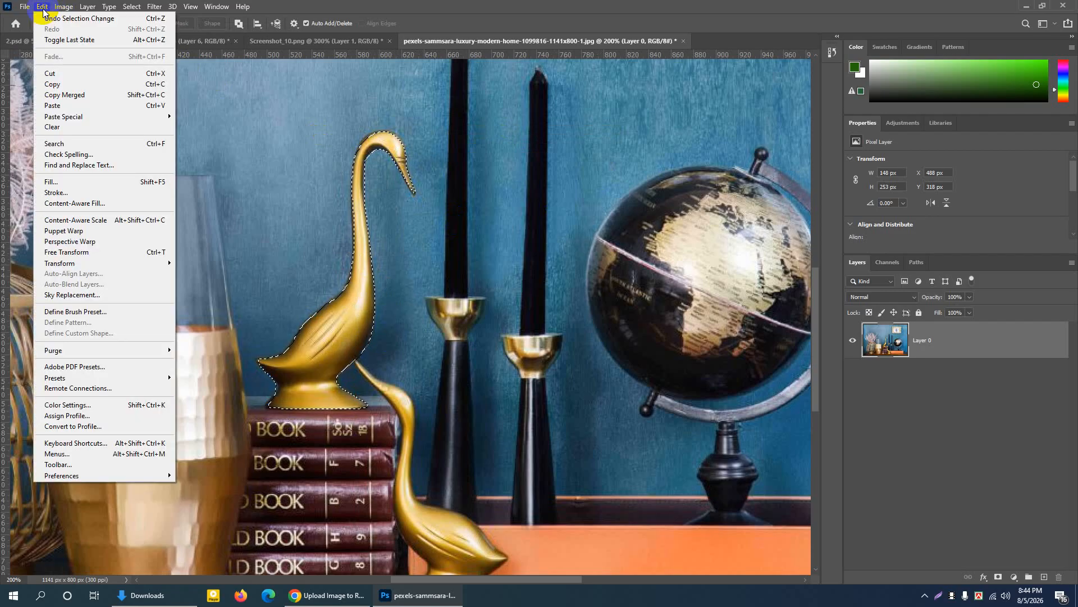
{"action": "left_click", "coordinate": [59, 86]}
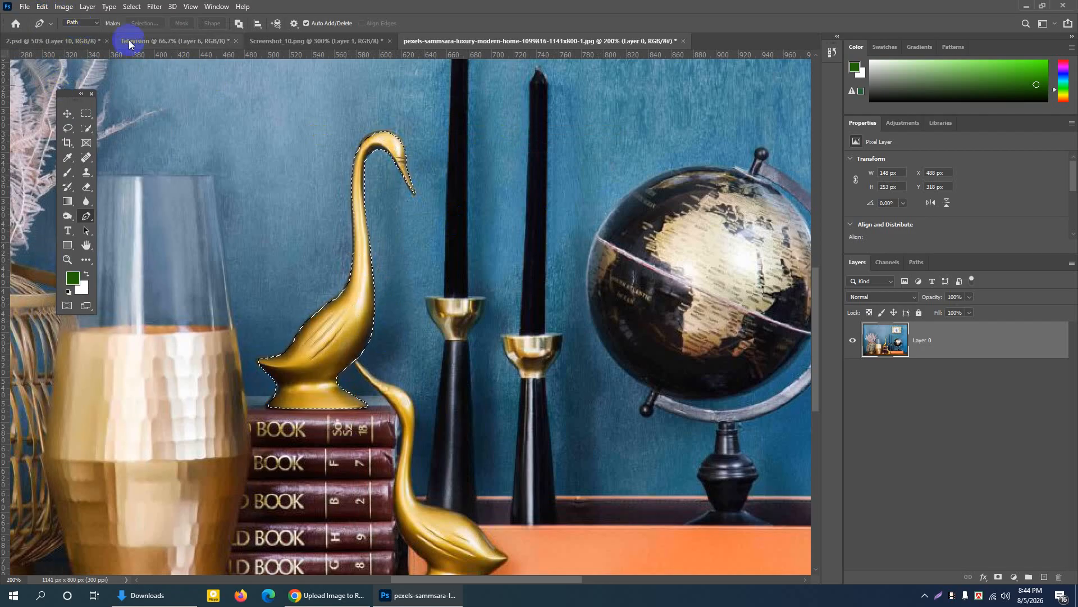
{"action": "left_click", "coordinate": [154, 40]}
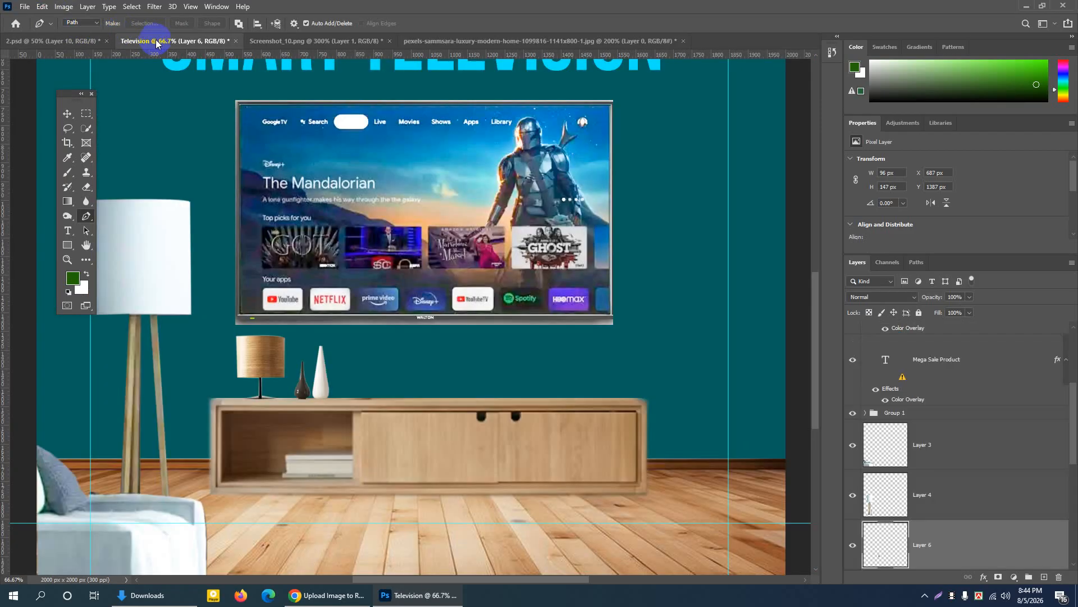
{"action": "left_click", "coordinate": [42, 7]}
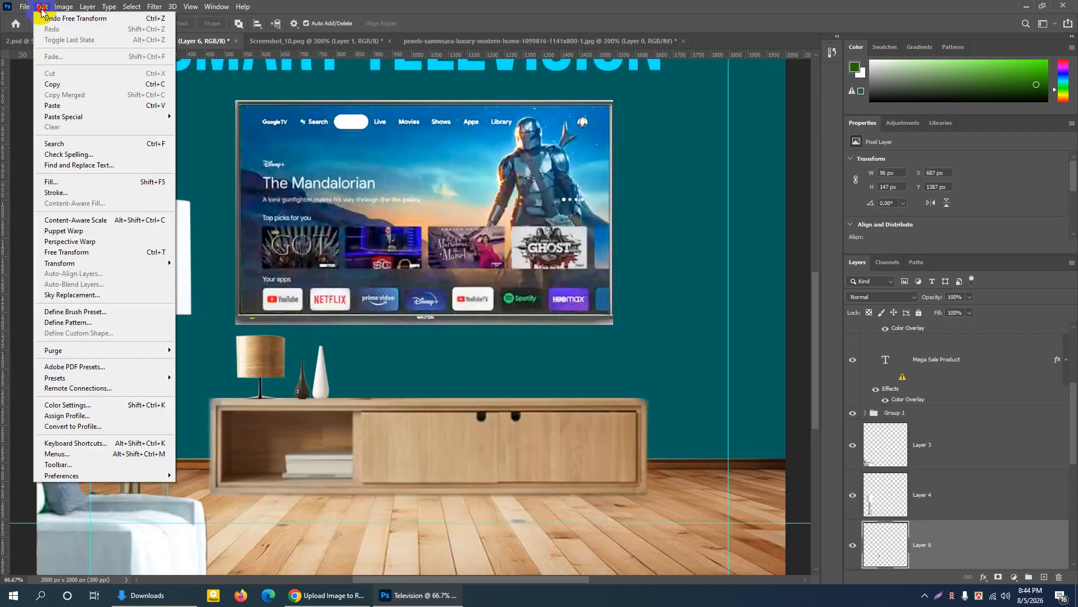
{"action": "left_click", "coordinate": [52, 105]}
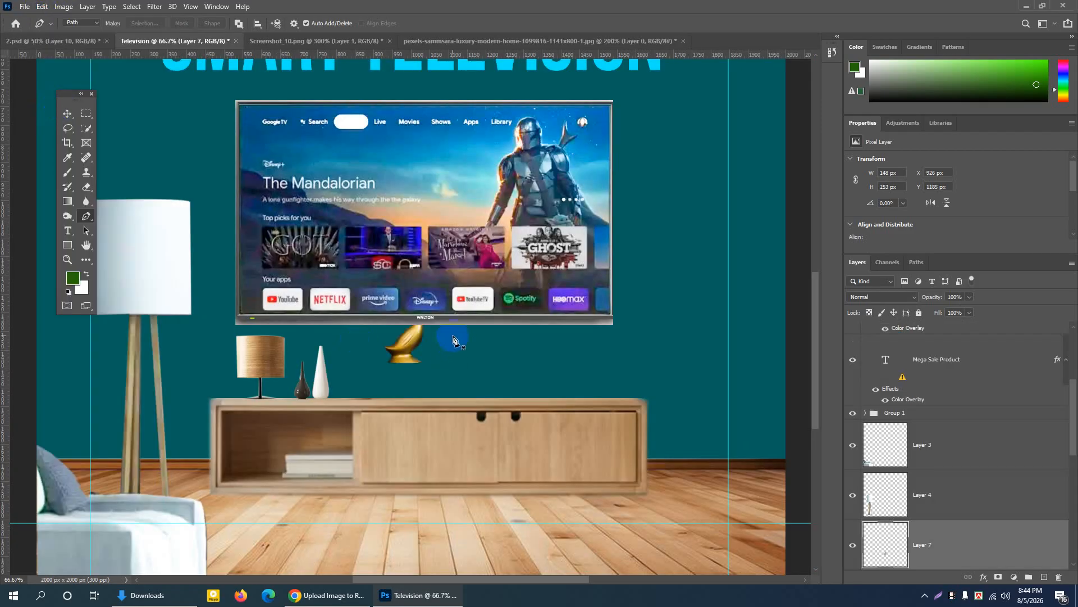
Move the pasted bird onto the right end of the TV cabinet and scale it proportionally to about 72%
{"action": "key", "text": "ctrl+t"}
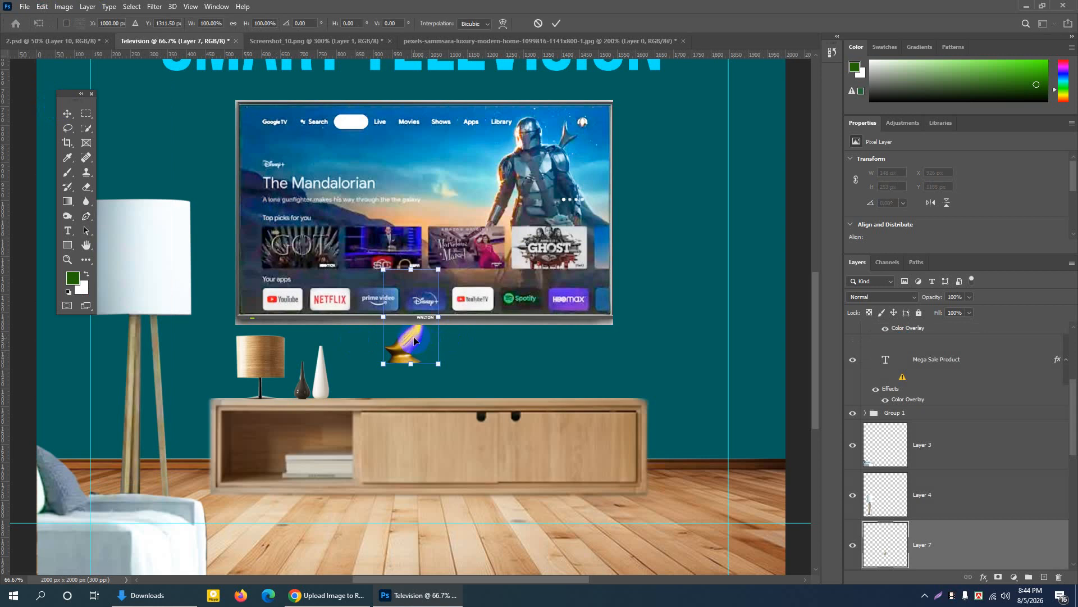
{"action": "left_click_drag", "start_coordinate": [414, 340], "coordinate": [611, 381]}
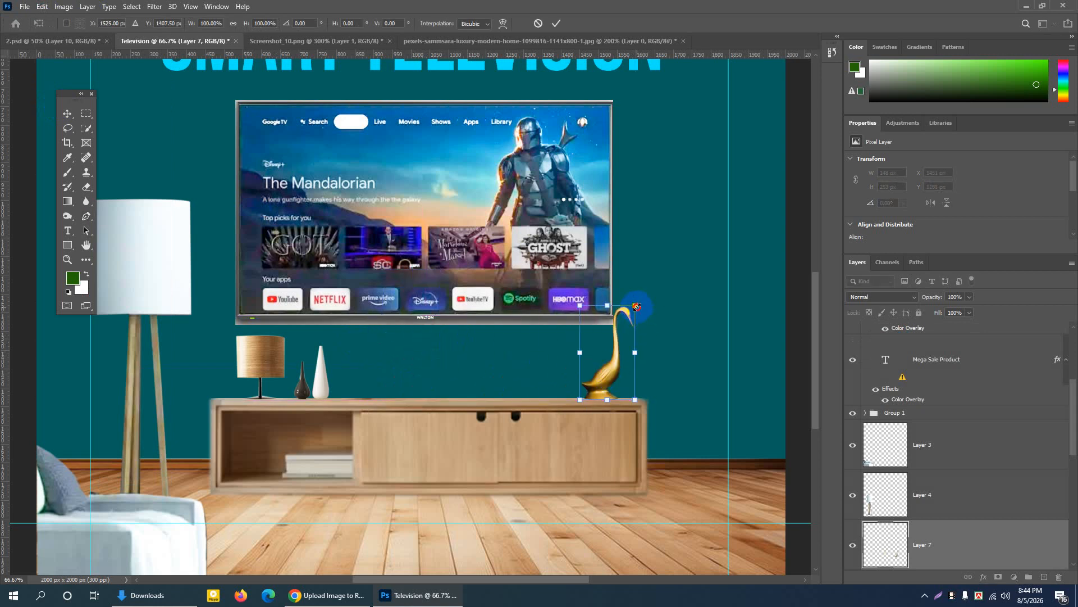
{"action": "left_click_drag", "start_coordinate": [636, 306], "coordinate": [621, 333]}
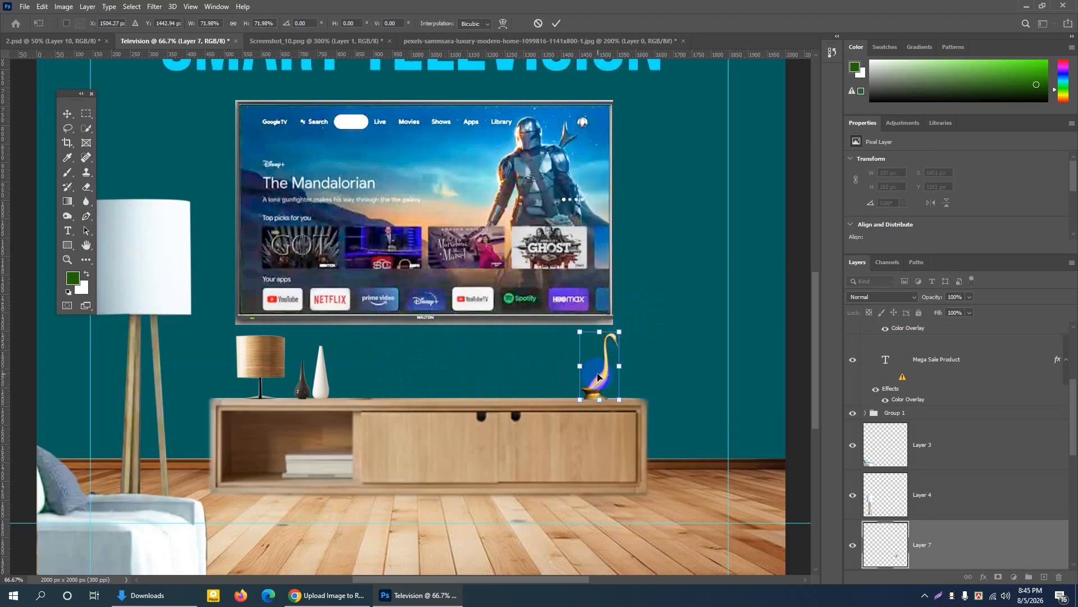
{"action": "right_click", "coordinate": [598, 376]}
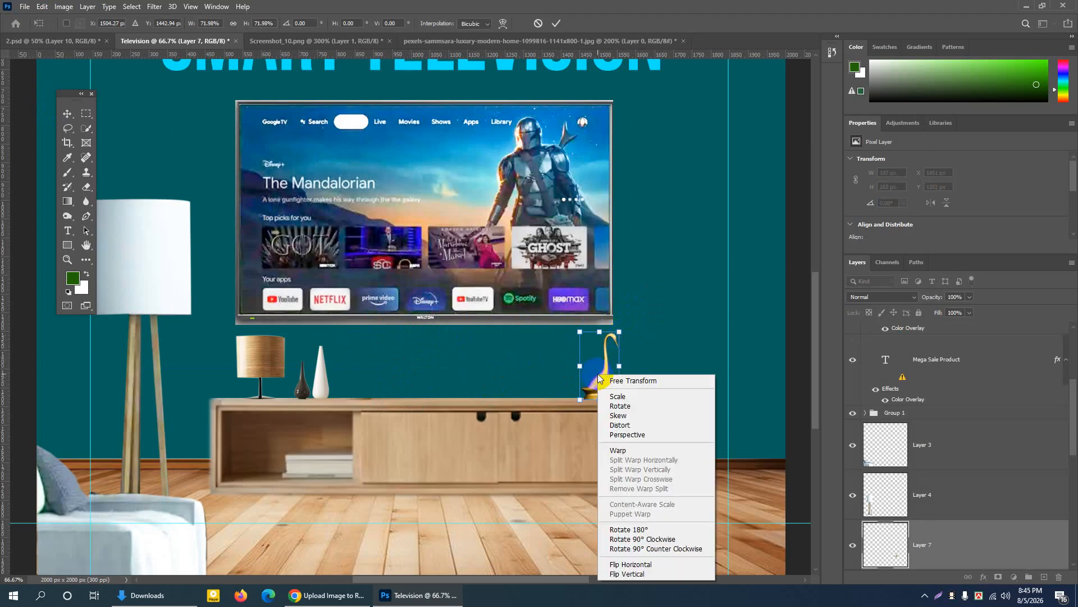
Flip the golden swan figurine horizontally and nudge it slightly left and up so it sits on the cabinet's top edge
{"action": "left_click", "coordinate": [628, 564]}
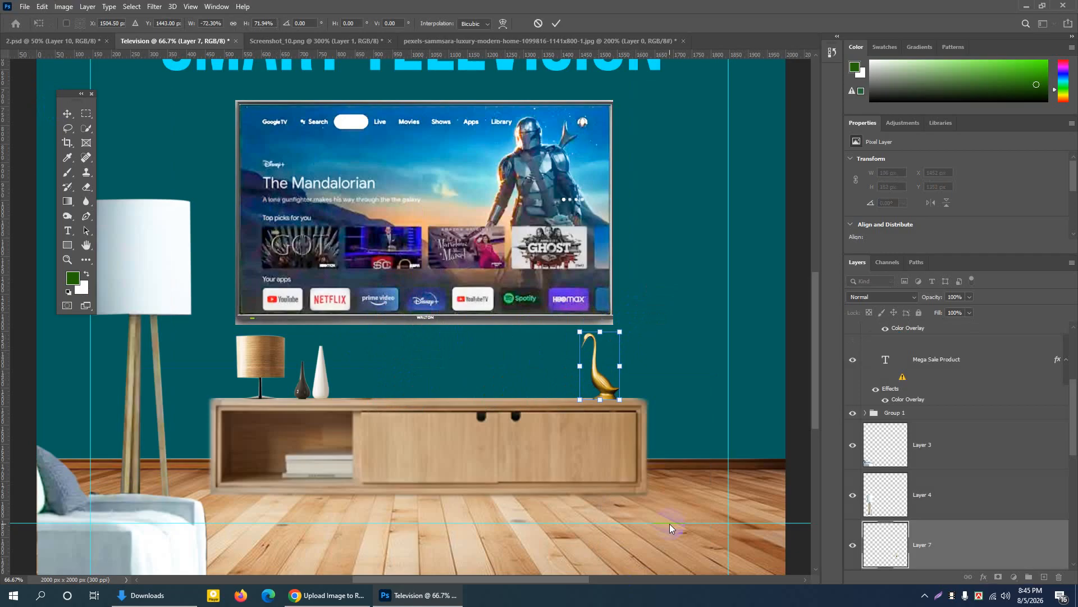
{"action": "key", "text": "Left"}
{"action": "key", "text": "Left"}
{"action": "key", "text": "Left"}
{"action": "key", "text": "Left"}
{"action": "key", "text": "Left"}
{"action": "key", "text": "Left"}
{"action": "key", "text": "Up"}
{"action": "key", "text": "Up"}
{"action": "key", "text": "Up"}
{"action": "key", "text": "Up"}
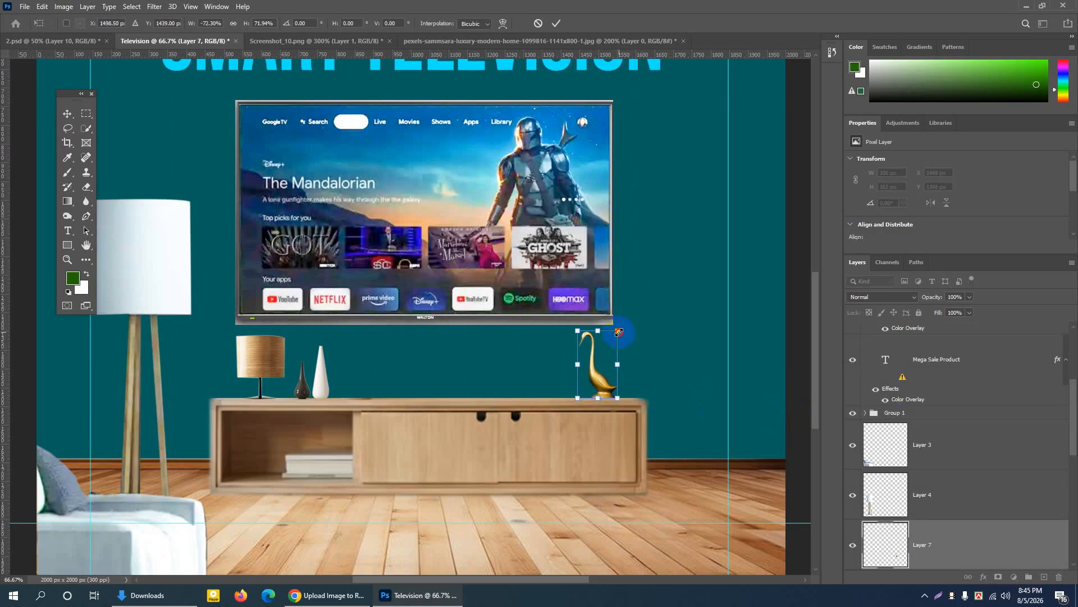
Scale the swan figurine down proportionally to about 48% and apply the transform
{"action": "left_click_drag", "start_coordinate": [618, 332], "coordinate": [604, 352]}
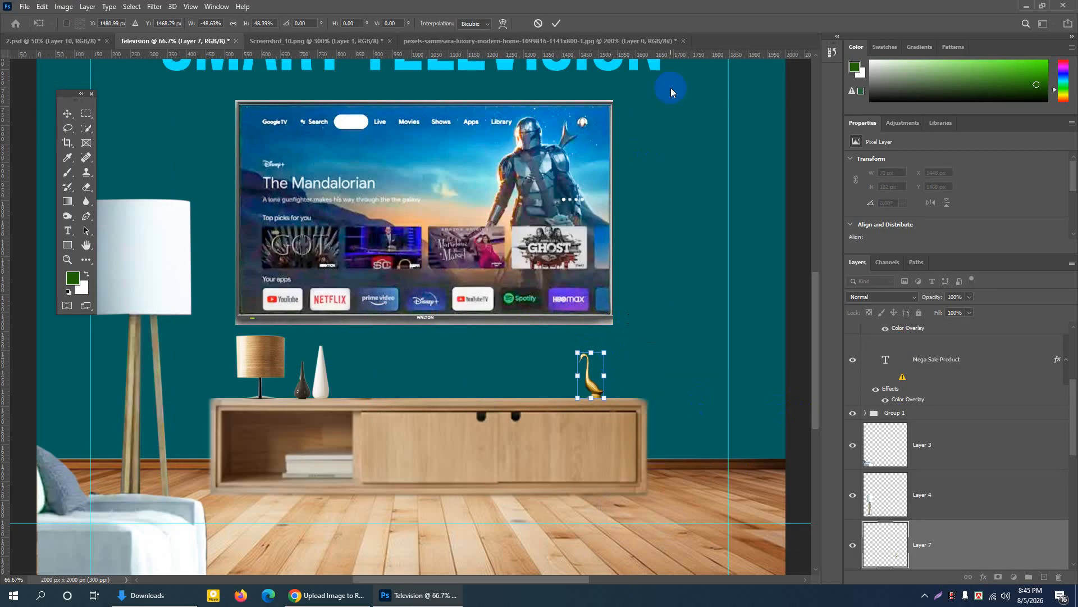
{"action": "left_click", "coordinate": [557, 23]}
Open images.jpg from the desktop as a separate document in Photoshop
{"action": "key", "text": "p"}
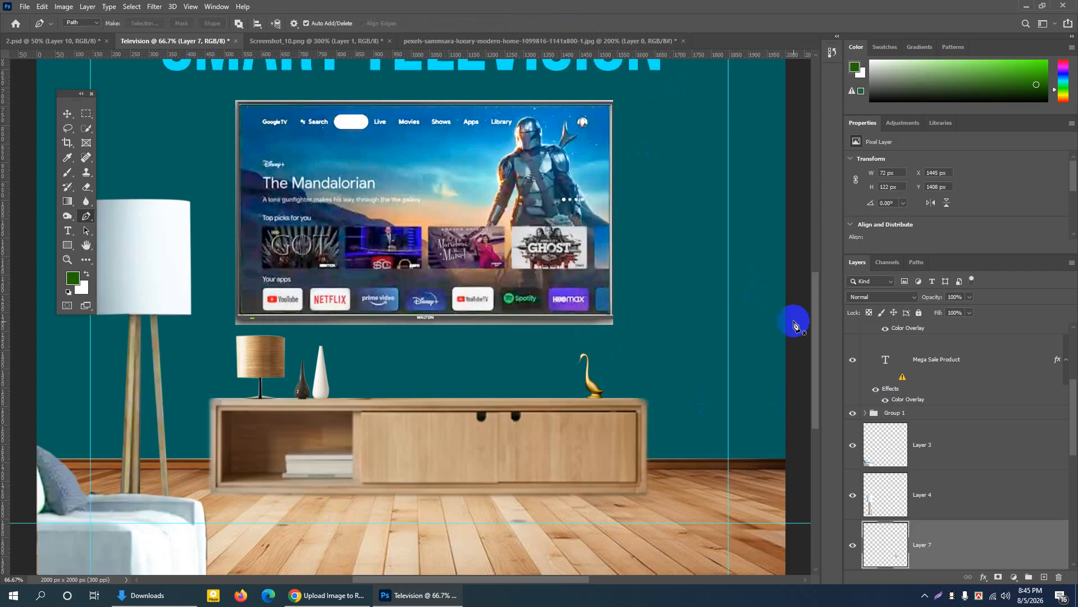
{"action": "left_click_drag", "start_coordinate": [813, 338], "coordinate": [816, 352]}
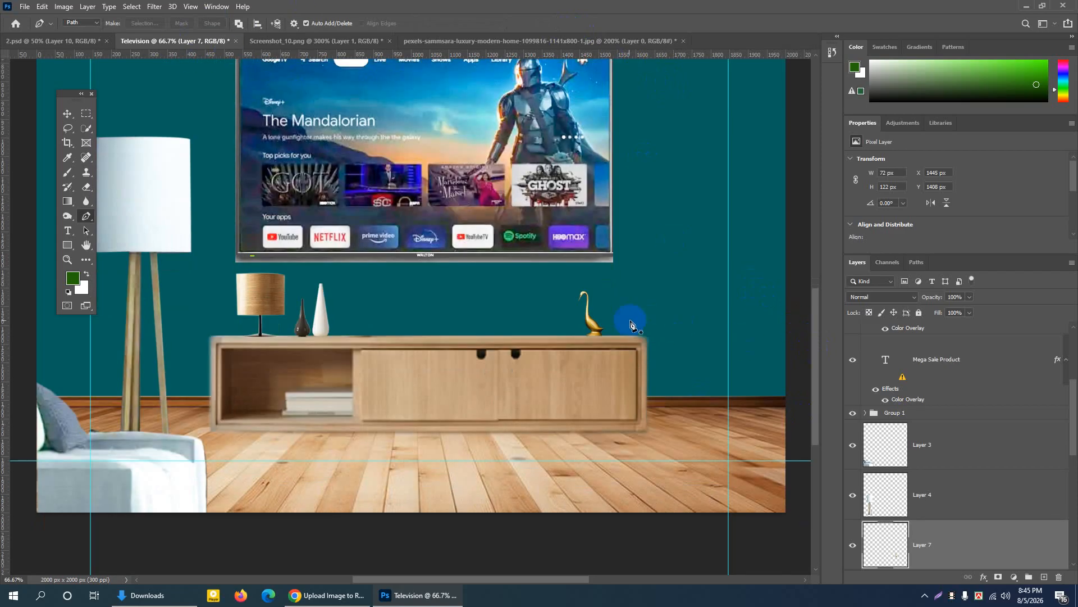
{"action": "left_click", "coordinate": [1026, 9]}
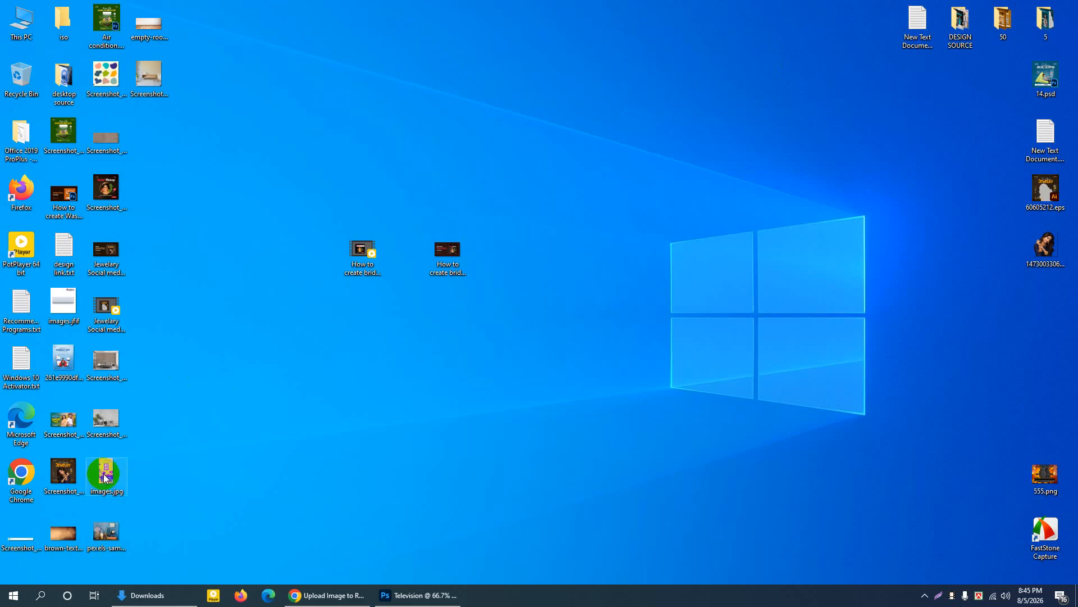
{"action": "left_click_drag", "start_coordinate": [106, 475], "coordinate": [718, 37]}
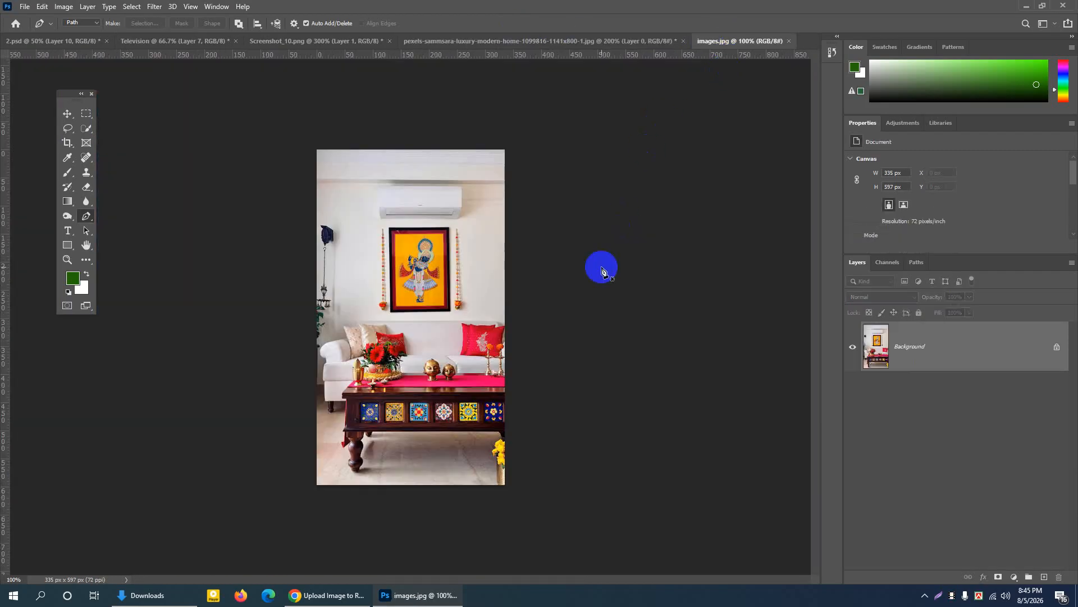
Convert the locked Background of images.jpg into a normal layer named Layer 0
{"action": "key", "text": "ctrl+plus"}
{"action": "key", "text": "ctrl+plus"}
{"action": "scroll", "coordinate": [597, 258], "scroll_direction": "down", "scroll_amount": 4}
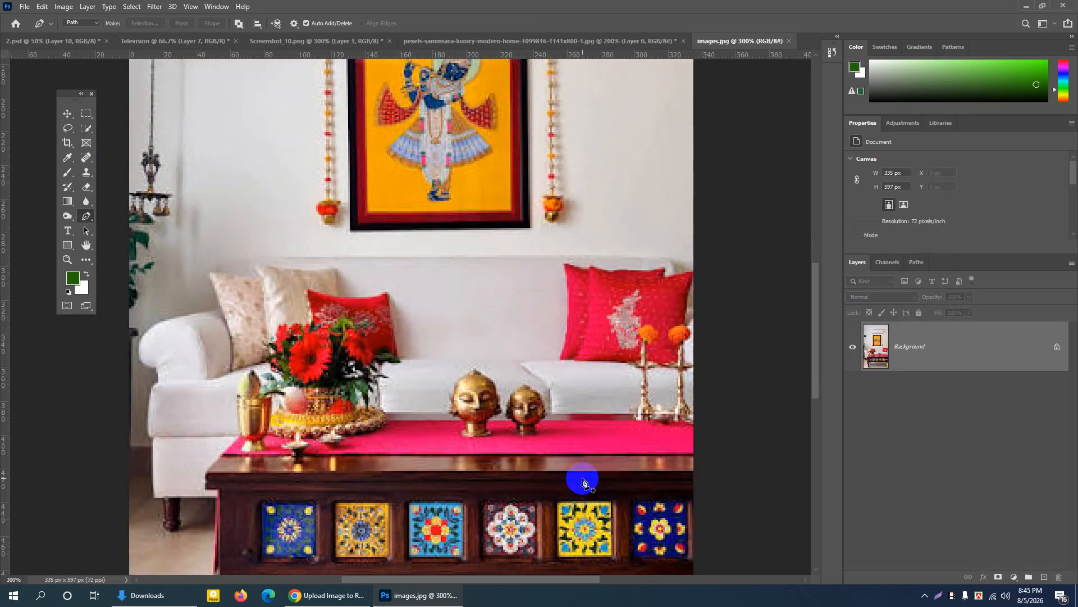
{"action": "mouse_move", "coordinate": [443, 578]}
{"action": "left_mouse_down"}
{"action": "mouse_move", "coordinate": [473, 578]}
{"action": "mouse_move", "coordinate": [452, 579]}
{"action": "left_mouse_up"}
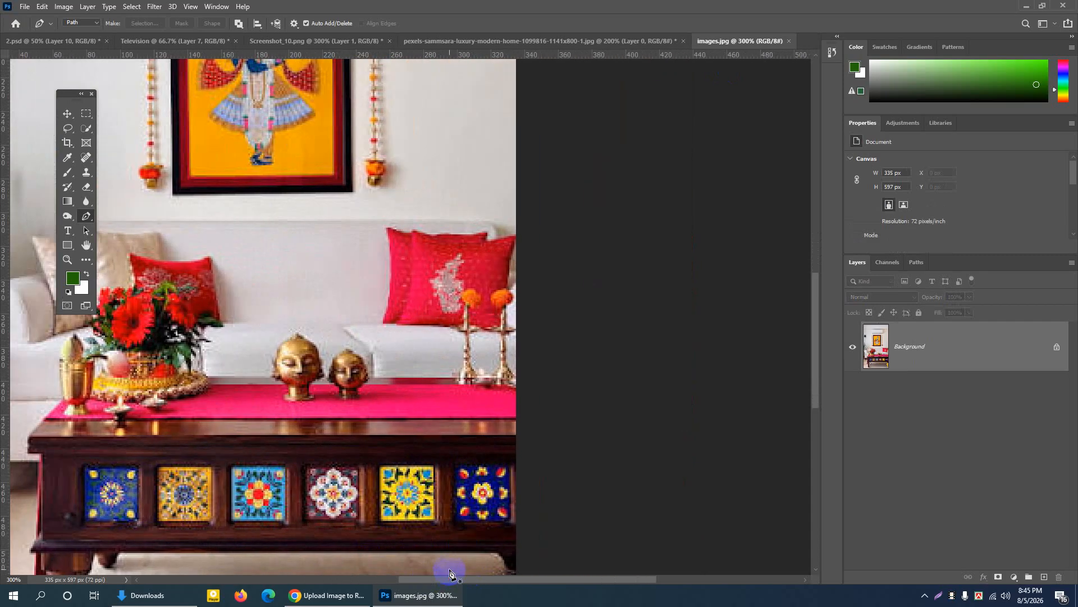
{"action": "double_click", "coordinate": [980, 345]}
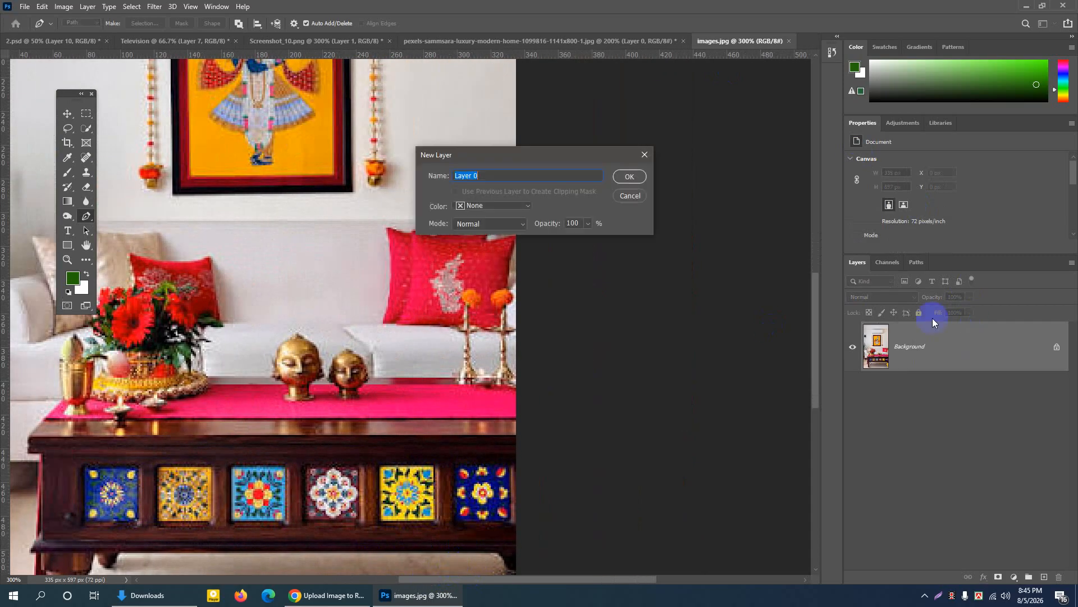
{"action": "left_click", "coordinate": [631, 177]}
With the Pen tool in Path mode, trace the larger golden head from the base's left corner up to the temple
{"action": "key", "text": "ctrl+plus"}
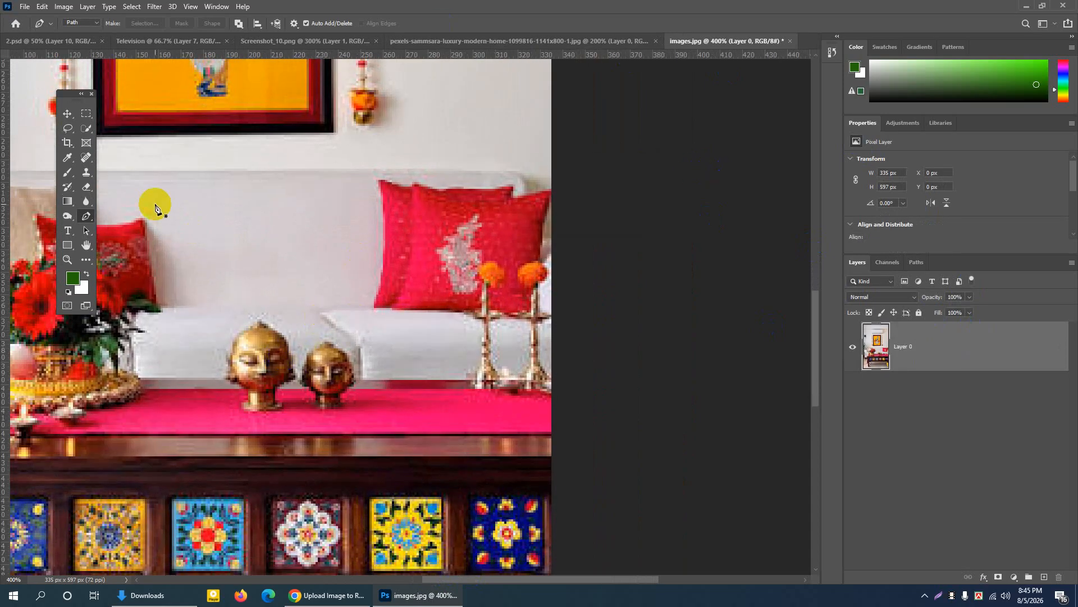
{"action": "scroll", "coordinate": [155, 204], "scroll_direction": "down", "scroll_amount": 1}
{"action": "left_click", "coordinate": [86, 220]}
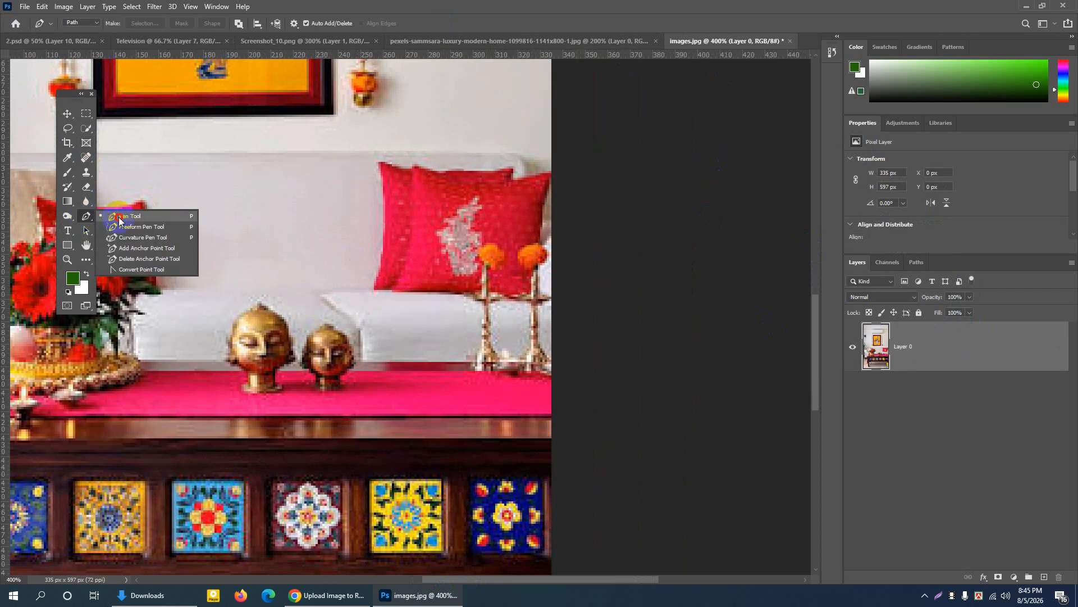
{"action": "left_click", "coordinate": [119, 217]}
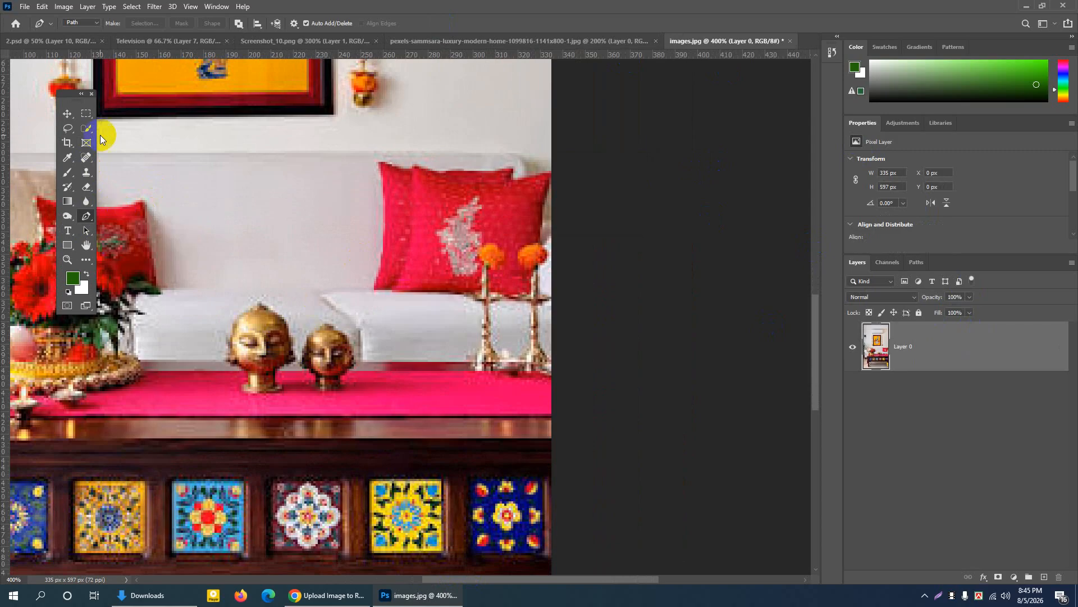
{"action": "left_click", "coordinate": [81, 23]}
{"action": "left_click", "coordinate": [79, 42]}
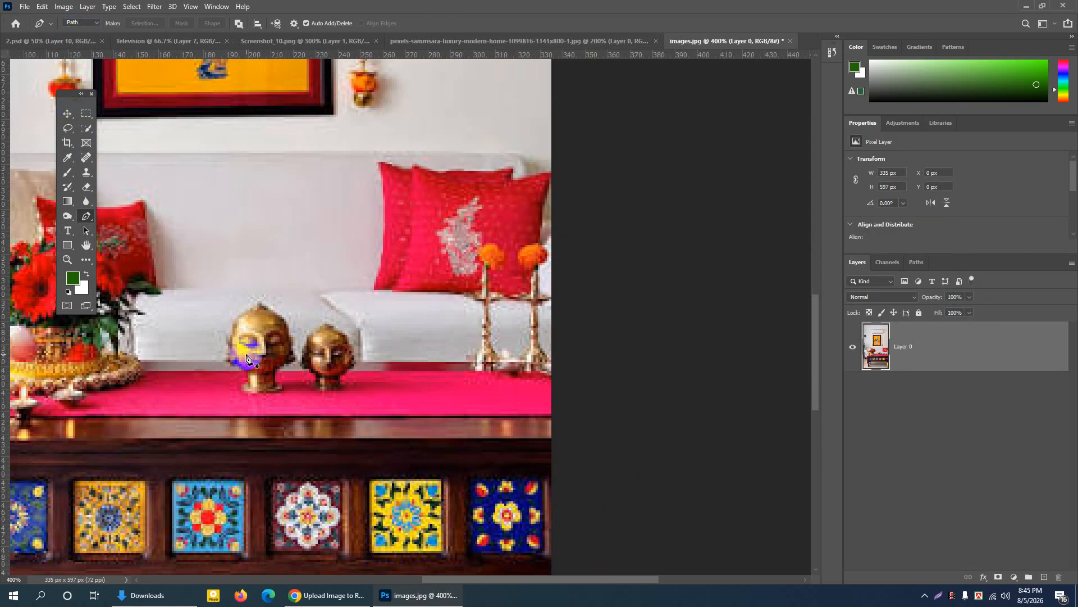
{"action": "left_click", "coordinate": [245, 391]}
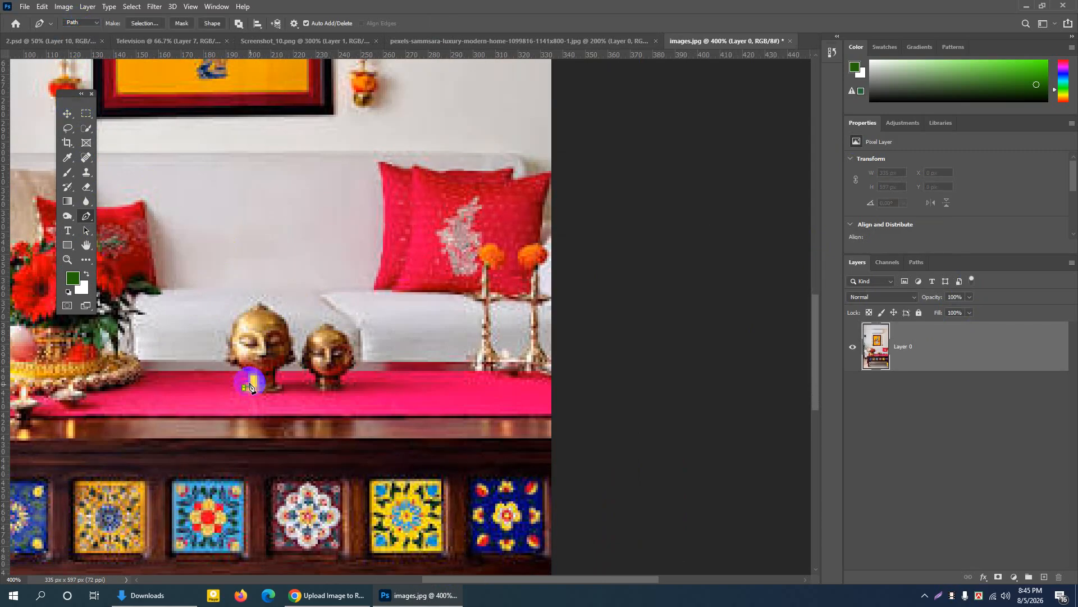
{"action": "left_click_drag", "start_coordinate": [246, 375], "coordinate": [228, 366]}
{"action": "key", "text": "ctrl+plus"}
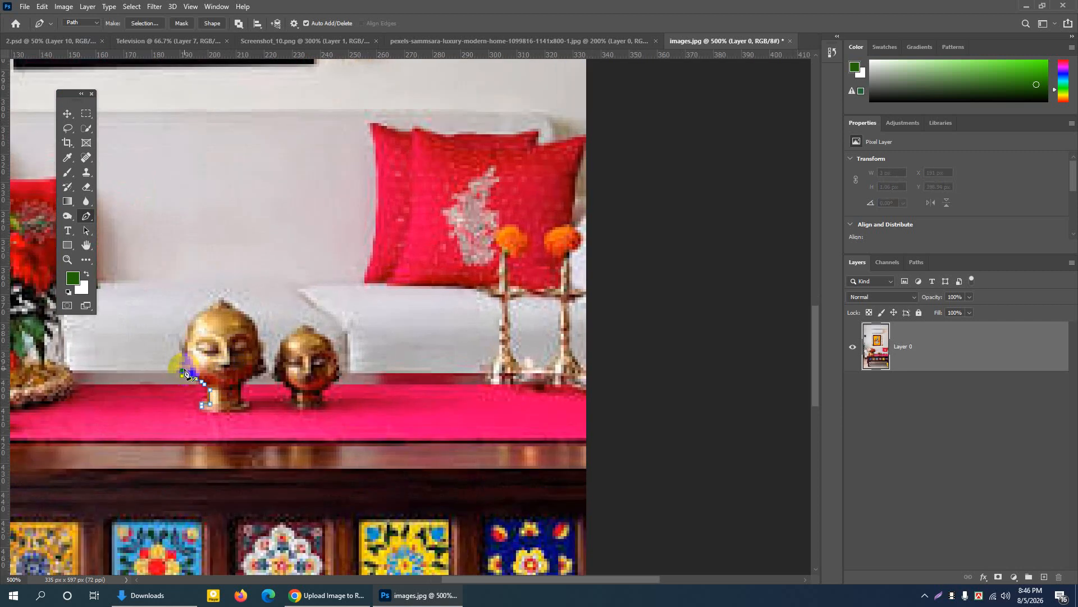
{"action": "left_click_drag", "start_coordinate": [182, 366], "coordinate": [184, 356]}
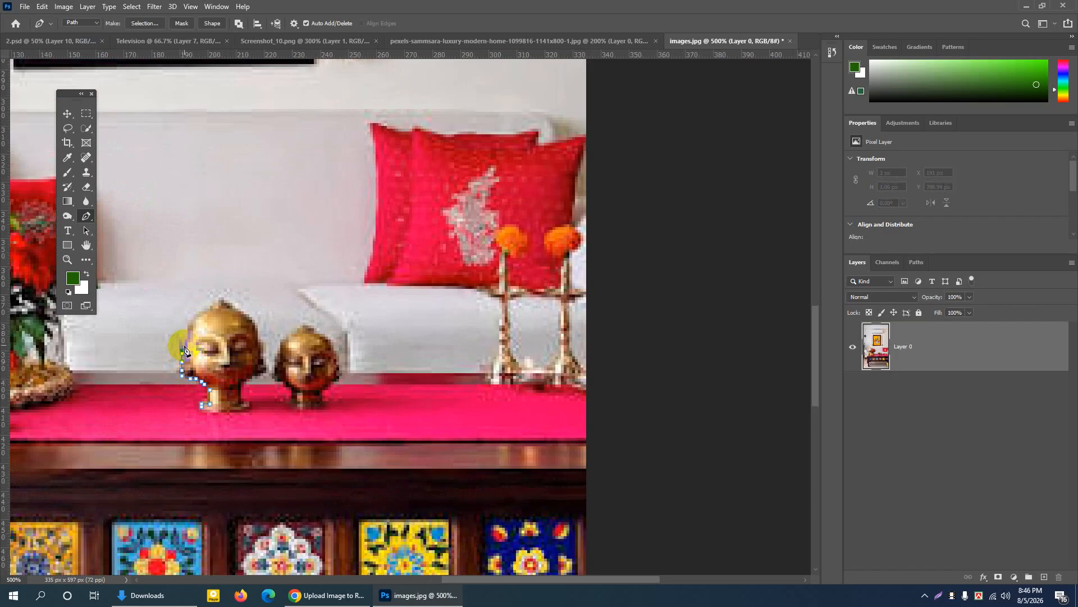
{"action": "left_click", "coordinate": [186, 344]}
{"action": "left_click", "coordinate": [187, 328]}
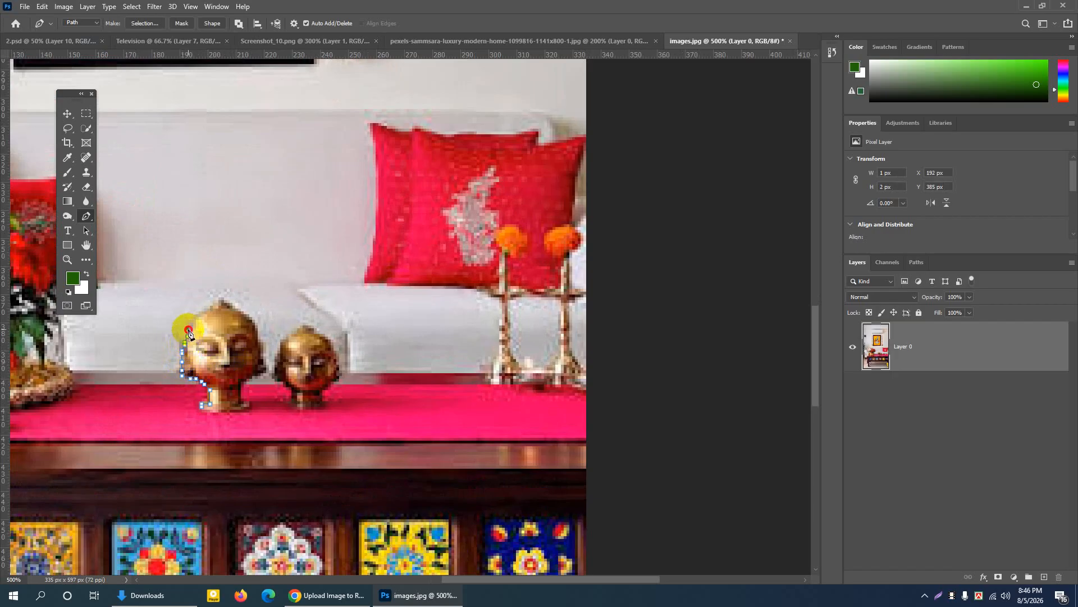
Continue the path over the crown of the larger golden head to the upper right side
{"action": "left_click", "coordinate": [188, 322]}
{"action": "left_click", "coordinate": [193, 317]}
{"action": "left_click", "coordinate": [196, 314]}
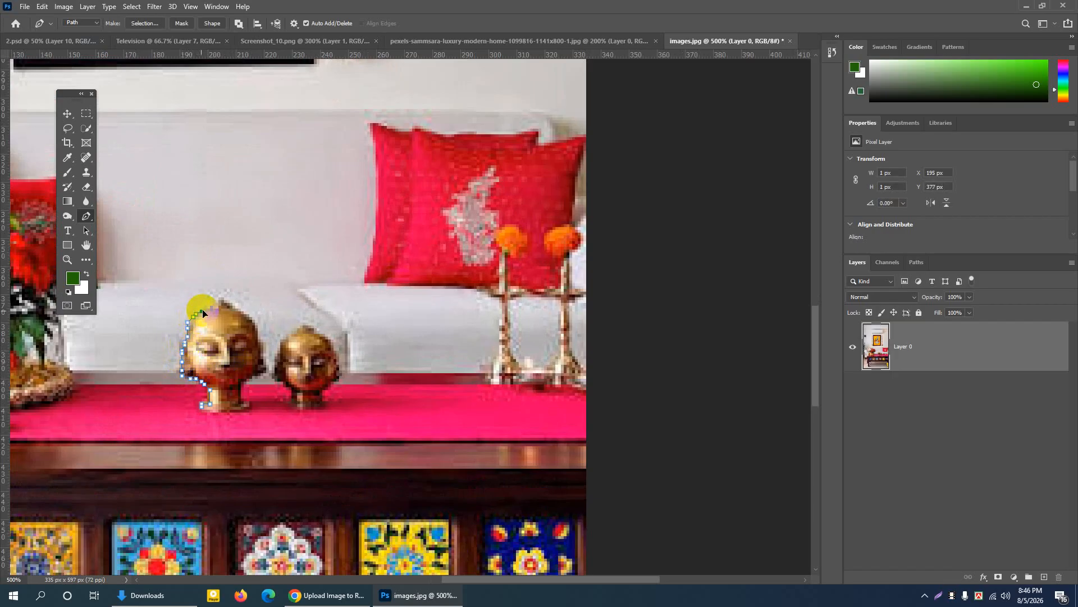
{"action": "left_click", "coordinate": [210, 308]}
{"action": "left_click", "coordinate": [219, 305]}
{"action": "left_click", "coordinate": [227, 306]}
{"action": "left_click", "coordinate": [232, 308]}
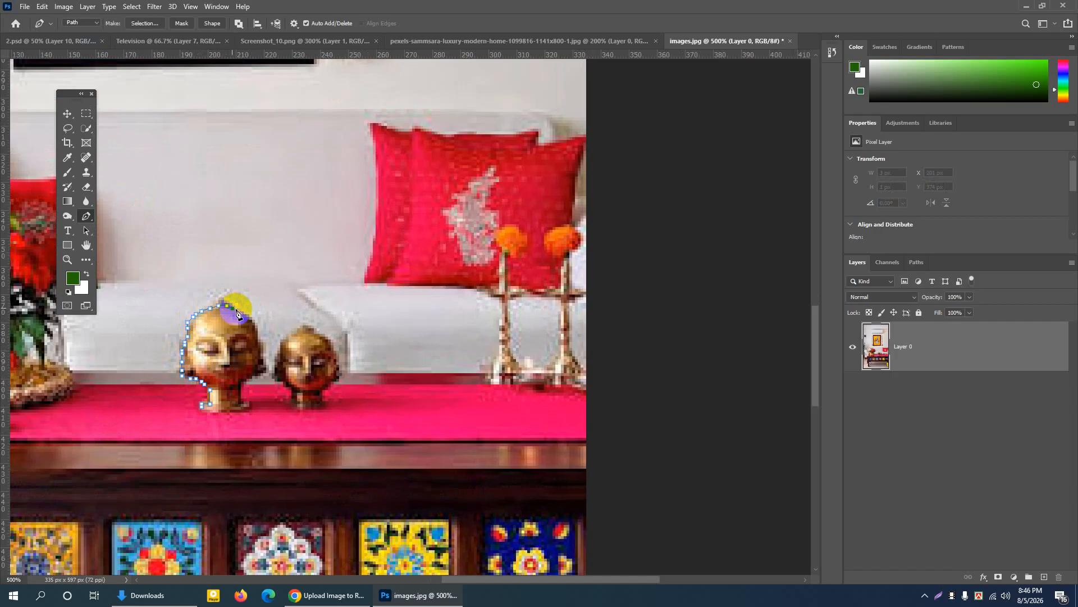
{"action": "left_click", "coordinate": [241, 310]}
{"action": "left_click", "coordinate": [250, 316]}
{"action": "left_click", "coordinate": [256, 322]}
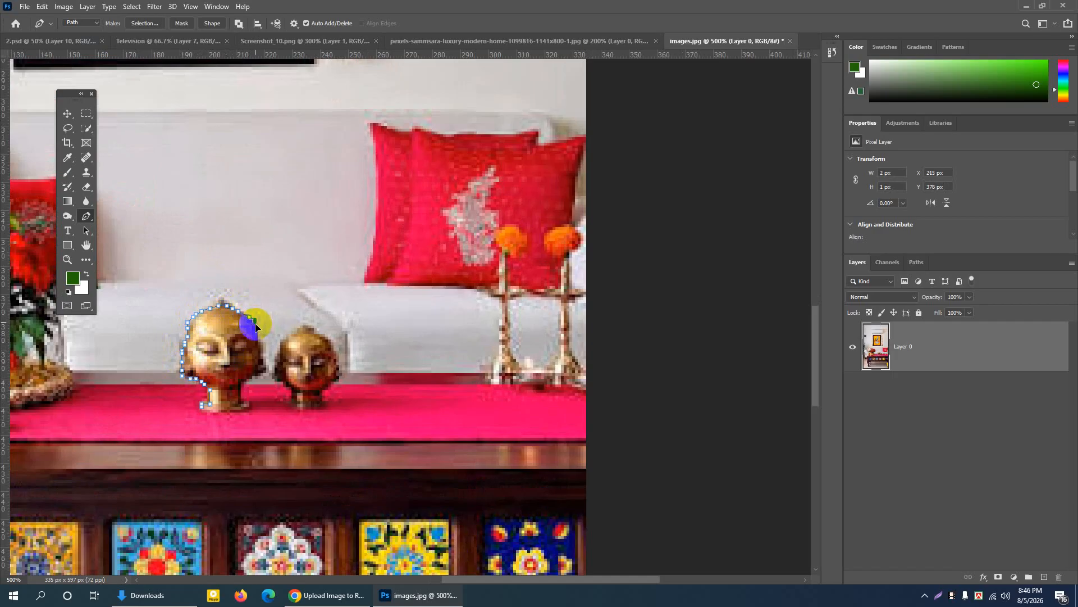
Trace down the golden head's right side, neck and base, and close the path at its starting point
{"action": "left_click", "coordinate": [257, 331]}
{"action": "left_click", "coordinate": [257, 337]}
{"action": "left_click", "coordinate": [260, 347]}
{"action": "left_click", "coordinate": [260, 357]}
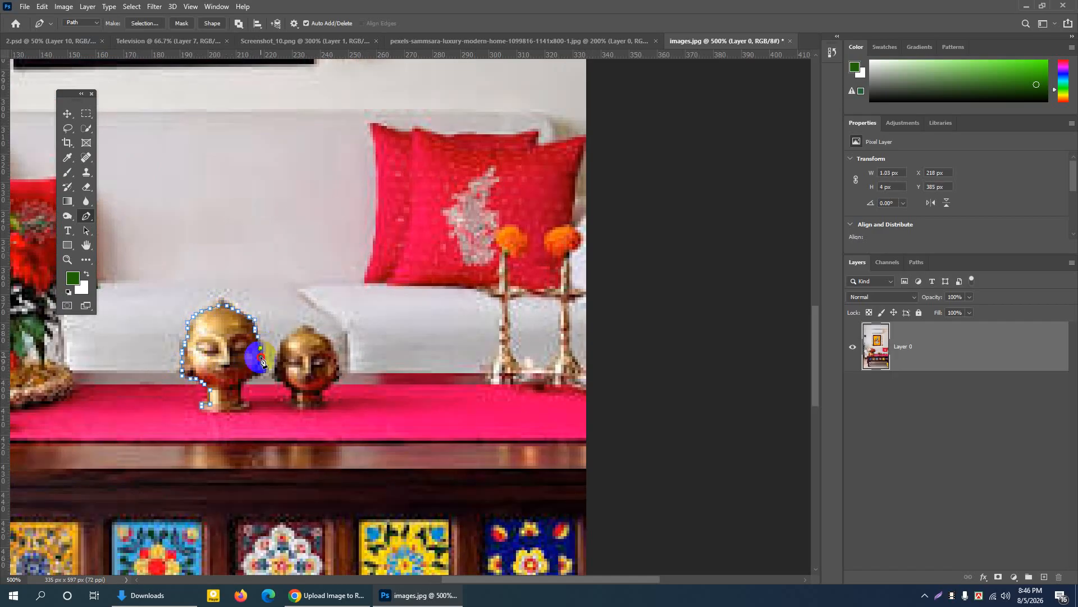
{"action": "left_click", "coordinate": [259, 372]}
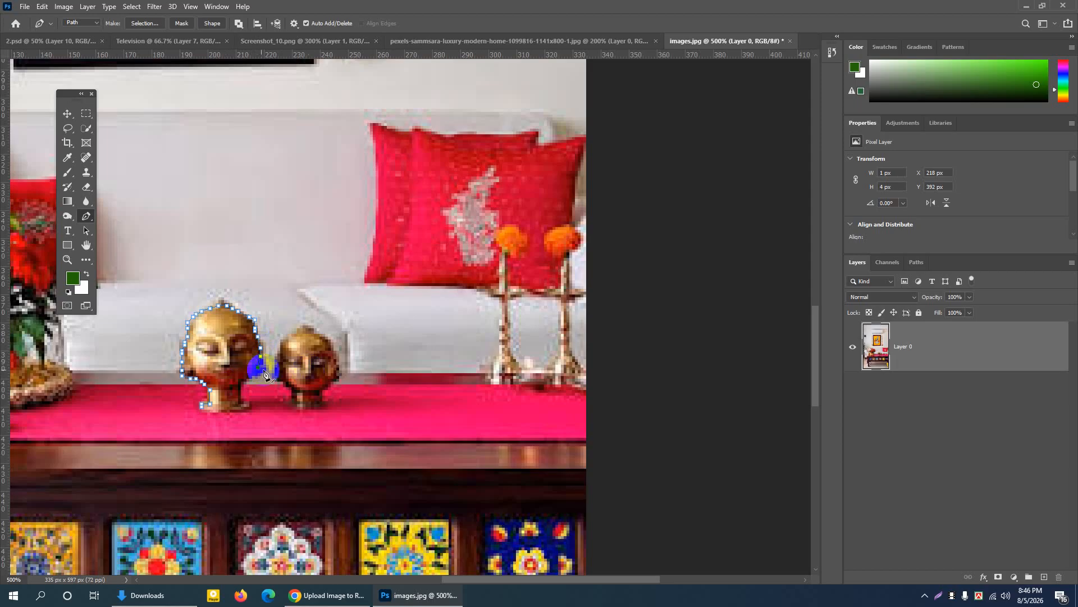
{"action": "left_click", "coordinate": [242, 388]}
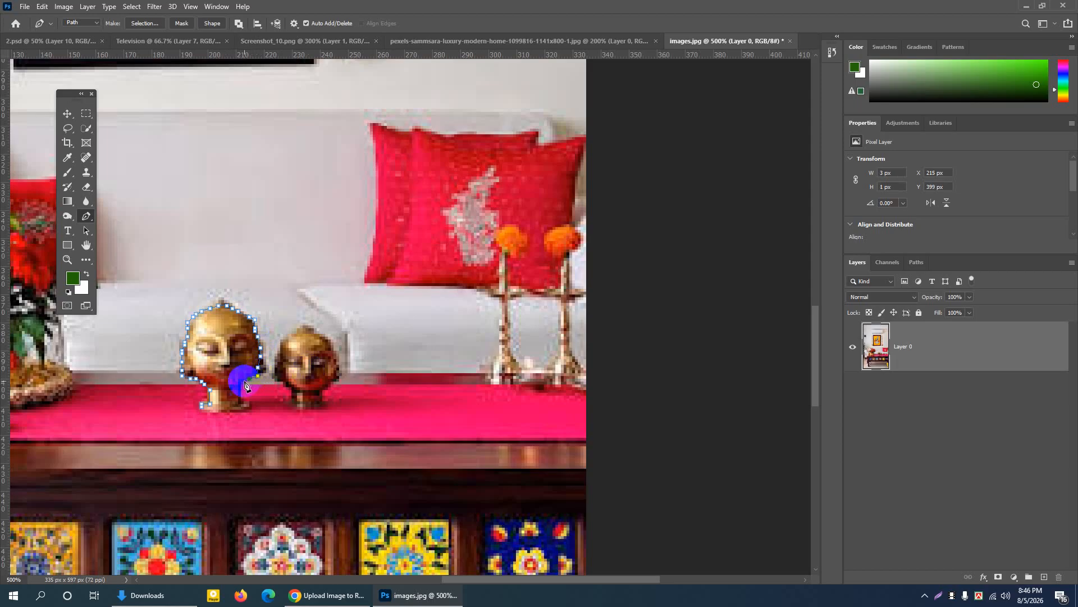
{"action": "left_click", "coordinate": [240, 412]}
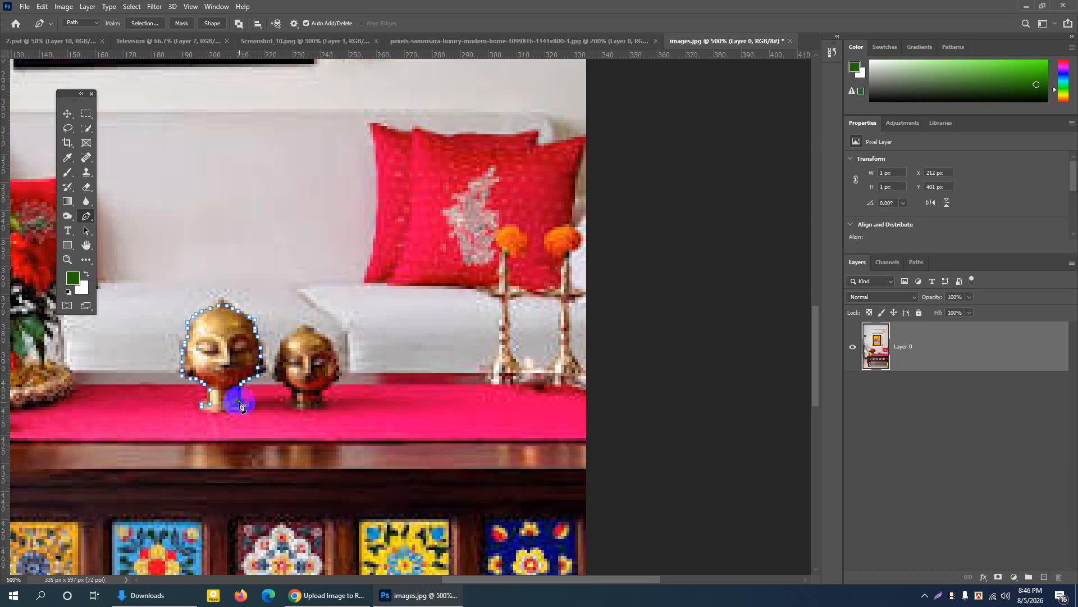
{"action": "left_click_drag", "start_coordinate": [239, 406], "coordinate": [252, 407]}
{"action": "left_click", "coordinate": [251, 403]}
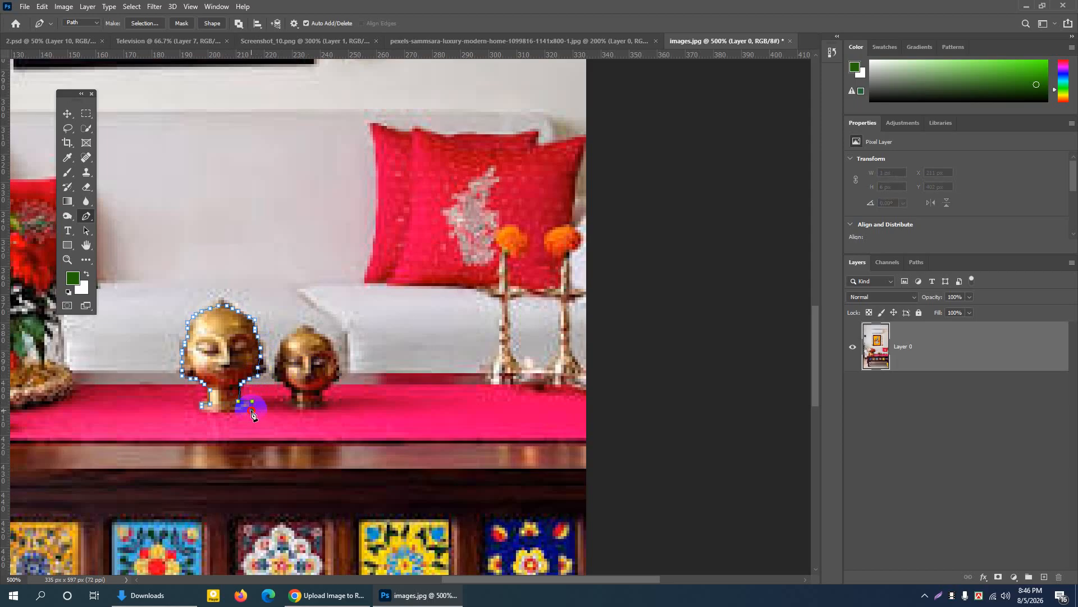
{"action": "left_click", "coordinate": [202, 407]}
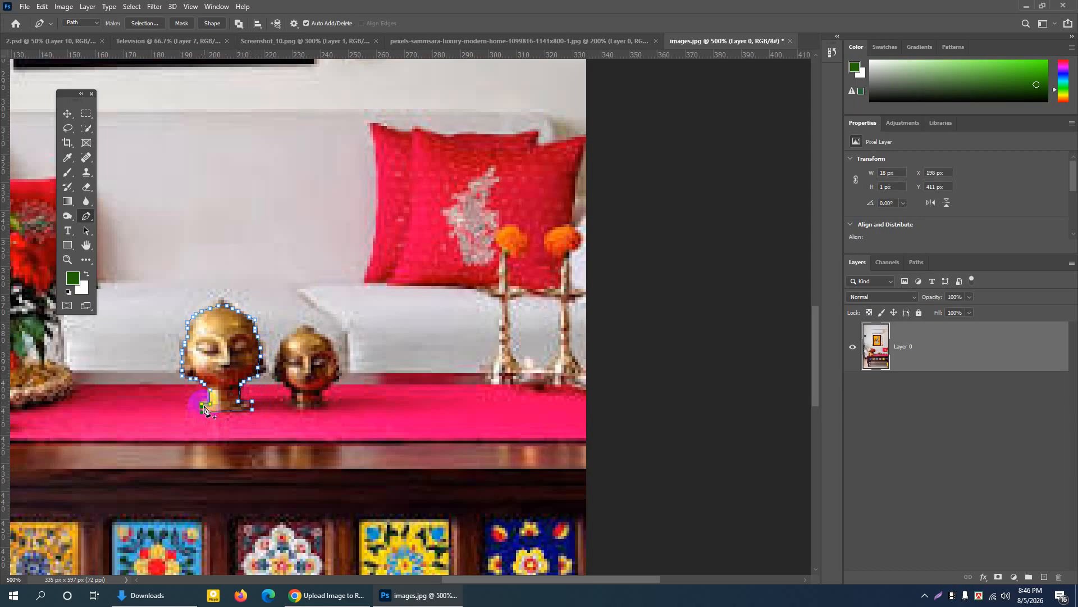
Convert the path around the golden head into a new anti-aliased selection and copy the selected head
{"action": "right_click", "coordinate": [239, 362]}
{"action": "left_click", "coordinate": [264, 139]}
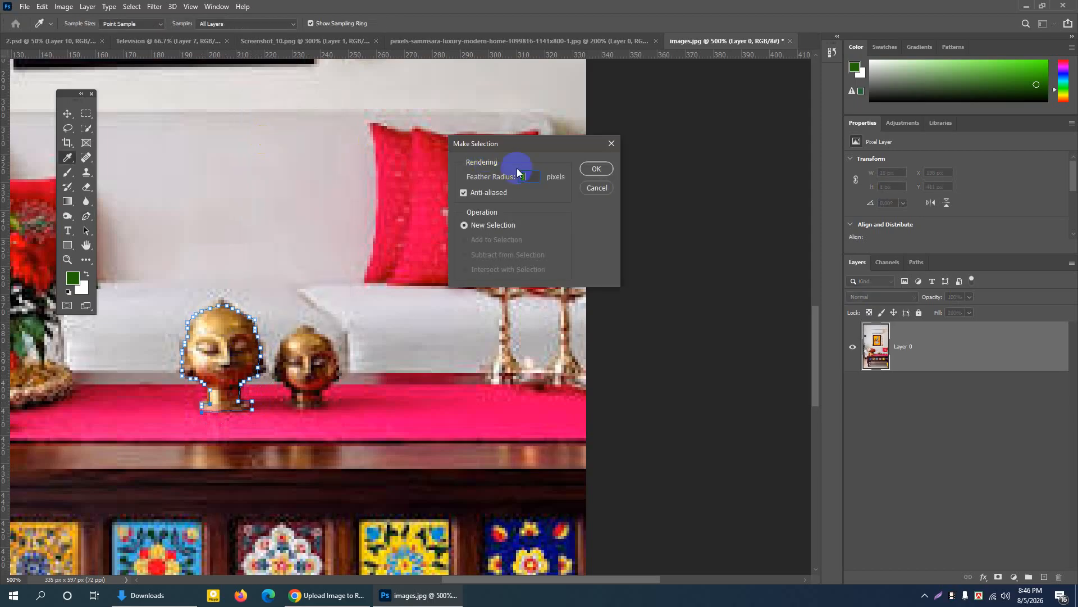
{"action": "left_click", "coordinate": [597, 168]}
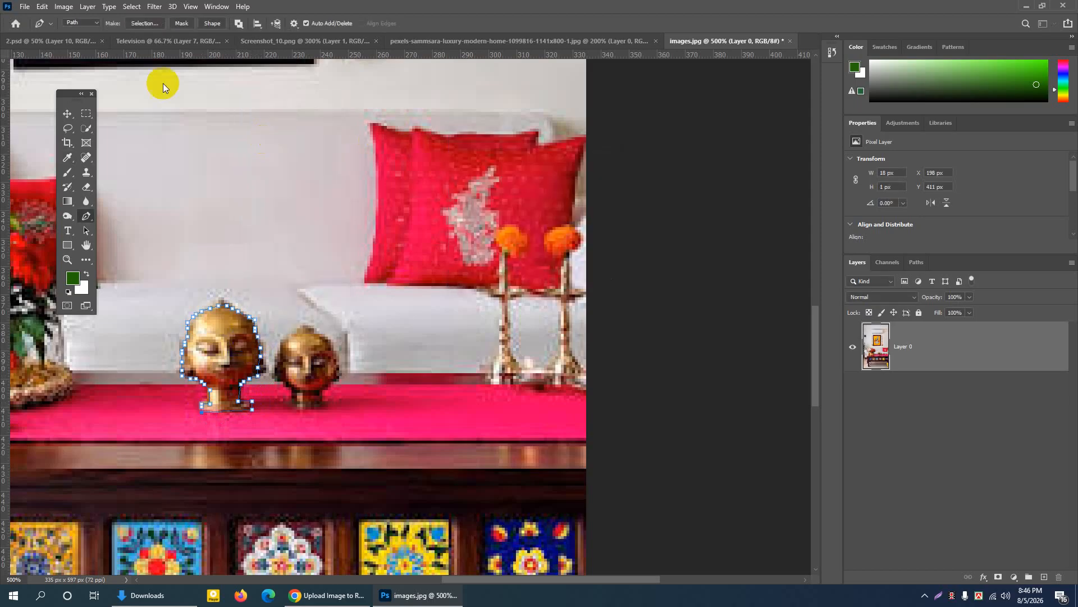
{"action": "left_click", "coordinate": [51, 11]}
{"action": "left_click", "coordinate": [53, 79]}
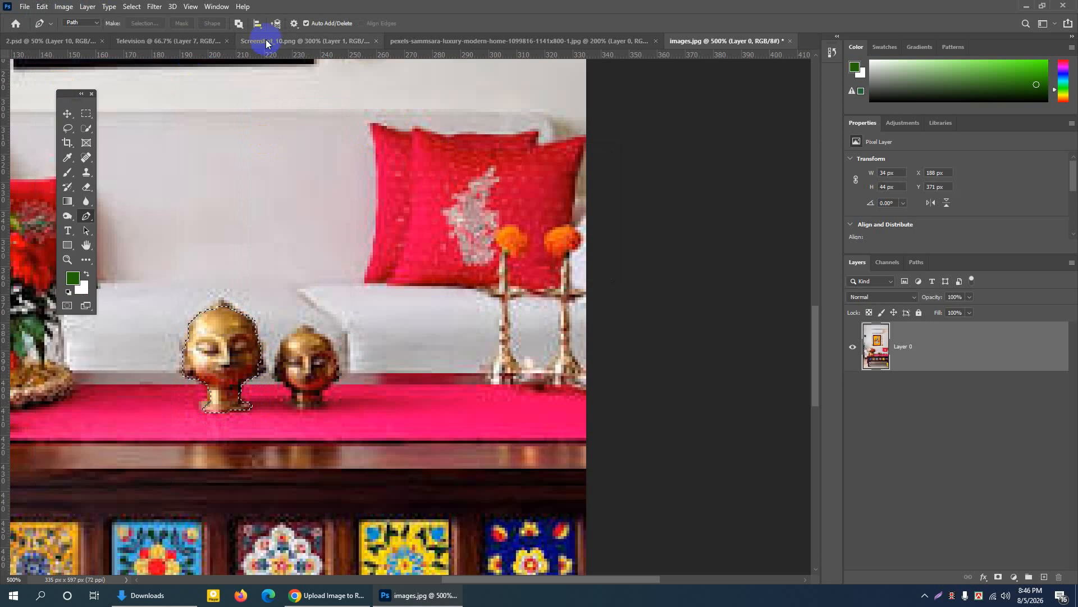
Switch to the Television document and paste the copied golden head as a new layer
{"action": "left_click", "coordinate": [174, 48]}
{"action": "left_click", "coordinate": [42, 7]}
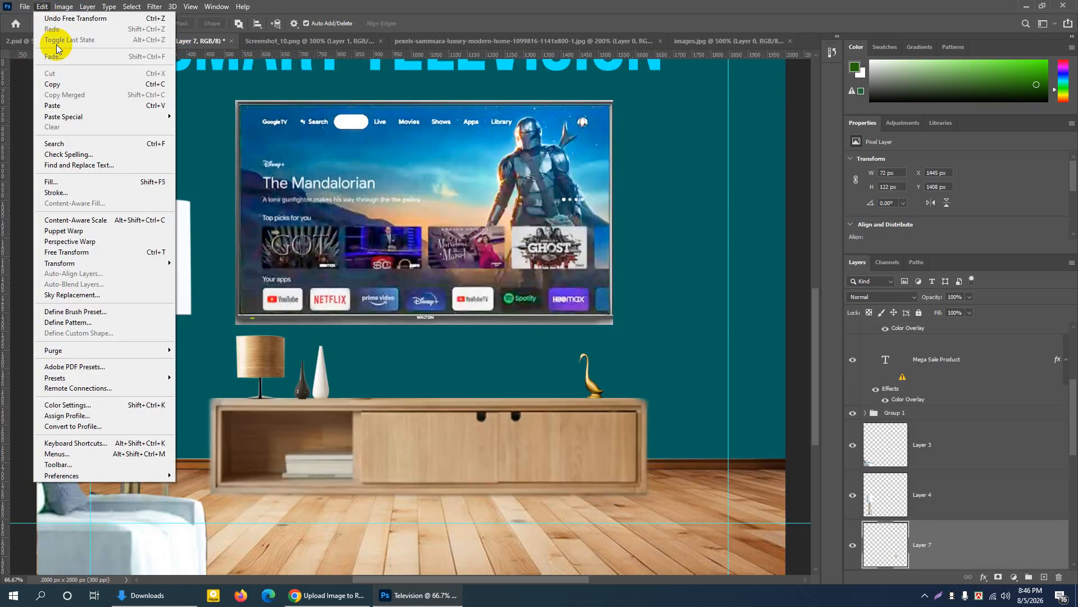
{"action": "left_click", "coordinate": [52, 105]}
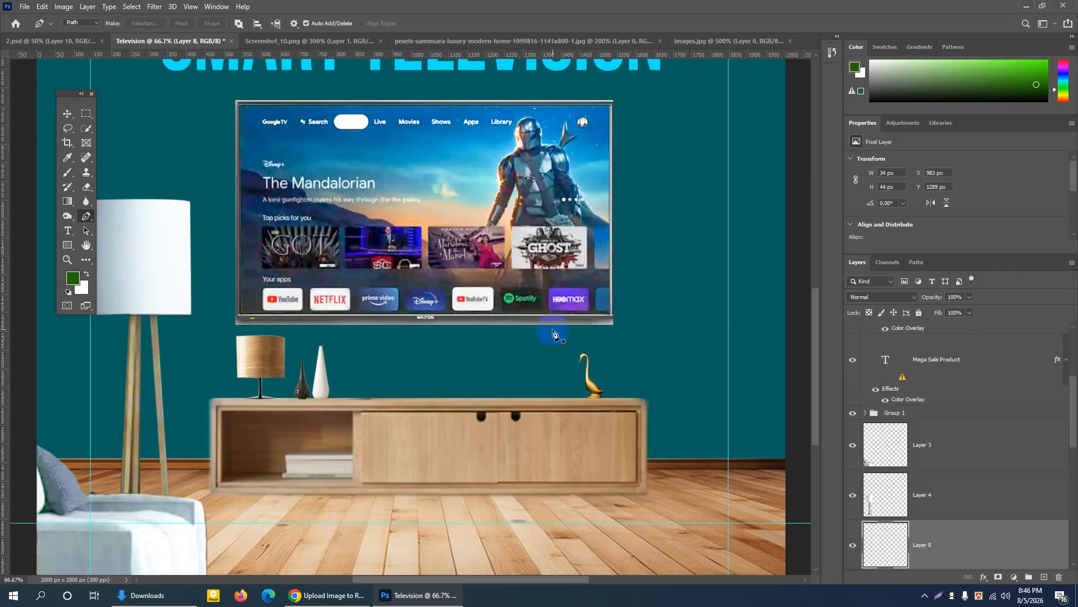
Toggle the visibility of the pasted head's Layer 8 off and on to locate it in the design
{"action": "key", "text": "ctrl+minus"}
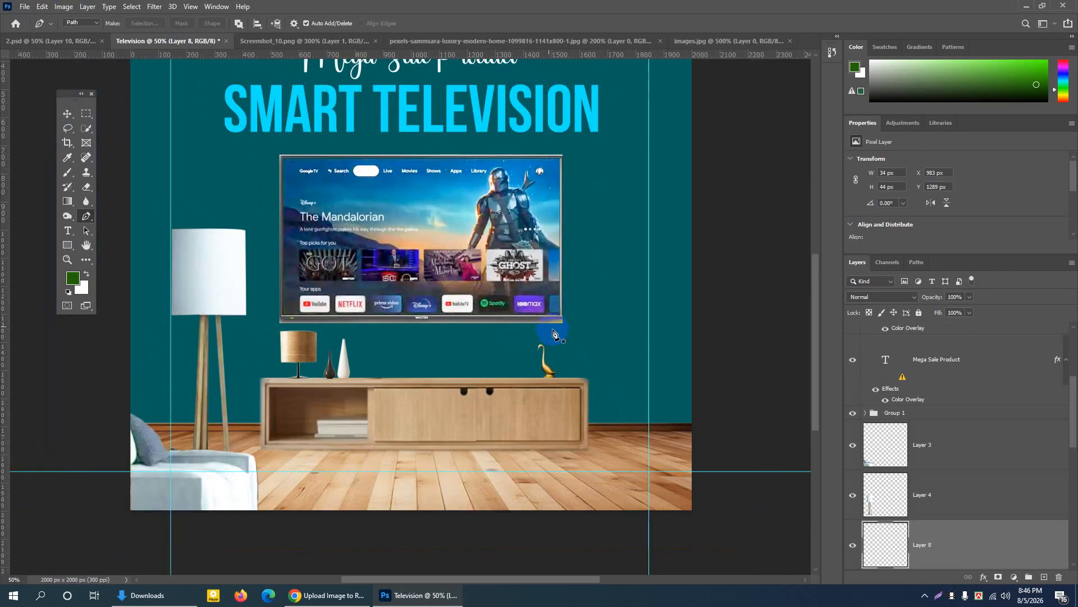
{"action": "scroll", "coordinate": [928, 530], "scroll_direction": "down", "scroll_amount": 1}
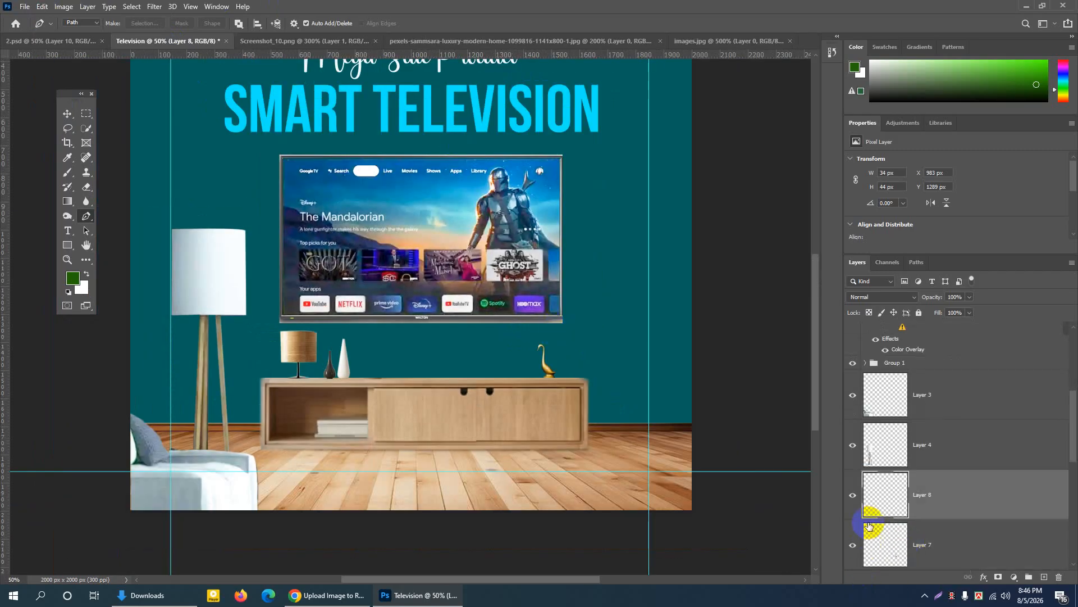
{"action": "left_click", "coordinate": [854, 497]}
{"action": "left_click", "coordinate": [854, 497]}
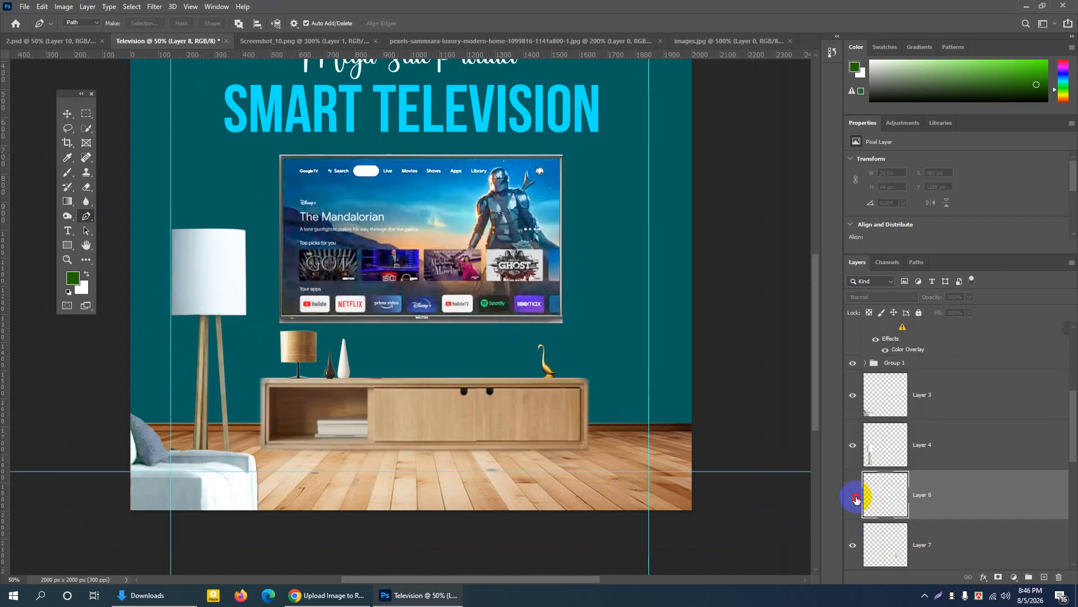
Enlarge the pasted golden head on Layer 8 proportionally to about 126 by 163 px
{"action": "left_click", "coordinate": [854, 497]}
{"action": "left_click", "coordinate": [994, 497]}
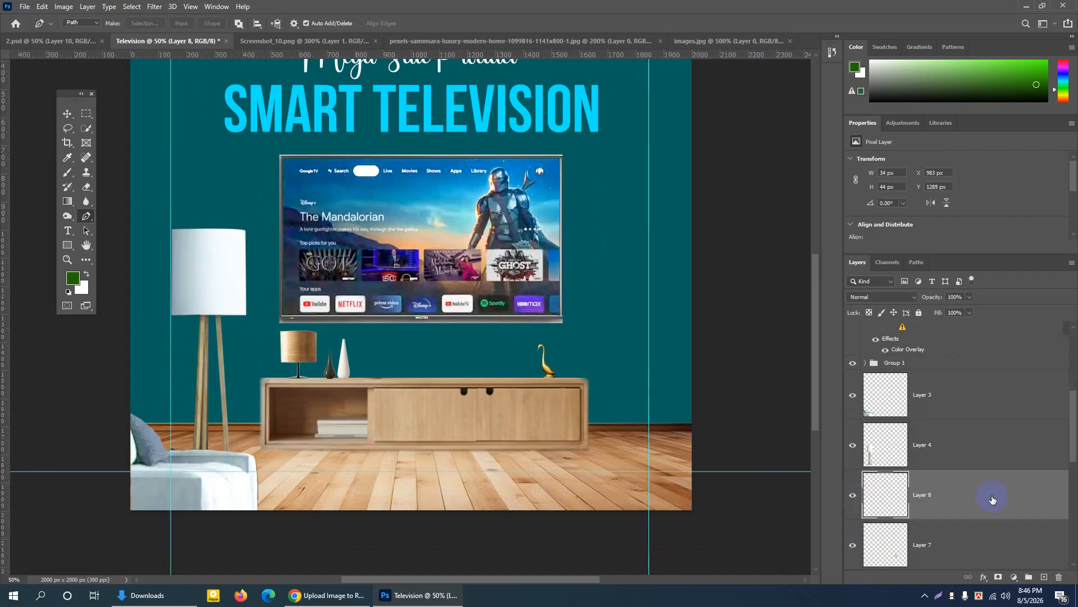
{"action": "key", "text": "ctrl+t"}
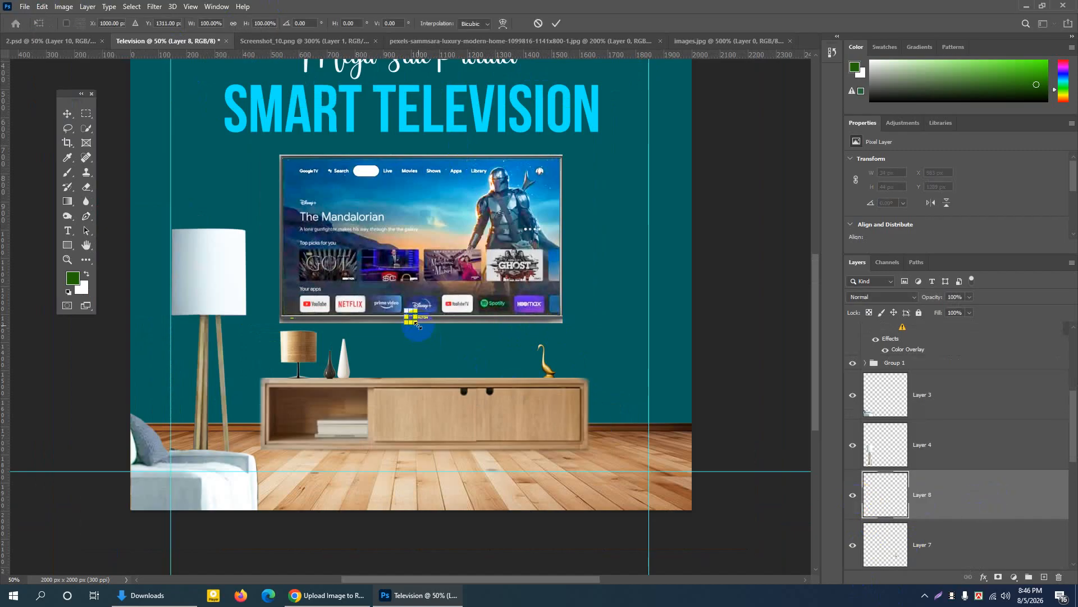
{"action": "left_click_drag", "start_coordinate": [417, 324], "coordinate": [441, 355]}
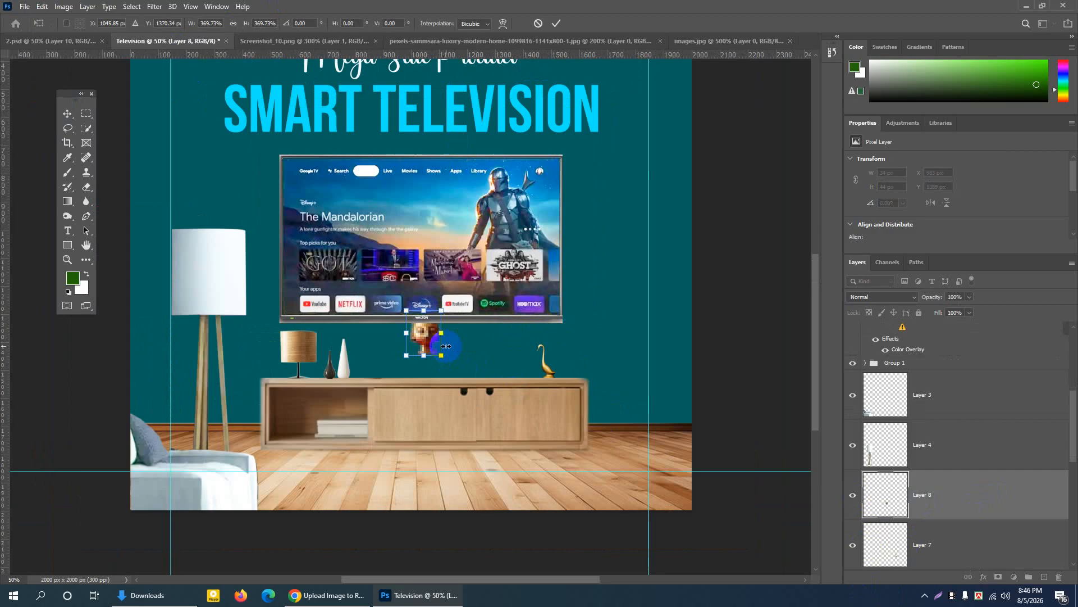
{"action": "left_click", "coordinate": [557, 24]}
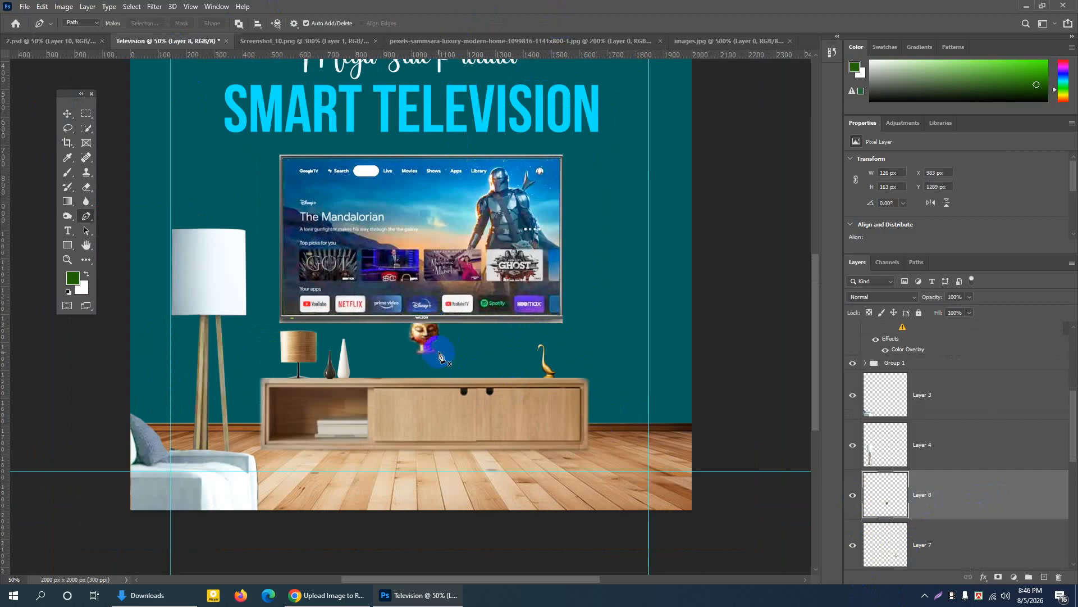
Move the golden head onto the TV cabinet's top and scale it down to about 74 by 95 px, with auto-select set to Layer
{"action": "left_click", "coordinate": [67, 114]}
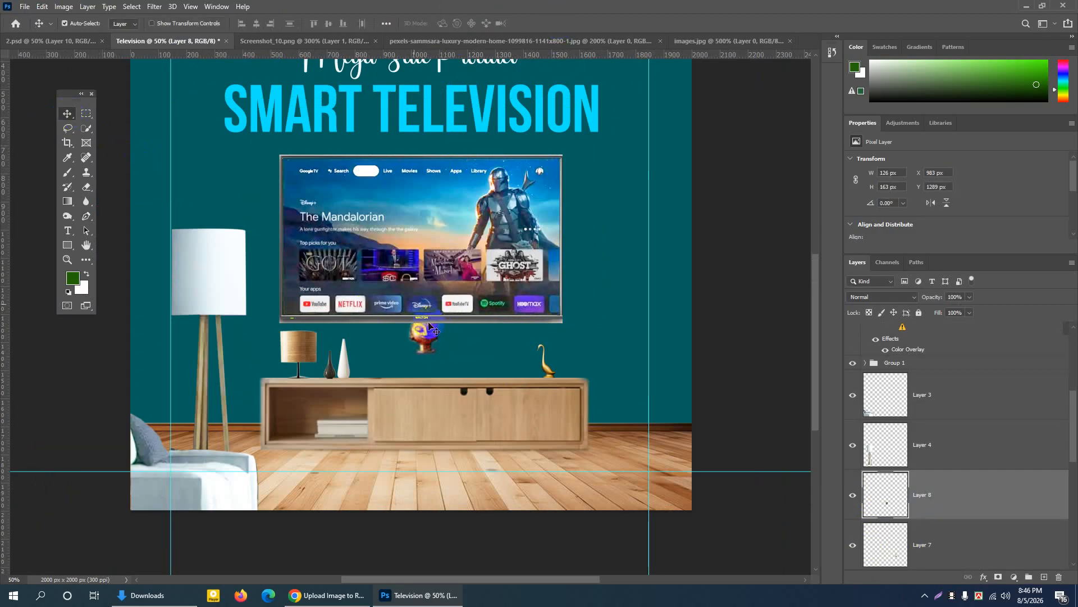
{"action": "left_click", "coordinate": [119, 24]}
{"action": "left_click", "coordinate": [118, 42]}
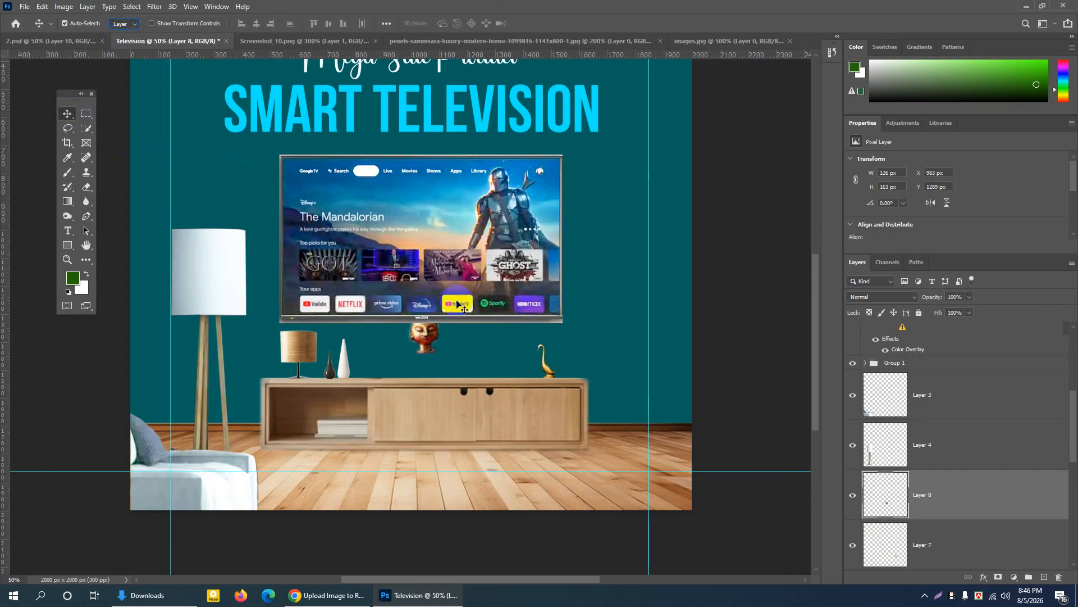
{"action": "left_click_drag", "start_coordinate": [424, 338], "coordinate": [505, 357]}
{"action": "key", "text": "ctrl+t"}
{"action": "left_click_drag", "start_coordinate": [429, 336], "coordinate": [424, 360]}
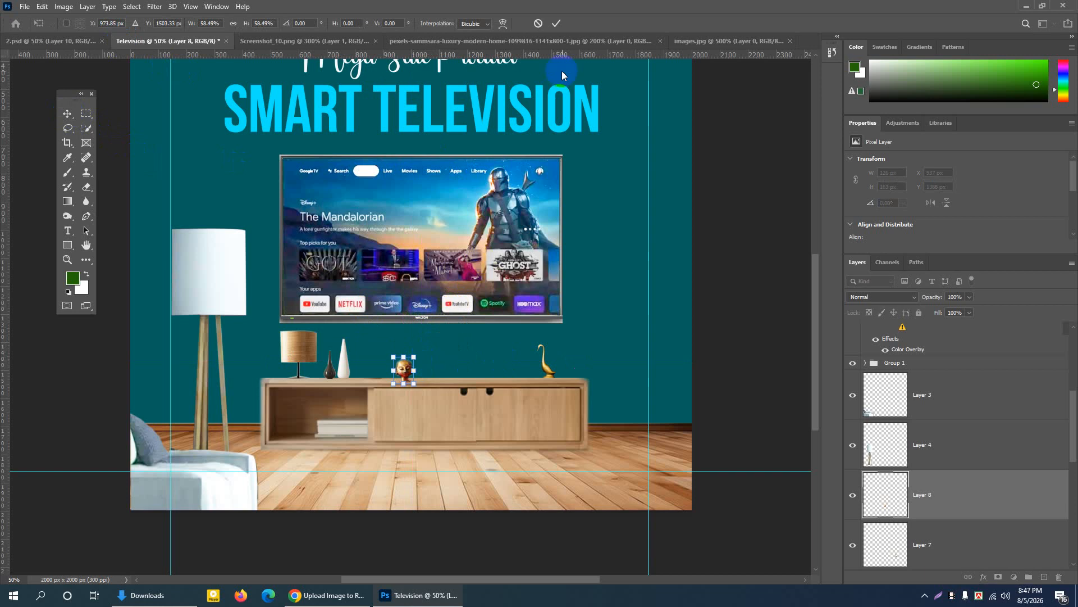
{"action": "left_click", "coordinate": [556, 23]}
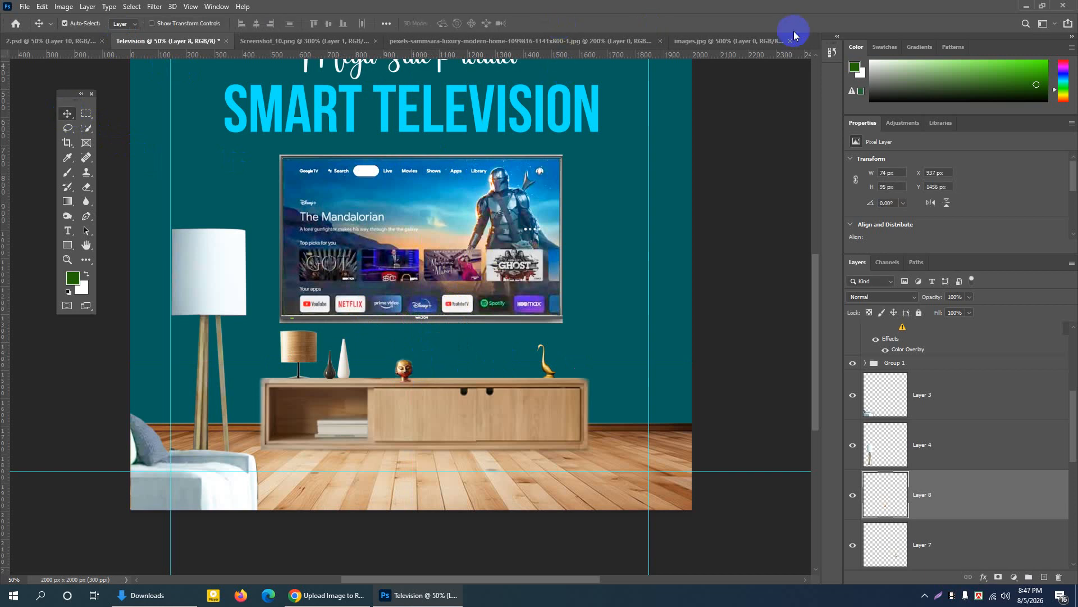
Nudge the golden head along the cabinet top to about X 983 px, roughly centred under the television
{"action": "key", "text": "Left"}
{"action": "key", "text": "Left"}
{"action": "key", "text": "Left"}
{"action": "key", "text": "Left"}
{"action": "key", "text": "Left"}
{"action": "key", "text": "Left"}
{"action": "key", "text": "Left"}
{"action": "key", "text": "Left"}
{"action": "key", "text": "Right"}
{"action": "key", "text": "Right"}
{"action": "key", "text": "Right"}
{"action": "key", "text": "Right"}
{"action": "key", "text": "Right"}
{"action": "key", "text": "Right"}
{"action": "key", "text": "Right"}
{"action": "key", "text": "Right"}
{"action": "key", "text": "Right"}
{"action": "key", "text": "Right"}
{"action": "key", "text": "Right"}
{"action": "key", "text": "Right"}
{"action": "key", "text": "Right"}
{"action": "key", "text": "Right"}
{"action": "key", "text": "Right"}
{"action": "key", "text": "Right"}
{"action": "key", "text": "Right"}
{"action": "key", "text": "Right"}
{"action": "key", "text": "Right"}
{"action": "key", "text": "Right"}
{"action": "key", "text": "ctrl+plus"}
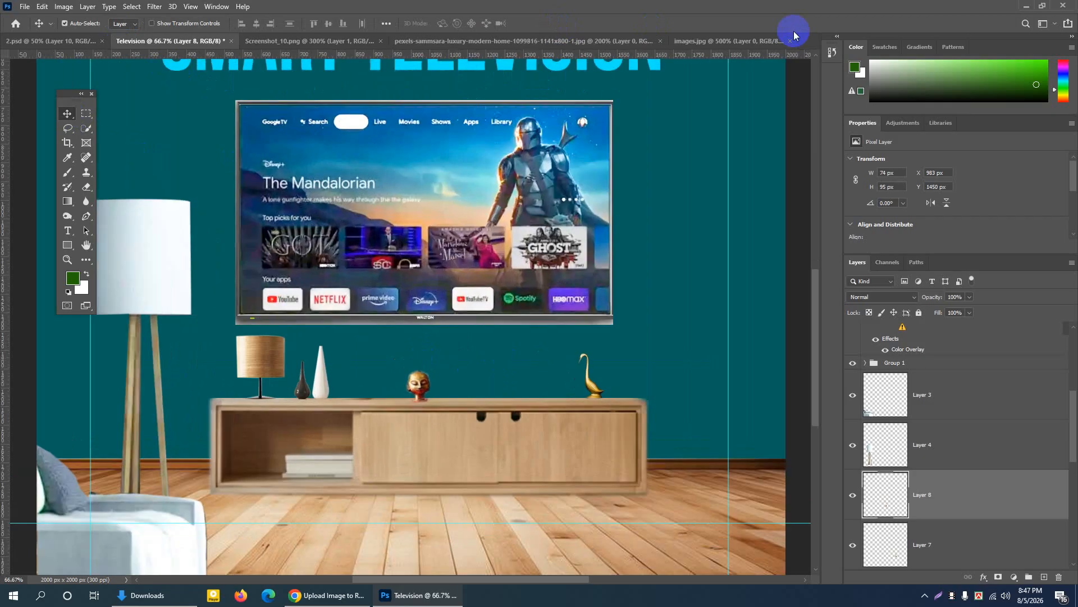
Enlarge the golden head to about 88 by 112 px and check it by toggling Layer 8's visibility
{"action": "left_click", "coordinate": [852, 496]}
{"action": "left_click", "coordinate": [852, 496]}
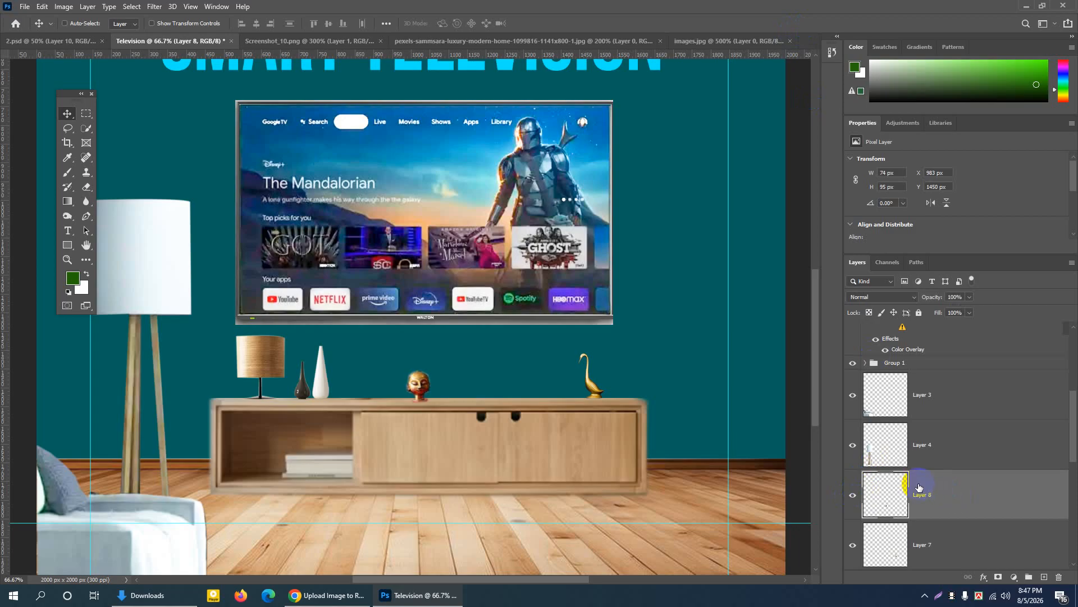
{"action": "key", "text": "ctrl+t"}
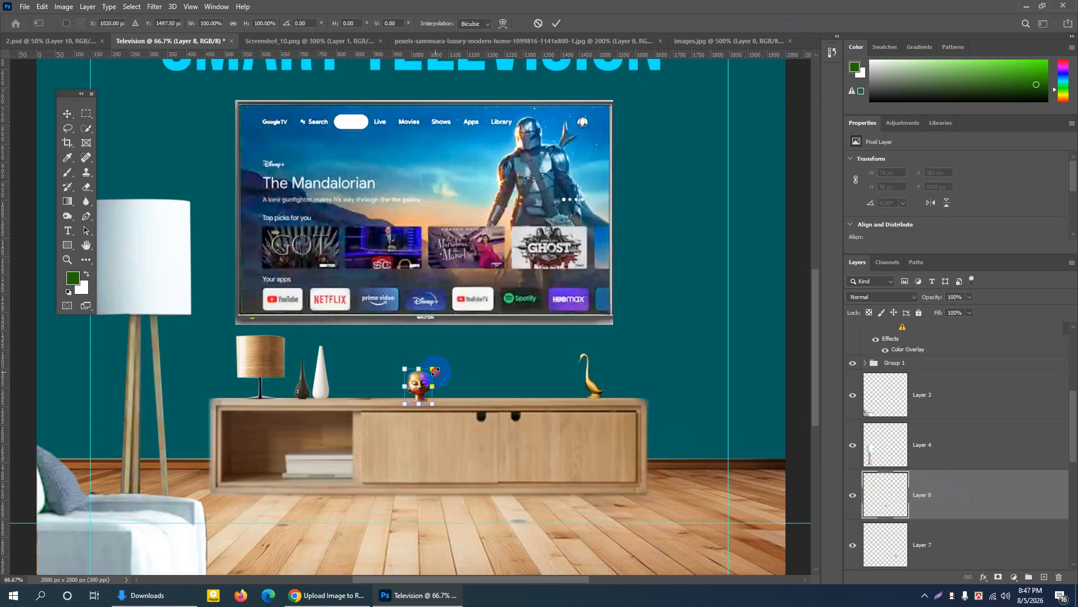
{"action": "left_click_drag", "start_coordinate": [436, 371], "coordinate": [444, 362]}
{"action": "left_click", "coordinate": [556, 23]}
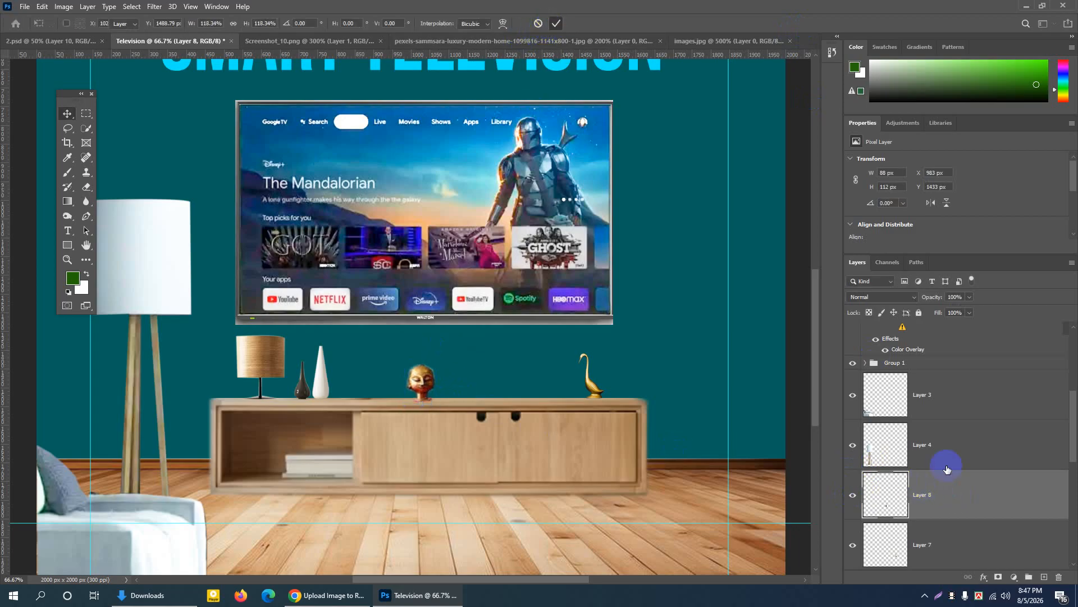
{"action": "left_click", "coordinate": [852, 495]}
{"action": "left_click", "coordinate": [851, 495]}
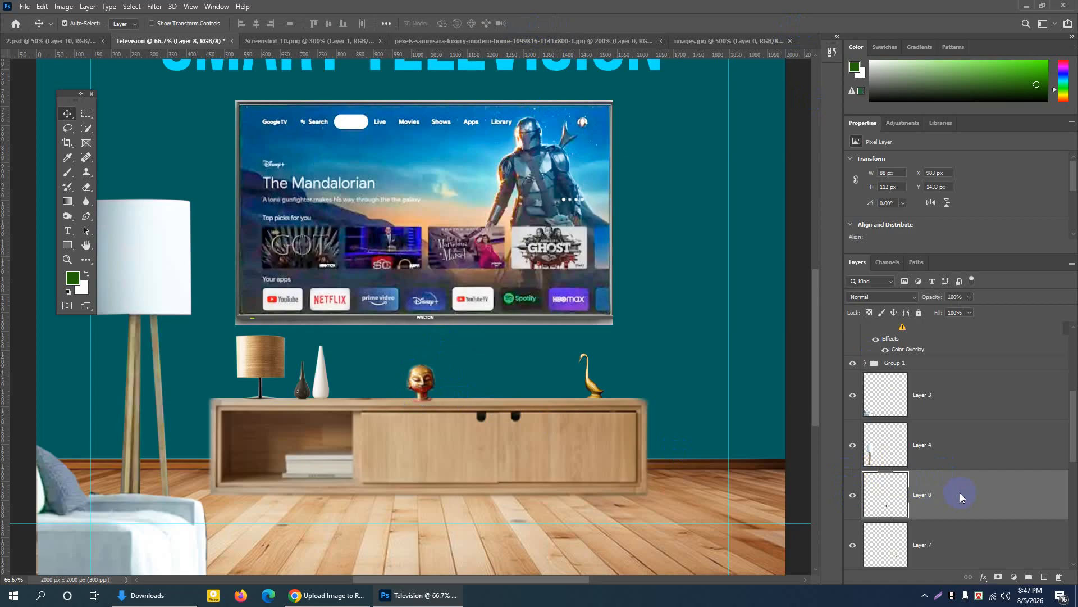
Duplicate the golden head's Layer 8 within the Television document
{"action": "right_click", "coordinate": [960, 493]}
{"action": "left_click", "coordinate": [955, 79]}
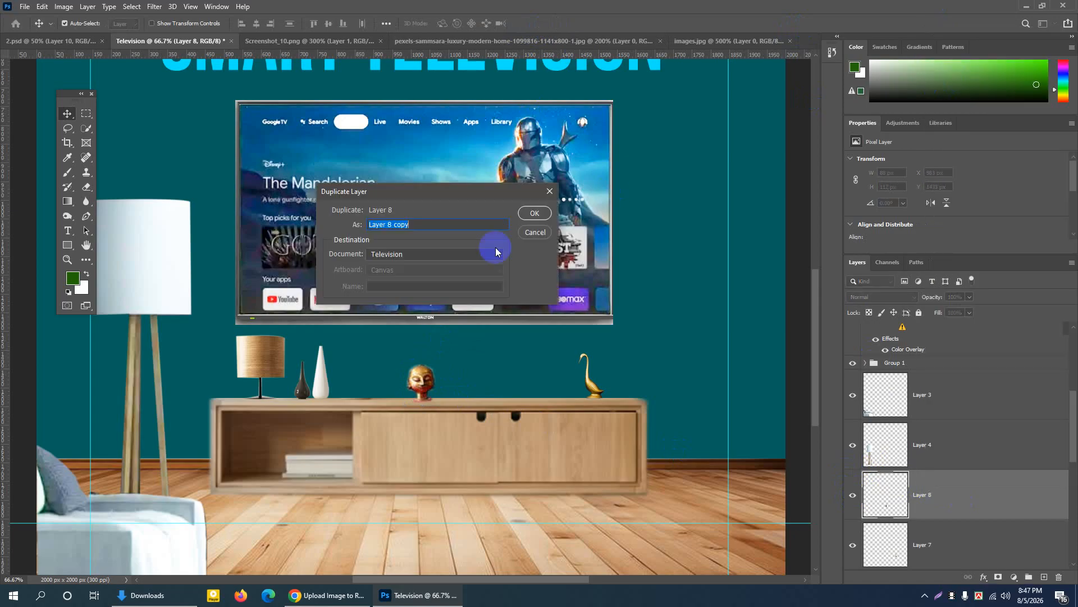
{"action": "left_click", "coordinate": [535, 213]}
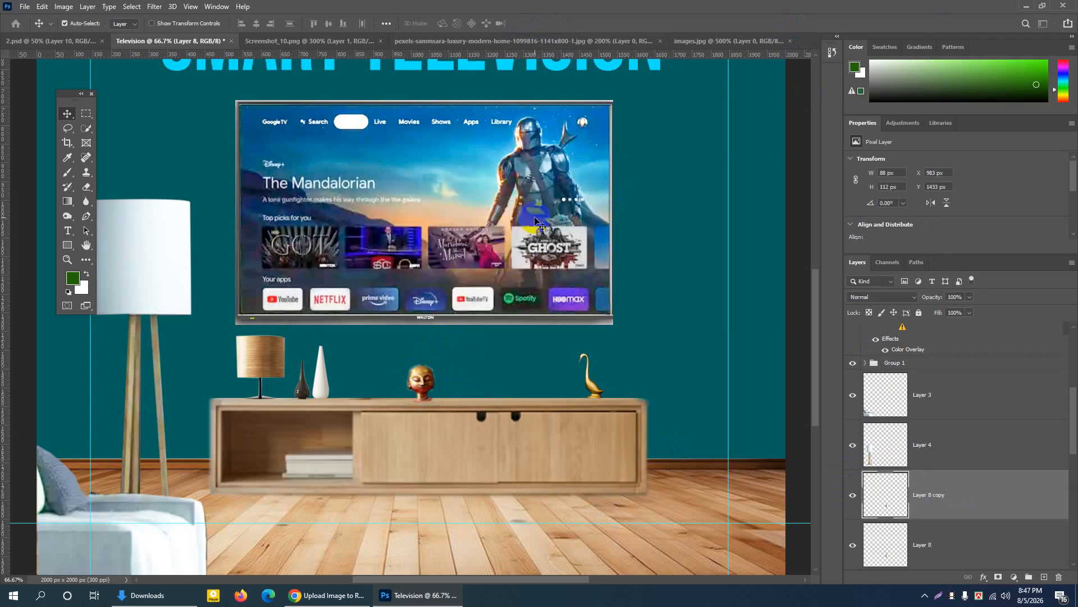
Shift the duplicate head just right of the original and shrink it to about 64 by 81 px
{"action": "left_click", "coordinate": [123, 24]}
{"action": "left_click", "coordinate": [124, 43]}
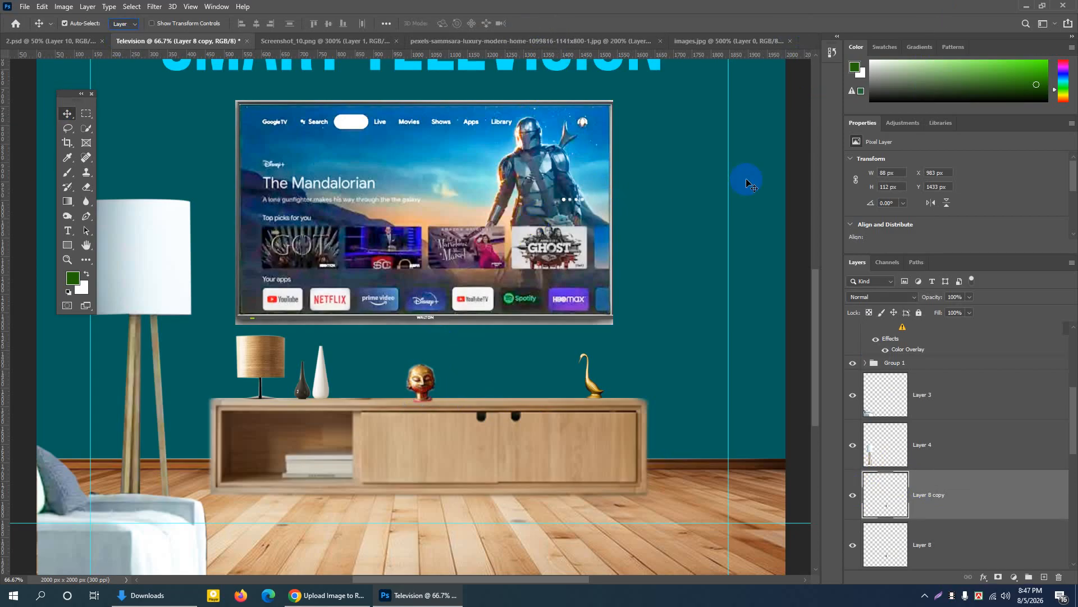
{"action": "key", "text": "ctrl"}
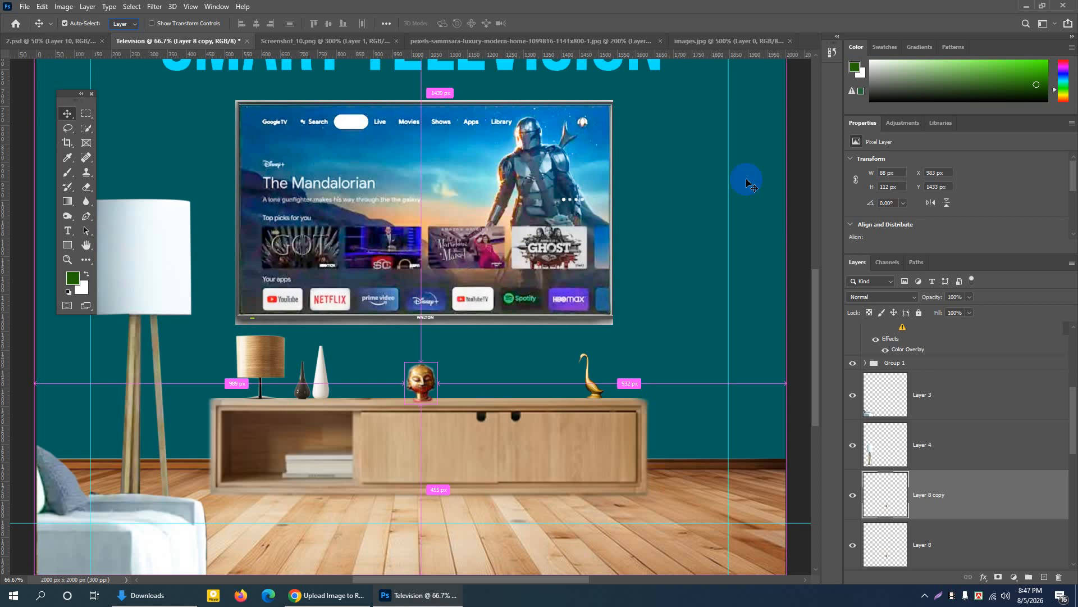
{"action": "key", "text": "ctrl+t"}
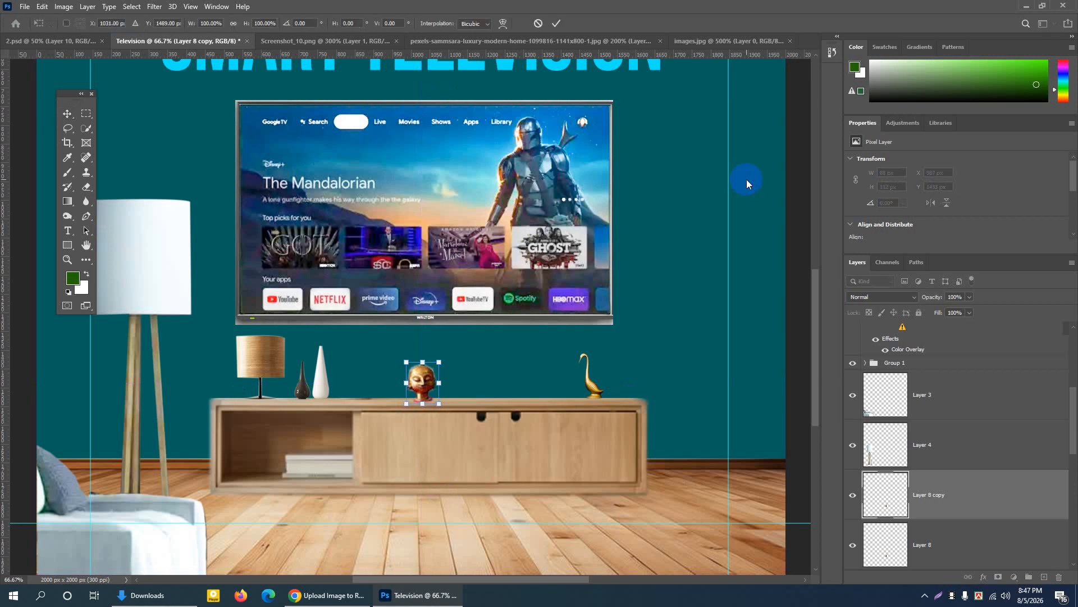
{"action": "key", "text": "Right"}
{"action": "key", "text": "Right"}
{"action": "key", "text": "Right"}
{"action": "key", "text": "Right"}
{"action": "key", "text": "Right"}
{"action": "key", "text": "Right"}
{"action": "key", "text": "Right"}
{"action": "key", "text": "Right"}
{"action": "key", "text": "Right"}
{"action": "key", "text": "Right"}
{"action": "key", "text": "Right"}
{"action": "key", "text": "Right"}
{"action": "key", "text": "Right"}
{"action": "key", "text": "Right"}
{"action": "key", "text": "Right"}
{"action": "key", "text": "Right"}
{"action": "key", "text": "Right"}
{"action": "key", "text": "Right"}
{"action": "key", "text": "Right"}
{"action": "key", "text": "Right"}
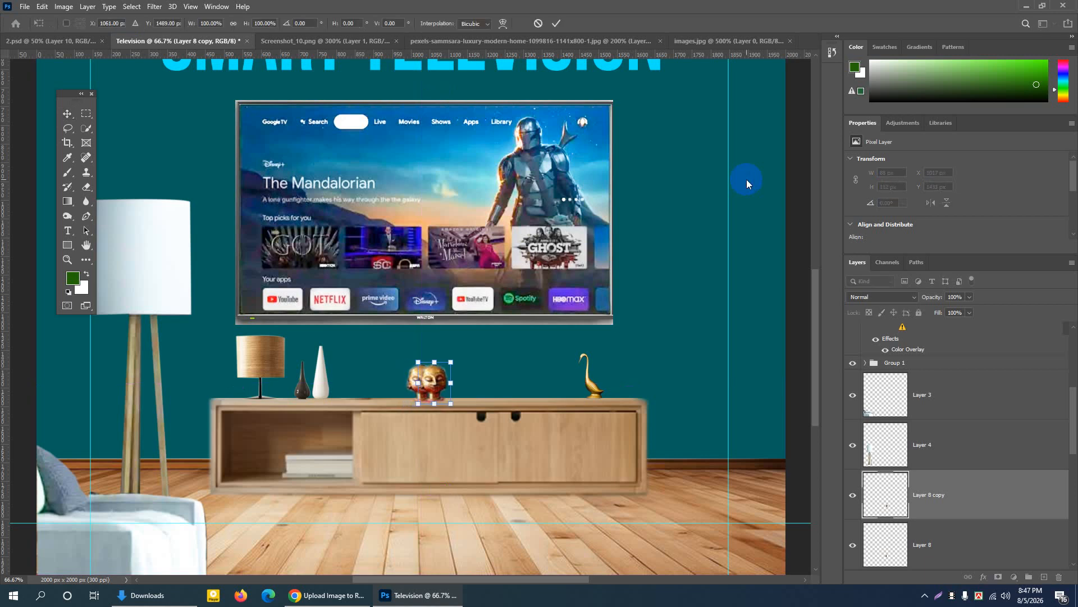
{"action": "key", "text": "Right"}
{"action": "key", "text": "Right"}
{"action": "key", "text": "Right"}
{"action": "key", "text": "Right"}
{"action": "key", "text": "Right"}
{"action": "key", "text": "Right"}
{"action": "key", "text": "Right"}
{"action": "key", "text": "Right"}
{"action": "key", "text": "Right"}
{"action": "key", "text": "Right"}
{"action": "key", "text": "Right"}
{"action": "key", "text": "Right"}
{"action": "key", "text": "Right"}
{"action": "key", "text": "Right"}
{"action": "key", "text": "Right"}
{"action": "key", "text": "Right"}
{"action": "key", "text": "Right"}
{"action": "key", "text": "Right"}
{"action": "key", "text": "Right"}
{"action": "key", "text": "Right"}
{"action": "key", "text": "Right"}
{"action": "key", "text": "Right"}
{"action": "key", "text": "Right"}
{"action": "key", "text": "Right"}
{"action": "key", "text": "Right"}
{"action": "key", "text": "Right"}
{"action": "key", "text": "Right"}
{"action": "key", "text": "Right"}
{"action": "key", "text": "Right"}
{"action": "key", "text": "Right"}
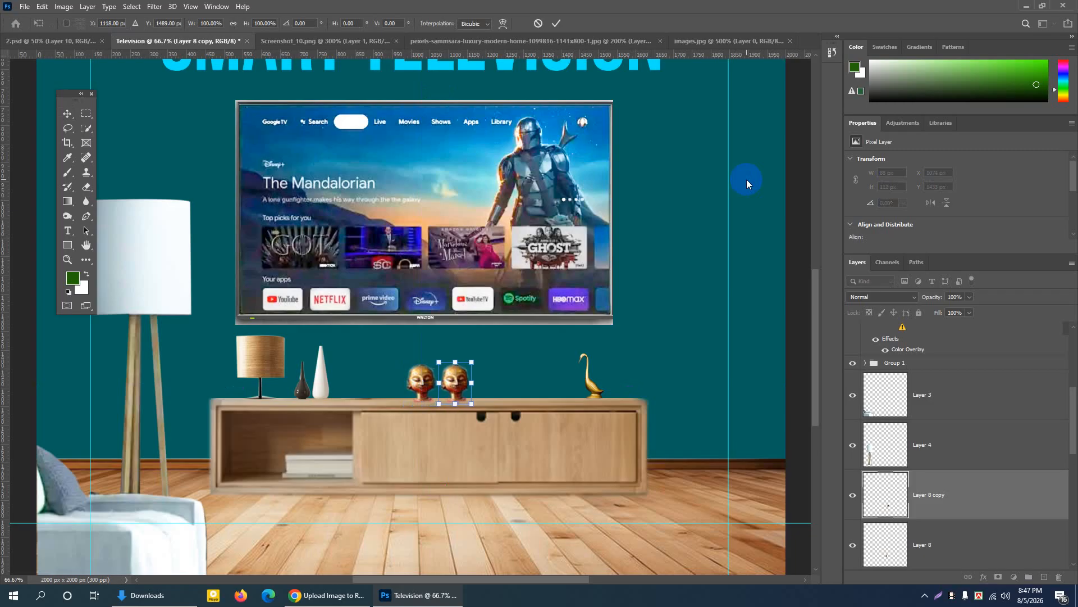
{"action": "left_click_drag", "start_coordinate": [474, 363], "coordinate": [471, 378]}
{"action": "left_click", "coordinate": [556, 24]}
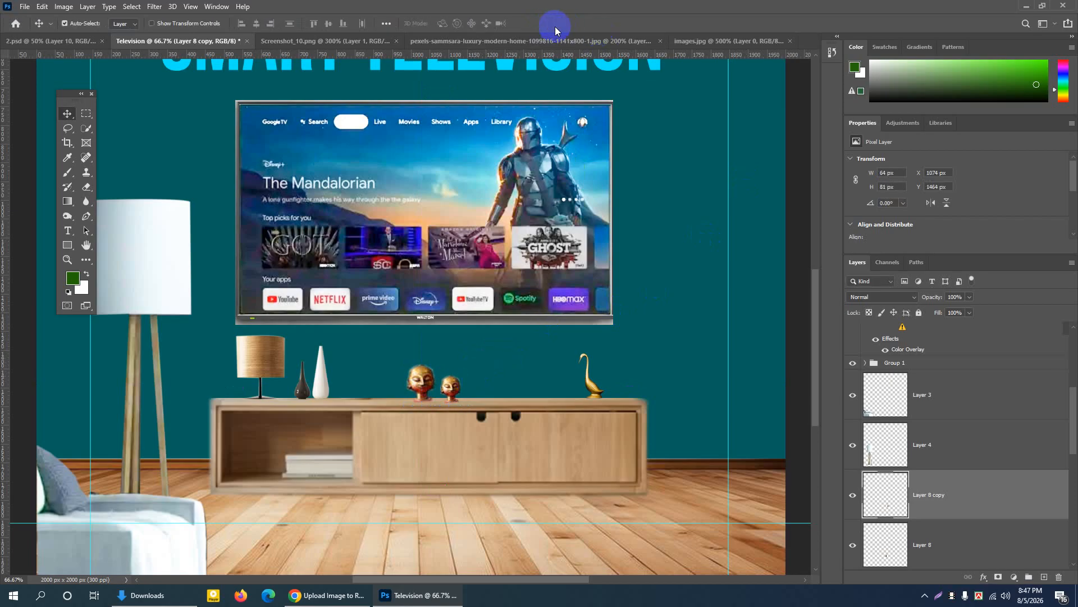
Scale the original golden head on Layer 8 down slightly to about 82 by 104 px
{"action": "left_click", "coordinate": [420, 388]}
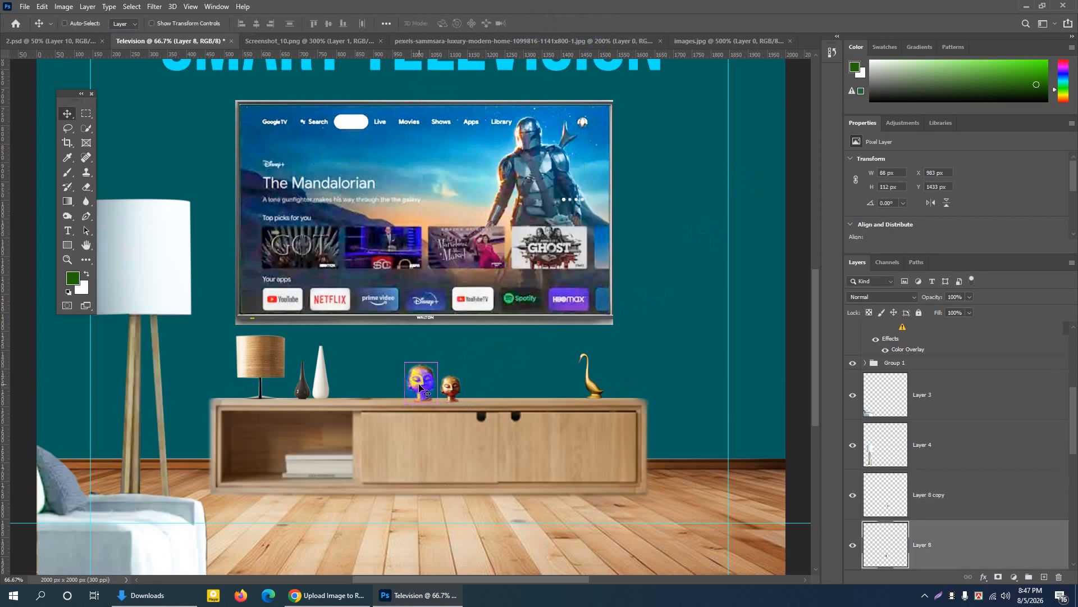
{"action": "key", "text": "ctrl+t"}
{"action": "left_click_drag", "start_coordinate": [439, 362], "coordinate": [439, 366]}
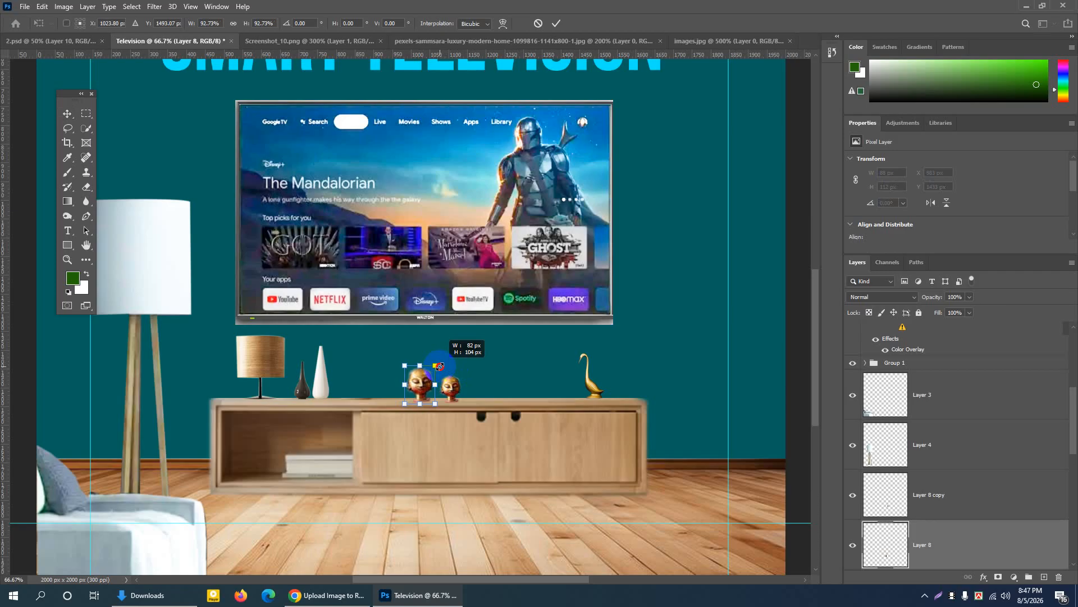
{"action": "left_click", "coordinate": [556, 23]}
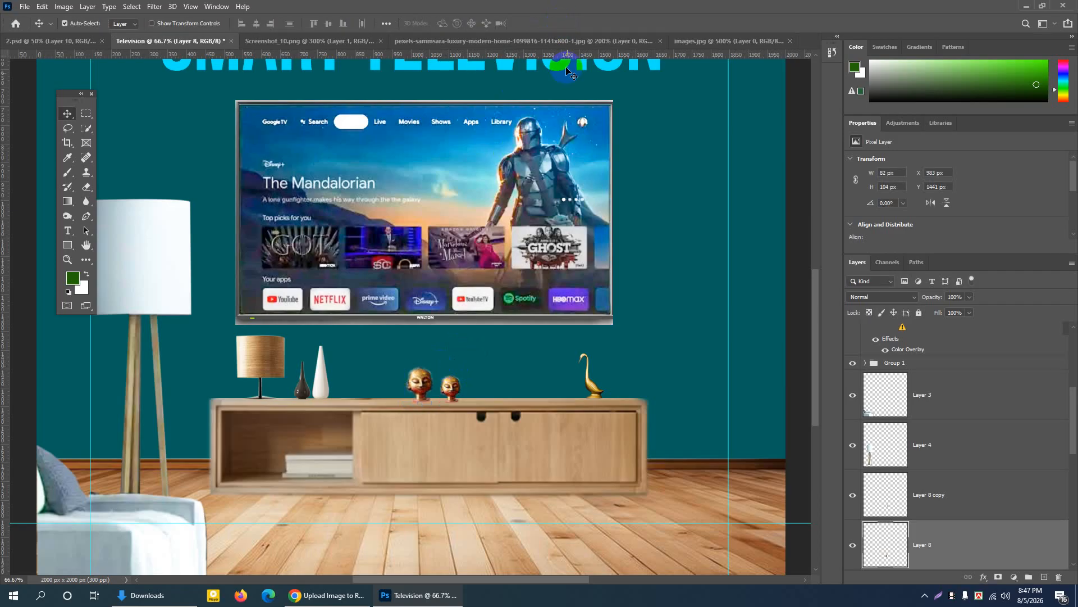
Check the larger head by toggling Layer 8's visibility, and nudge the smaller head vertically on the cabinet top
{"action": "key", "text": "ctrl+plus"}
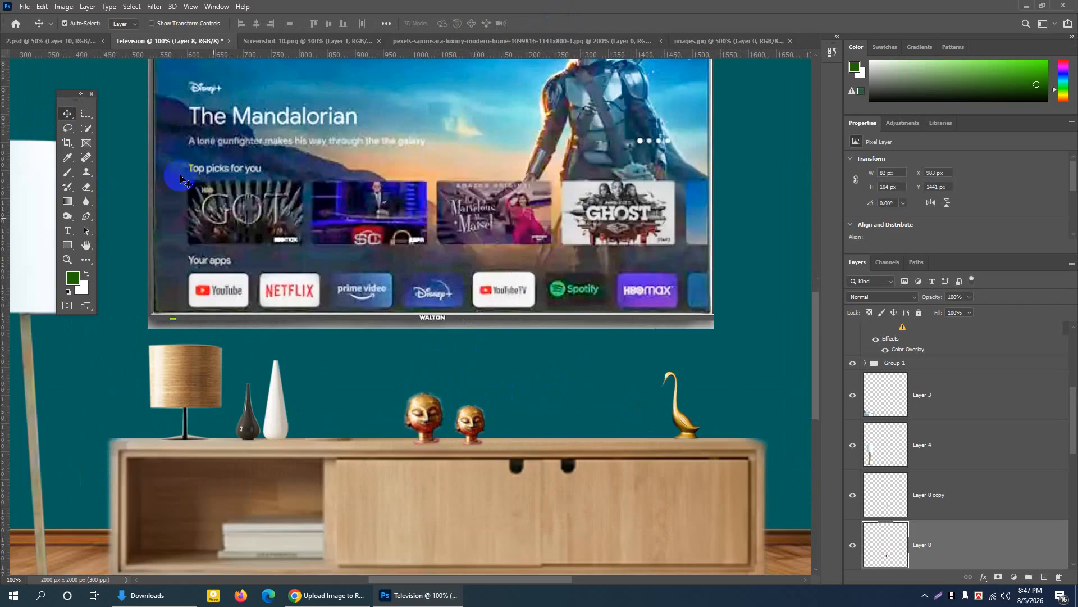
{"action": "left_click", "coordinate": [890, 536]}
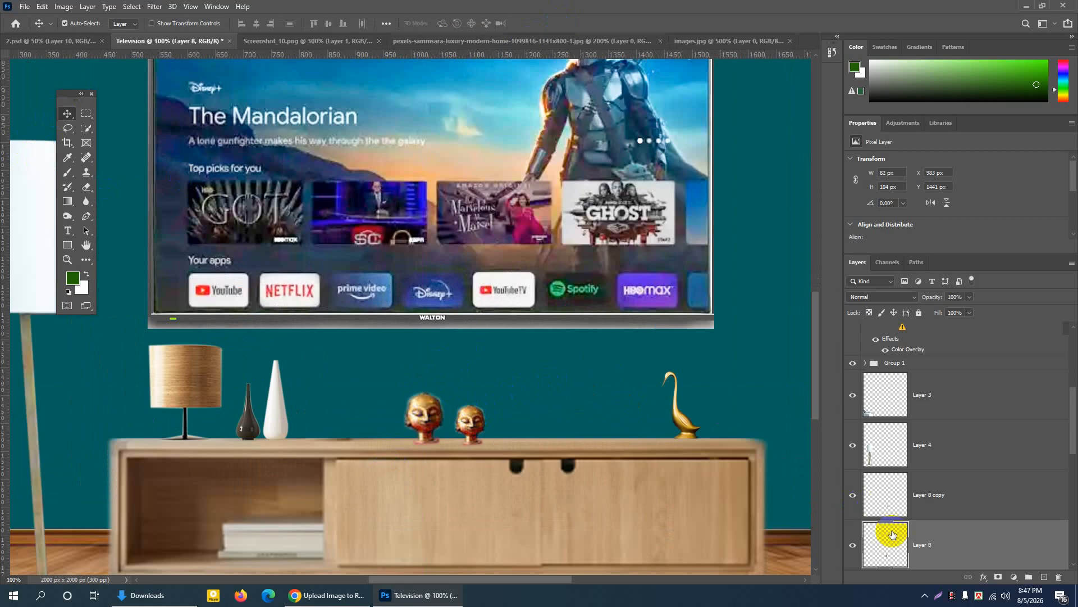
{"action": "left_click", "coordinate": [853, 545]}
{"action": "left_click", "coordinate": [853, 545]}
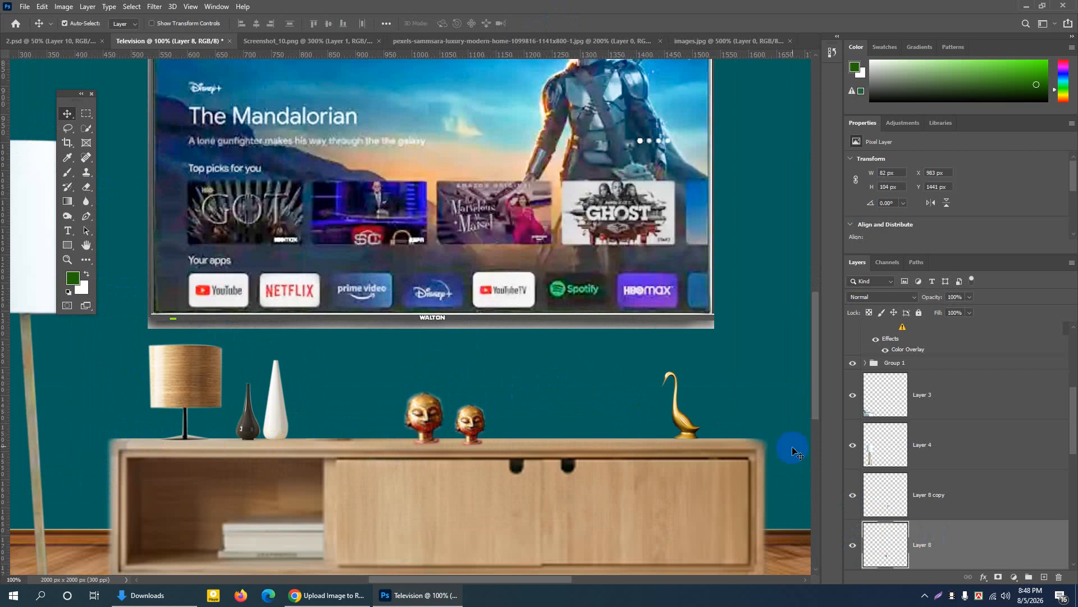
{"action": "scroll", "coordinate": [708, 438], "scroll_direction": "down", "scroll_amount": 2}
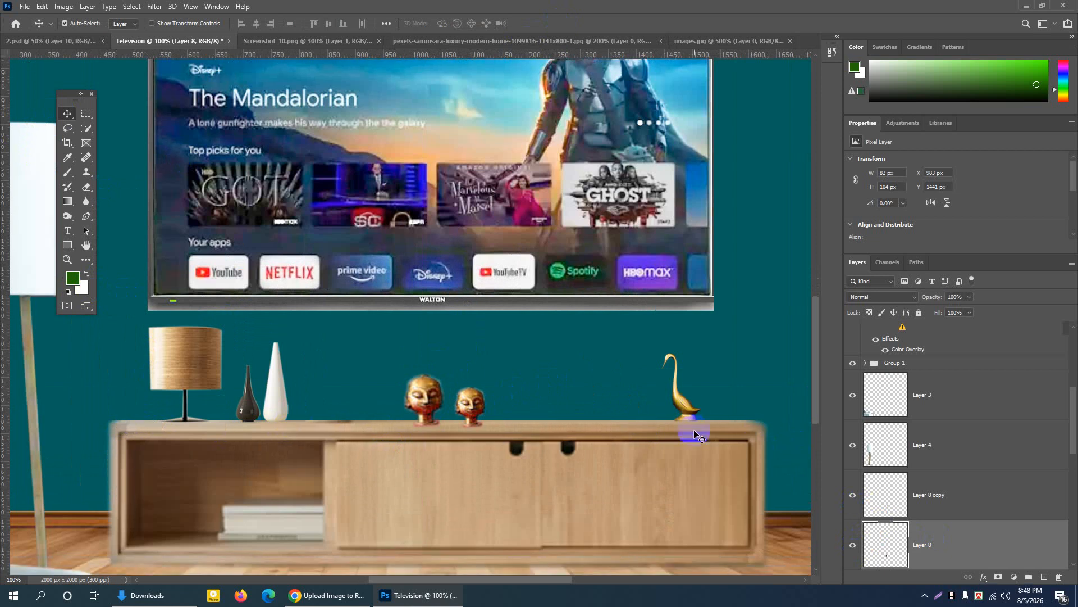
{"action": "left_click_drag", "start_coordinate": [815, 421], "coordinate": [816, 436]}
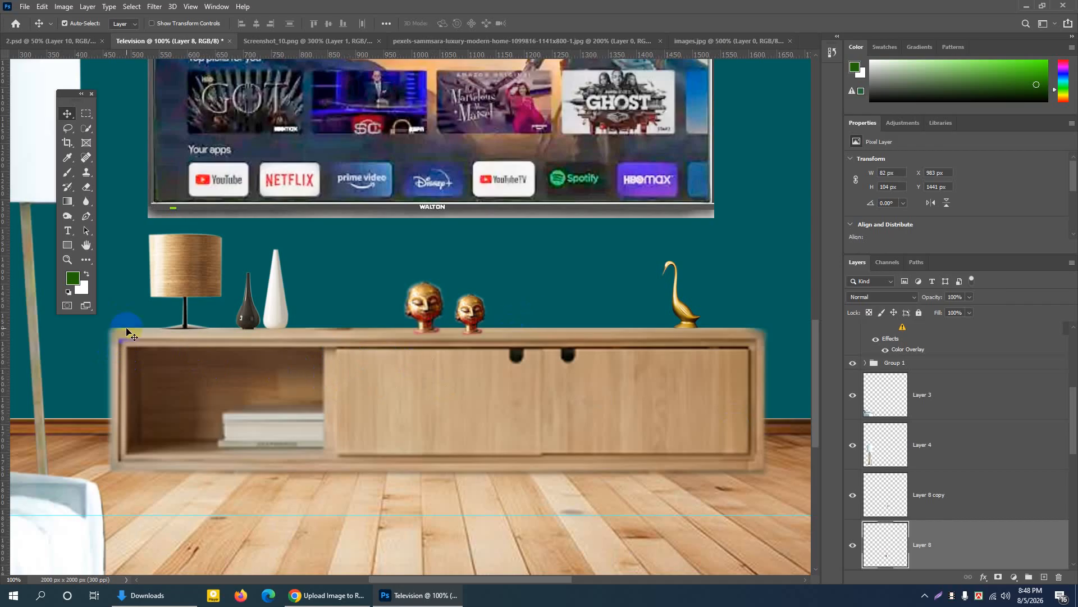
{"action": "left_click", "coordinate": [469, 319]}
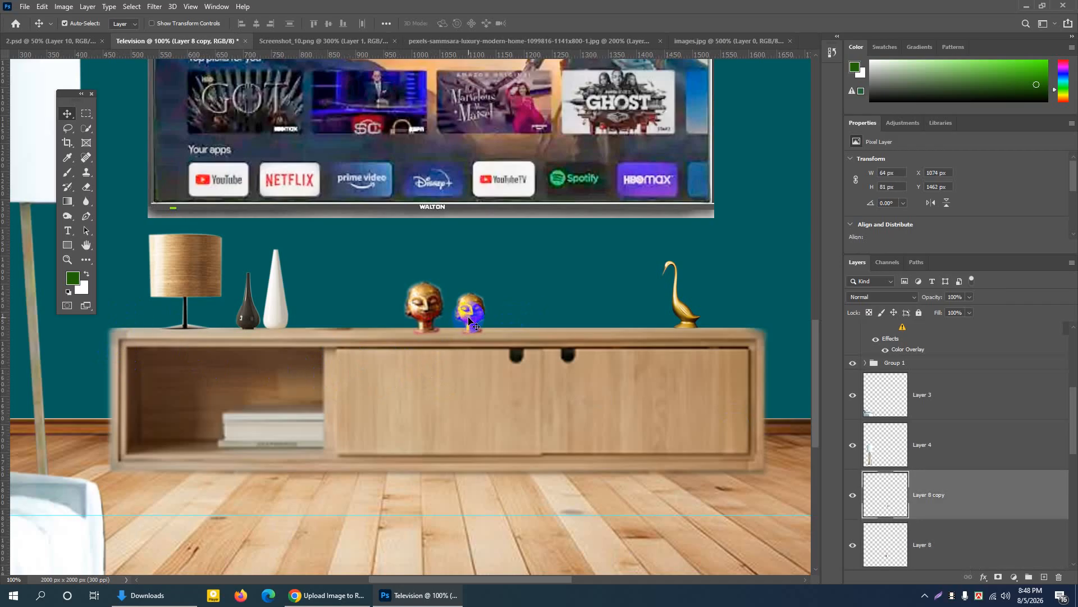
{"action": "key", "text": "Down"}
Add a new layer beneath the larger head and draw a flat ellipse about 50 by 3 px under its base
{"action": "left_click", "coordinate": [426, 337]}
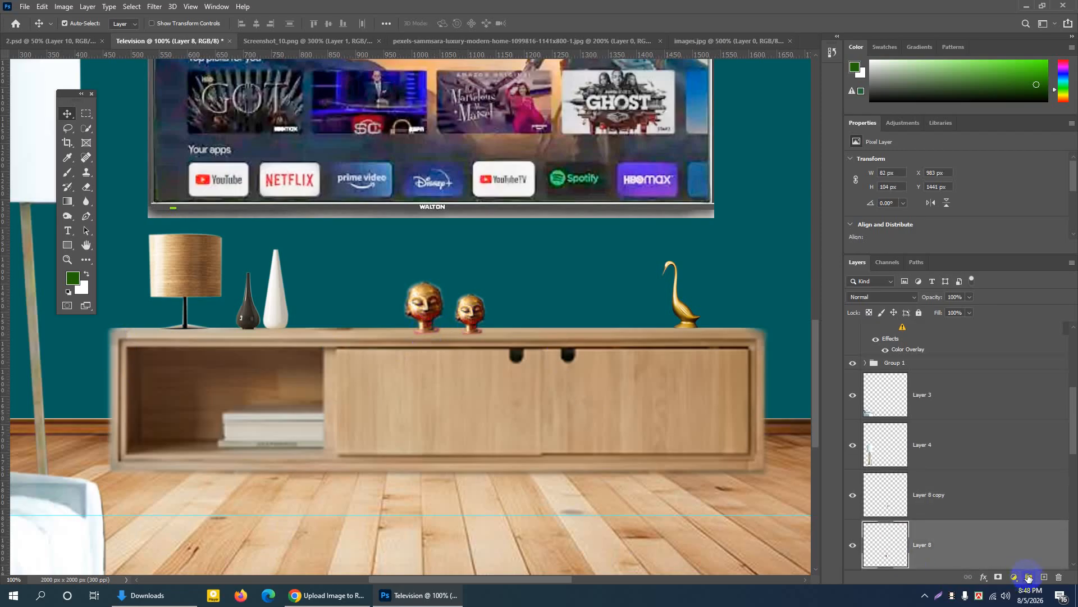
{"action": "left_click", "coordinate": [1045, 580]}
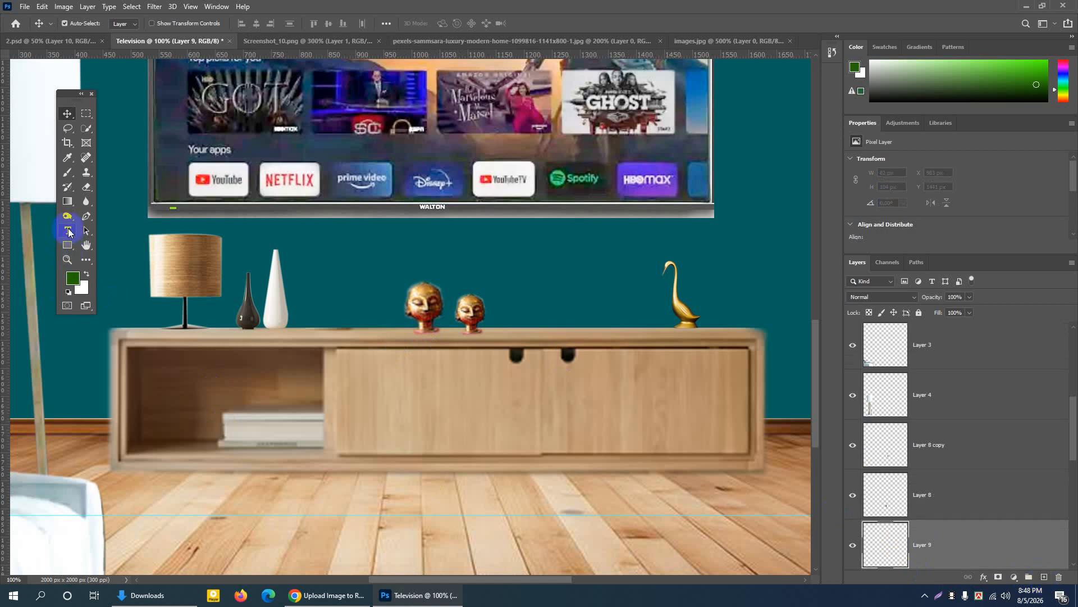
{"action": "right_click", "coordinate": [67, 245]}
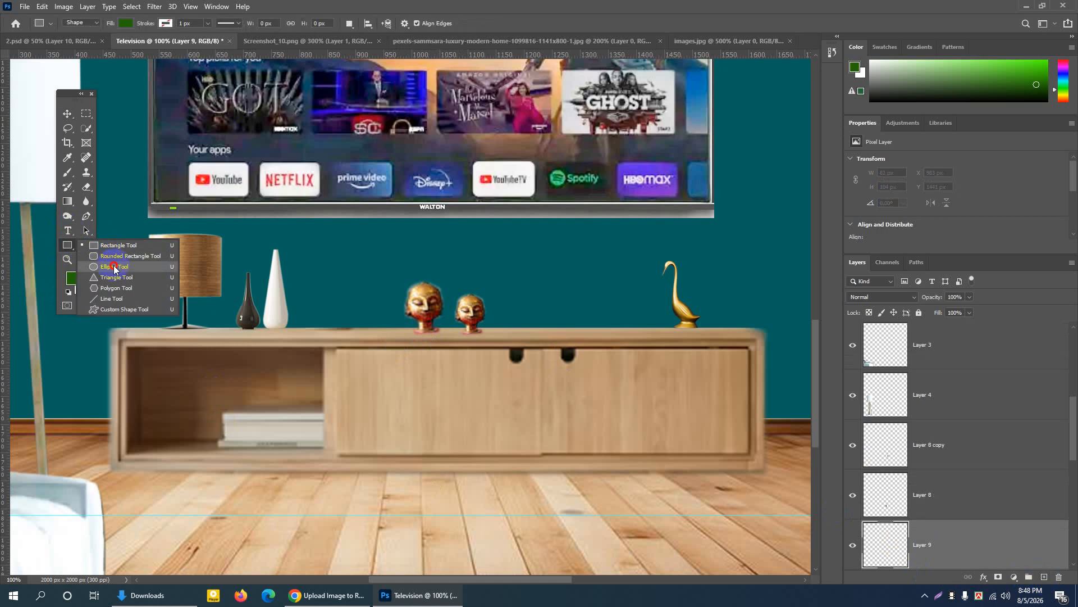
{"action": "left_click", "coordinate": [107, 237]}
{"action": "key", "text": "shift+u"}
{"action": "key", "text": "ctrl+plus"}
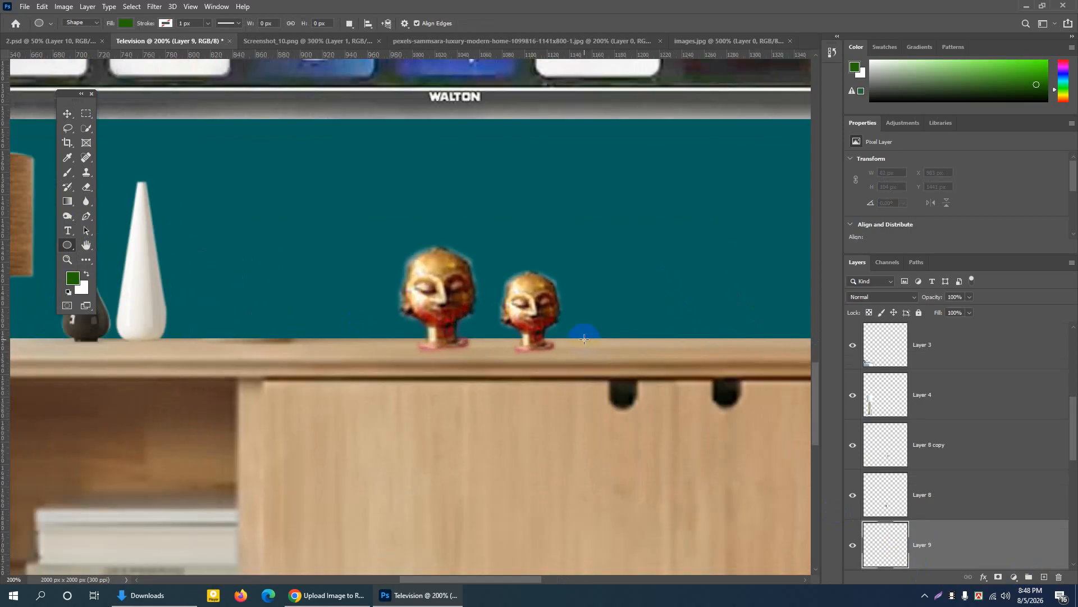
{"action": "left_click_drag", "start_coordinate": [416, 347], "coordinate": [471, 350]}
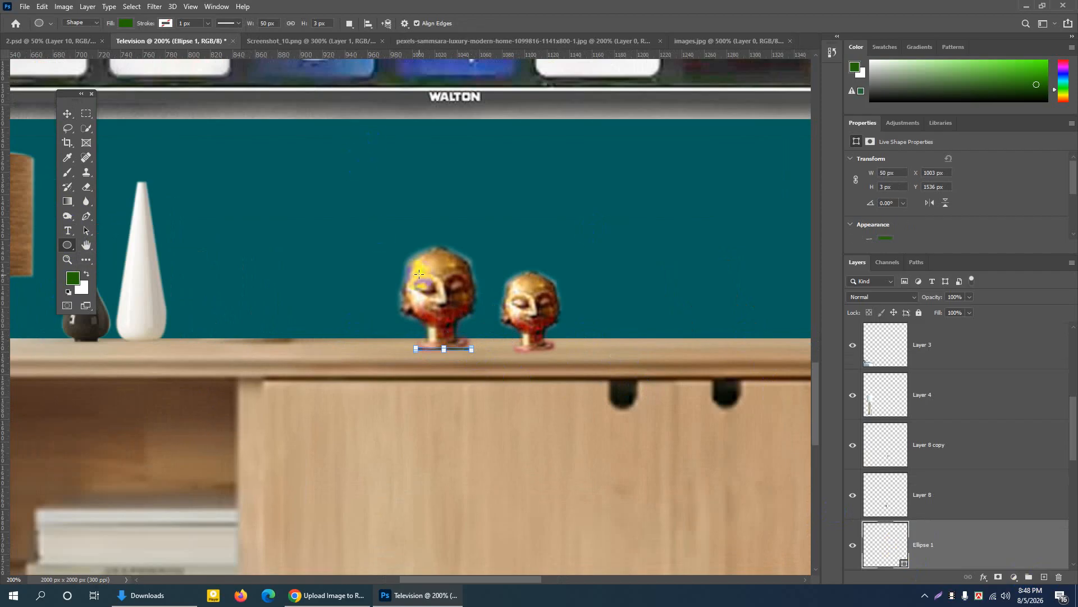
Convert the ellipse under the larger golden head to a smart object and apply a Gaussian Blur with a 2.4 px radius
{"action": "left_click", "coordinate": [153, 7]}
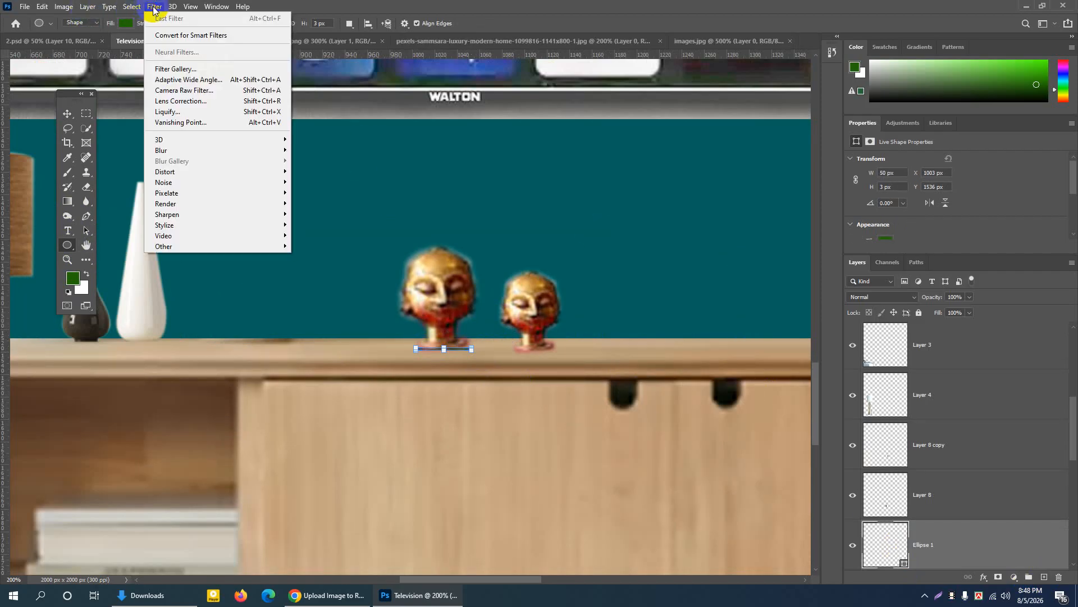
{"action": "mouse_move", "coordinate": [180, 150]}
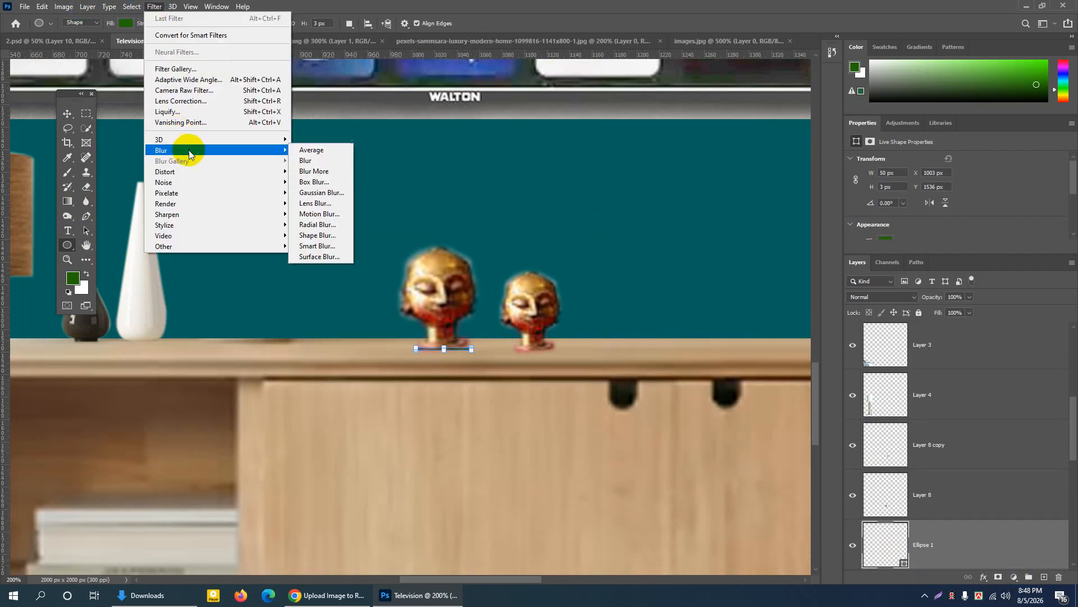
{"action": "left_click", "coordinate": [301, 192]}
{"action": "left_click", "coordinate": [514, 221]}
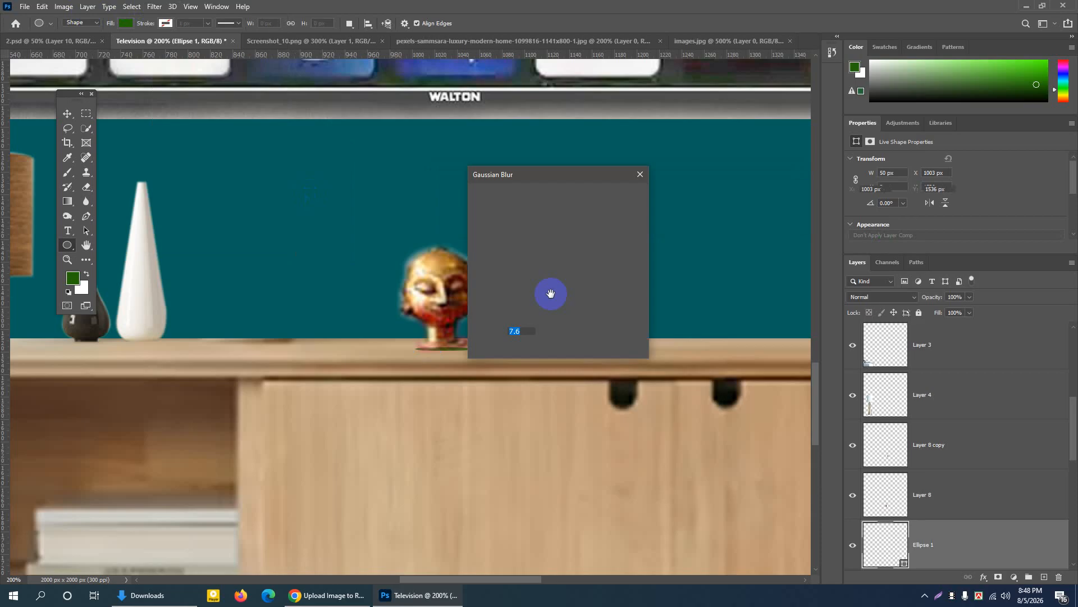
{"action": "left_click_drag", "start_coordinate": [518, 347], "coordinate": [498, 352]}
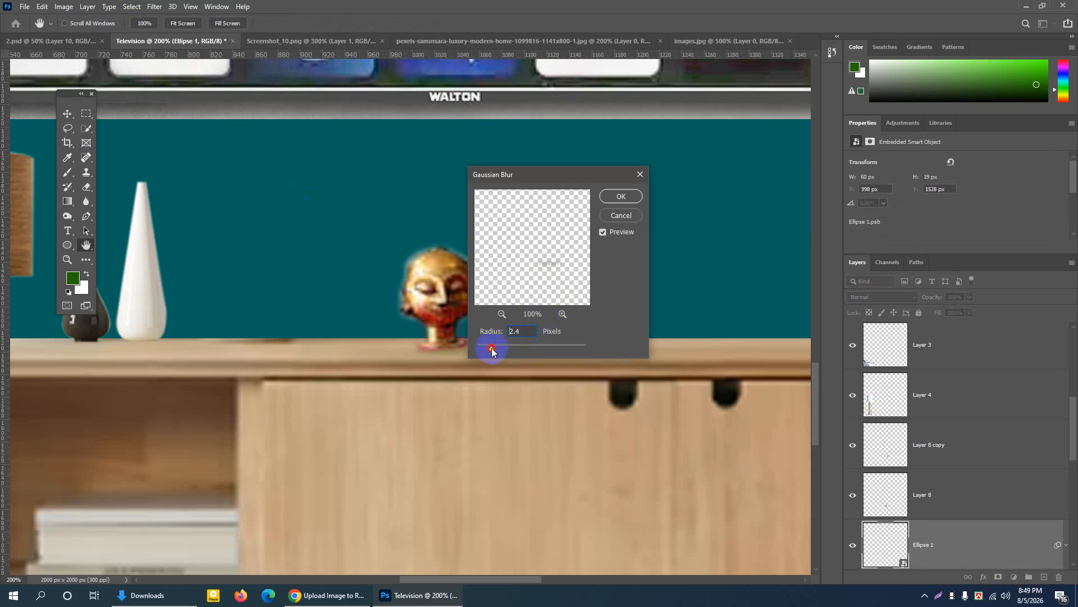
{"action": "left_click", "coordinate": [620, 198]}
{"action": "key", "text": "ctrl+minus"}
{"action": "key", "text": "ctrl+minus"}
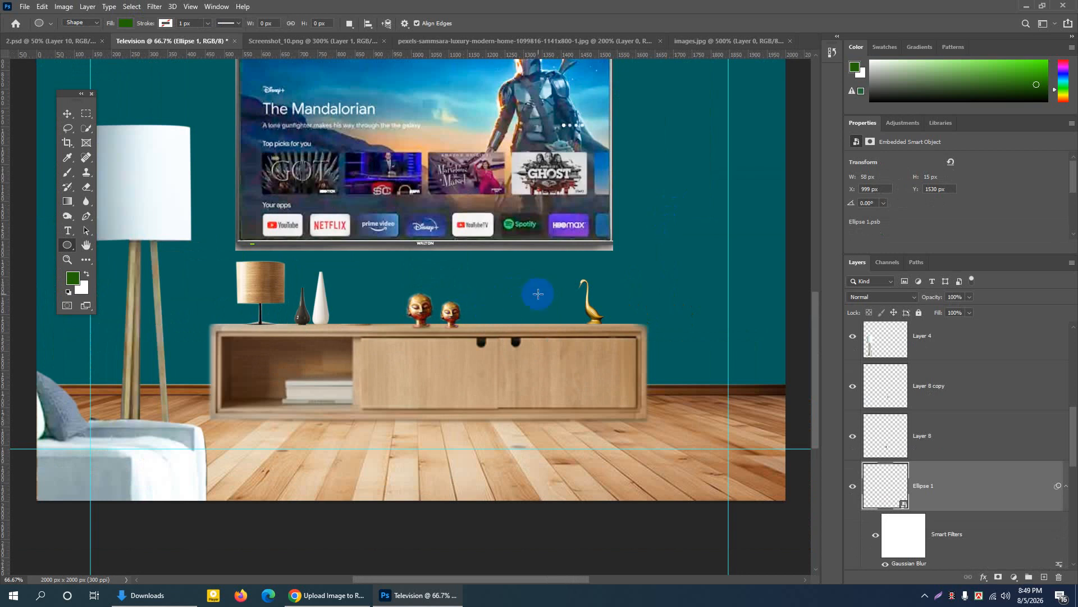
Nudge the smaller golden head on the cabinet slightly left, toward the larger head
{"action": "left_click", "coordinate": [67, 114]}
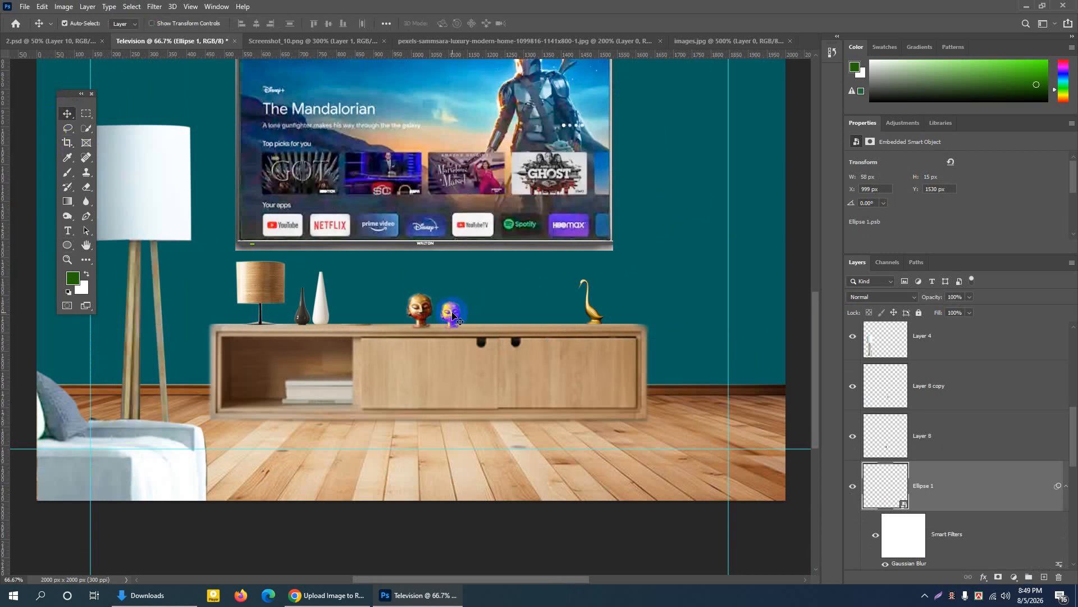
{"action": "left_click", "coordinate": [449, 313]}
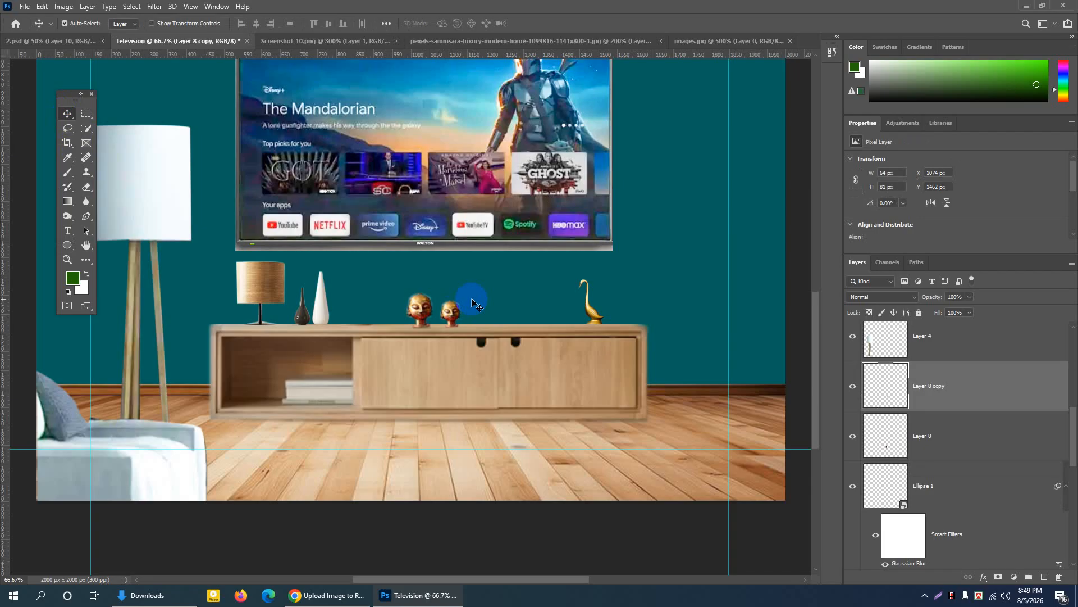
{"action": "key", "text": "ctrl+minus"}
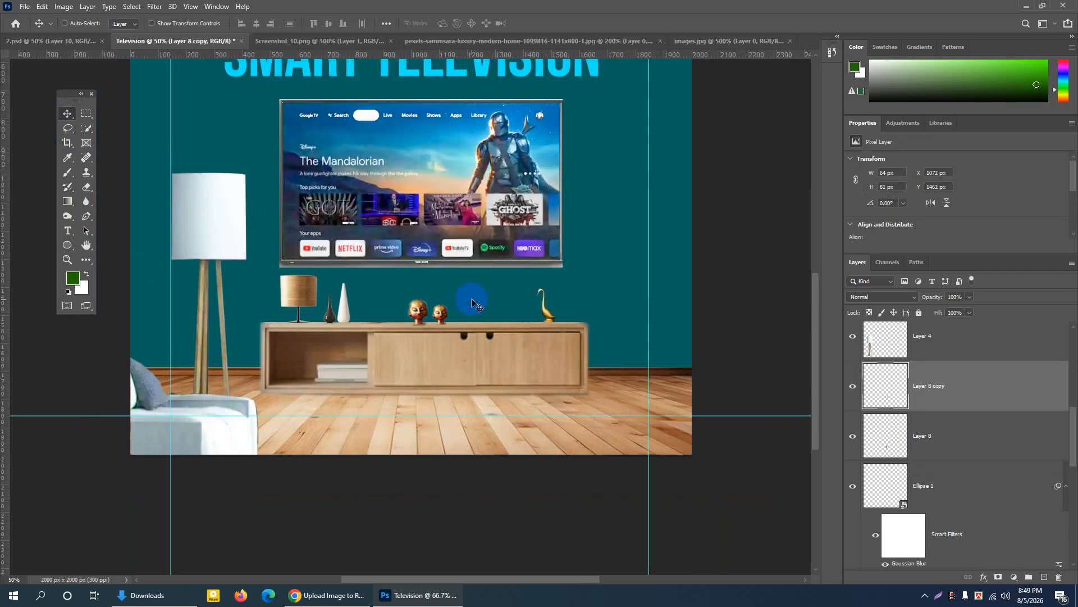
{"action": "key", "text": "ctrl+minus"}
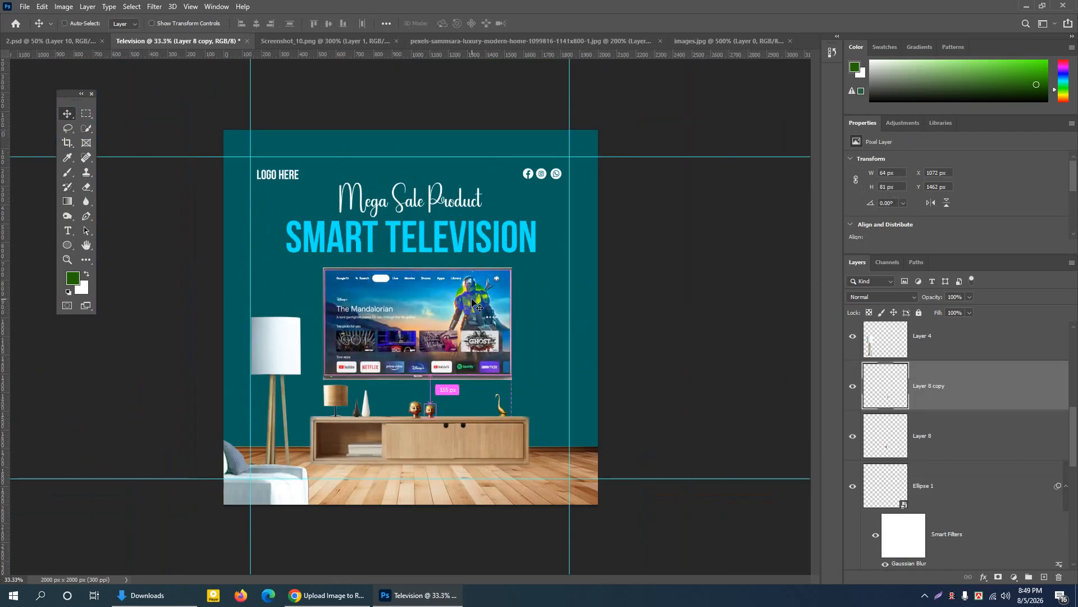
Compare the cabinet area and overall layout of the Television ad with the reference design in 2.psd
{"action": "key", "text": "ctrl+plus"}
{"action": "scroll", "coordinate": [450, 348], "scroll_direction": "down", "scroll_amount": 1}
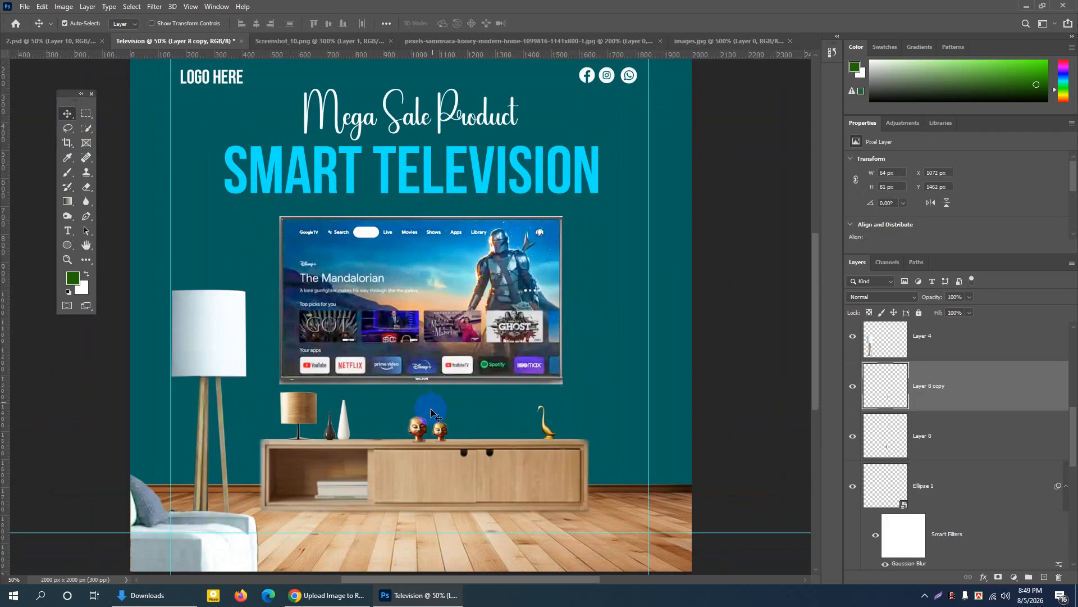
{"action": "scroll", "coordinate": [430, 436], "scroll_direction": "down", "scroll_amount": 1}
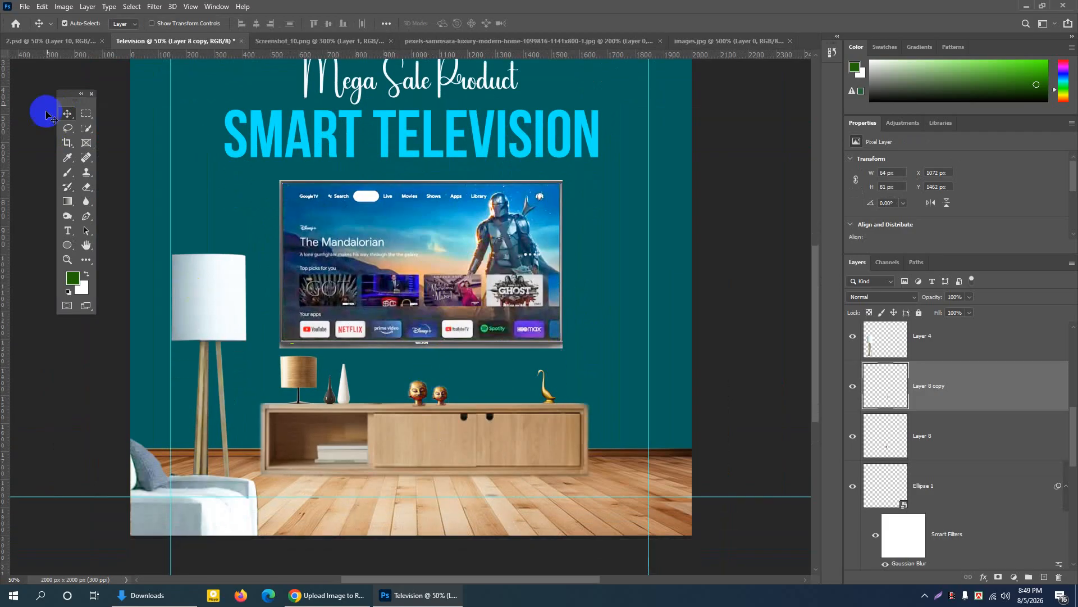
{"action": "left_click", "coordinate": [62, 41]}
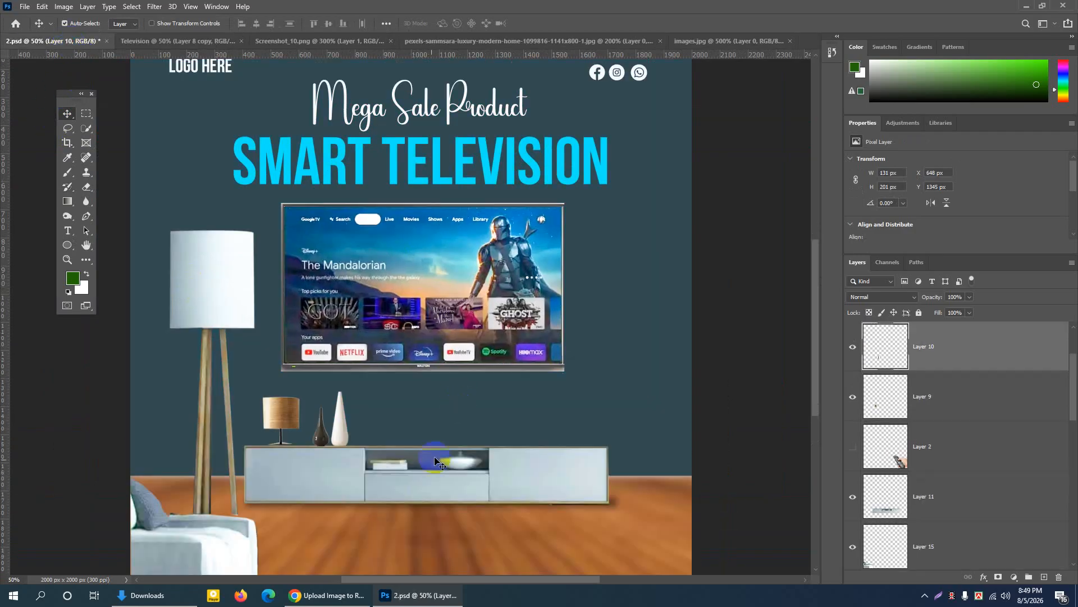
{"action": "scroll", "coordinate": [357, 431], "scroll_direction": "down", "scroll_amount": 1}
{"action": "scroll", "coordinate": [358, 431], "scroll_direction": "down", "scroll_amount": 1}
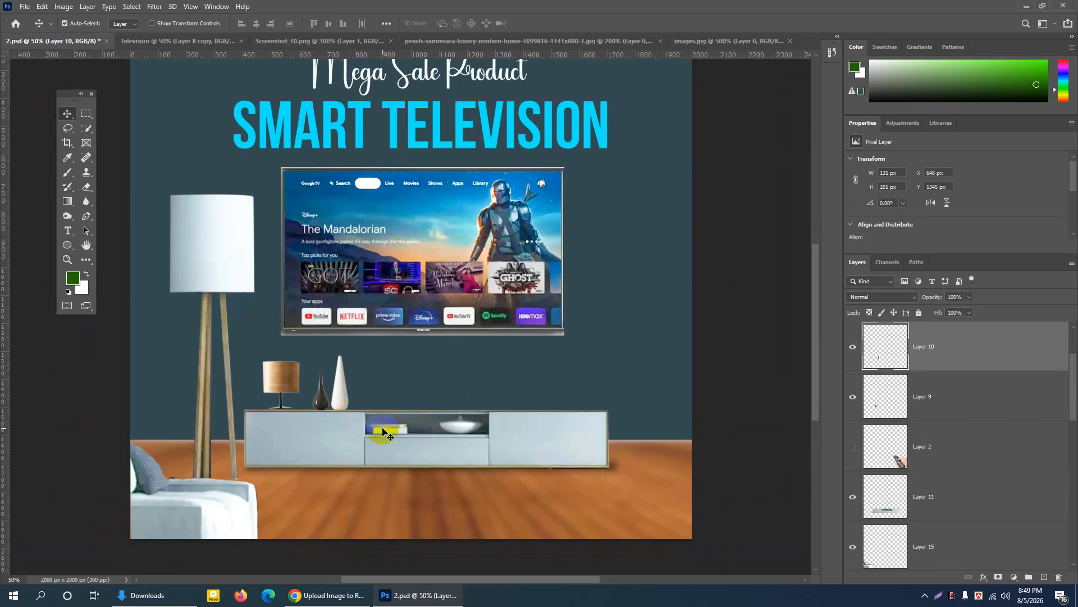
{"action": "left_click", "coordinate": [142, 42]}
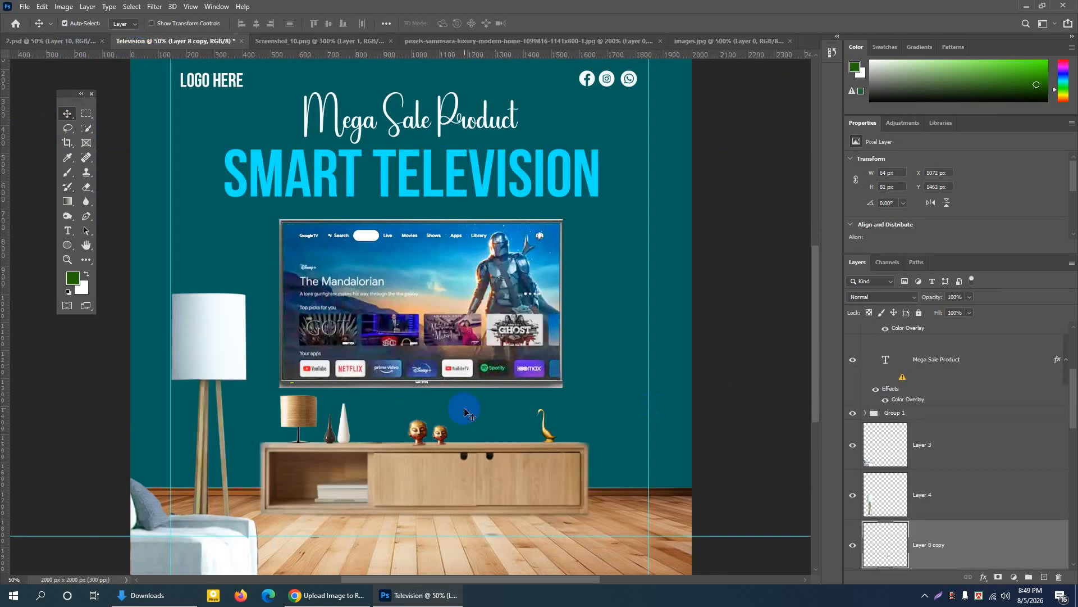
{"action": "key", "text": "ctrl"}
{"action": "key", "text": "ctrl+minus"}
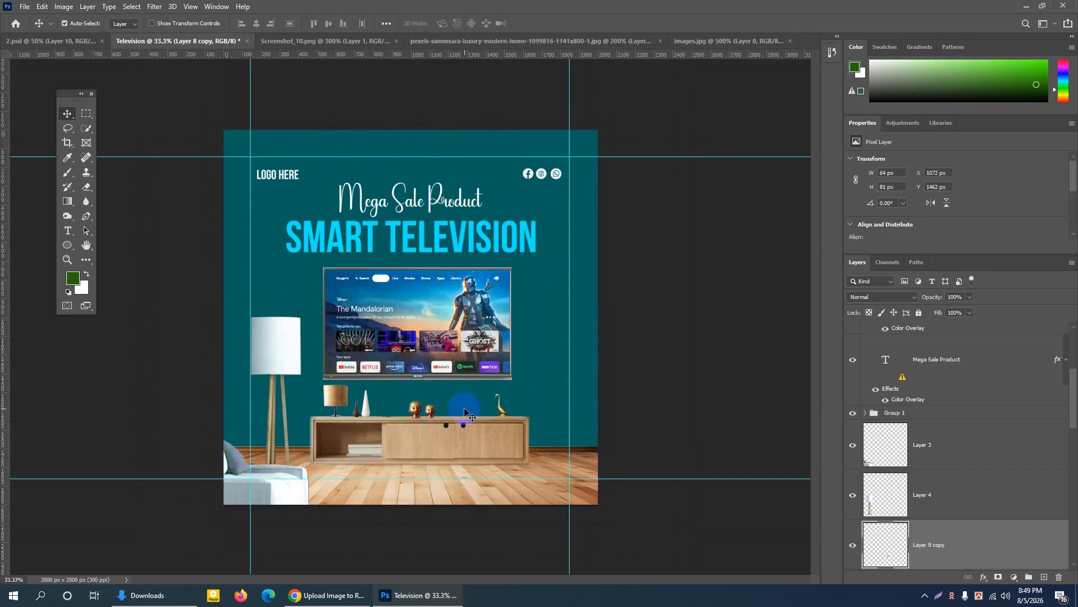
{"action": "key", "text": "ctrl"}
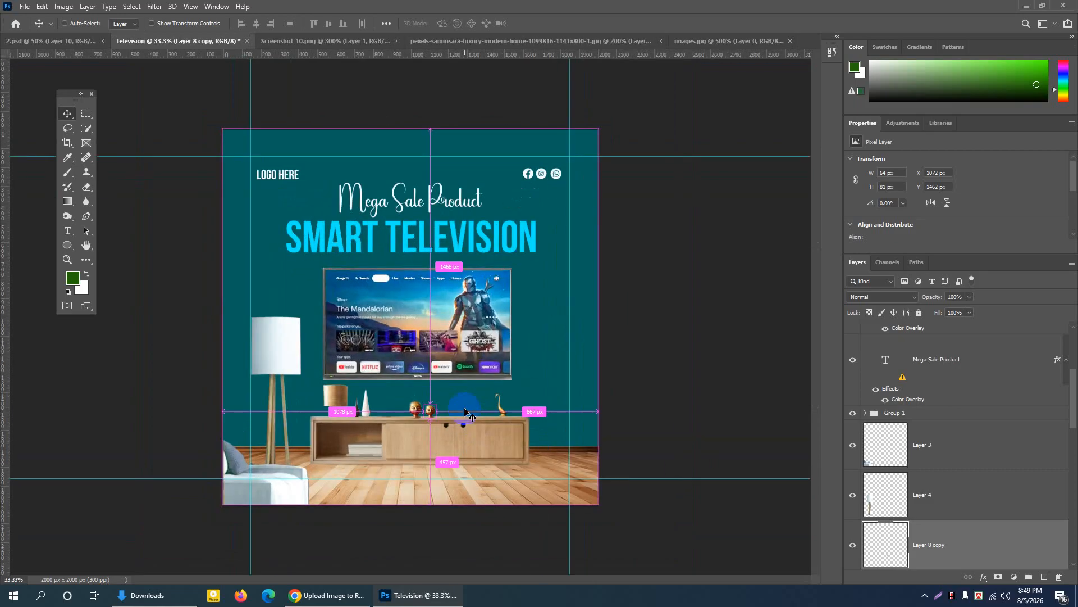
{"action": "key", "text": "ctrl+plus"}
Select the wooden TV cabinet with auto-select set to Layer and add a new empty layer beneath it
{"action": "left_click", "coordinate": [489, 471]}
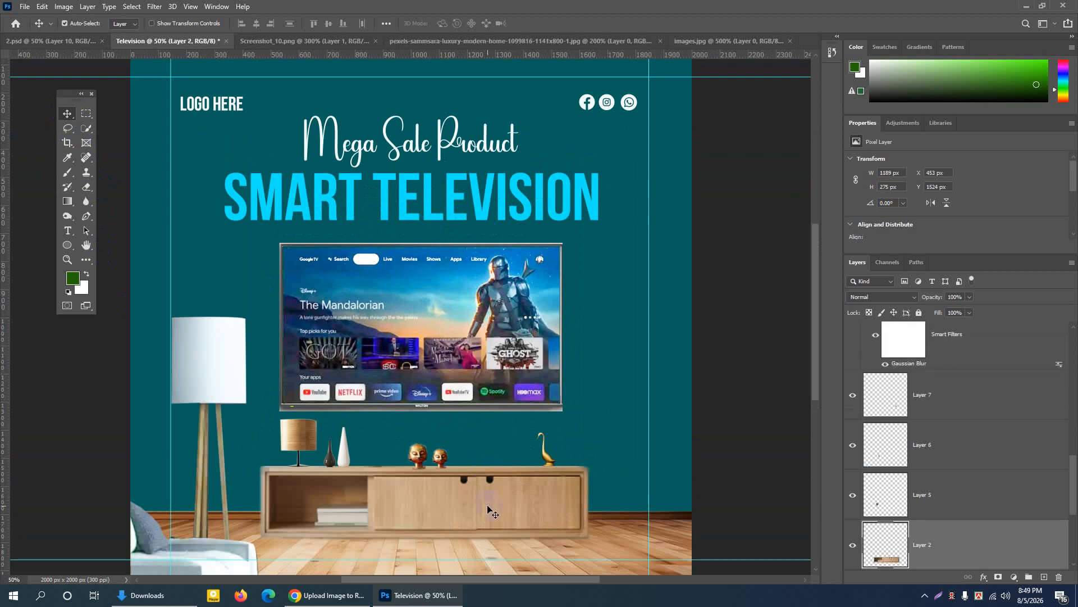
{"action": "left_click", "coordinate": [119, 25]}
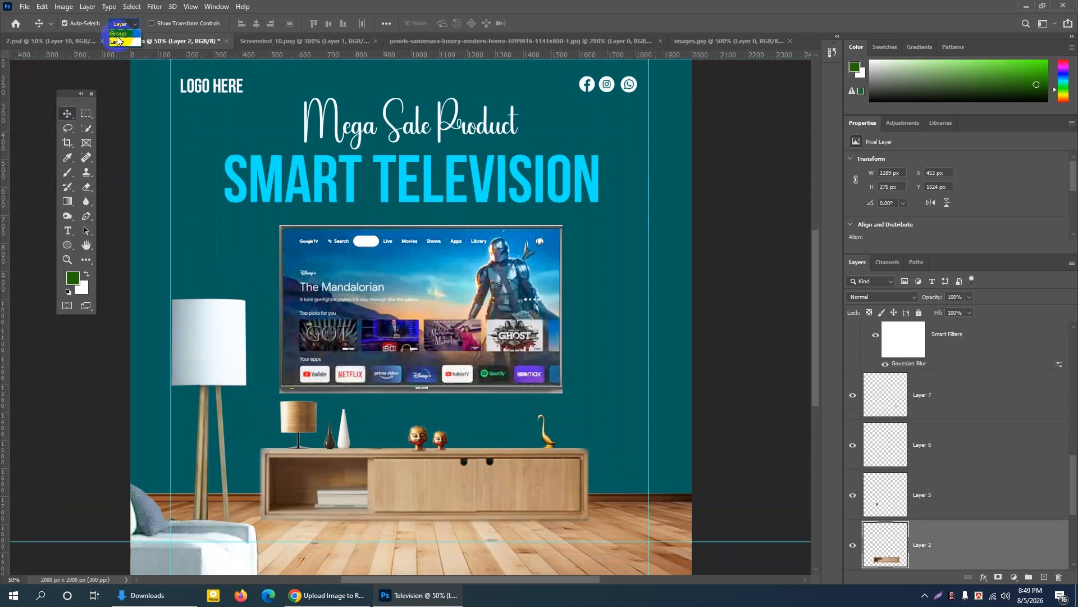
{"action": "left_click", "coordinate": [120, 42]}
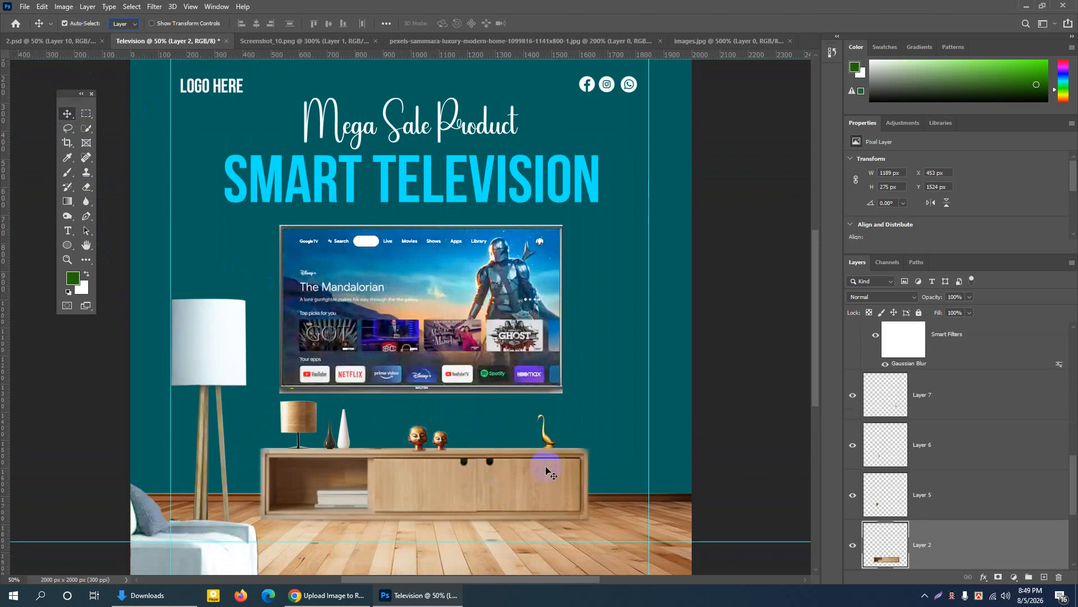
{"action": "scroll", "coordinate": [914, 570], "scroll_direction": "down", "scroll_amount": 3}
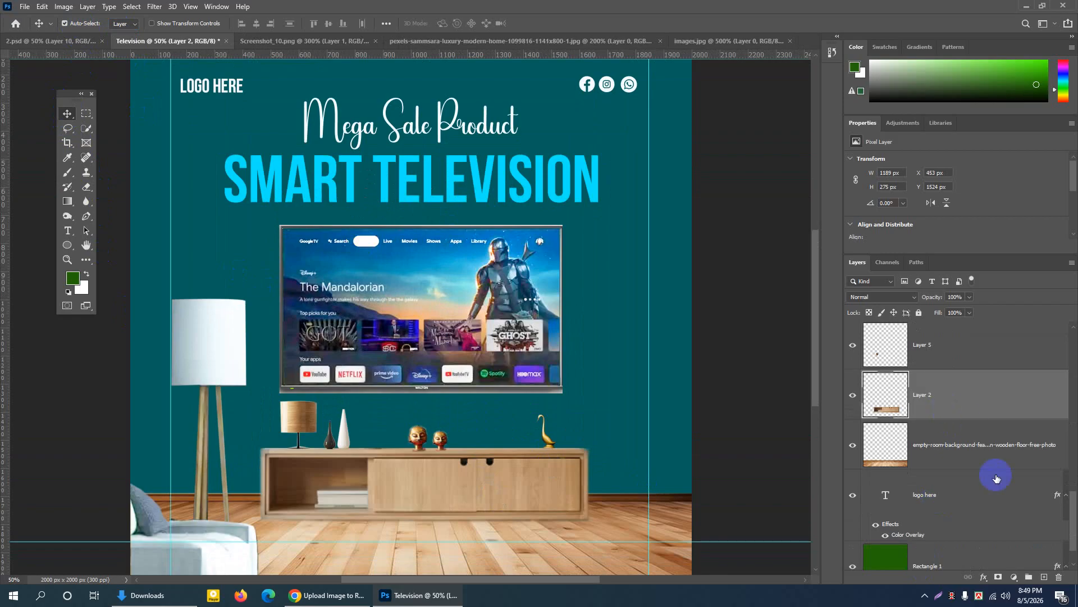
{"action": "left_click", "coordinate": [1042, 578], "text": "ctrl"}
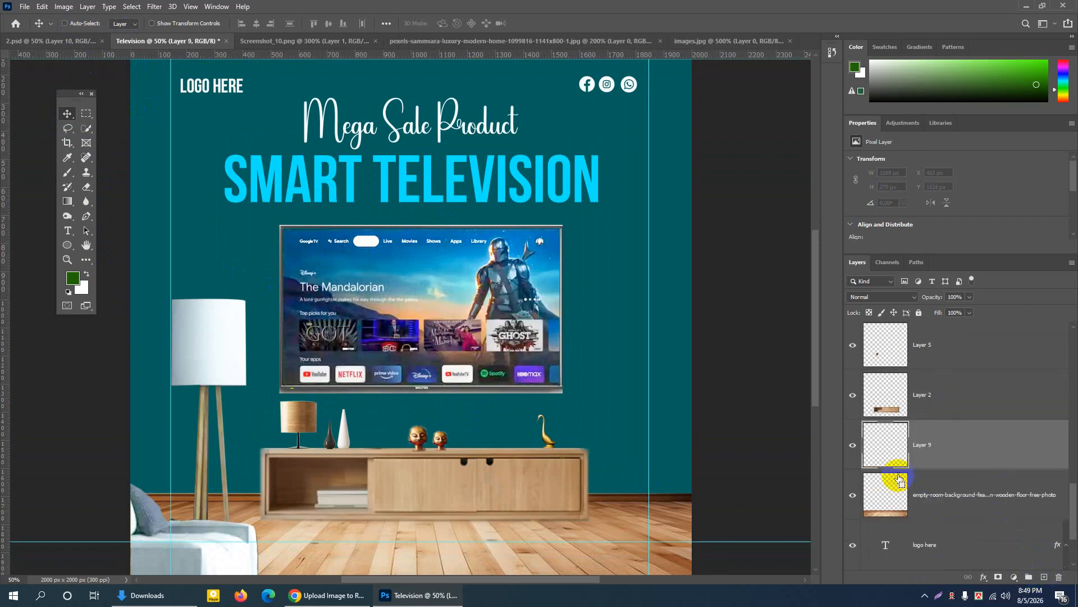
Draw a thin rectangle about 1166 by 21 px along the cabinet's bottom edge and check it by toggling its visibility
{"action": "key", "text": "ctrl+plus"}
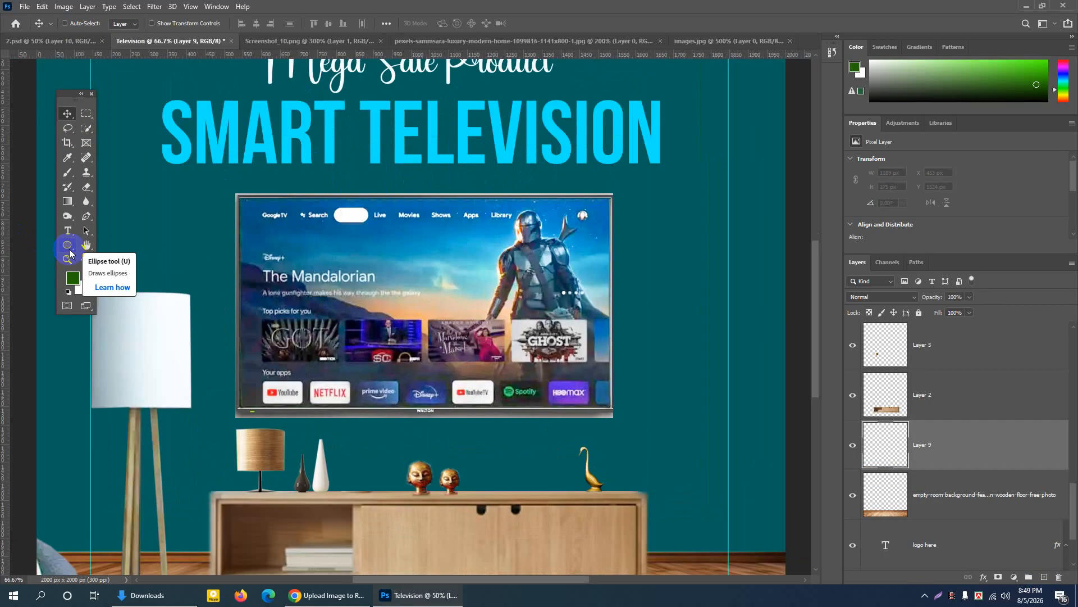
{"action": "scroll", "coordinate": [303, 339], "scroll_direction": "down", "scroll_amount": 3}
{"action": "scroll", "coordinate": [304, 339], "scroll_direction": "down", "scroll_amount": 1}
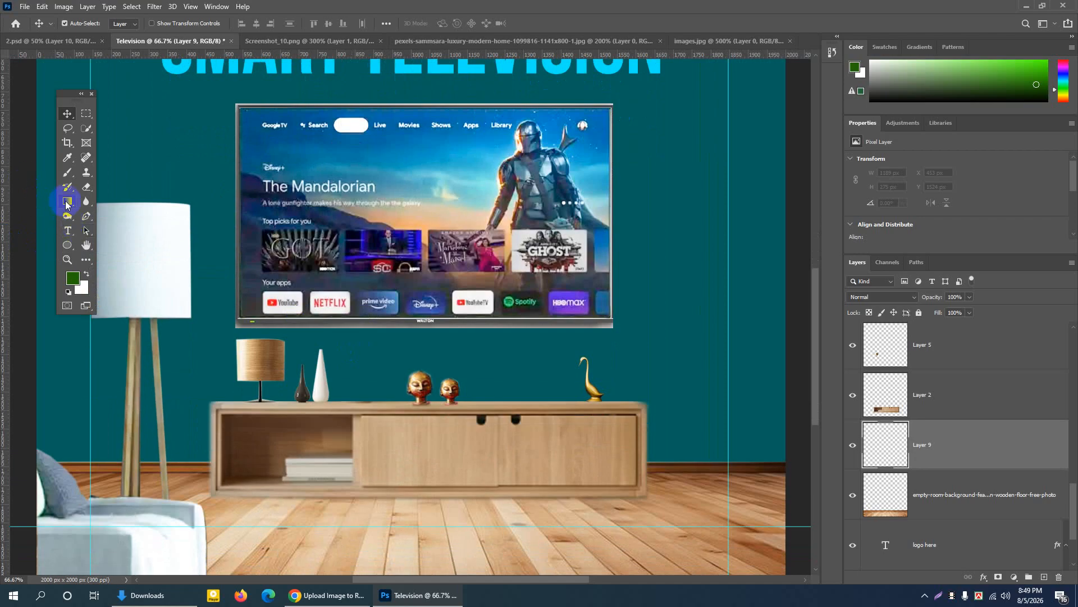
{"action": "left_click", "coordinate": [67, 245]}
{"action": "left_click", "coordinate": [107, 246]}
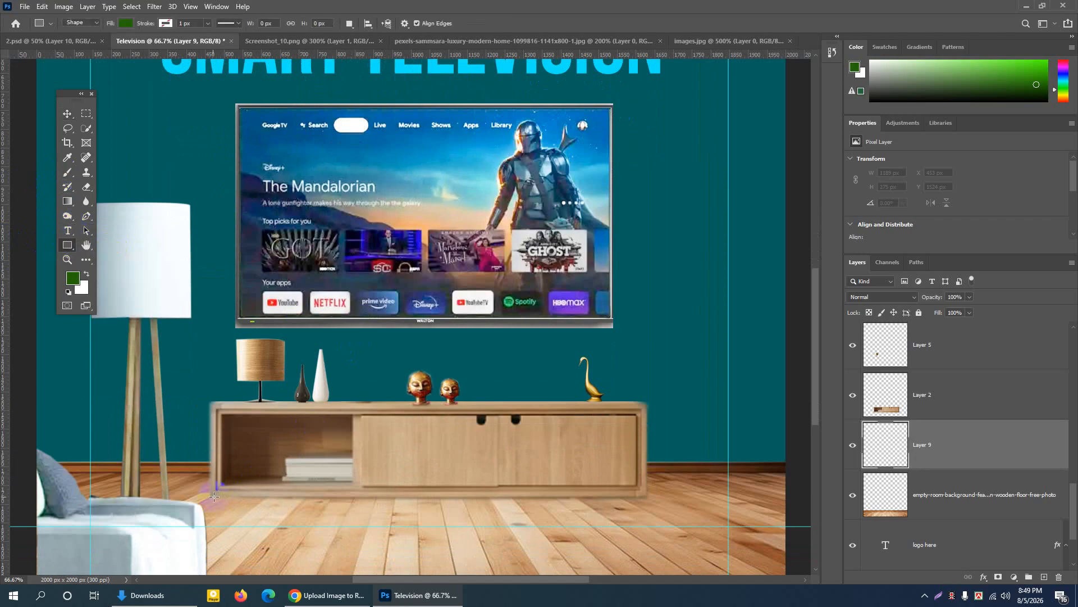
{"action": "left_click_drag", "start_coordinate": [211, 497], "coordinate": [646, 504]}
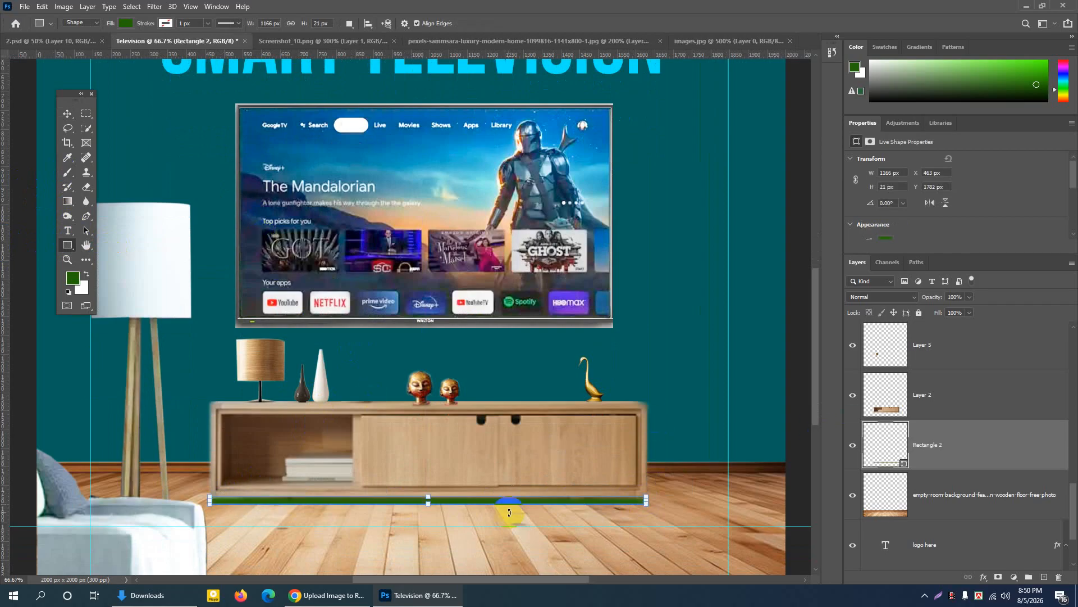
{"action": "left_click", "coordinate": [853, 445]}
{"action": "left_click", "coordinate": [853, 445]}
Apply a black Color Overlay to the thin rectangle under the cabinet
{"action": "double_click", "coordinate": [970, 442]}
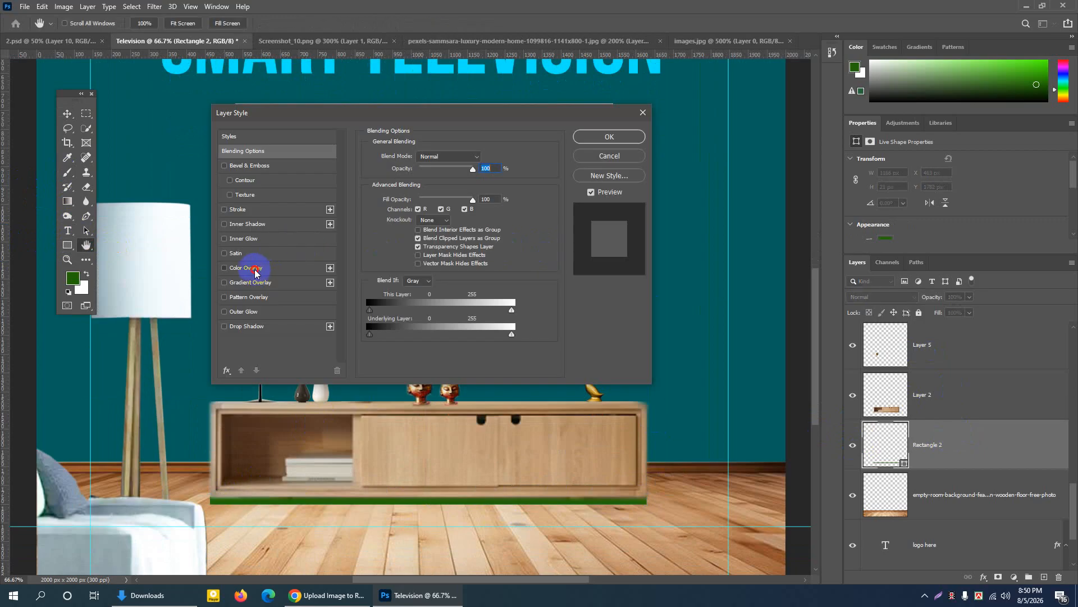
{"action": "left_click", "coordinate": [254, 272]}
{"action": "left_click", "coordinate": [483, 158]}
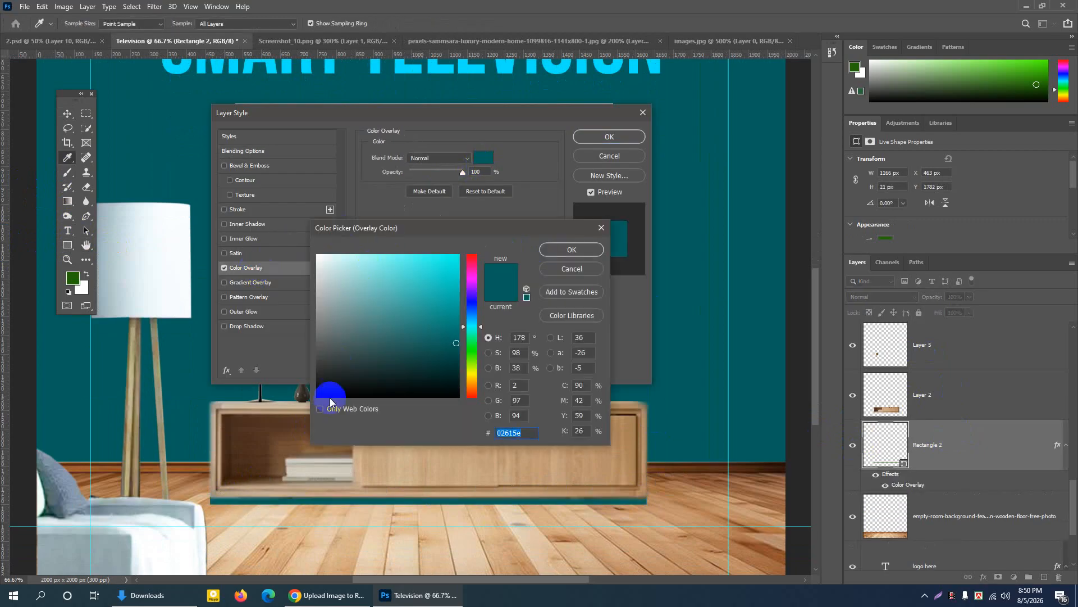
{"action": "left_click", "coordinate": [318, 395]}
{"action": "left_click", "coordinate": [565, 249]}
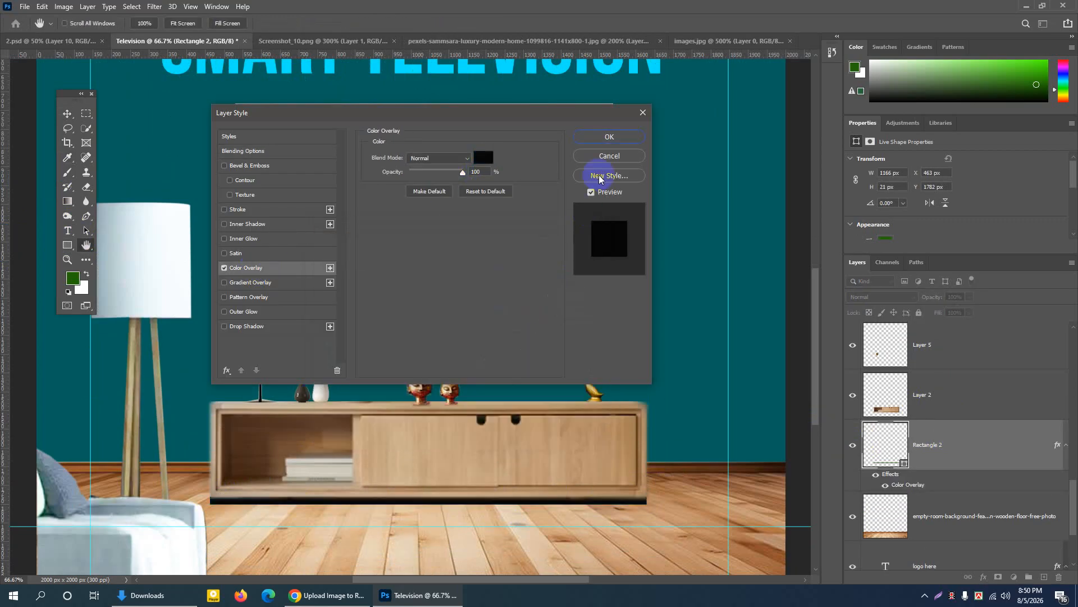
{"action": "left_click", "coordinate": [602, 135]}
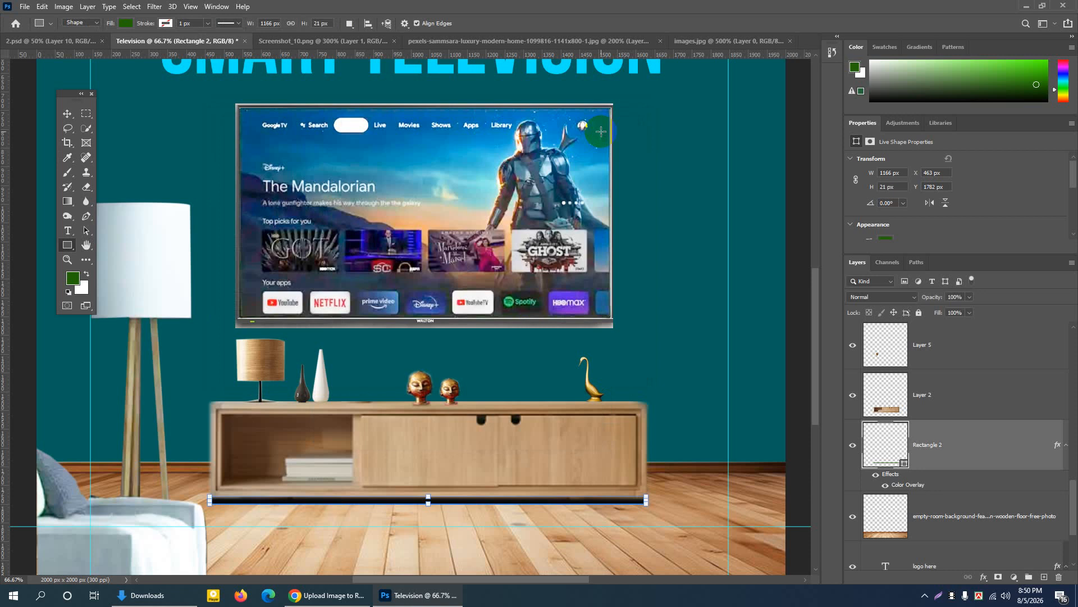
Convert the black rectangle under the cabinet to a smart object and apply a Gaussian Blur with an 11.1 px radius
{"action": "left_click", "coordinate": [155, 6]}
{"action": "mouse_move", "coordinate": [167, 150]}
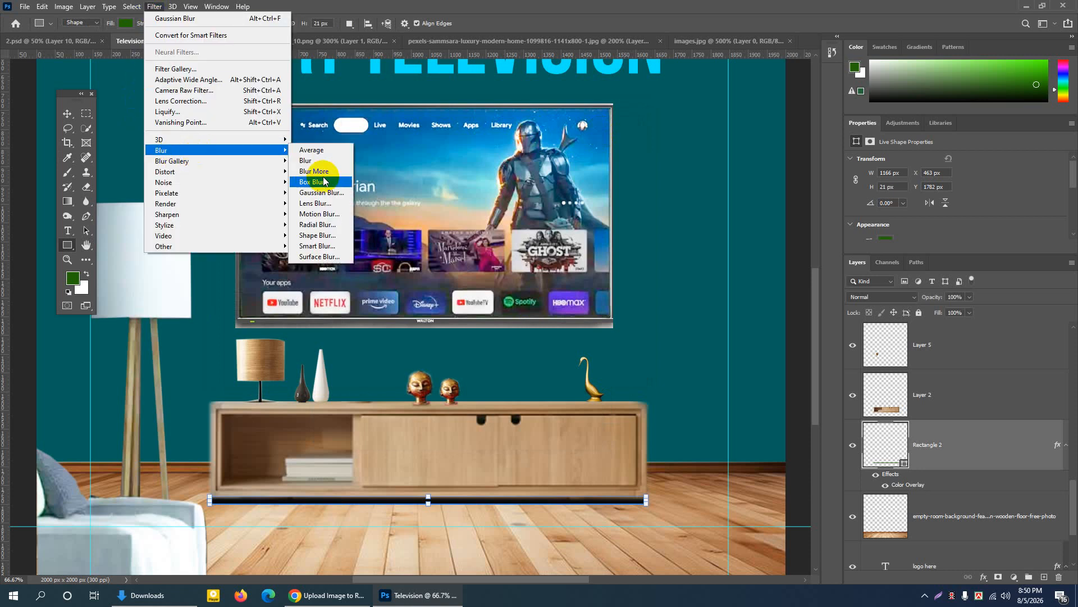
{"action": "left_click", "coordinate": [321, 192]}
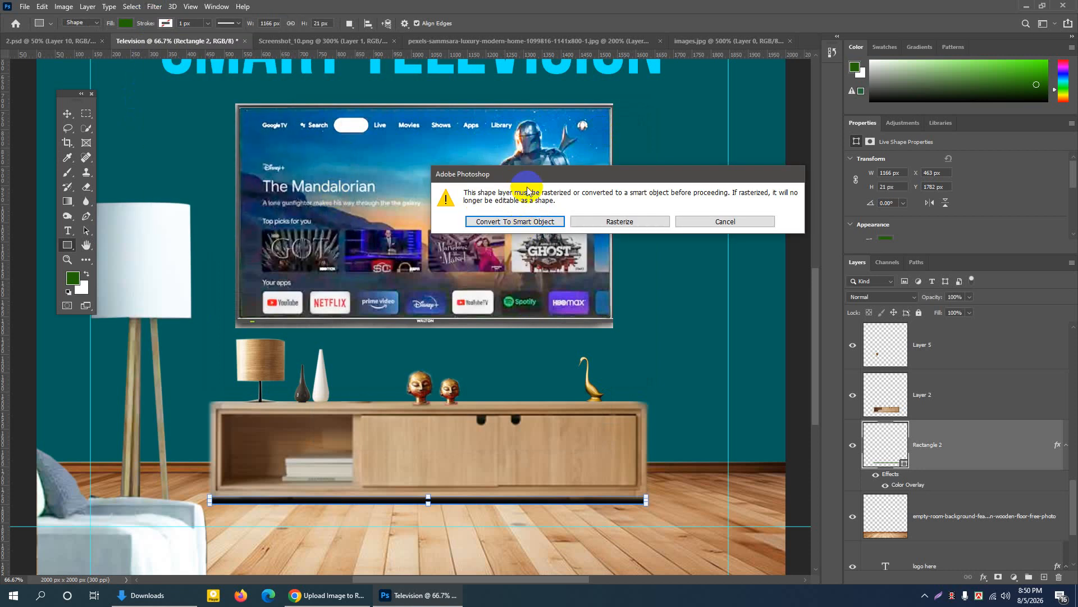
{"action": "left_click_drag", "start_coordinate": [528, 174], "coordinate": [357, 174]}
{"action": "left_click", "coordinate": [346, 214]}
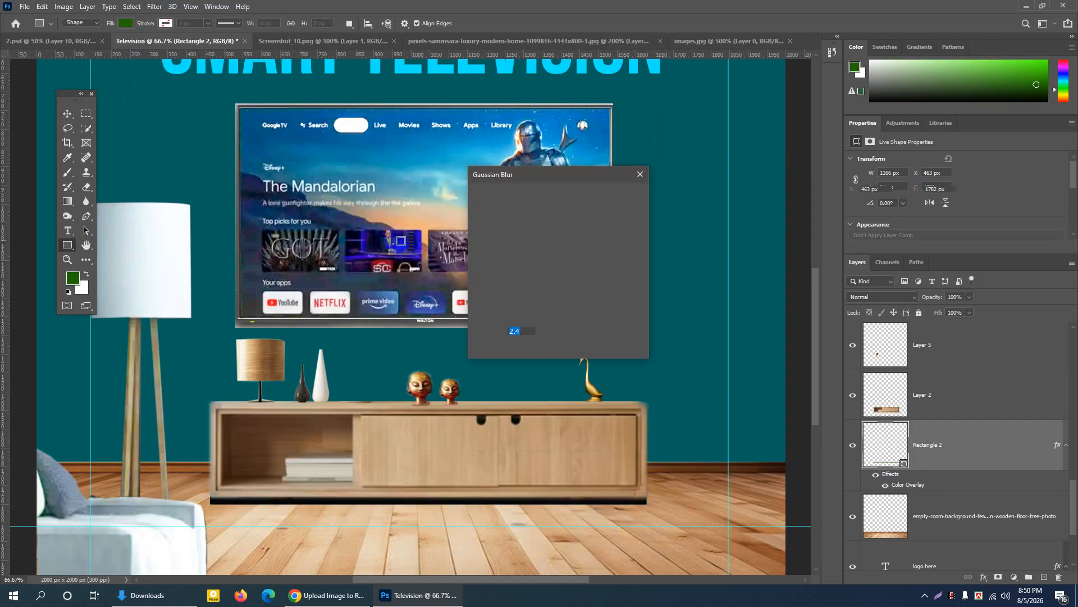
{"action": "left_click_drag", "start_coordinate": [492, 350], "coordinate": [518, 351]}
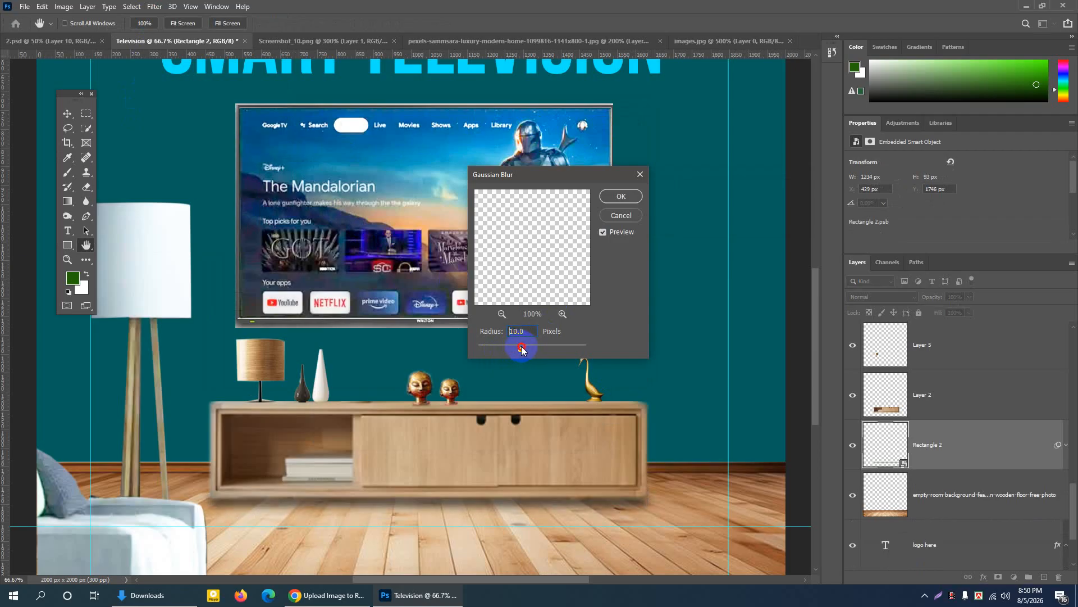
{"action": "left_click_drag", "start_coordinate": [522, 349], "coordinate": [521, 350]}
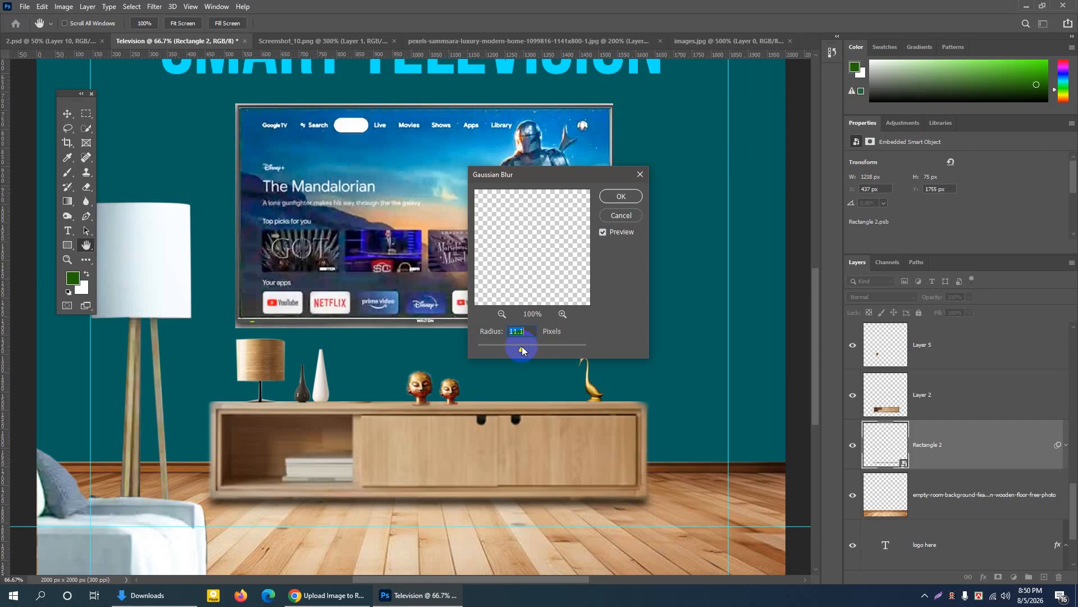
{"action": "left_click", "coordinate": [621, 197]}
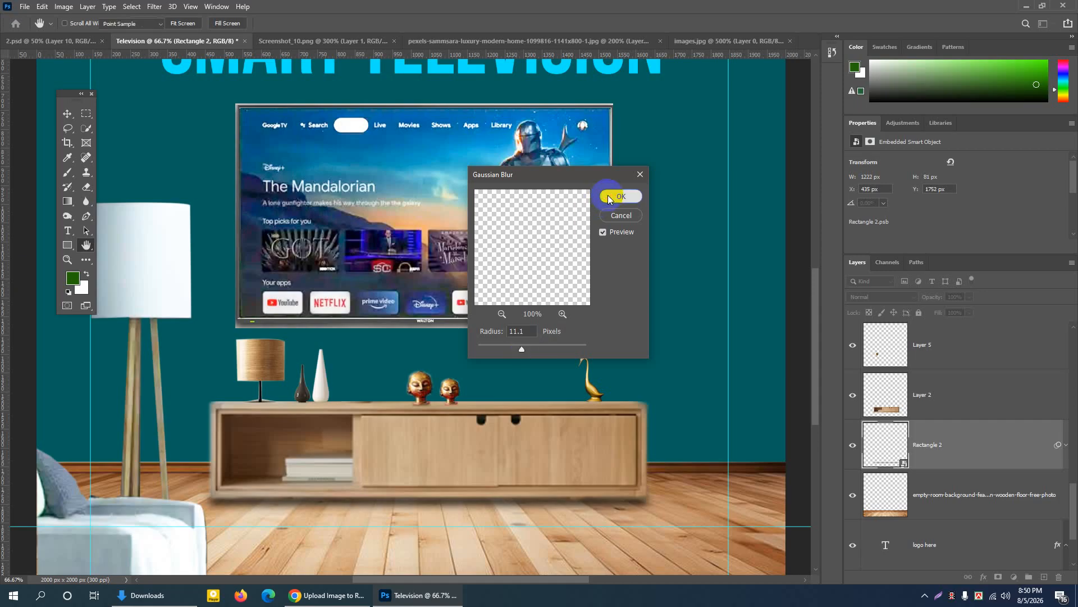
Lower the opacity of the blurred rectangle shadow under the cabinet to 75%
{"action": "left_click", "coordinate": [970, 297]}
{"action": "left_click_drag", "start_coordinate": [972, 311], "coordinate": [957, 313]}
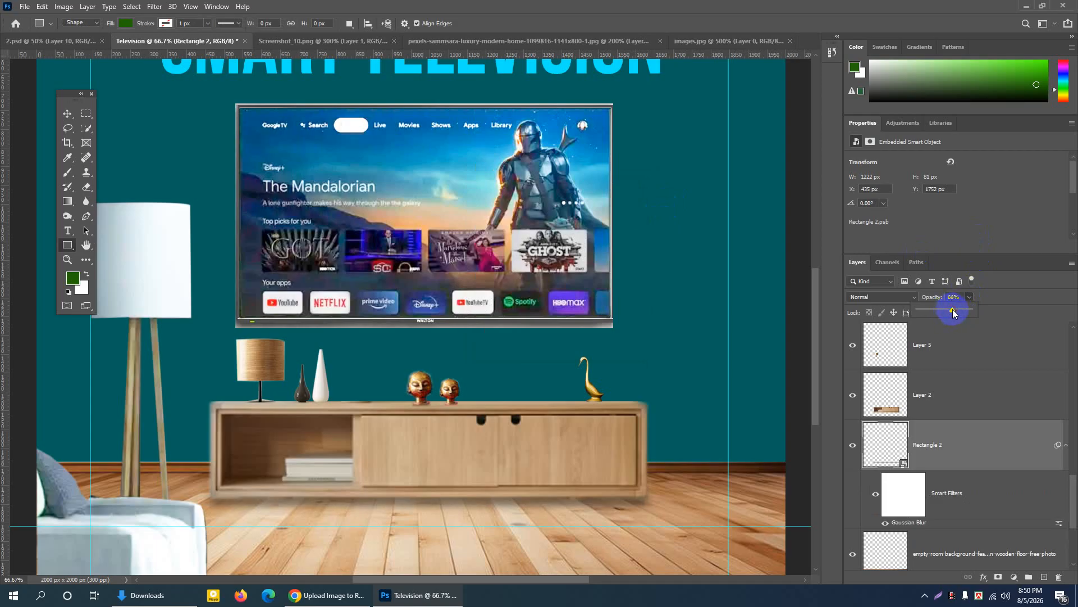
{"action": "left_click_drag", "start_coordinate": [953, 310], "coordinate": [959, 310]}
{"action": "key", "text": "ctrl+minus"}
{"action": "key", "text": "ctrl+minus"}
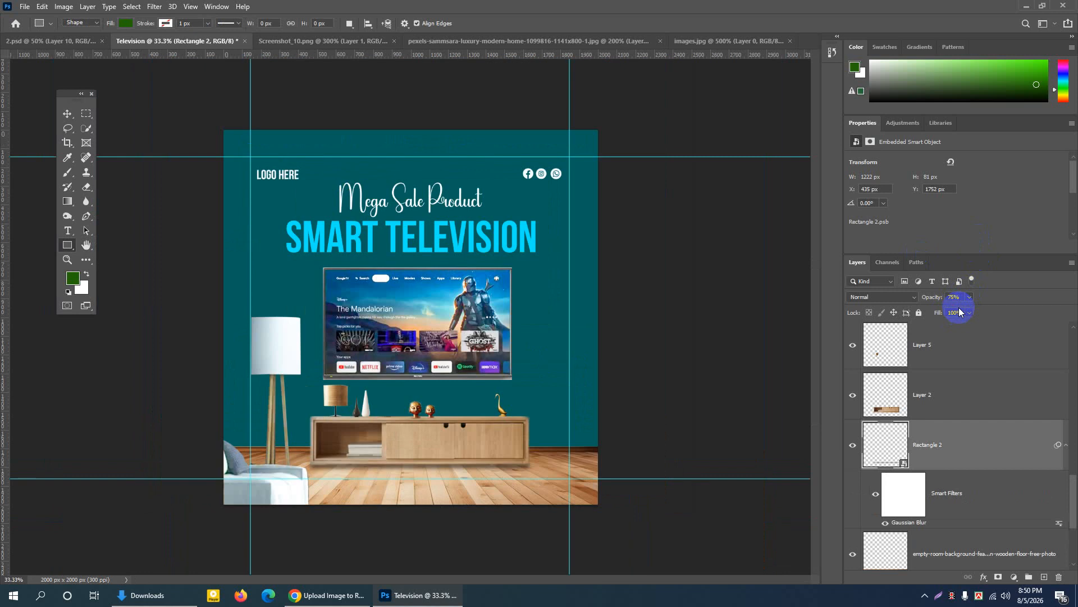
{"action": "key", "text": "ctrl+plus"}
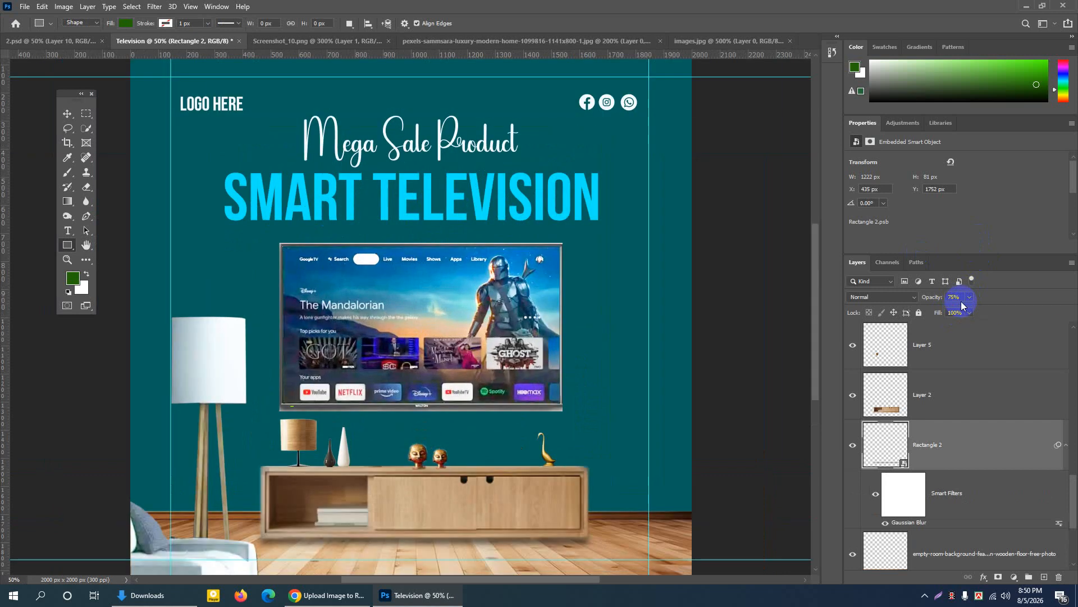
{"action": "key", "text": "ctrl+minus"}
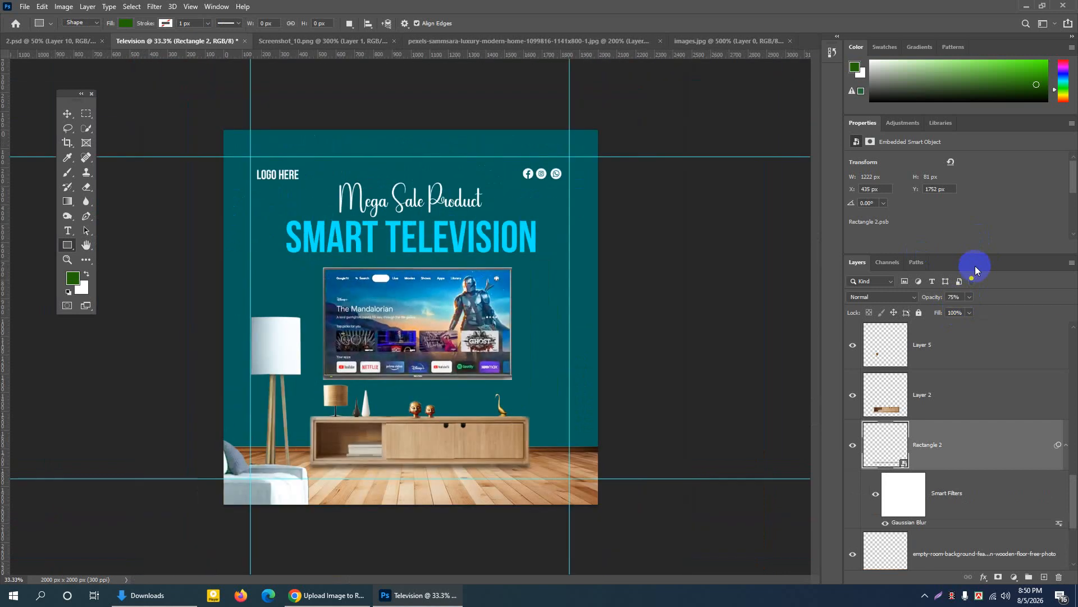
Hide the guides on the canvas
{"action": "left_click", "coordinate": [791, 320]}
{"action": "key", "text": "ctrl+semicolon"}
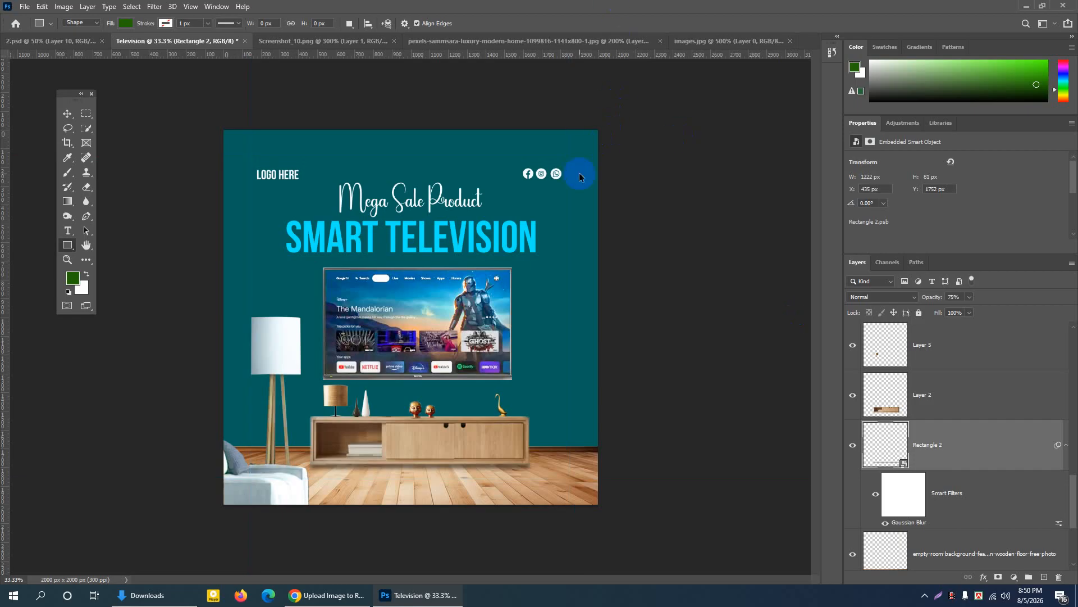
{"action": "key", "text": "ctrl+plus"}
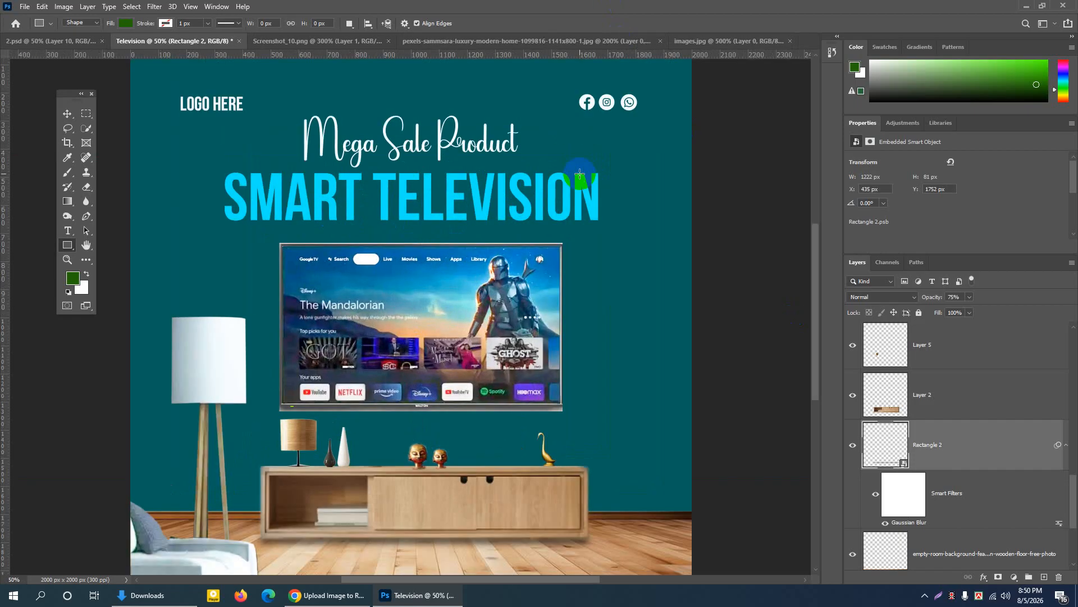
Place the potted plant PNG from the desktop source folder into the Television document
{"action": "left_click", "coordinate": [68, 113]}
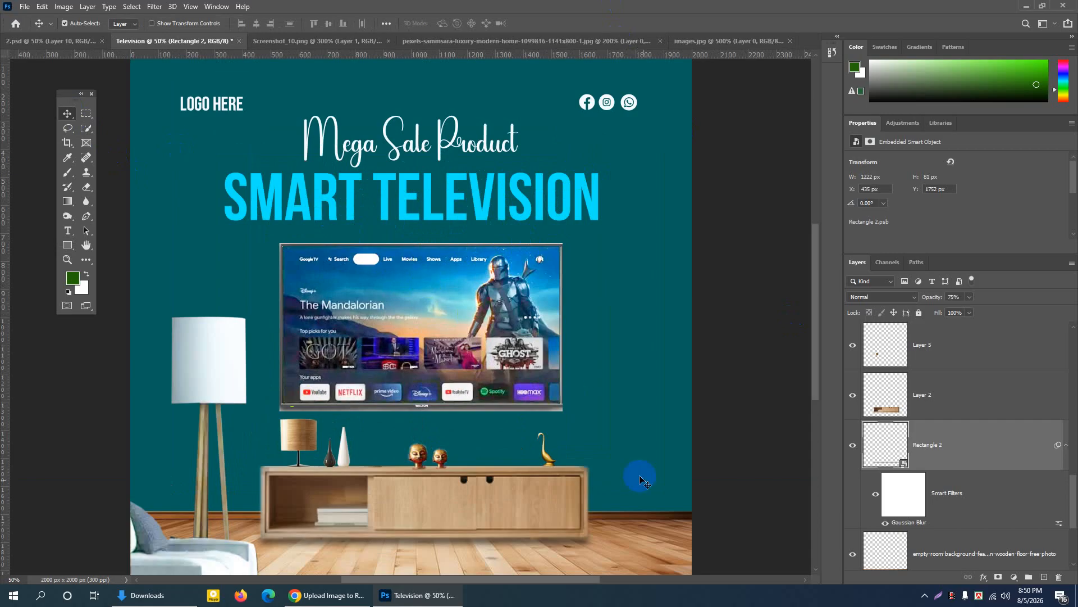
{"action": "left_click", "coordinate": [1026, 6]}
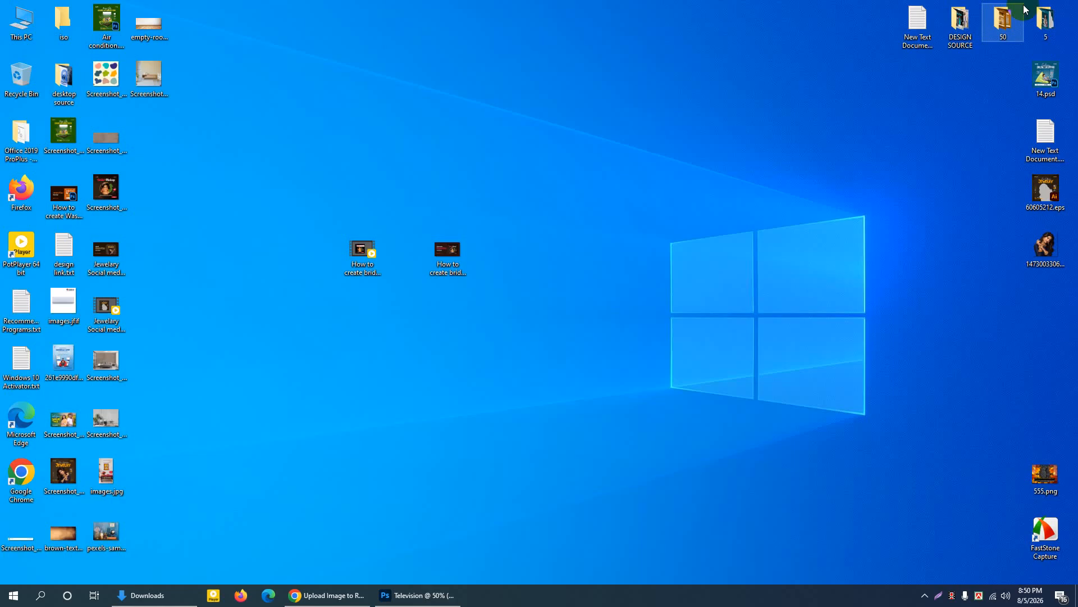
{"action": "double_click", "coordinate": [64, 80]}
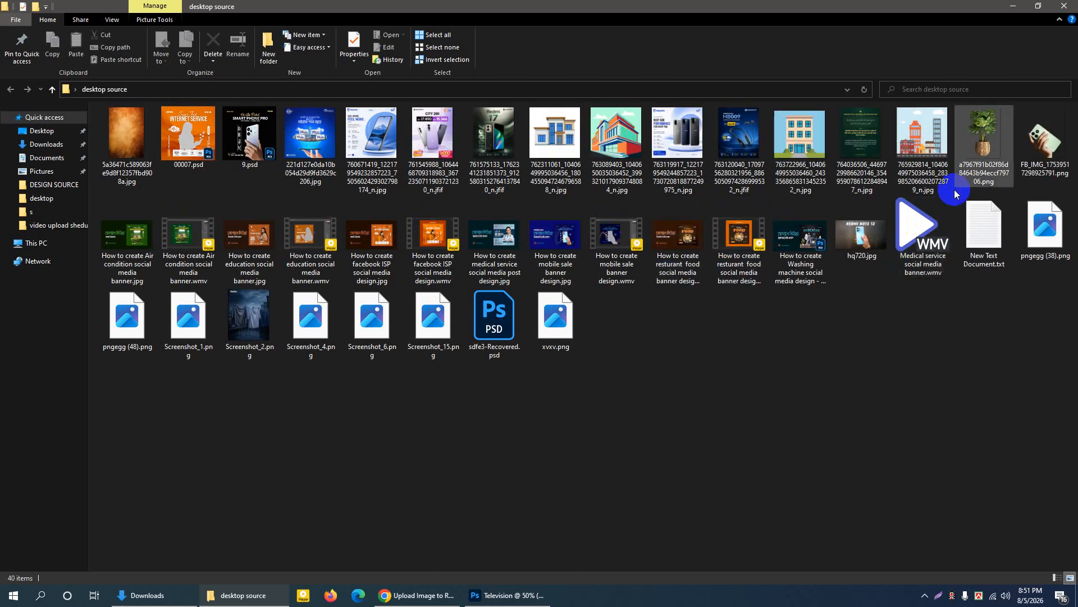
{"action": "left_click_drag", "start_coordinate": [979, 132], "coordinate": [620, 443]}
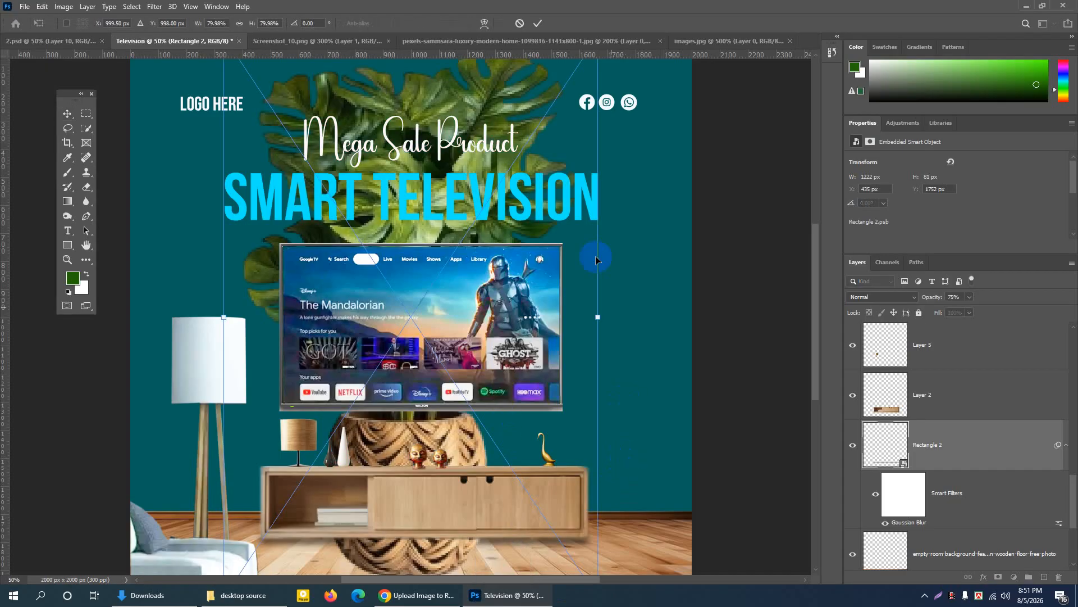
{"action": "key", "text": "ctrl+minus"}
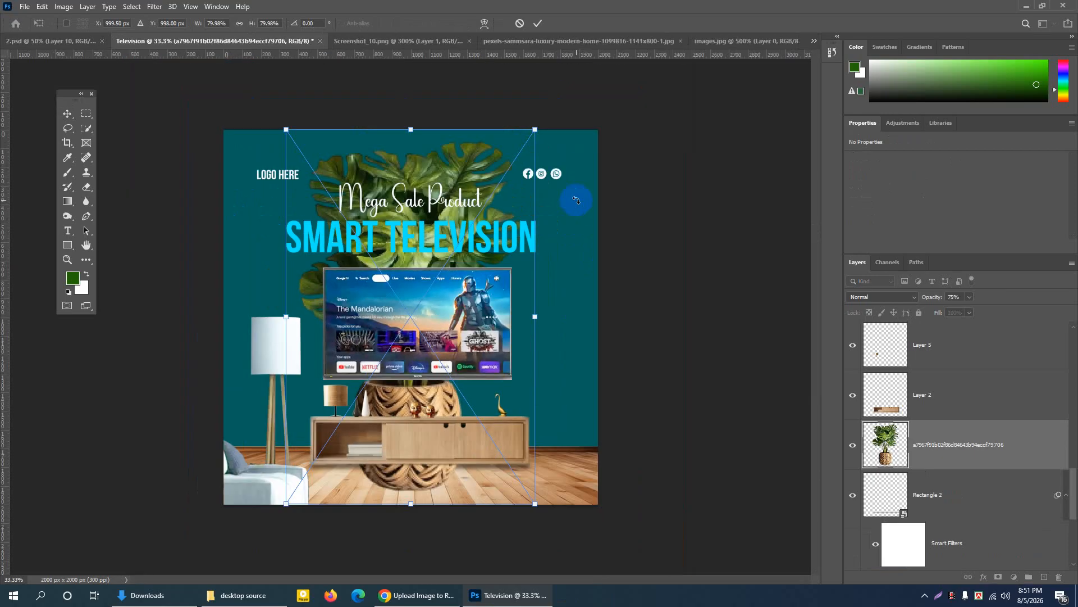
Scale the plant to about 22.86% and position it on the floor beside the cabinet's right end
{"action": "left_click_drag", "start_coordinate": [537, 128], "coordinate": [349, 409]}
{"action": "left_click_drag", "start_coordinate": [317, 483], "coordinate": [564, 449]}
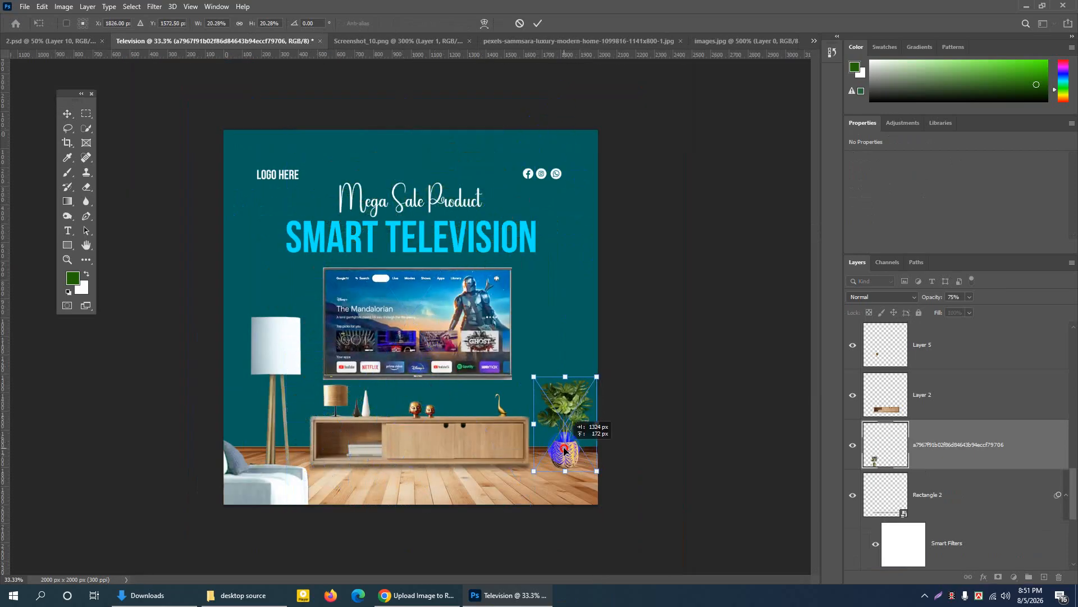
{"action": "mouse_move", "coordinate": [597, 376]}
{"action": "left_mouse_down"}
{"action": "mouse_move", "coordinate": [618, 345]}
{"action": "mouse_move", "coordinate": [604, 365]}
{"action": "left_mouse_up"}
{"action": "left_click_drag", "start_coordinate": [566, 402], "coordinate": [559, 404]}
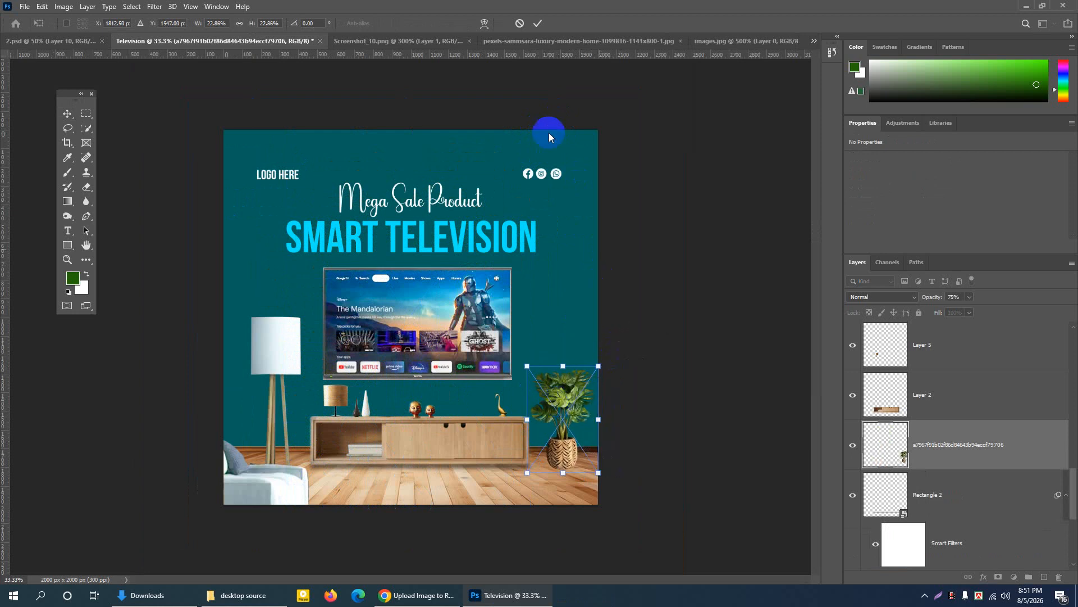
{"action": "left_click", "coordinate": [536, 27]}
{"action": "key", "text": "ctrl+plus"}
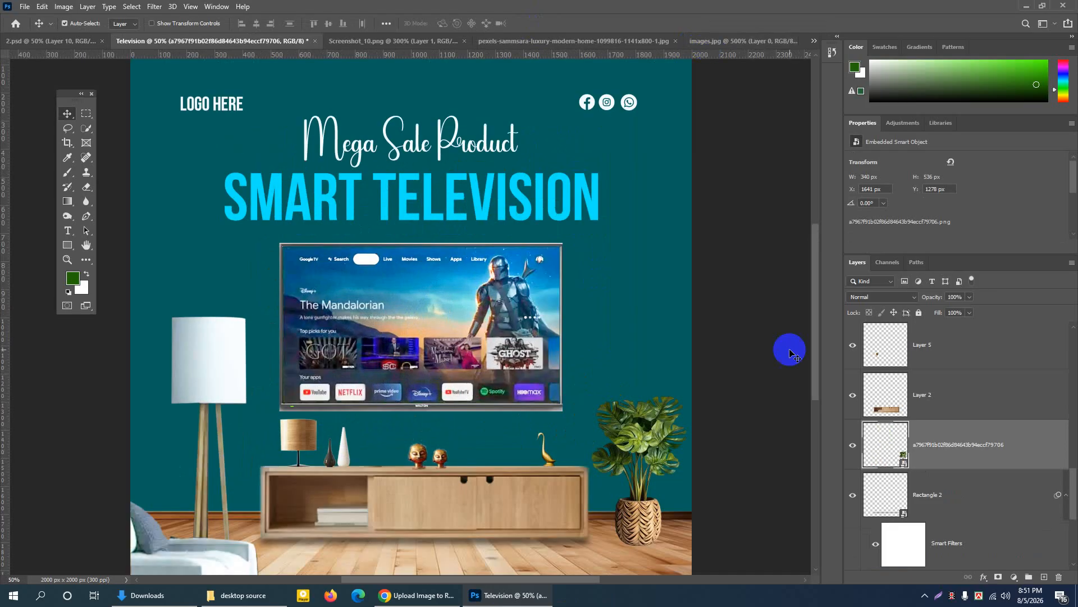
Shift the plant slightly to about X 1635, Y 1277 px and check it by toggling its layer visibility
{"action": "scroll", "coordinate": [601, 461], "scroll_direction": "down", "scroll_amount": 2}
{"action": "scroll", "coordinate": [598, 452], "scroll_direction": "down", "scroll_amount": 2}
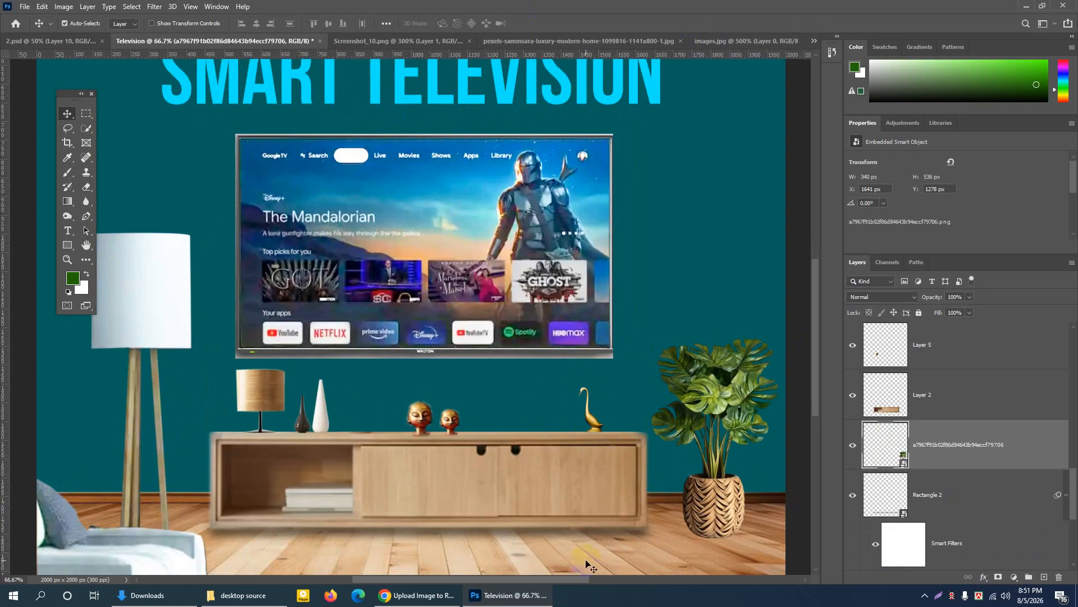
{"action": "key", "text": "ctrl+plus"}
{"action": "scroll", "coordinate": [573, 523], "scroll_direction": "down", "scroll_amount": 2}
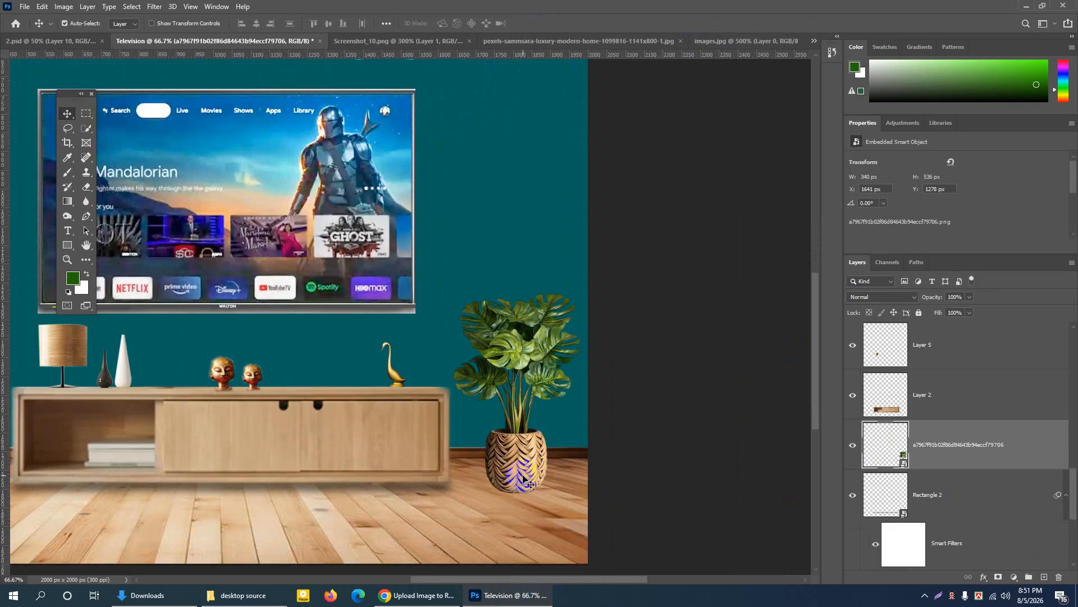
{"action": "left_click_drag", "start_coordinate": [523, 477], "coordinate": [520, 477]}
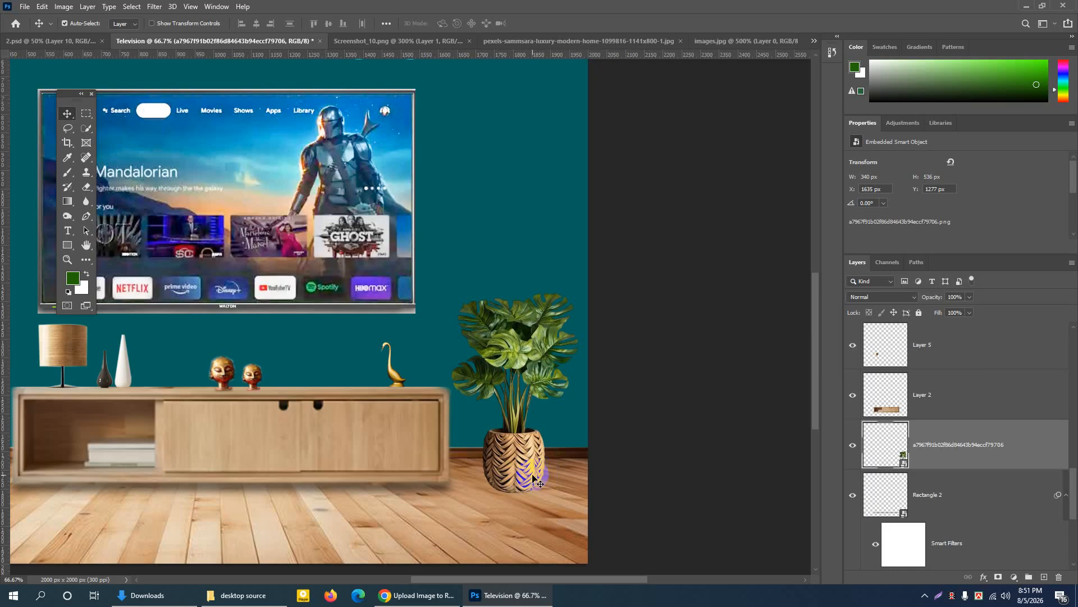
{"action": "left_click", "coordinate": [853, 445]}
{"action": "left_click", "coordinate": [853, 445]}
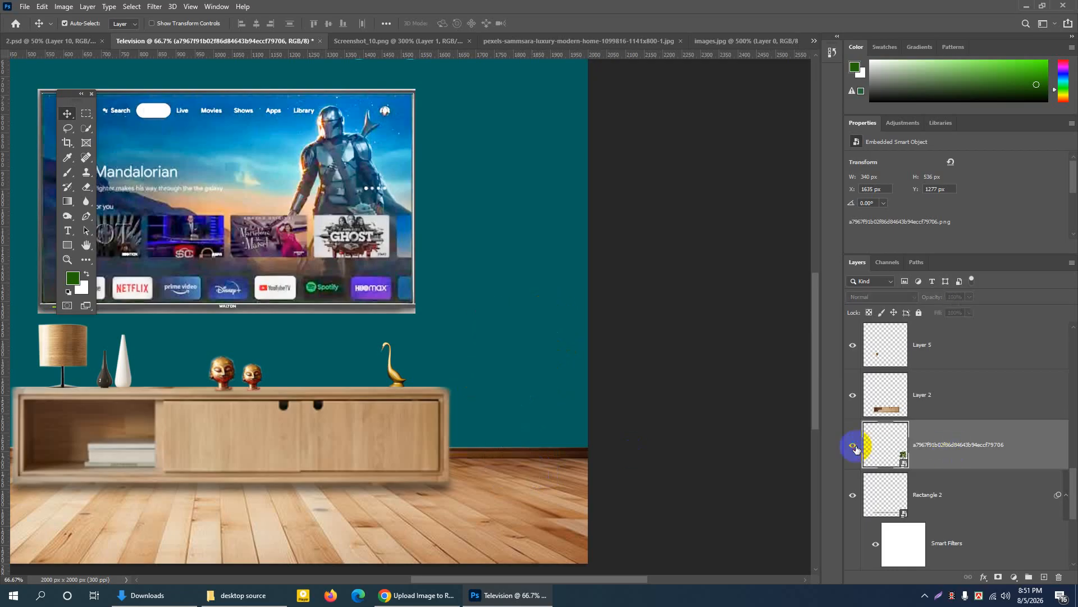
{"action": "right_click", "coordinate": [956, 439]}
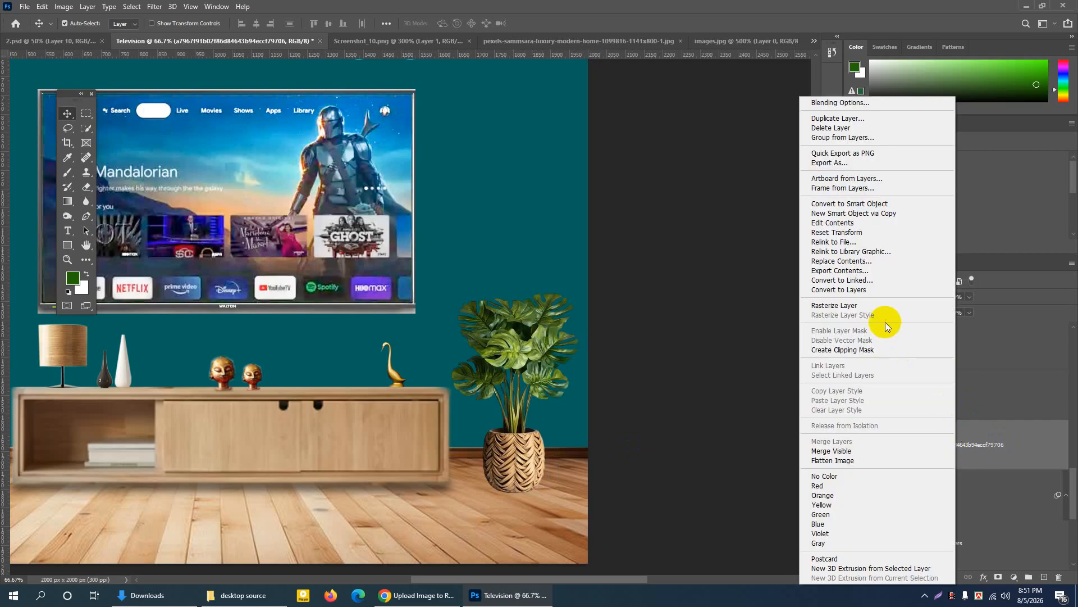
{"action": "left_click", "coordinate": [1028, 444]}
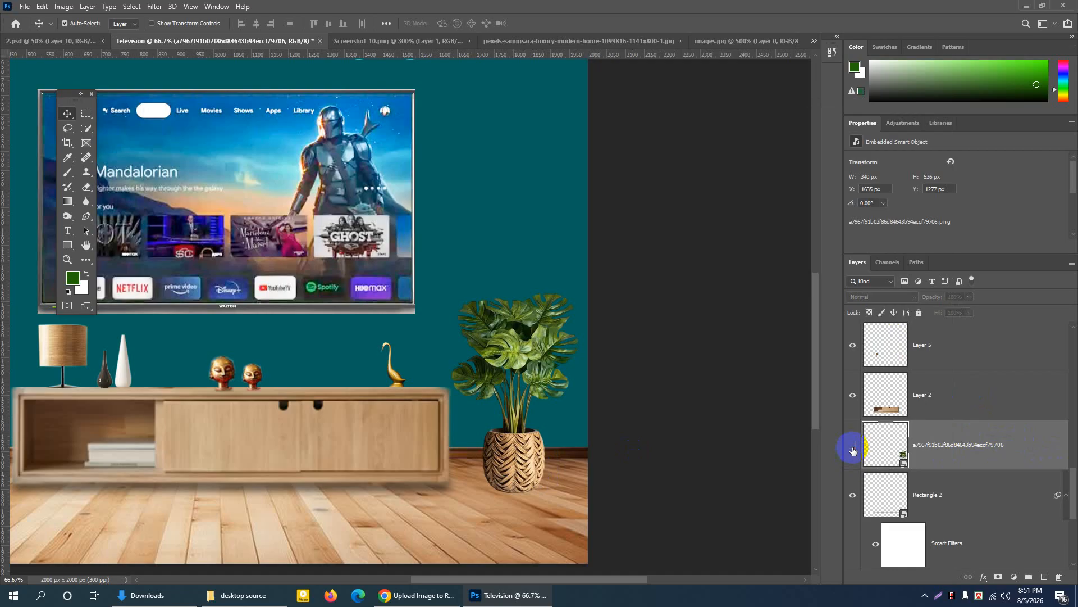
{"action": "left_click", "coordinate": [853, 445]}
{"action": "left_click", "coordinate": [853, 444]}
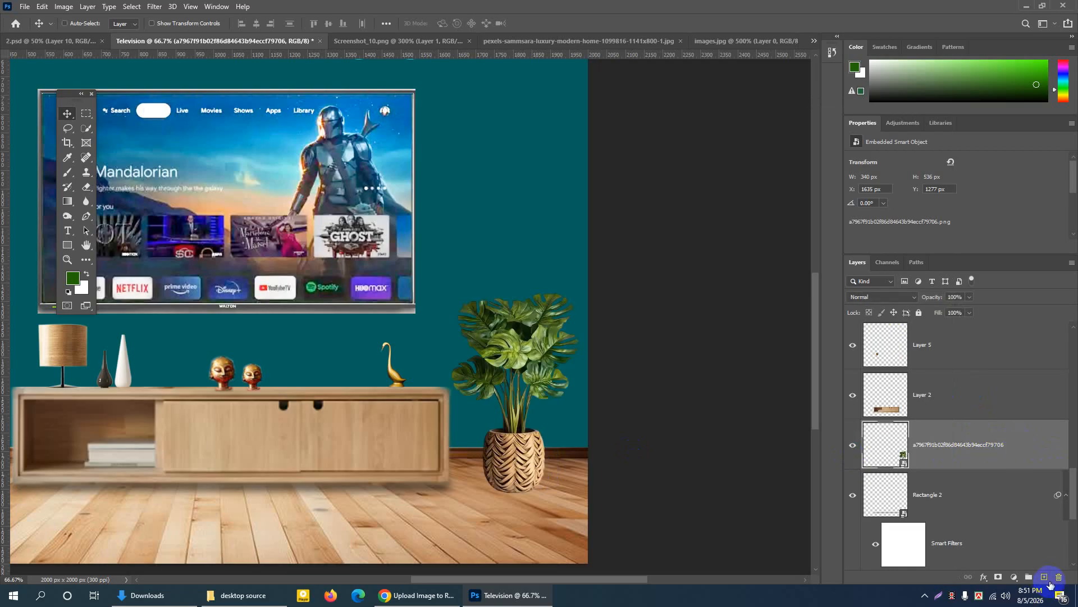
Add an empty layer beneath the plant and draw a flat ellipse about 199 by 23 px at the pot's base
{"action": "left_click", "coordinate": [1045, 577]}
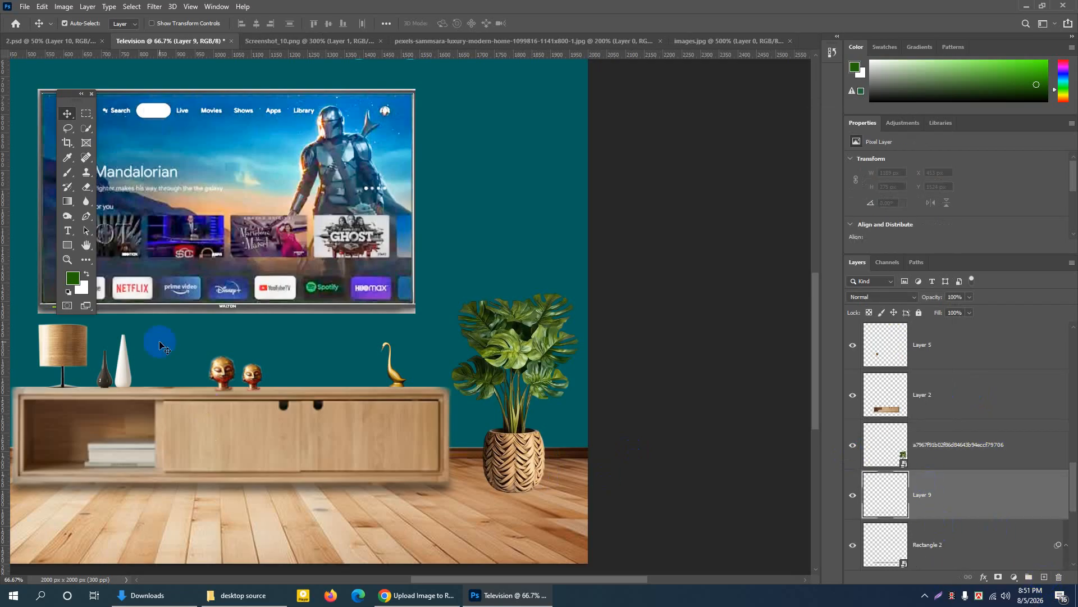
{"action": "left_click", "coordinate": [68, 246]}
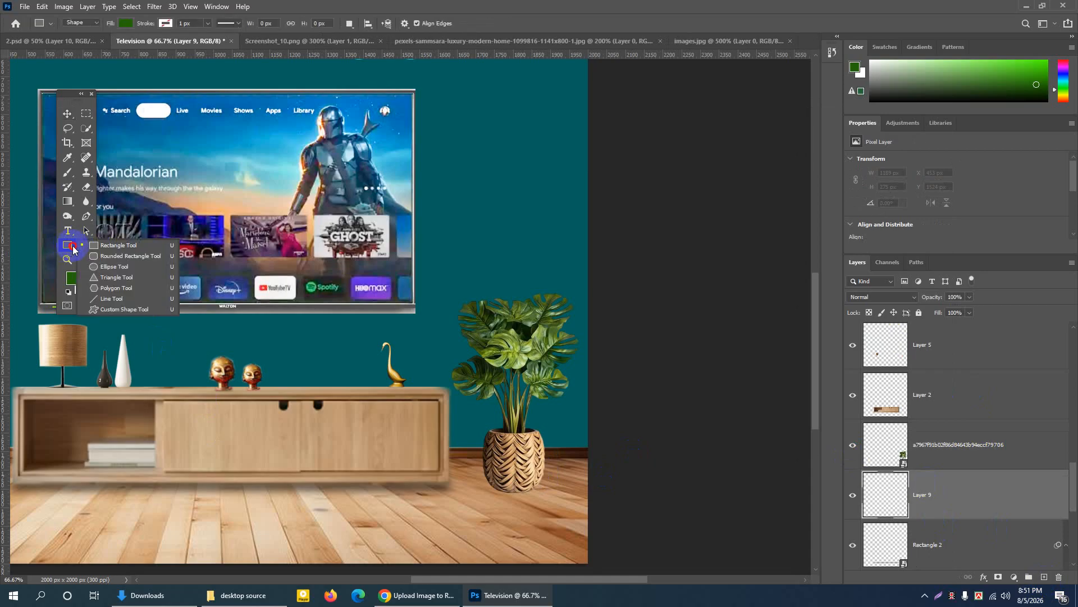
{"action": "left_click", "coordinate": [125, 270]}
{"action": "left_click_drag", "start_coordinate": [491, 490], "coordinate": [566, 497]}
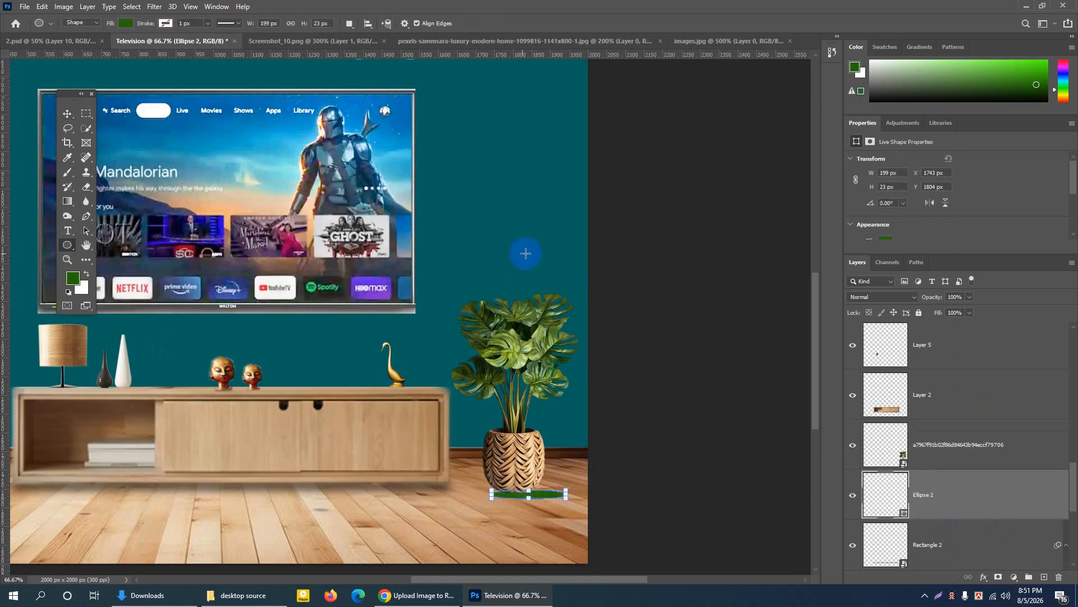
Apply a black Color Overlay to the flat ellipse under the plant pot
{"action": "double_click", "coordinate": [984, 487]}
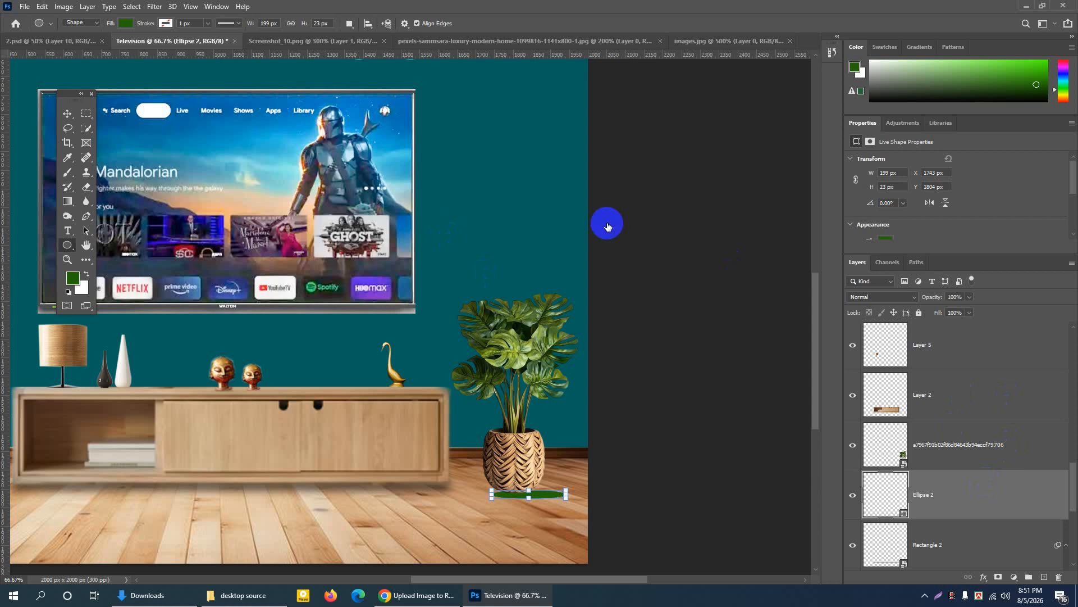
{"action": "left_click", "coordinate": [246, 268]}
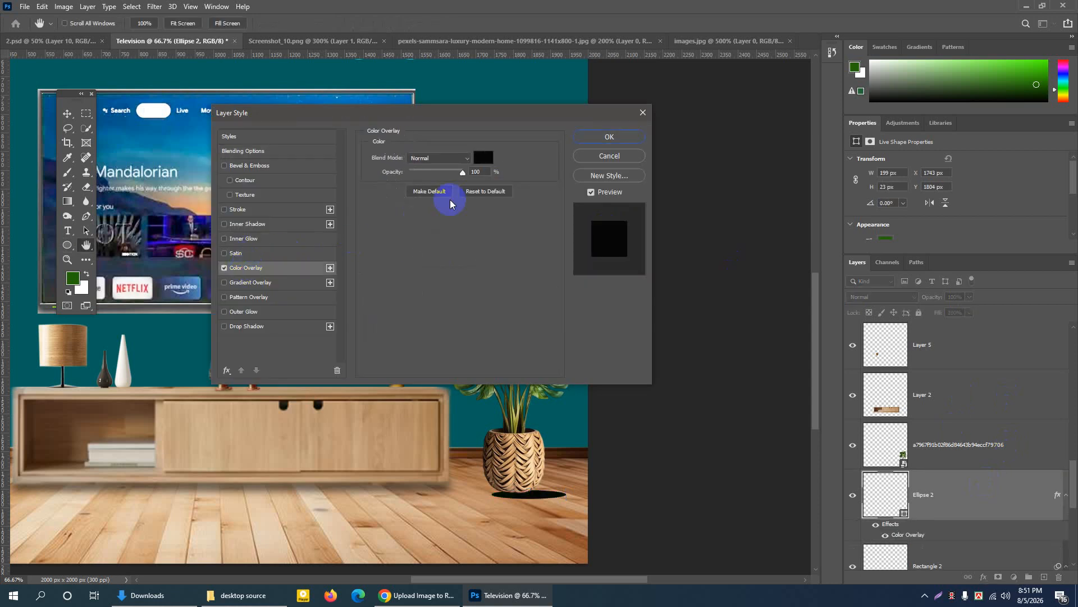
{"action": "left_click", "coordinate": [579, 141]}
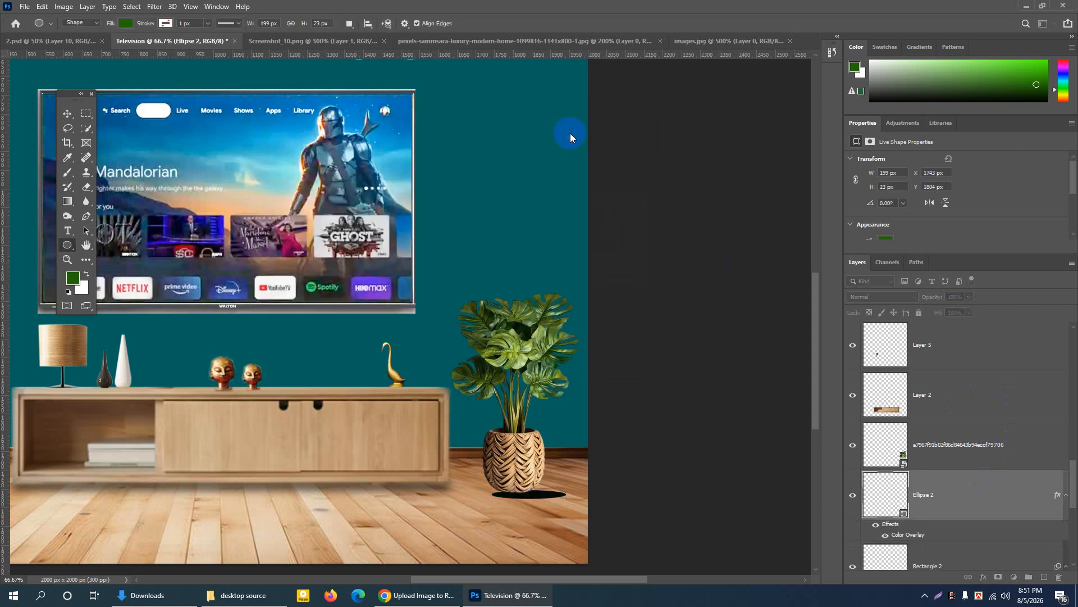
Convert the ellipse under the pot to a smart object and apply a Gaussian Blur with a radius of about 9.8 px
{"action": "left_click", "coordinate": [154, 6]}
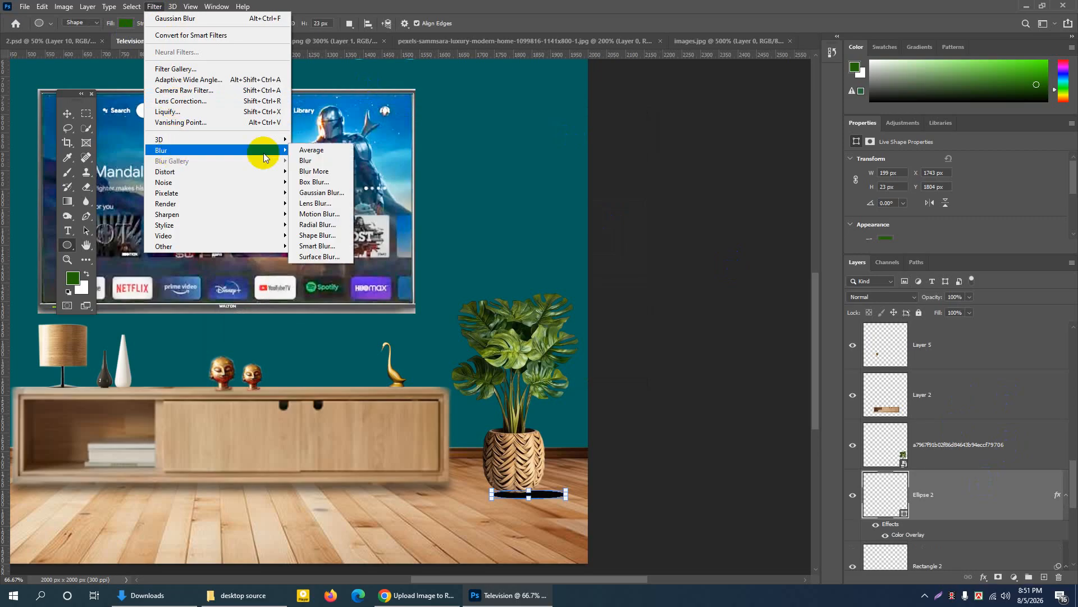
{"action": "left_click", "coordinate": [315, 177]}
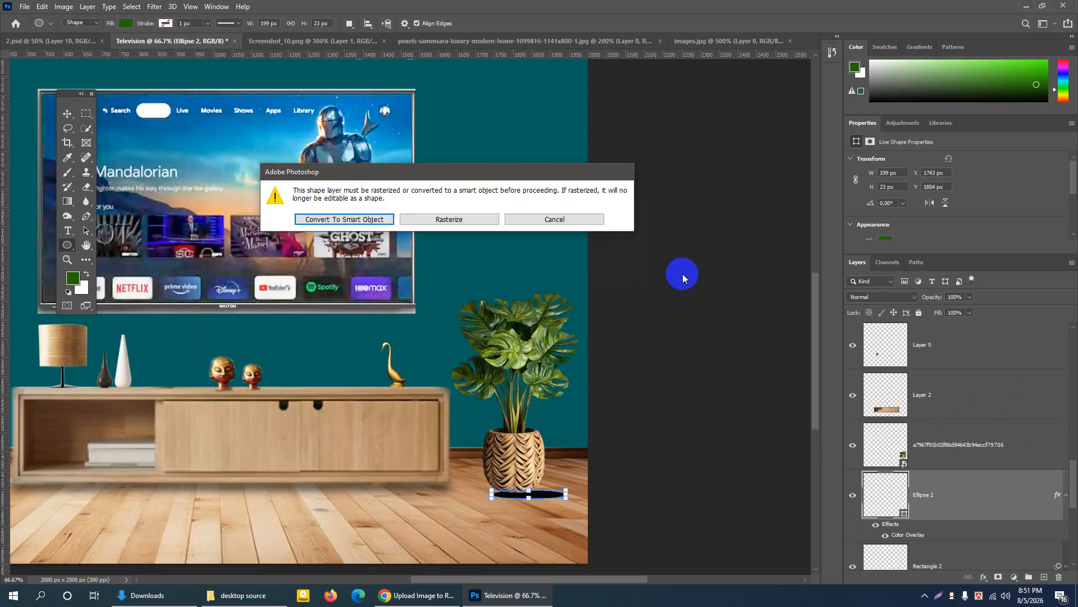
{"action": "left_click", "coordinate": [371, 219]}
{"action": "left_click_drag", "start_coordinate": [522, 348], "coordinate": [521, 348]}
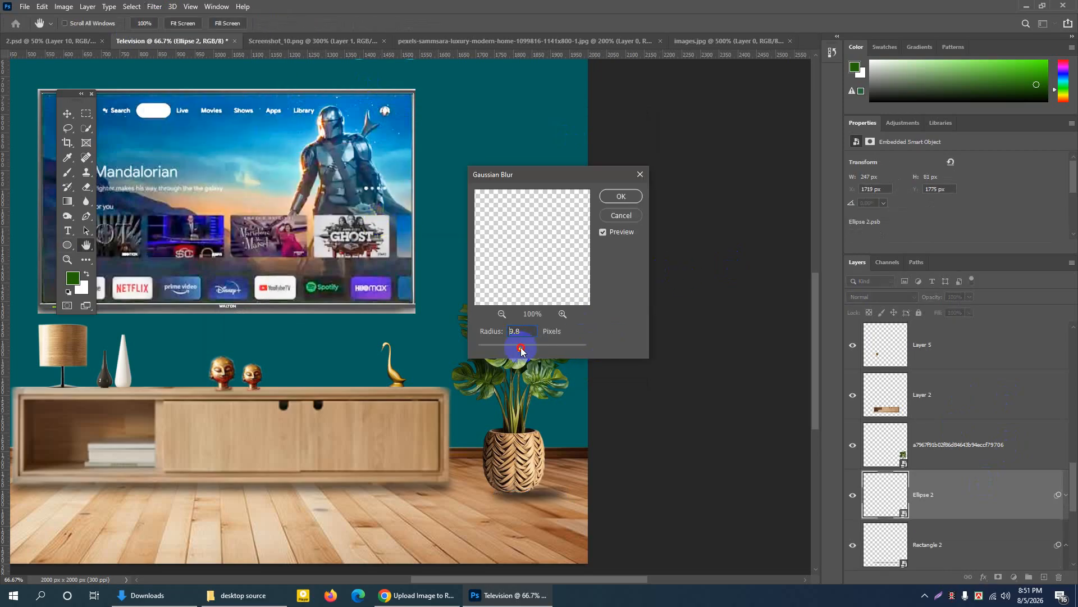
{"action": "key", "text": "Return"}
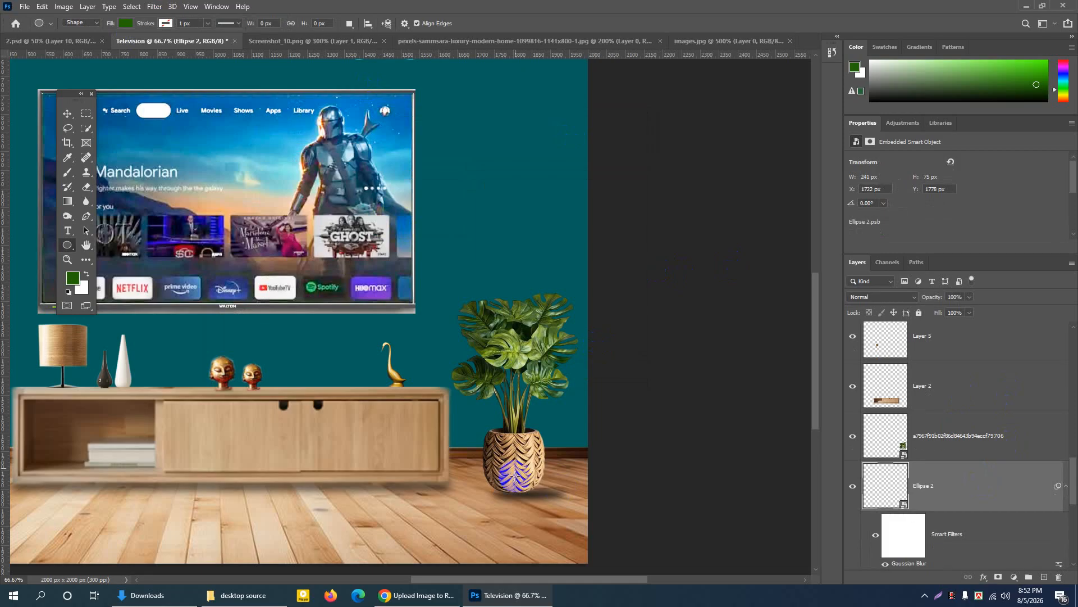
Reposition the plant over its blurred shadow at about X 1636, Y 1287 px
{"action": "left_click", "coordinate": [68, 113]}
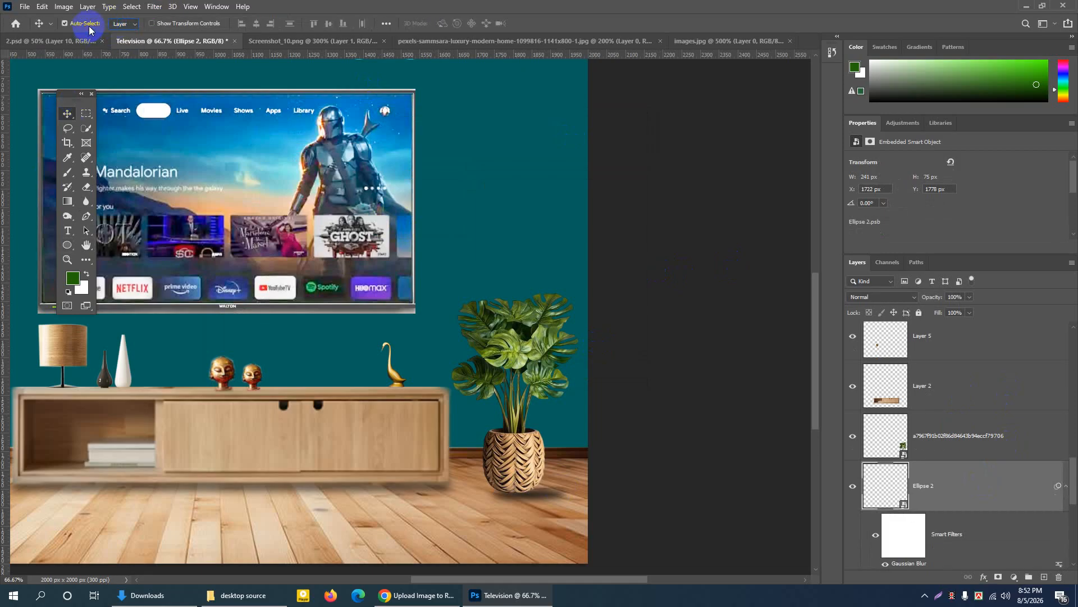
{"action": "left_click_drag", "start_coordinate": [541, 494], "coordinate": [528, 471]}
{"action": "left_click", "coordinate": [529, 467]}
{"action": "key", "text": "Right"}
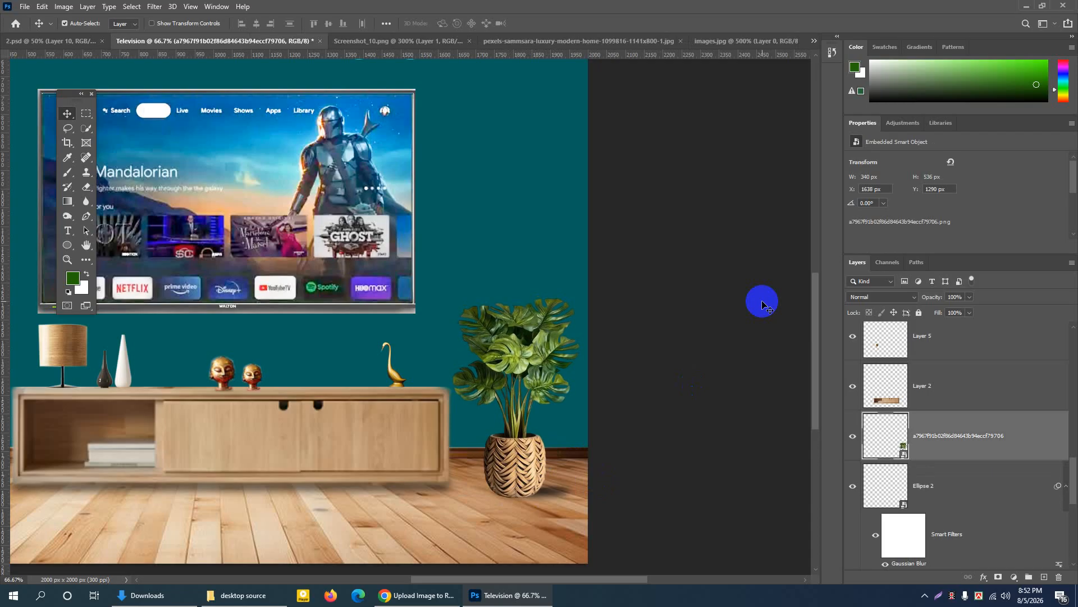
{"action": "key", "text": "Down"}
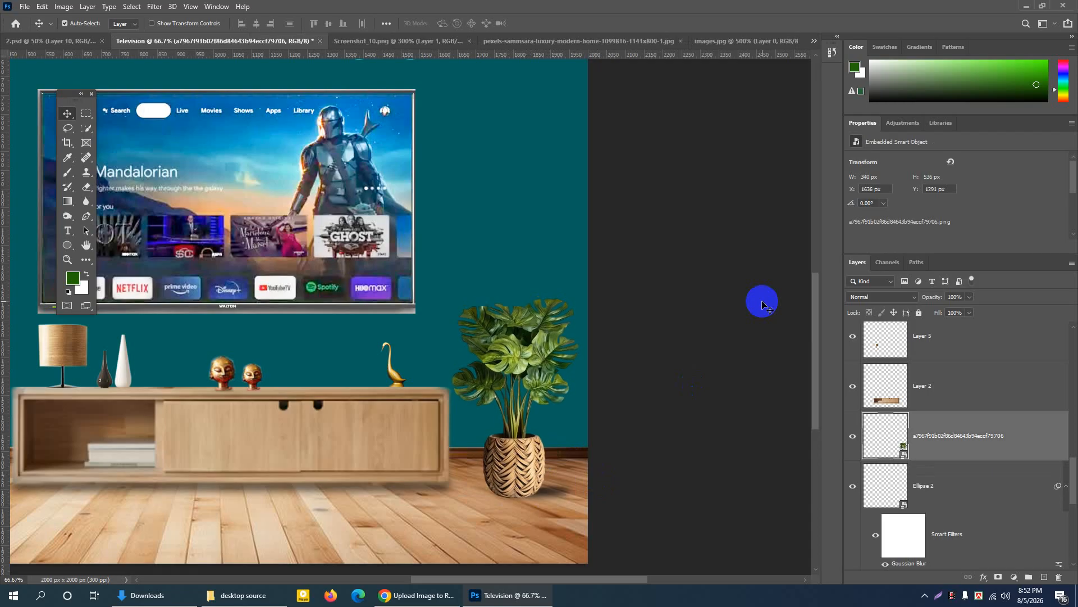
{"action": "key", "text": "Up"}
{"action": "key", "text": "Up"}
{"action": "key", "text": "Up"}
{"action": "key", "text": "Up"}
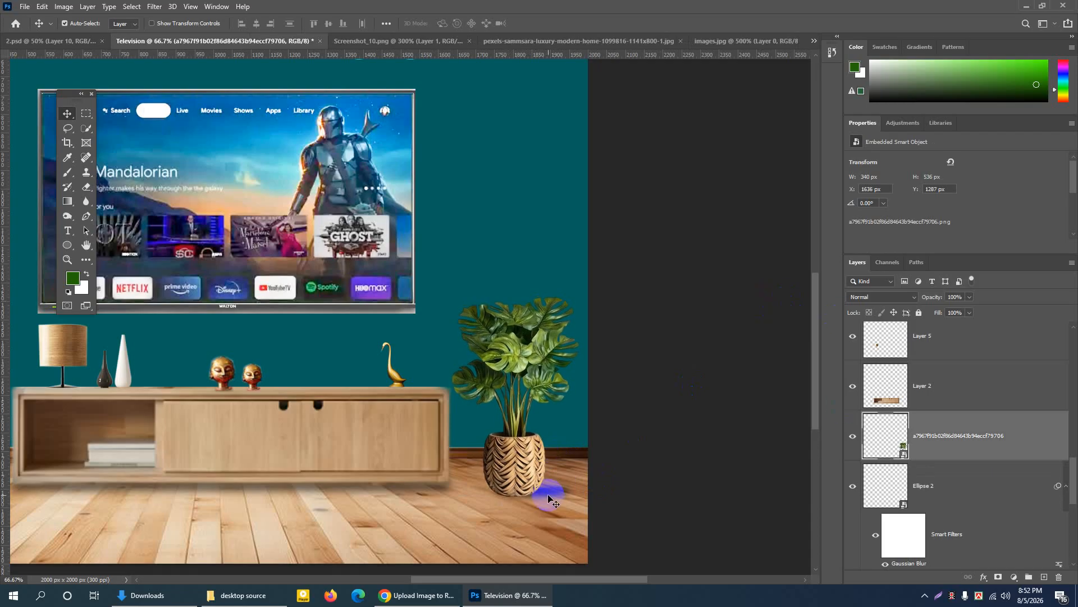
Lower the opacity of the blurred ellipse shadow under the plant pot to 84%
{"action": "left_click", "coordinate": [556, 492]}
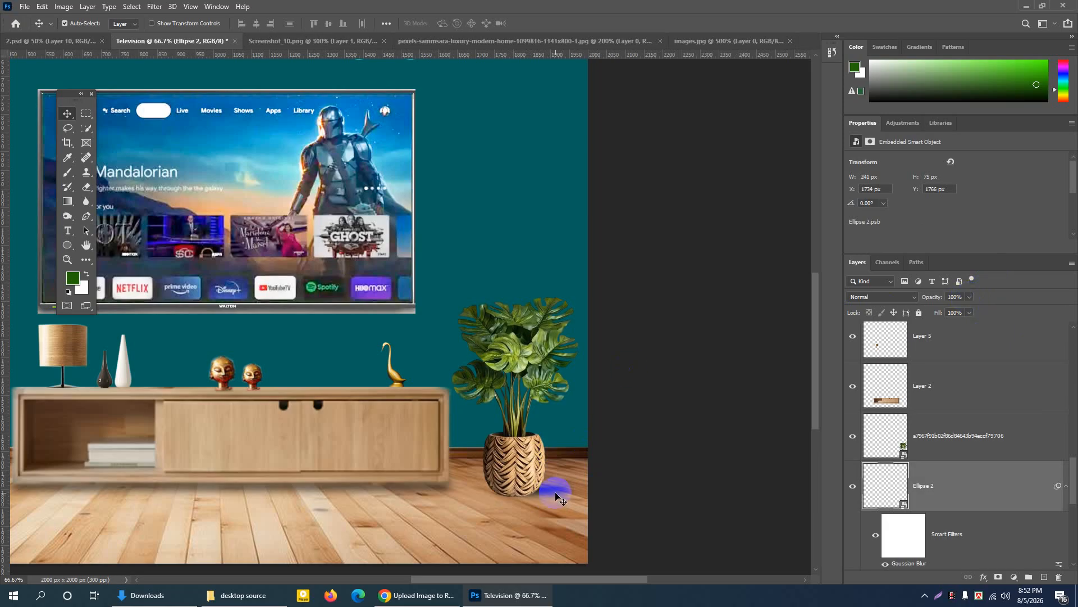
{"action": "left_click", "coordinate": [970, 297]}
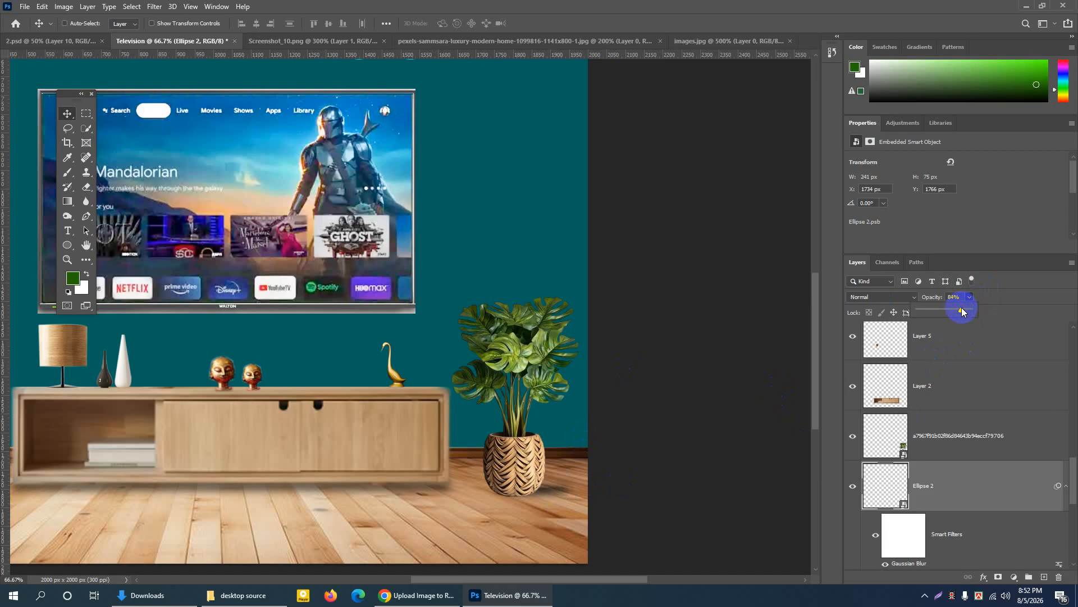
Duplicate the gold swan ornament on the cabinet and place the copy to its left at X 1373, Y 1408 px
{"action": "key", "text": "ctrl+plus"}
{"action": "key", "text": "ctrl+plus"}
{"action": "scroll", "coordinate": [674, 579], "scroll_direction": "down", "scroll_amount": 1}
{"action": "scroll", "coordinate": [674, 580], "scroll_direction": "right", "scroll_amount": 3}
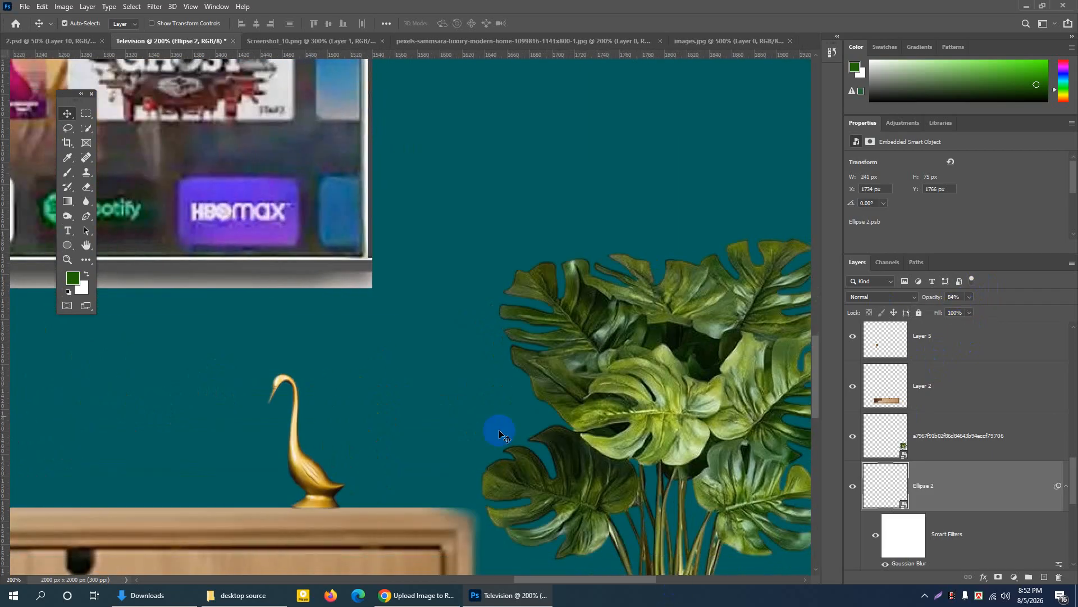
{"action": "scroll", "coordinate": [500, 434], "scroll_direction": "down", "scroll_amount": 2}
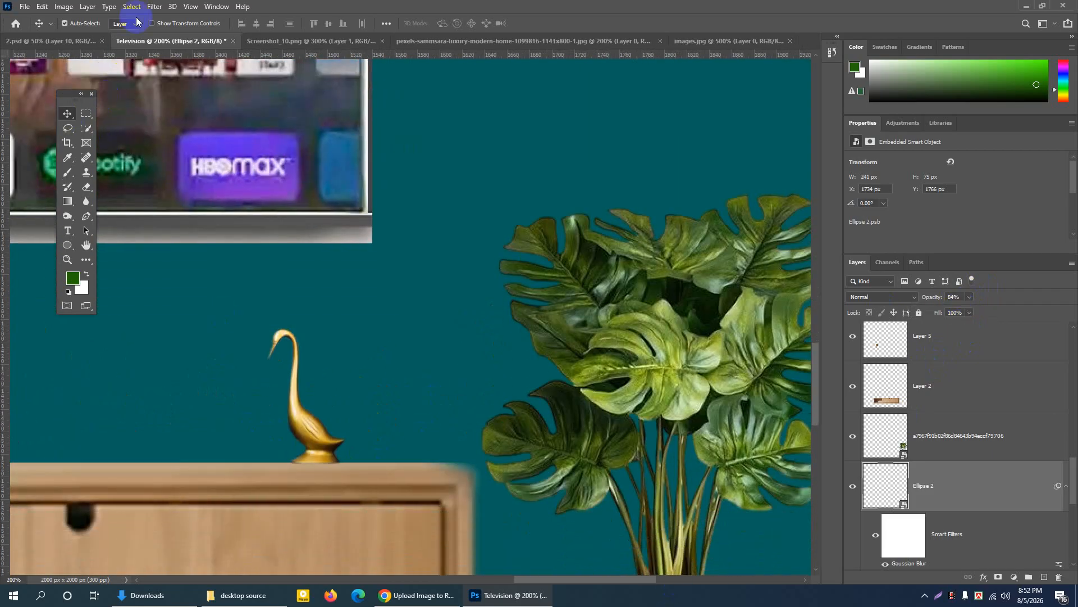
{"action": "left_click", "coordinate": [309, 442]}
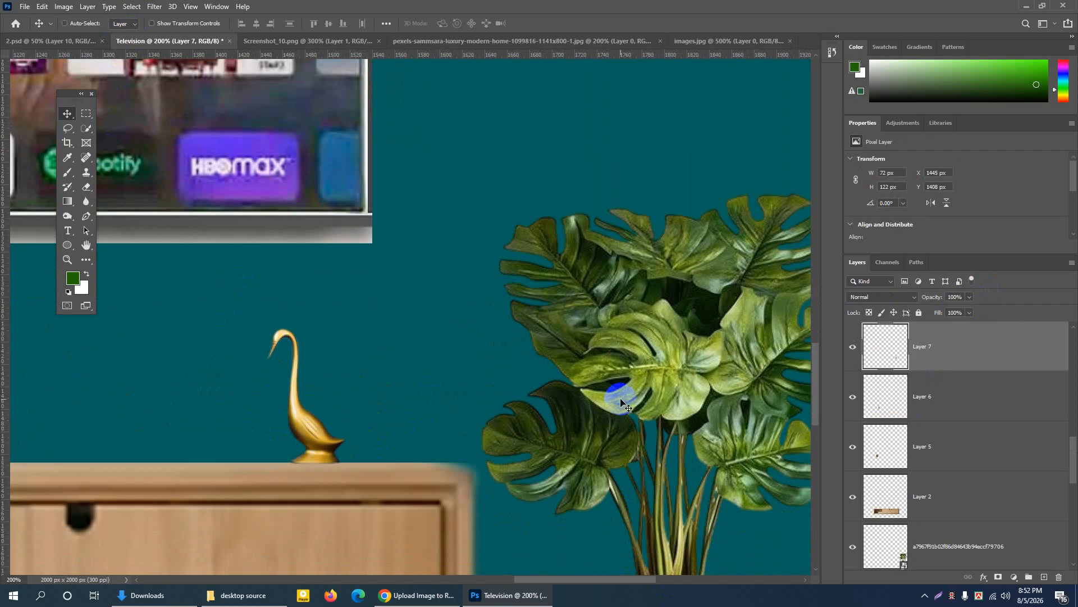
{"action": "left_click", "coordinate": [852, 347]}
{"action": "left_click", "coordinate": [852, 348]}
{"action": "key", "text": "ctrl+j"}
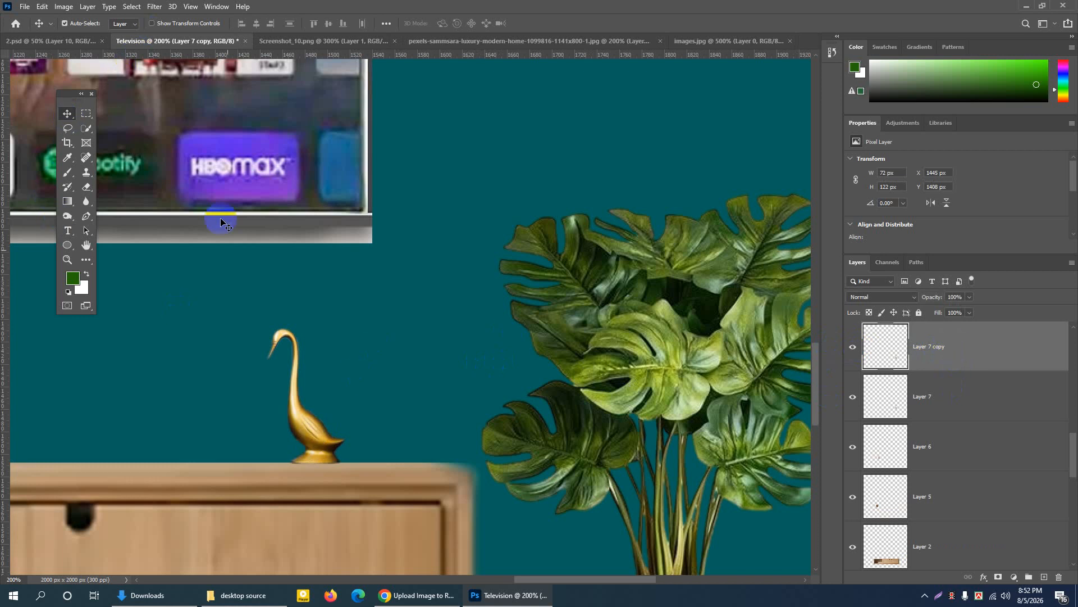
{"action": "left_click_drag", "start_coordinate": [293, 415], "coordinate": [215, 414]}
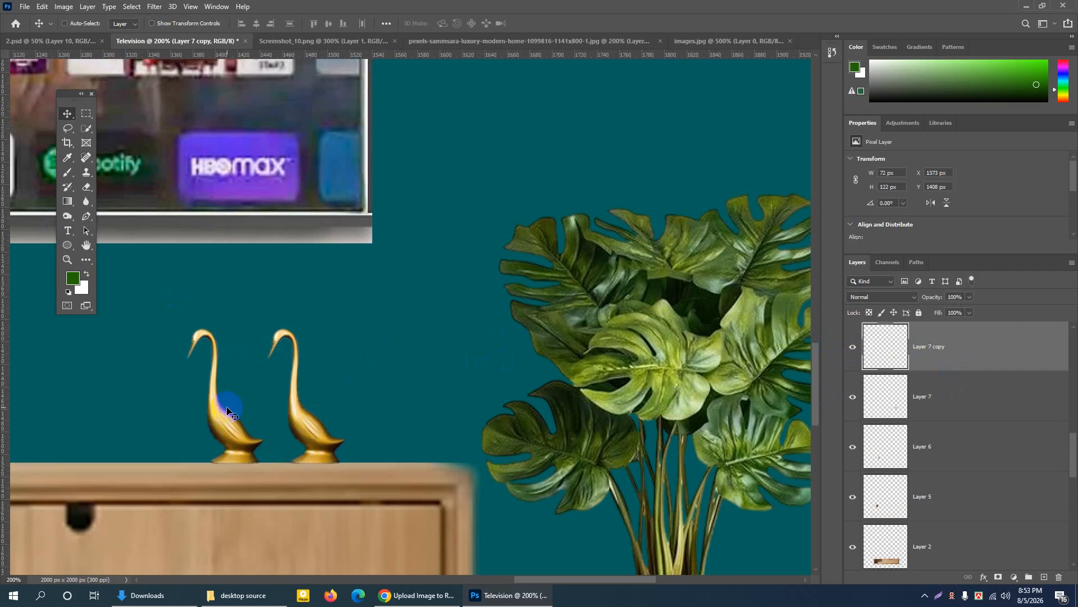
Scale the duplicate swan to about 77% and nudge it toward the original to X 1394, Y 1436 px
{"action": "key", "text": "ctrl+t"}
{"action": "left_click_drag", "start_coordinate": [187, 326], "coordinate": [207, 359]}
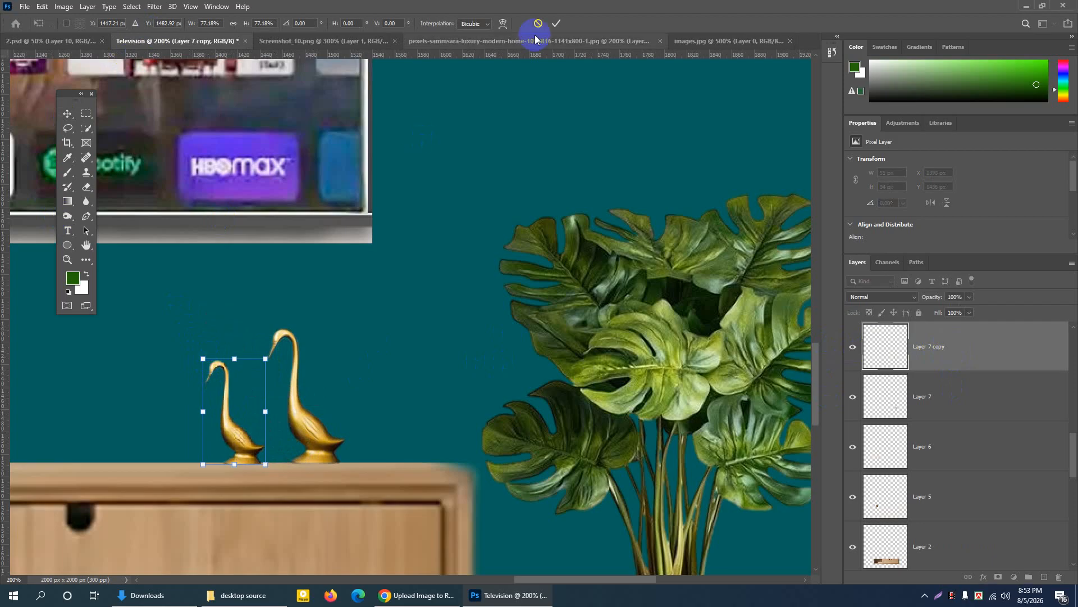
{"action": "left_click", "coordinate": [556, 24]}
{"action": "left_click", "coordinate": [69, 111]}
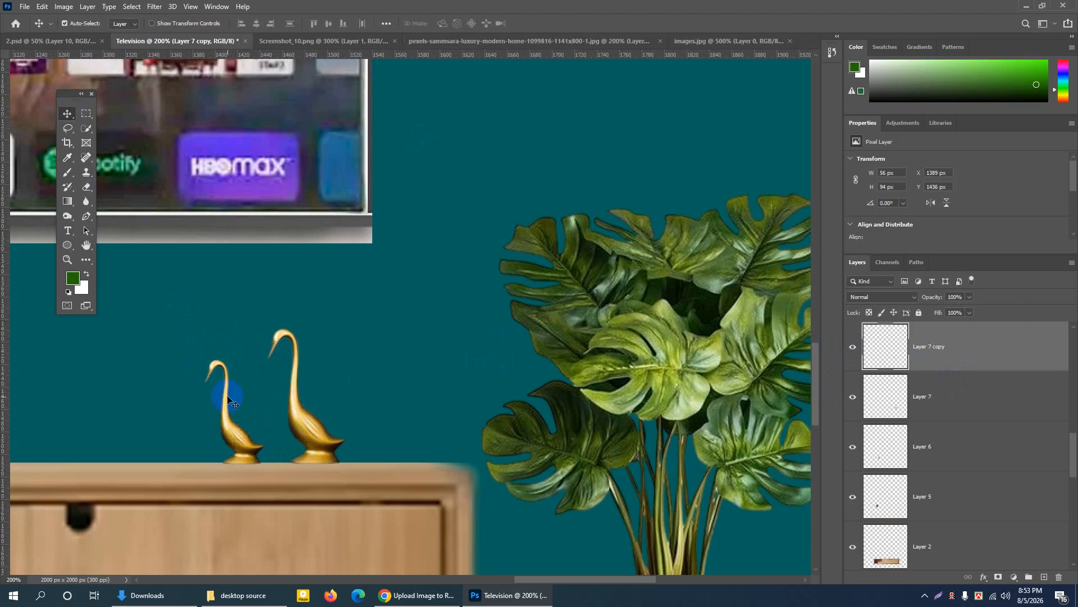
{"action": "left_click", "coordinate": [228, 425]}
{"action": "key", "text": "Right"}
{"action": "key", "text": "Right"}
{"action": "key", "text": "Right"}
{"action": "key", "text": "Right"}
{"action": "key", "text": "Right"}
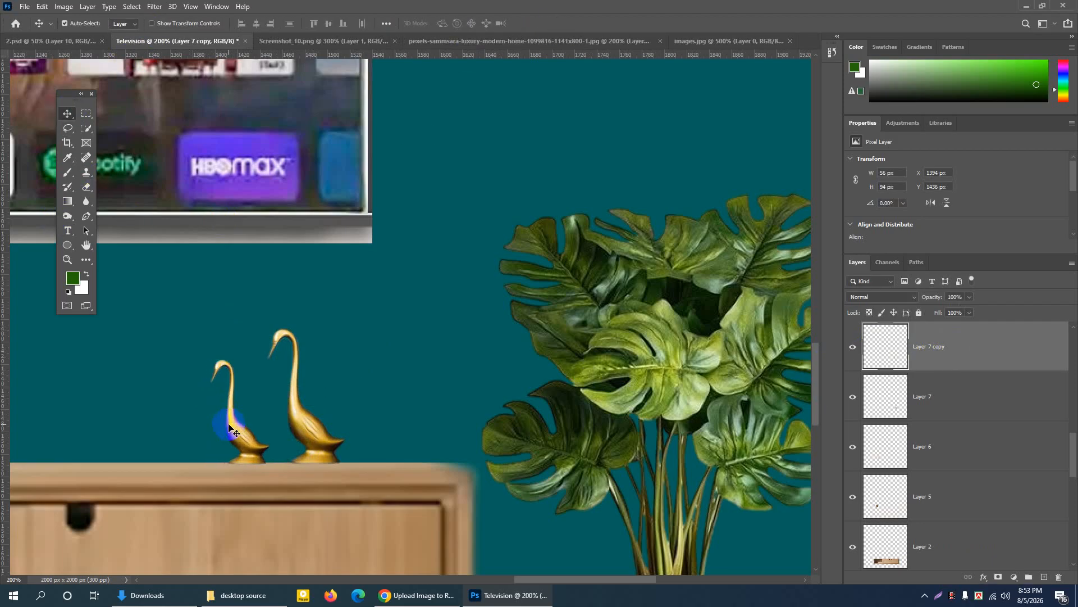
Scale the television's screen image and frame together to about 92% and center them above the cabinet at X 580, Y 733 px
{"action": "key", "text": "ctrl+minus"}
{"action": "key", "text": "ctrl+minus"}
{"action": "key", "text": "ctrl+minus"}
{"action": "key", "text": "ctrl+minus"}
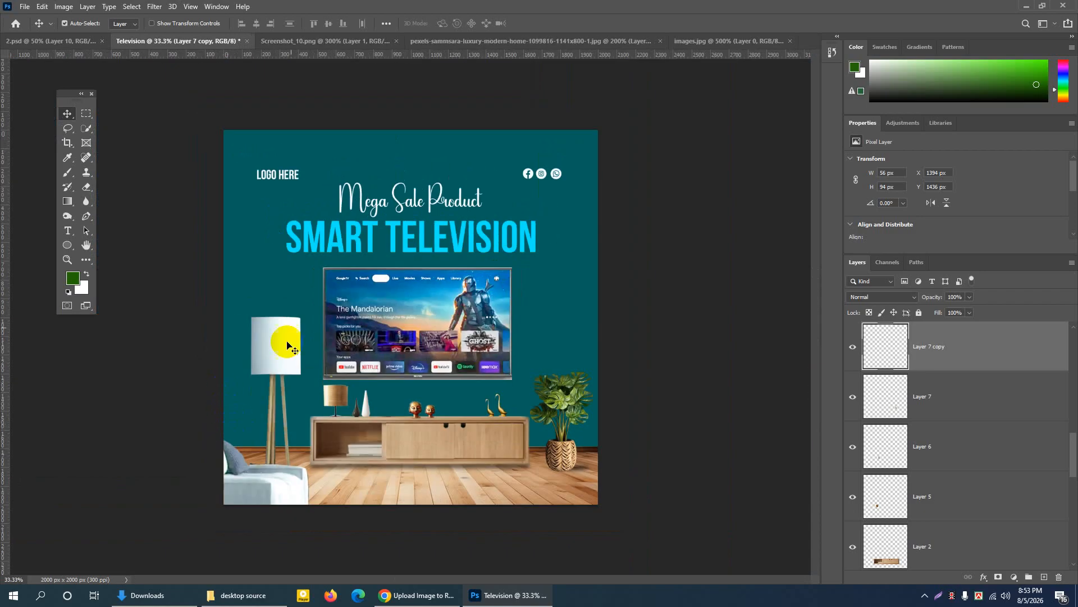
{"action": "left_click", "coordinate": [439, 329]}
{"action": "key", "text": "ctrl+plus"}
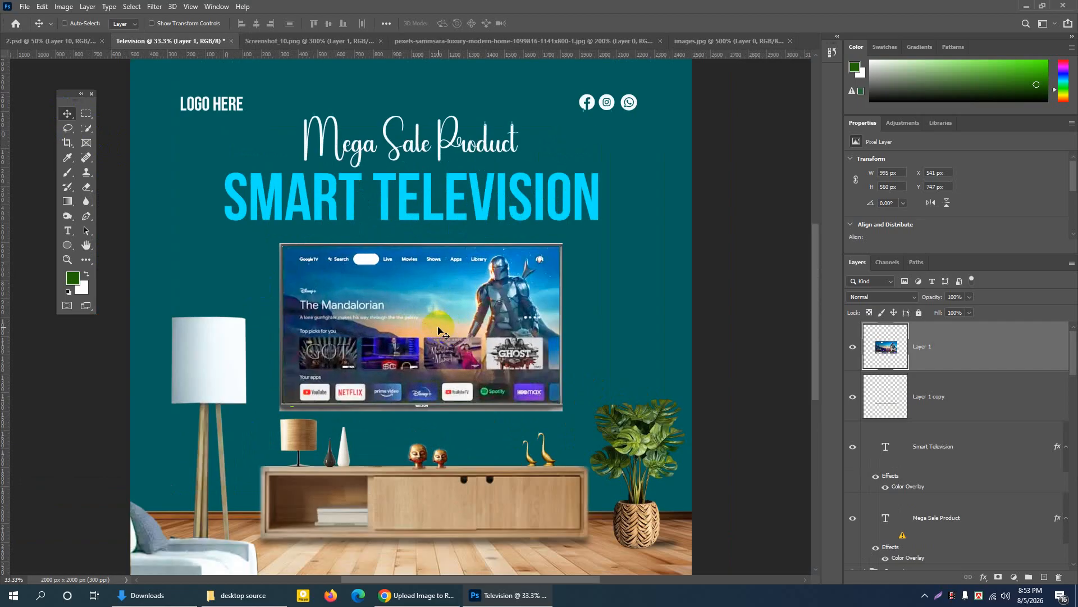
{"action": "left_click_drag", "start_coordinate": [463, 335], "coordinate": [465, 327]}
{"action": "key", "text": "ctrl+z"}
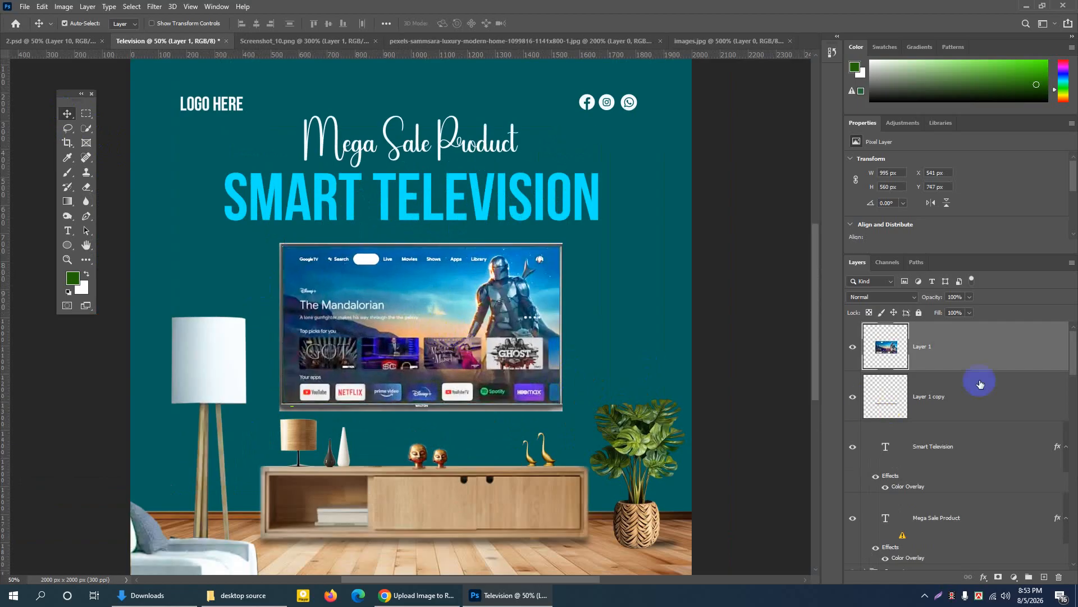
{"action": "left_click", "coordinate": [849, 349]}
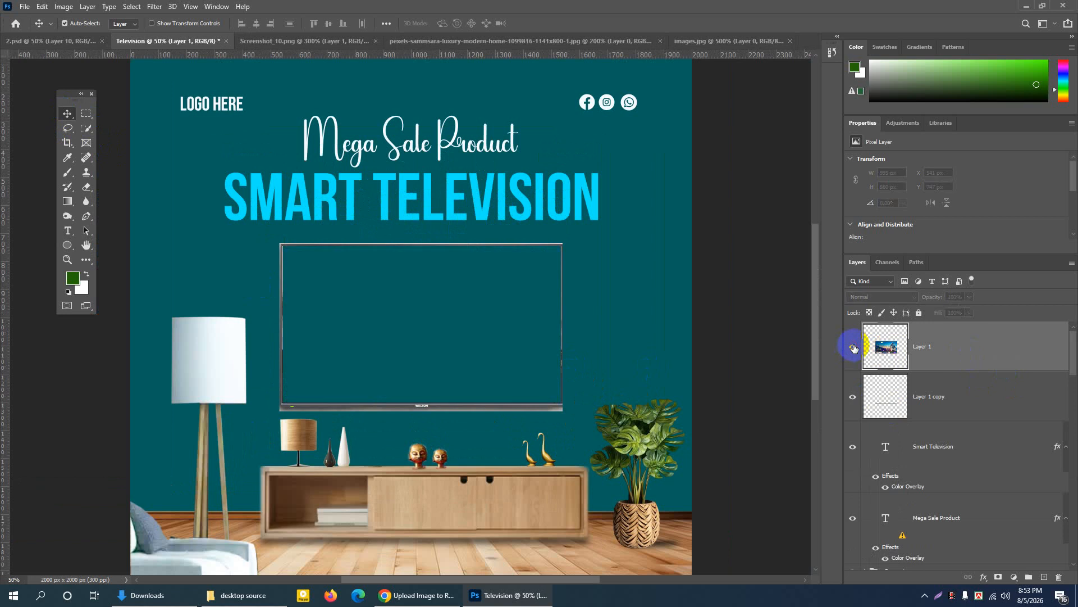
{"action": "left_click", "coordinate": [851, 348]}
{"action": "left_click", "coordinate": [948, 395], "text": "ctrl"}
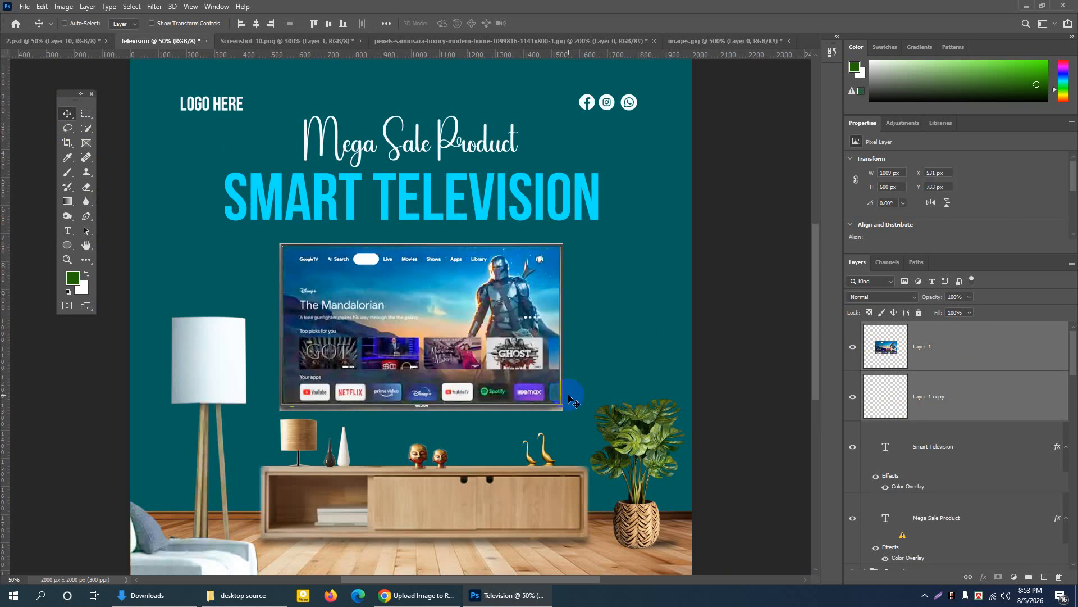
{"action": "key", "text": "ctrl+t"}
{"action": "left_click_drag", "start_coordinate": [562, 411], "coordinate": [551, 405]}
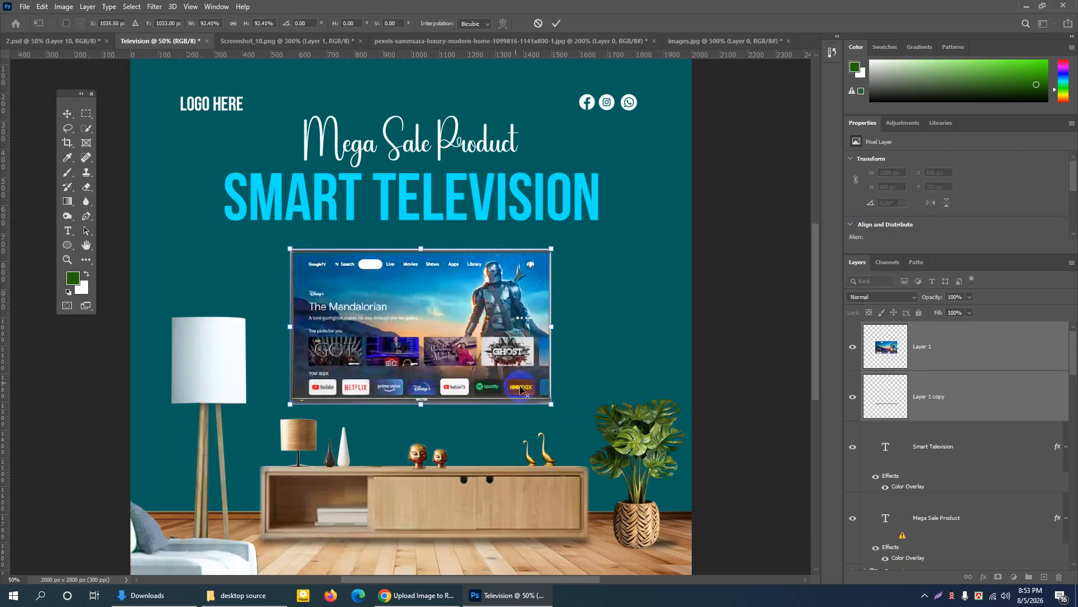
{"action": "left_click_drag", "start_coordinate": [472, 365], "coordinate": [475, 356]}
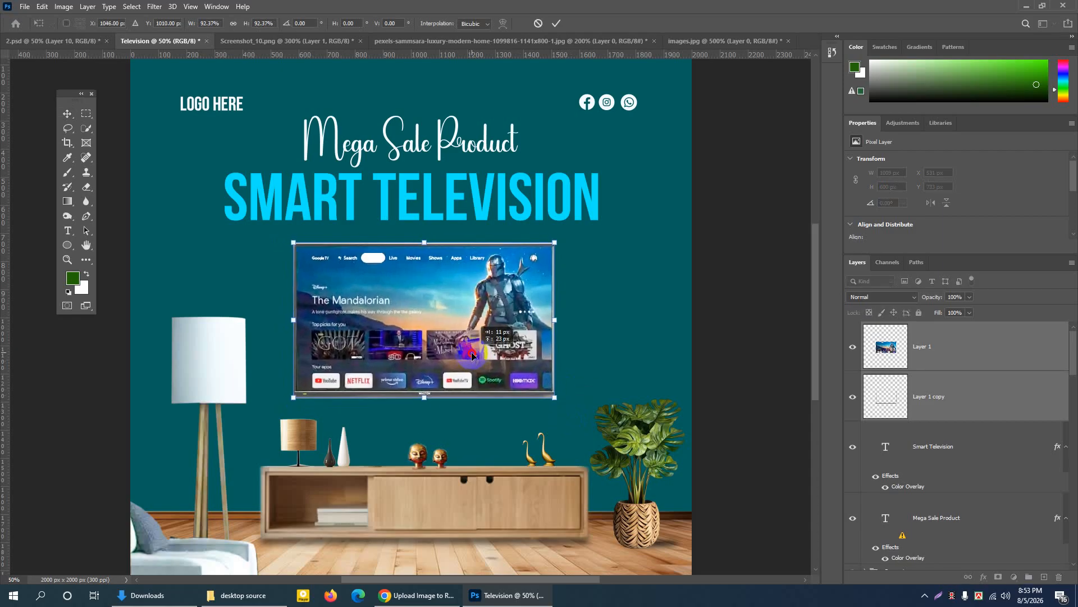
{"action": "left_click", "coordinate": [557, 25]}
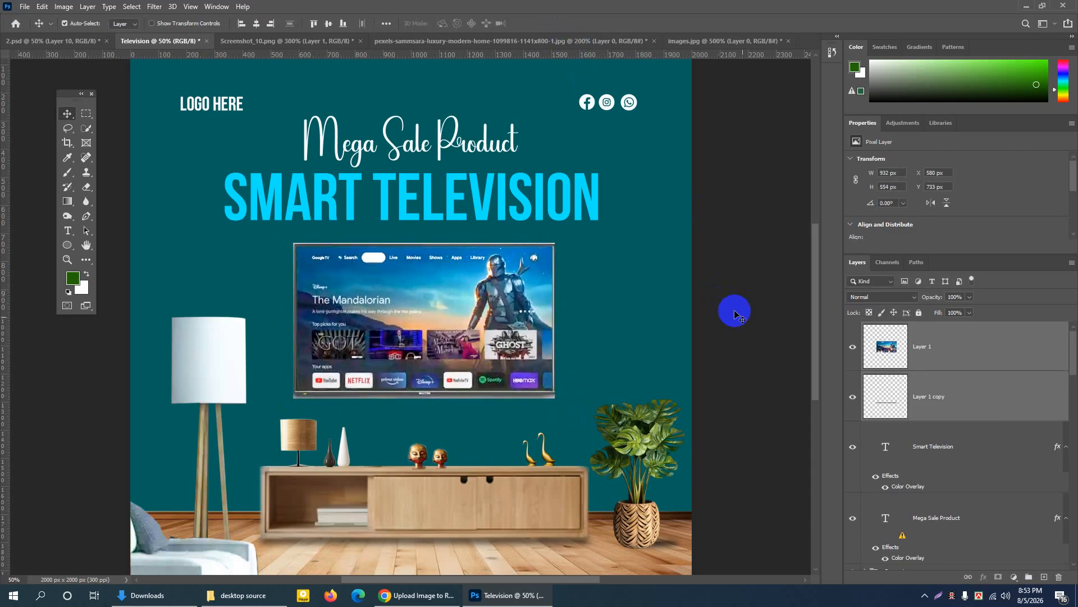
Add a Drop Shadow to the television frame layer with 79% opacity, 90° angle, 36 px distance, 31% spread and 92 px size
{"action": "left_click", "coordinate": [958, 345]}
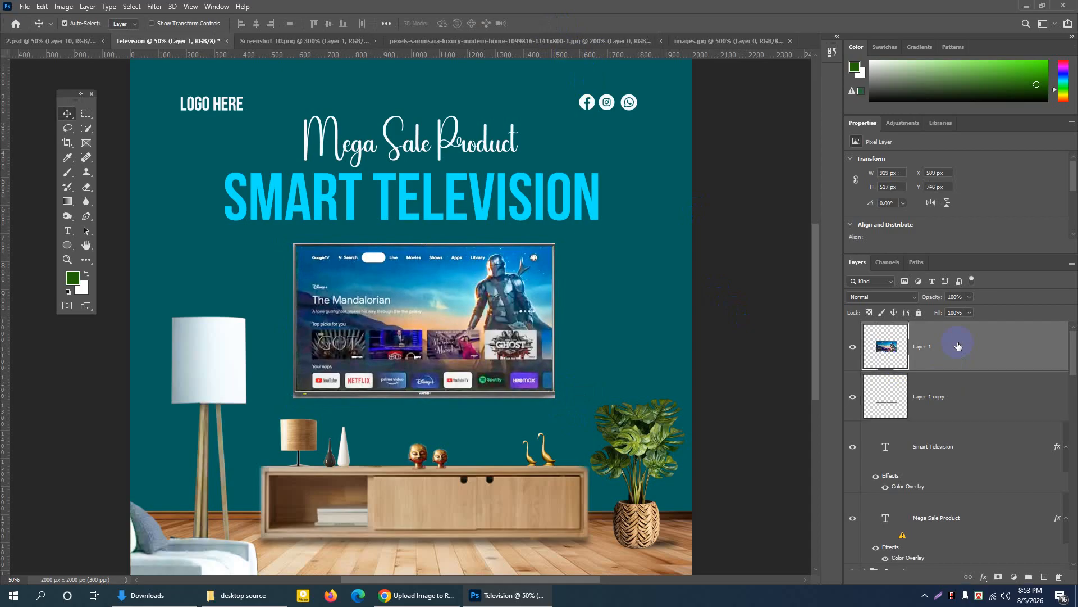
{"action": "left_click", "coordinate": [852, 399]}
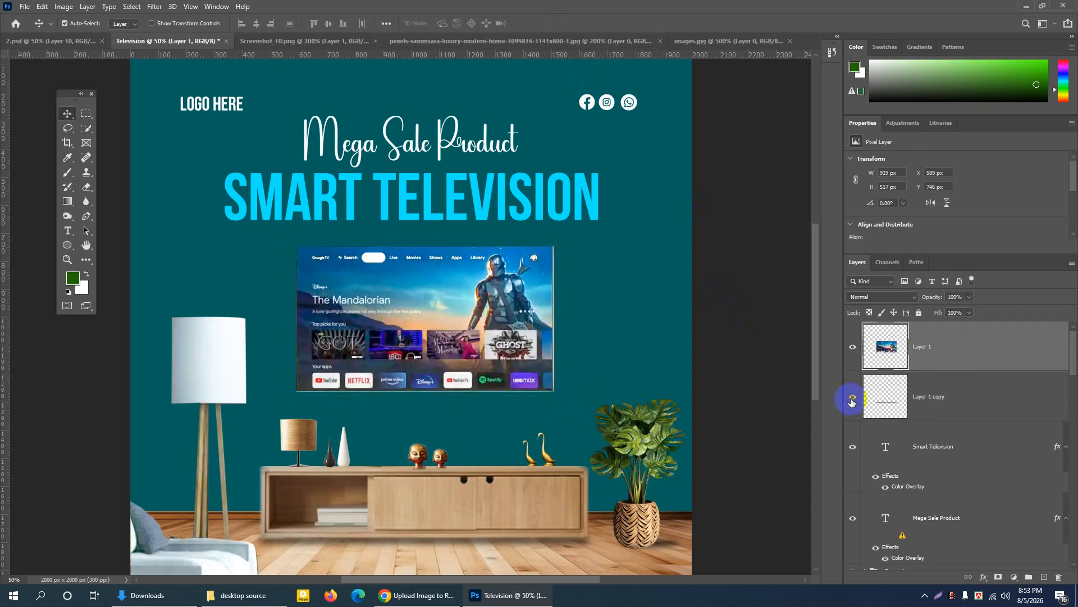
{"action": "left_click", "coordinate": [852, 400]}
{"action": "left_click", "coordinate": [975, 396]}
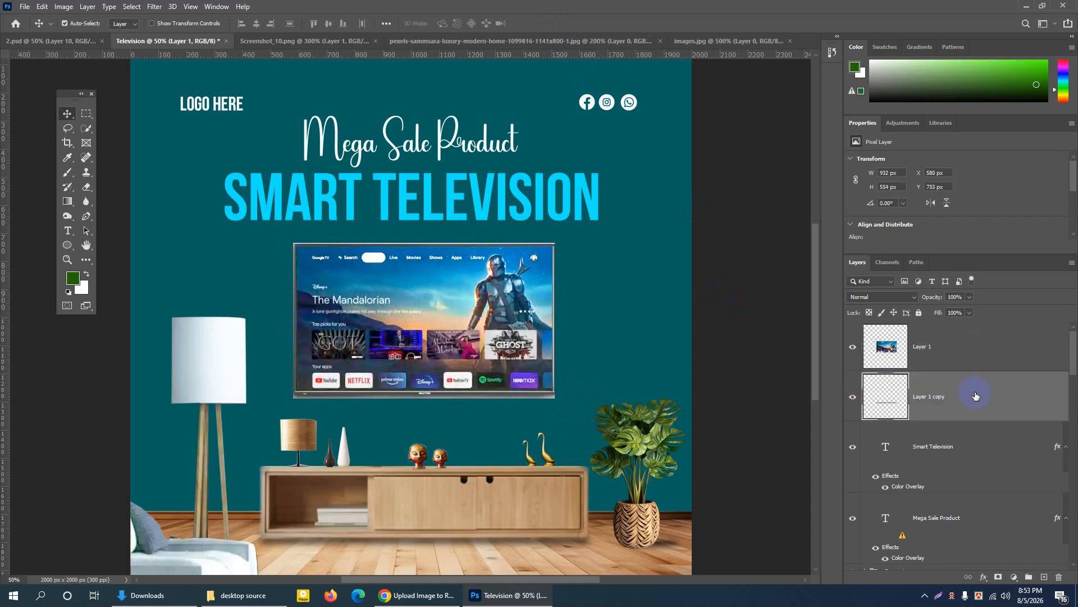
{"action": "double_click", "coordinate": [975, 396]}
{"action": "left_click", "coordinate": [258, 326]}
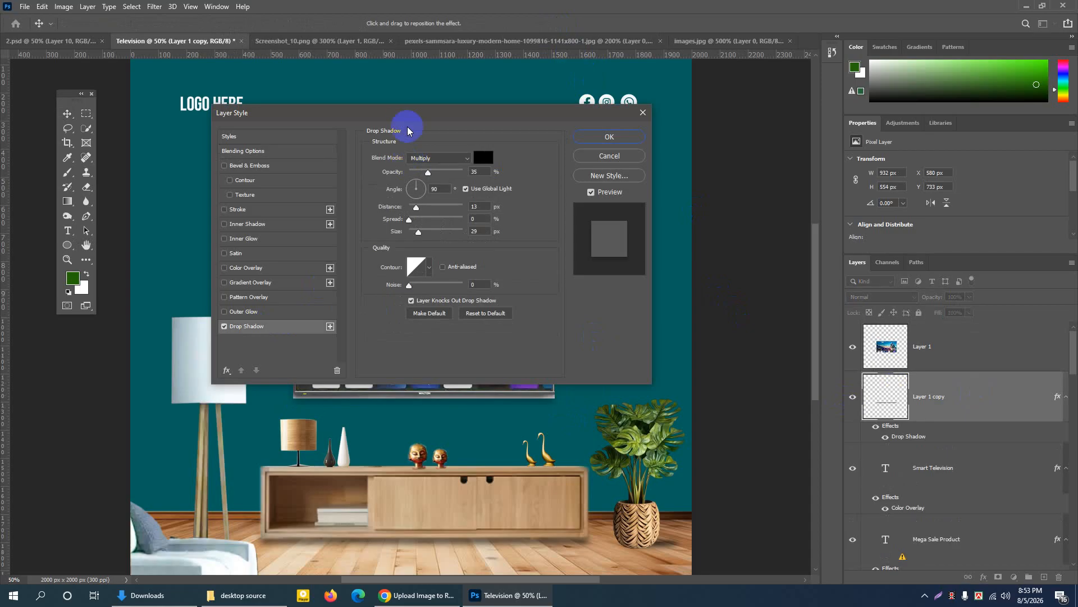
{"action": "left_click_drag", "start_coordinate": [410, 112], "coordinate": [831, 116]}
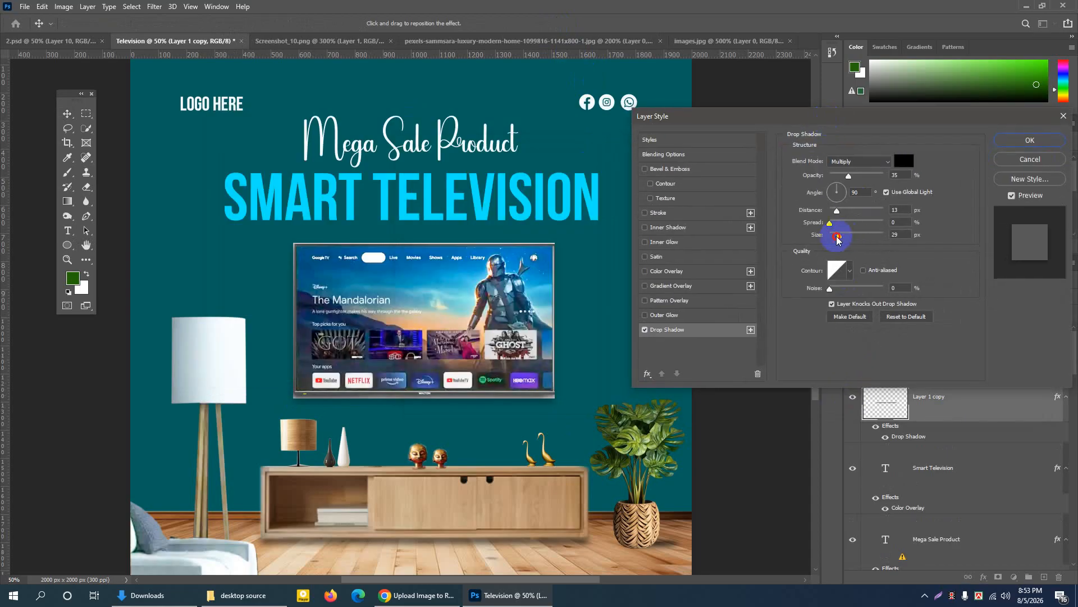
{"action": "mouse_move", "coordinate": [837, 240]}
{"action": "left_mouse_down"}
{"action": "mouse_move", "coordinate": [855, 240]}
{"action": "mouse_move", "coordinate": [837, 240]}
{"action": "mouse_move", "coordinate": [852, 238]}
{"action": "mouse_move", "coordinate": [855, 214]}
{"action": "mouse_move", "coordinate": [837, 213]}
{"action": "mouse_move", "coordinate": [859, 222]}
{"action": "mouse_move", "coordinate": [825, 223]}
{"action": "mouse_move", "coordinate": [849, 227]}
{"action": "left_mouse_up"}
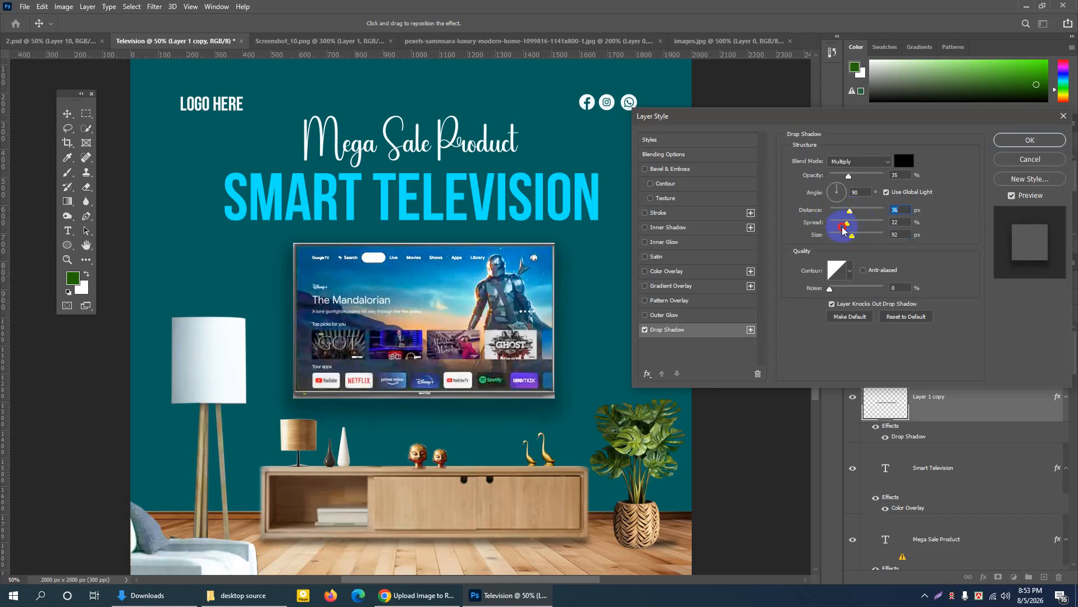
{"action": "left_click", "coordinate": [847, 227]}
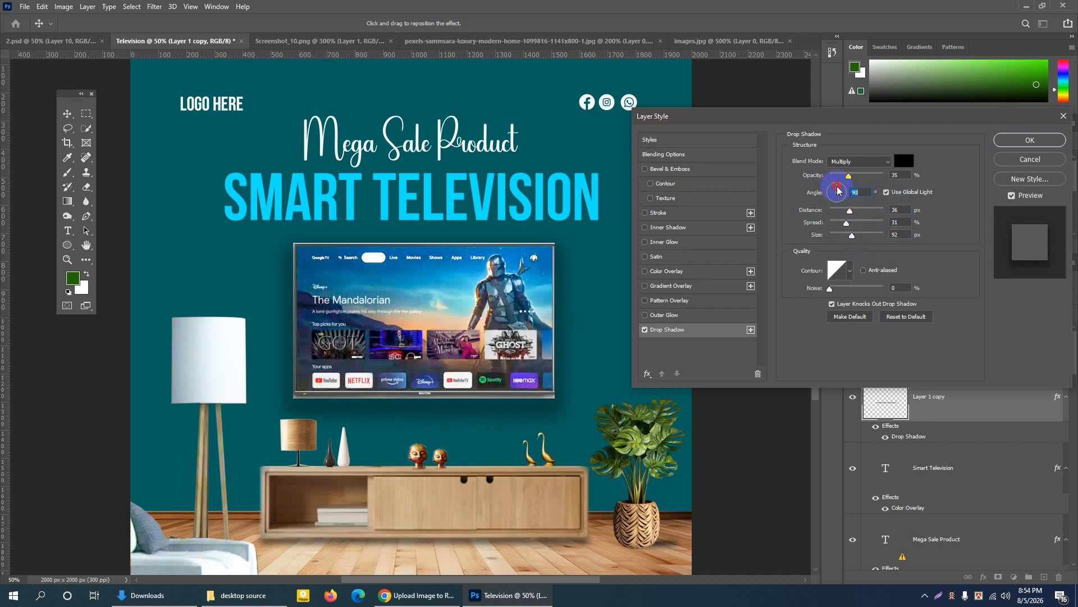
{"action": "left_click_drag", "start_coordinate": [838, 190], "coordinate": [841, 191]}
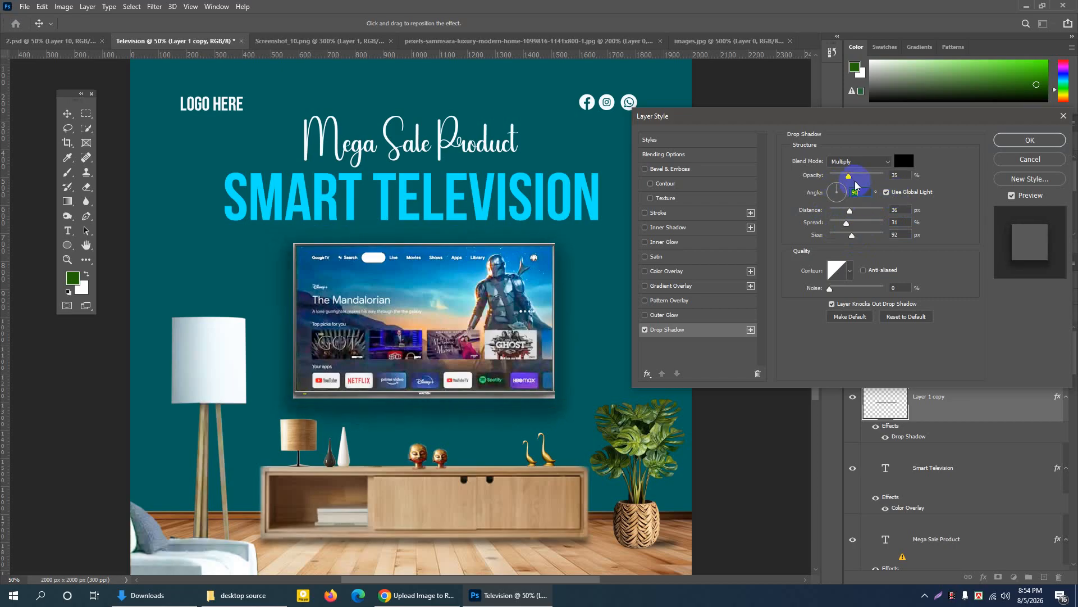
{"action": "left_click_drag", "start_coordinate": [840, 178], "coordinate": [837, 179]}
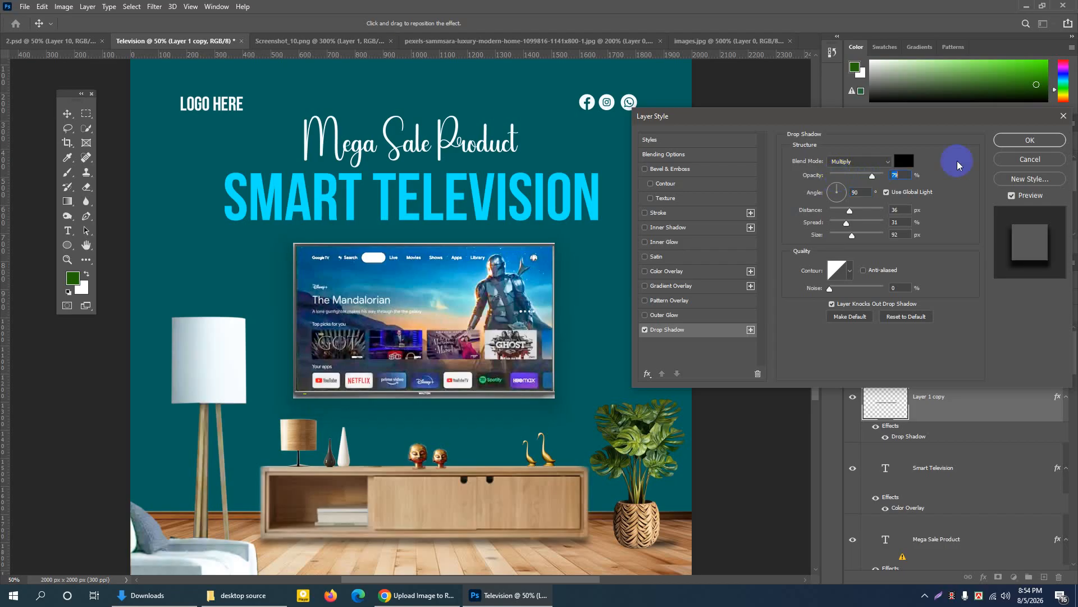
{"action": "left_click", "coordinate": [1000, 140]}
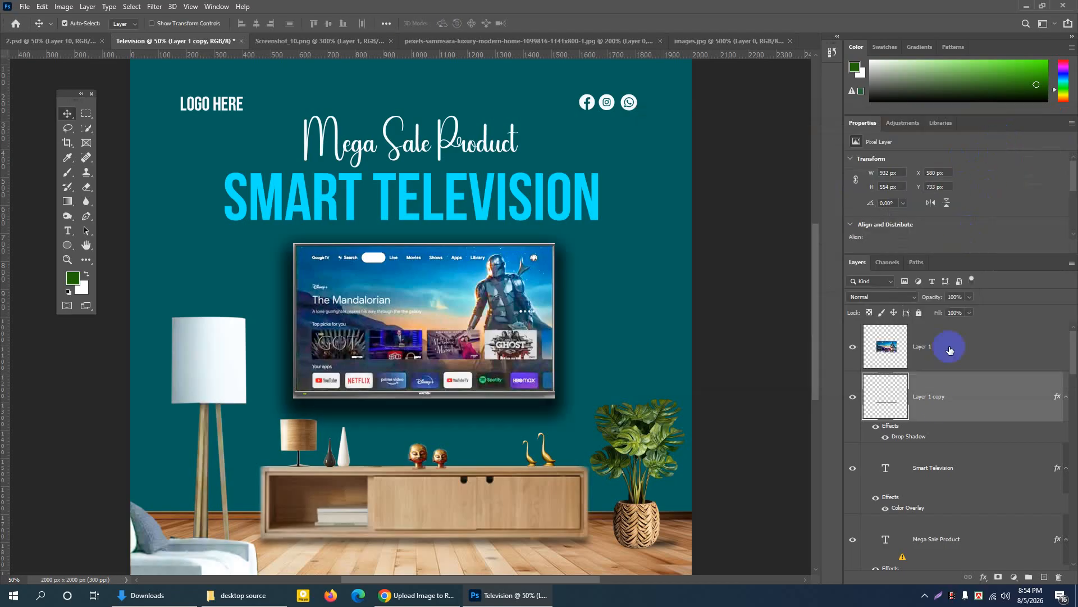
Soften the television frame's Drop Shadow by setting its angle to 99° and lowering its opacity to about 27%
{"action": "double_click", "coordinate": [964, 395]}
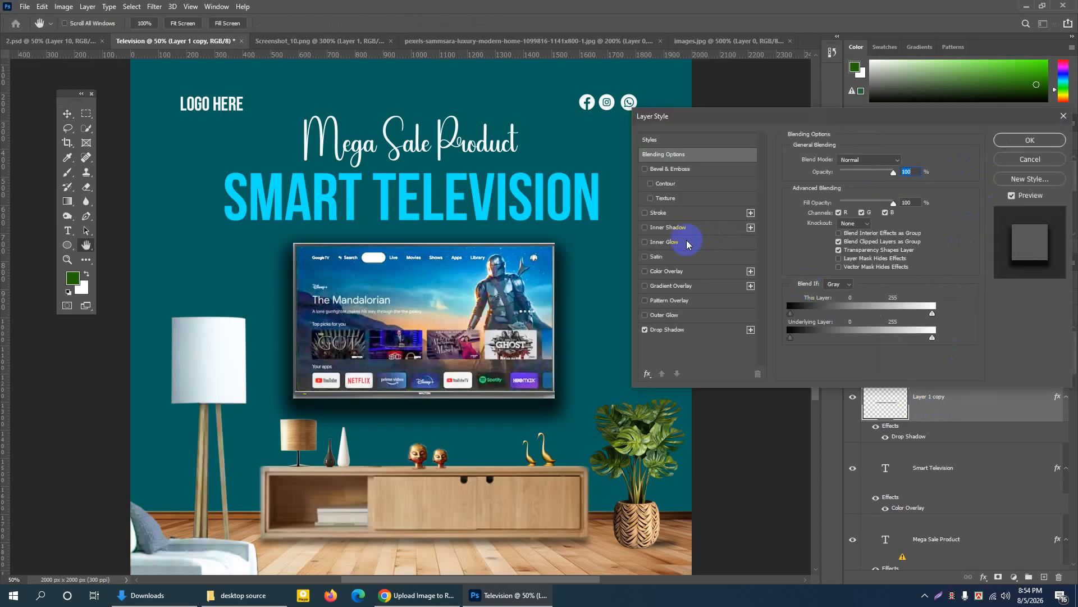
{"action": "left_click", "coordinate": [668, 330]}
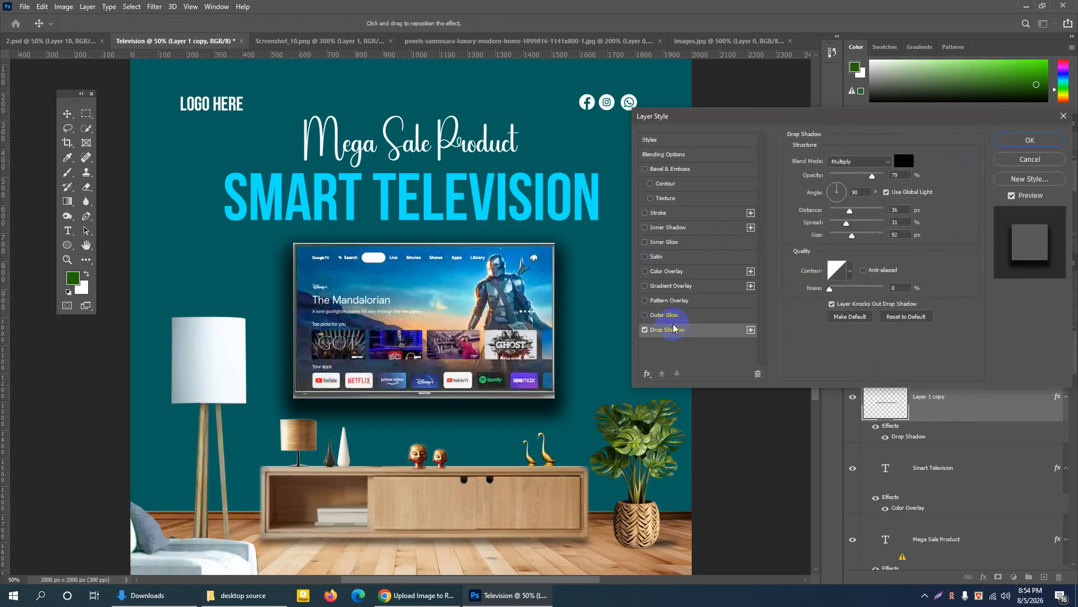
{"action": "left_click_drag", "start_coordinate": [854, 111], "coordinate": [792, 102]}
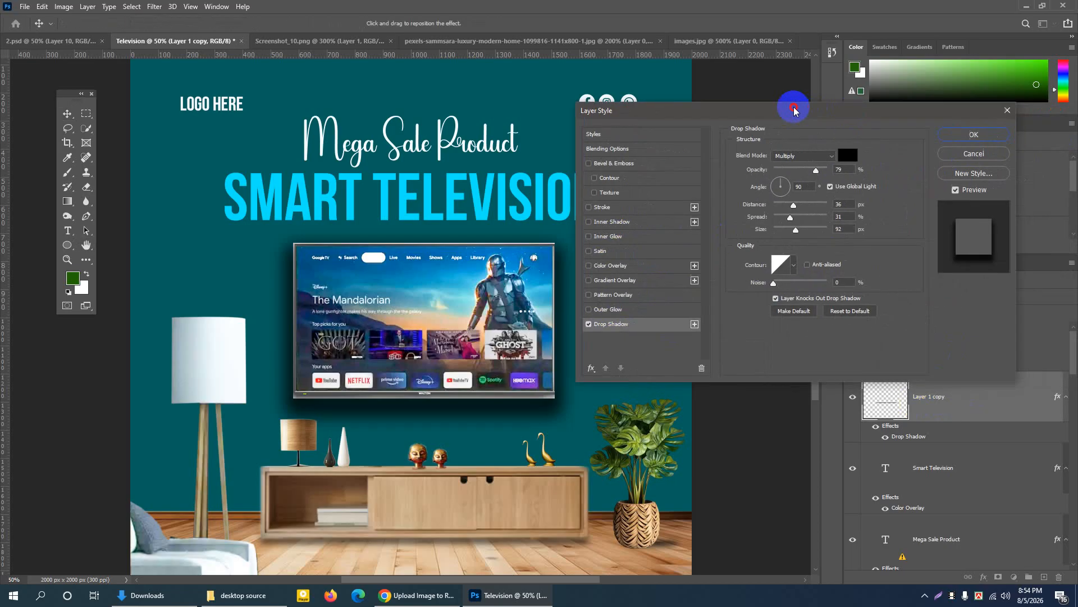
{"action": "left_click", "coordinate": [775, 176]}
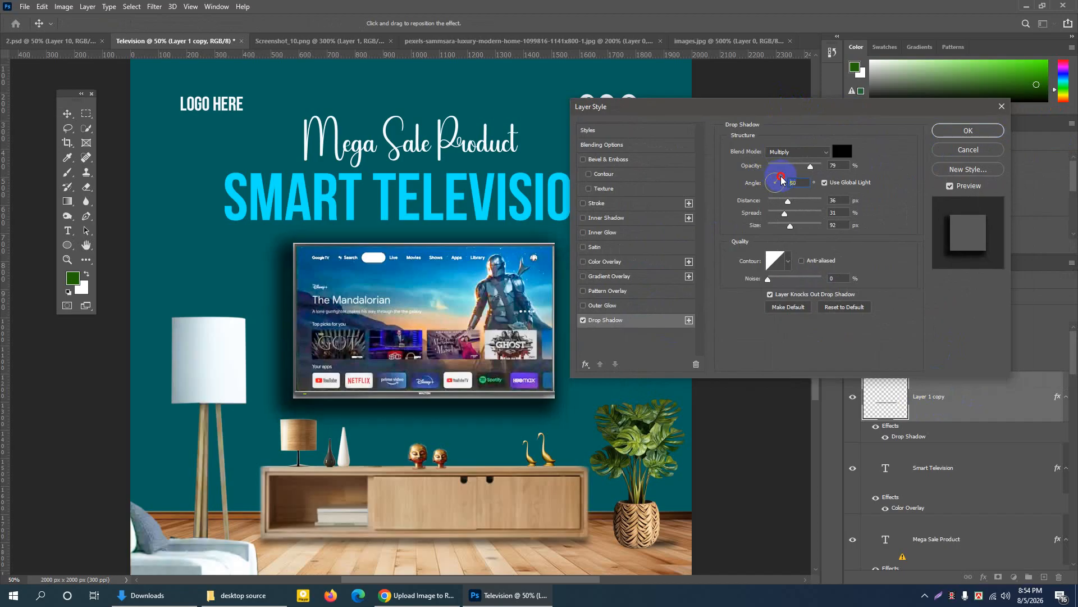
{"action": "left_click_drag", "start_coordinate": [780, 179], "coordinate": [776, 179]}
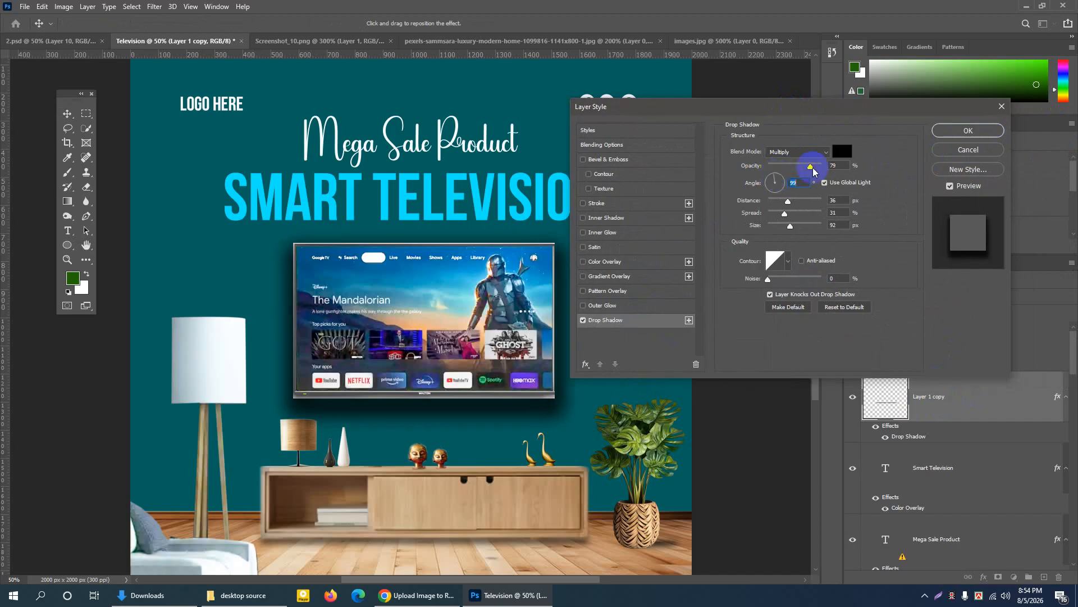
{"action": "left_click_drag", "start_coordinate": [793, 112], "coordinate": [821, 106]}
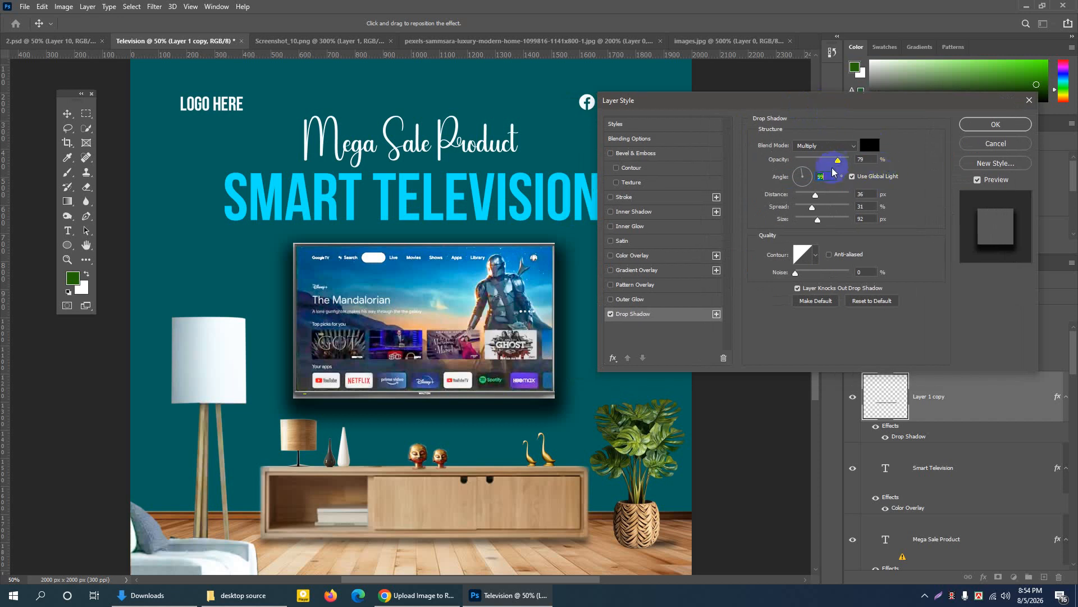
{"action": "left_click_drag", "start_coordinate": [837, 161], "coordinate": [813, 162]}
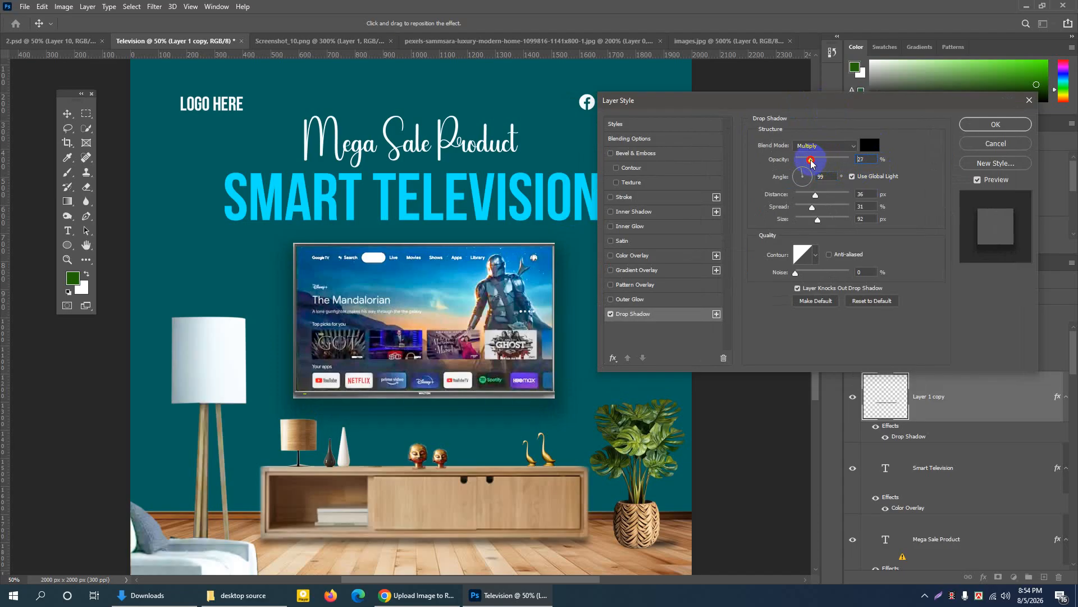
{"action": "left_click", "coordinate": [974, 124]}
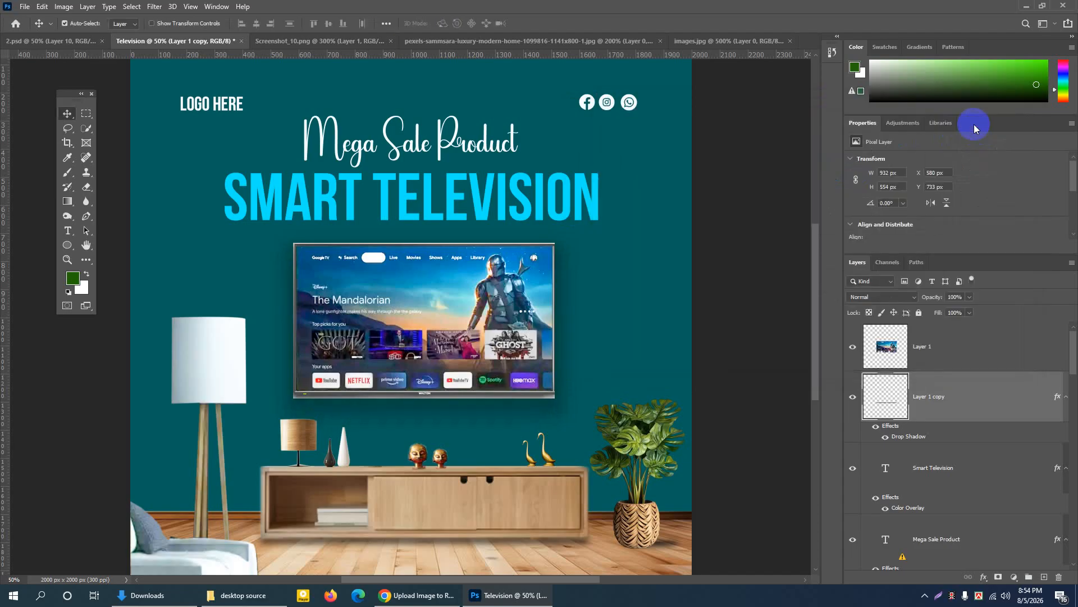
Duplicate the white floor lamp's layer in place
{"action": "key", "text": "ctrl+minus"}
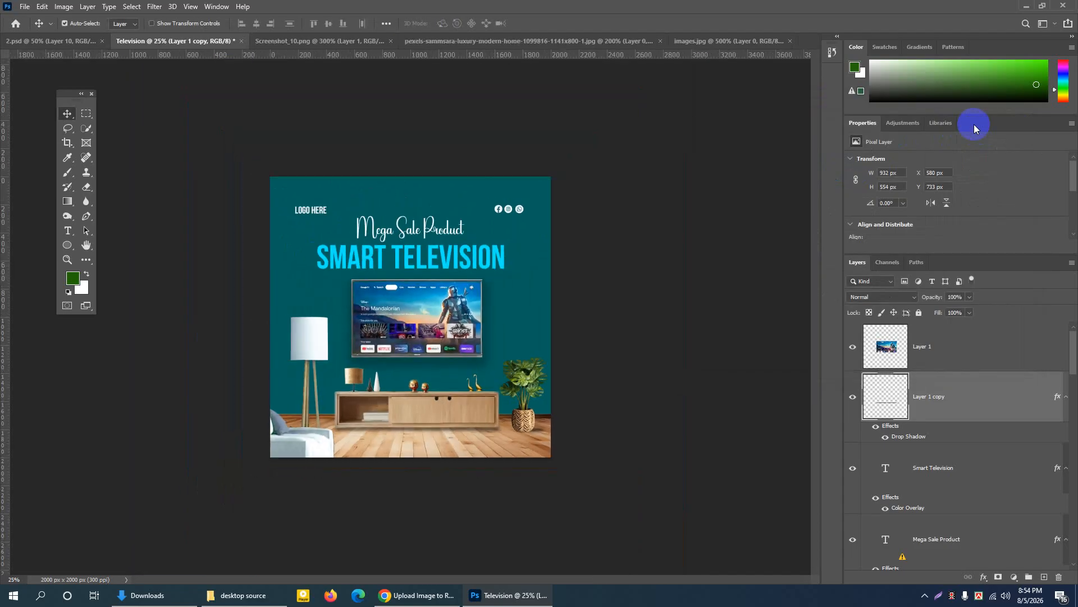
{"action": "key", "text": "ctrl+plus"}
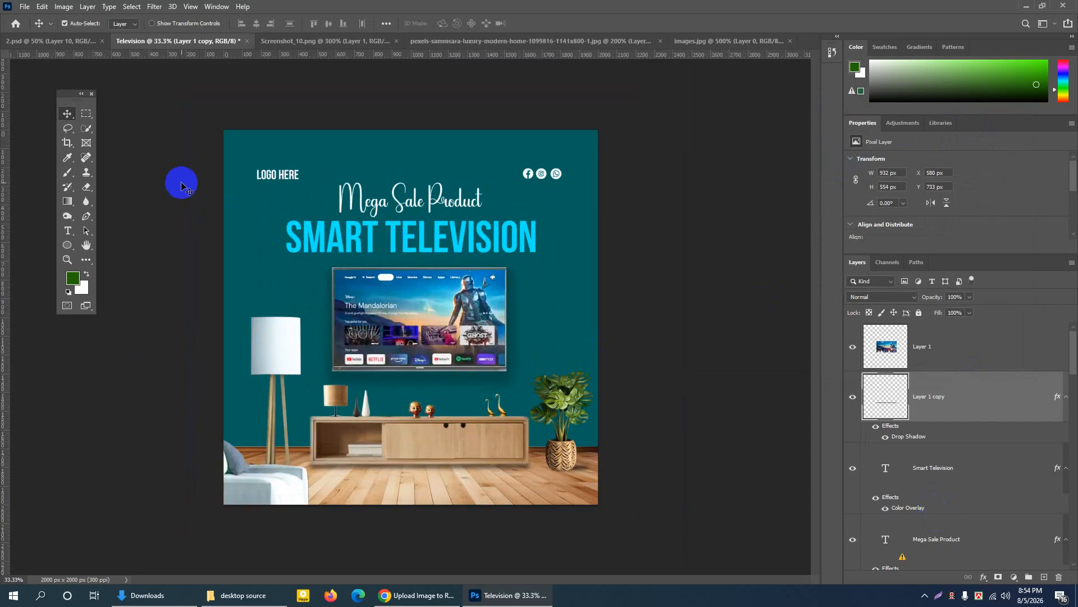
{"action": "left_click", "coordinate": [285, 340]}
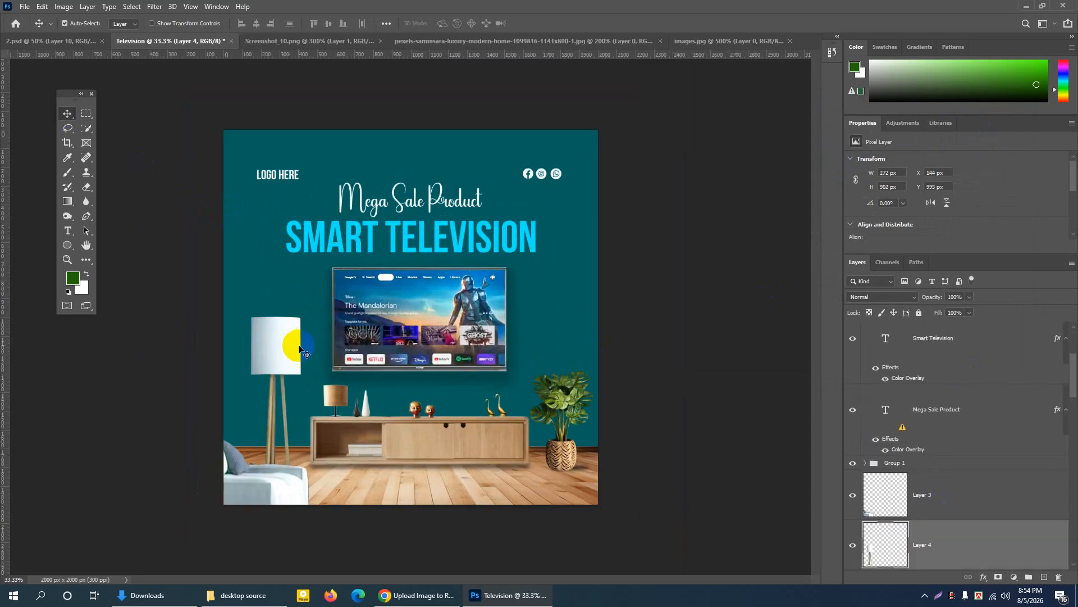
{"action": "scroll", "coordinate": [853, 554], "scroll_direction": "down", "scroll_amount": 1}
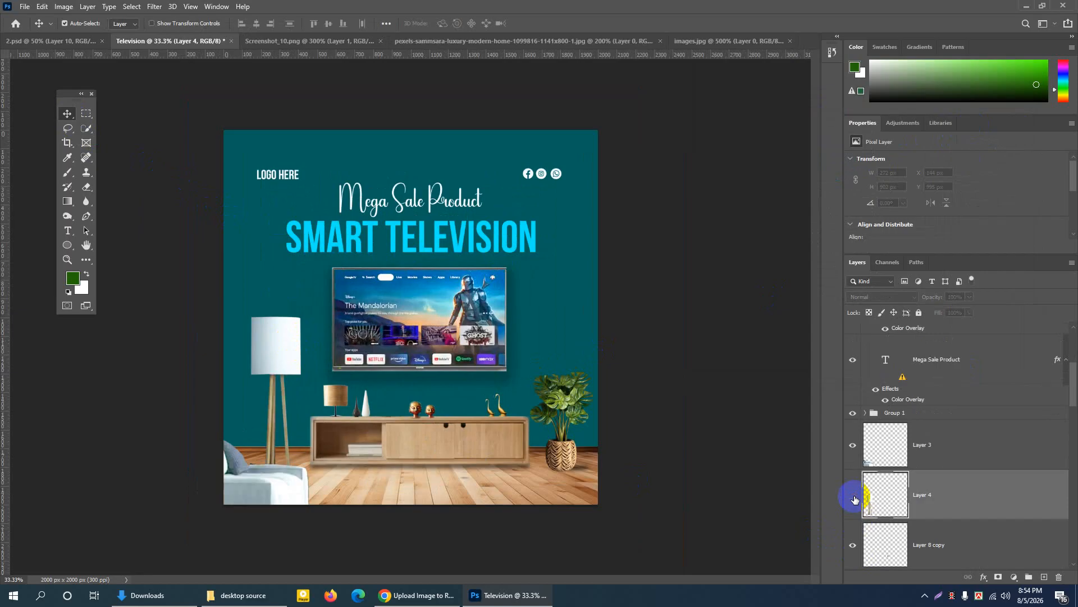
{"action": "left_click", "coordinate": [854, 497]}
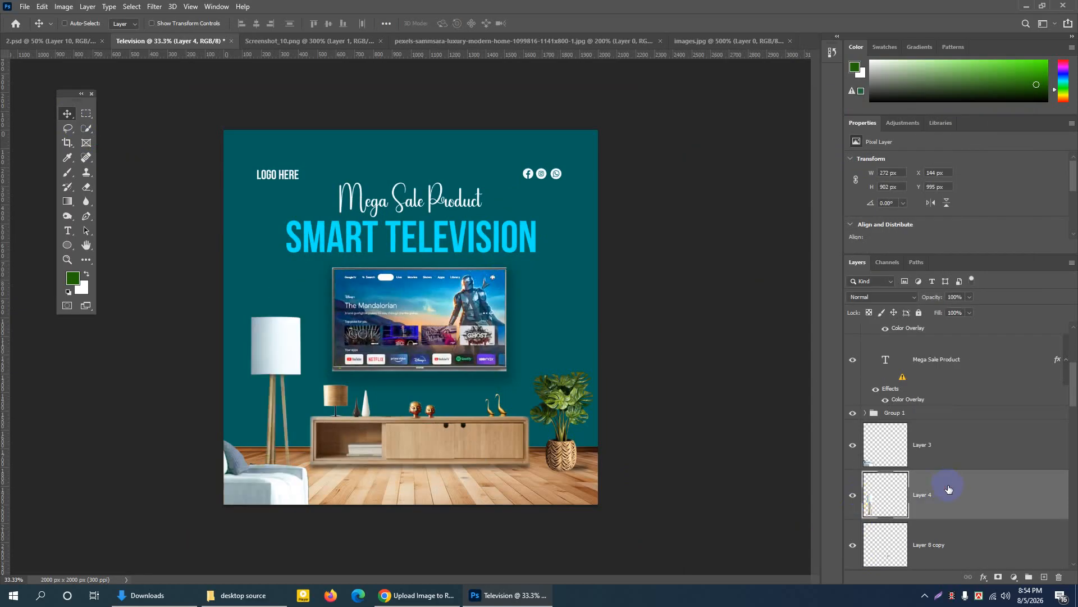
{"action": "key", "text": "ctrl+j"}
Add a Color Overlay in near-black #0a0a0a with Normal blending and 100% opacity to the original lamp layer beneath the copy
{"action": "left_click", "coordinate": [956, 537]}
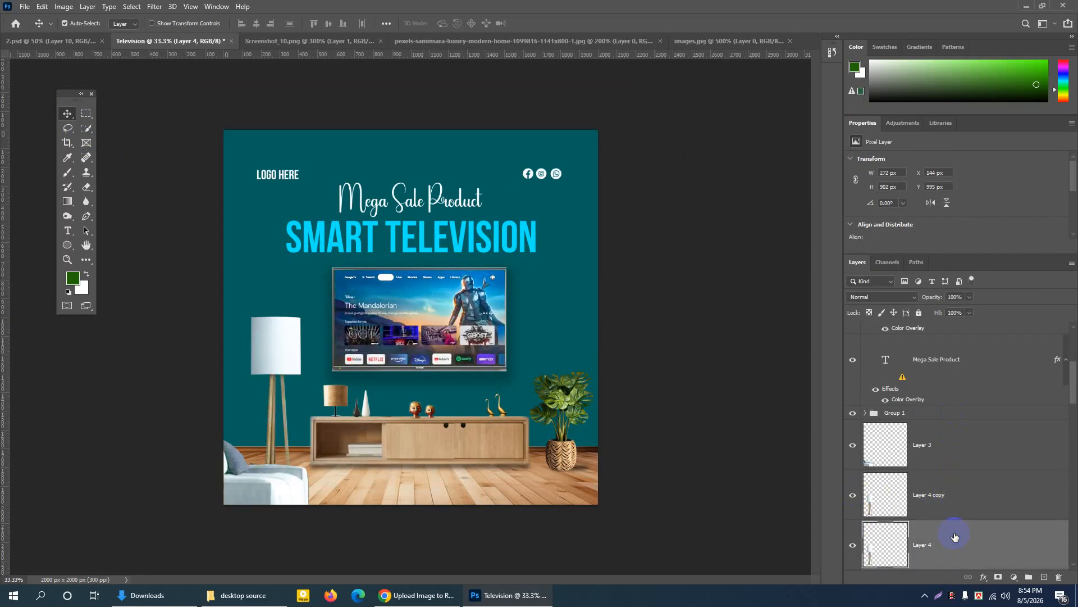
{"action": "scroll", "coordinate": [955, 536], "scroll_direction": "down", "scroll_amount": 1}
{"action": "double_click", "coordinate": [955, 493]}
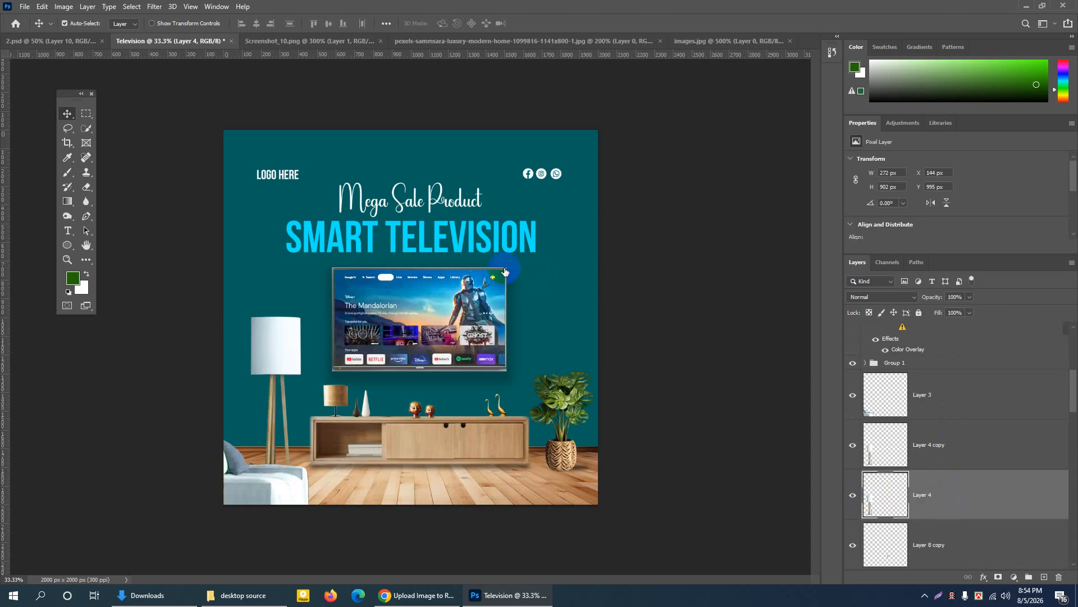
{"action": "left_click", "coordinate": [641, 255]}
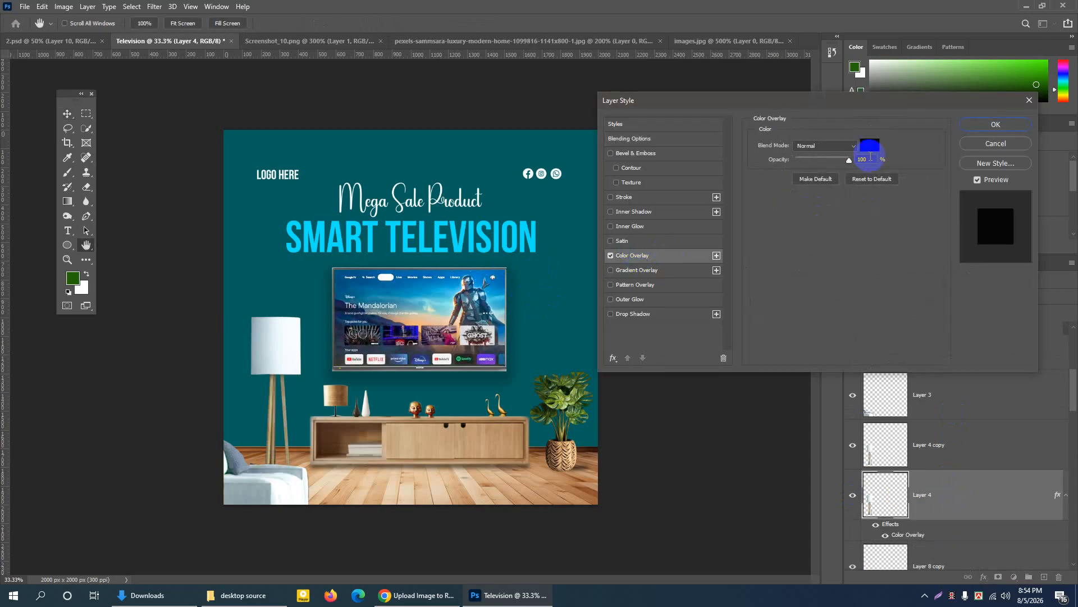
{"action": "left_click", "coordinate": [869, 145]}
{"action": "left_click", "coordinate": [319, 391]}
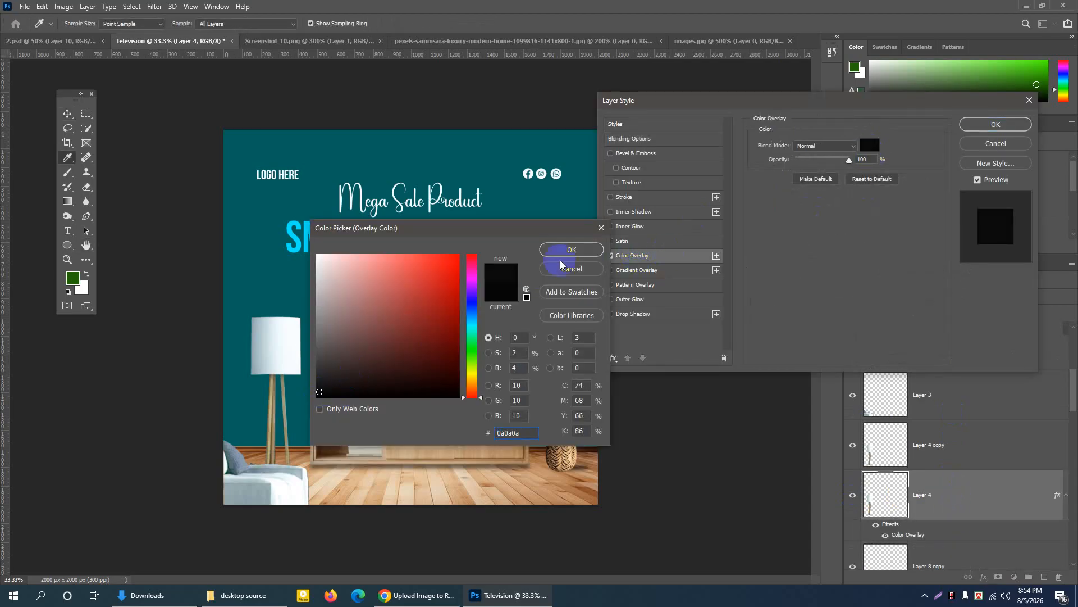
{"action": "left_click", "coordinate": [572, 250]}
{"action": "left_click", "coordinate": [995, 124]}
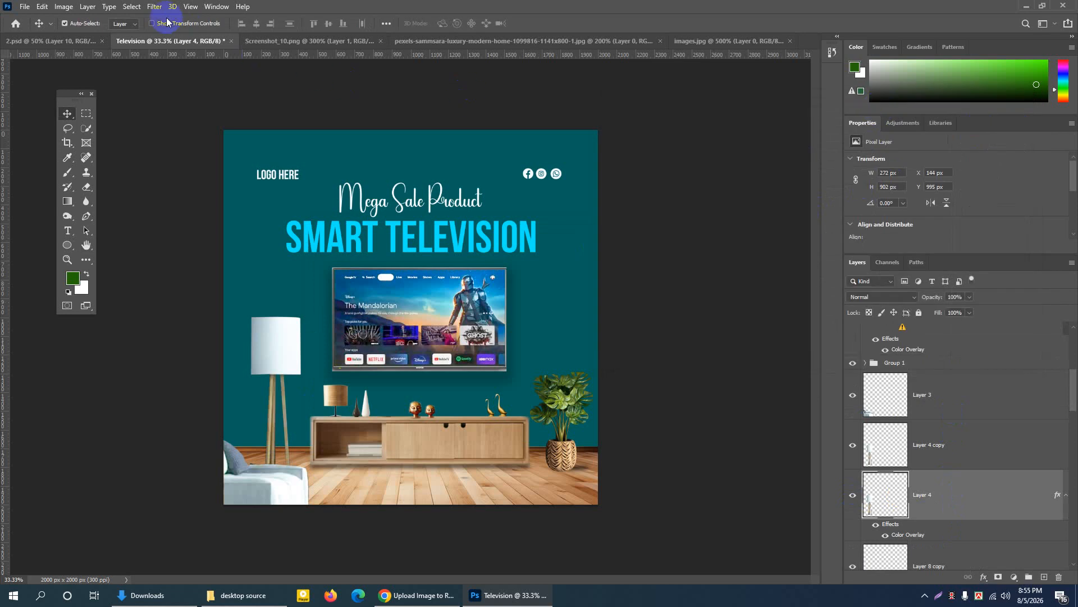
Apply a Gaussian Blur to the darkened lamp layer to turn it into a soft shadow
{"action": "left_click", "coordinate": [154, 7]}
{"action": "mouse_move", "coordinate": [185, 155]}
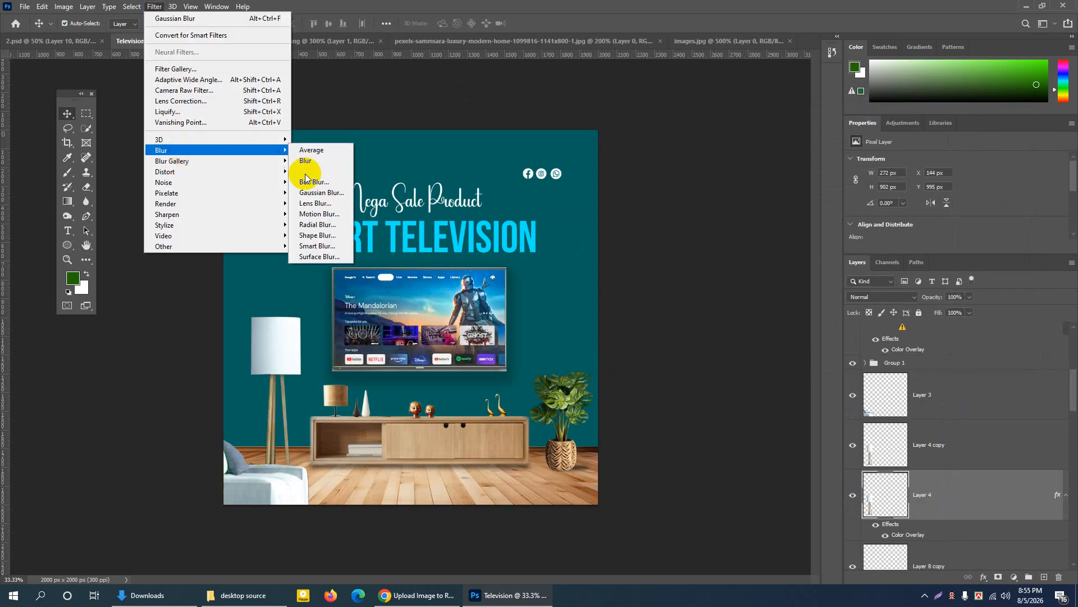
{"action": "left_click", "coordinate": [308, 193]}
{"action": "mouse_move", "coordinate": [521, 346]}
{"action": "left_mouse_down"}
{"action": "mouse_move", "coordinate": [540, 347]}
{"action": "mouse_move", "coordinate": [532, 350]}
{"action": "left_mouse_up"}
{"action": "left_click", "coordinate": [621, 196]}
Offset the blurred lamp shadow down and to the left to X 0, Y 980 px and set its layer opacity to 26%
{"action": "left_click", "coordinate": [67, 114]}
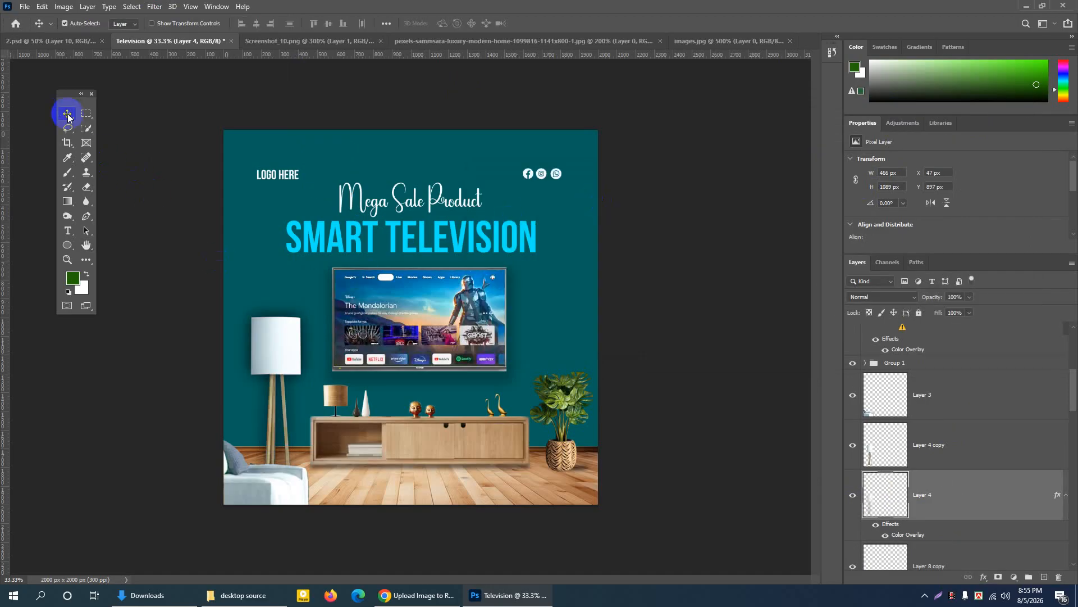
{"action": "left_click", "coordinate": [123, 24]}
{"action": "left_click", "coordinate": [126, 45]}
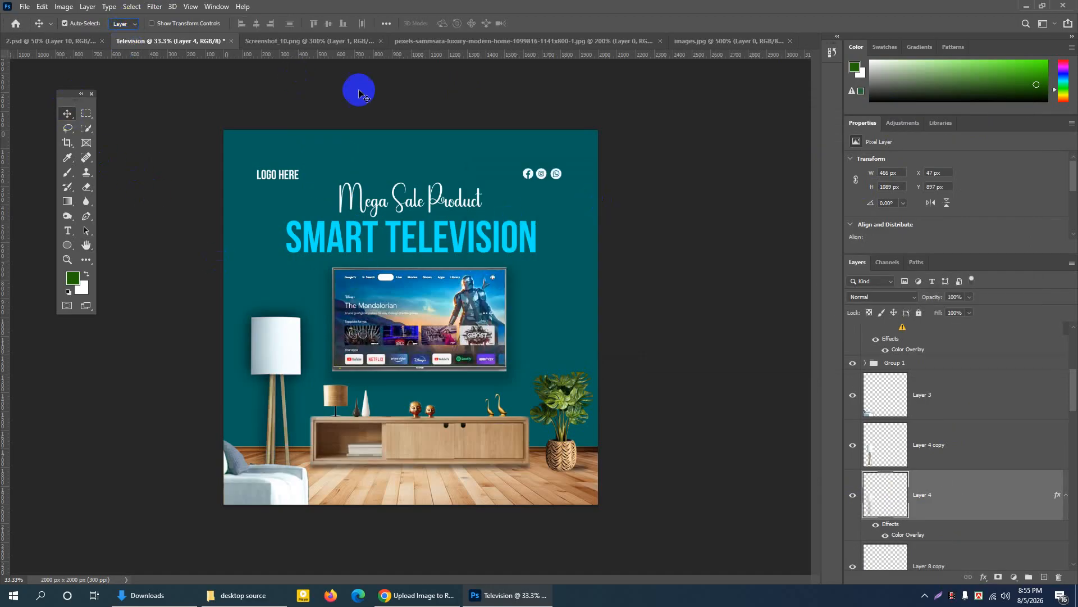
{"action": "key", "text": "ctrl+t"}
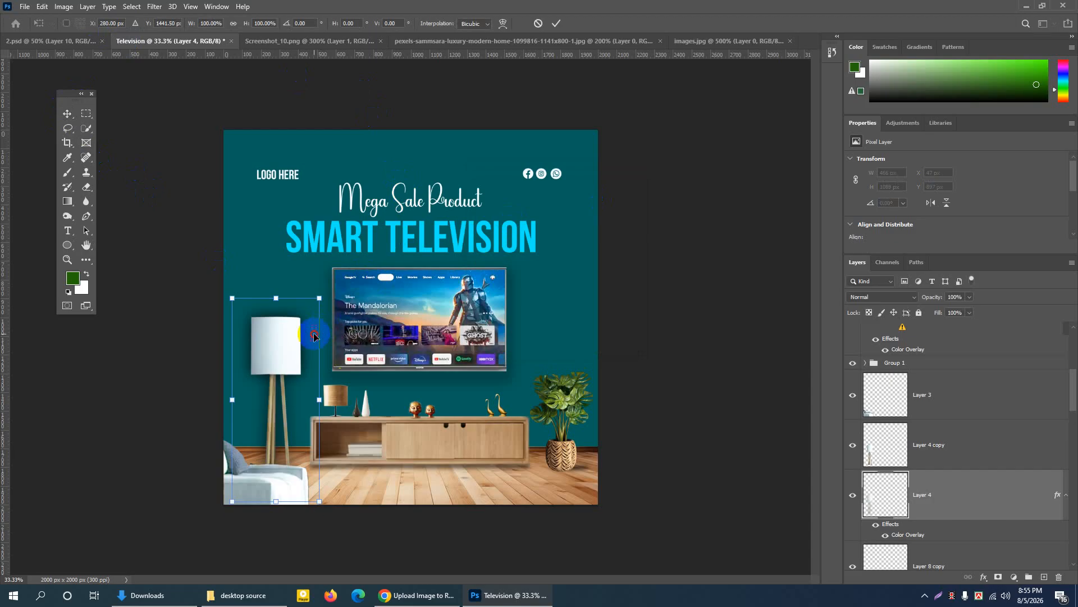
{"action": "left_click_drag", "start_coordinate": [314, 336], "coordinate": [309, 351]}
{"action": "left_click", "coordinate": [556, 25]}
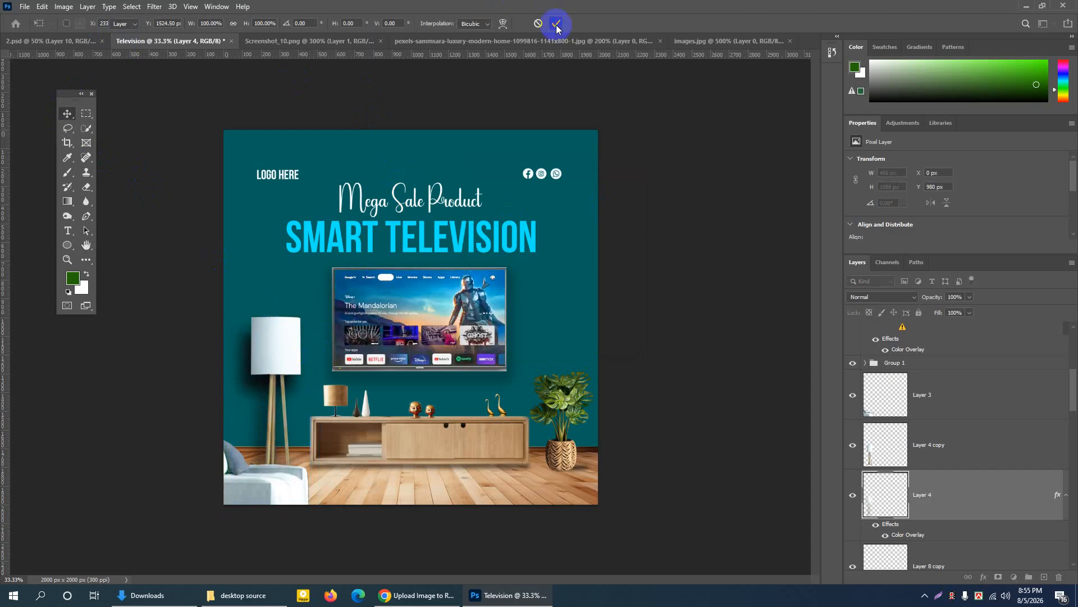
{"action": "left_click", "coordinate": [969, 297]}
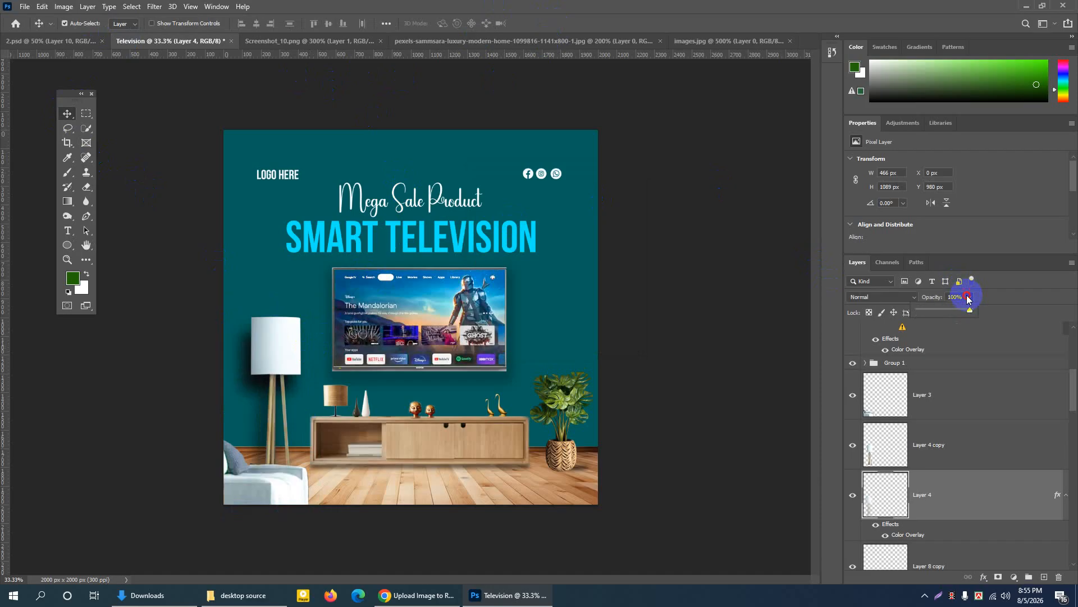
{"action": "left_click_drag", "start_coordinate": [973, 308], "coordinate": [937, 313]}
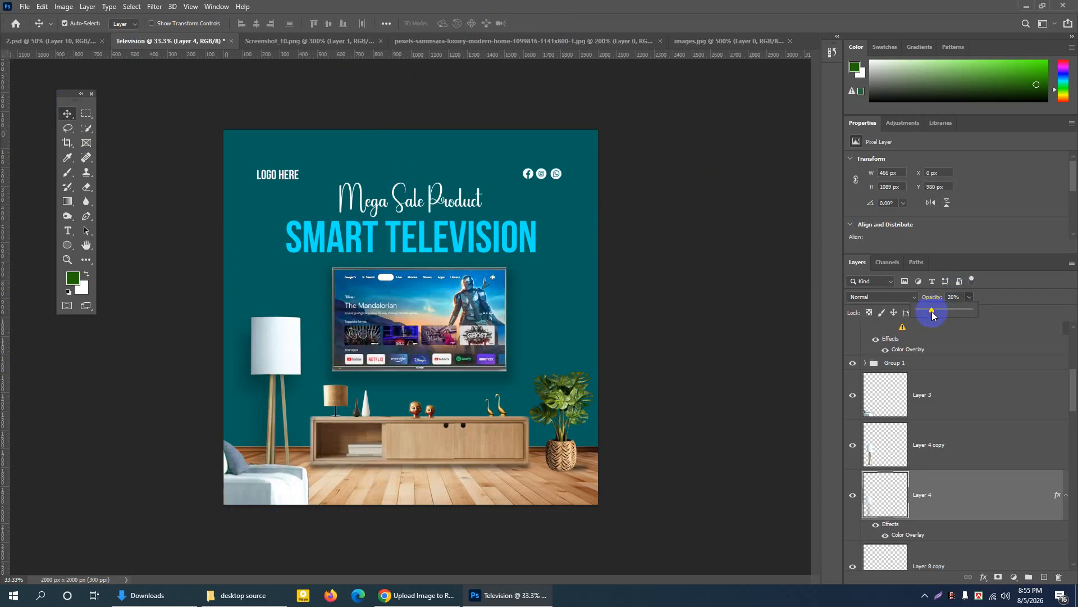
{"action": "left_click", "coordinate": [574, 400]}
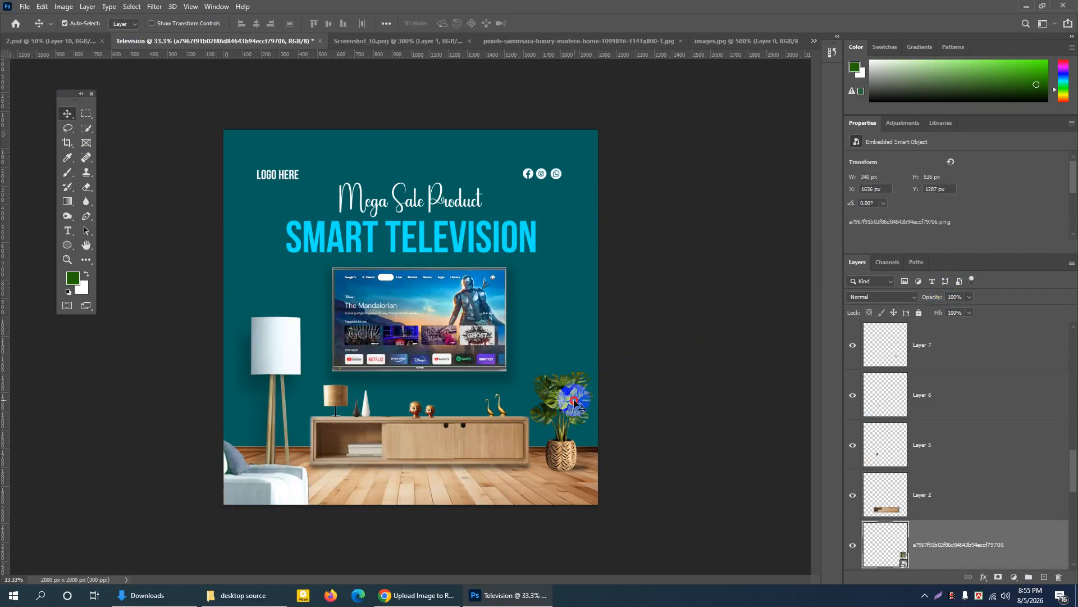
{"action": "left_click", "coordinate": [549, 270]}
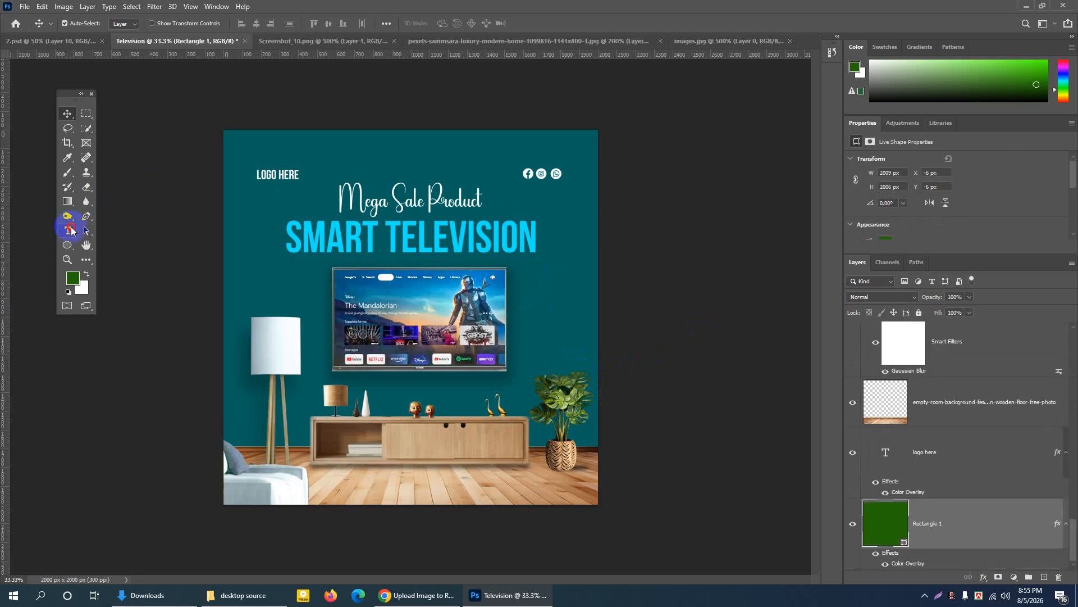
Open the "Mega Sale Product" text for editing, replacing its missing font with the default
{"action": "left_click", "coordinate": [69, 230]}
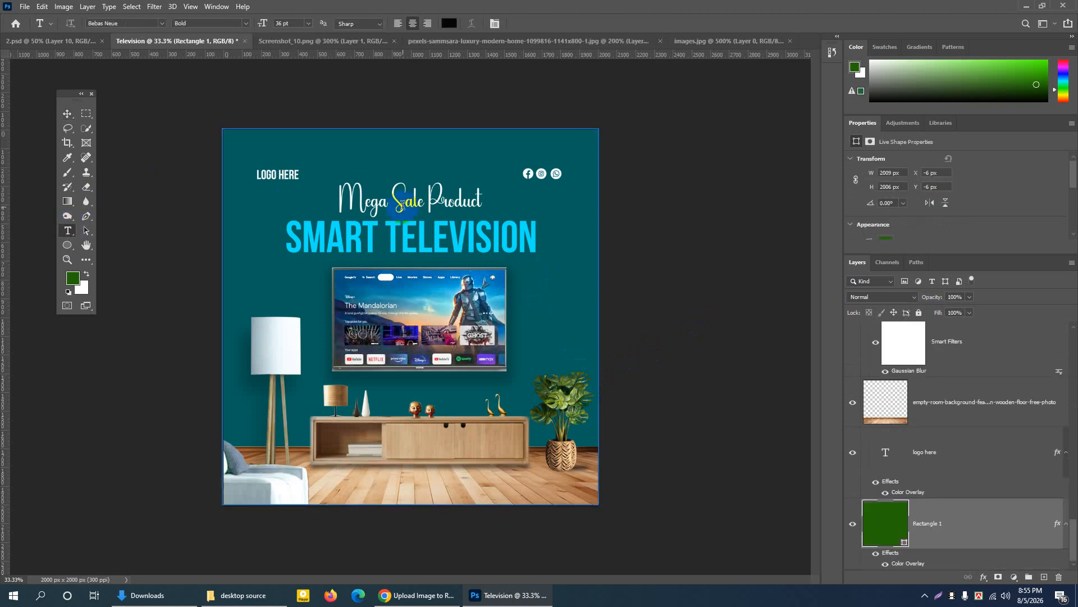
{"action": "left_click", "coordinate": [340, 201]}
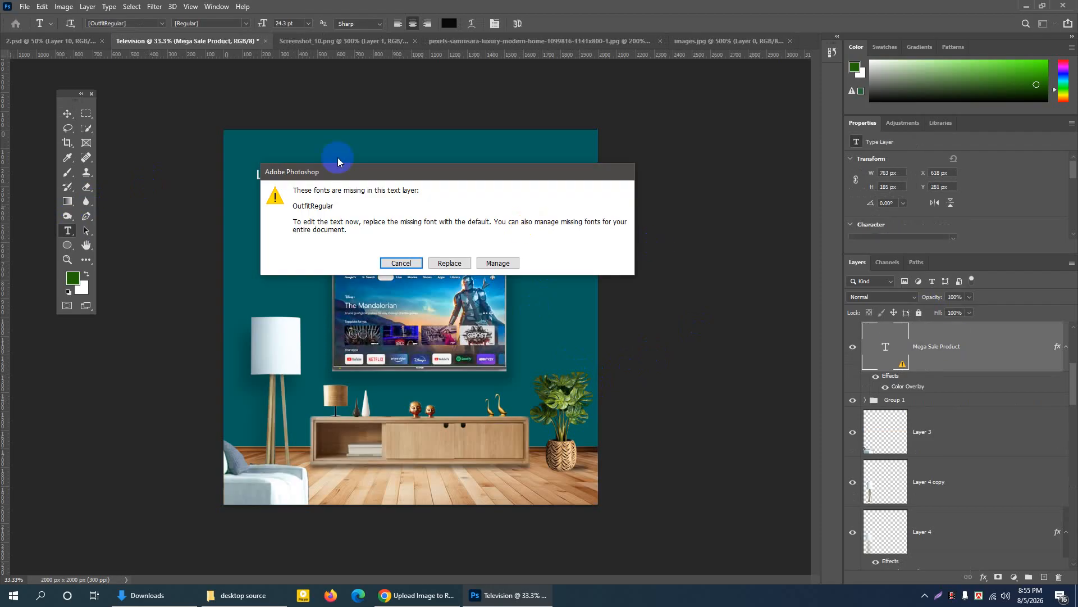
{"action": "left_click", "coordinate": [410, 264]}
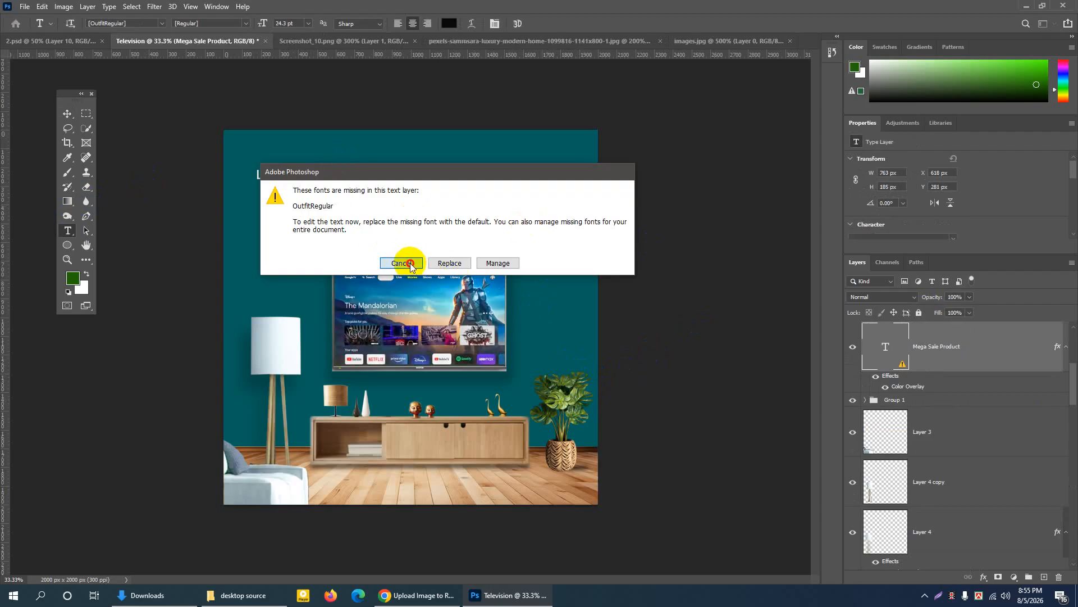
{"action": "left_click", "coordinate": [341, 192]}
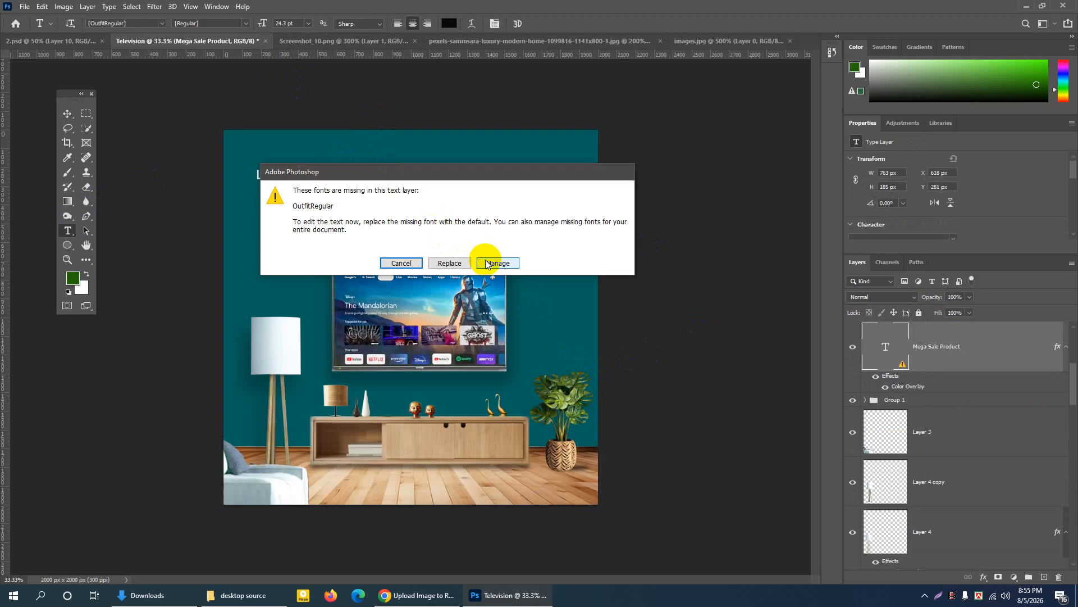
{"action": "left_click", "coordinate": [452, 263]}
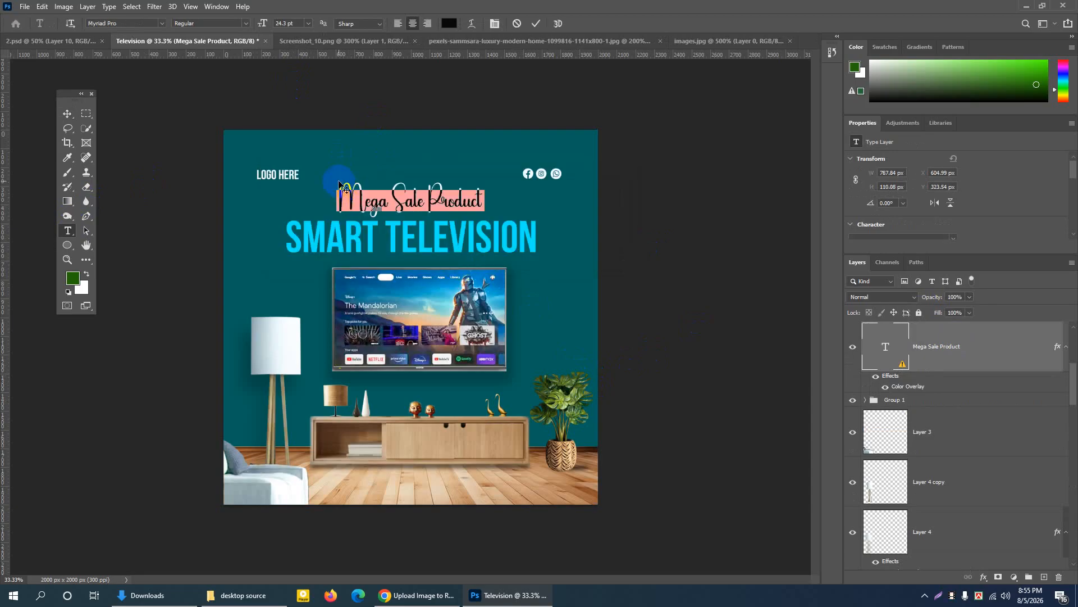
Set the font of the "Mega Sale Product" text to The Rambler
{"action": "left_click", "coordinate": [162, 23]}
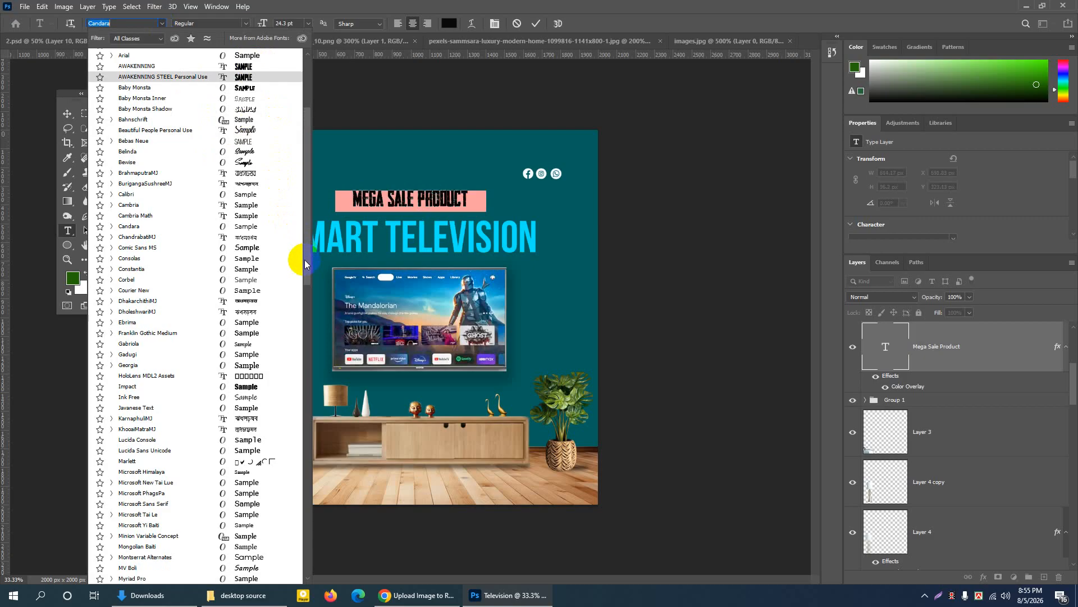
{"action": "scroll", "coordinate": [301, 137], "scroll_direction": "up", "scroll_amount": 5}
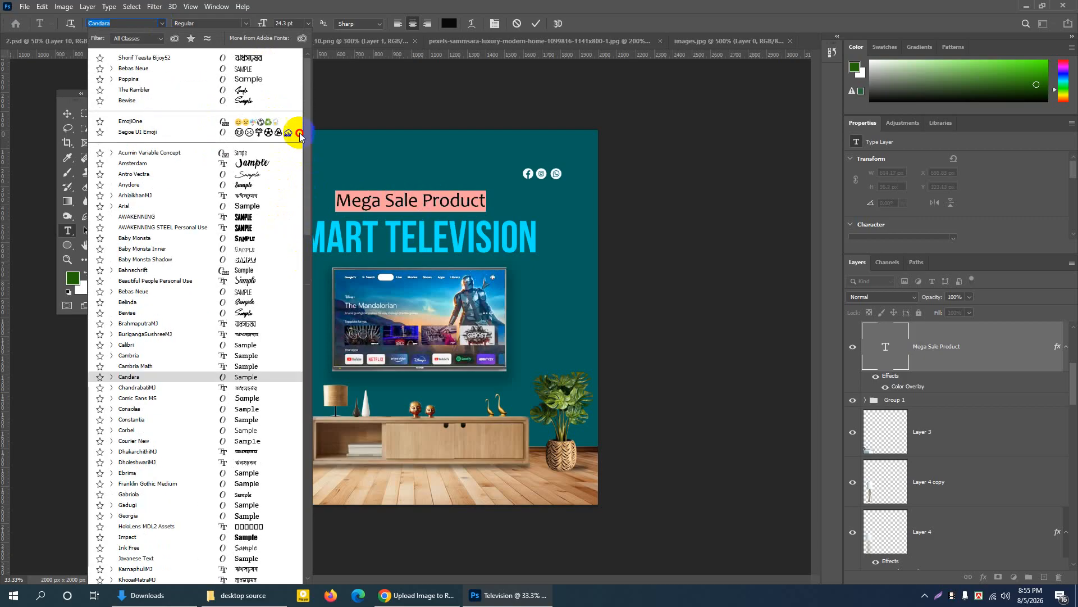
{"action": "left_click", "coordinate": [248, 91]}
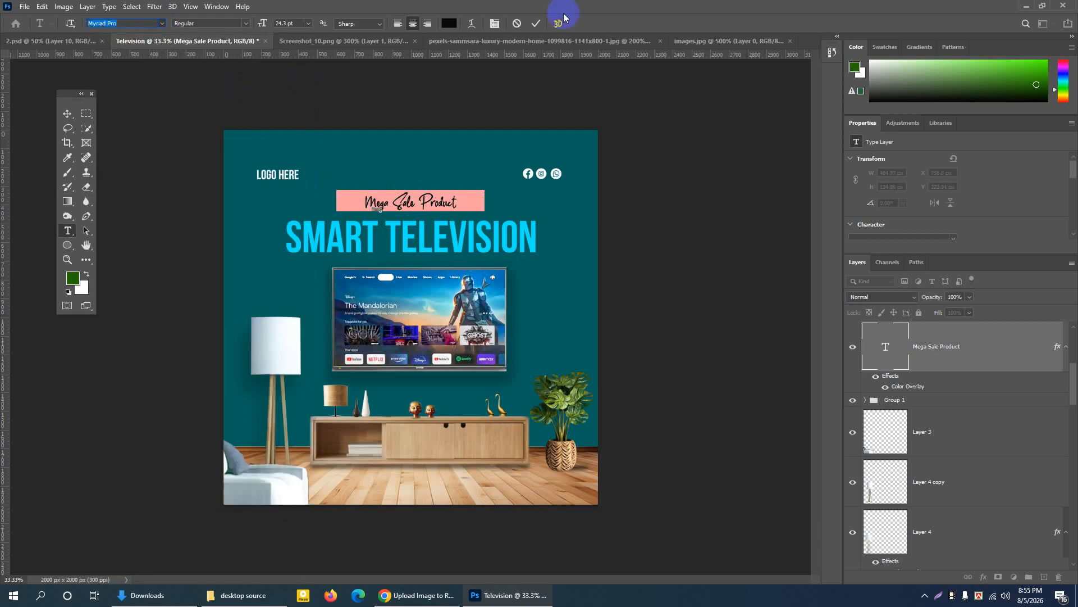
Scale the "Mega Sale Product" text to about 200% and shift it down slightly to about Y 281 px
{"action": "left_click", "coordinate": [536, 25]}
{"action": "key", "text": "ctrl+t"}
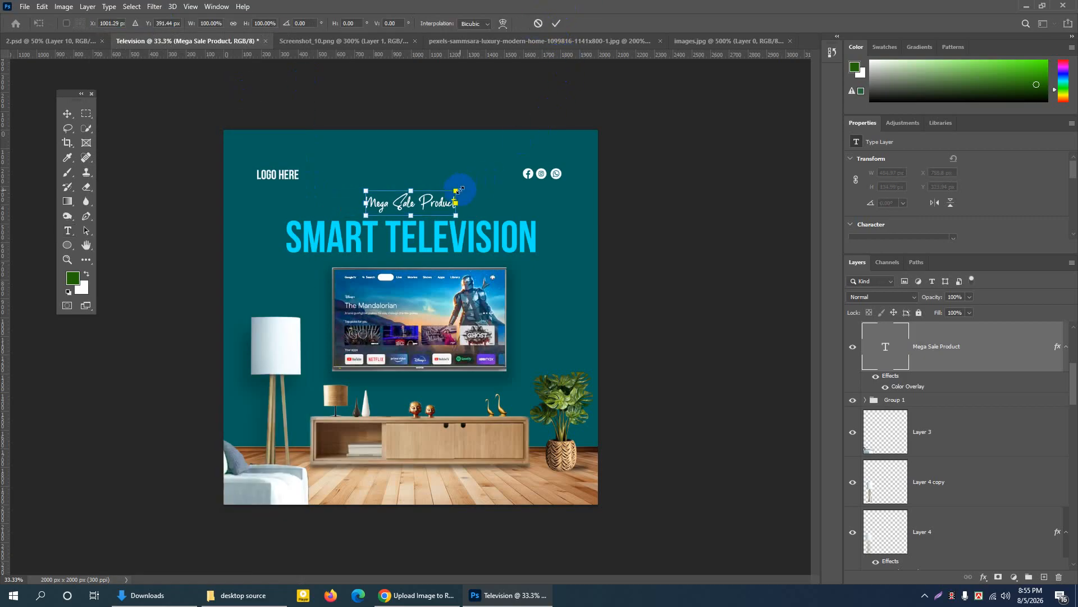
{"action": "left_click_drag", "start_coordinate": [459, 191], "coordinate": [508, 186]}
{"action": "left_click", "coordinate": [556, 23]}
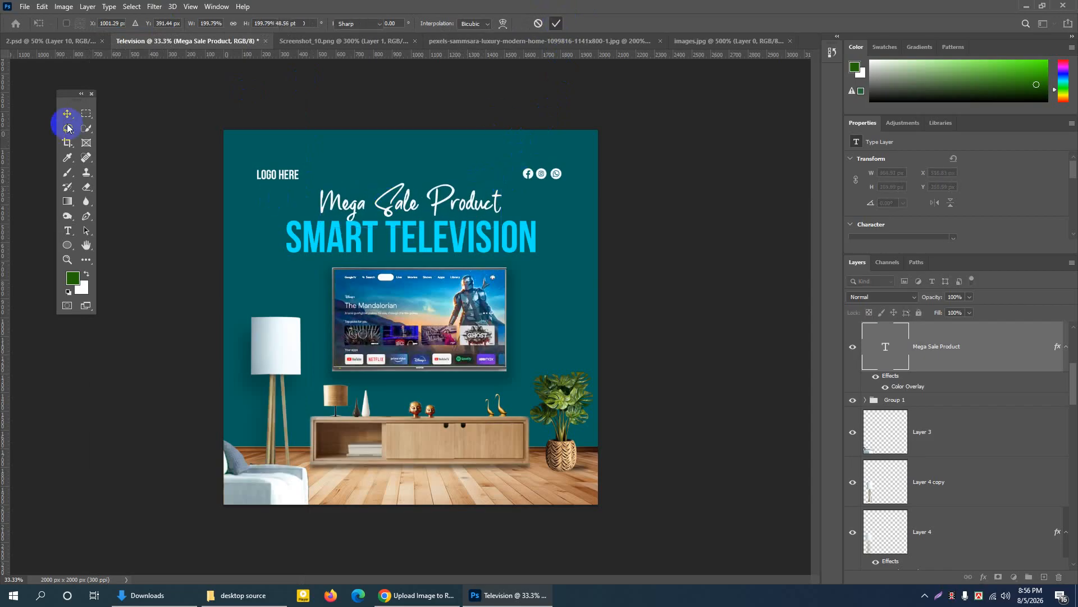
{"action": "left_click", "coordinate": [65, 113]}
{"action": "left_click_drag", "start_coordinate": [497, 196], "coordinate": [498, 203]}
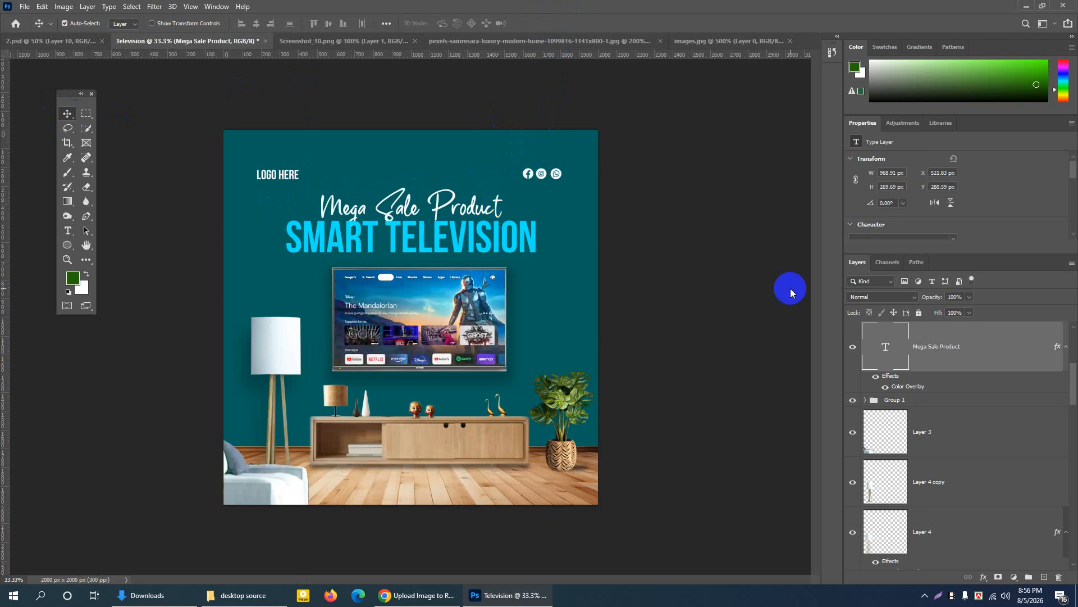
Add a Multiply drop shadow to the "Mega Sale Product" text with 35% opacity, 99° angle, 14 px distance and 7 px size
{"action": "double_click", "coordinate": [1021, 346]}
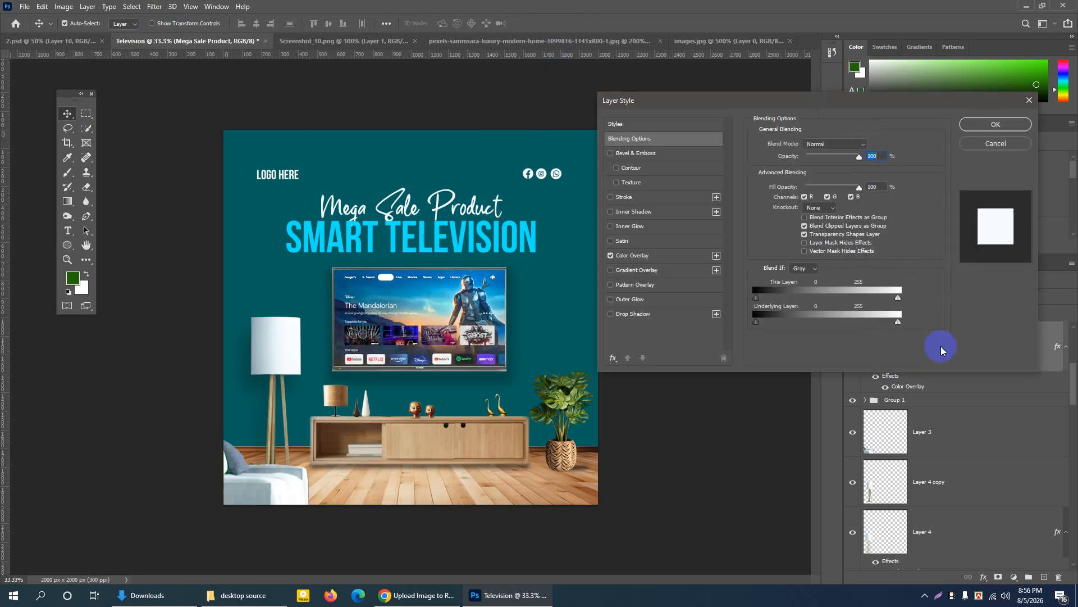
{"action": "left_click", "coordinate": [641, 314]}
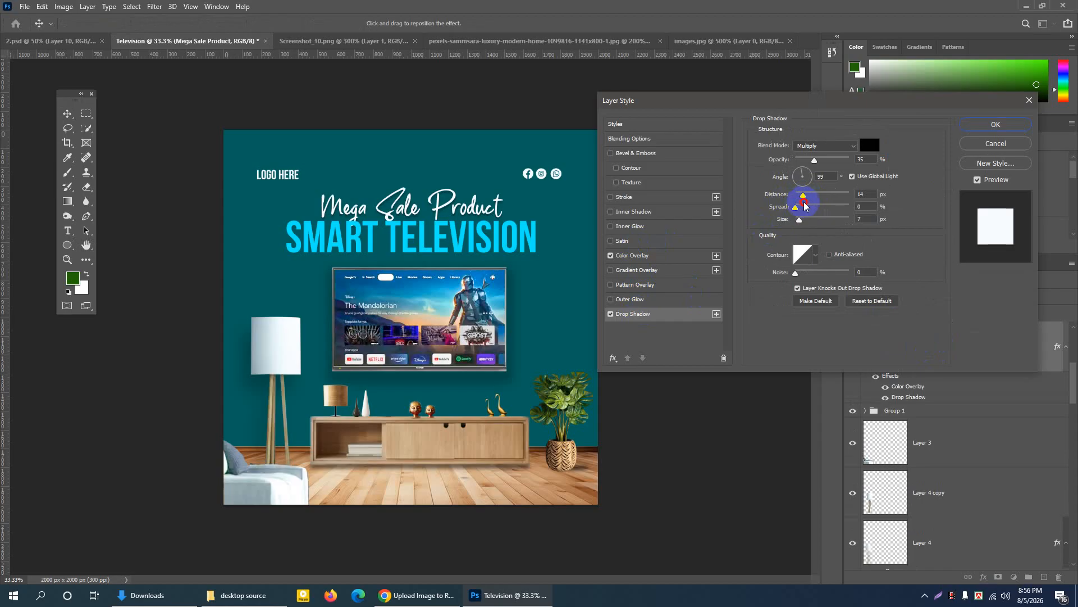
{"action": "left_click", "coordinate": [996, 124]}
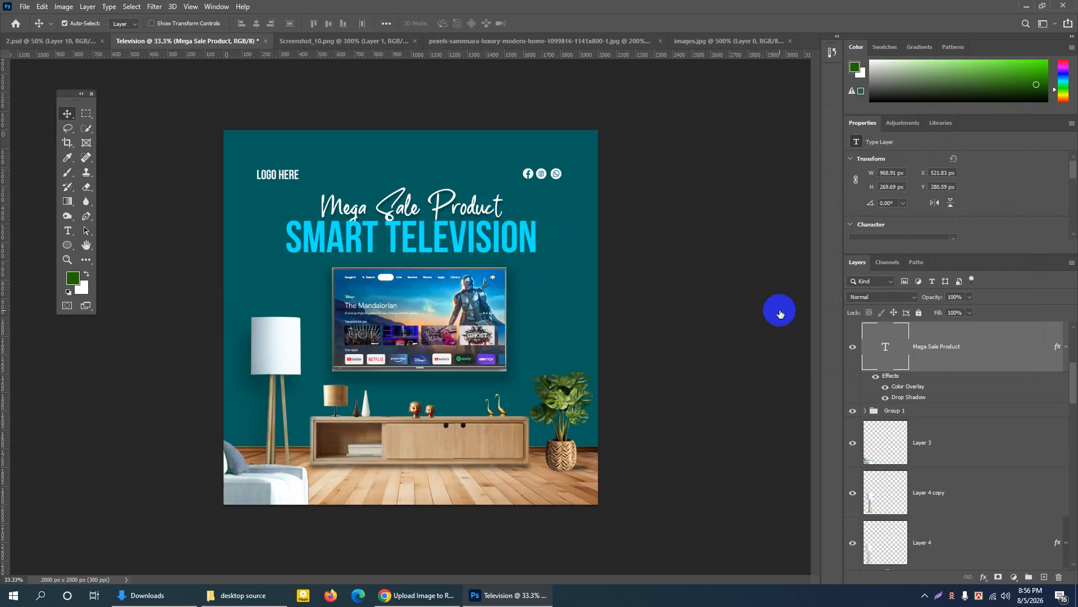
{"action": "left_click", "coordinate": [853, 348]}
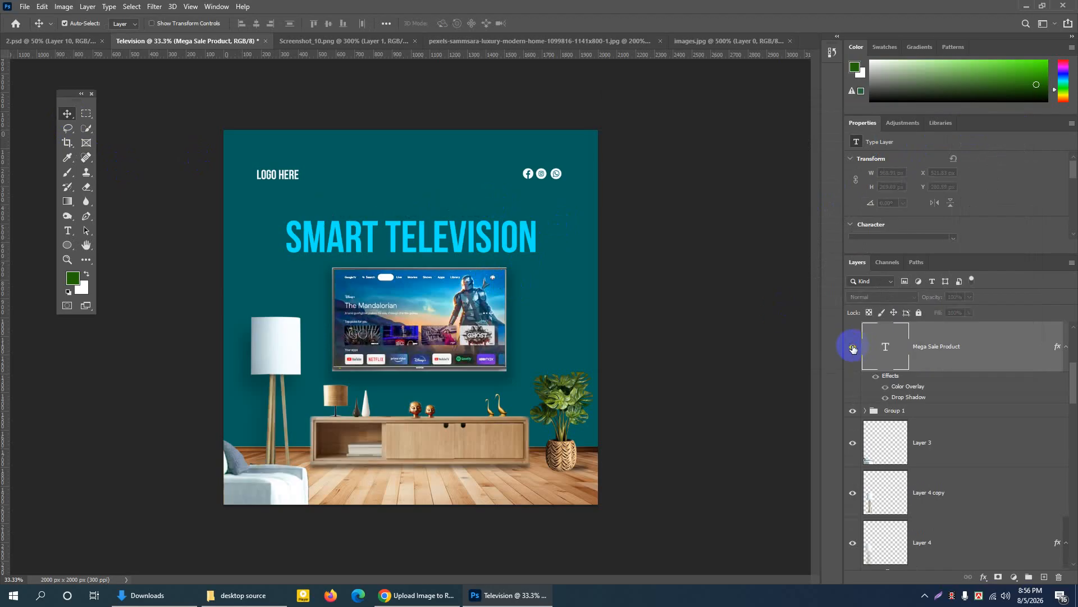
{"action": "left_click", "coordinate": [853, 347]}
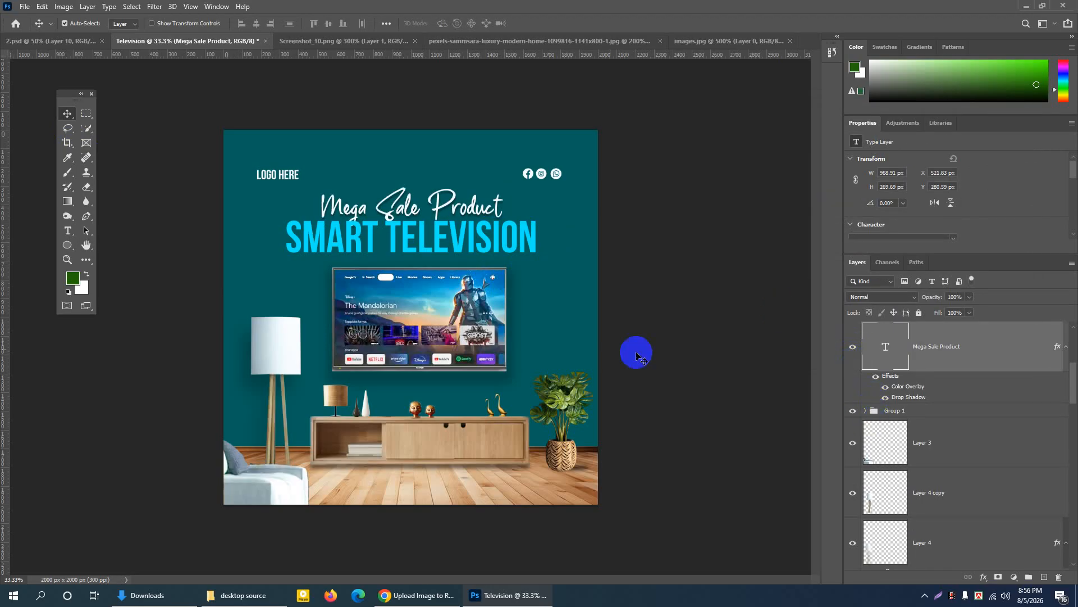
Reorder the layers so that the "Mega Sale Product" text sits directly above the "Smart Television" text
{"action": "left_click", "coordinate": [533, 247]}
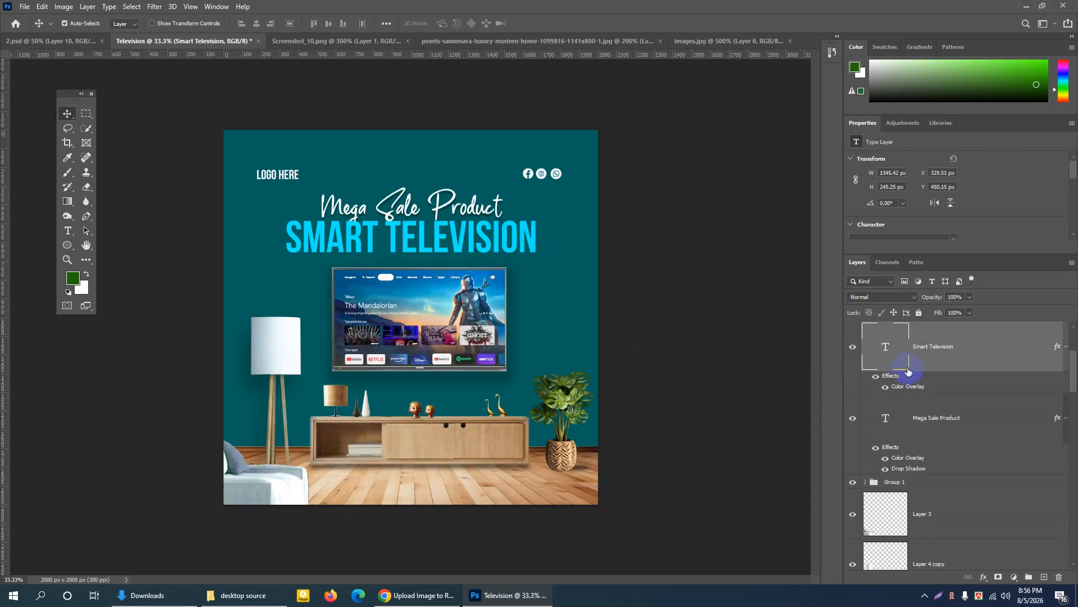
{"action": "scroll", "coordinate": [962, 368], "scroll_direction": "up", "scroll_amount": 2}
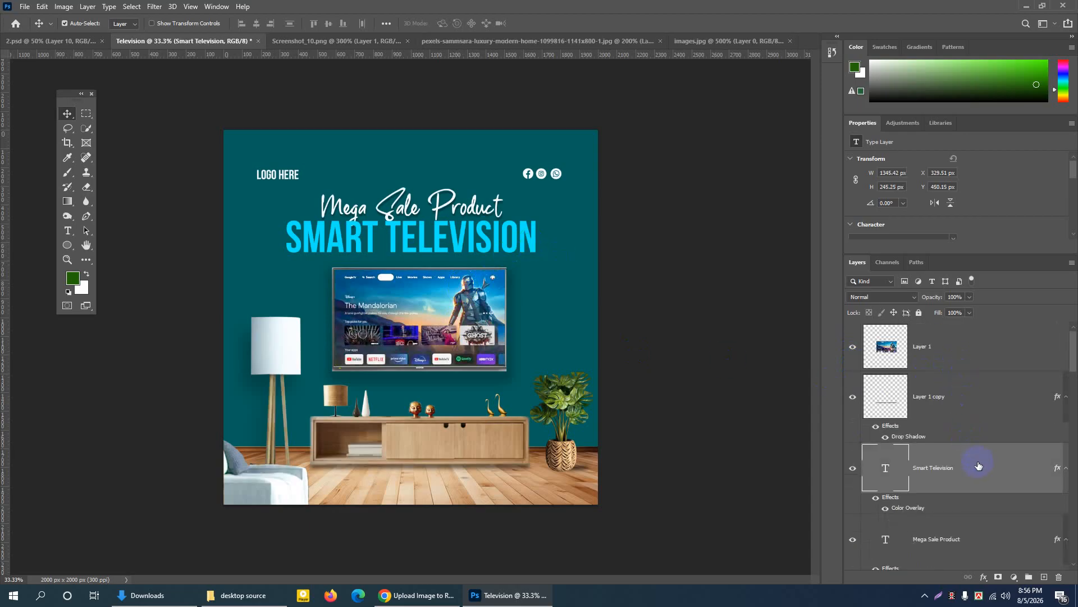
{"action": "scroll", "coordinate": [952, 500], "scroll_direction": "down", "scroll_amount": 1}
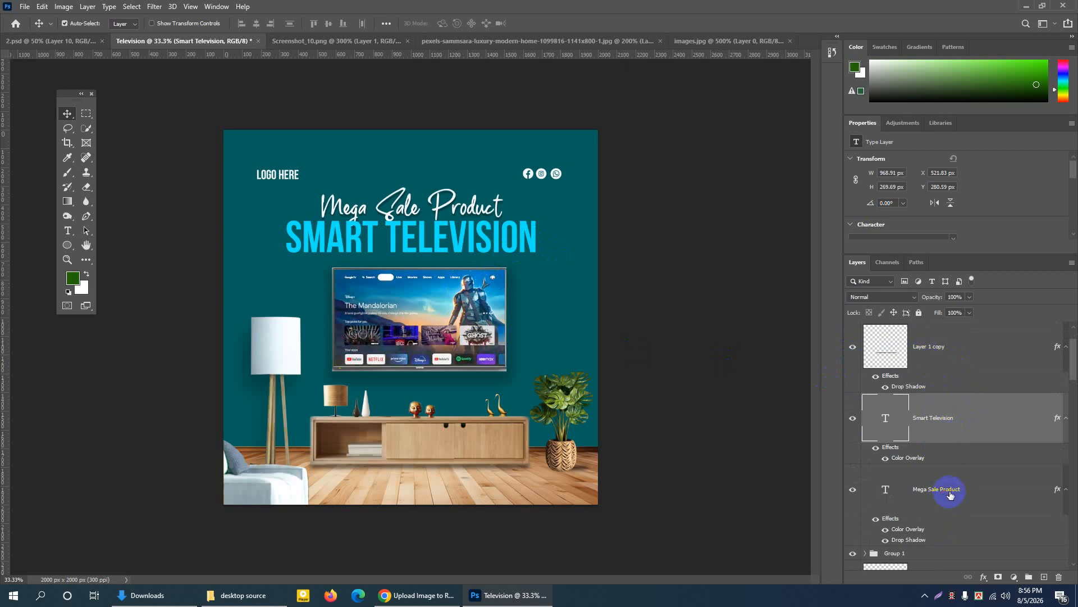
{"action": "left_click_drag", "start_coordinate": [950, 494], "coordinate": [920, 398]}
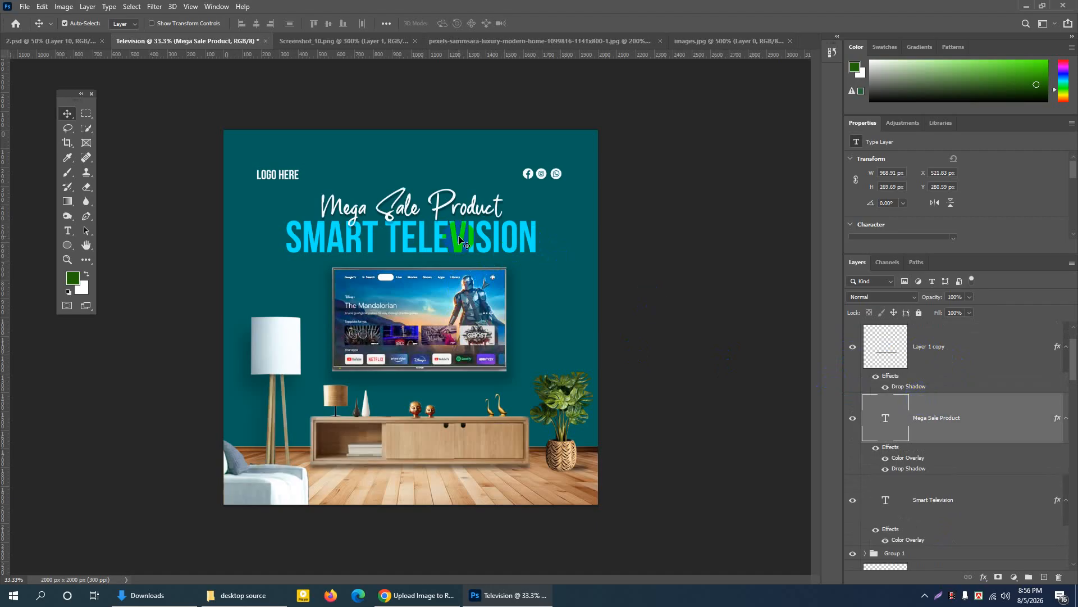
Lower the "Mega Sale Product" text so it overlaps the main heading, fine-tuning its position to about X 532, Y 307 px
{"action": "left_click_drag", "start_coordinate": [469, 208], "coordinate": [477, 220]}
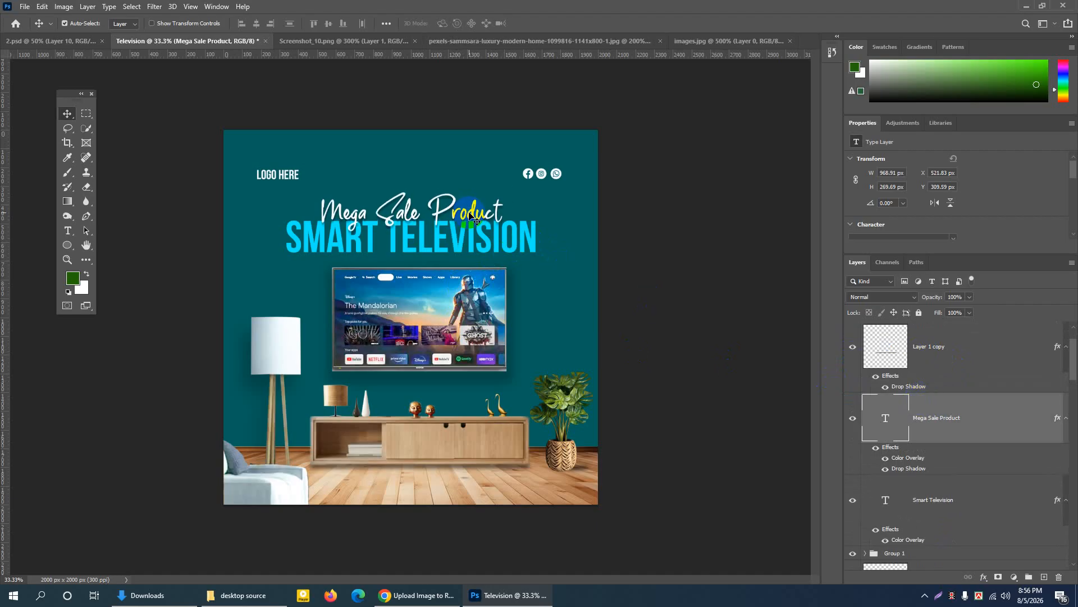
{"action": "key", "text": "Right"}
{"action": "key", "text": "Right"}
{"action": "key", "text": "Right"}
{"action": "key", "text": "Right"}
{"action": "key", "text": "Right"}
{"action": "key", "text": "Right"}
{"action": "key", "text": "Right"}
{"action": "key", "text": "Right"}
{"action": "key", "text": "Up"}
{"action": "key", "text": "Up"}
{"action": "key", "text": "Up"}
{"action": "key", "text": "Up"}
{"action": "key", "text": "Up"}
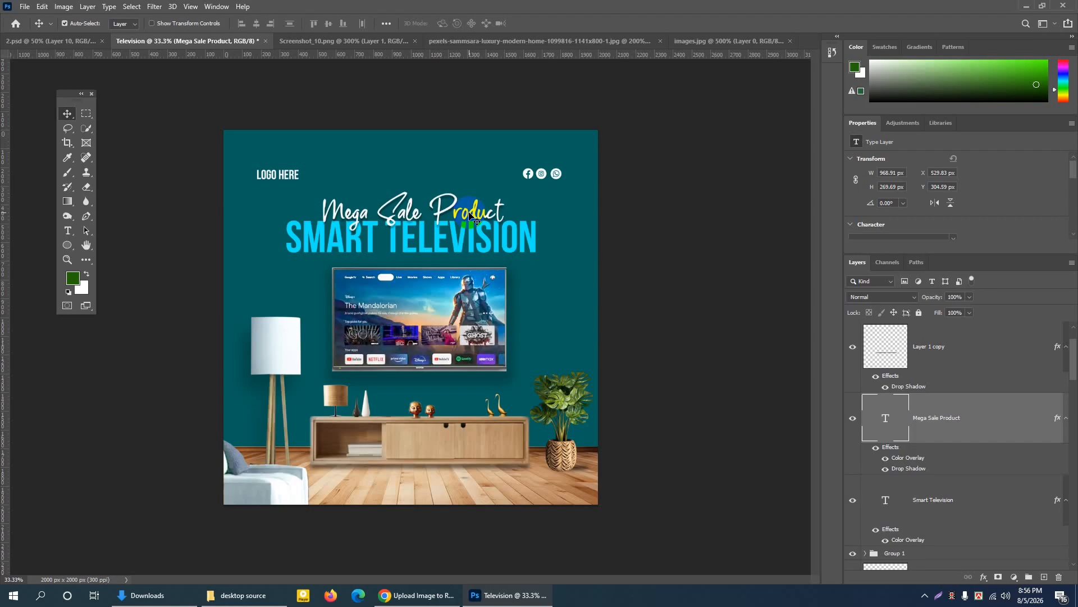
{"action": "key", "text": "Right"}
{"action": "key", "text": "Right"}
{"action": "key", "text": "Down"}
{"action": "key", "text": "Down"}
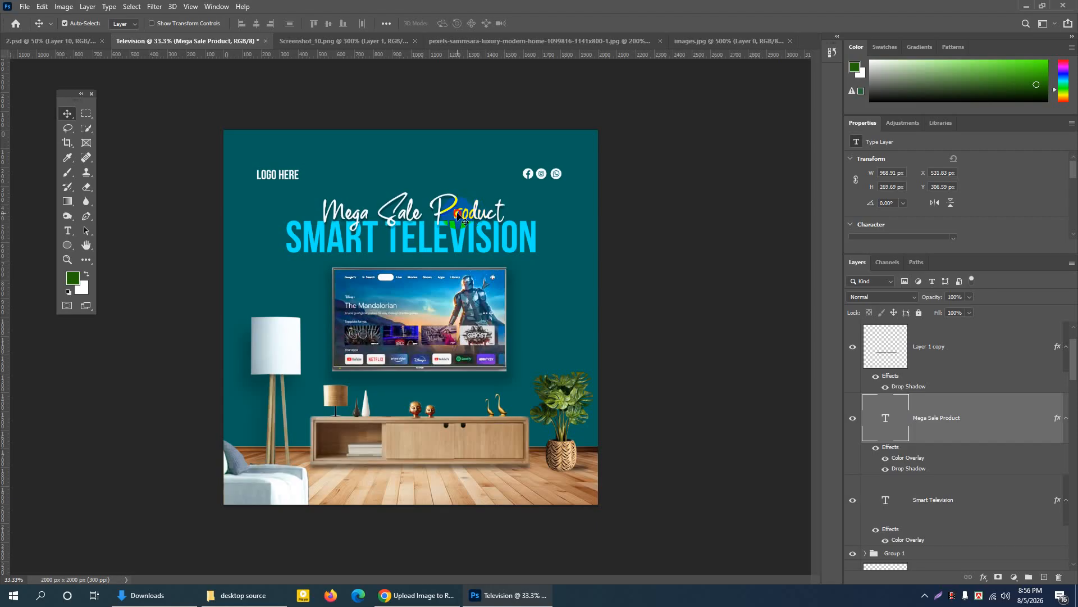
Raise the "Smart Television" heading about 33 px and the "Mega Sale Product" text to about X 532, Y 258 px
{"action": "left_click_drag", "start_coordinate": [459, 215], "coordinate": [458, 205]}
{"action": "left_click_drag", "start_coordinate": [439, 240], "coordinate": [439, 233]}
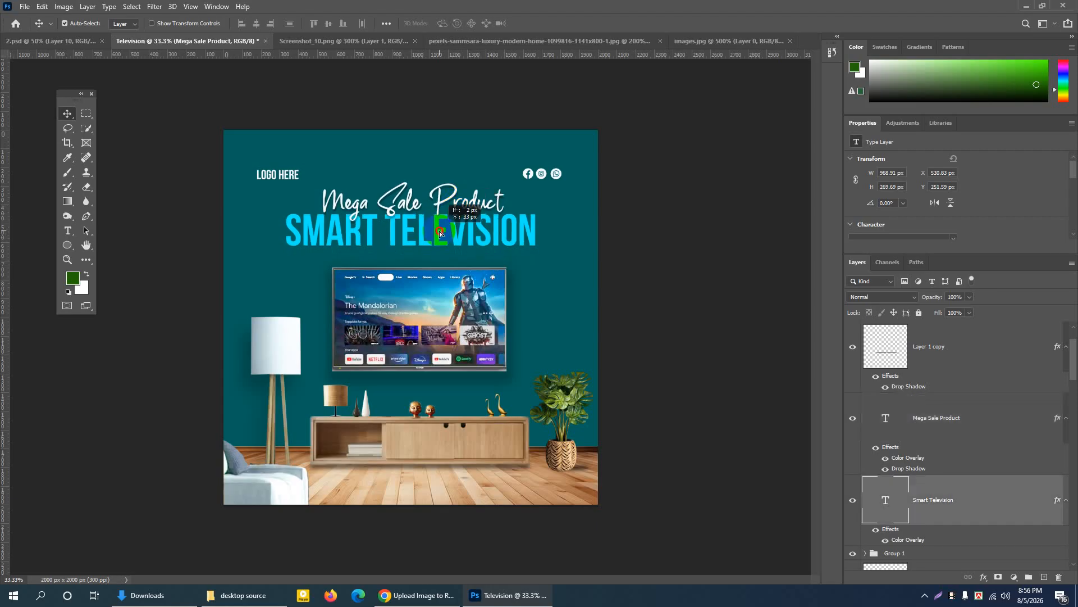
{"action": "left_click", "coordinate": [500, 201]}
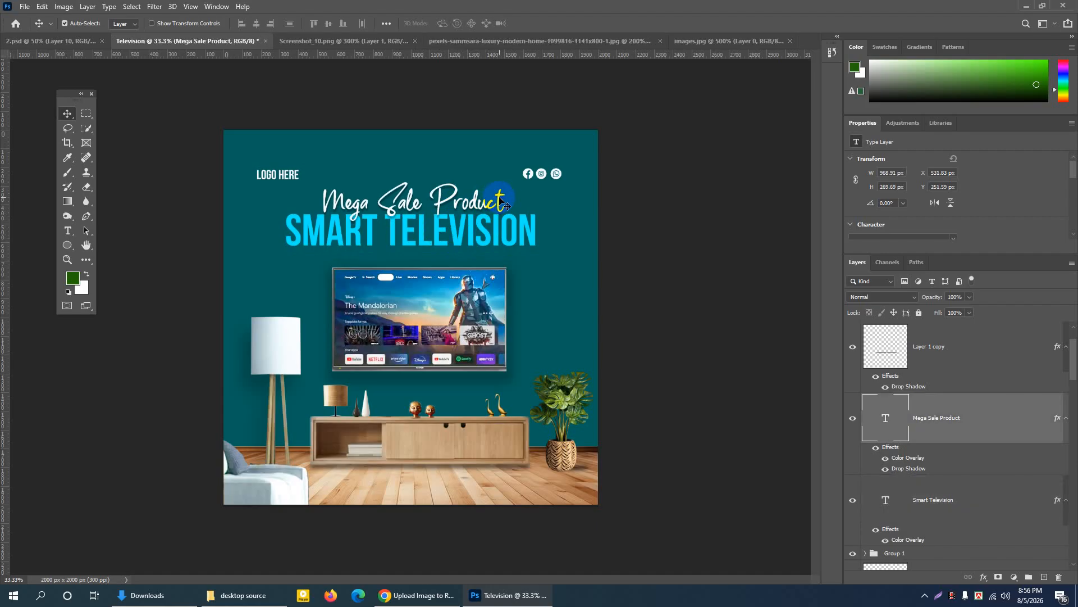
{"action": "left_click_drag", "start_coordinate": [499, 200], "coordinate": [500, 200]}
Load the wooden floor layer's outline as a selection and add a Color Balance adjustment masked to the floor
{"action": "mouse_move", "coordinate": [553, 596]}
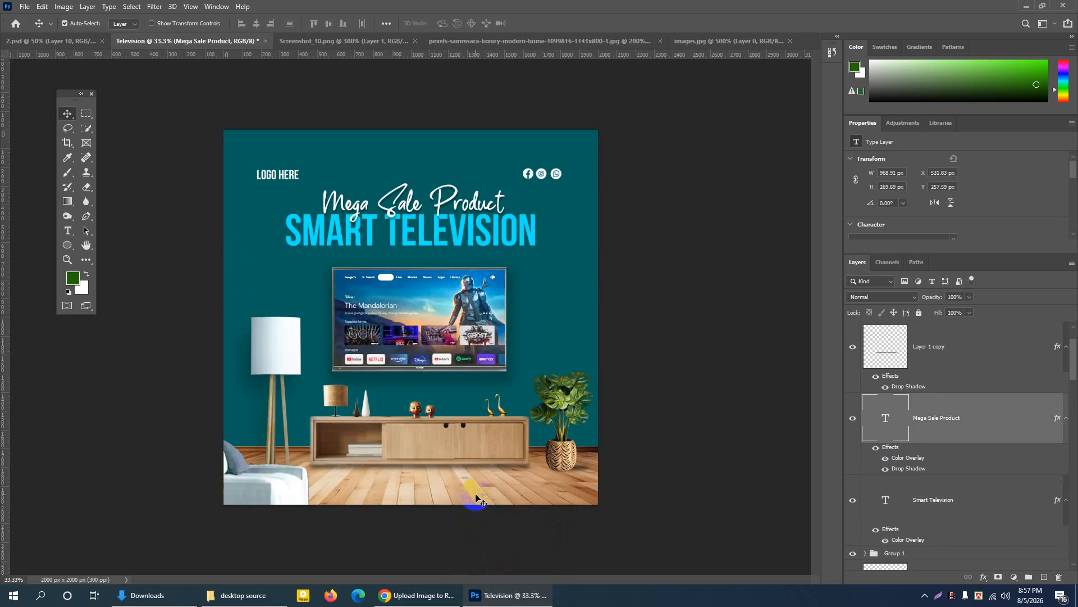
{"action": "left_click", "coordinate": [476, 497]}
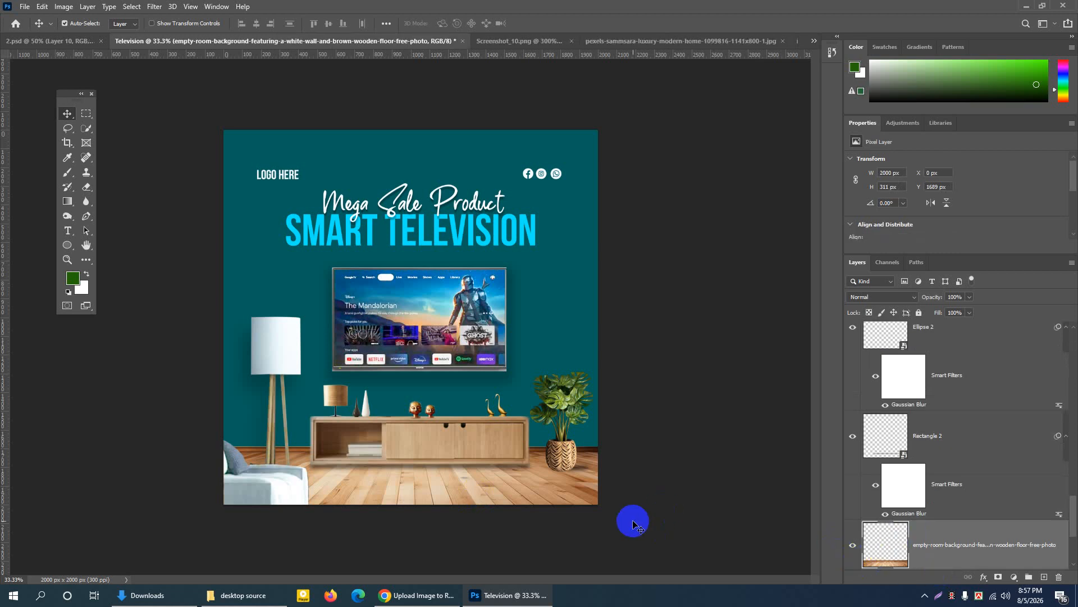
{"action": "left_click", "coordinate": [853, 545]}
{"action": "left_click", "coordinate": [854, 545]}
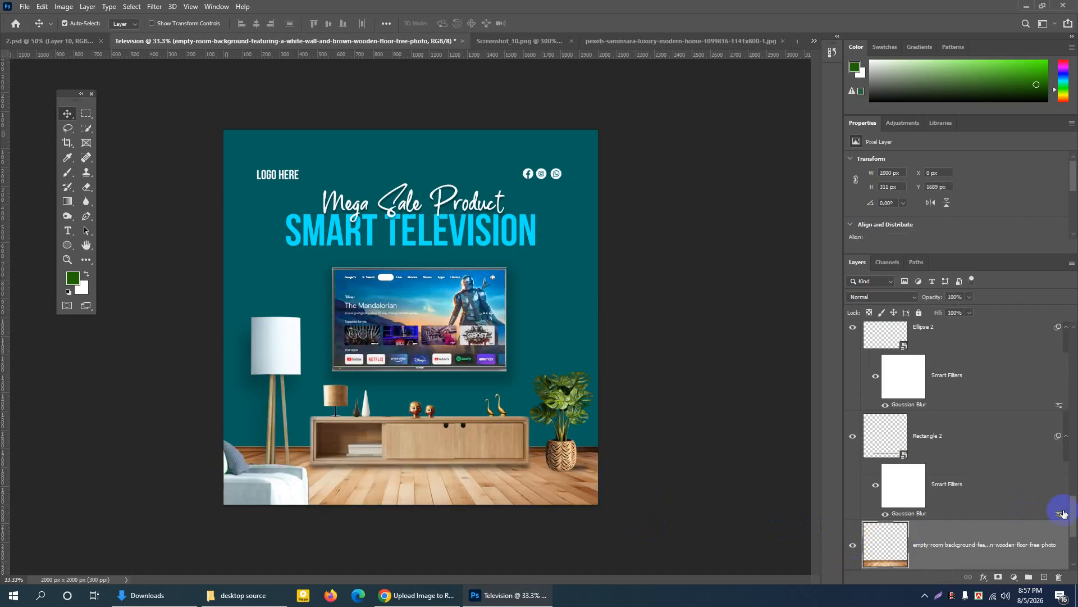
{"action": "scroll", "coordinate": [1074, 516], "scroll_direction": "down", "scroll_amount": 3}
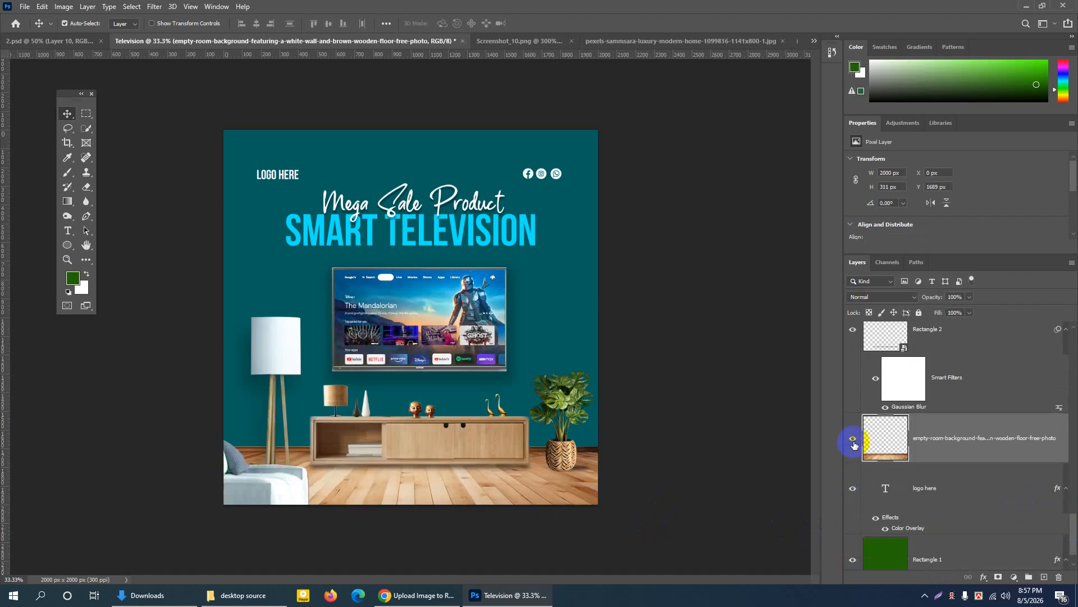
{"action": "left_click", "coordinate": [854, 444]}
{"action": "left_click", "coordinate": [853, 440]}
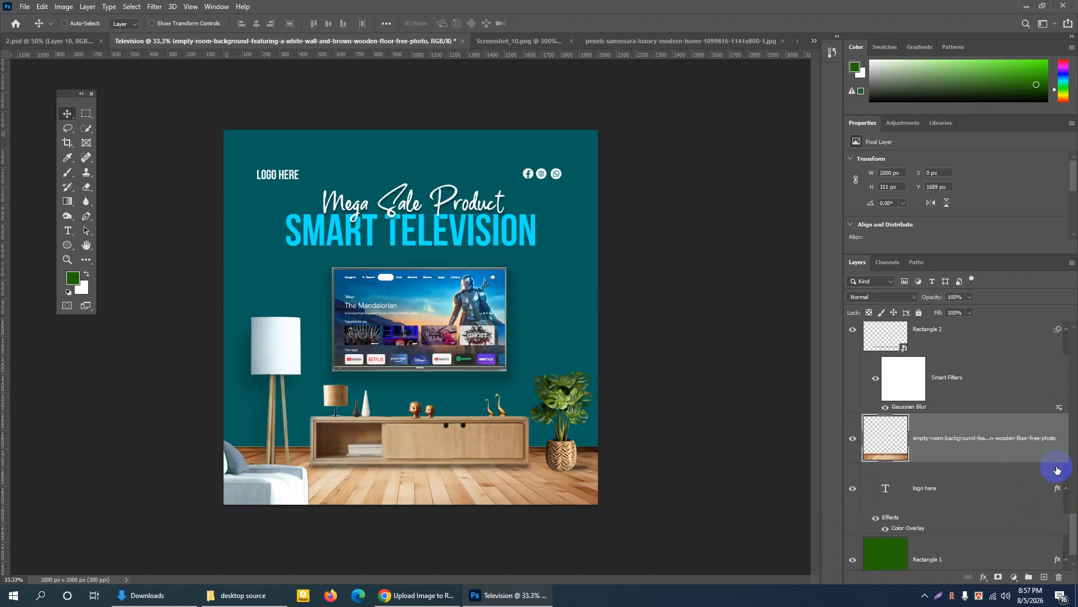
{"action": "left_click", "coordinate": [893, 436], "text": "ctrl"}
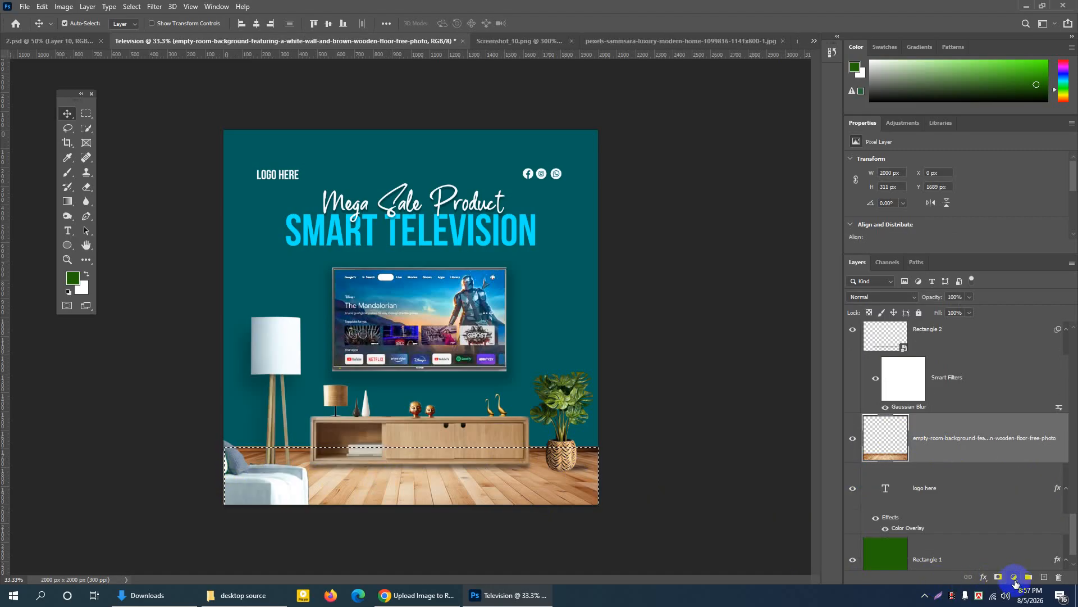
{"action": "left_click", "coordinate": [1015, 577]}
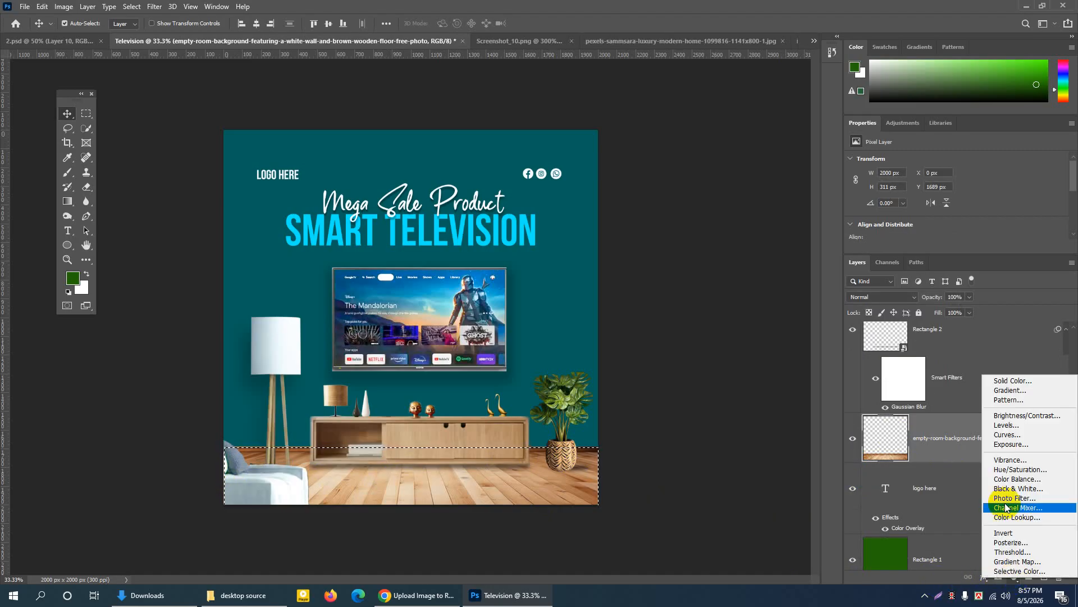
{"action": "left_click", "coordinate": [1018, 478]}
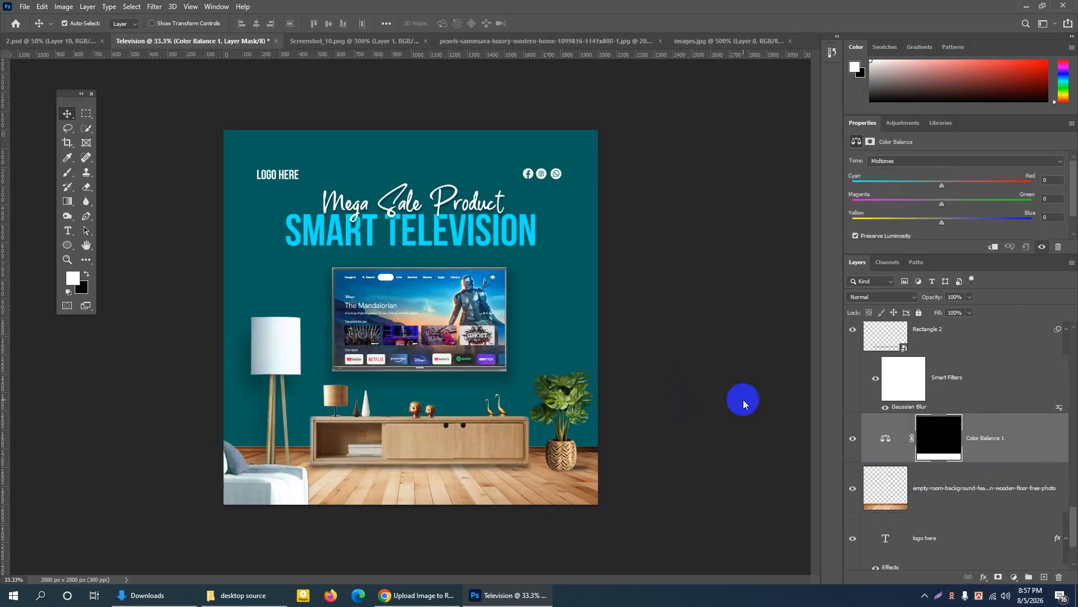
Warm the floor's midtones in Color Balance with Cyan–Red at +35 and Magenta–Green at +13
{"action": "left_click_drag", "start_coordinate": [941, 185], "coordinate": [960, 221]}
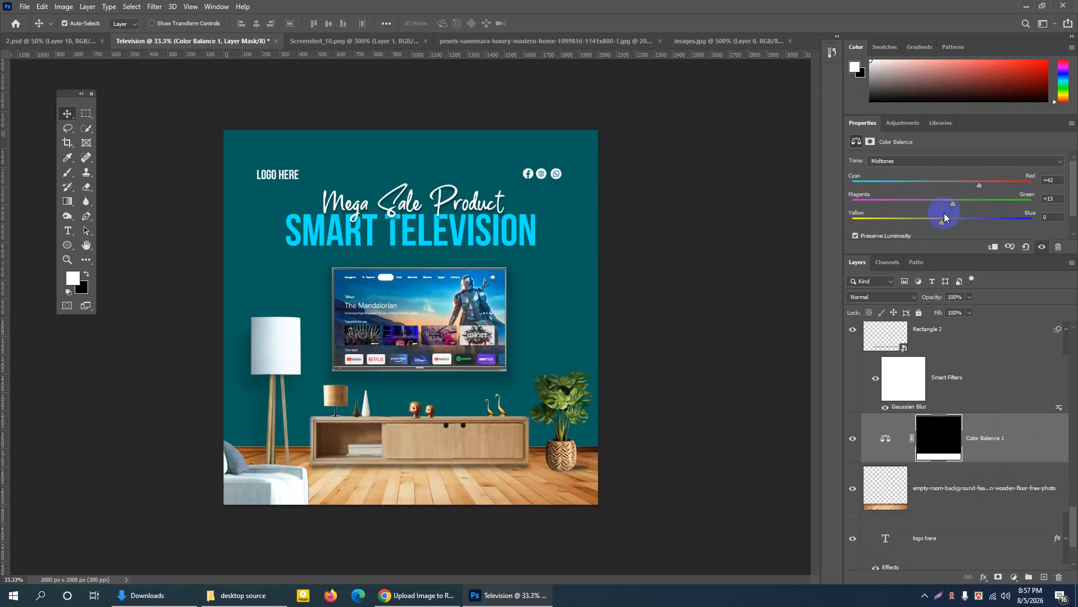
{"action": "mouse_move", "coordinate": [977, 186]}
{"action": "left_mouse_down"}
{"action": "mouse_move", "coordinate": [947, 191]}
{"action": "mouse_move", "coordinate": [991, 195]}
{"action": "mouse_move", "coordinate": [968, 202]}
{"action": "mouse_move", "coordinate": [982, 204]}
{"action": "left_mouse_up"}
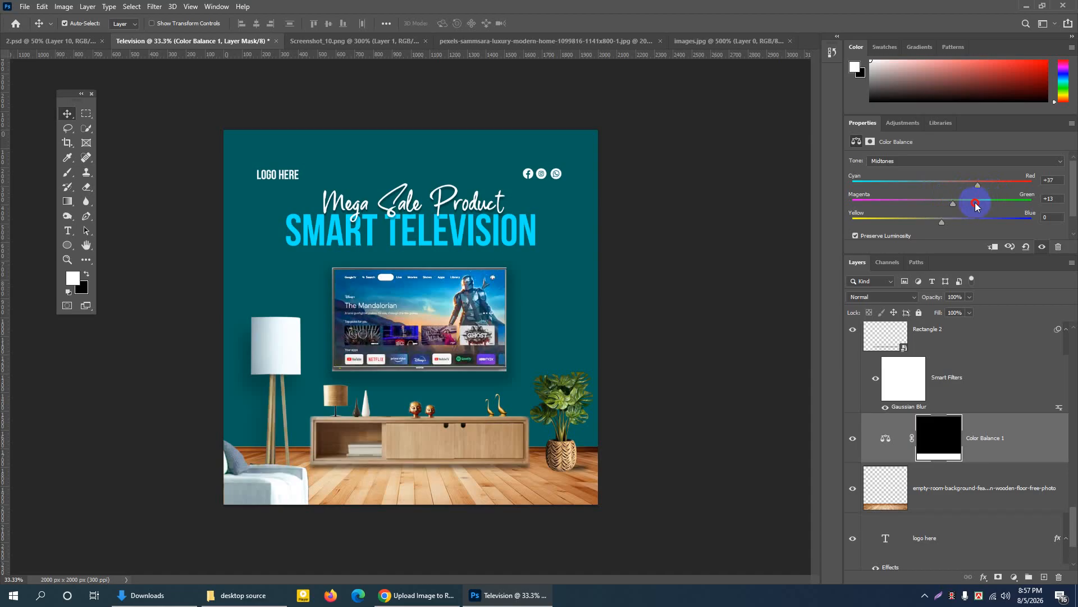
{"action": "left_click_drag", "start_coordinate": [976, 207], "coordinate": [968, 208]}
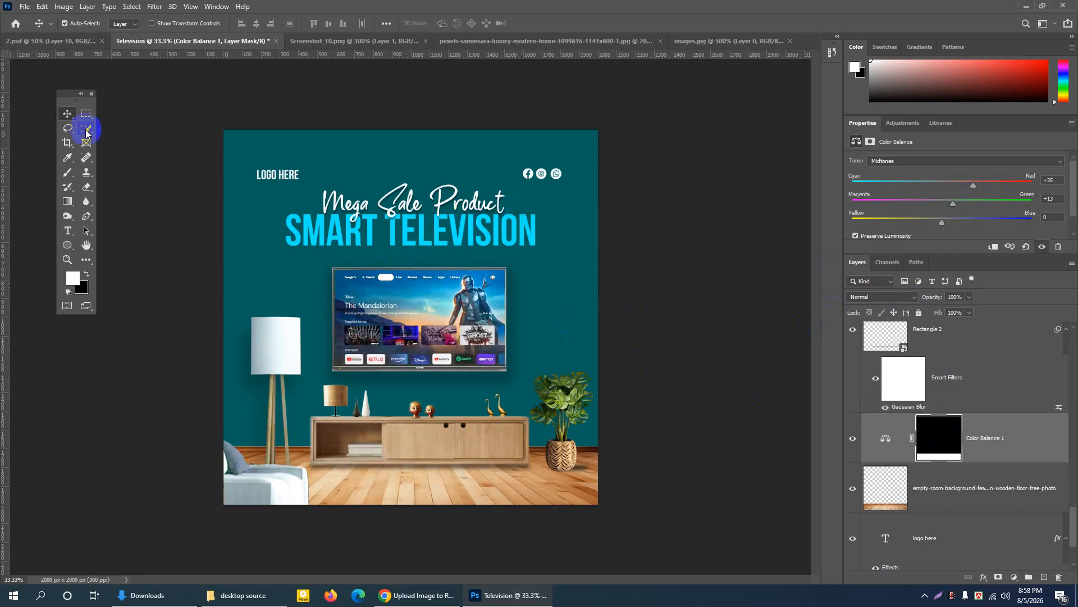
Set the Move tool's auto-select mode to Group and select the potted plant
{"action": "left_click", "coordinate": [120, 24]}
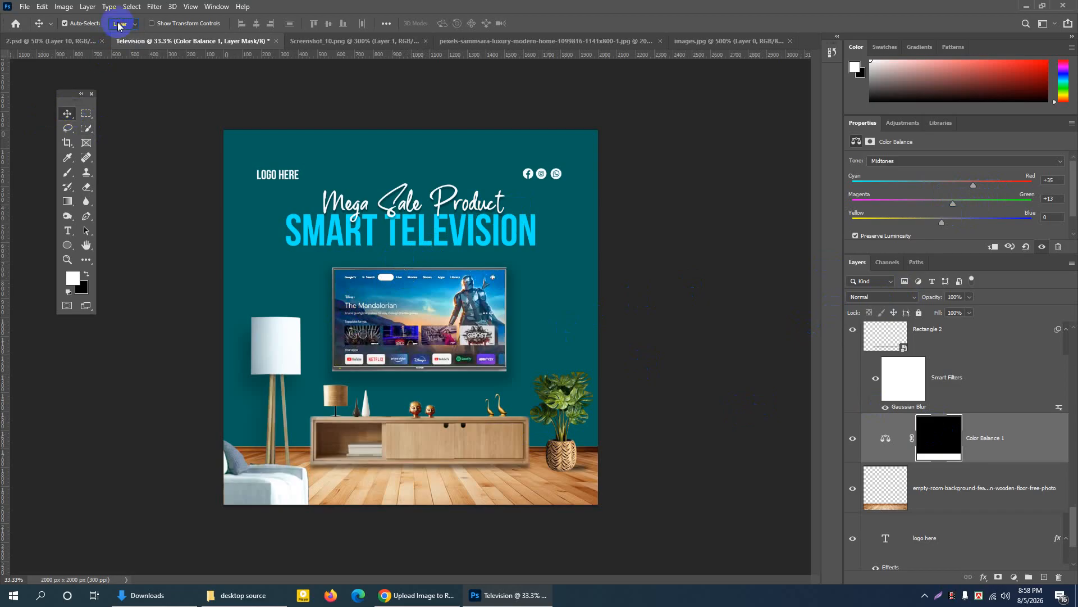
{"action": "left_click", "coordinate": [121, 34]}
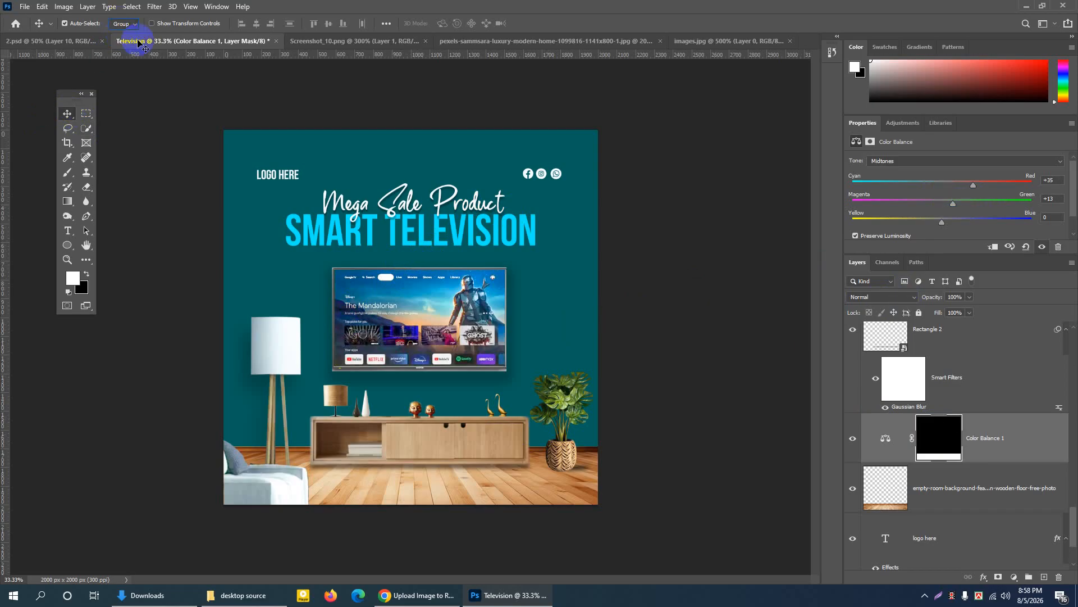
{"action": "left_click", "coordinate": [567, 406]}
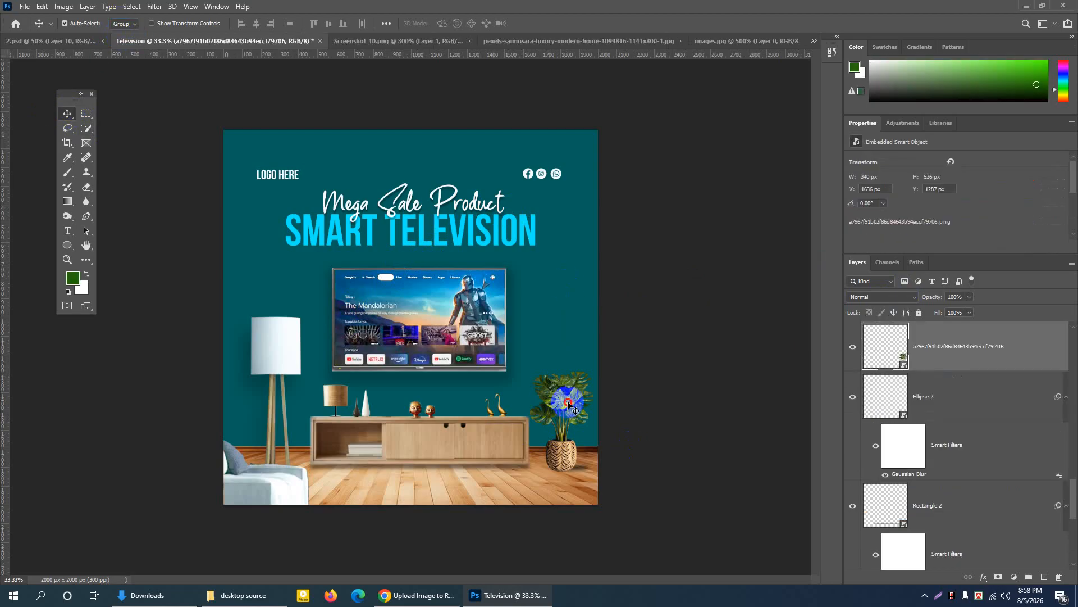
Switch to the 2.psd document and show its hidden layer with the hand holding a remote
{"action": "left_click", "coordinate": [87, 40]}
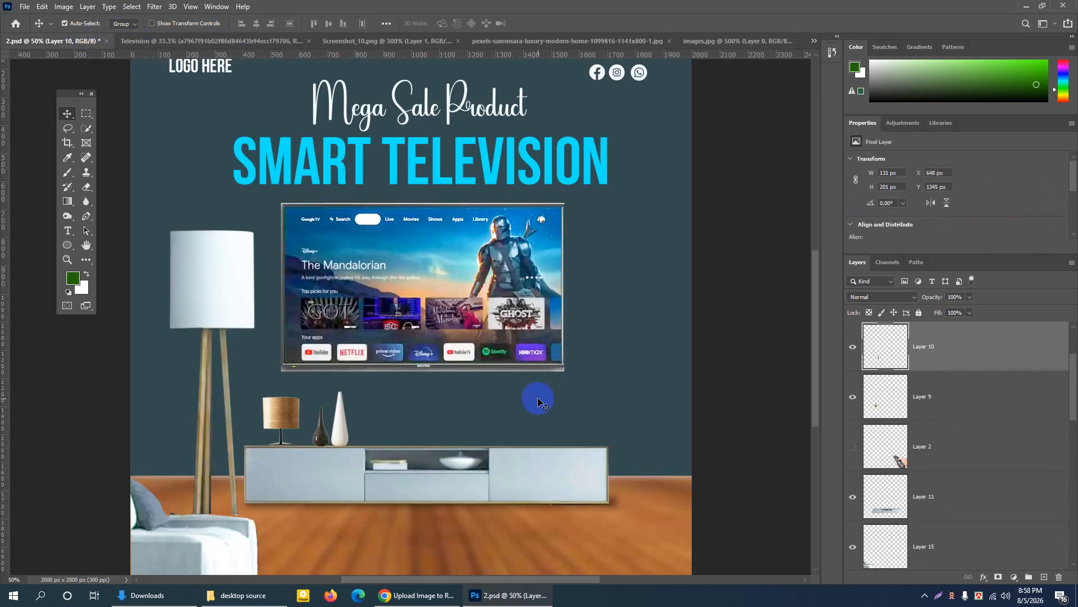
{"action": "scroll", "coordinate": [549, 405], "scroll_direction": "down", "scroll_amount": 2}
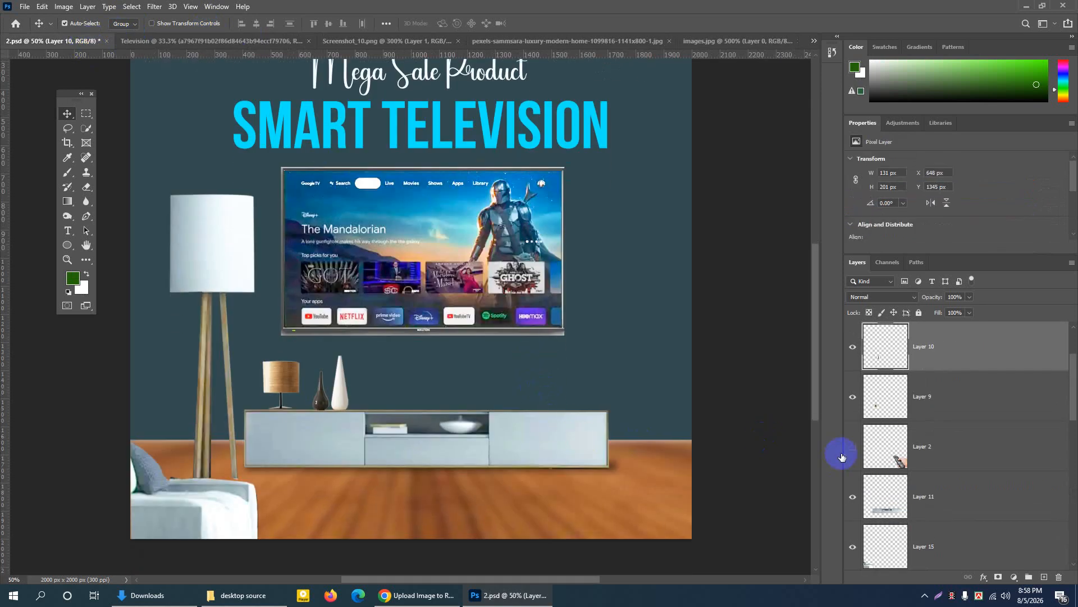
{"action": "left_click", "coordinate": [852, 449]}
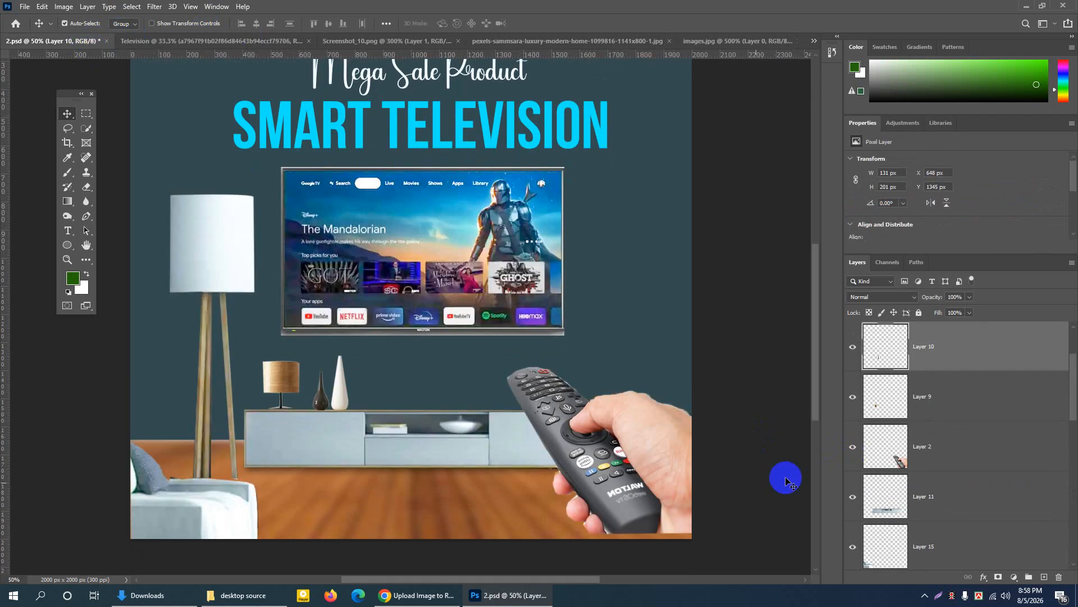
Copy the hand-with-remote layer into the Television document as the topmost layer, placed in the ad's lower-right corner at X 1342, Y 1408 px
{"action": "left_click", "coordinate": [640, 484]}
{"action": "left_click_drag", "start_coordinate": [654, 445], "coordinate": [561, 448]}
{"action": "left_click_drag", "start_coordinate": [931, 543], "coordinate": [884, 319]}
{"action": "left_click_drag", "start_coordinate": [577, 456], "coordinate": [569, 451]}
Select the potted plant beside the TV stand and hide its layer
{"action": "left_click", "coordinate": [576, 393]}
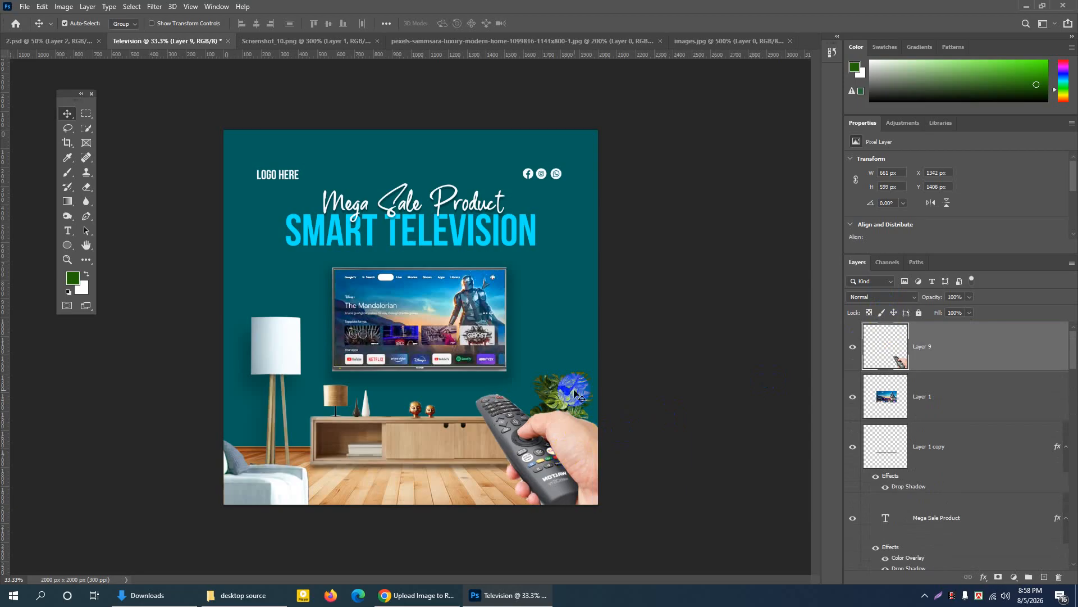
{"action": "left_click", "coordinate": [852, 542]}
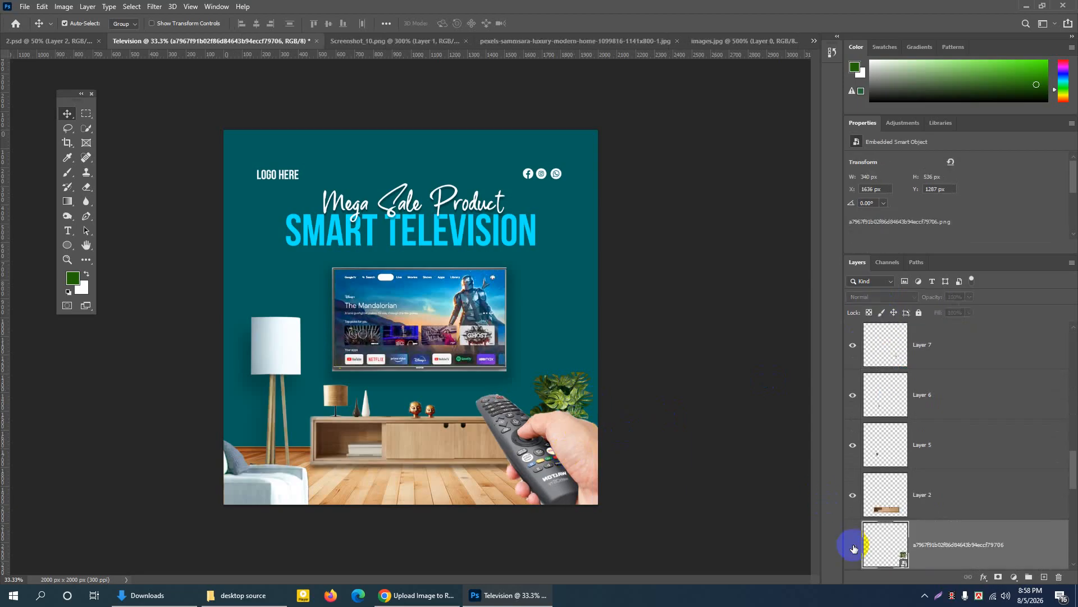
Scale the hand-with-remote layer down to 632 × 571 px, keeping it anchored in the ad's lower-right corner
{"action": "left_click", "coordinate": [563, 461]}
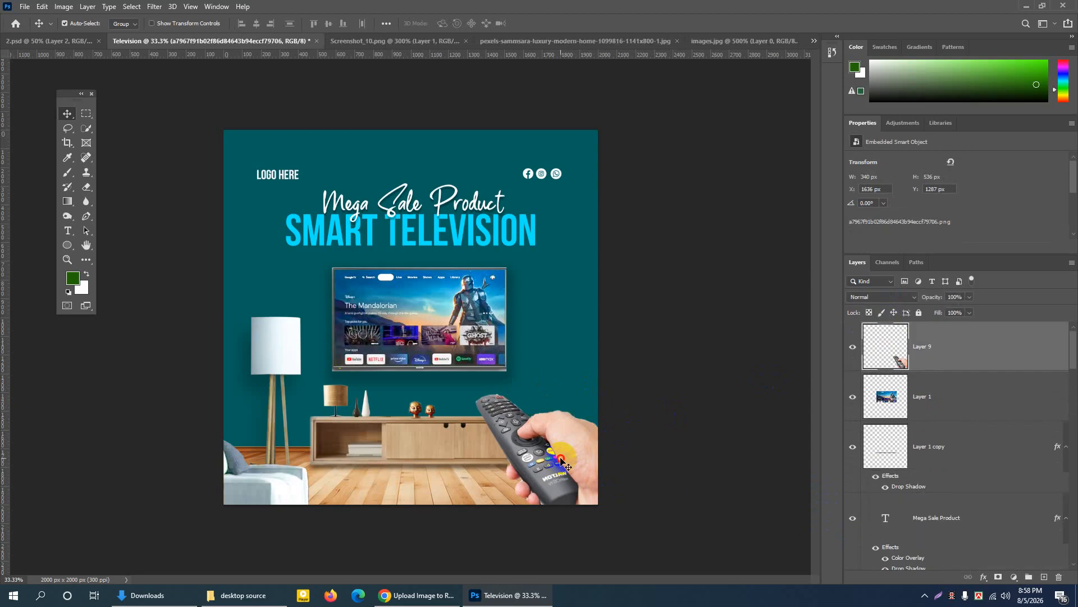
{"action": "left_click_drag", "start_coordinate": [563, 462], "coordinate": [563, 462]}
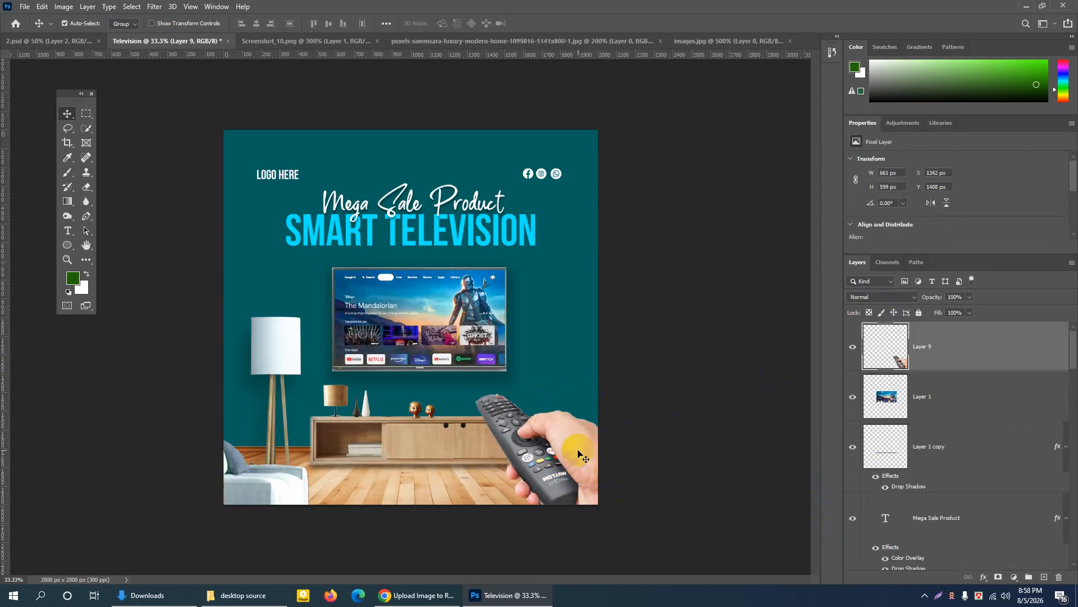
{"action": "key", "text": "ctrl+t"}
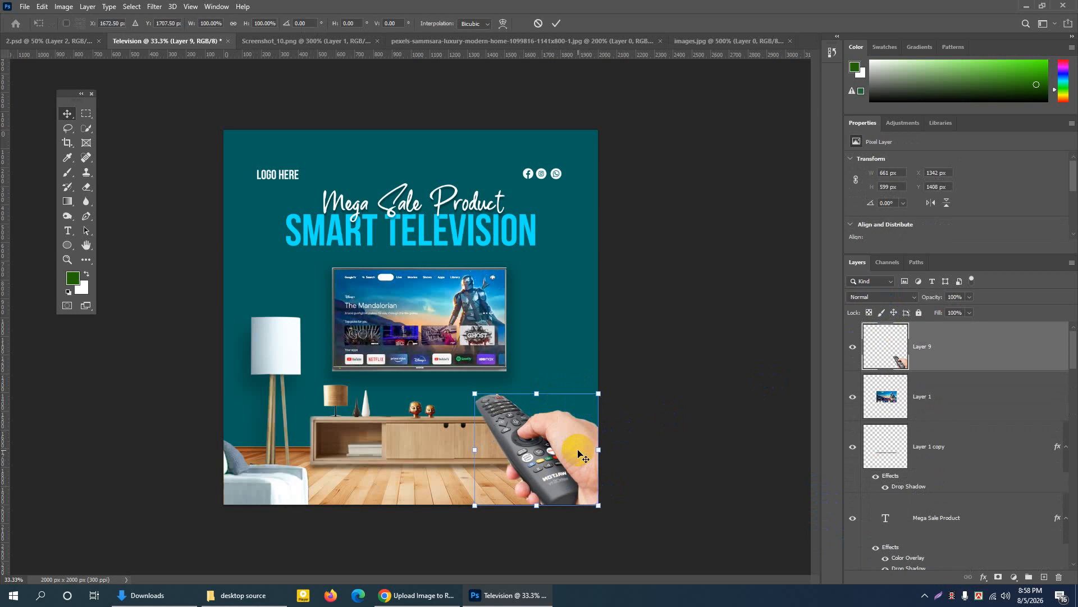
{"action": "mouse_move", "coordinate": [476, 395]}
{"action": "left_mouse_down"}
{"action": "mouse_move", "coordinate": [480, 388]}
{"action": "mouse_move", "coordinate": [487, 410]}
{"action": "mouse_move", "coordinate": [480, 398]}
{"action": "left_mouse_up"}
{"action": "left_click", "coordinate": [556, 24]}
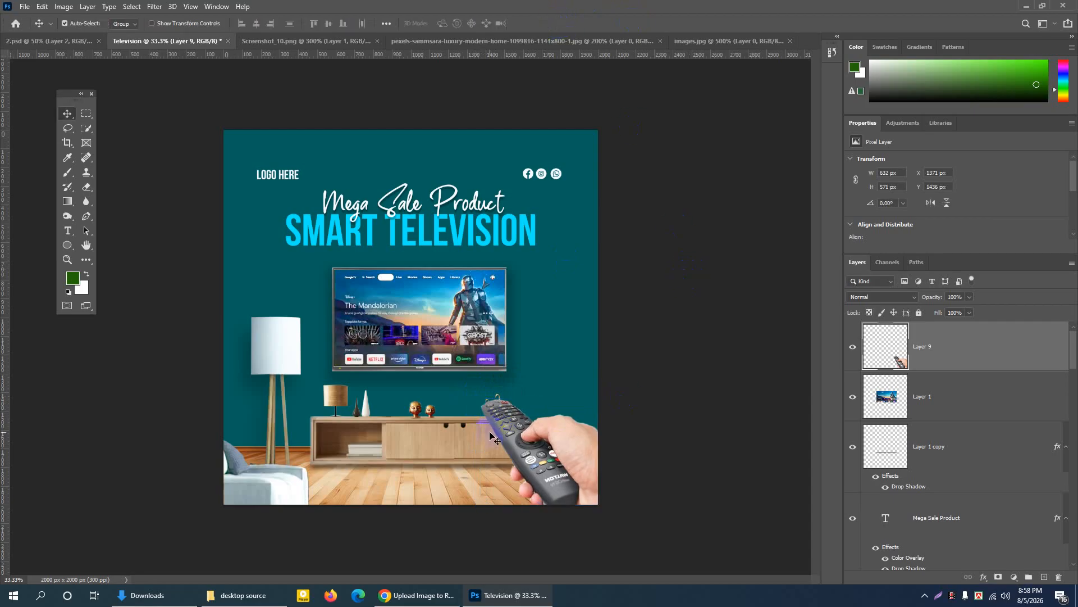
Move the two golden bird figurines along the TV stand to the left, clear of the remote
{"action": "key", "text": "ctrl+plus"}
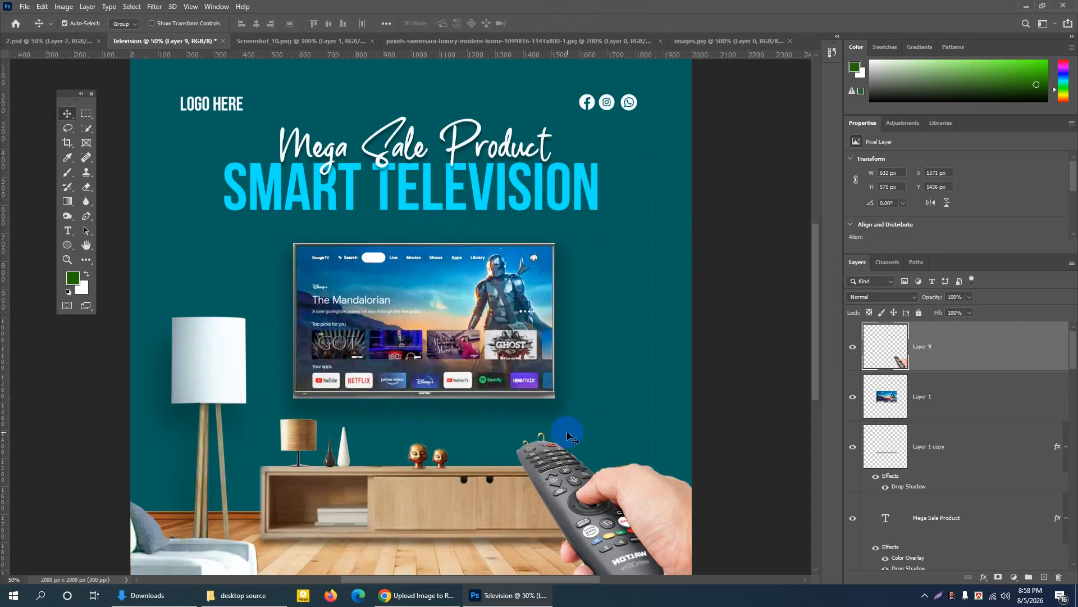
{"action": "scroll", "coordinate": [568, 433], "scroll_direction": "down", "scroll_amount": 2}
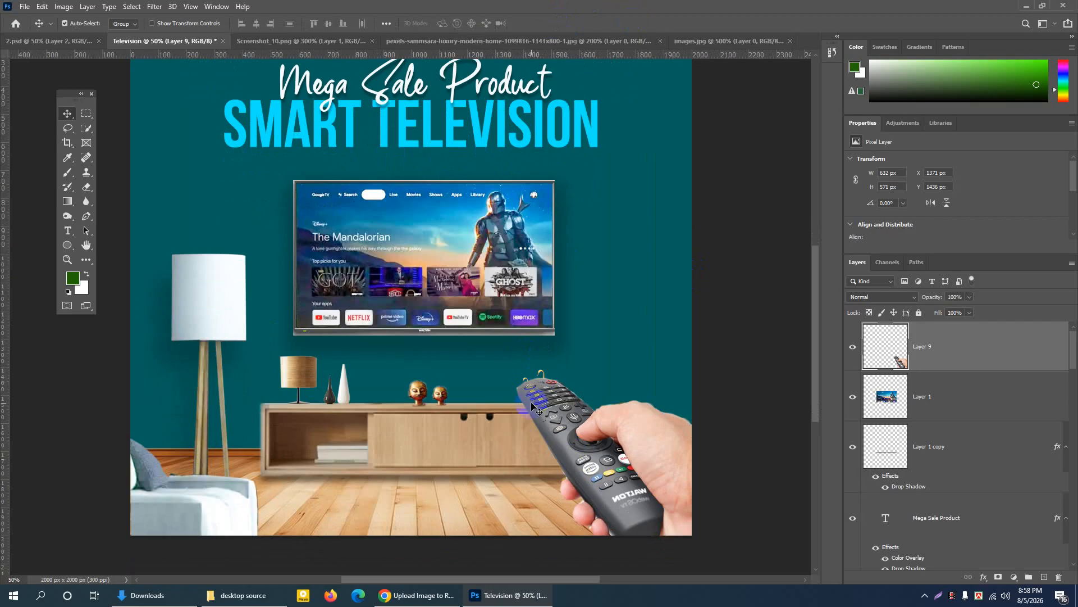
{"action": "key", "text": "ctrl+plus"}
{"action": "scroll", "coordinate": [655, 250], "scroll_direction": "down", "scroll_amount": 1}
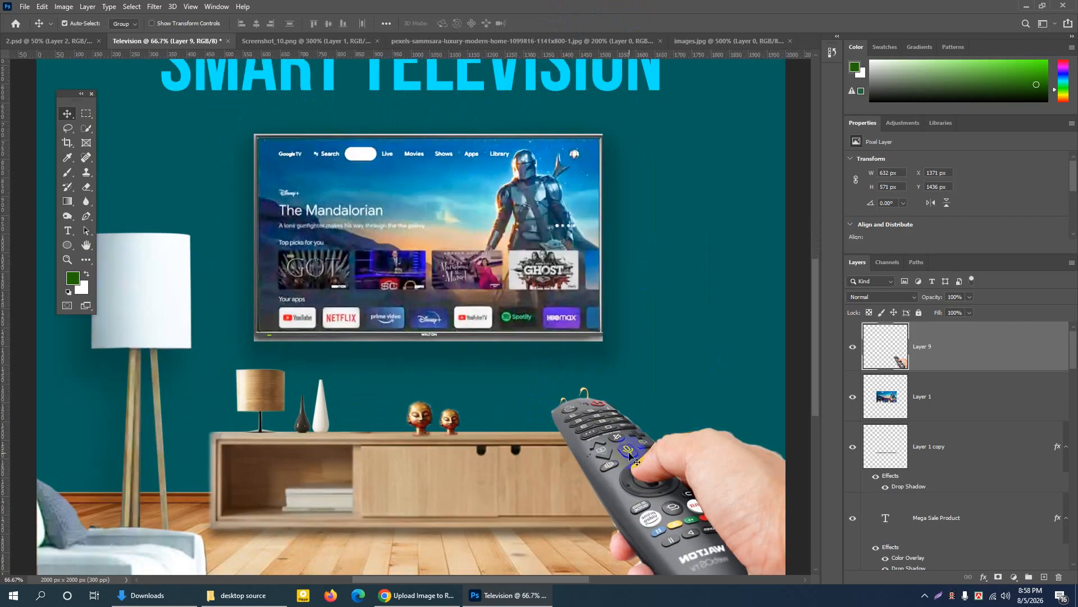
{"action": "scroll", "coordinate": [629, 458], "scroll_direction": "down", "scroll_amount": 2}
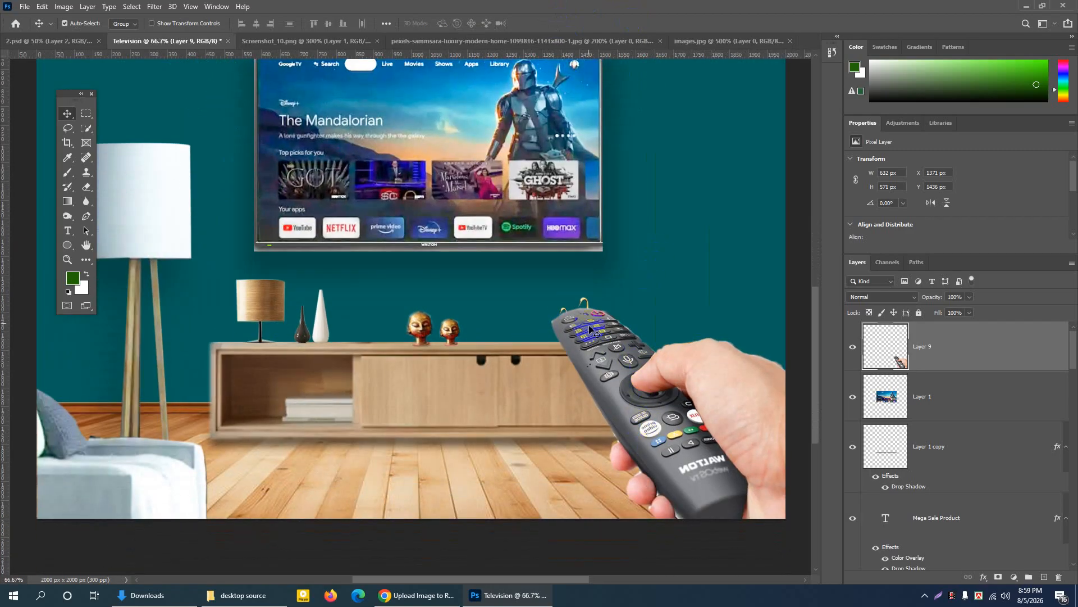
{"action": "left_click_drag", "start_coordinate": [567, 313], "coordinate": [516, 303]}
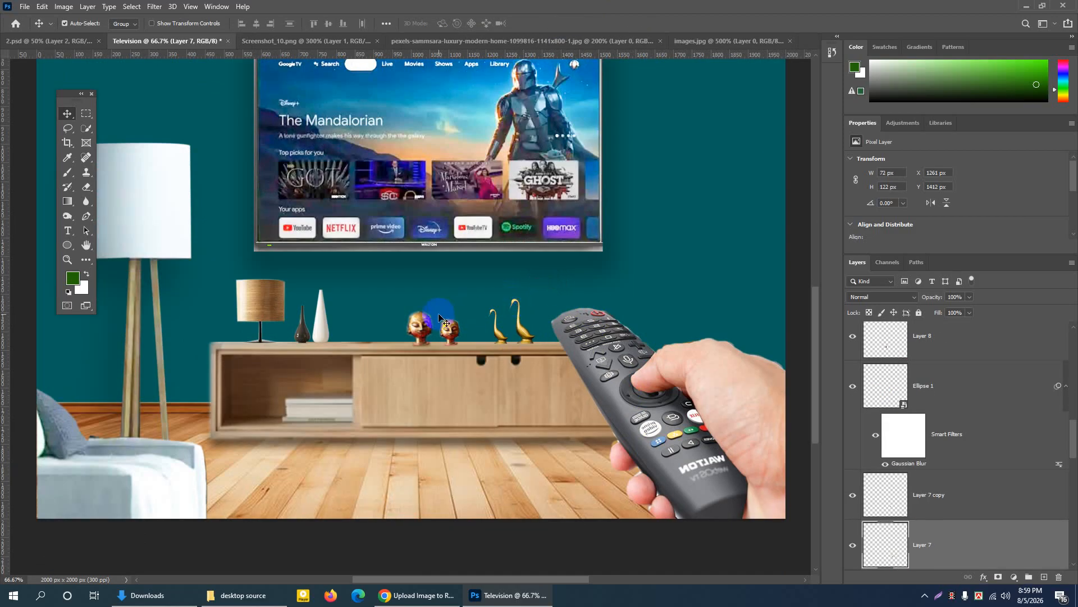
Reposition the golden head figurines on the TV stand, the smaller at X 1041 px and the larger at X 960 px
{"action": "mouse_move", "coordinate": [405, 322]}
{"action": "left_mouse_down"}
{"action": "mouse_move", "coordinate": [393, 326]}
{"action": "mouse_move", "coordinate": [431, 333]}
{"action": "mouse_move", "coordinate": [421, 332]}
{"action": "left_mouse_up"}
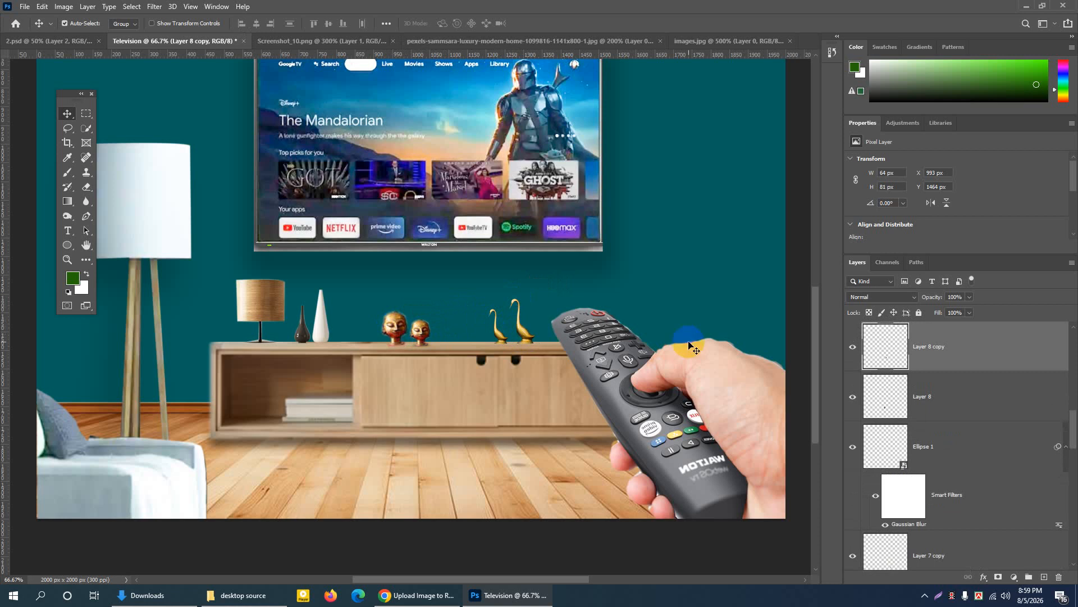
{"action": "key", "text": "ctrl+minus"}
{"action": "key", "text": "ctrl+minus"}
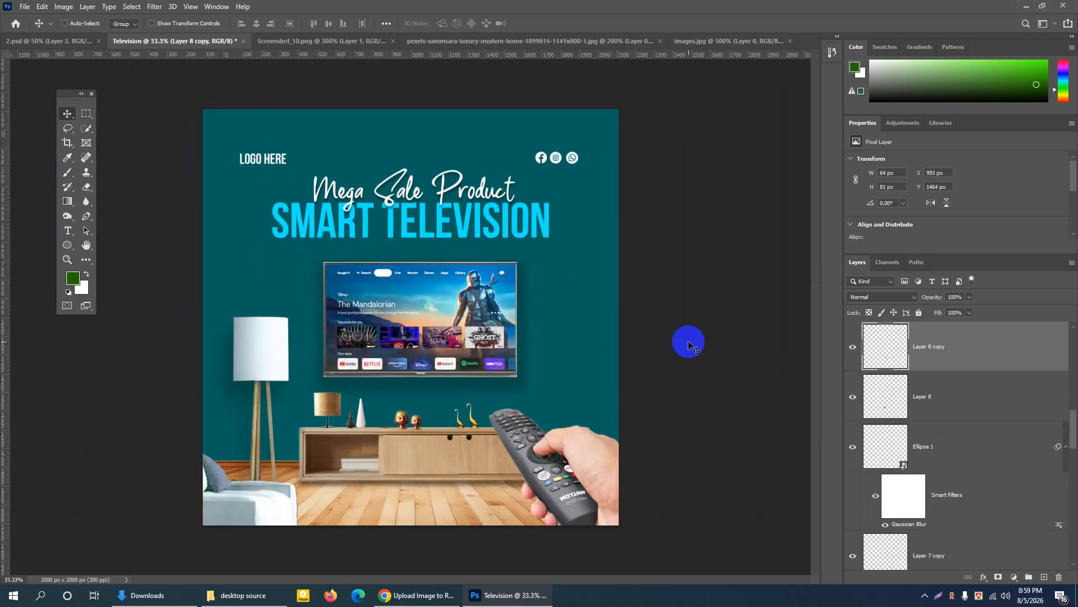
{"action": "key", "text": "ctrl+plus"}
{"action": "scroll", "coordinate": [689, 341], "scroll_direction": "down", "scroll_amount": 1}
{"action": "scroll", "coordinate": [601, 573], "scroll_direction": "right", "scroll_amount": 1}
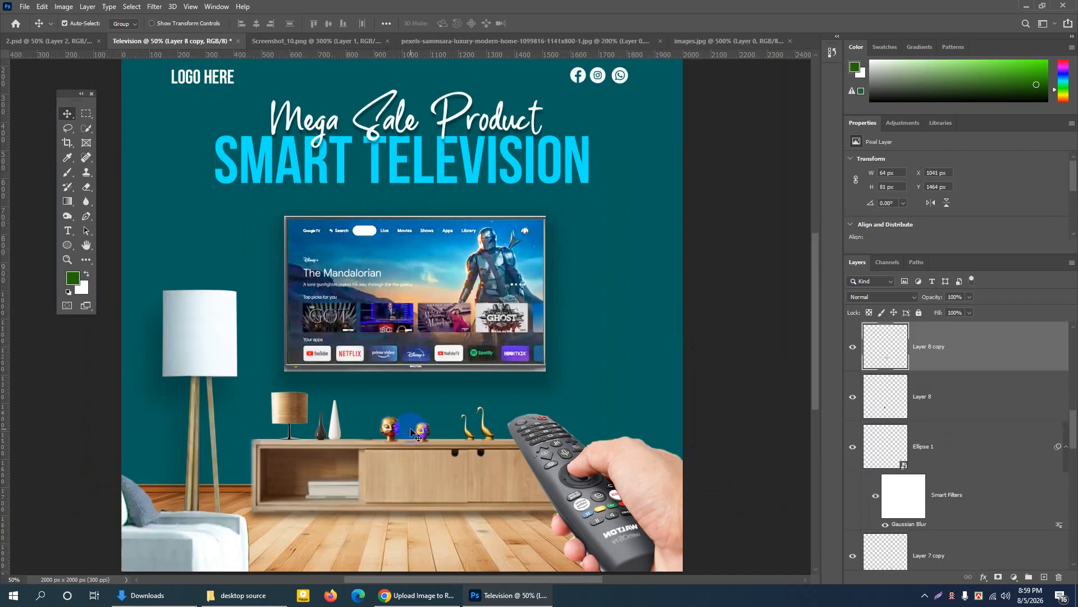
{"action": "left_click", "coordinate": [392, 433]}
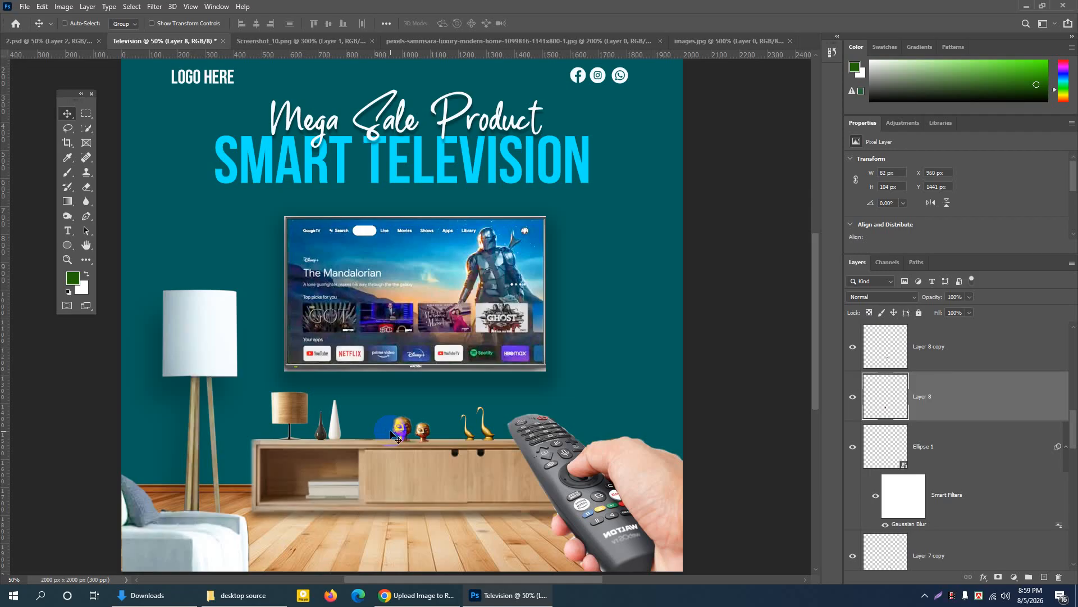
Save the Television document
{"action": "key", "text": "ctrl+minus"}
{"action": "key", "text": "ctrl+minus"}
{"action": "key", "text": "ctrl+plus"}
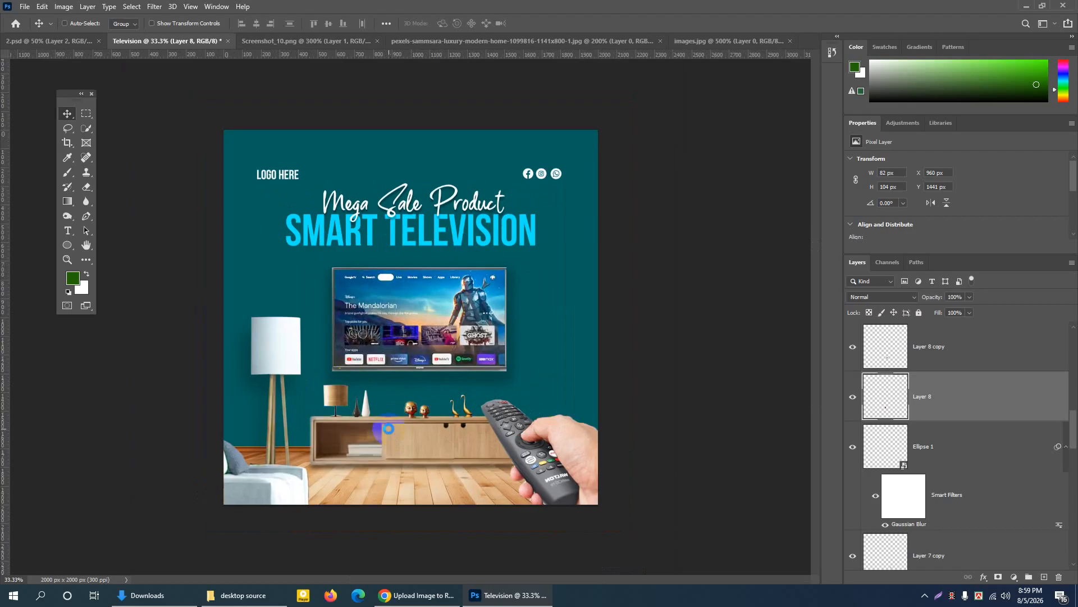
{"action": "key", "text": "ctrl+s"}
{"action": "left_click", "coordinate": [717, 440]}
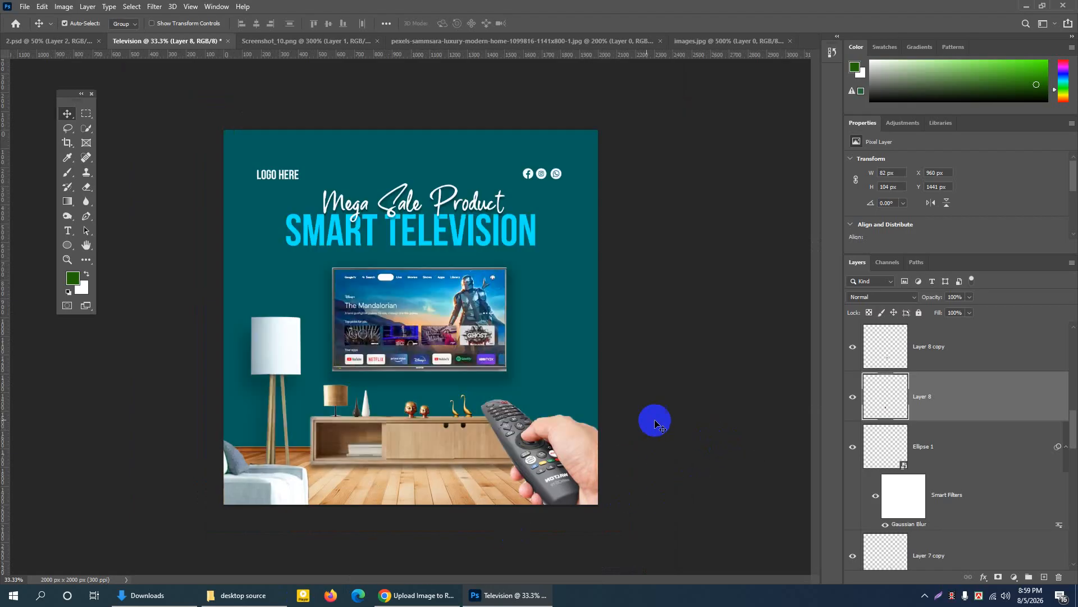
Switch to Chrome, search Google Images for "white texture background" and open the Magnific painted concrete texture preview
{"action": "left_click", "coordinate": [364, 595]}
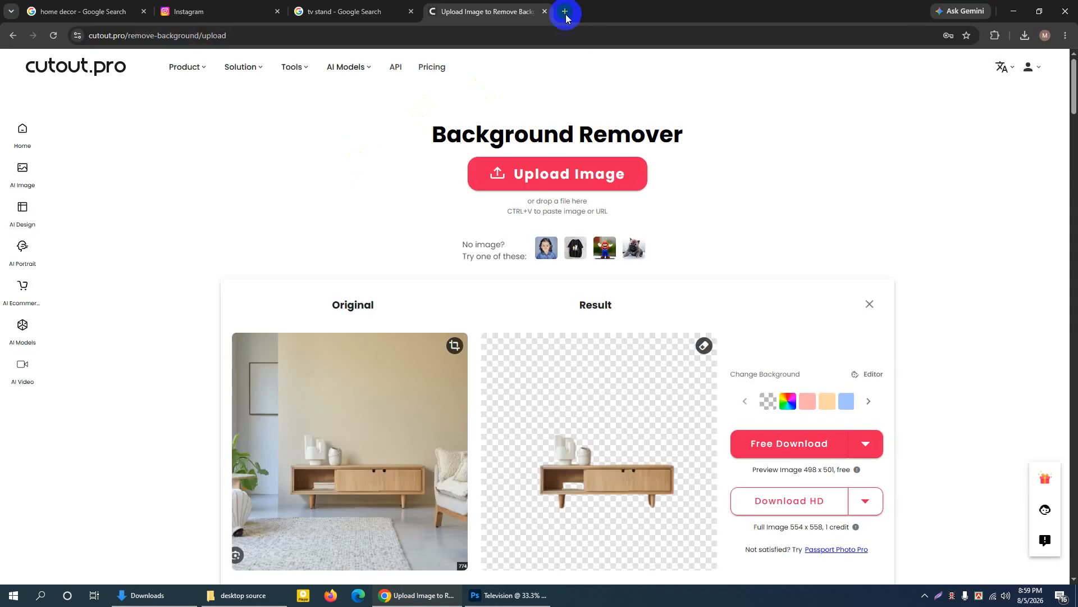
{"action": "left_click", "coordinate": [561, 14]}
{"action": "left_click", "coordinate": [411, 219]}
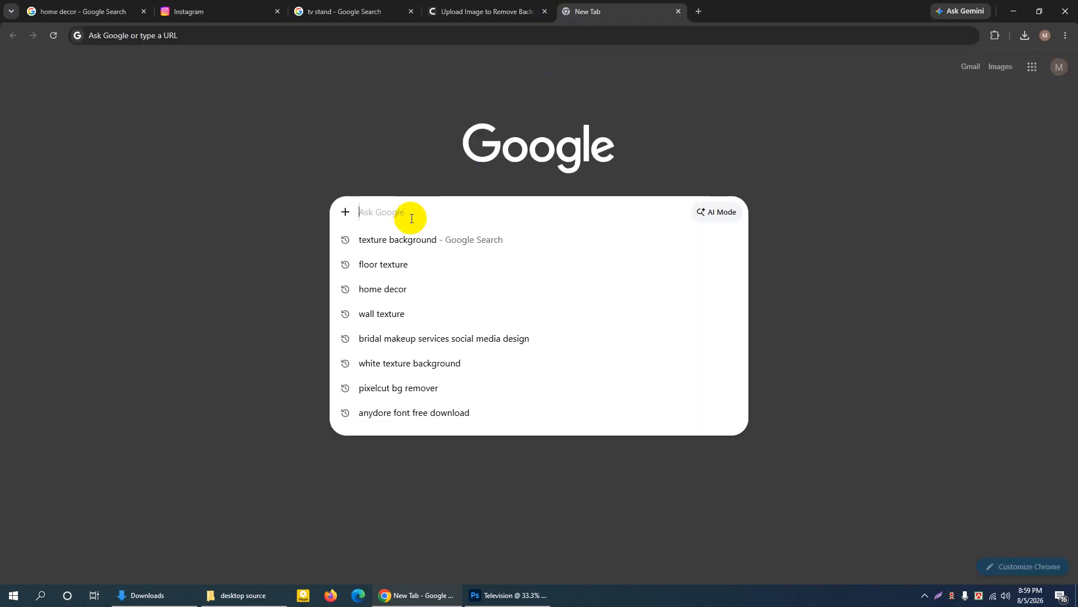
{"action": "type", "text": "White texture background"}
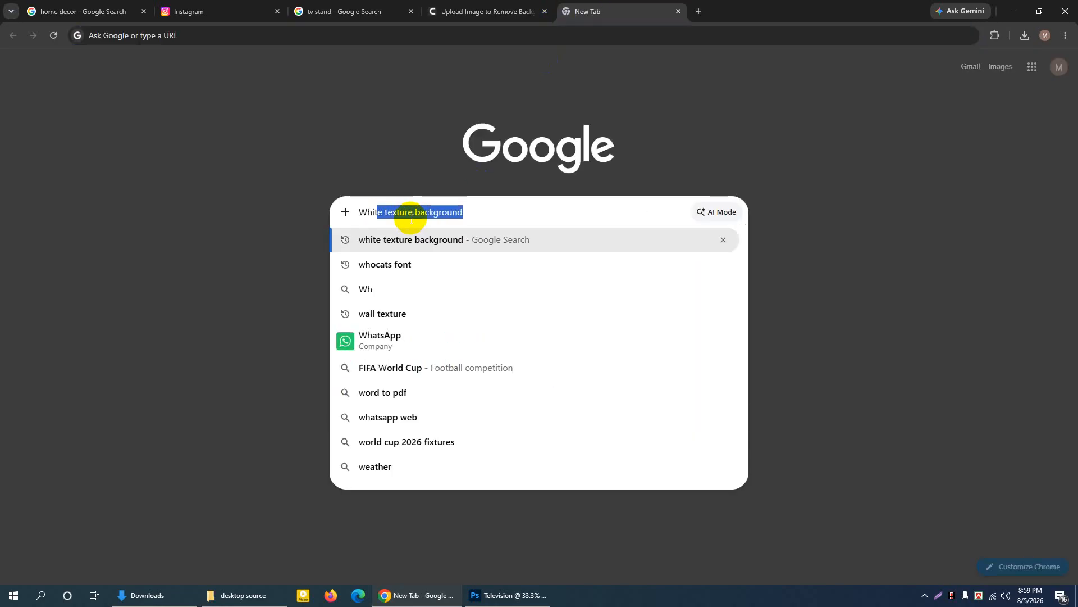
{"action": "key", "text": "Return"}
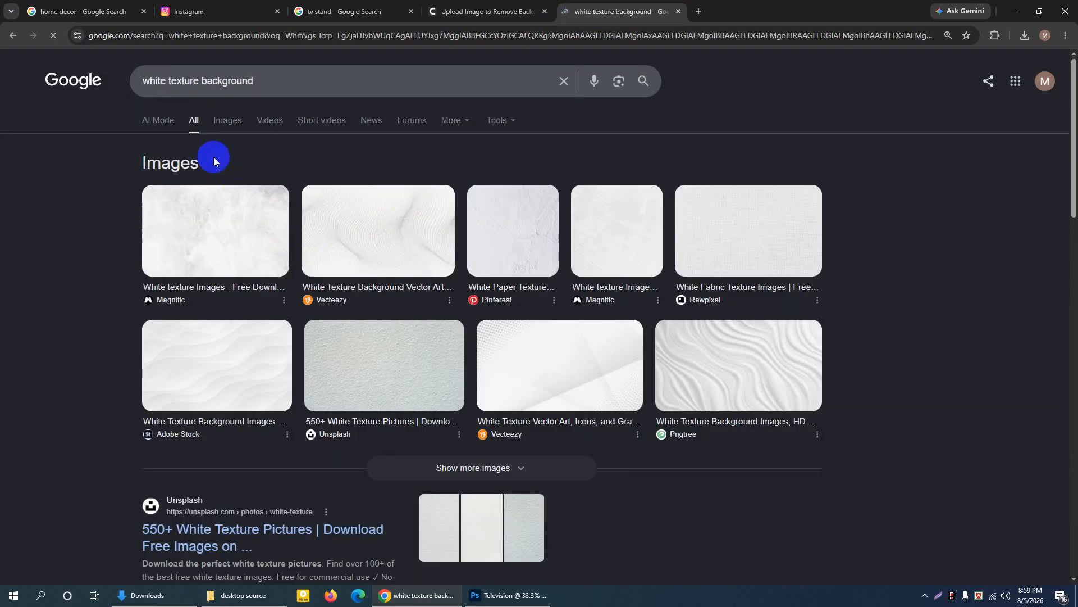
{"action": "left_click", "coordinate": [224, 124]}
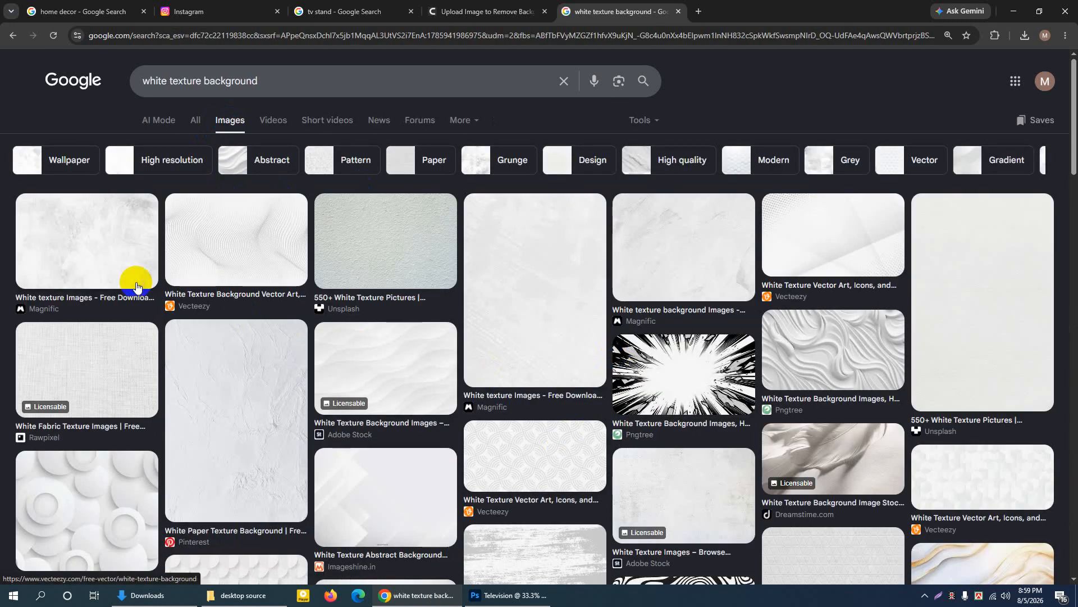
{"action": "left_click", "coordinate": [98, 259]}
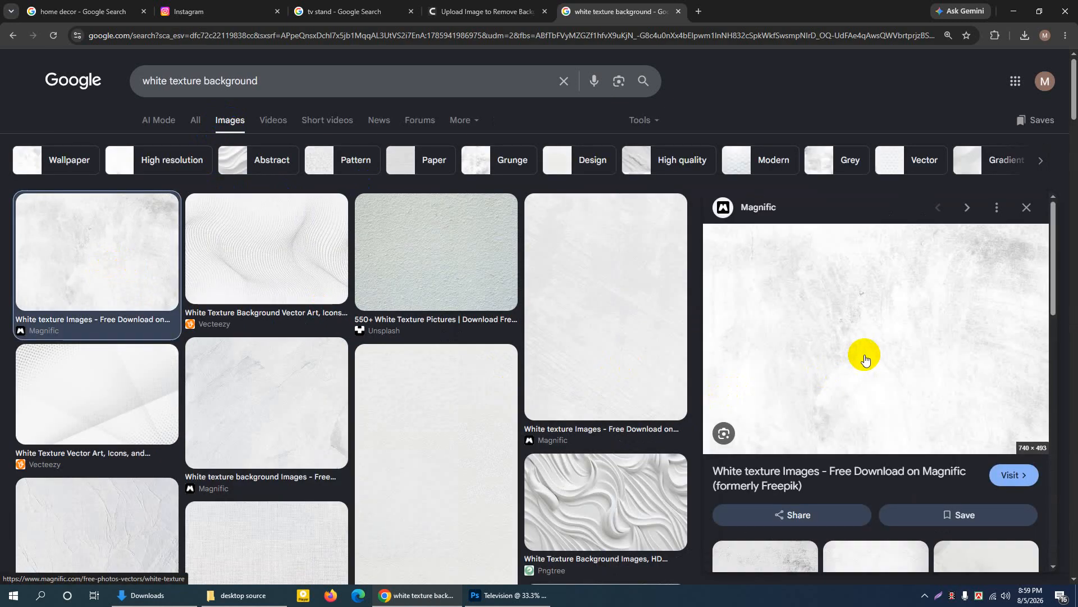
{"action": "right_click", "coordinate": [881, 335]}
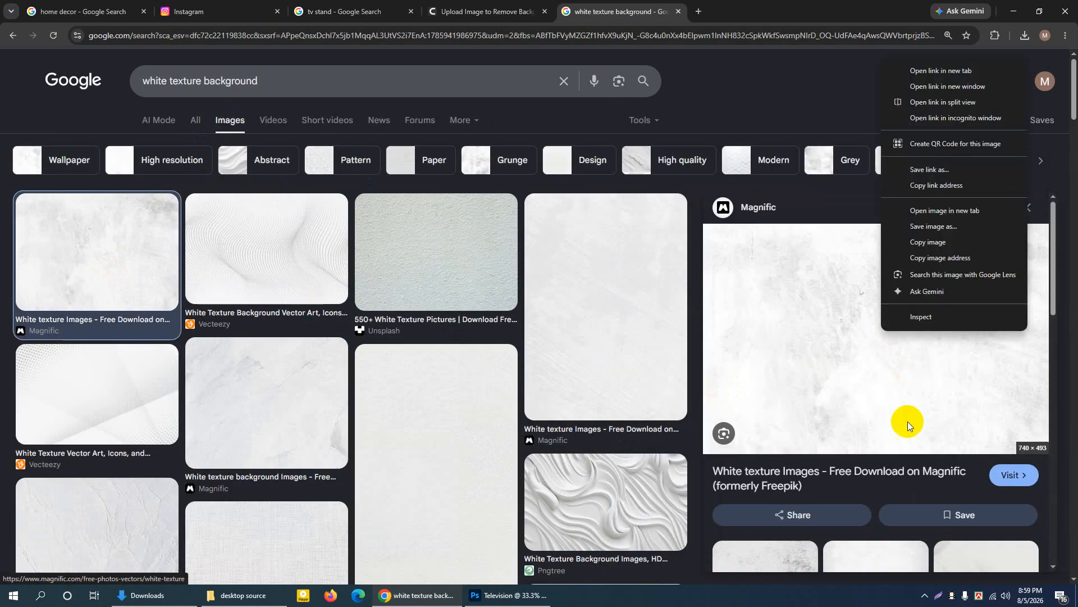
{"action": "left_click", "coordinate": [933, 231]}
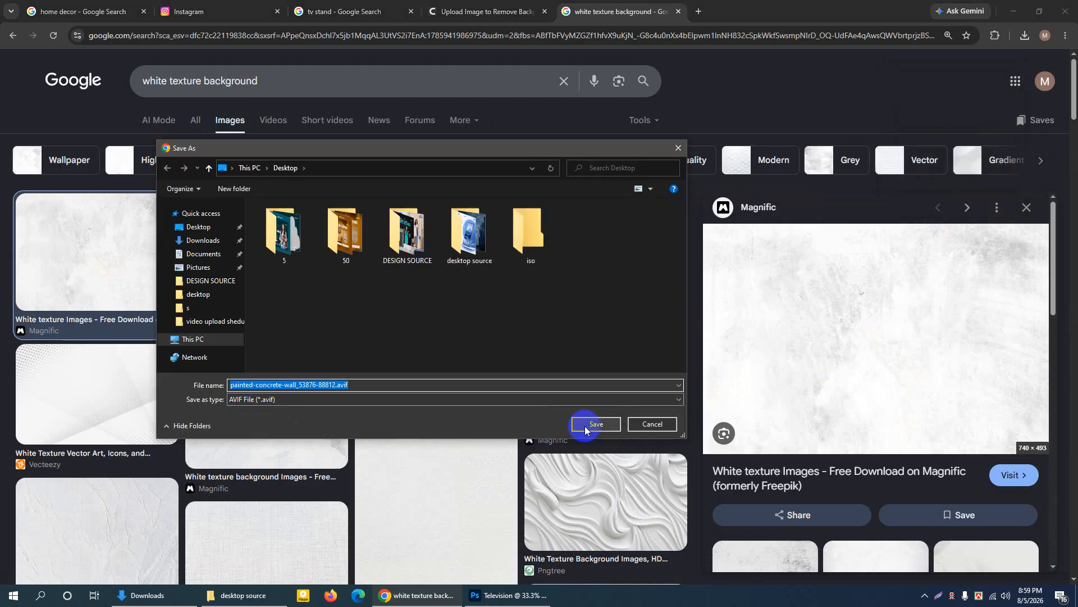
{"action": "left_click", "coordinate": [645, 423]}
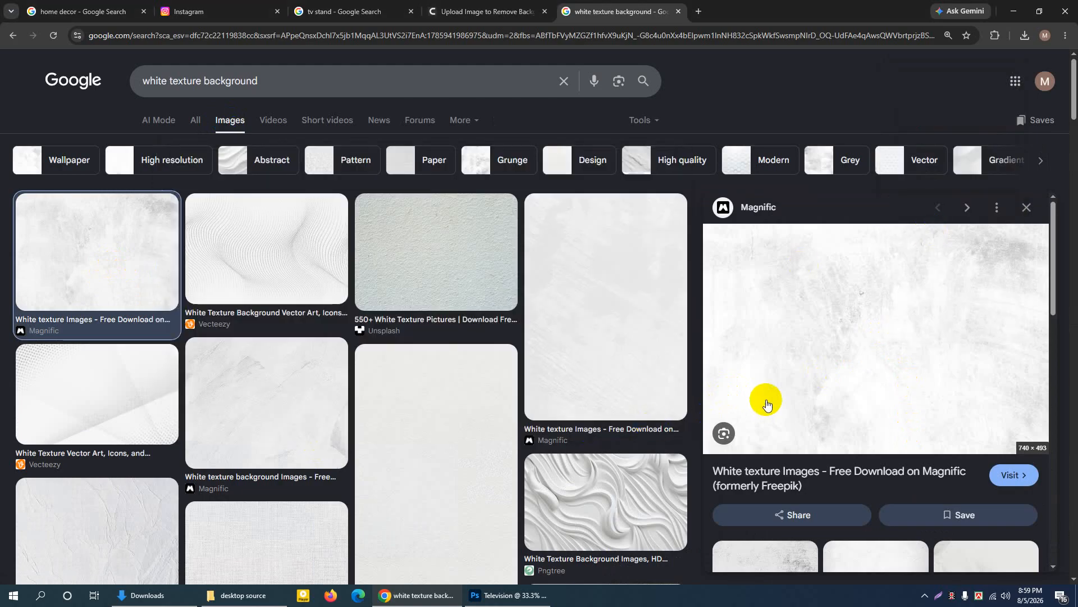
Capture a 600 × 336 px screenshot of the enlarged white texture and save it to the Desktop as Screenshot_11.png
{"action": "key", "text": "Print"}
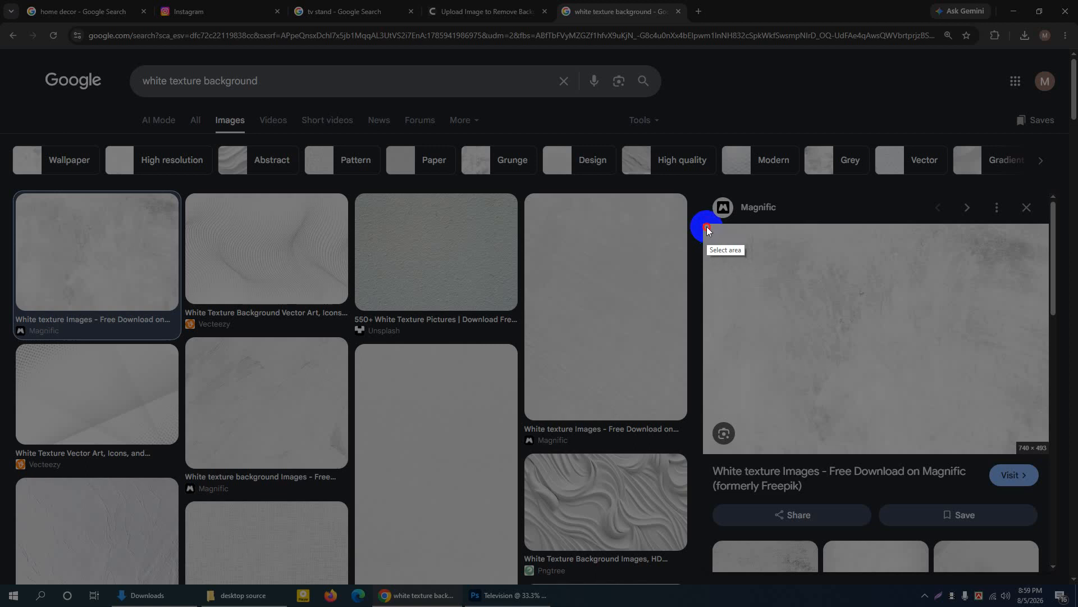
{"action": "left_click_drag", "start_coordinate": [706, 226], "coordinate": [1044, 415]}
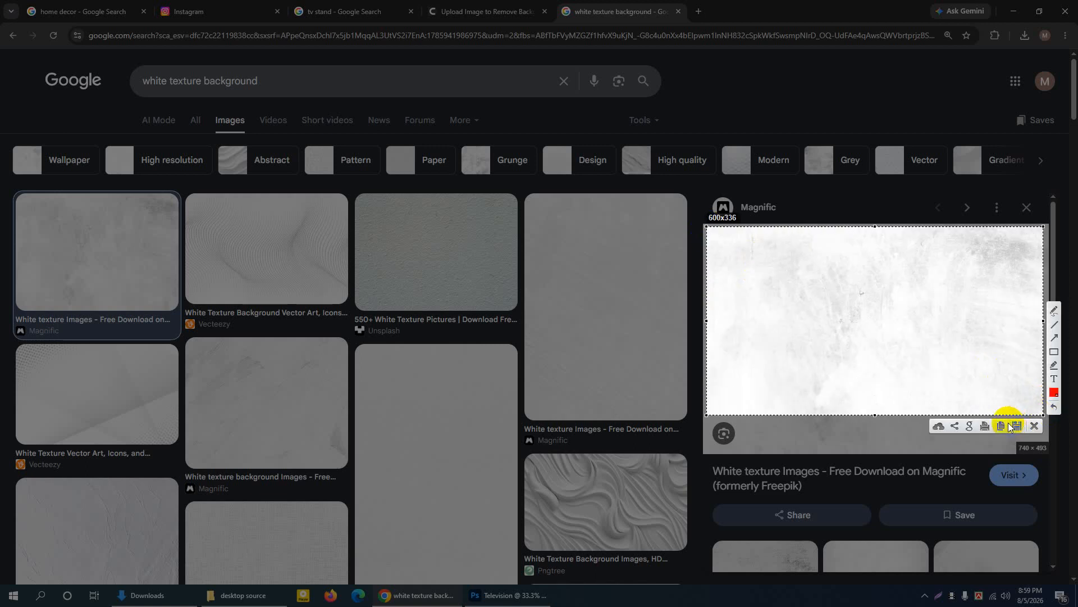
{"action": "left_click", "coordinate": [1017, 426]}
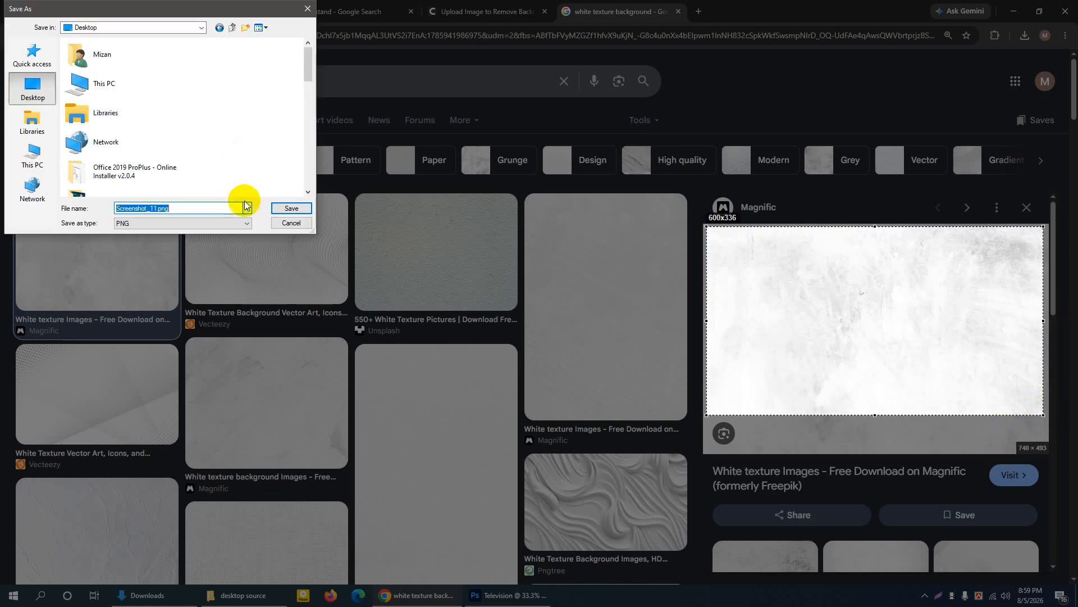
{"action": "left_click", "coordinate": [292, 208]}
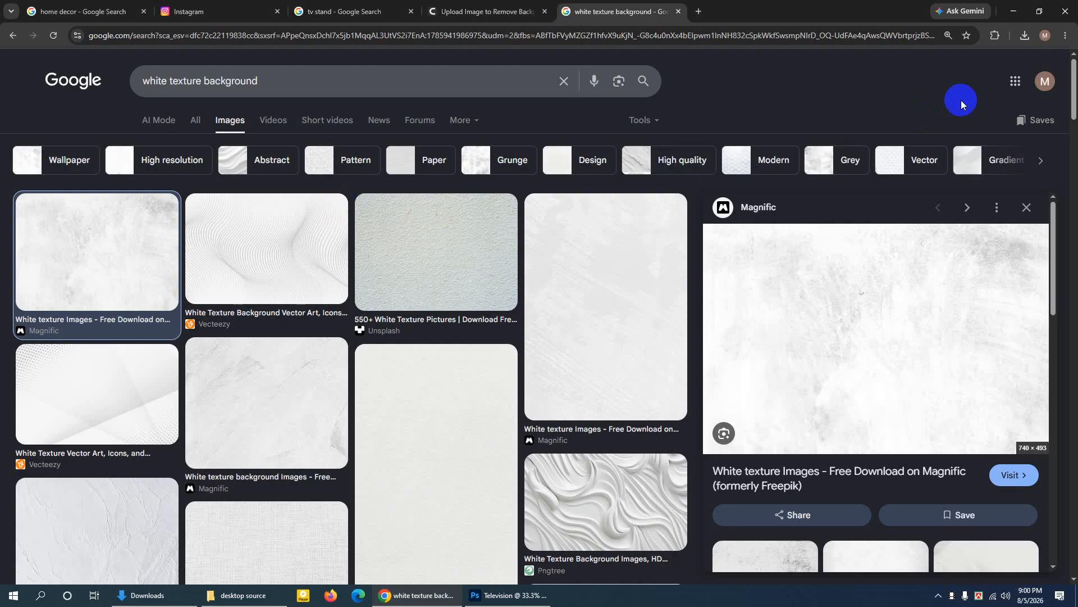
Place Screenshot_11.png from the desktop into the Television document in Photoshop
{"action": "key", "text": "alt+Tab"}
{"action": "left_click", "coordinate": [1027, 6]}
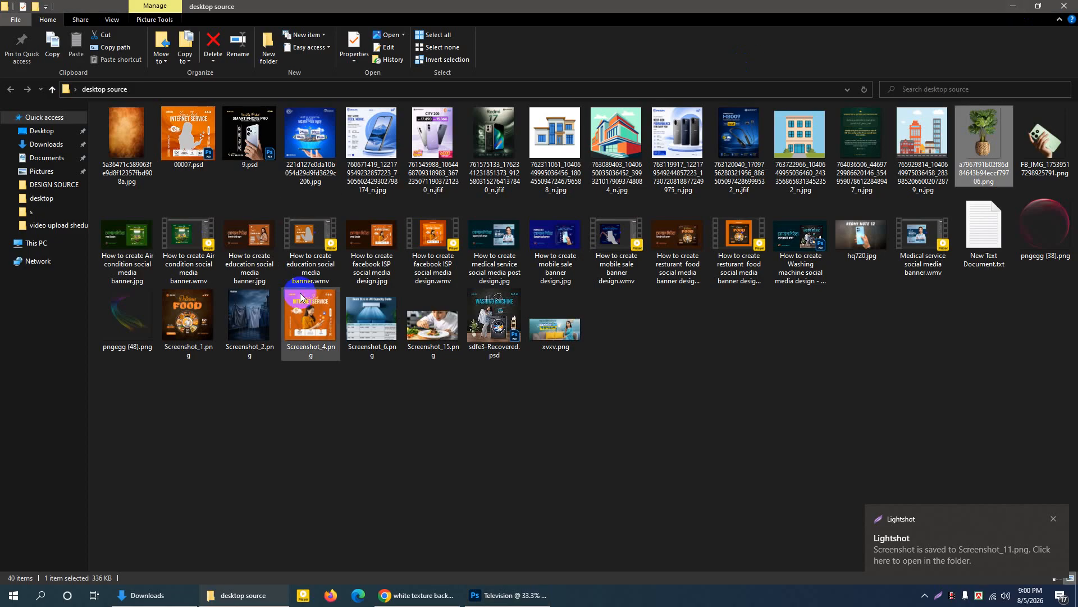
{"action": "left_click", "coordinate": [1013, 6]}
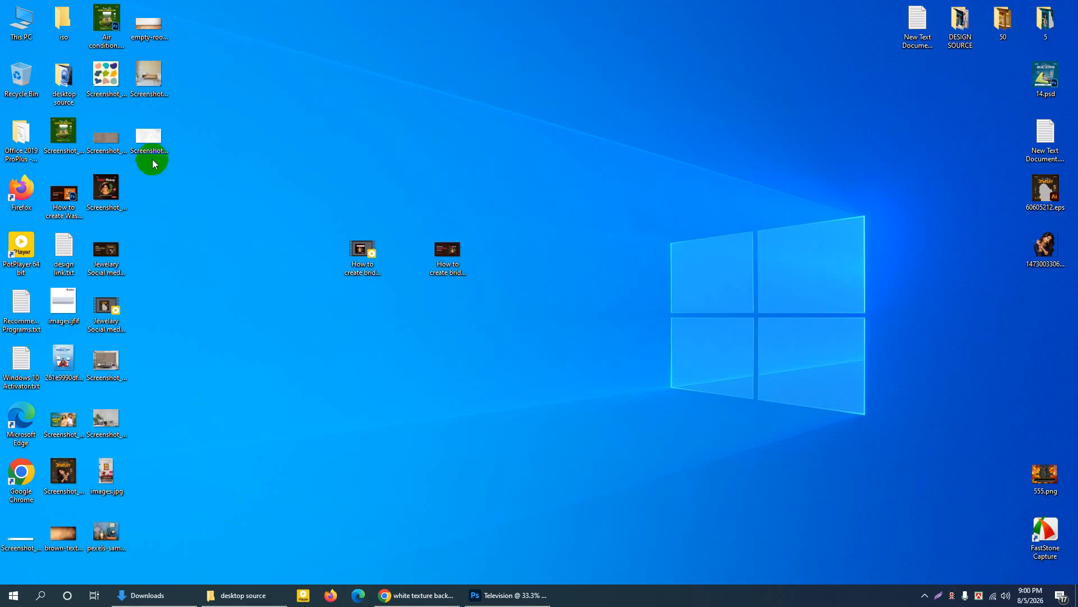
{"action": "left_click_drag", "start_coordinate": [153, 160], "coordinate": [512, 285]}
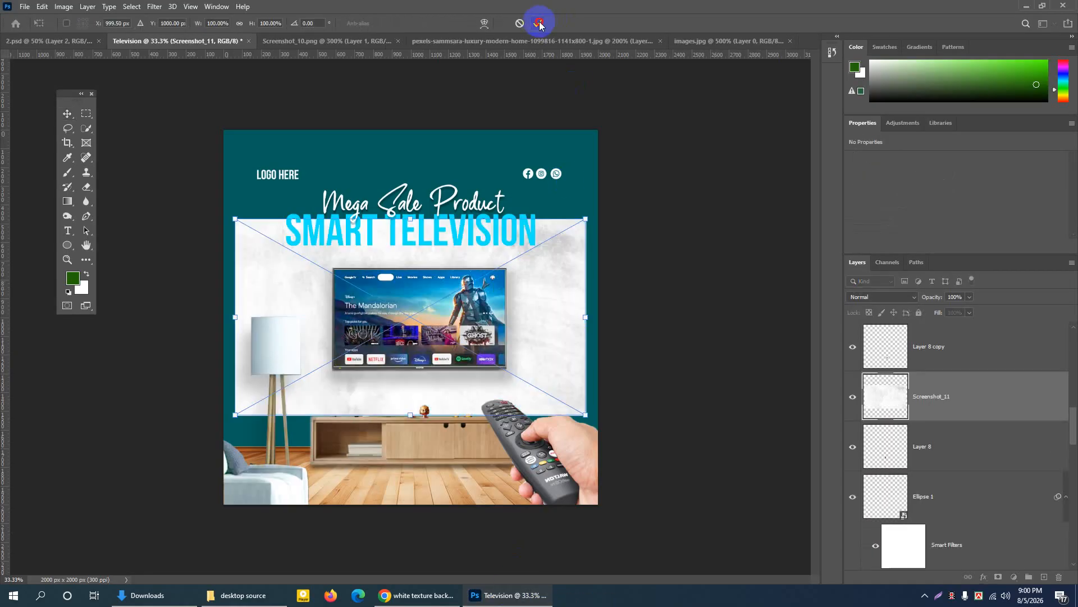
{"action": "left_click", "coordinate": [540, 23]}
Restack the white texture layer directly below the wooden floor layer and move it to X 0, Y 0 px
{"action": "left_click_drag", "start_coordinate": [958, 391], "coordinate": [956, 450]}
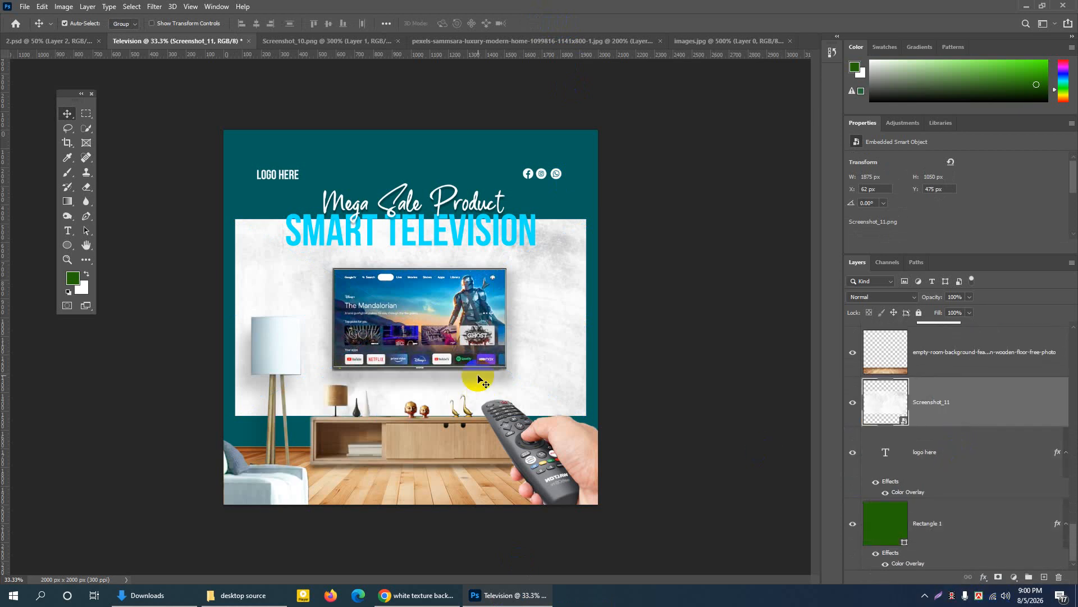
{"action": "left_click_drag", "start_coordinate": [559, 327], "coordinate": [550, 243]}
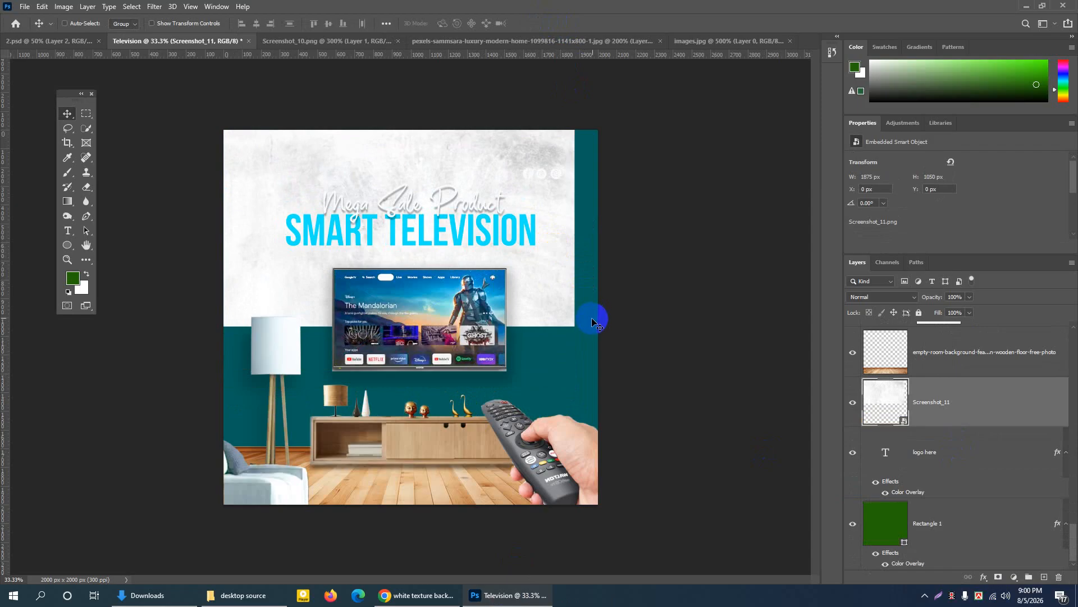
Stretch the white texture layer across the canvas width to 2000 × 1689 px so it covers the whole wall
{"action": "key", "text": "ctrl+t"}
{"action": "left_click_drag", "start_coordinate": [573, 326], "coordinate": [616, 446]}
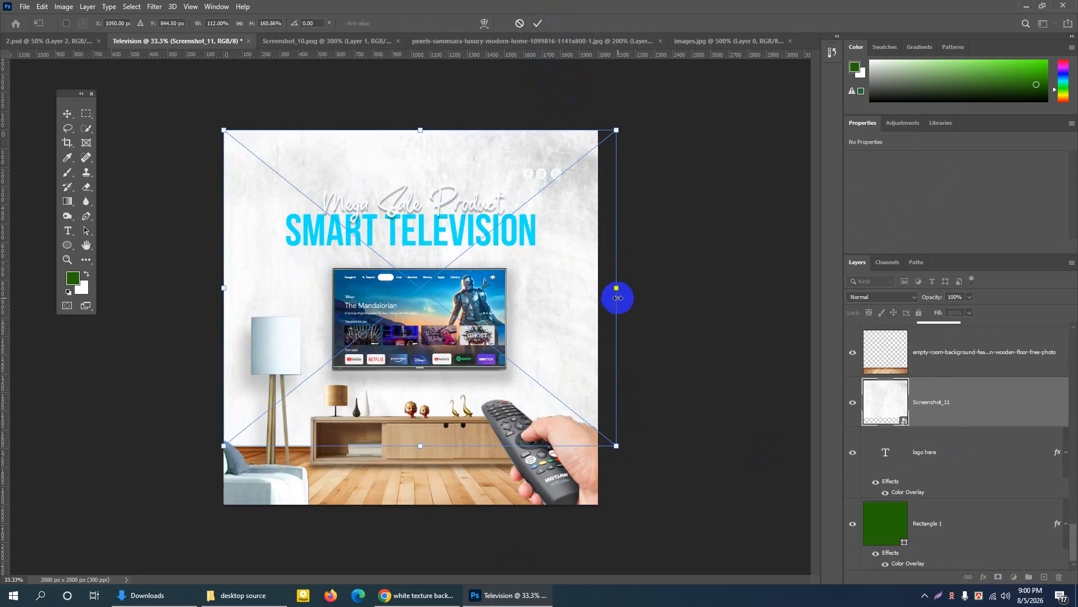
{"action": "left_click_drag", "start_coordinate": [617, 287], "coordinate": [598, 287]}
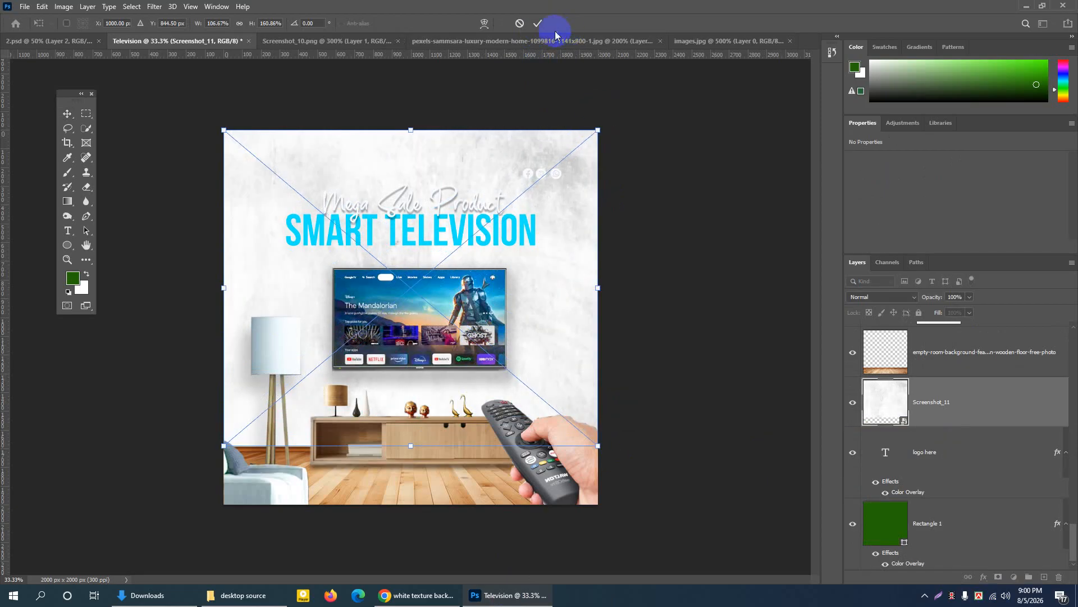
{"action": "left_click", "coordinate": [538, 24]}
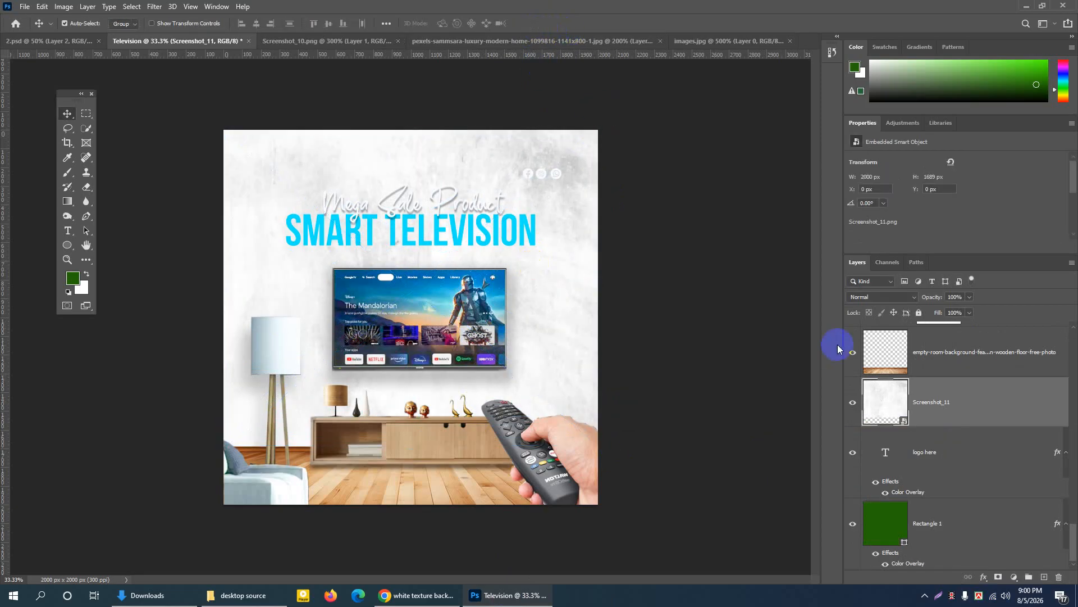
Blend the white texture into the teal wall using Linear Burn at 48% opacity
{"action": "left_click", "coordinate": [854, 403]}
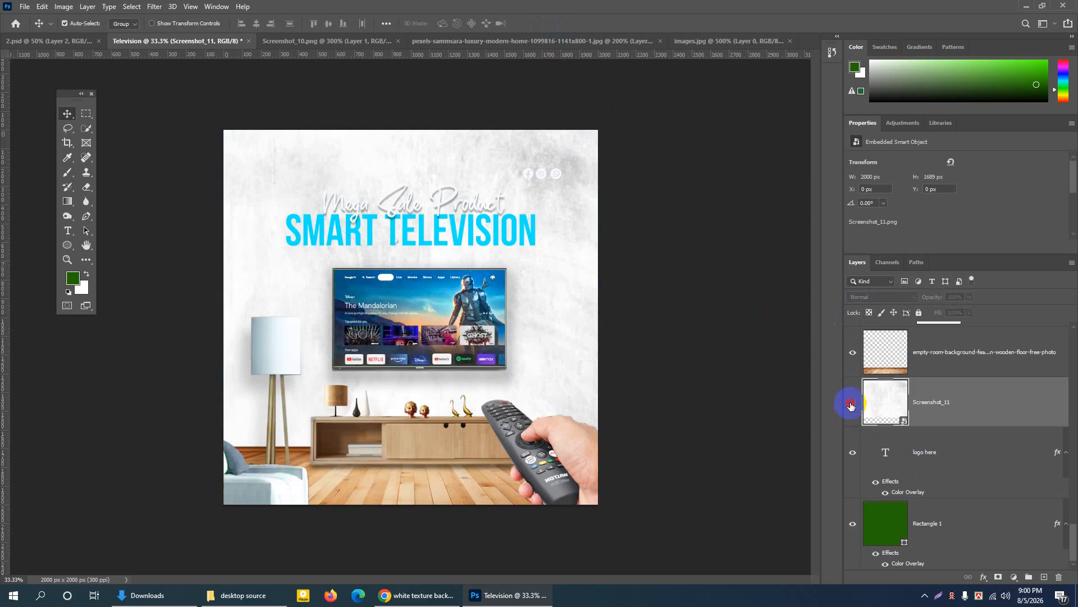
{"action": "left_click", "coordinate": [853, 402]}
{"action": "left_click", "coordinate": [877, 297]}
{"action": "left_click", "coordinate": [856, 343]}
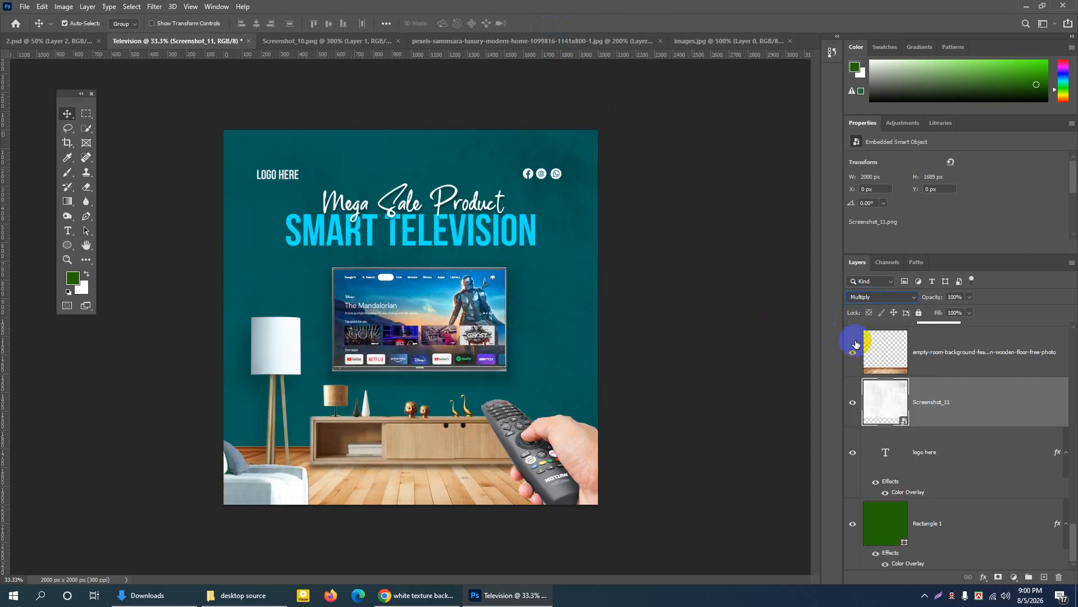
{"action": "left_click", "coordinate": [876, 297]}
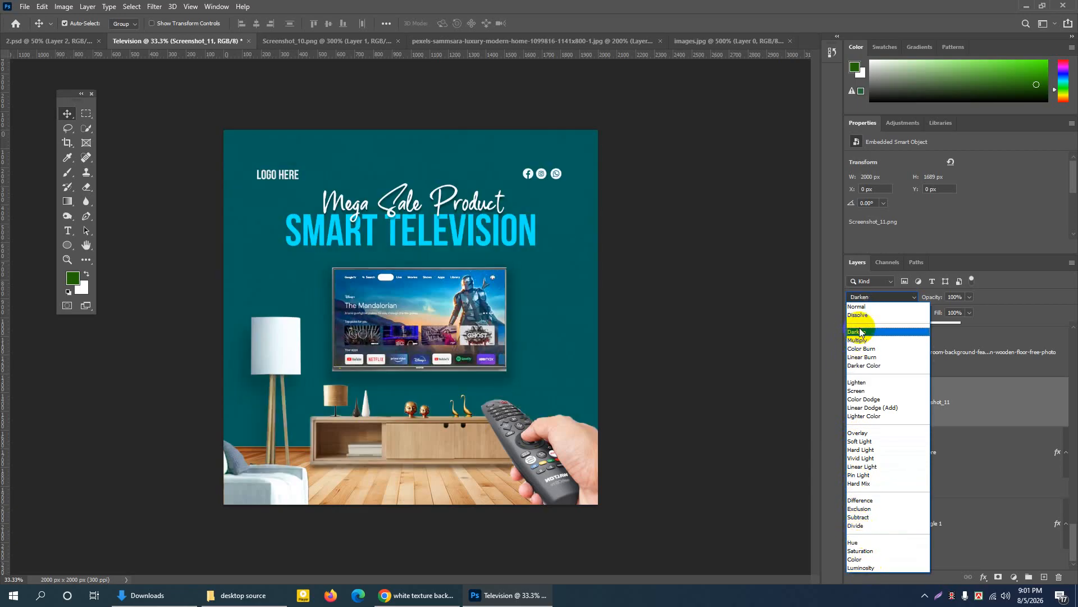
{"action": "left_click", "coordinate": [859, 358]}
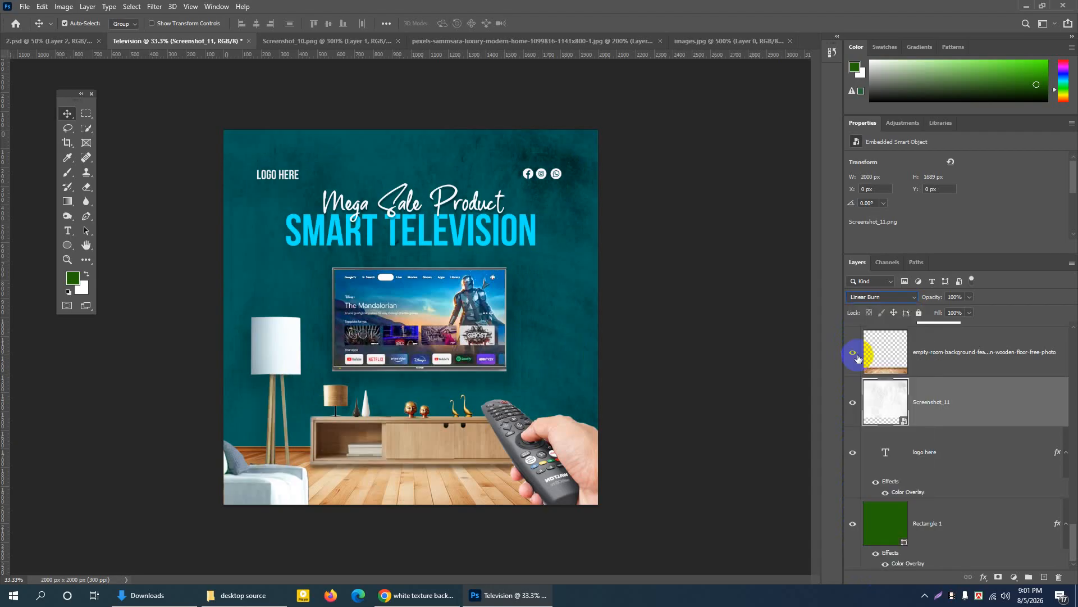
{"action": "left_click", "coordinate": [969, 298]}
{"action": "left_click_drag", "start_coordinate": [946, 313], "coordinate": [942, 313]}
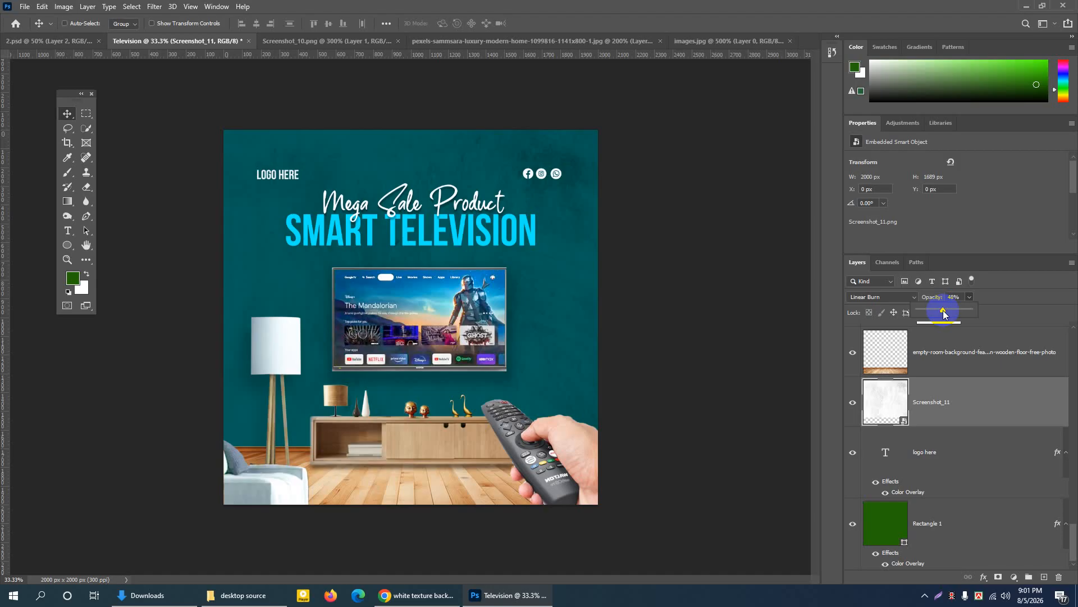
Identify the layer holding the television frame by toggling Layer 1 and Layer 1 copy, and select the frame layer
{"action": "key", "text": "ctrl+plus"}
{"action": "key", "text": "ctrl+plus"}
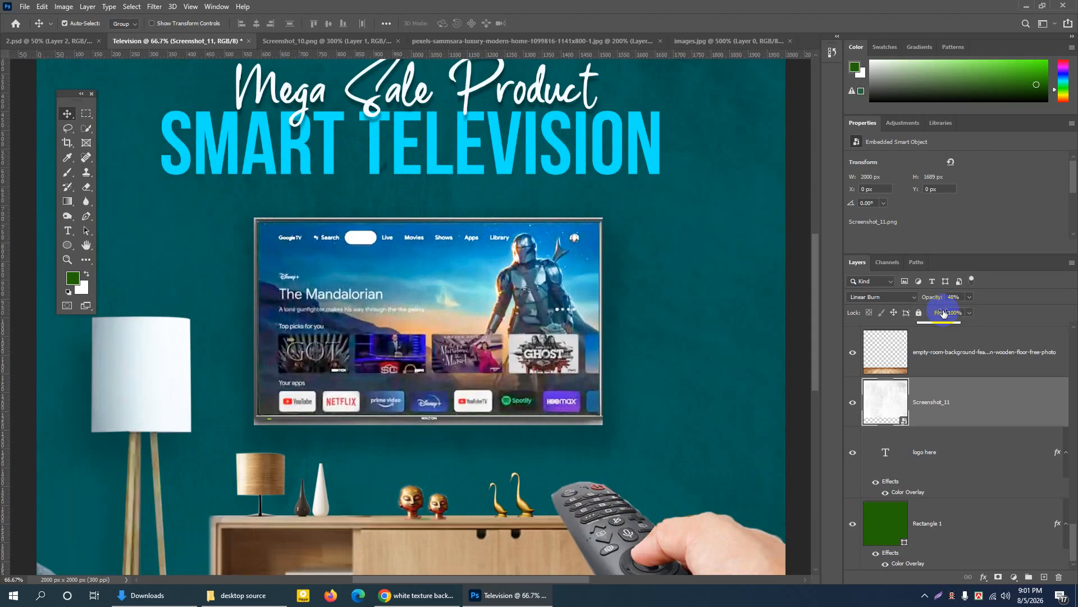
{"action": "key", "text": "ctrl+plus"}
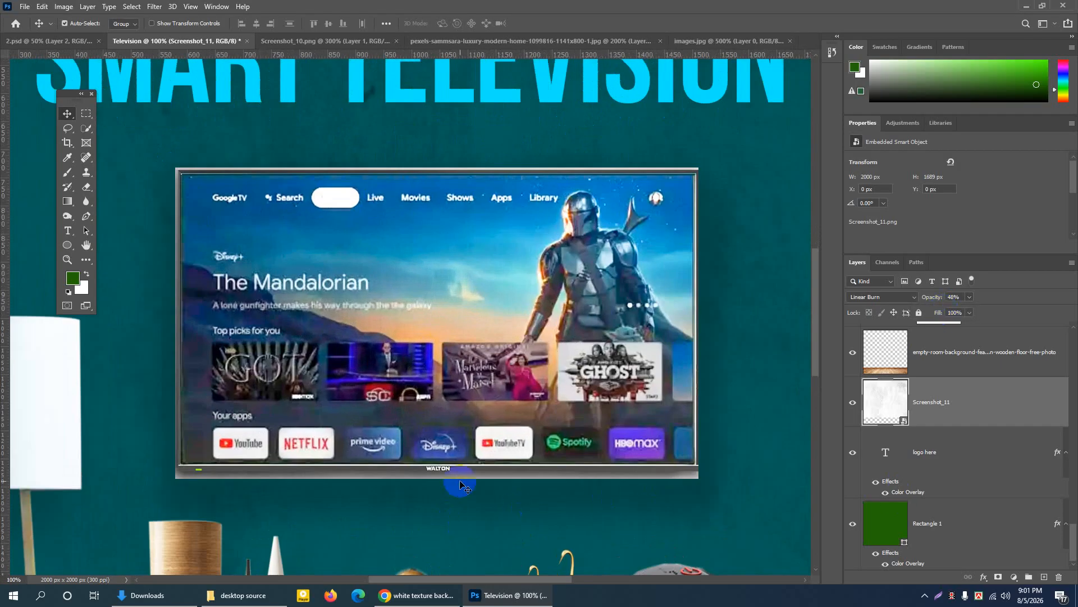
{"action": "scroll", "coordinate": [459, 484], "scroll_direction": "down", "scroll_amount": 2}
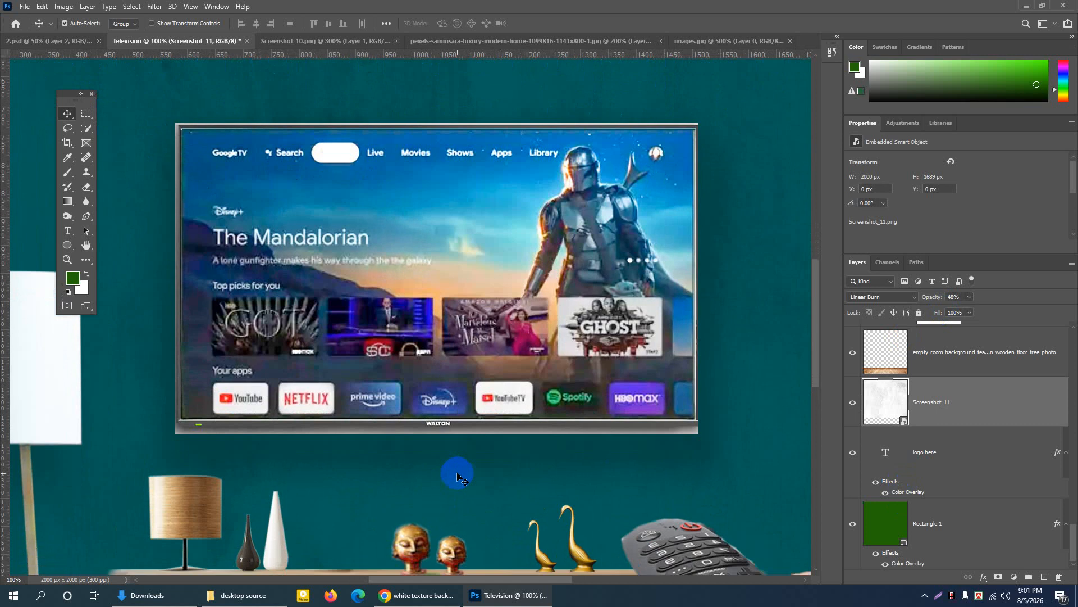
{"action": "key", "text": "ctrl+plus"}
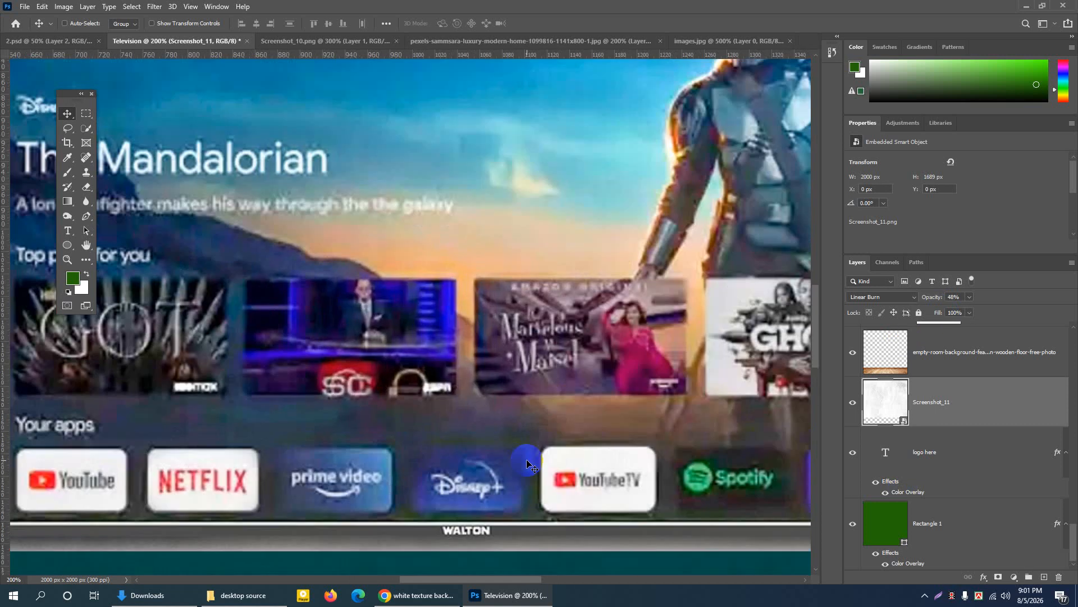
{"action": "scroll", "coordinate": [97, 201], "scroll_direction": "down", "scroll_amount": 1}
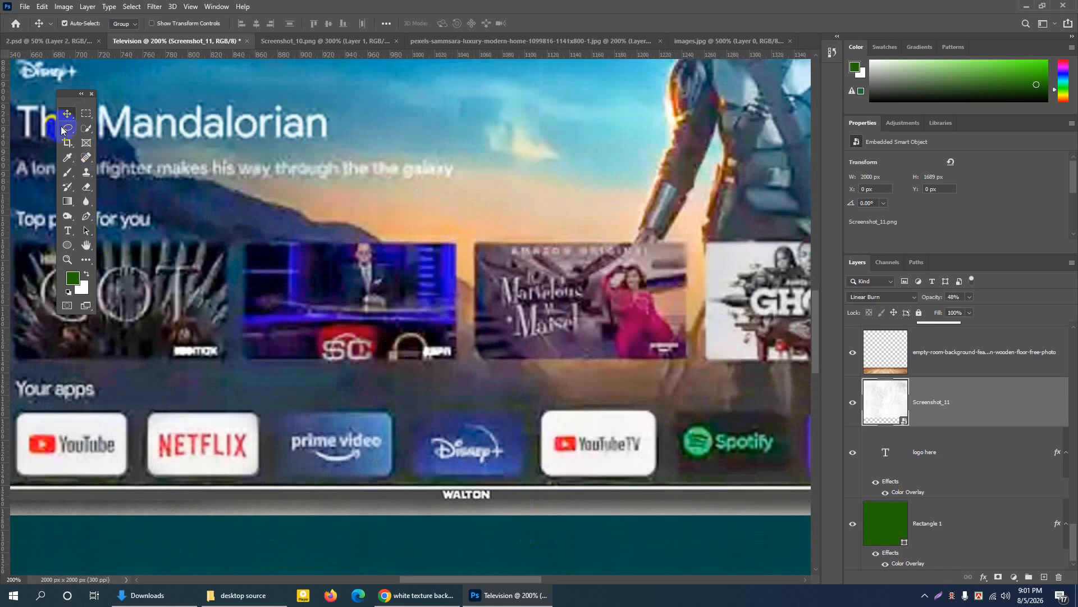
{"action": "left_click", "coordinate": [480, 427]}
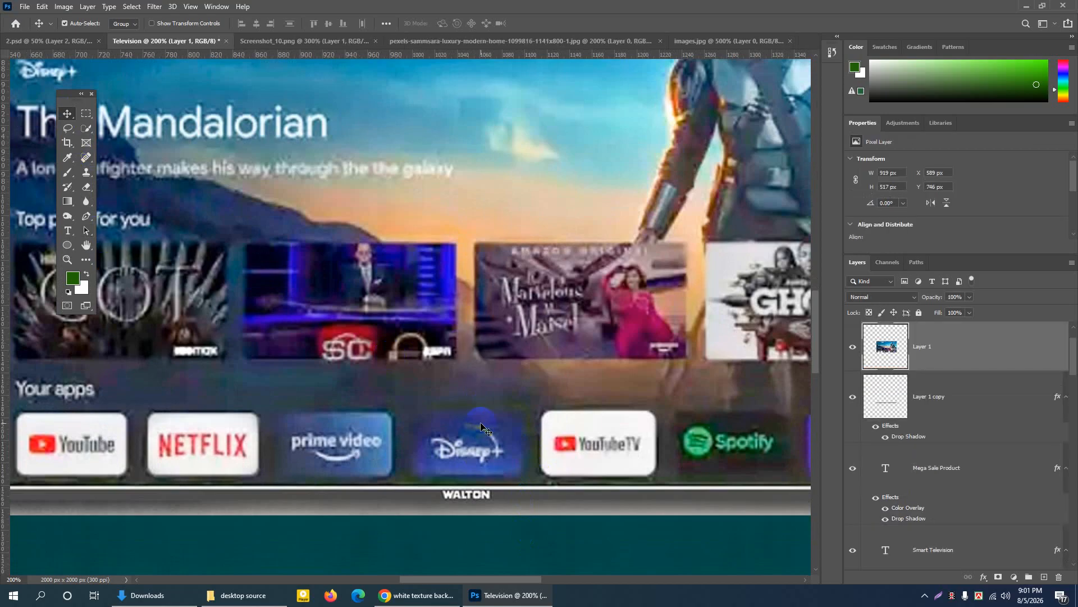
{"action": "left_click", "coordinate": [853, 350]}
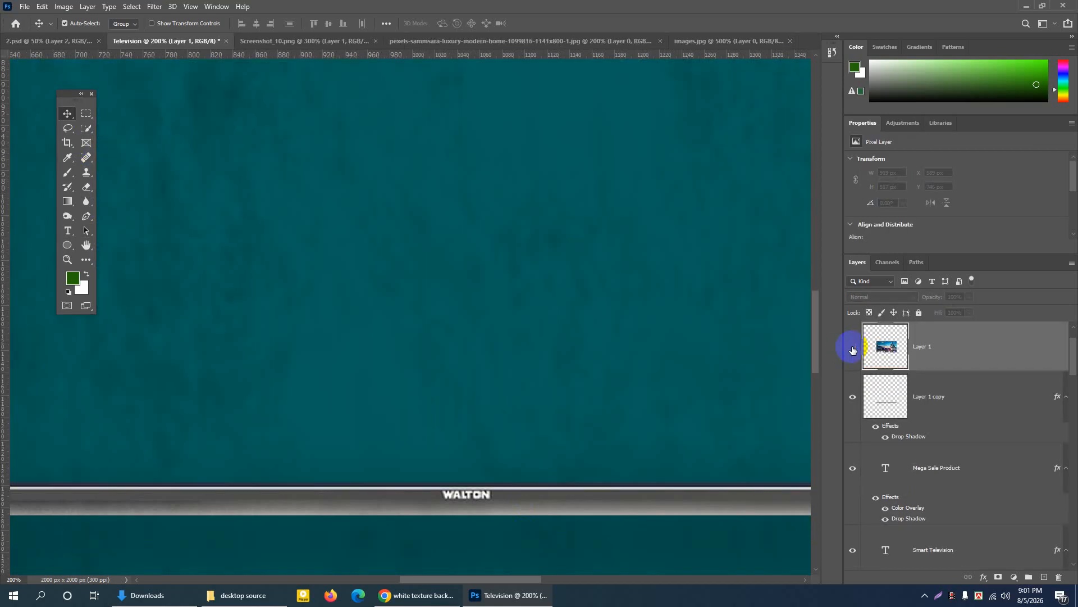
{"action": "left_click", "coordinate": [853, 348]}
{"action": "left_click", "coordinate": [962, 405]}
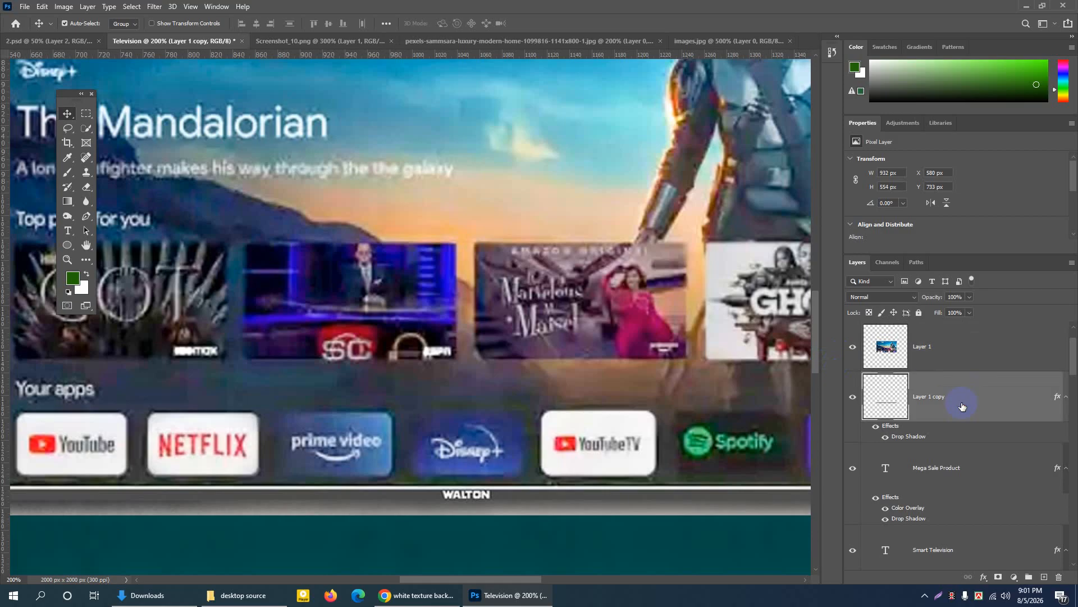
{"action": "left_click", "coordinate": [853, 398]}
{"action": "left_click", "coordinate": [852, 400]}
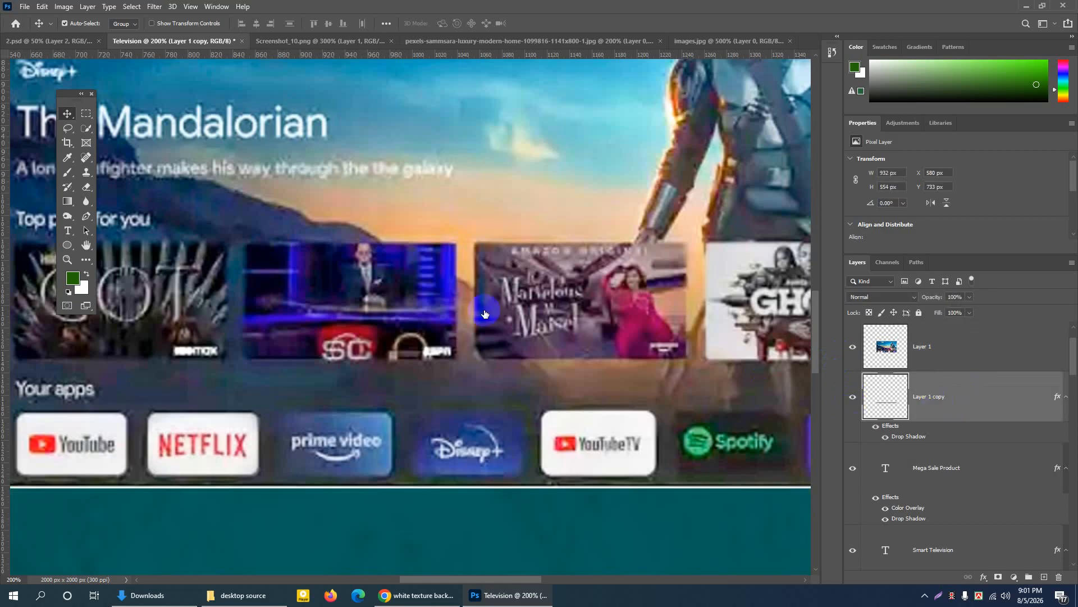
Remove the WALTON lettering from the television's lower bezel by filling a rectangular selection of about 60 × 15 px, and clear the selection
{"action": "scroll", "coordinate": [326, 324], "scroll_direction": "up", "scroll_amount": 1}
{"action": "scroll", "coordinate": [393, 342], "scroll_direction": "down", "scroll_amount": 3}
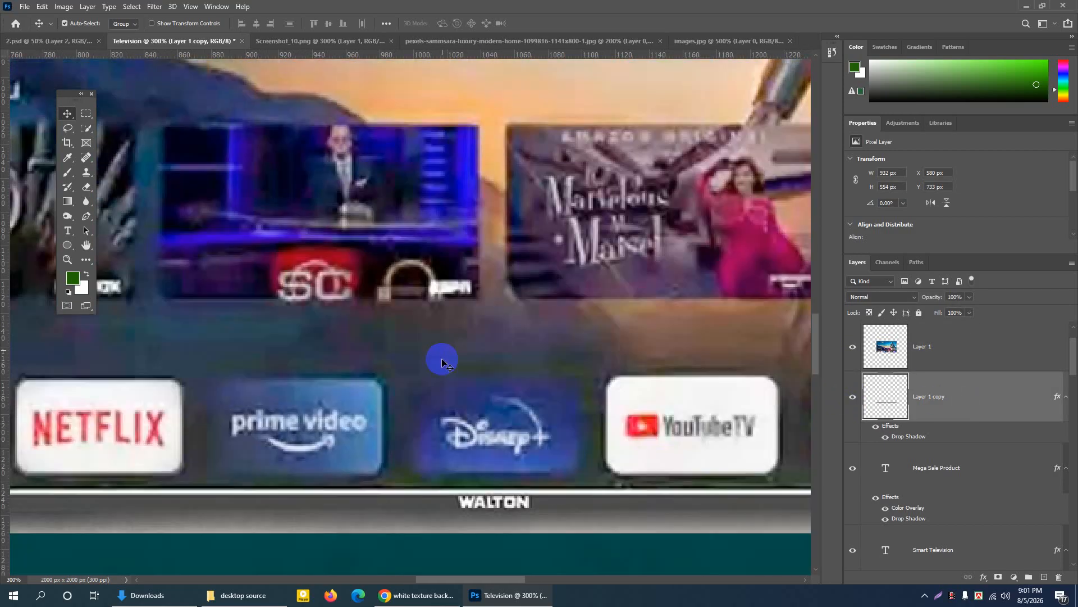
{"action": "scroll", "coordinate": [816, 340], "scroll_direction": "down", "scroll_amount": 1}
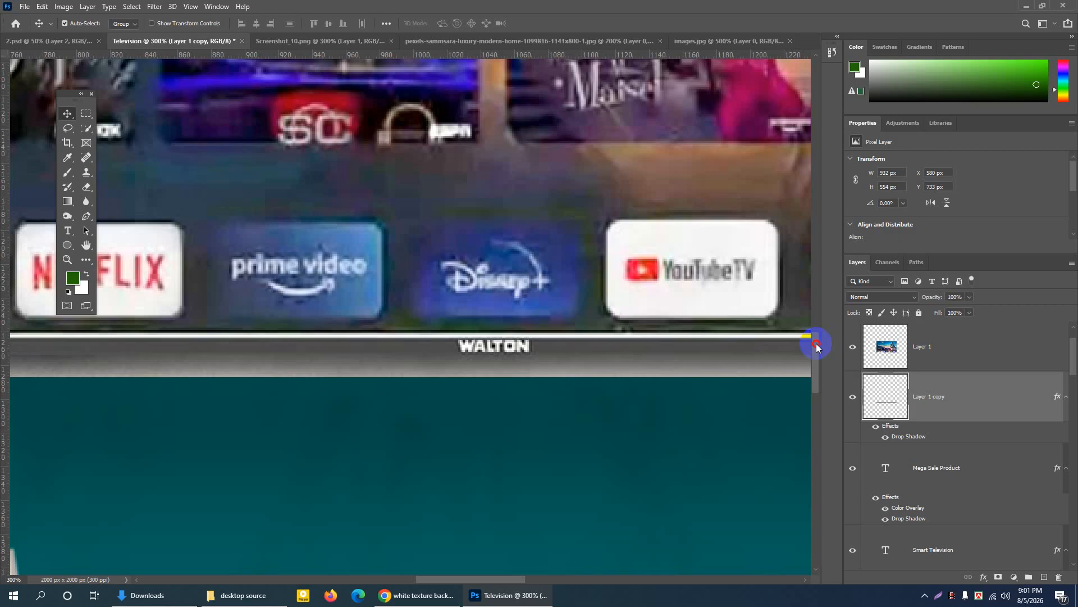
{"action": "scroll", "coordinate": [814, 354], "scroll_direction": "up", "scroll_amount": 1}
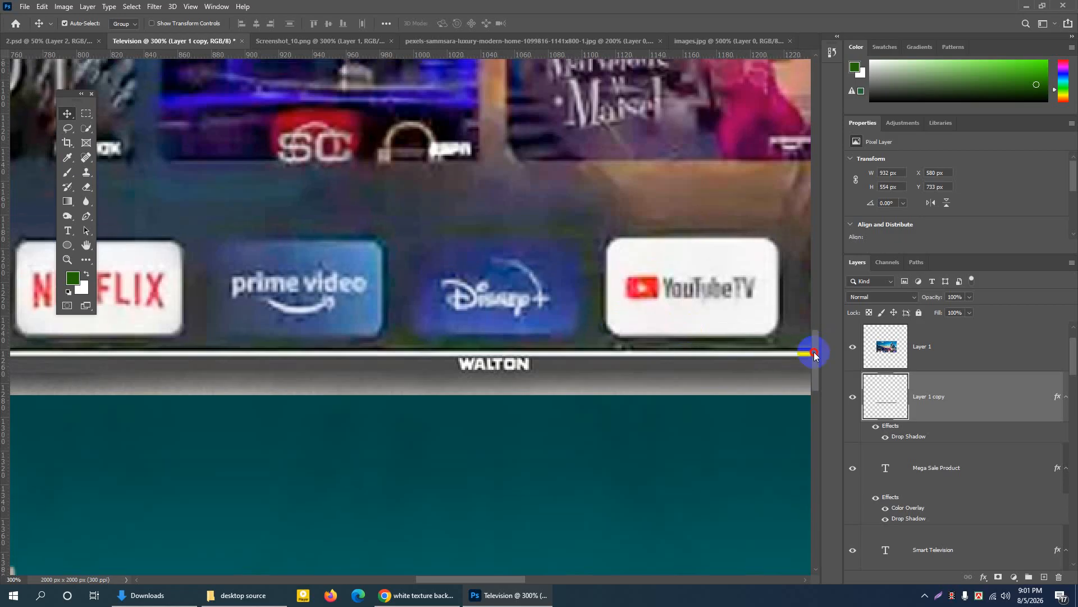
{"action": "left_click", "coordinate": [86, 115]}
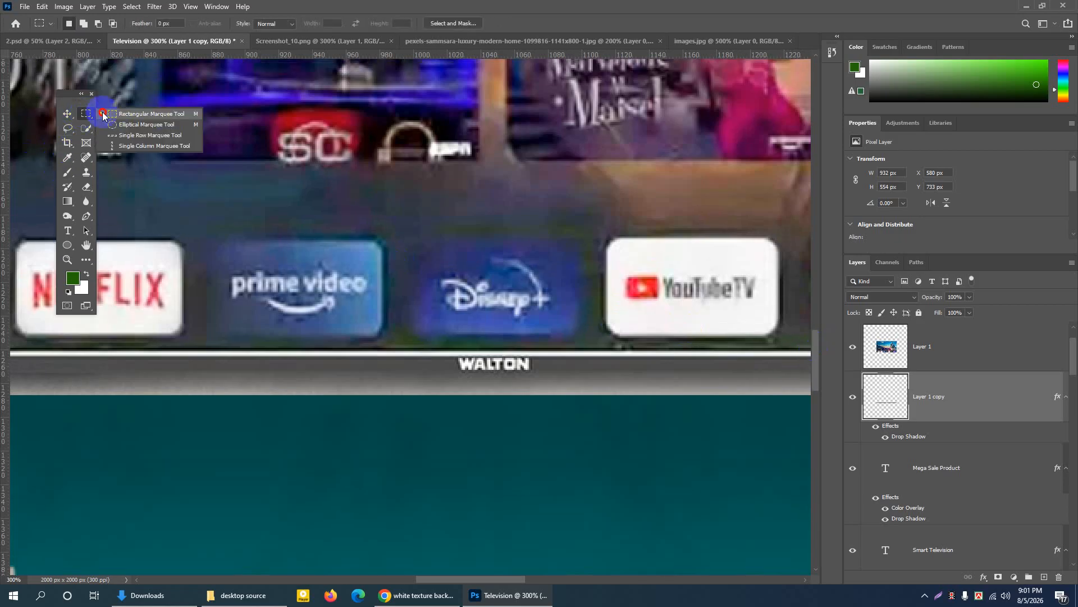
{"action": "left_click_drag", "start_coordinate": [451, 356], "coordinate": [551, 381]}
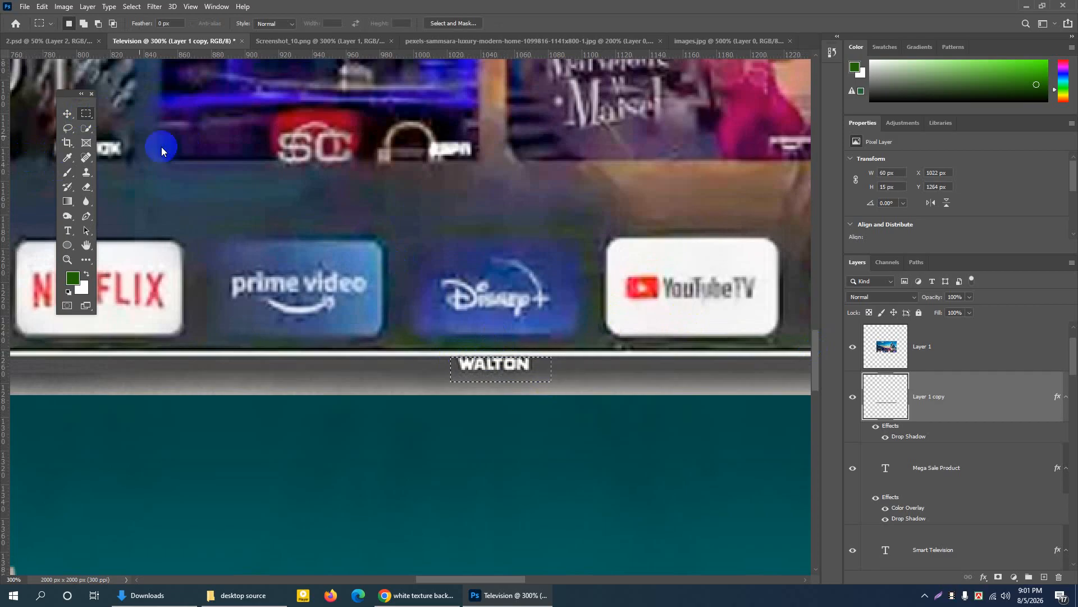
{"action": "left_click", "coordinate": [42, 7]}
{"action": "left_click", "coordinate": [50, 182]}
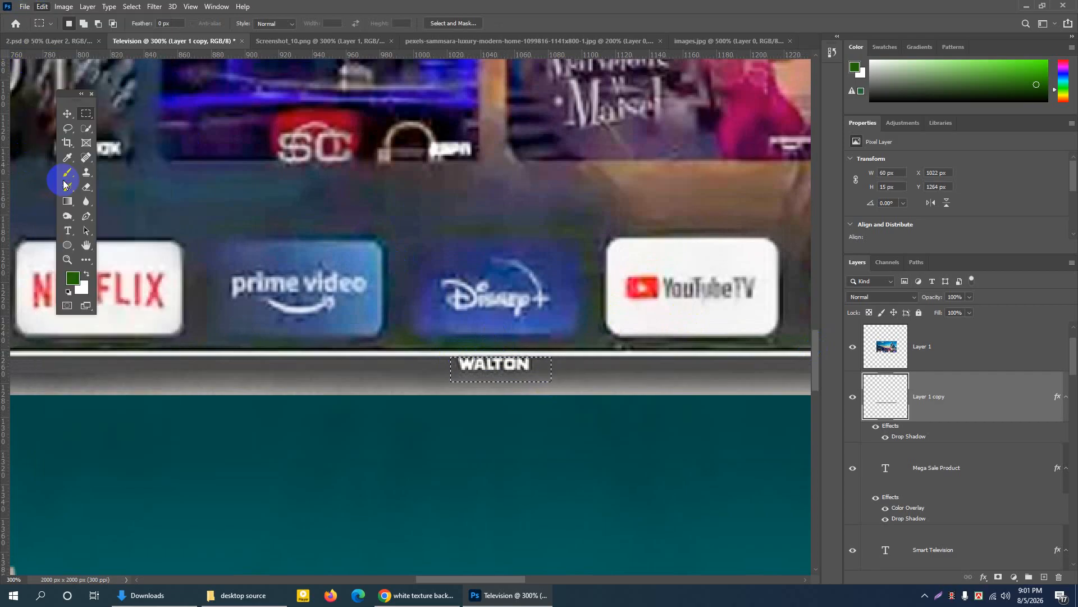
{"action": "left_click", "coordinate": [602, 157]}
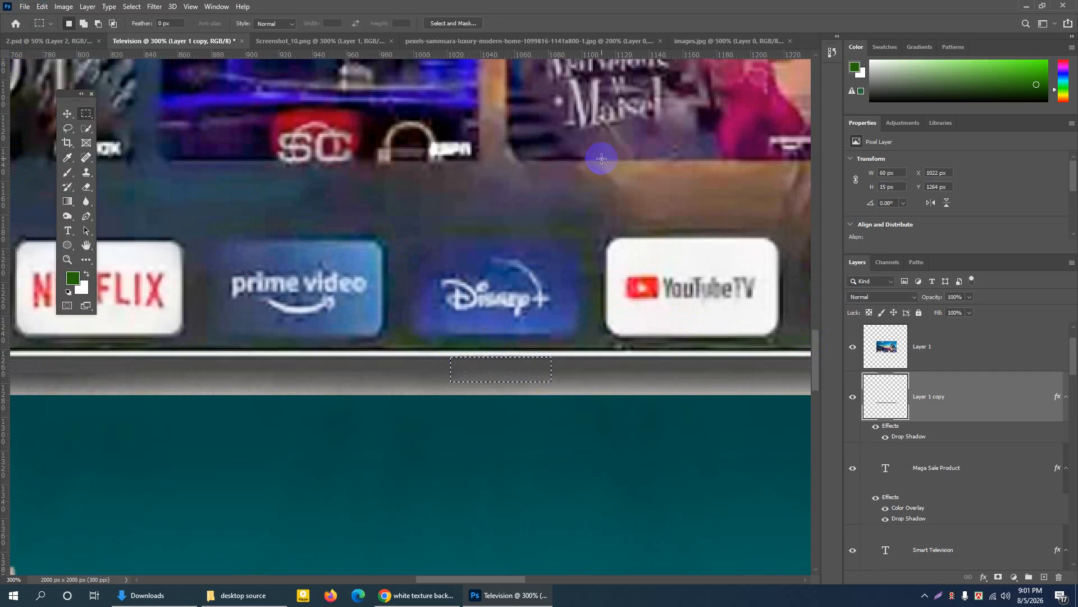
{"action": "key", "text": "ctrl+d"}
{"action": "key", "text": "ctrl+minus"}
{"action": "key", "text": "ctrl+minus"}
{"action": "key", "text": "ctrl+minus"}
{"action": "key", "text": "ctrl+minus"}
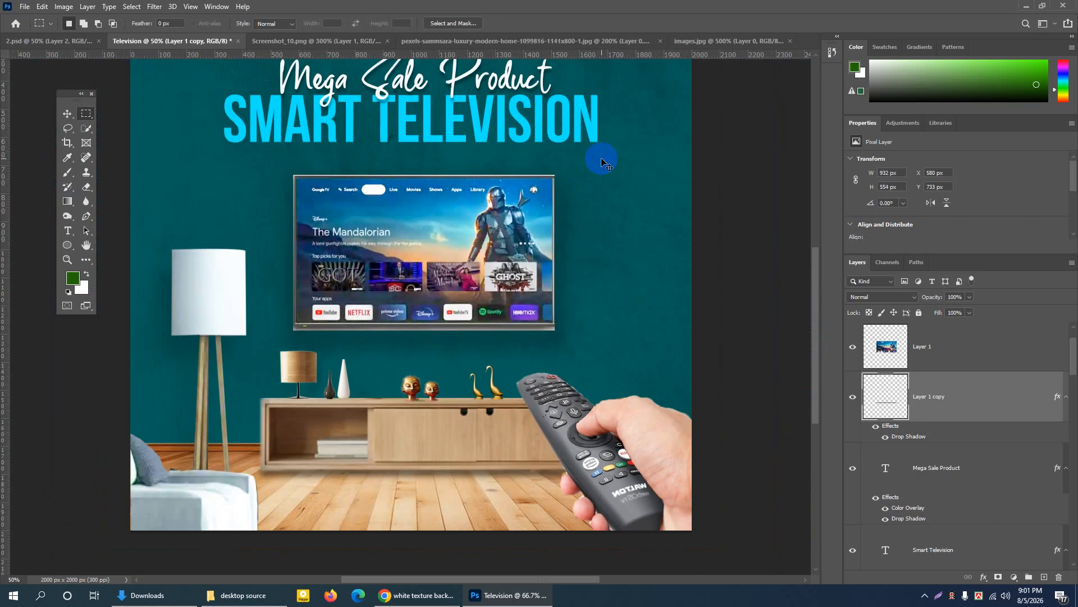
{"action": "key", "text": "ctrl+minus"}
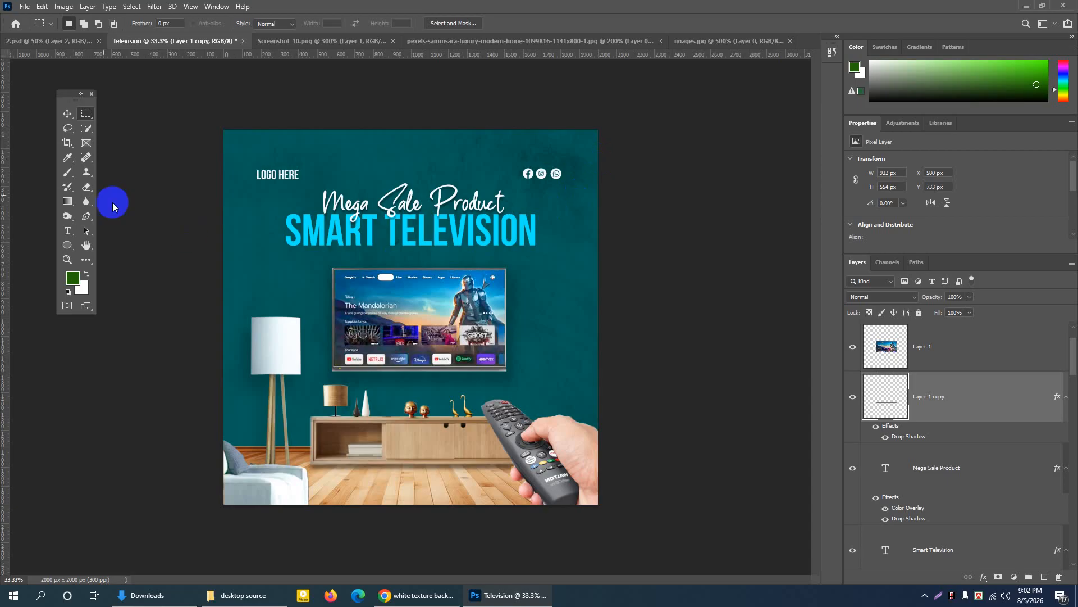
Select the television's screen and frame layers together and nudge them up to Y 711 px
{"action": "left_click", "coordinate": [67, 115]}
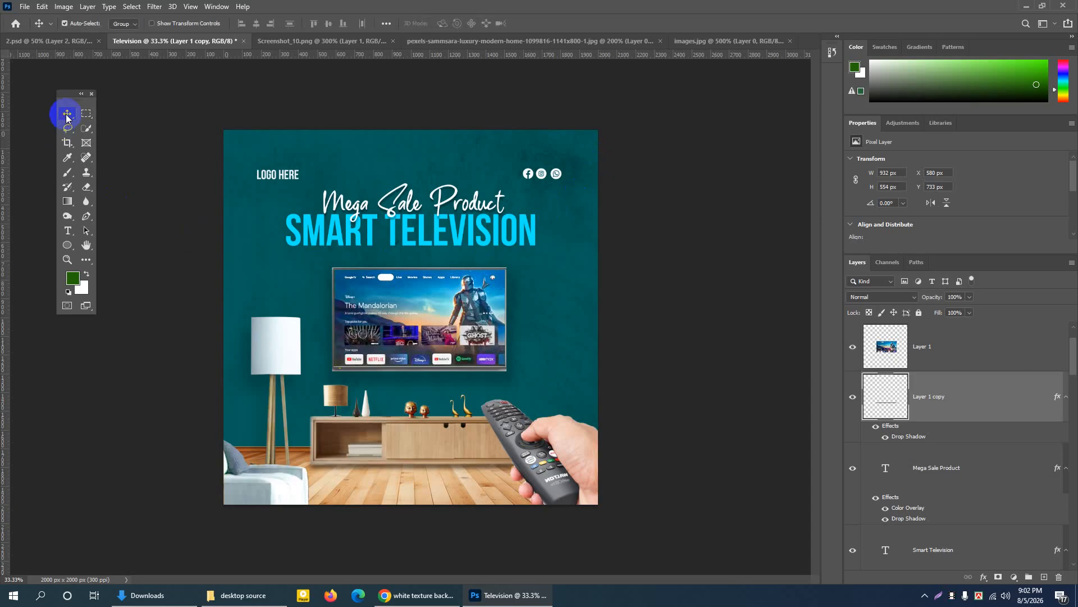
{"action": "left_click", "coordinate": [970, 349], "text": "shift"}
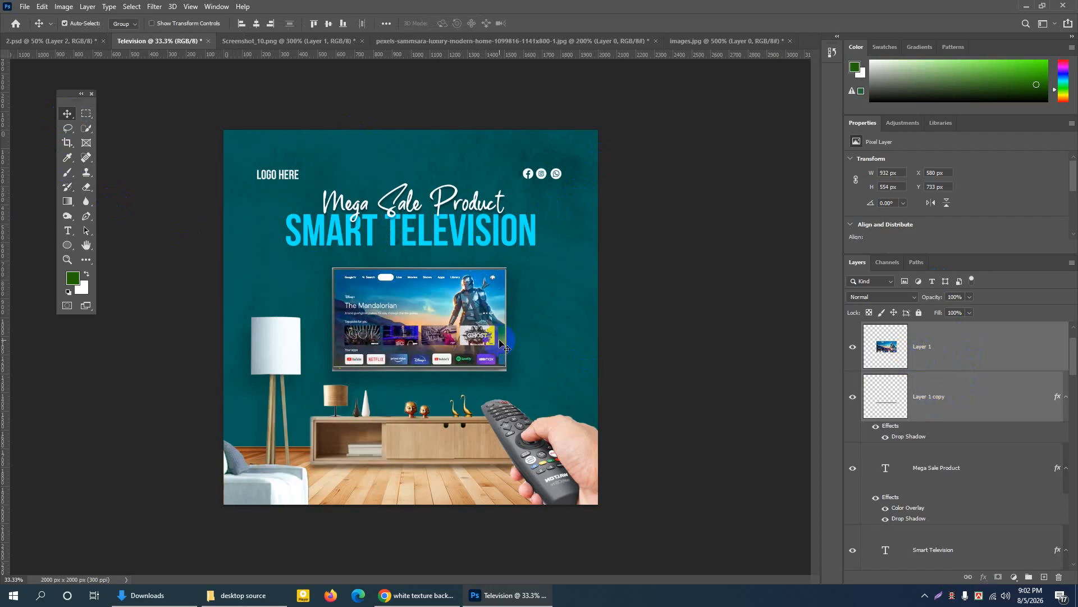
{"action": "key", "text": "Up"}
{"action": "key", "text": "Up"}
{"action": "key", "text": "Up"}
{"action": "key", "text": "Up"}
{"action": "key", "text": "Up"}
{"action": "key", "text": "Up"}
{"action": "key", "text": "Up"}
{"action": "key", "text": "Up"}
{"action": "key", "text": "Up"}
{"action": "key", "text": "Up"}
{"action": "key", "text": "Up"}
{"action": "key", "text": "Up"}
{"action": "key", "text": "Up"}
{"action": "key", "text": "Up"}
{"action": "key", "text": "Up"}
{"action": "key", "text": "Up"}
{"action": "key", "text": "Up"}
{"action": "key", "text": "Up"}
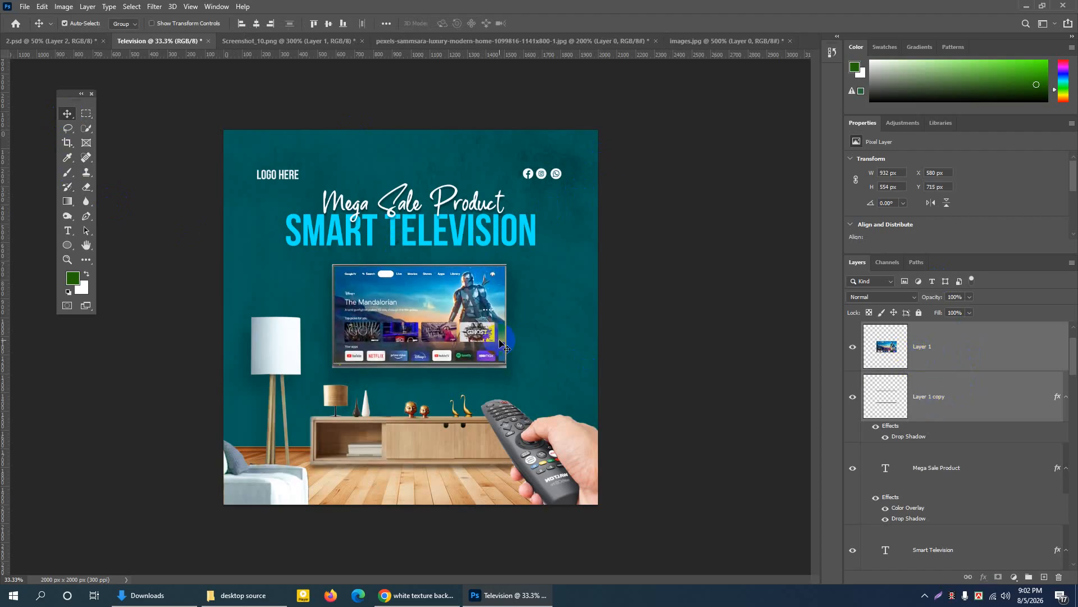
{"action": "key", "text": "Up"}
{"action": "key", "text": "Up"}
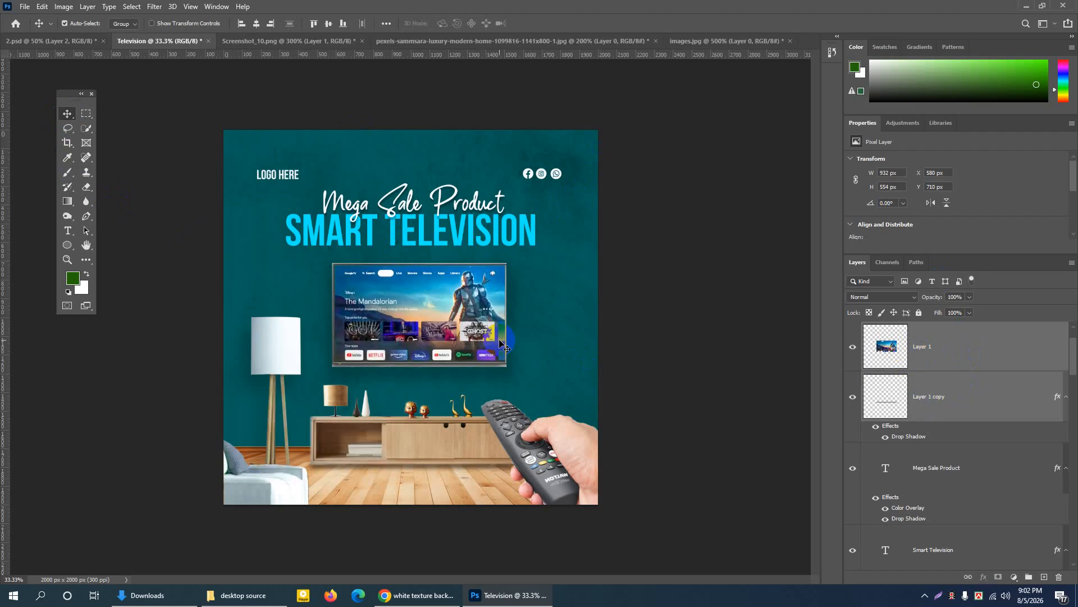
{"action": "key", "text": "Up"}
{"action": "key", "text": "Up"}
{"action": "key", "text": "Up"}
{"action": "key", "text": "Down"}
{"action": "key", "text": "Down"}
{"action": "key", "text": "Down"}
{"action": "key", "text": "Down"}
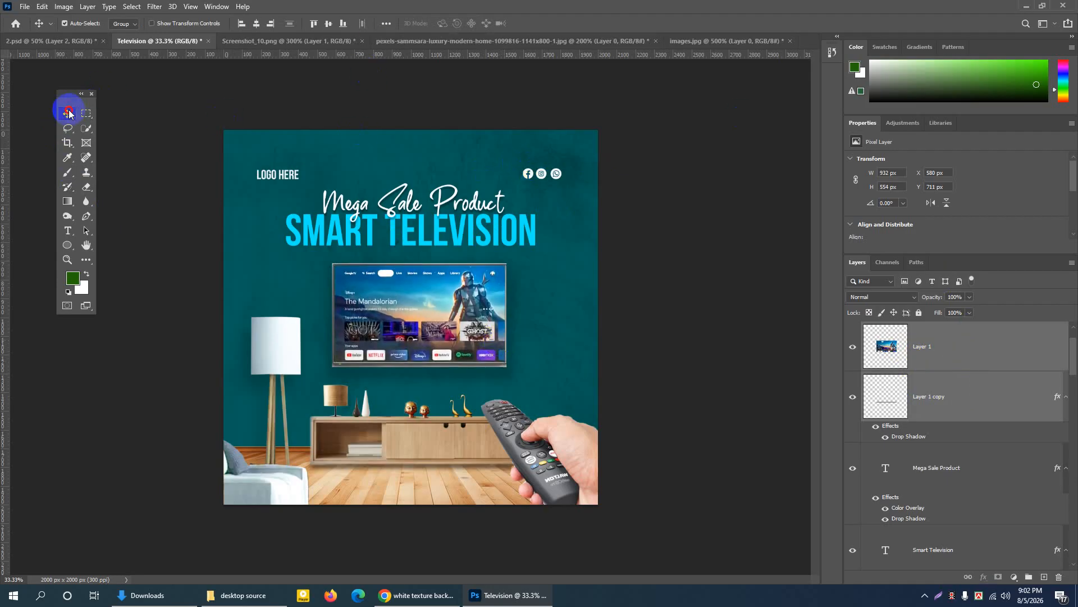
Shift the social media icons group slightly to the right
{"action": "left_click", "coordinate": [528, 173]}
{"action": "left_click_drag", "start_coordinate": [528, 173], "coordinate": [529, 174]}
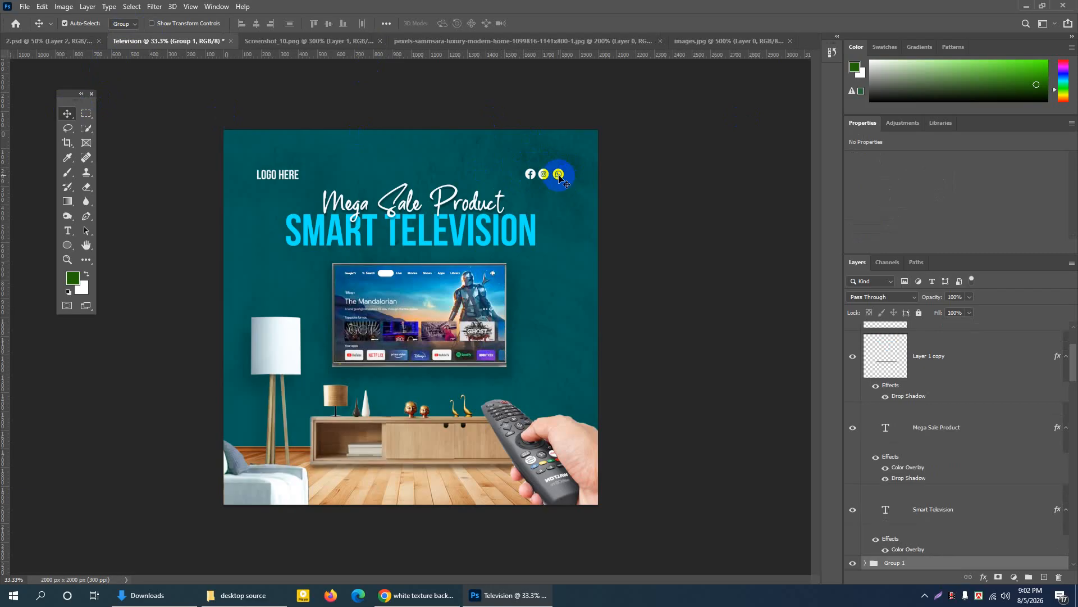
Enlarge the taller golden swan figure on the cabinet to 96 × 162 px
{"action": "key", "text": "ctrl+plus"}
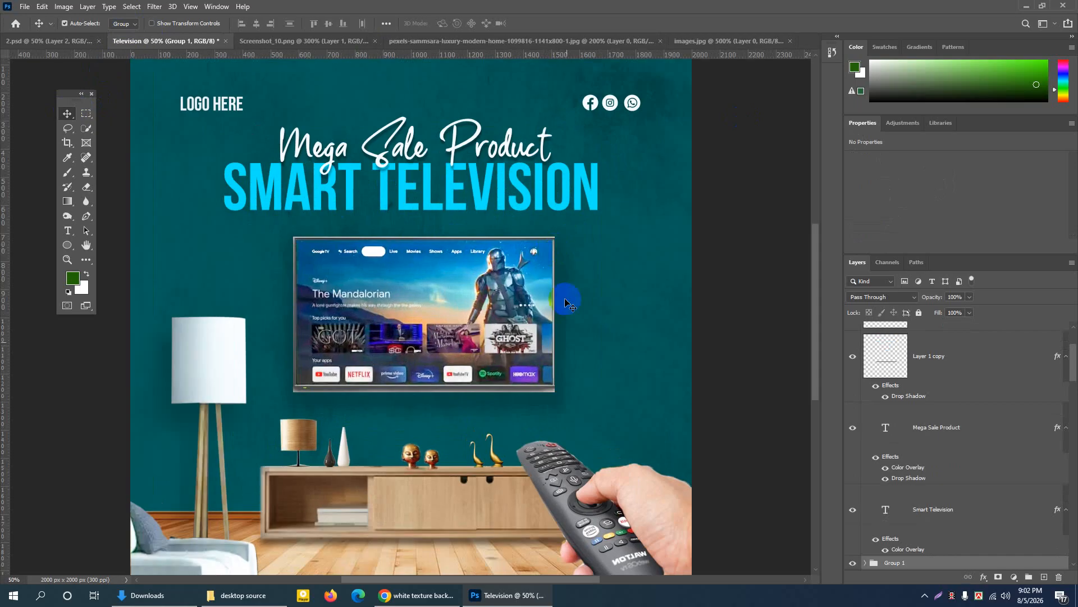
{"action": "left_click", "coordinate": [495, 464]}
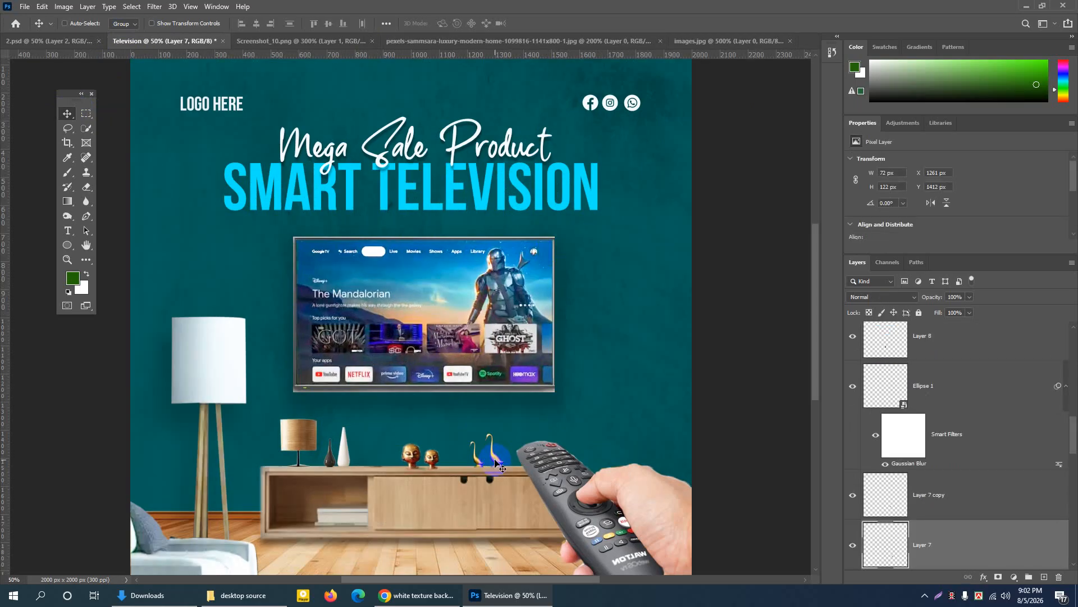
{"action": "key", "text": "ctrl+t"}
{"action": "left_click_drag", "start_coordinate": [508, 433], "coordinate": [511, 422]}
{"action": "left_click", "coordinate": [557, 22]}
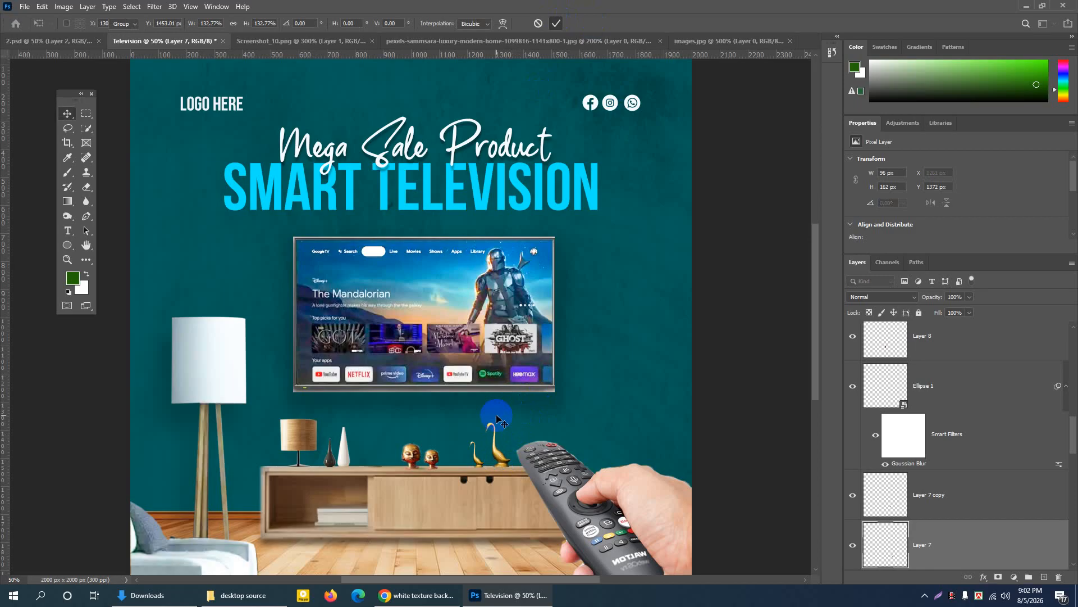
Enlarge the smaller golden swan figure to 65 × 108 px, placed at X 1213, Y 1426 px
{"action": "left_click", "coordinate": [477, 458], "text": "ctrl"}
{"action": "key", "text": "ctrl+t"}
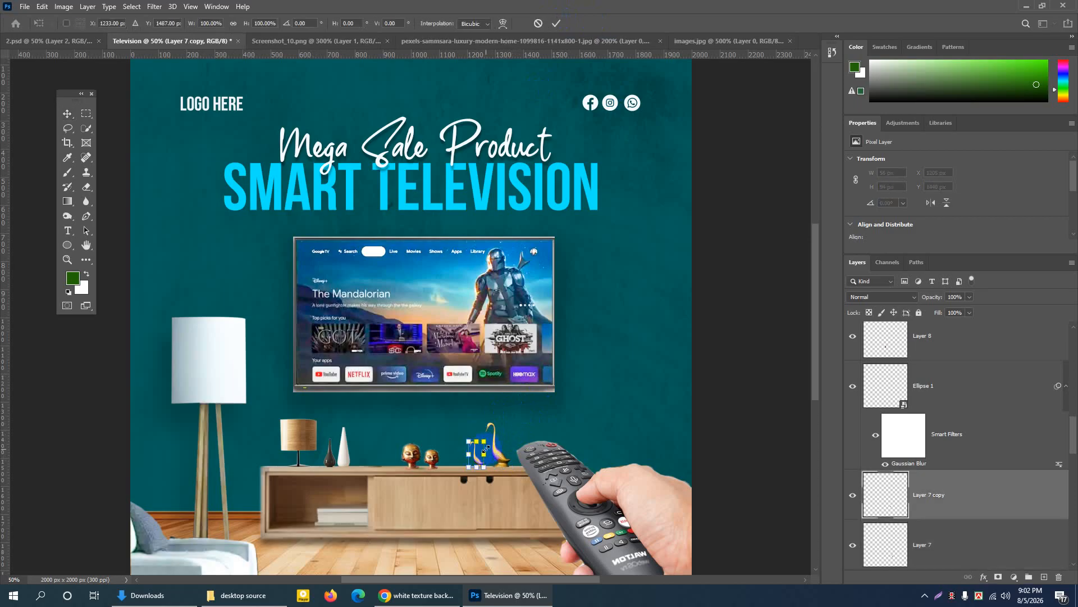
{"action": "left_click_drag", "start_coordinate": [483, 442], "coordinate": [487, 442]}
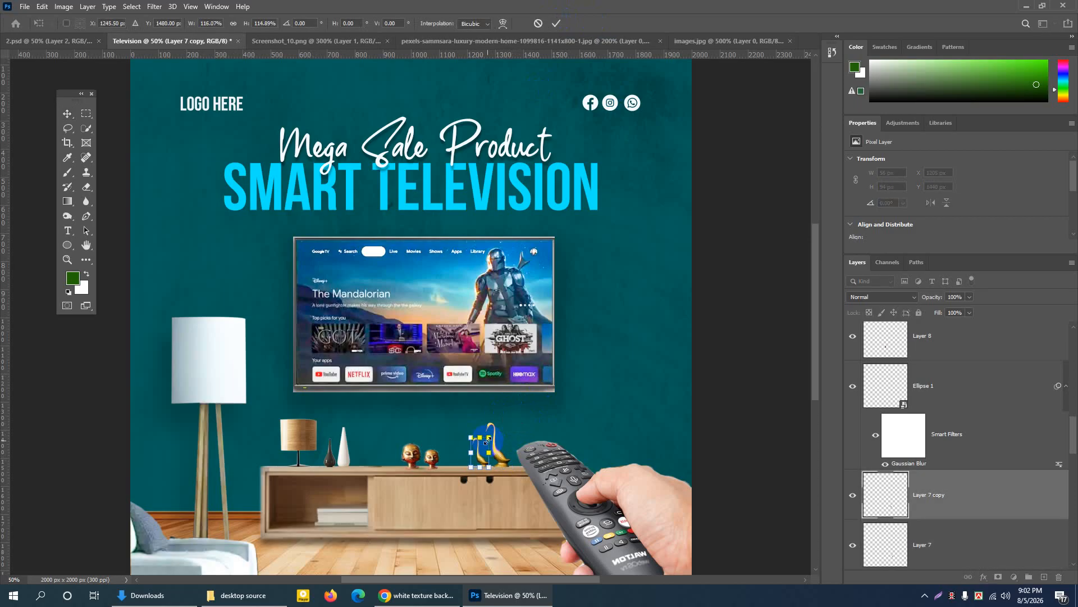
{"action": "left_click", "coordinate": [554, 25]}
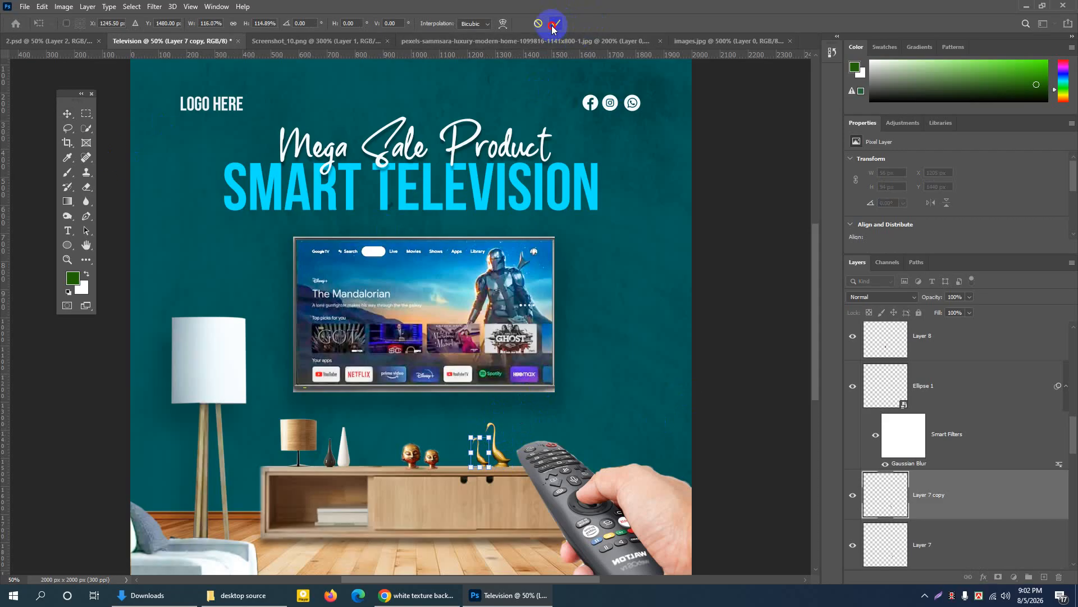
{"action": "key", "text": "ctrl+minus"}
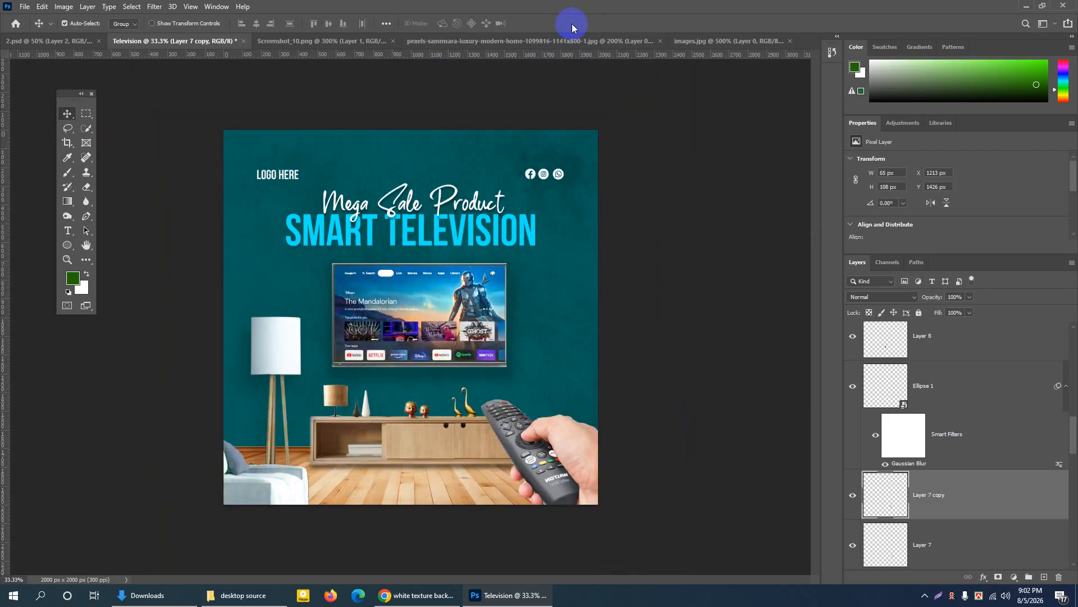